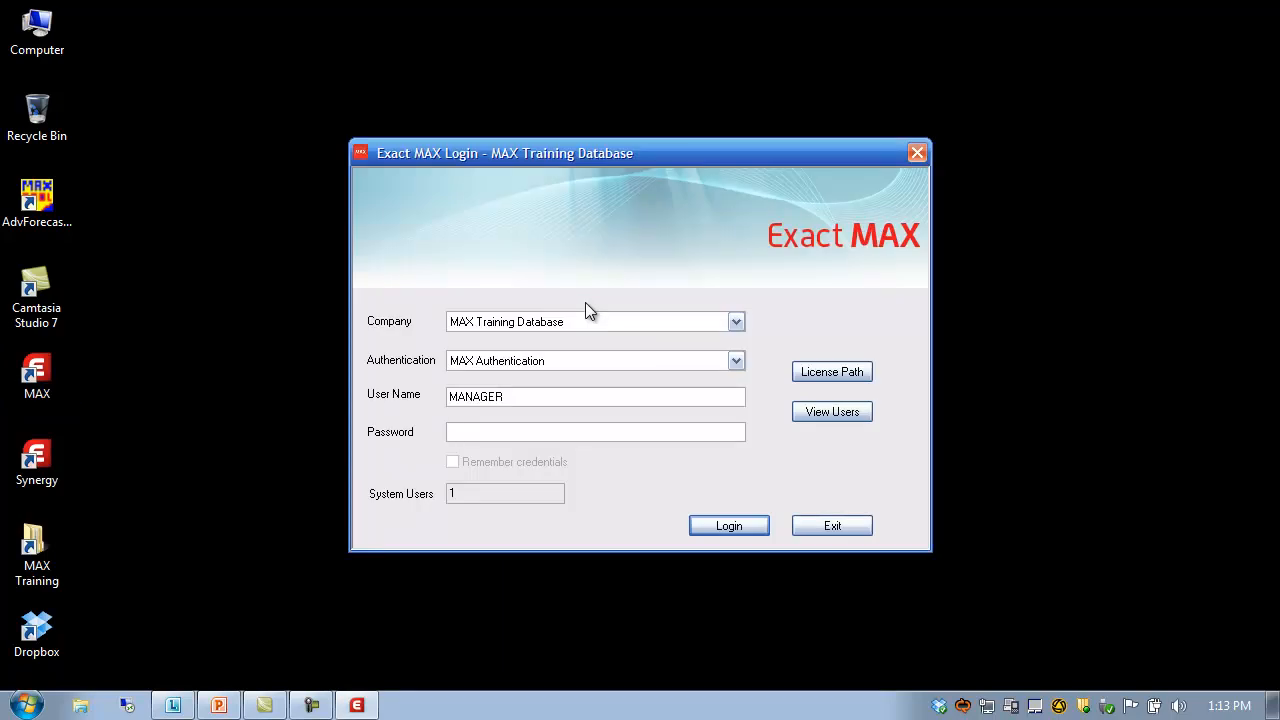
- Log in to the MAX Training Database with the account password and open the Shop Floor Execution production module
text(********)
key(Return)
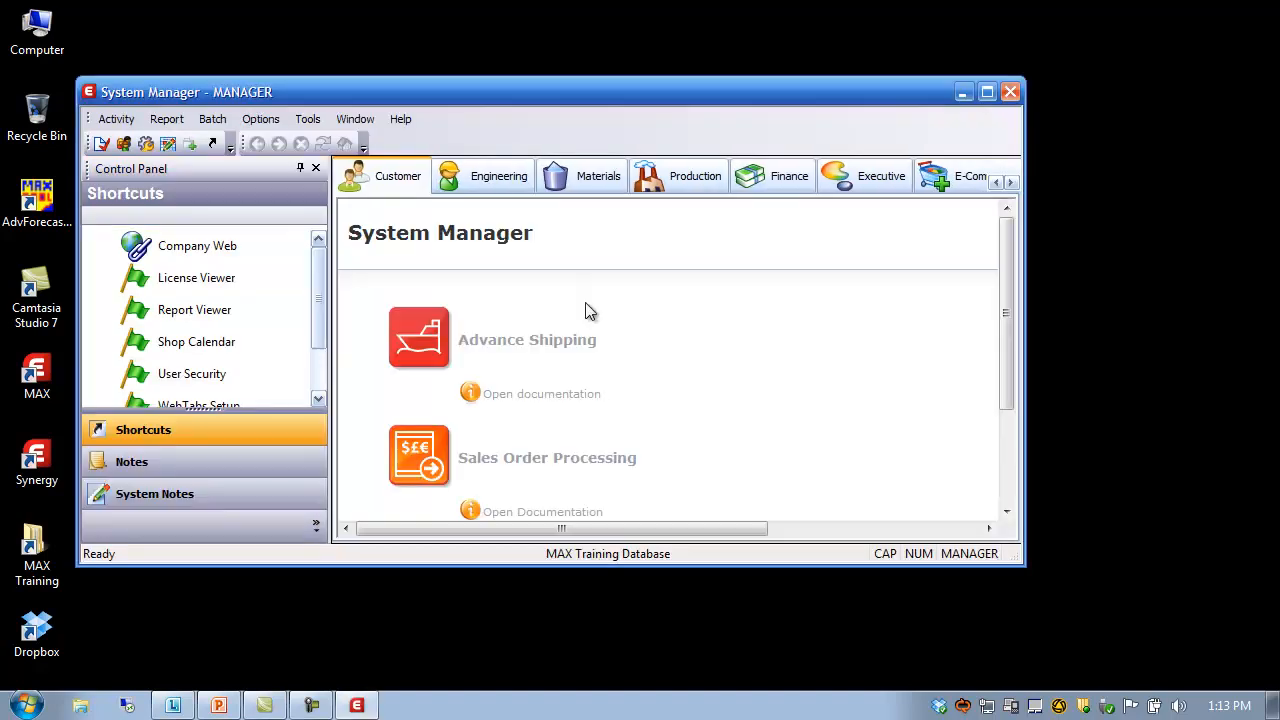
click(990, 93)
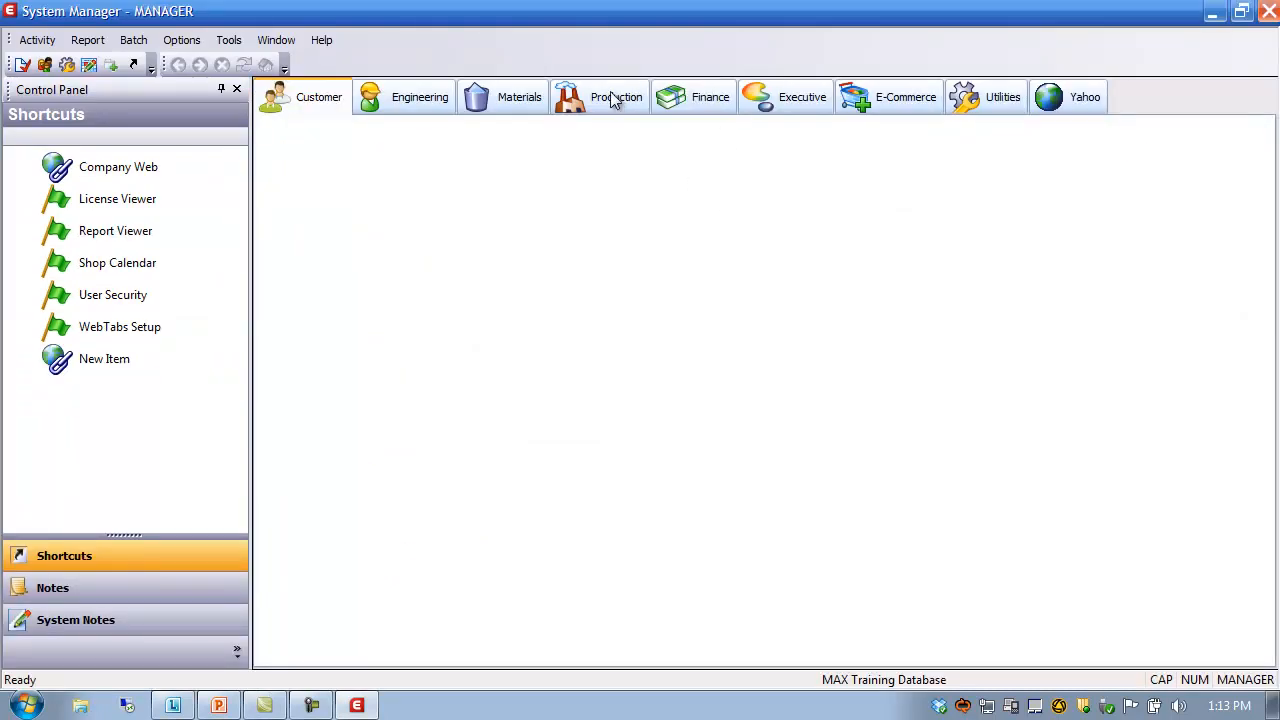
click(613, 98)
click(435, 388)
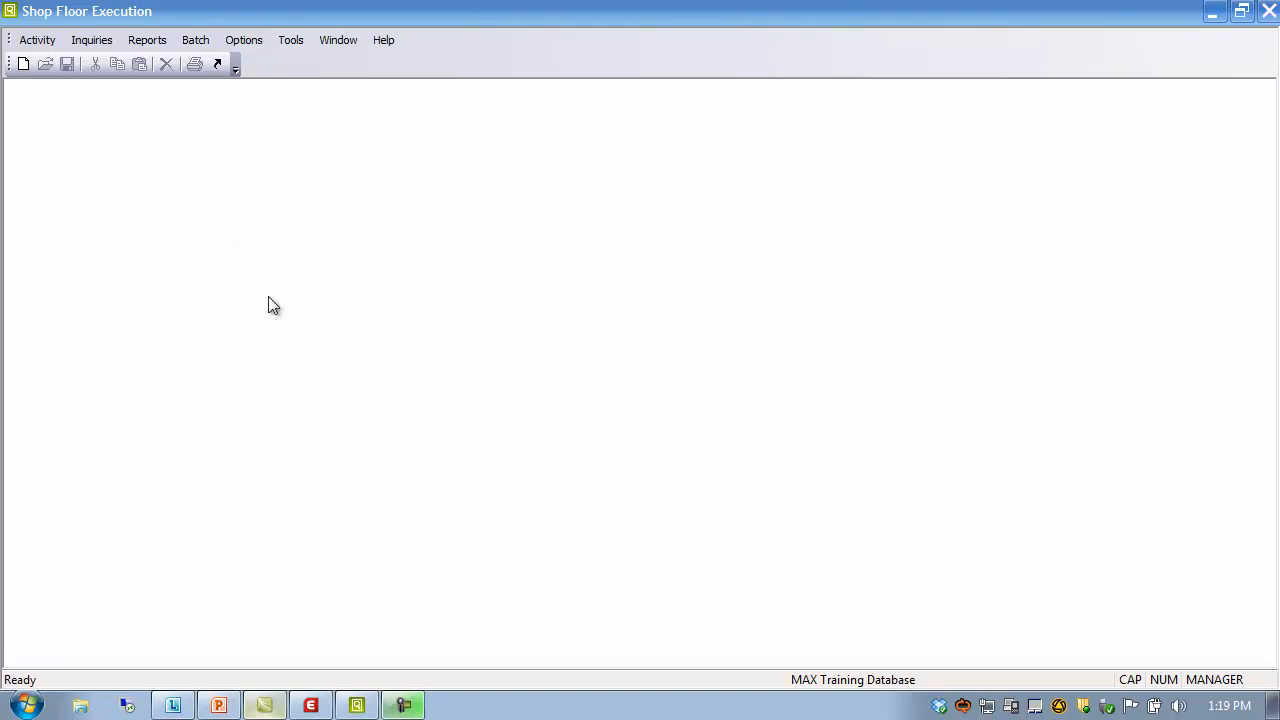
- Show the shortcut pane with its Shortcuts, Notes and System Notes sections expanded, and switch it to System Notes
click(218, 63)
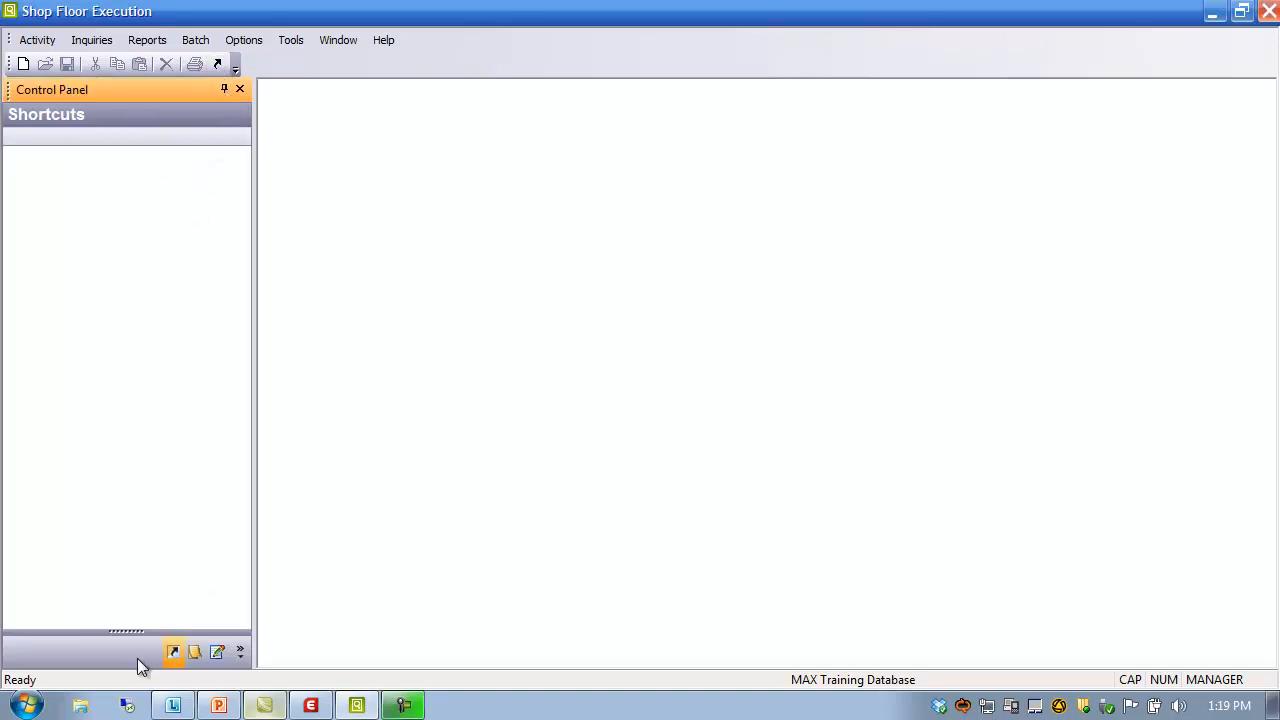
drag(136, 629, 137, 523)
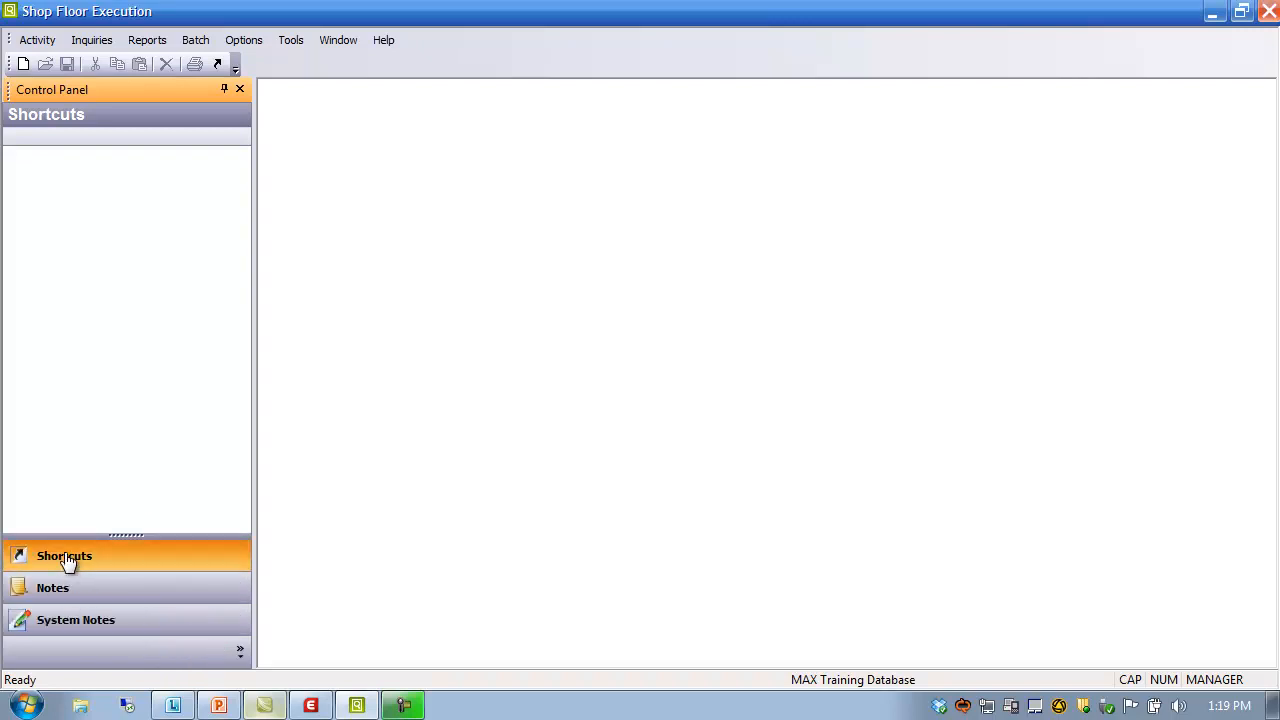
click(68, 595)
click(69, 622)
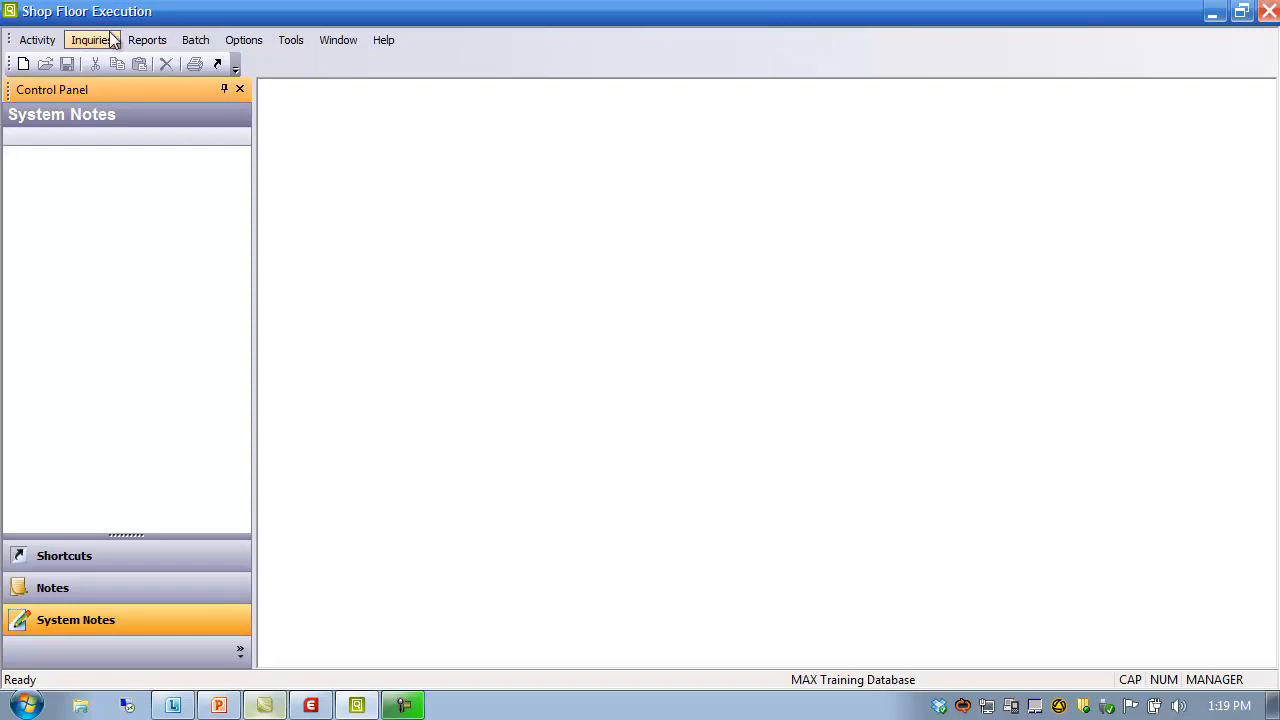
click(46, 46)
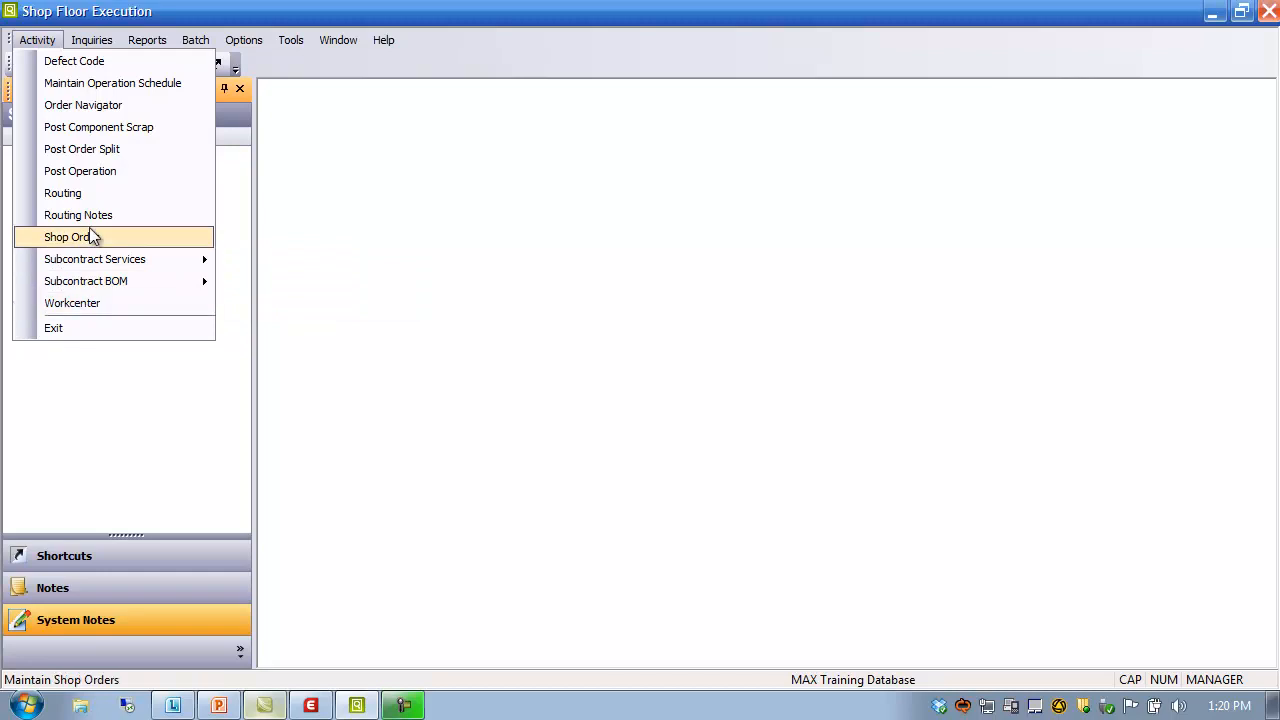
mouse_move(97, 44)
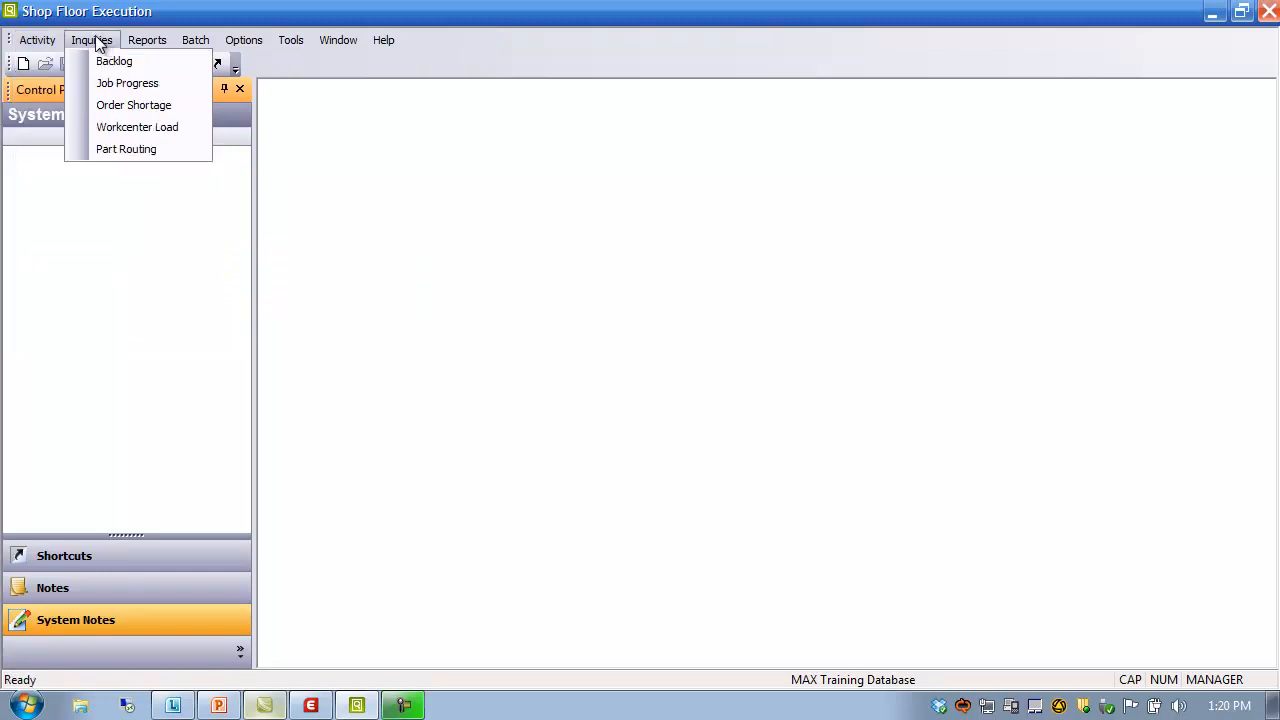
mouse_move(142, 45)
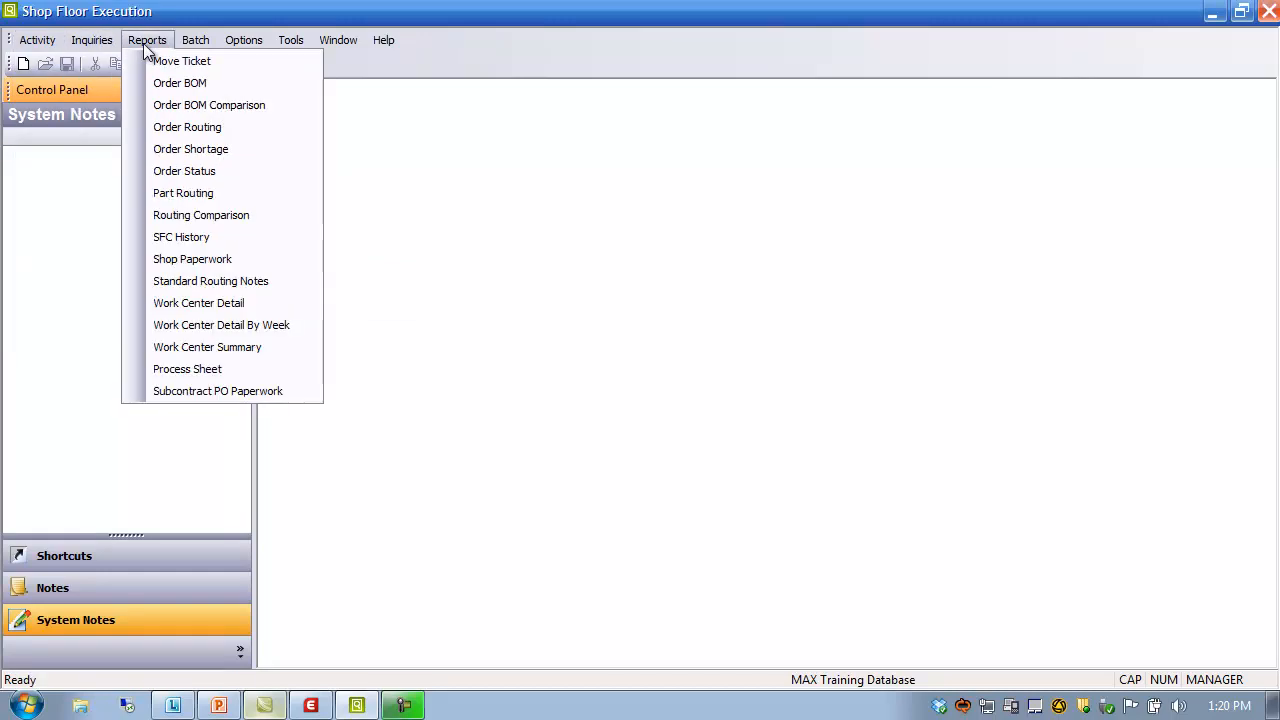
mouse_move(197, 39)
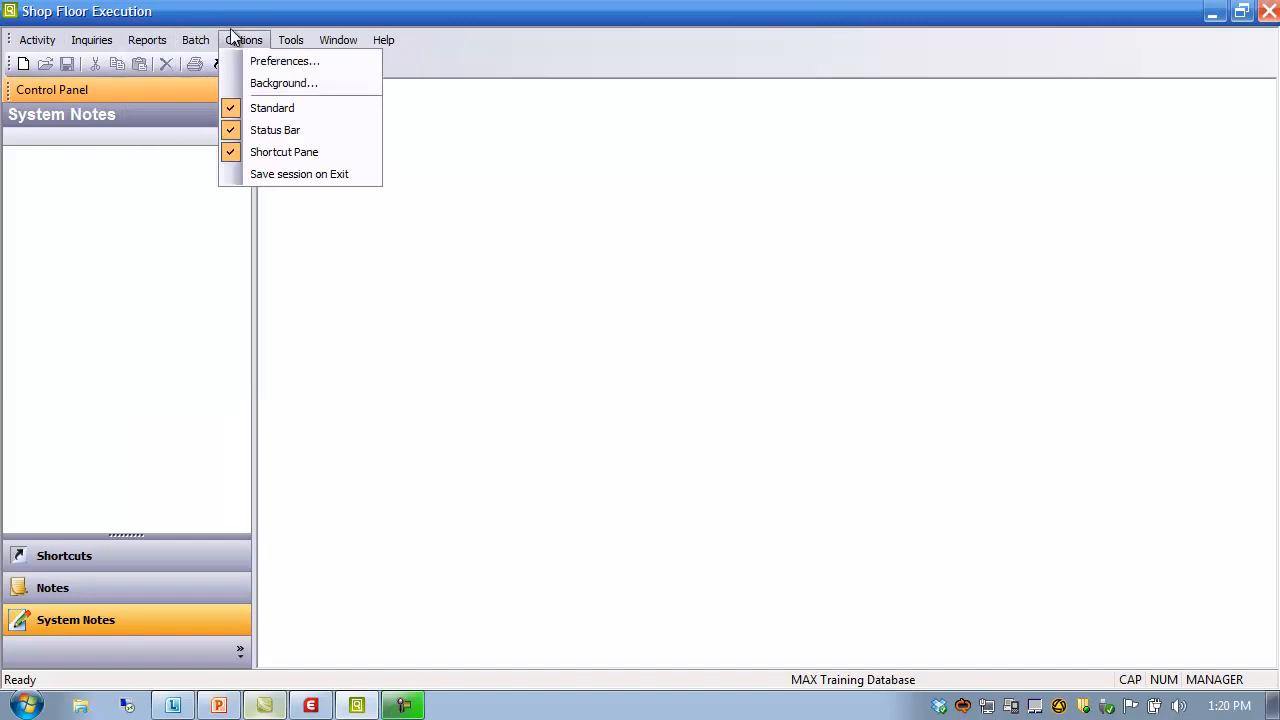
mouse_move(289, 47)
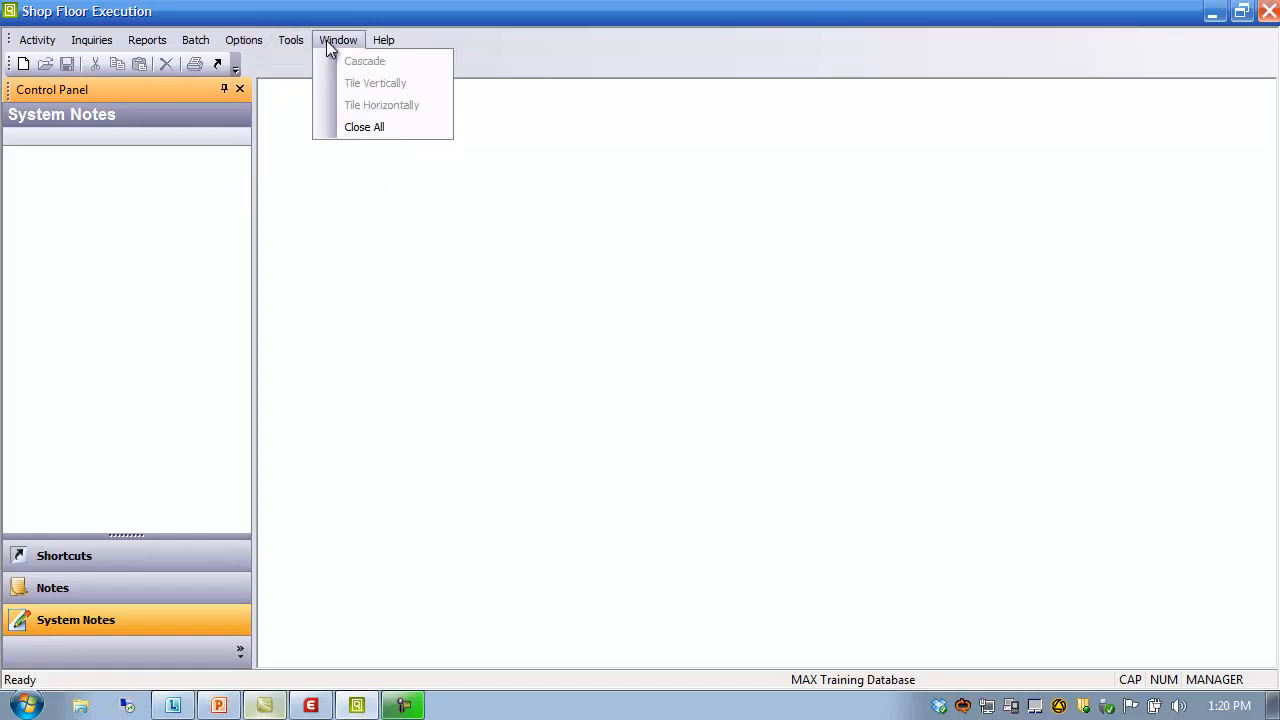
mouse_move(368, 45)
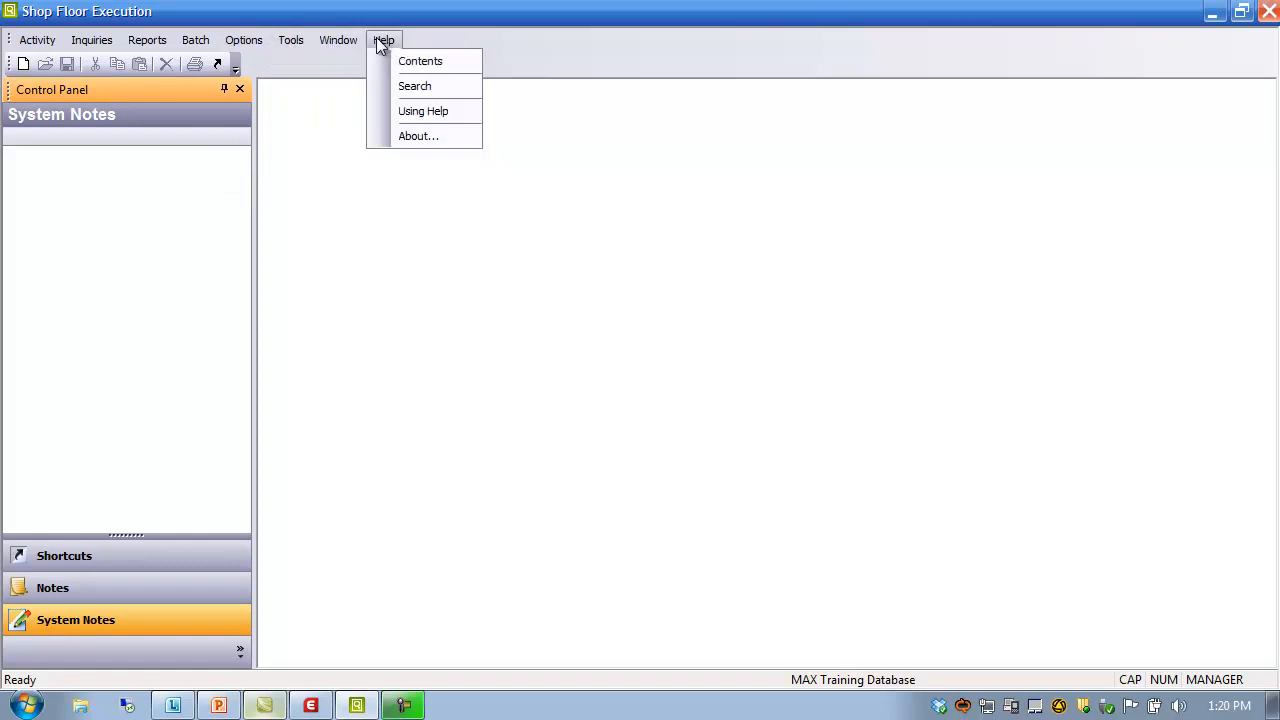
click(298, 223)
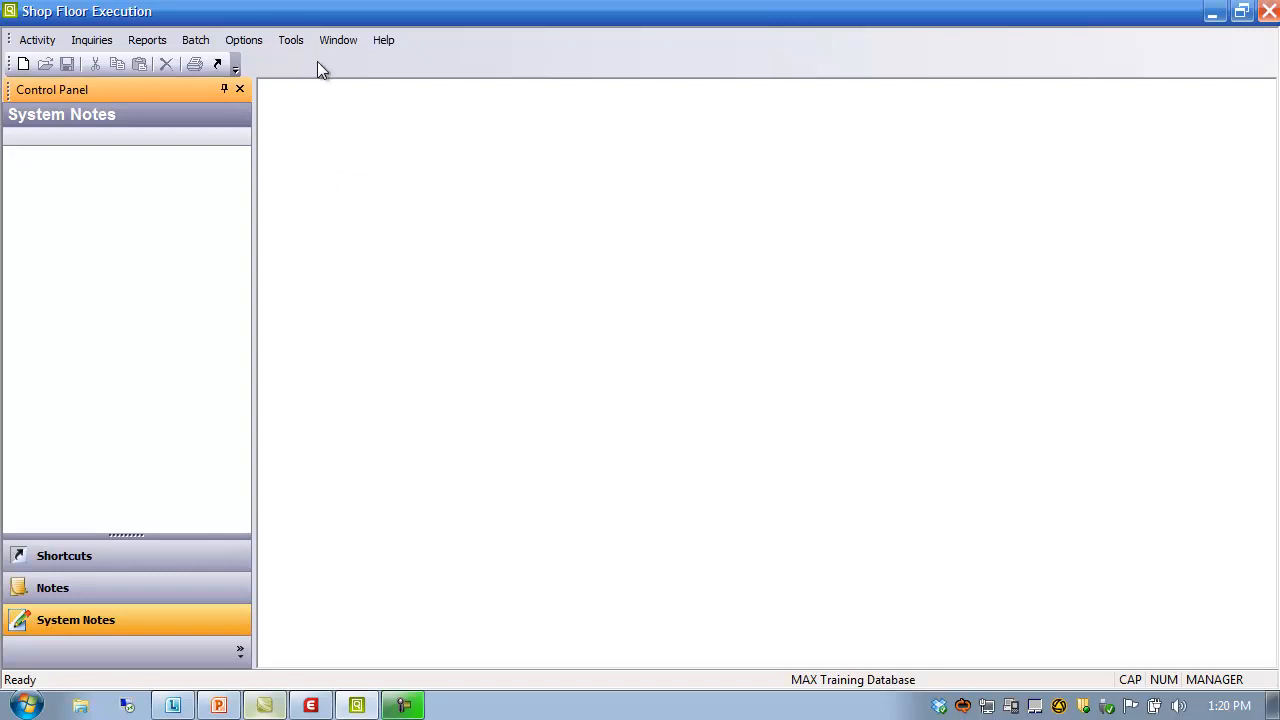
- Toggle the App Window maximized startup option in the application preferences and save the preferences
click(253, 38)
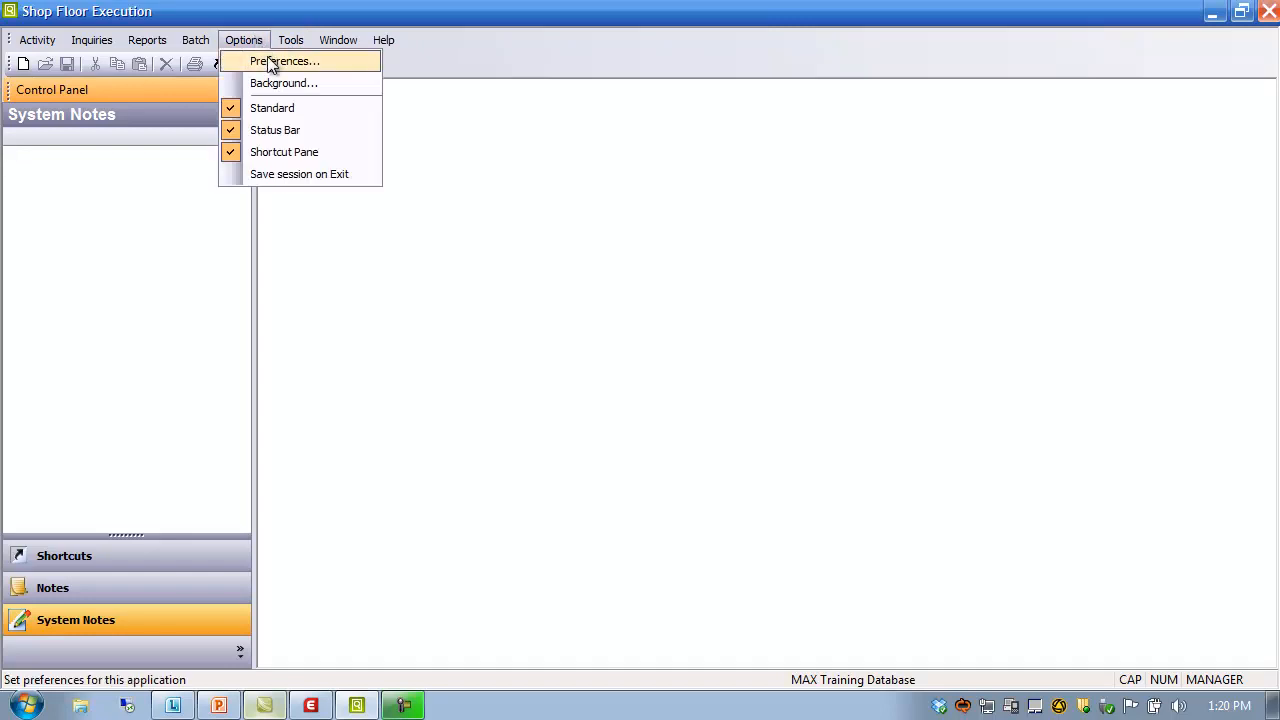
click(272, 62)
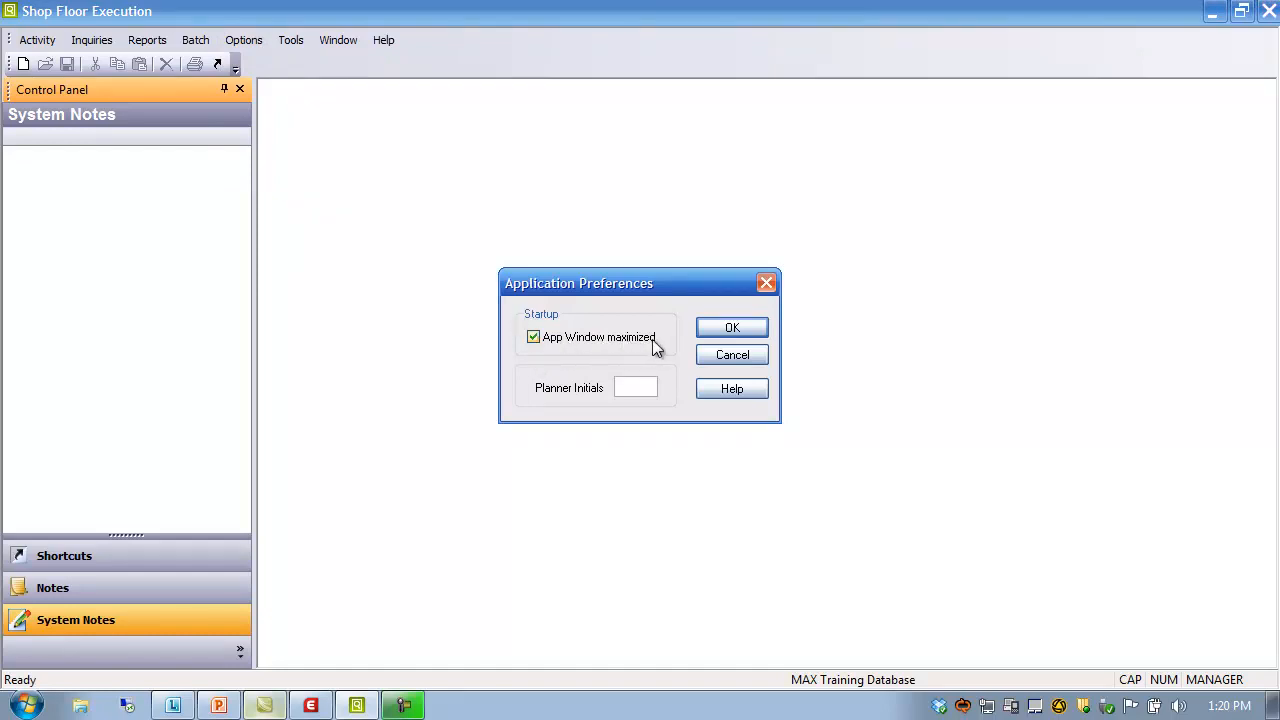
click(533, 338)
click(728, 329)
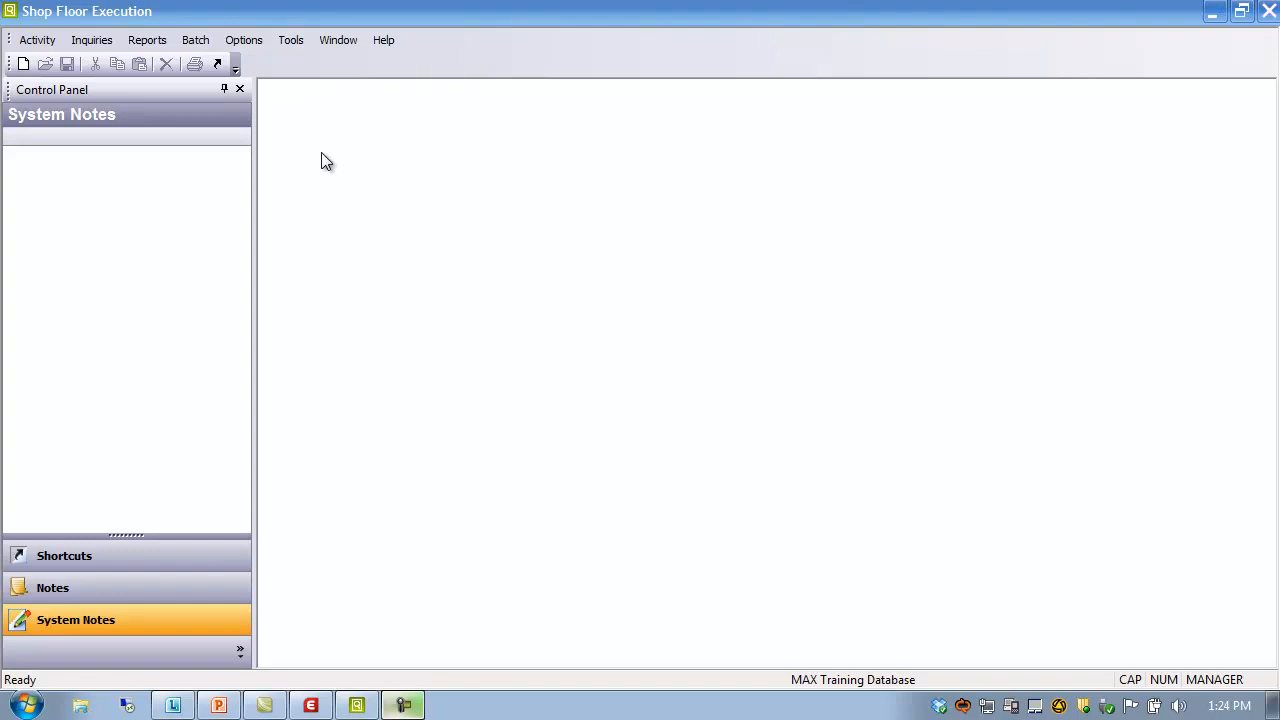
- Look up all existing defect codes from a Defect Code form, and close the browser and form without adding one
click(37, 40)
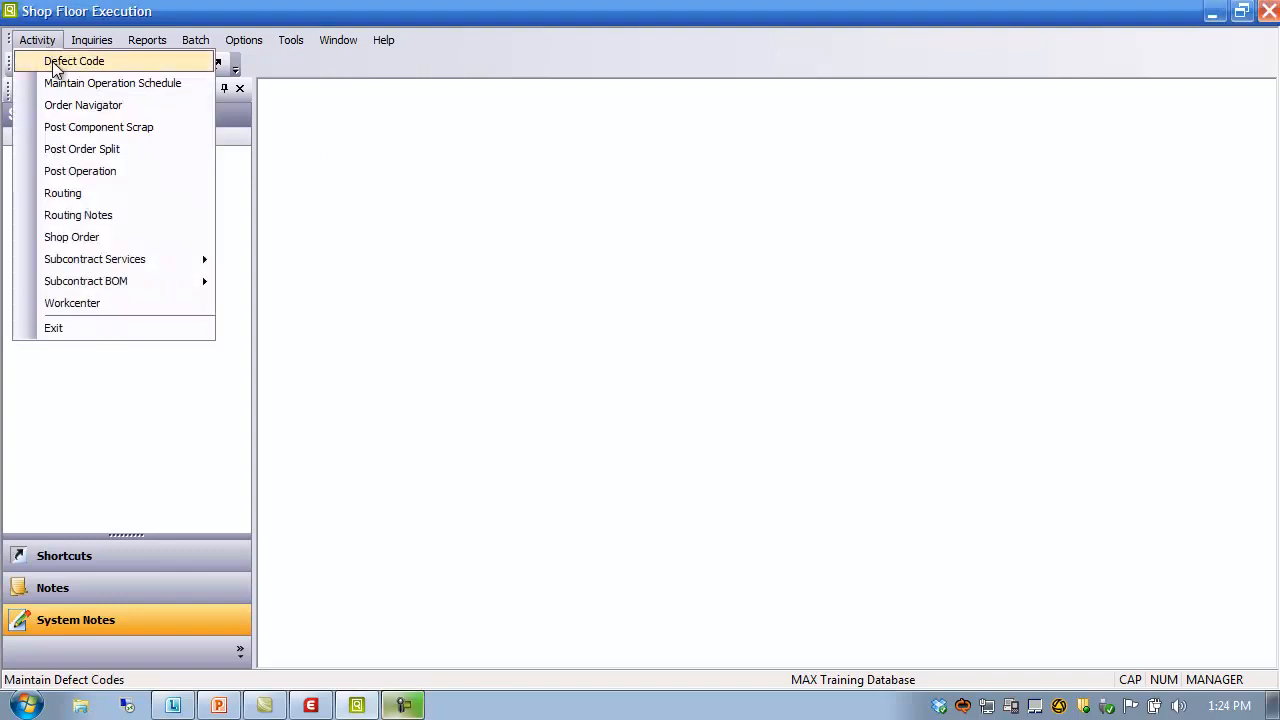
click(52, 61)
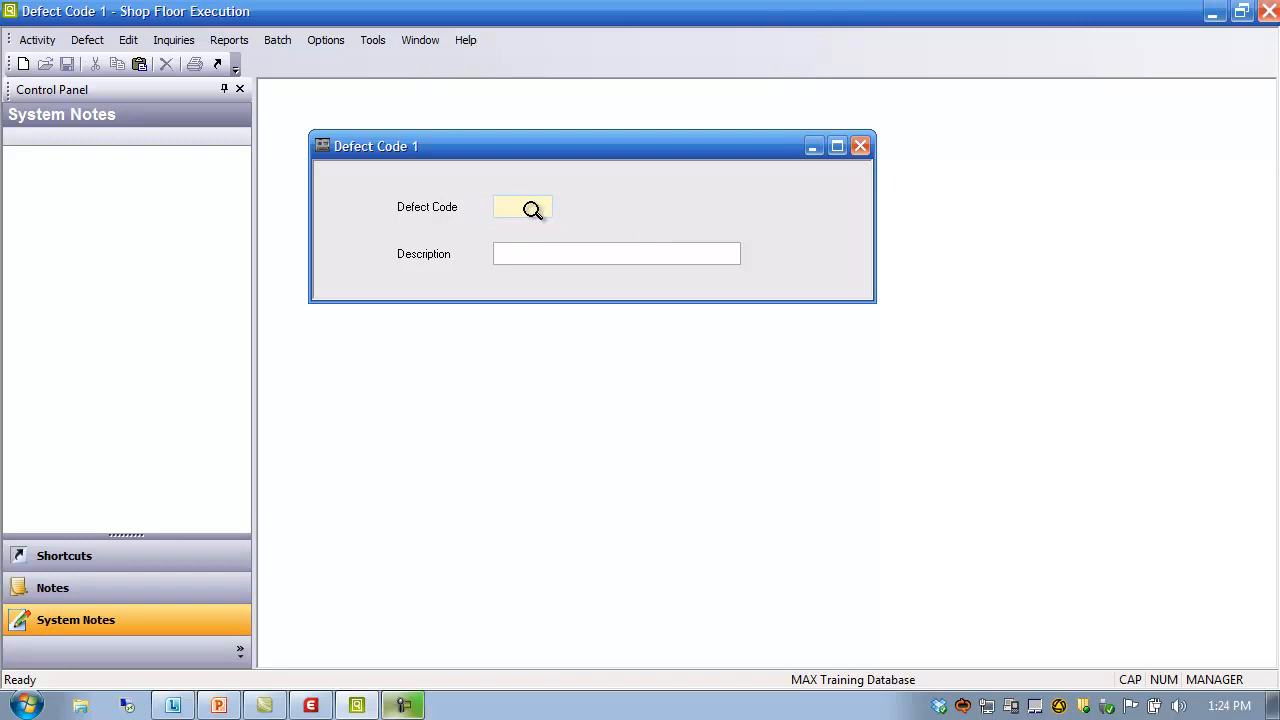
double_click(531, 207)
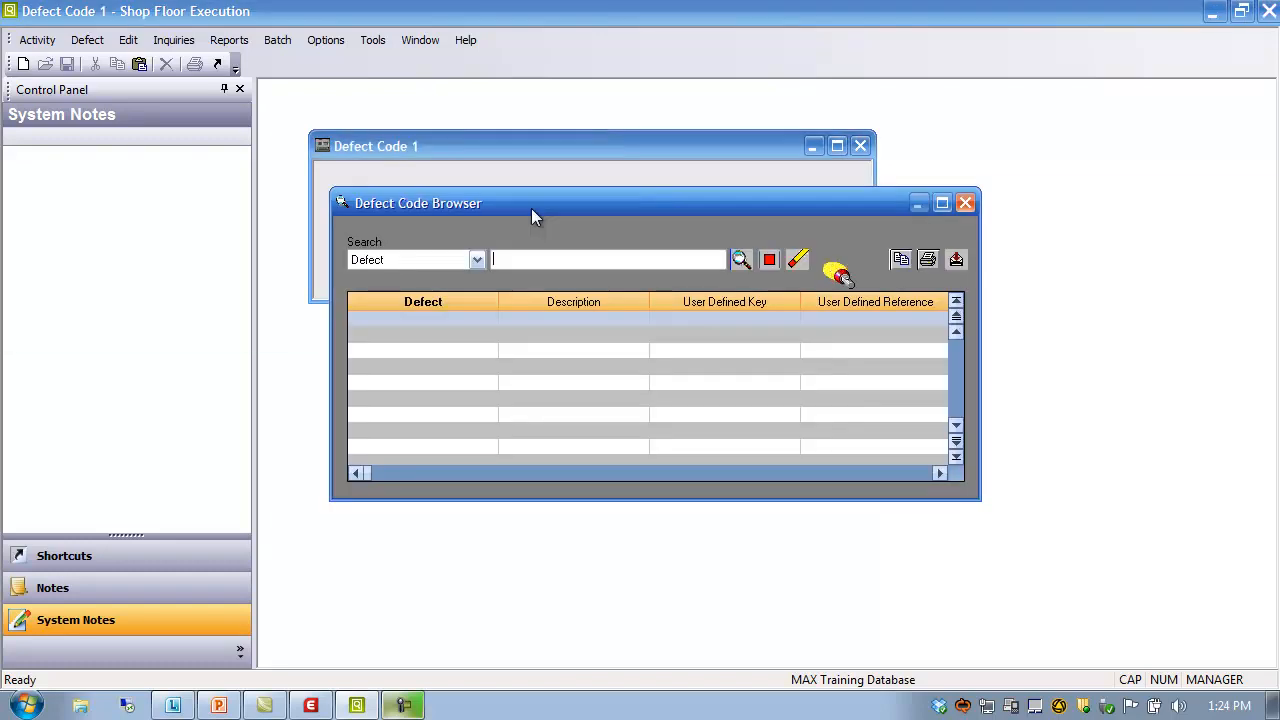
click(742, 259)
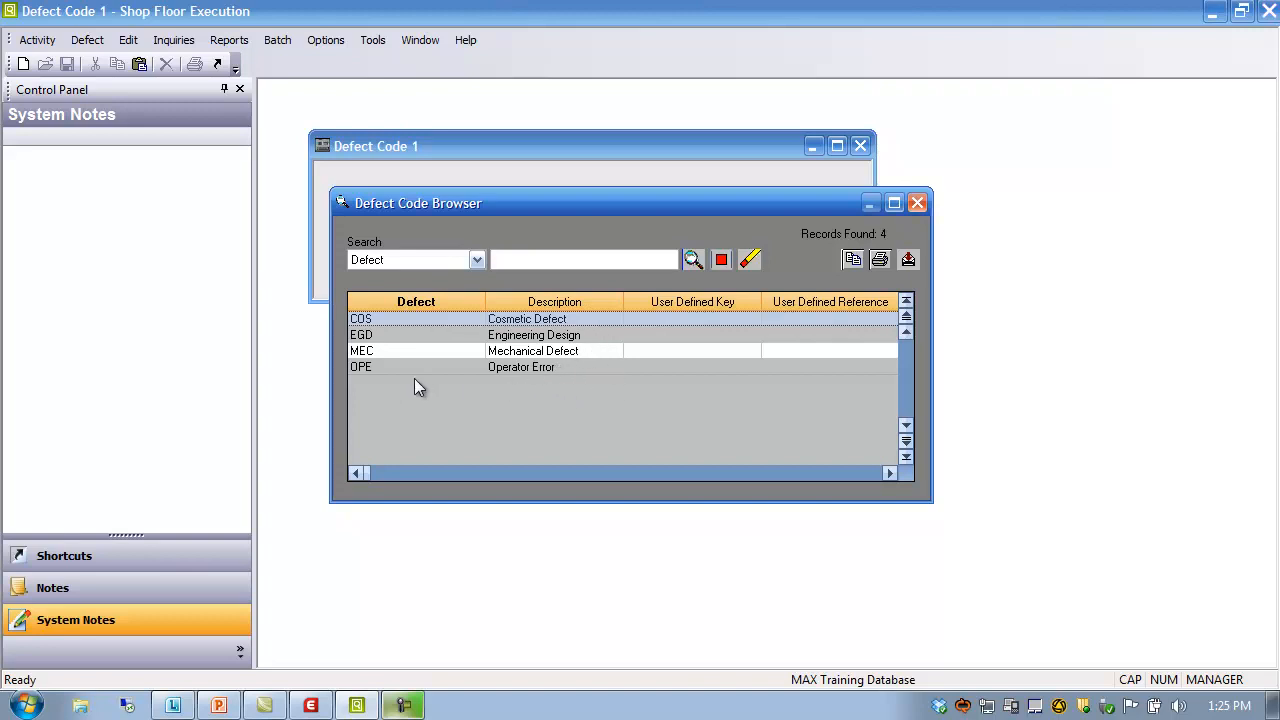
click(922, 207)
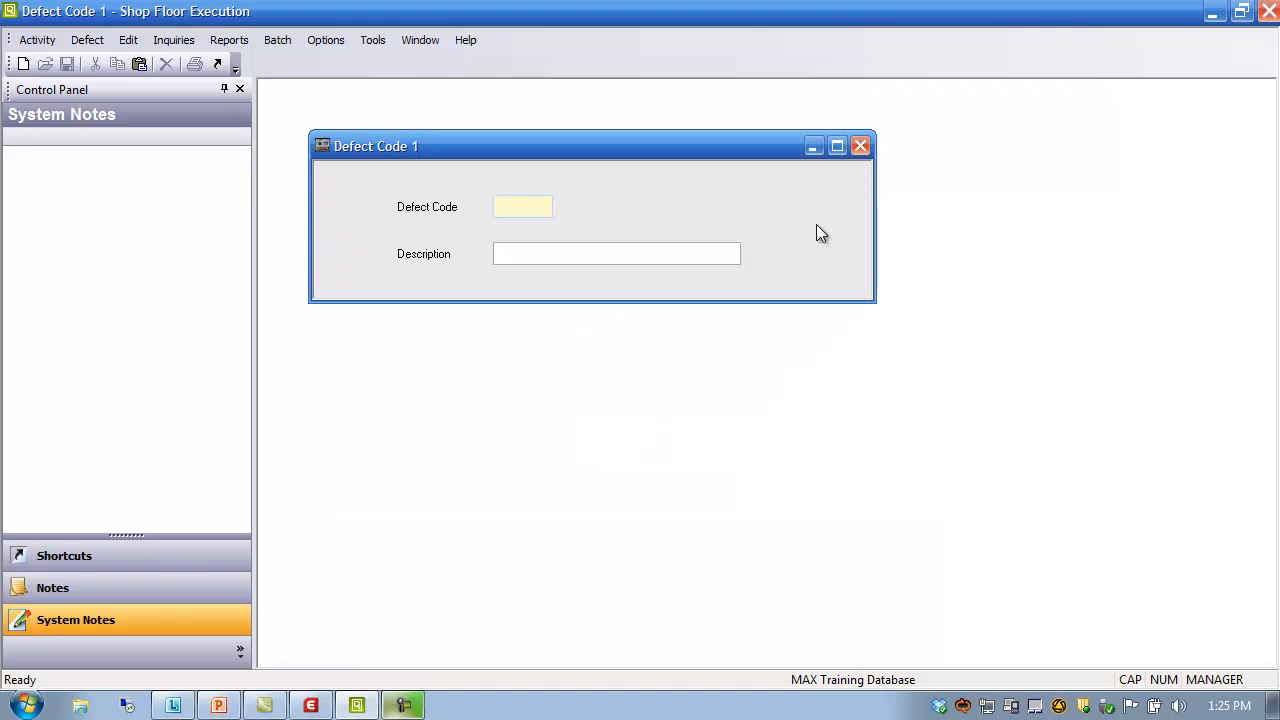
click(860, 147)
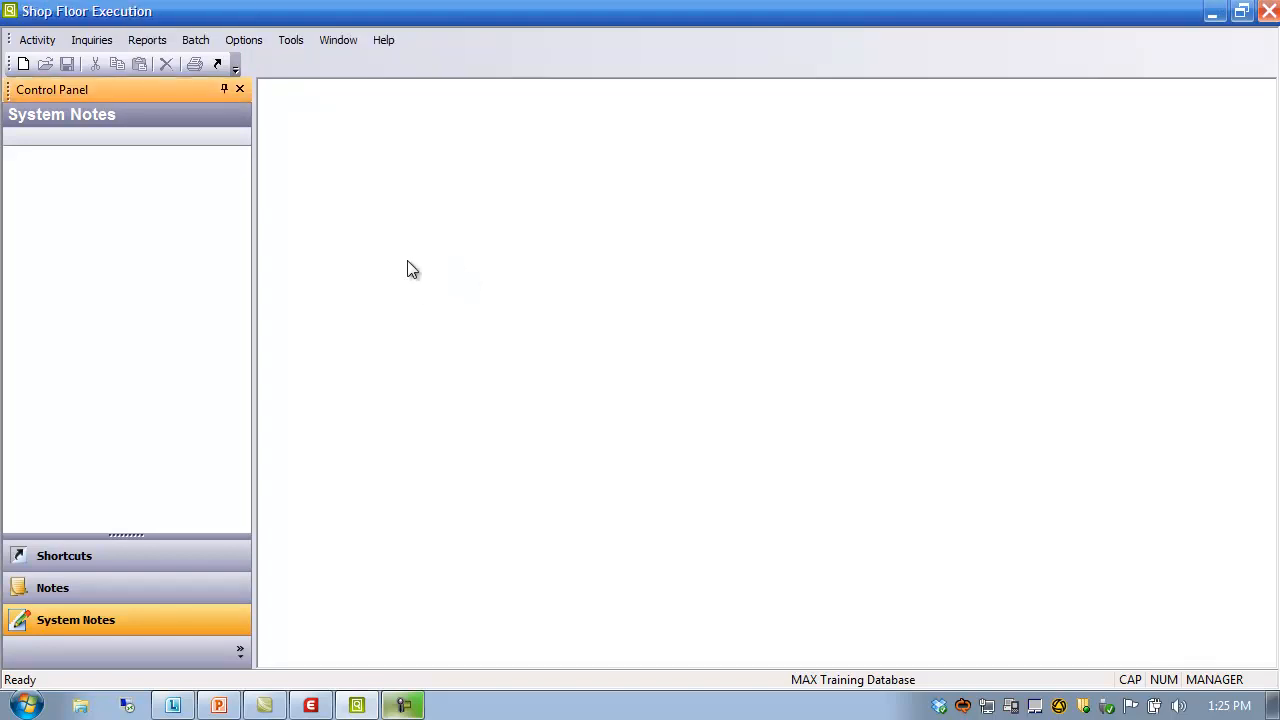
- Check the defect code lookup on the Post Component Scrap form, and close the form without posting anything
click(40, 43)
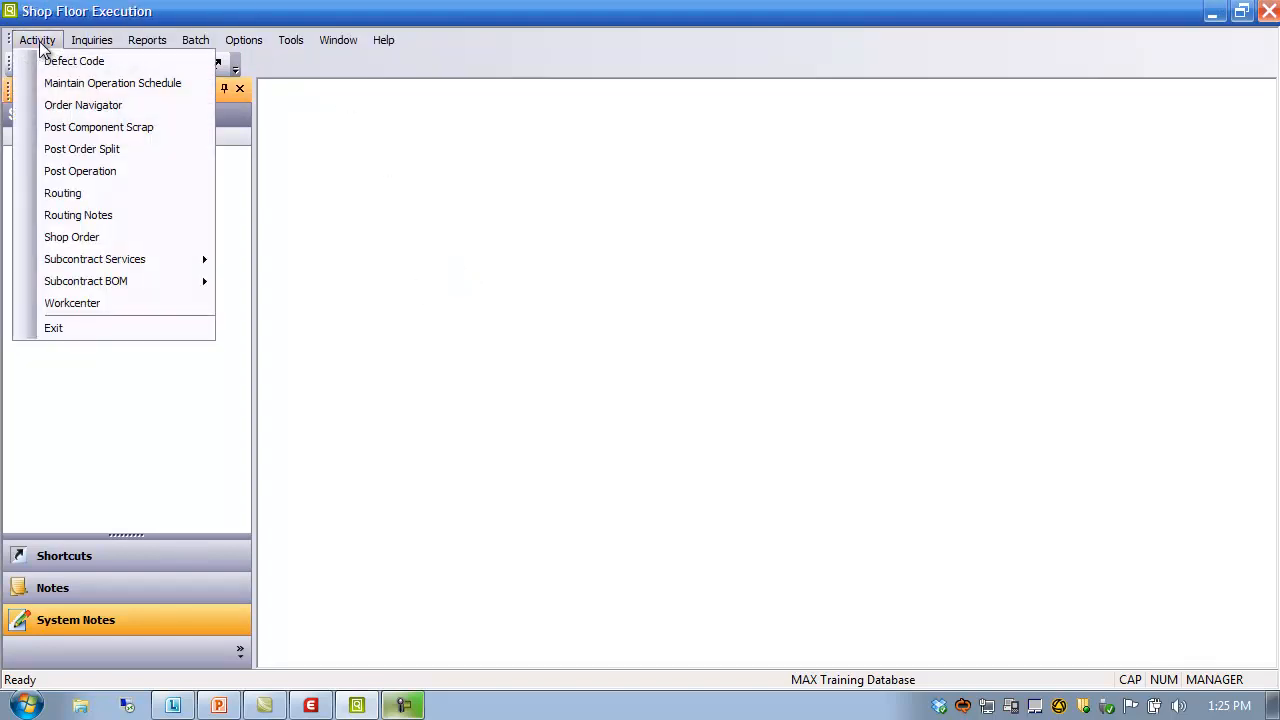
click(64, 130)
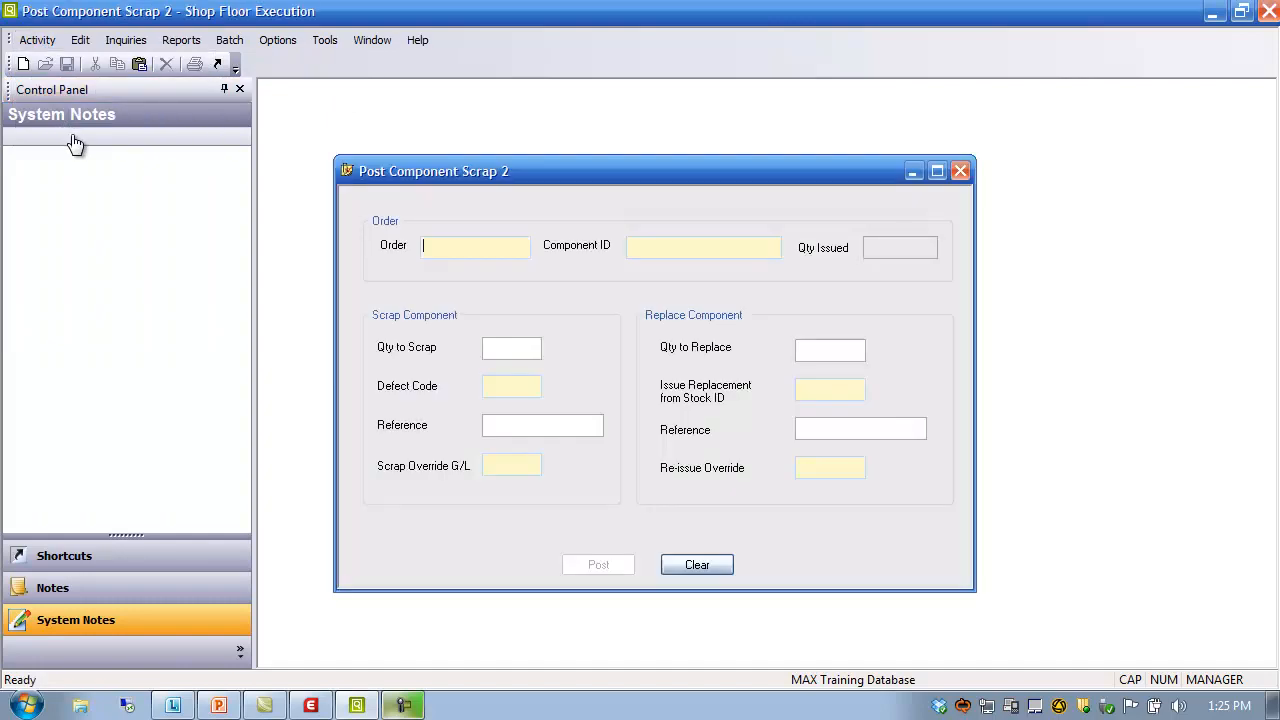
double_click(495, 388)
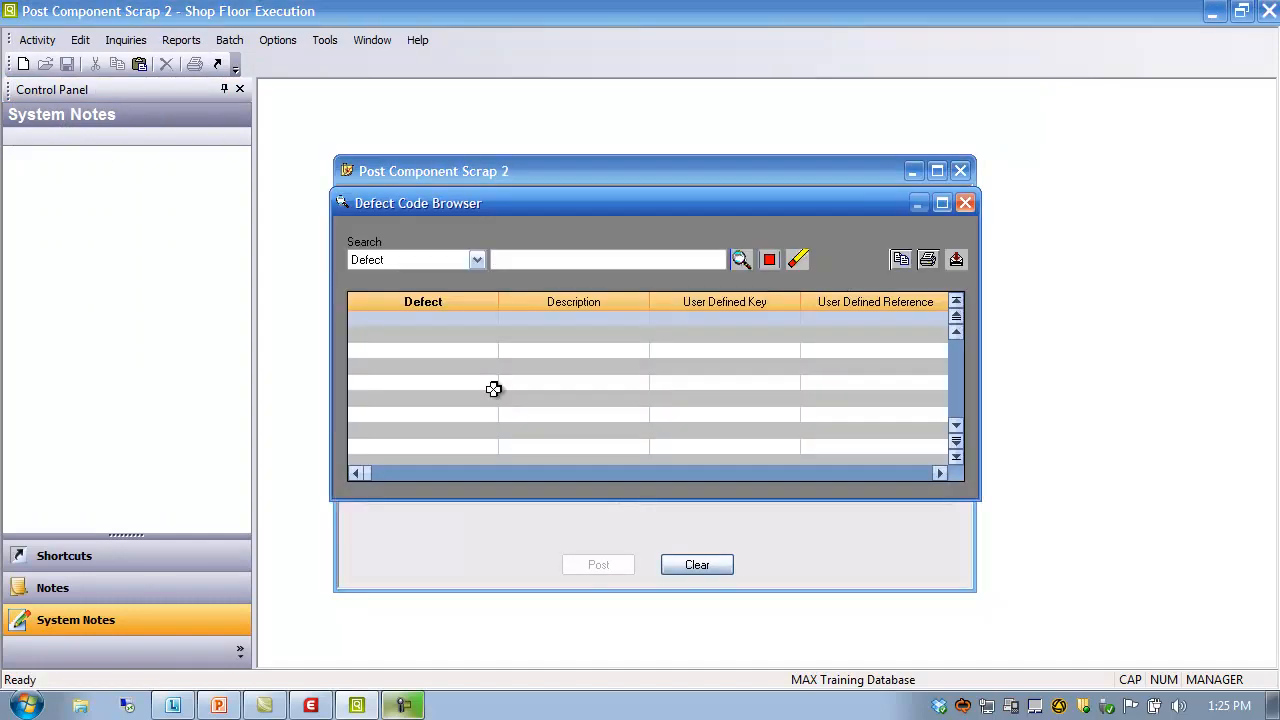
click(965, 203)
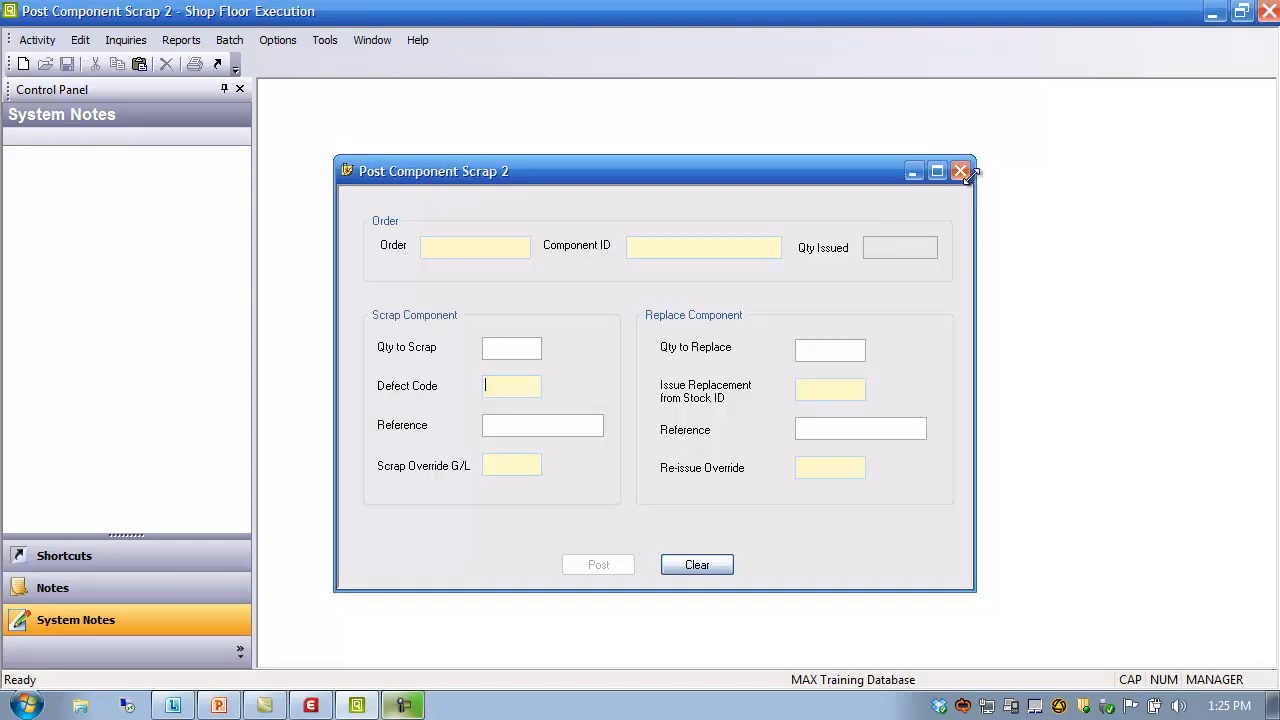
click(961, 172)
- Open the Post Operation Completion form to examine its Defect Code column, and close it without posting
click(44, 42)
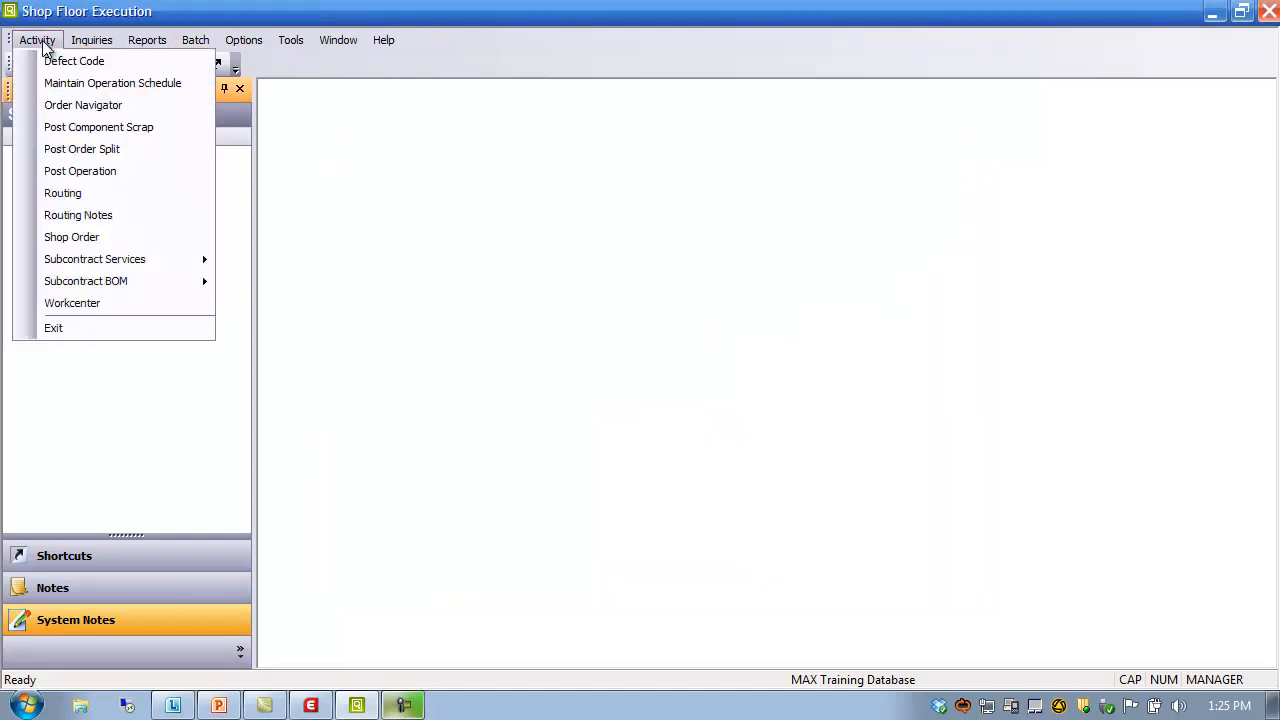
click(70, 174)
click(1105, 196)
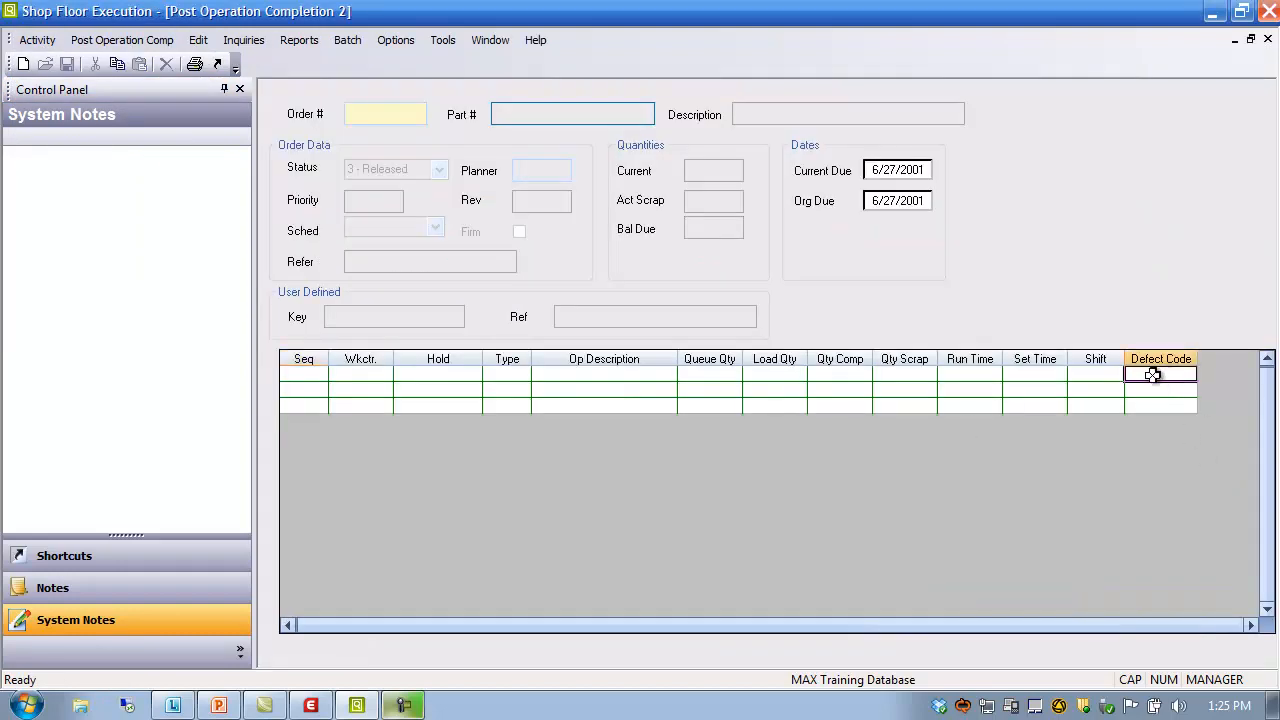
click(1267, 41)
- Review the Defect Code and Description fields on a blank Defect Code form, and close it
click(37, 40)
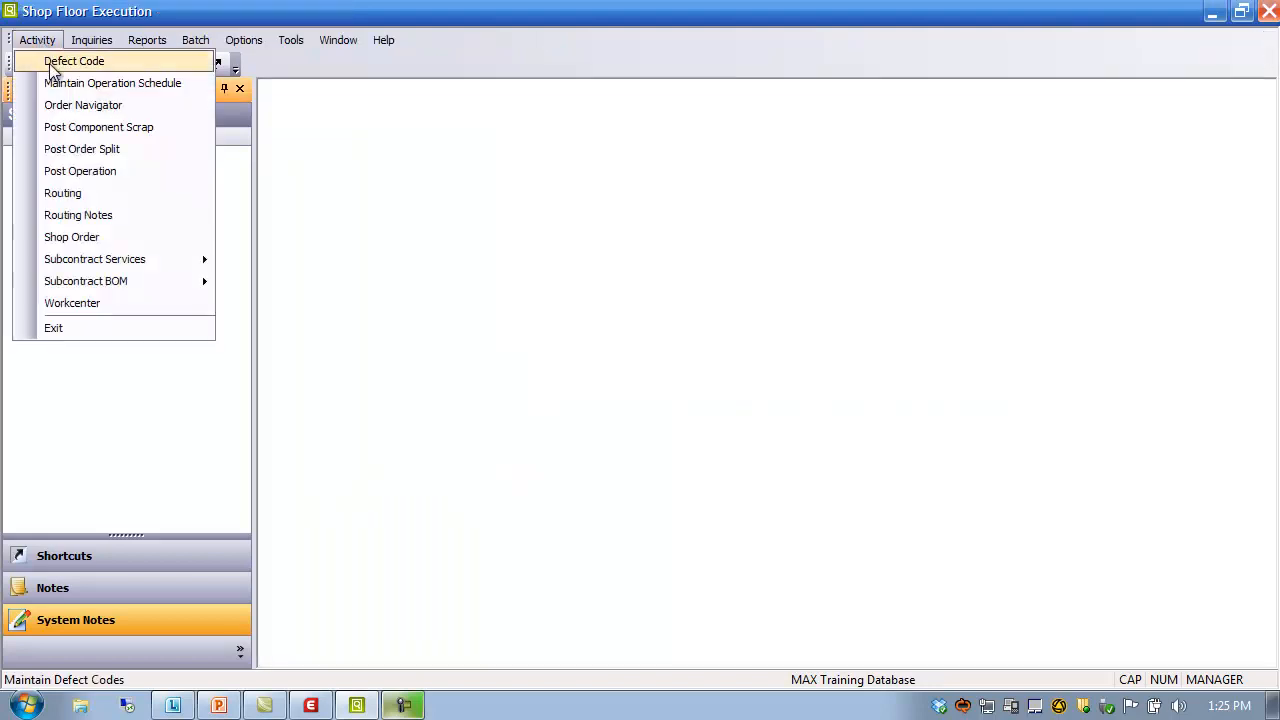
click(50, 68)
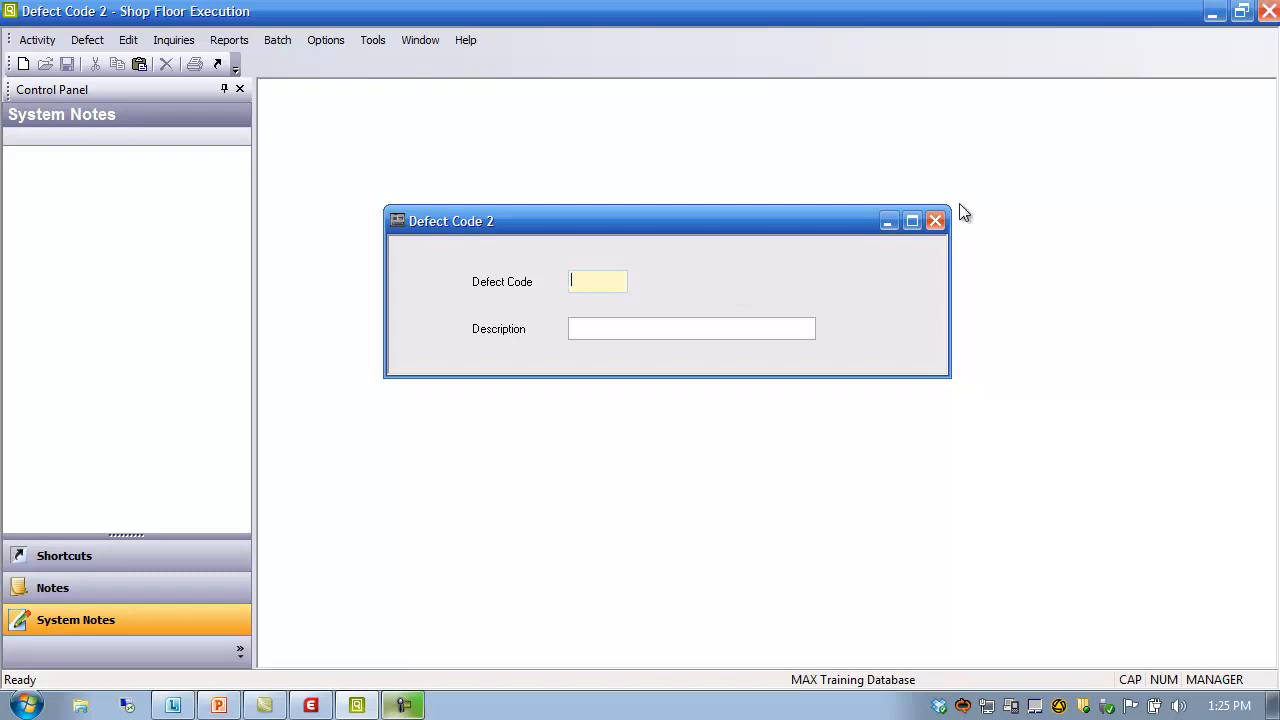
click(935, 222)
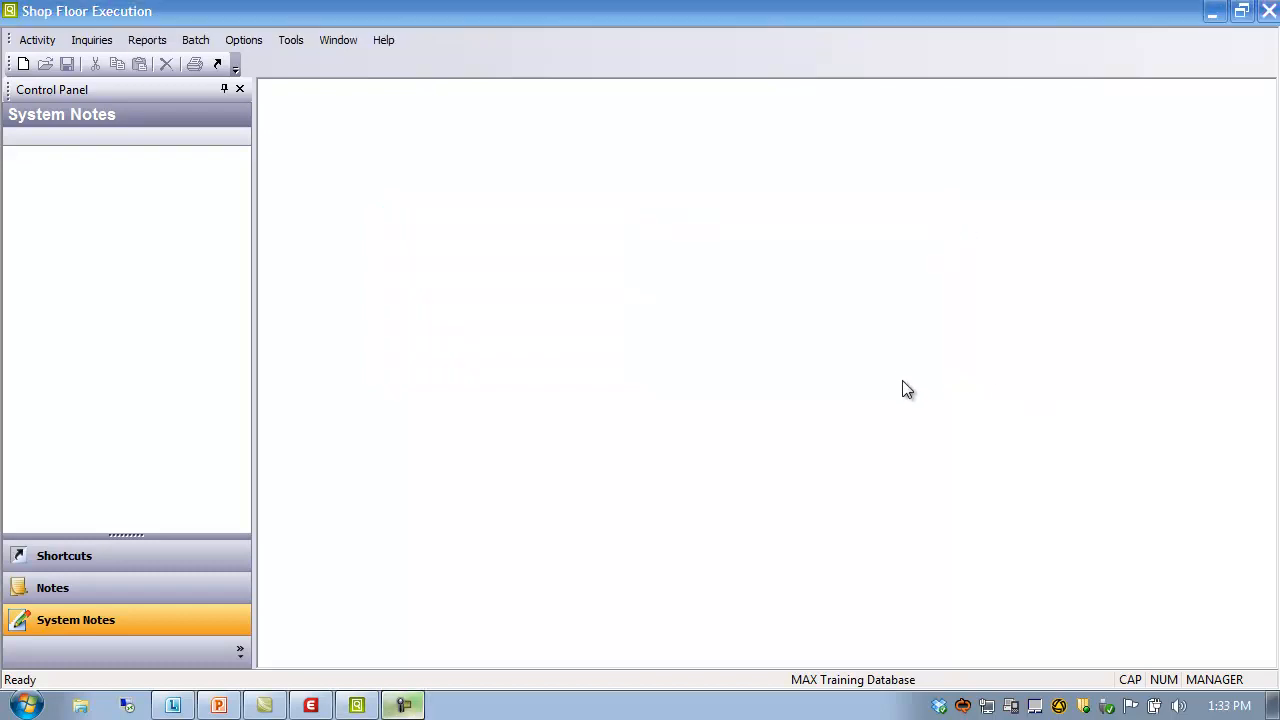
- Switch to System Manager, view the Shop Floor Control items in the Configuration Editor, and select Defect Code Required
click(311, 705)
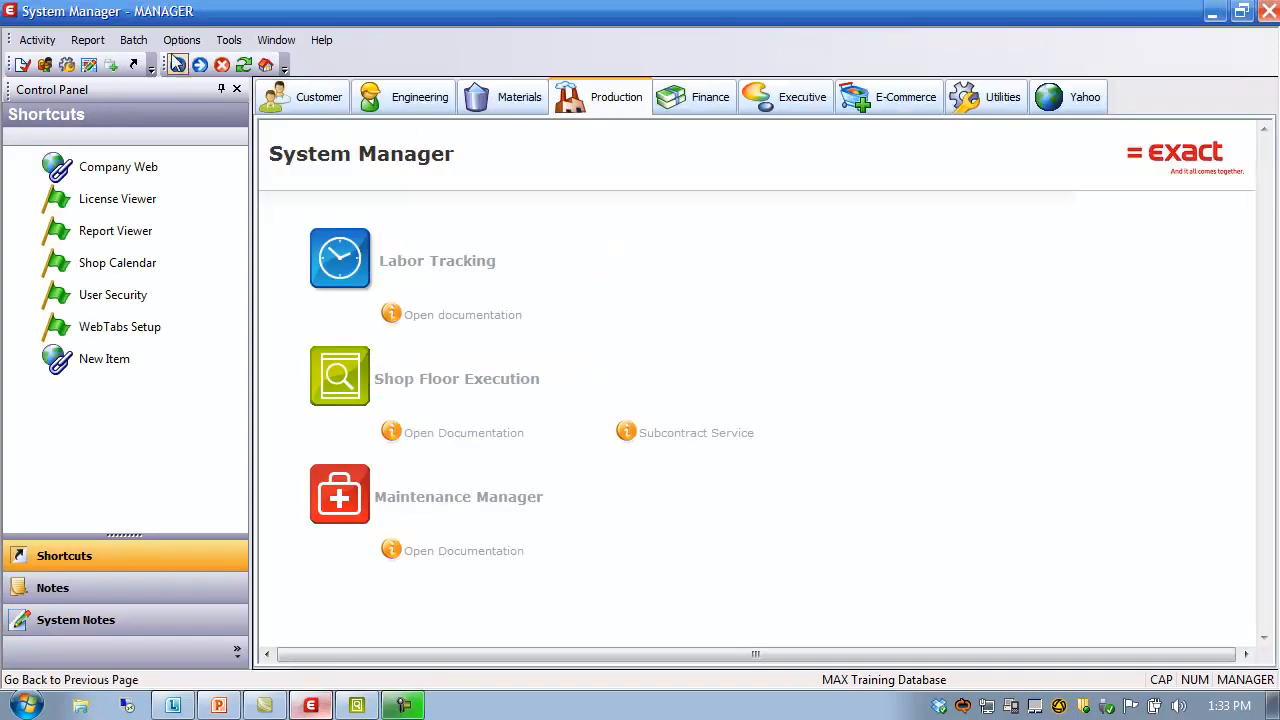
click(40, 40)
click(61, 62)
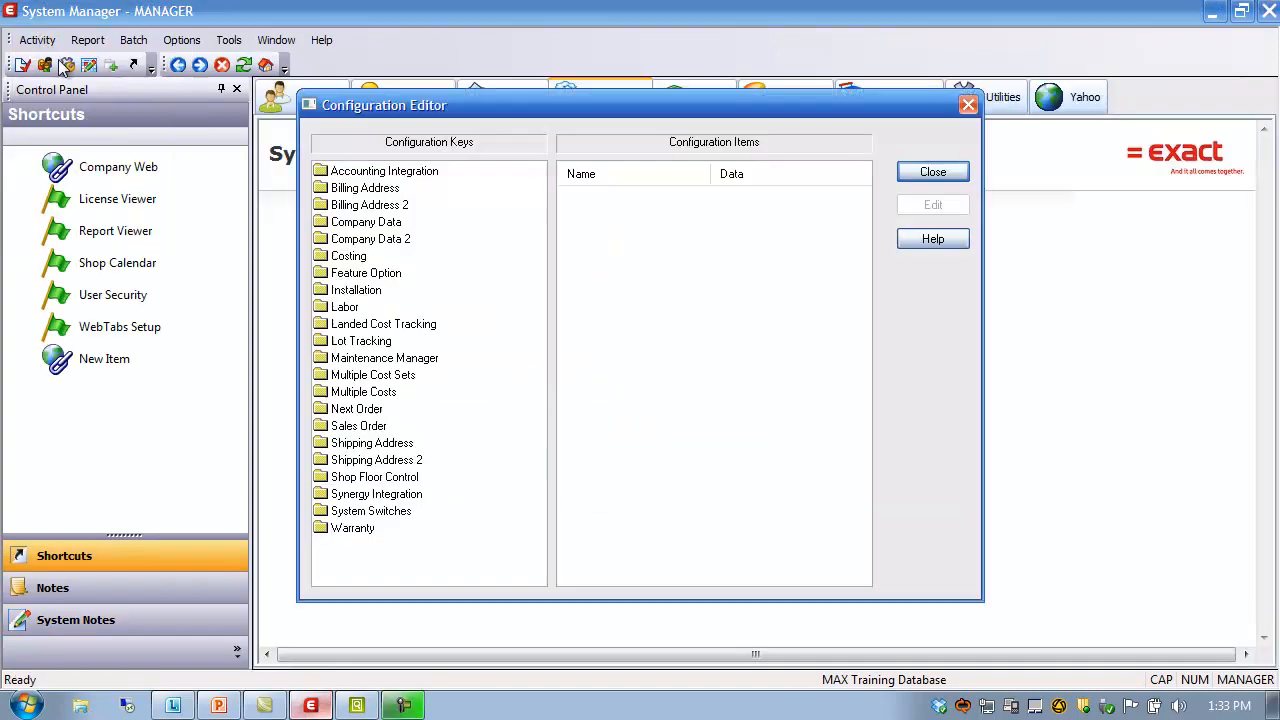
click(371, 480)
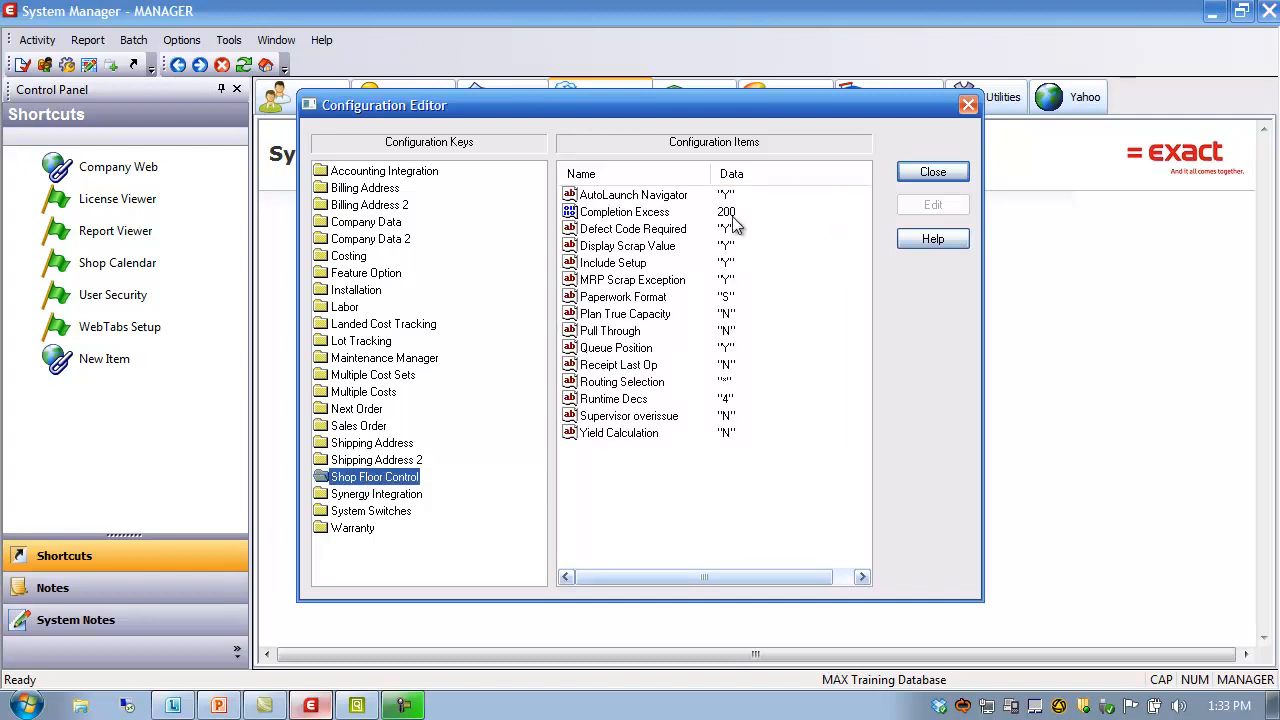
click(589, 232)
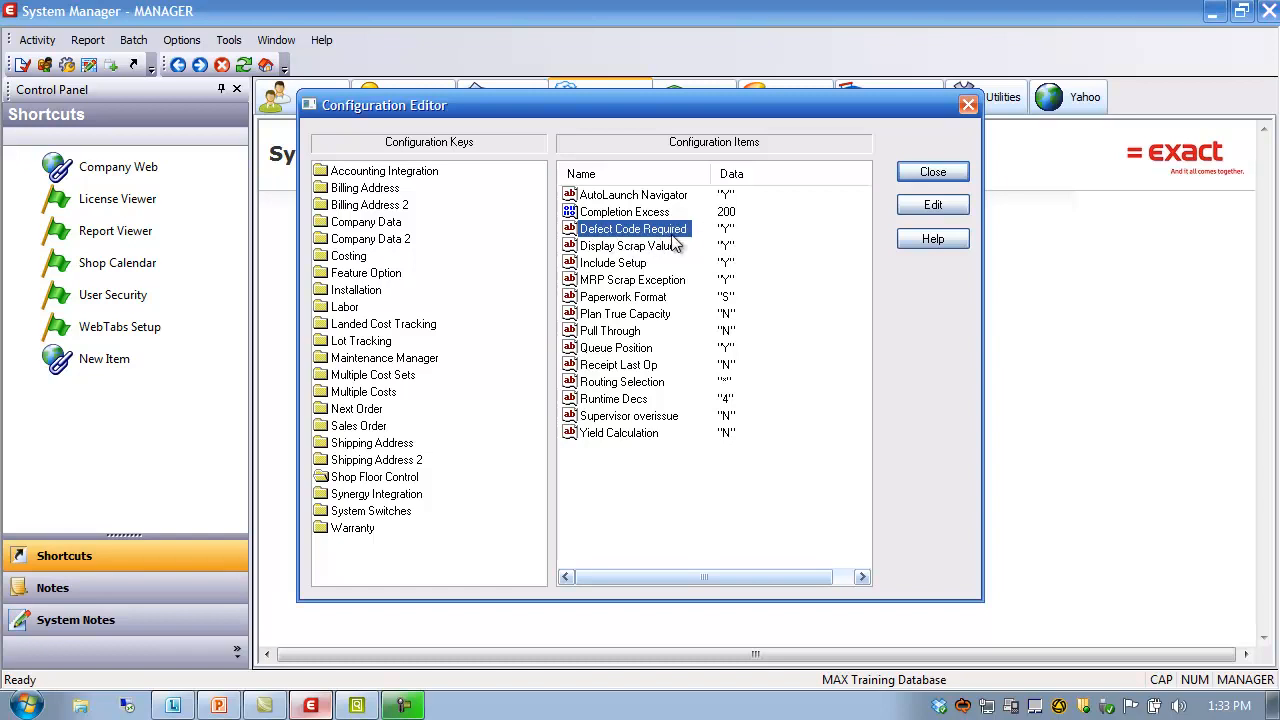
- Close the Configuration Editor, switch back to Shop Floor Execution, and open a blank Workcenter Maintenance form
click(930, 174)
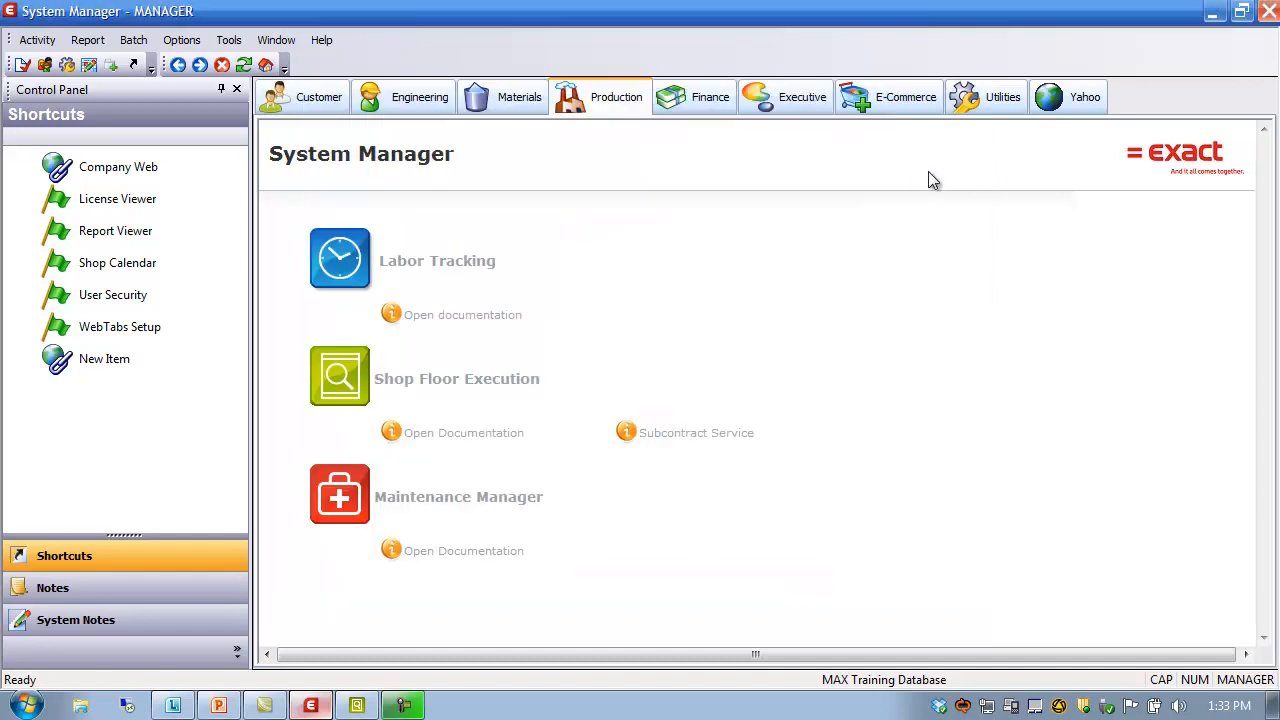
click(1212, 11)
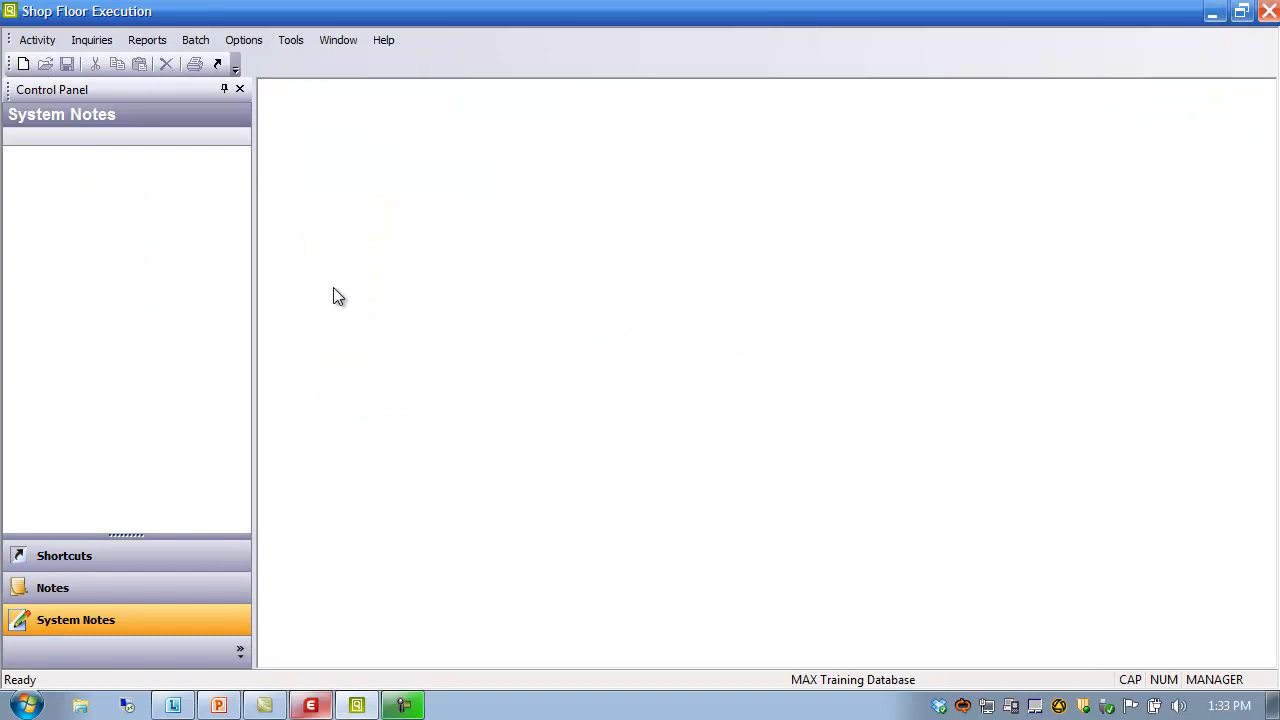
click(47, 40)
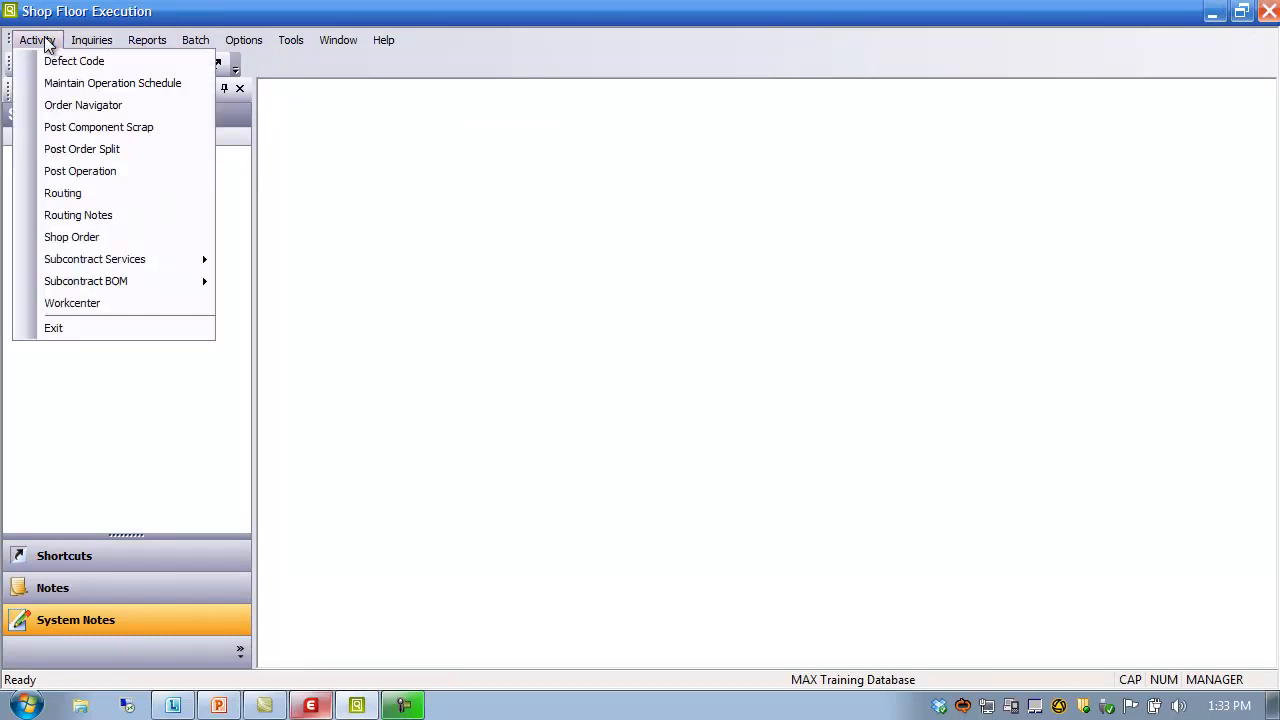
click(103, 302)
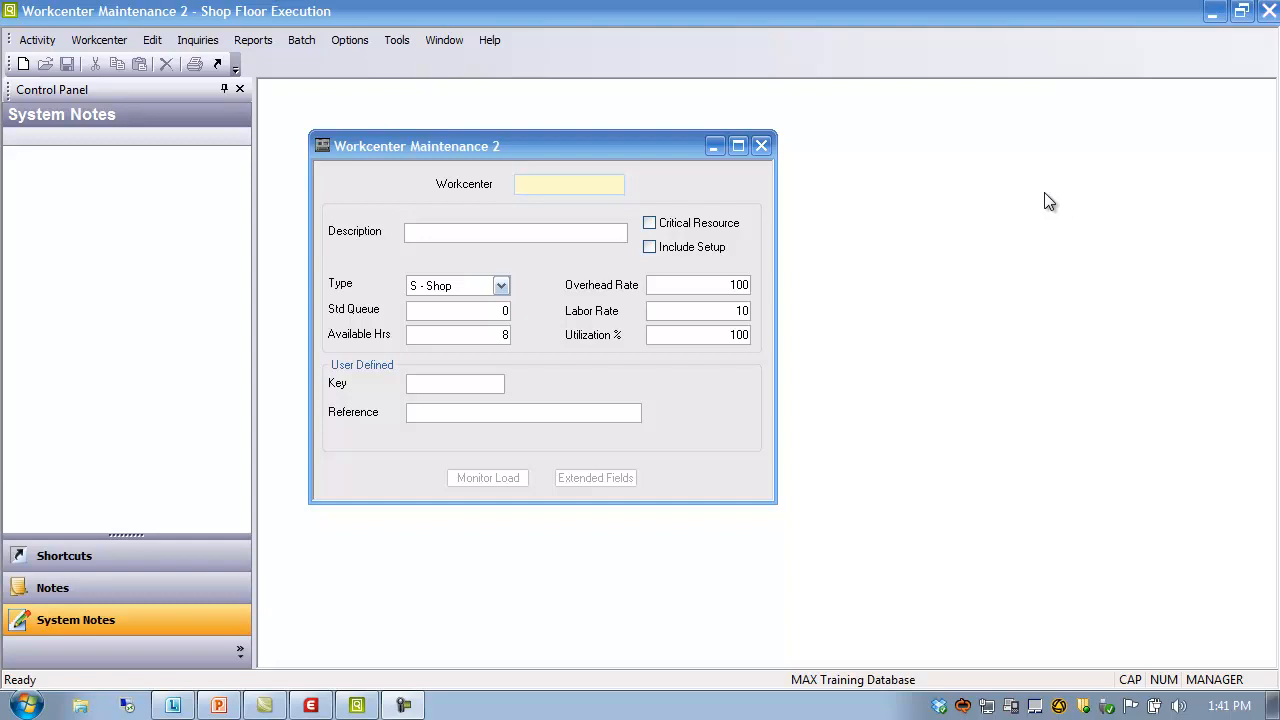
- Enter the workcenter DRILL with the description DRILLING STATION 10 on the blank form
click(555, 184)
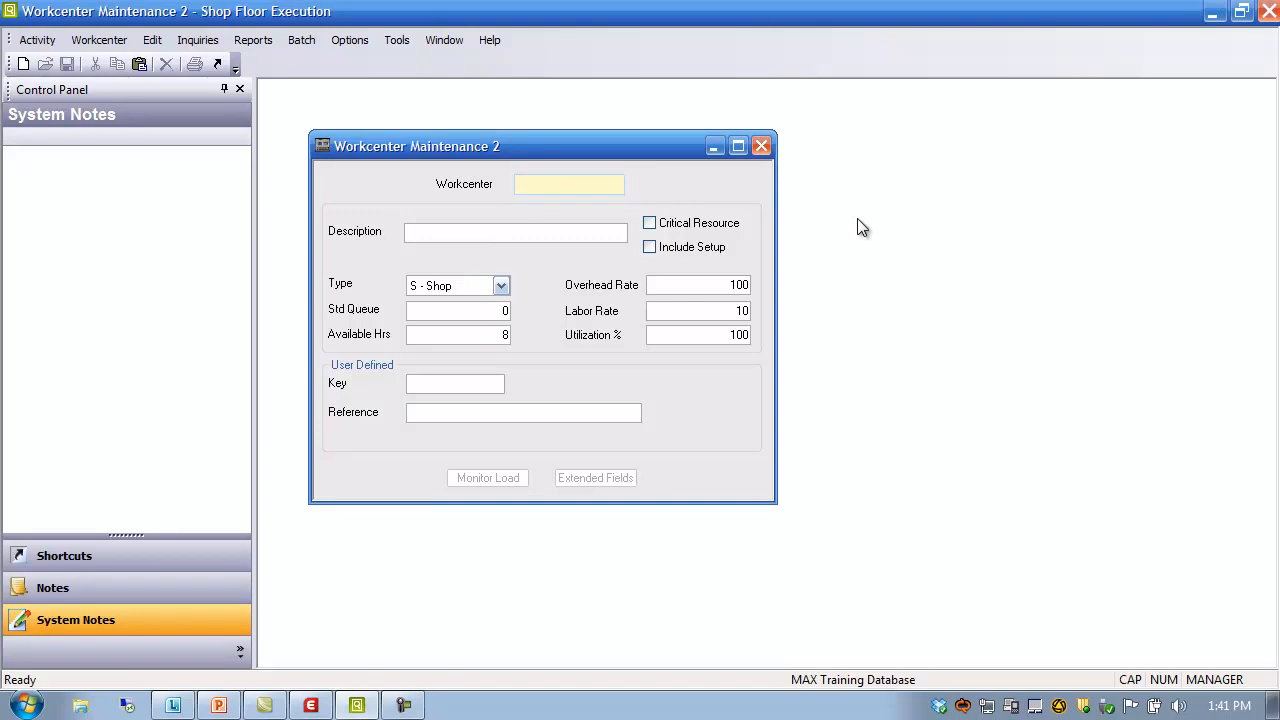
text(DRI)
text(LL)
text(DRILLING S)
text(TATION)
text( 10)
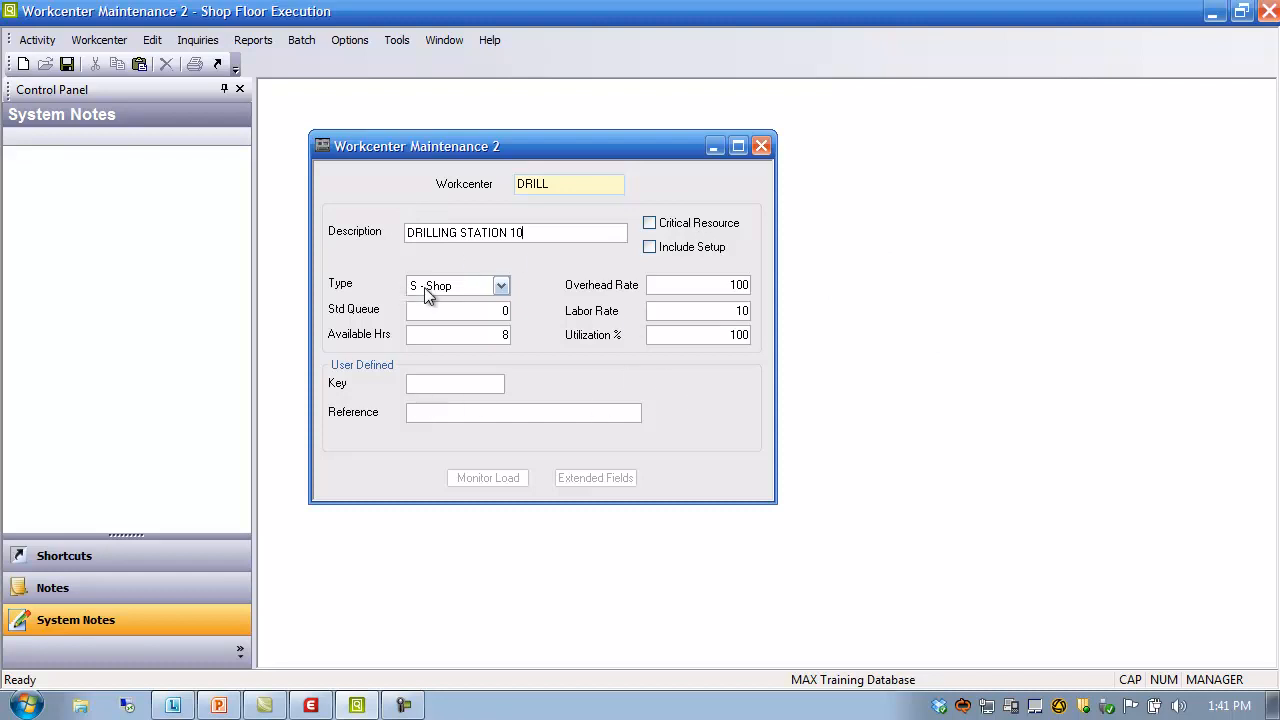
- Review the workcenter Type options, choose S - Shop, and go over the Std Queue and Available Hrs fields
click(502, 284)
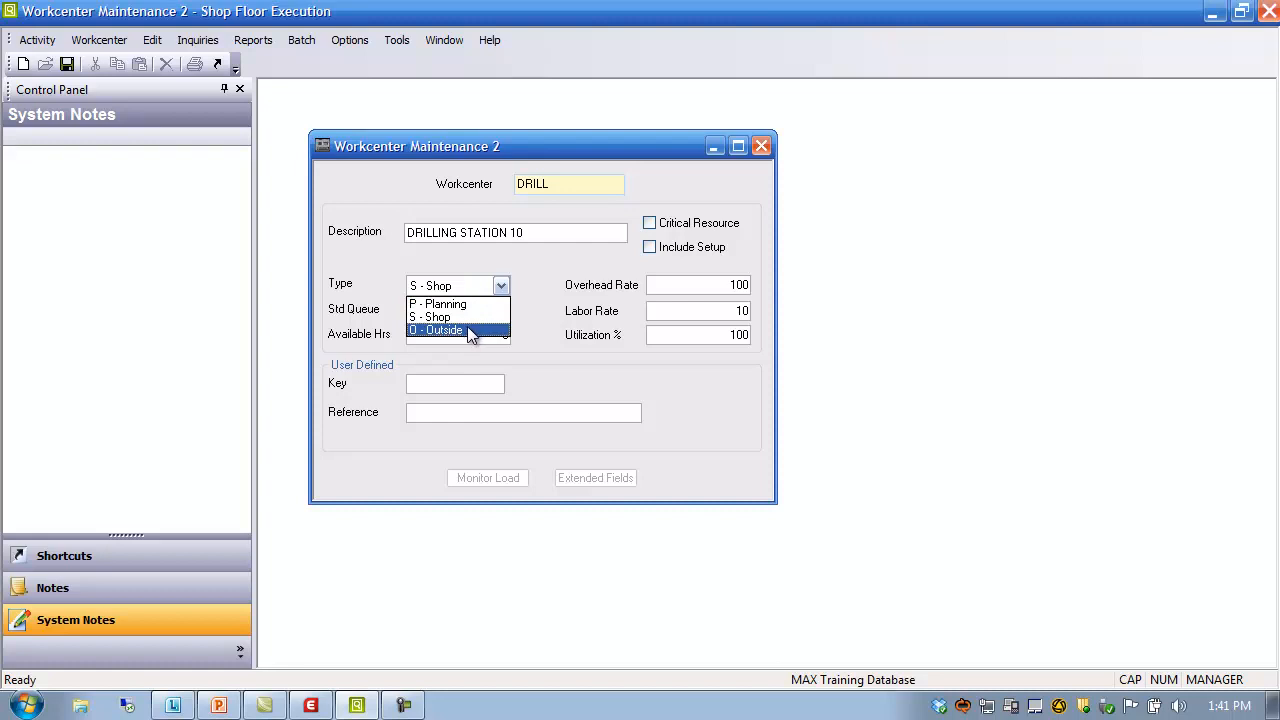
click(455, 318)
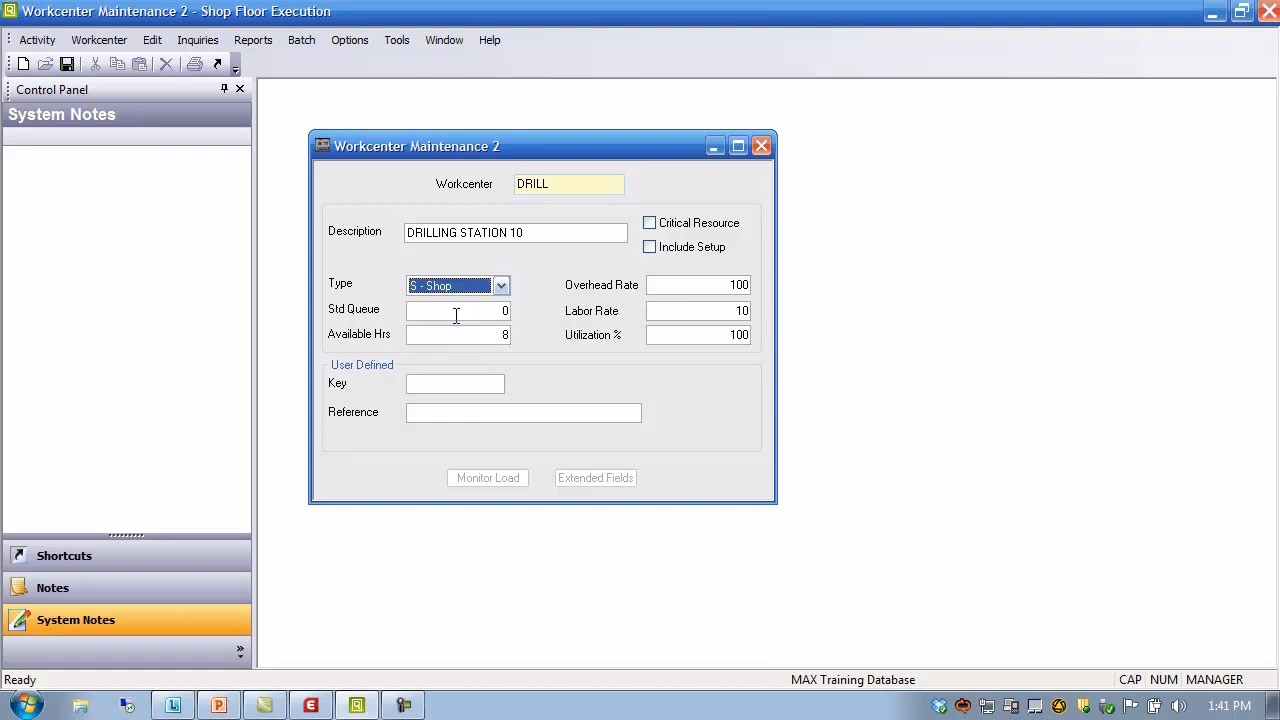
key(Tab)
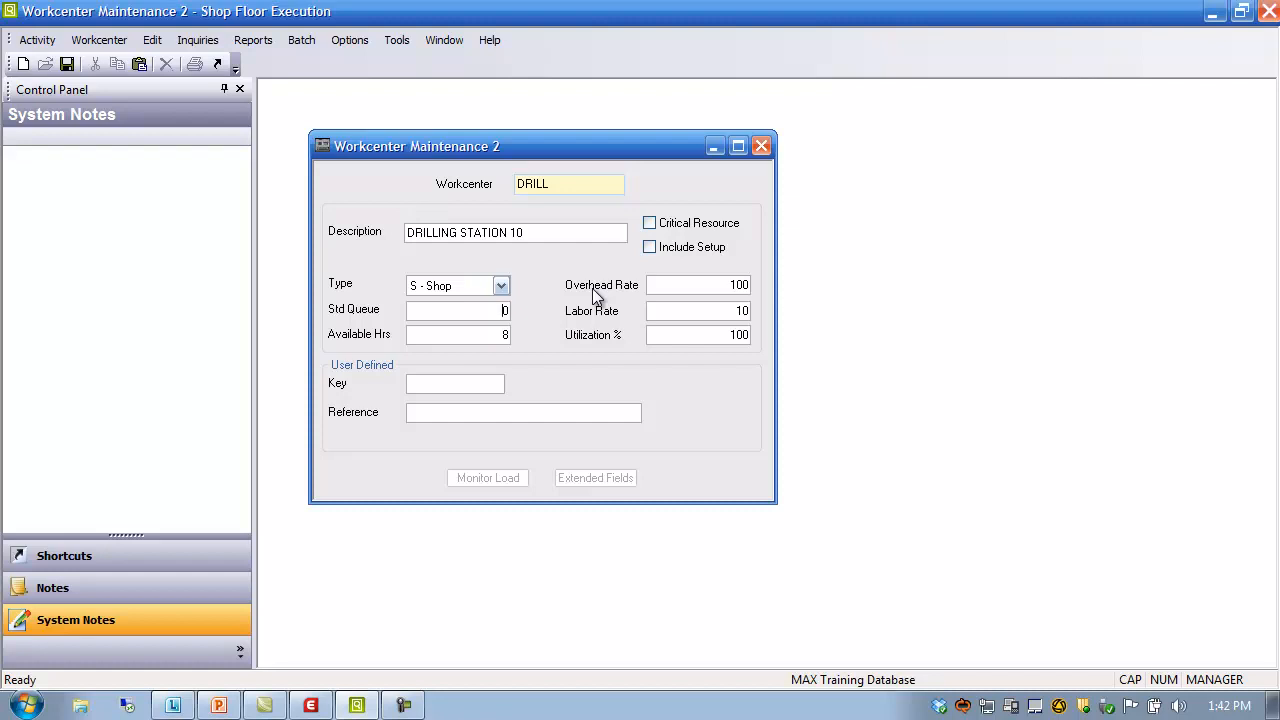
double_click(504, 335)
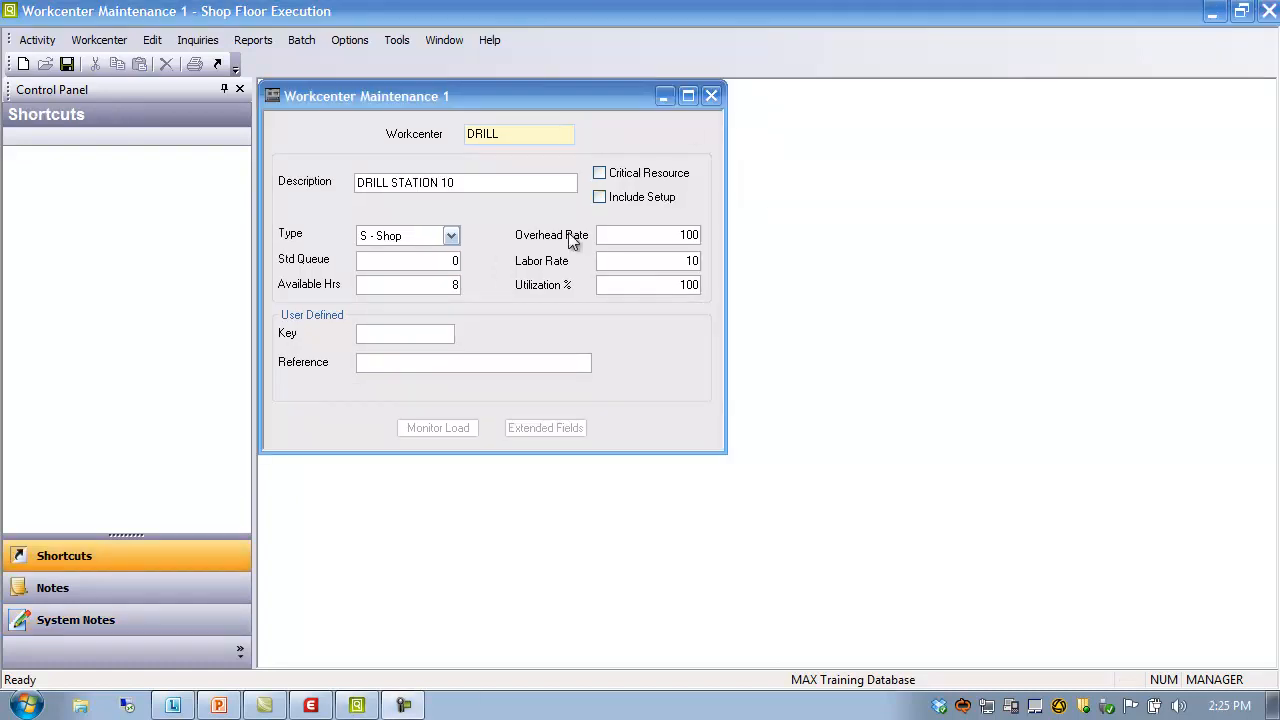
- Try an Overhead Rate of 200 on the DRILL workcenter, and clear the field again
double_click(689, 235)
text(200)
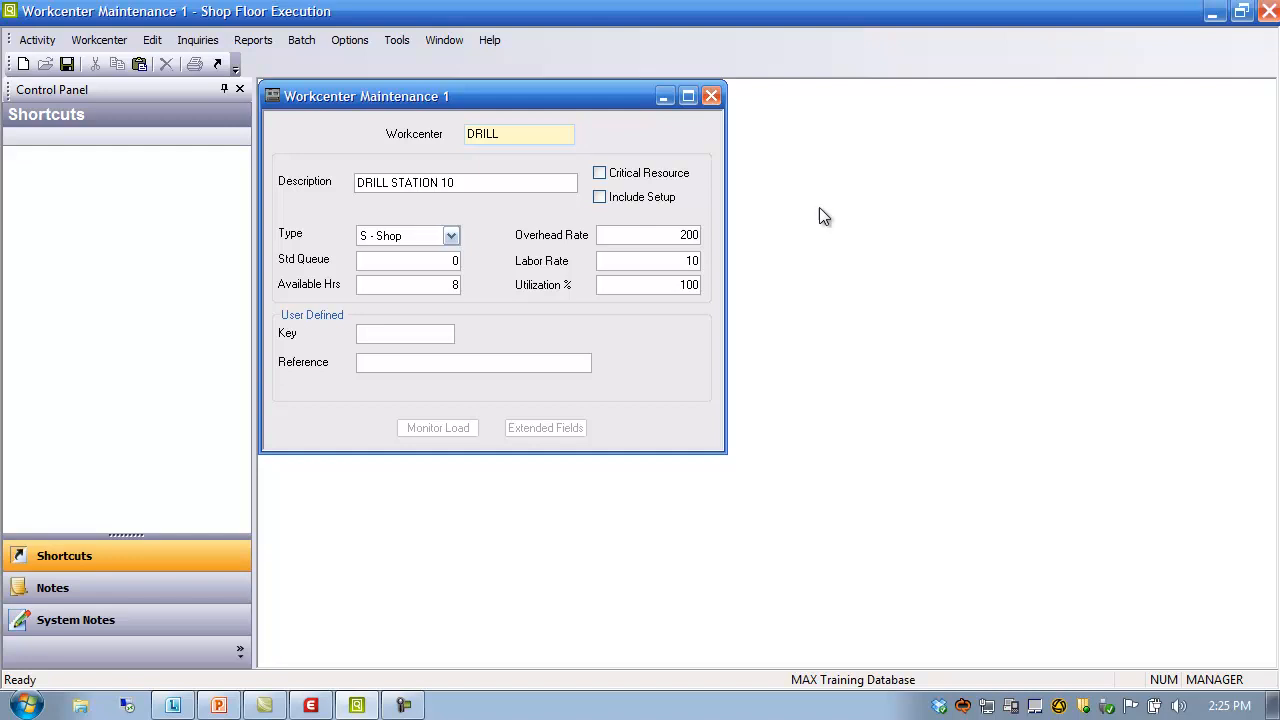
double_click(686, 234)
key(BackSpace)
- Switch to System Manager and set the Costing item Labor Burden to 200 in the Configuration Editor, then close the editor
click(312, 706)
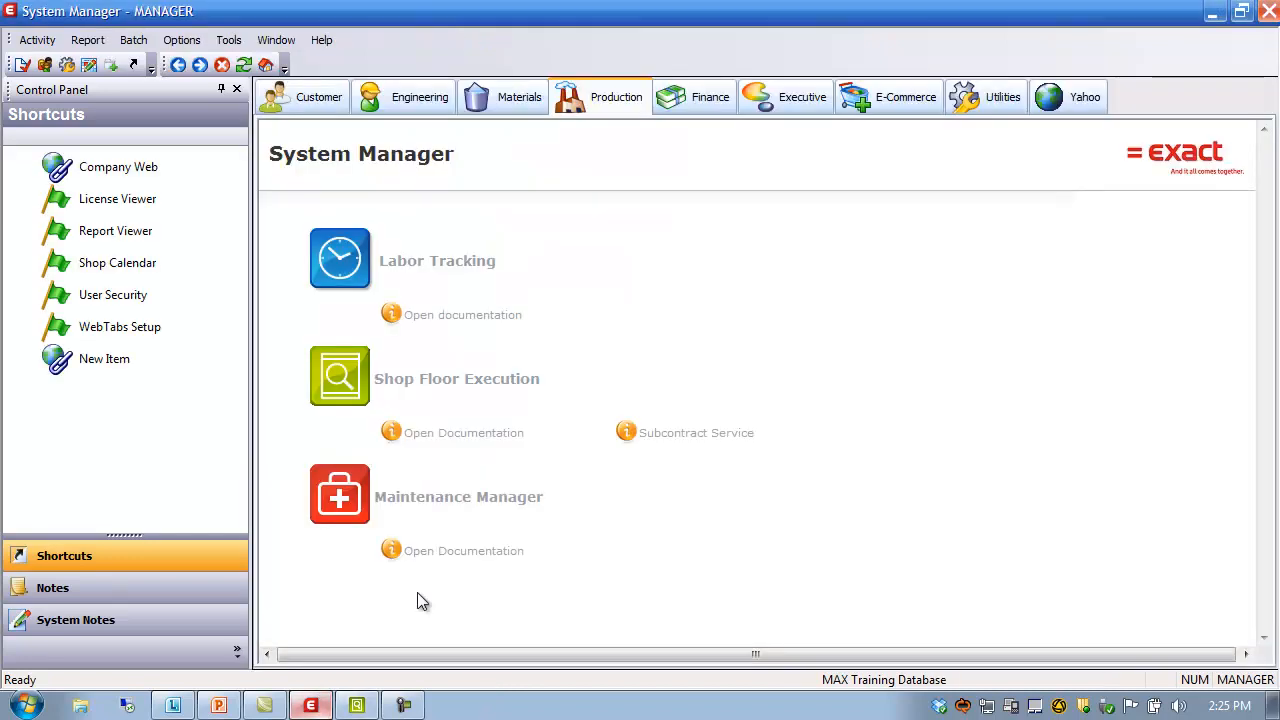
click(37, 40)
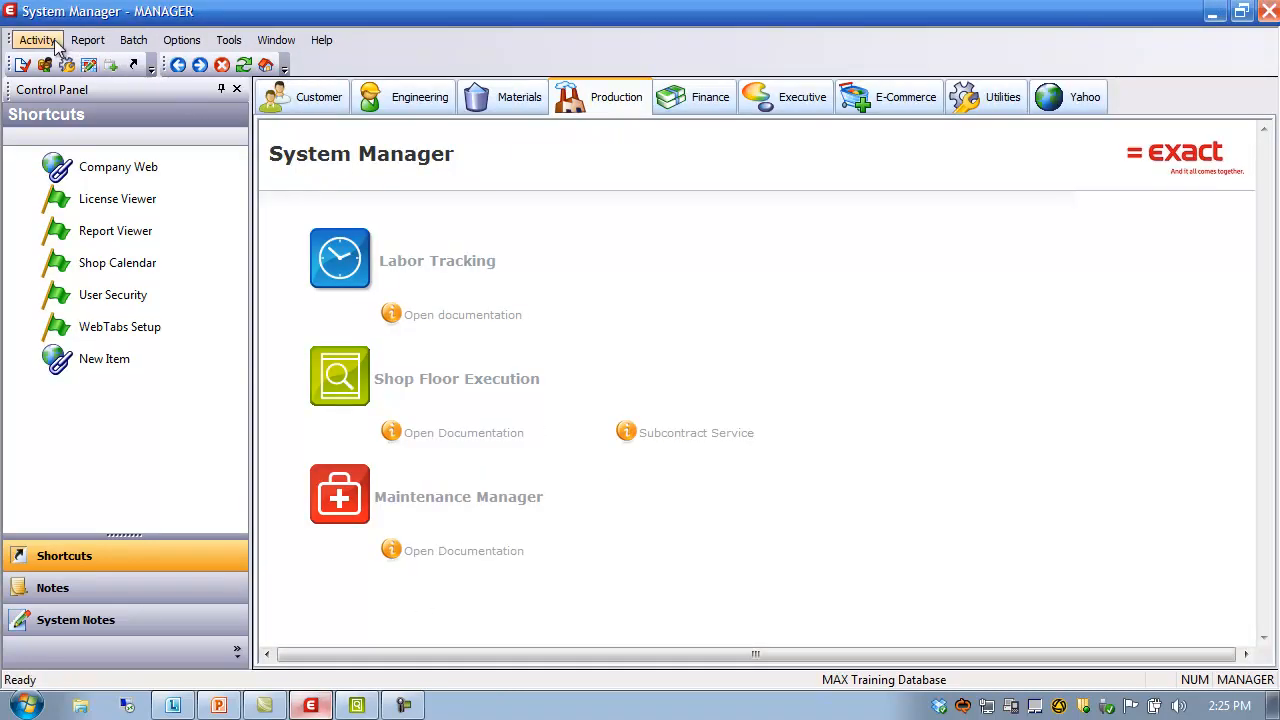
click(66, 62)
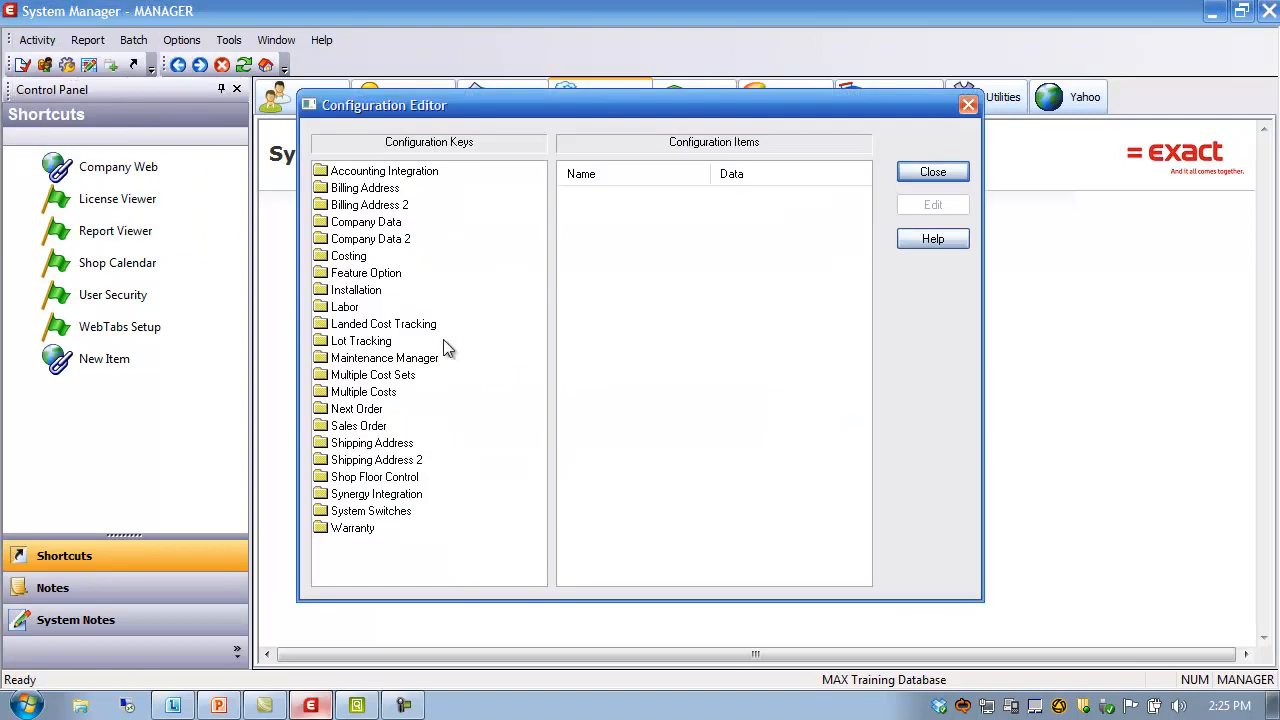
click(355, 256)
click(601, 281)
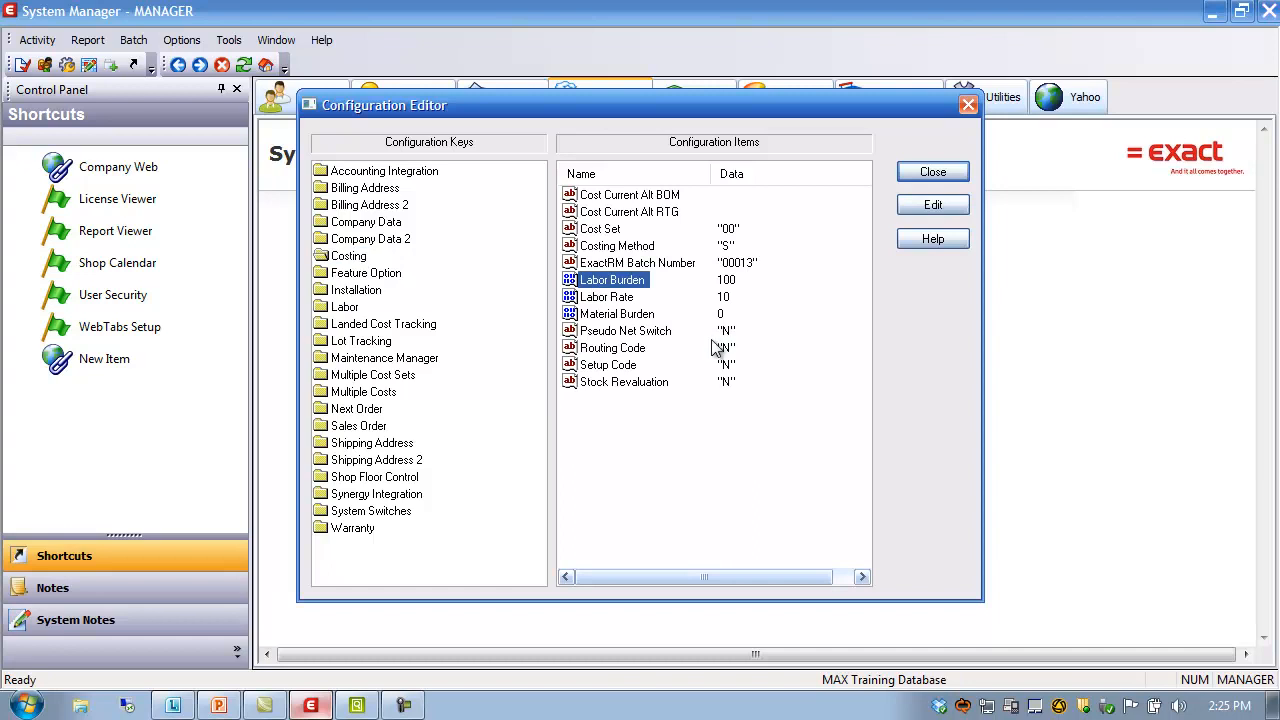
double_click(597, 281)
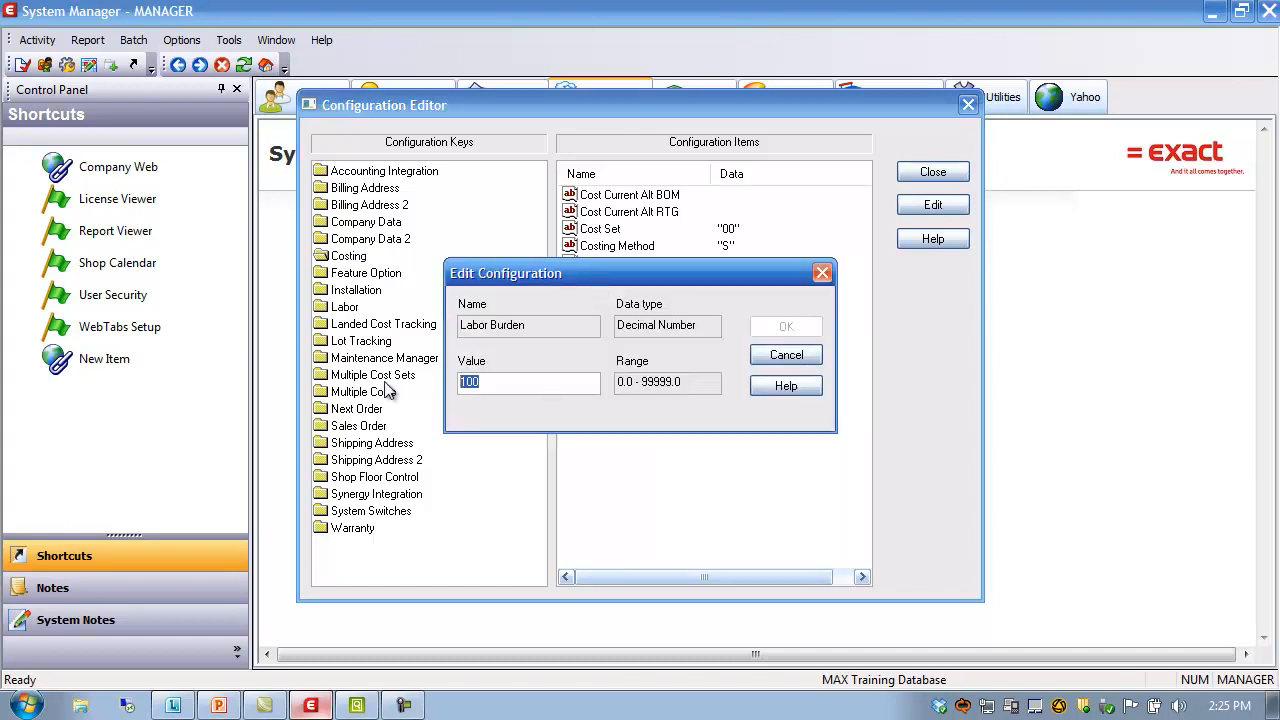
text(200)
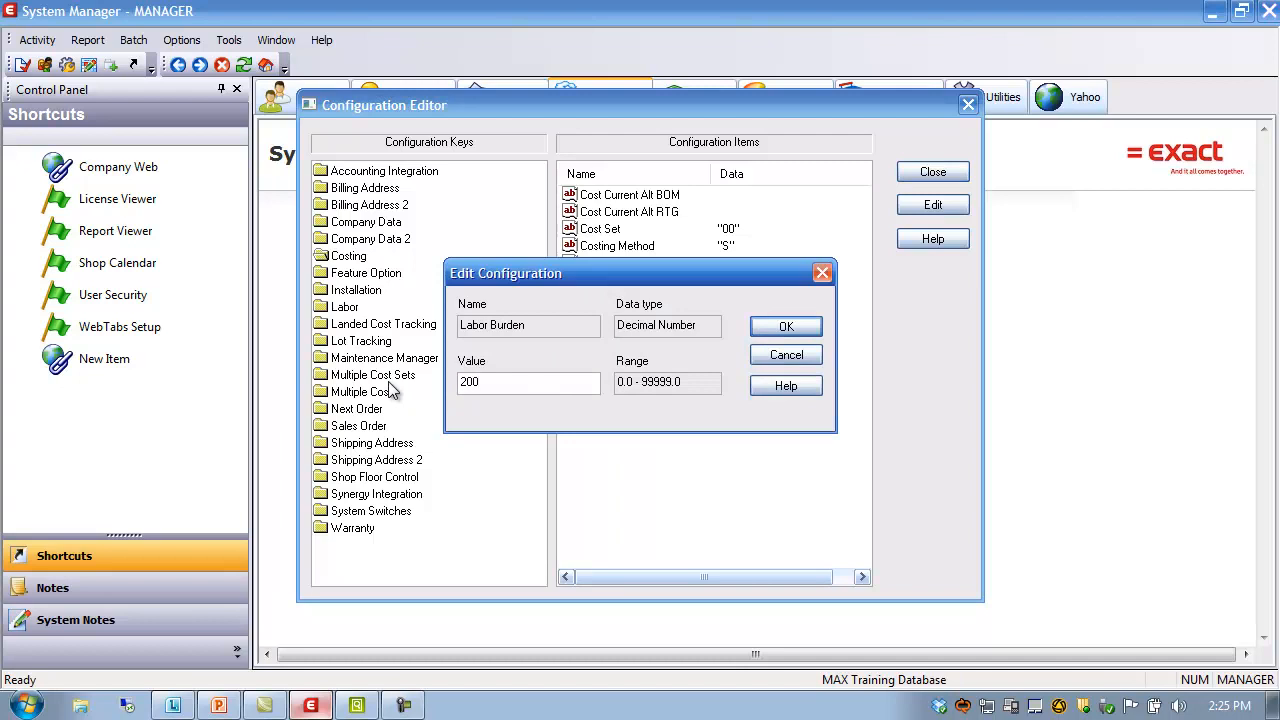
click(792, 333)
click(948, 177)
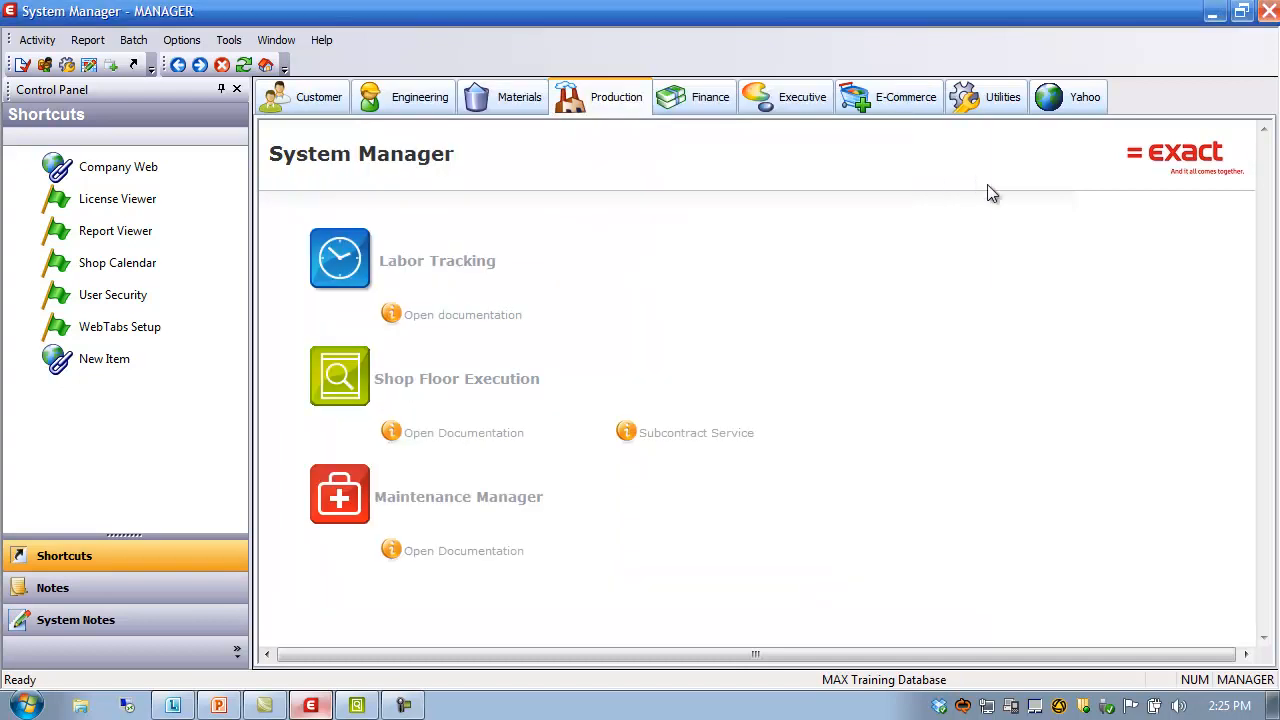
- Return to Shop Floor Execution and exit it without saving the changes to workcenter DRILL
click(1214, 16)
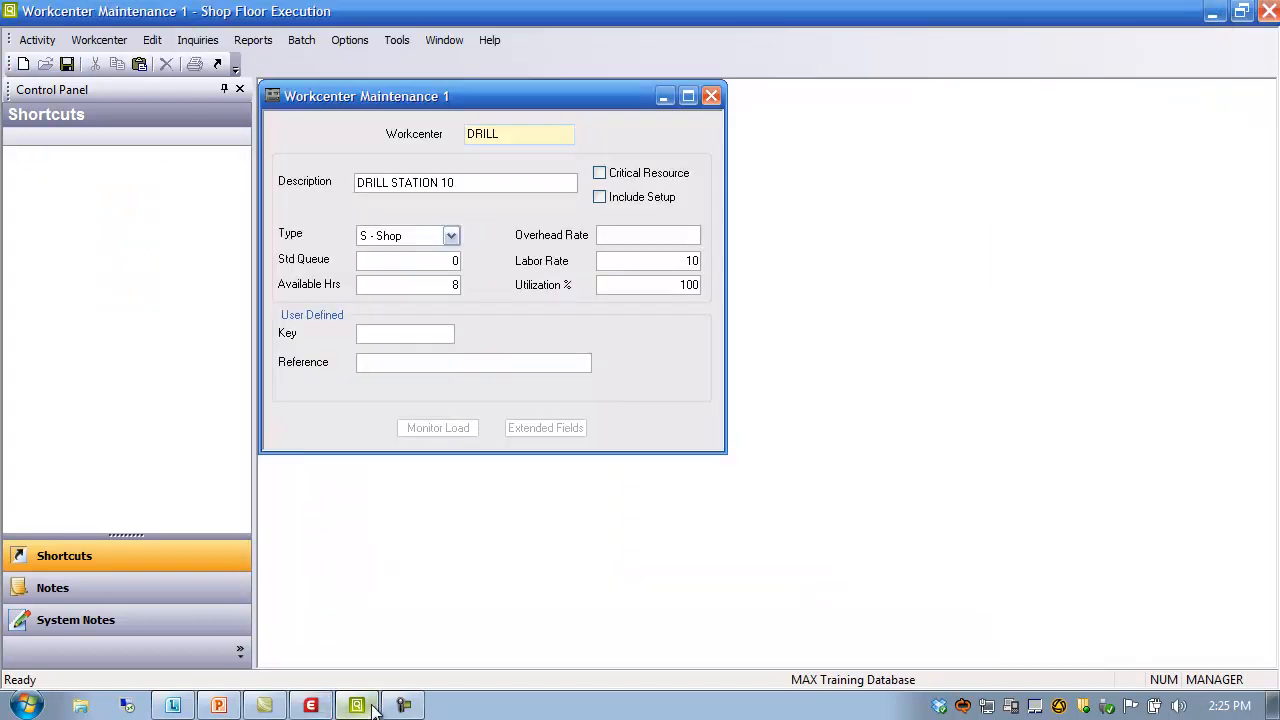
click(1271, 11)
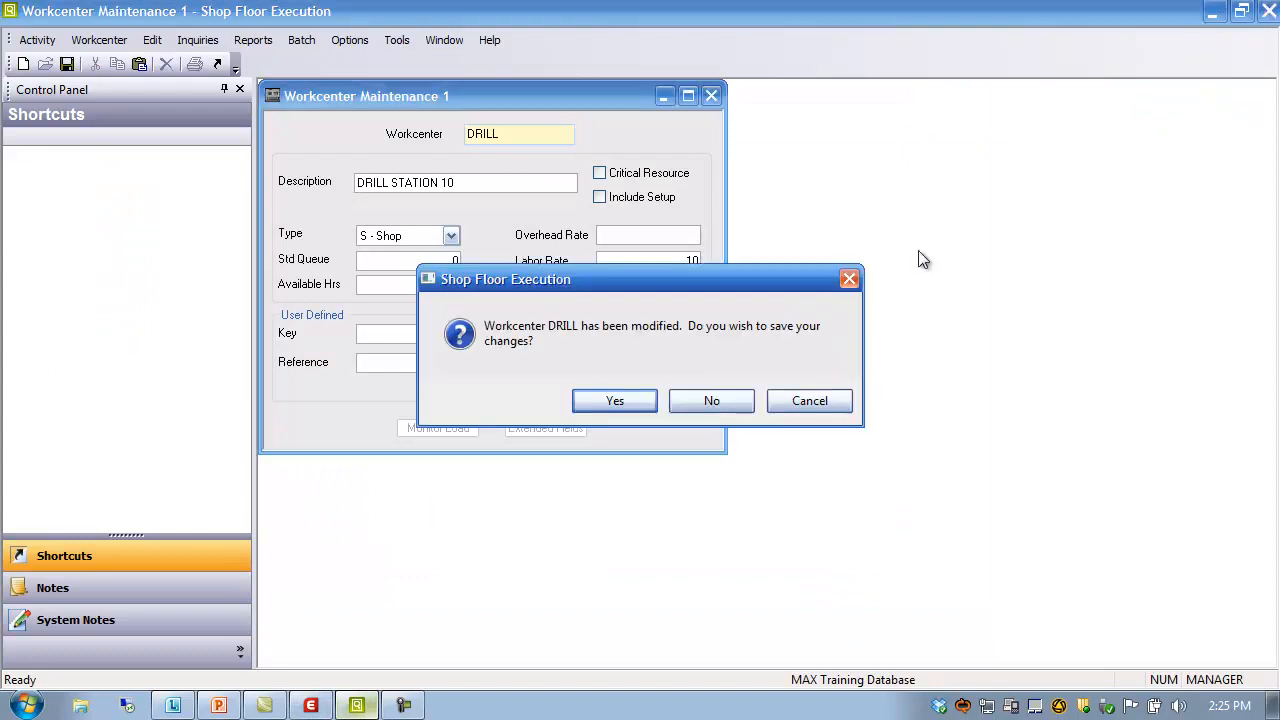
click(703, 405)
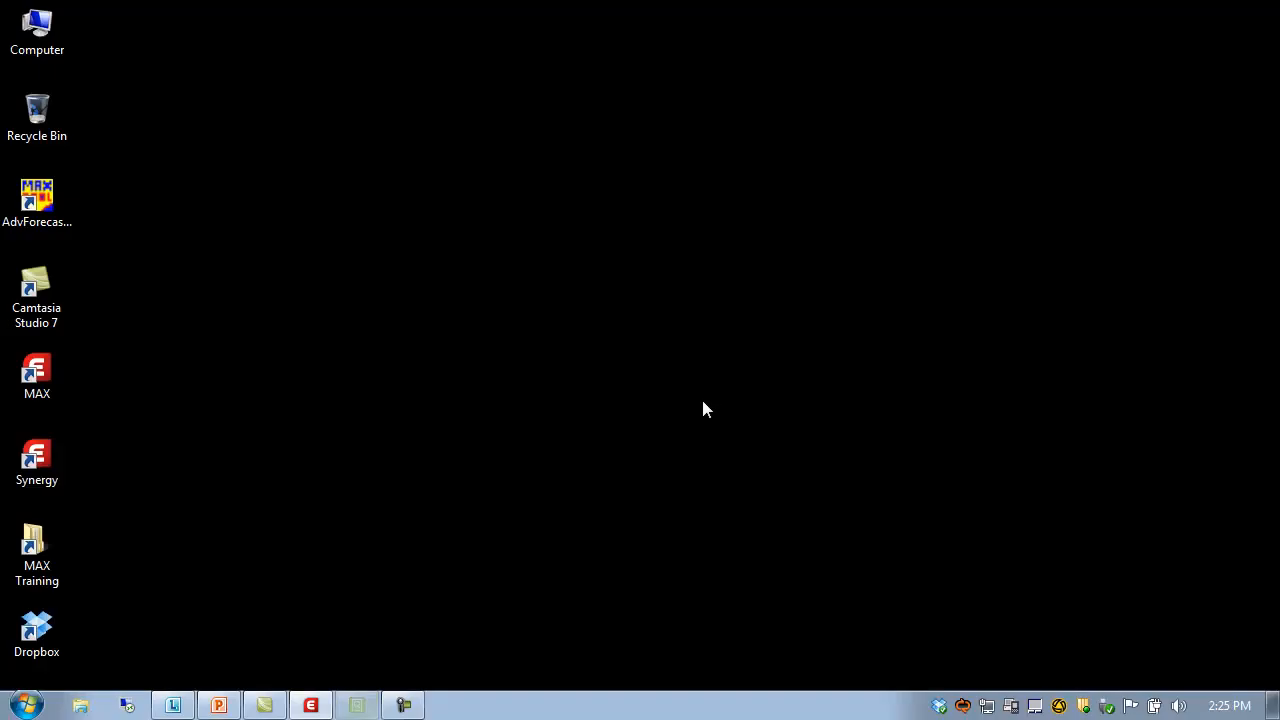
- Relaunch Shop Floor Execution from System Manager, maximize it, and check the default Overhead Rate on a new Workcenter Maintenance form
click(311, 702)
click(458, 380)
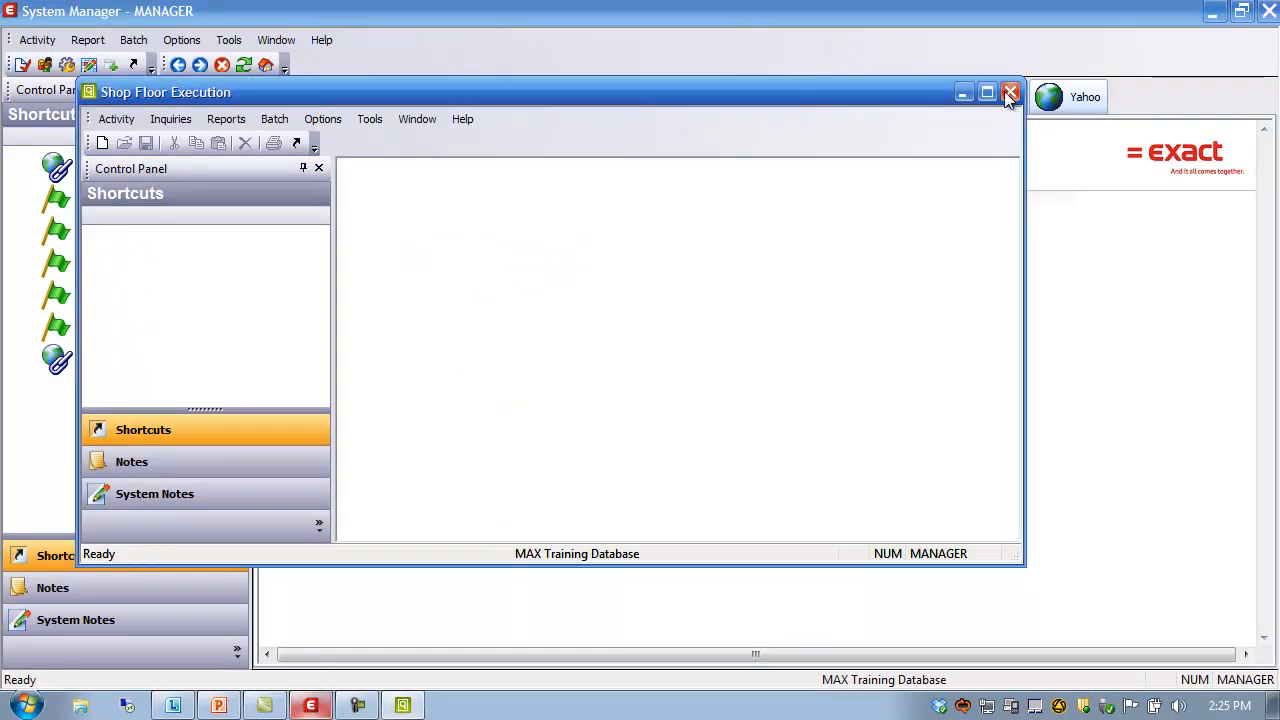
double_click(920, 90)
click(48, 43)
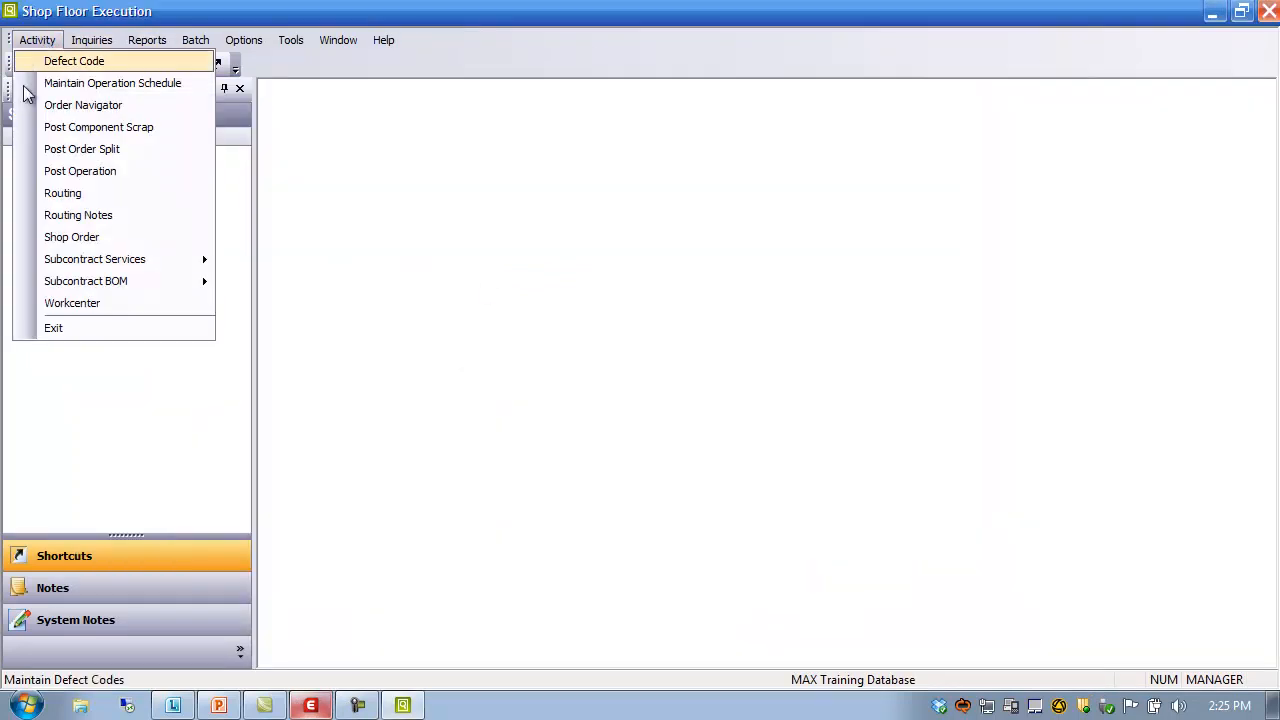
click(60, 300)
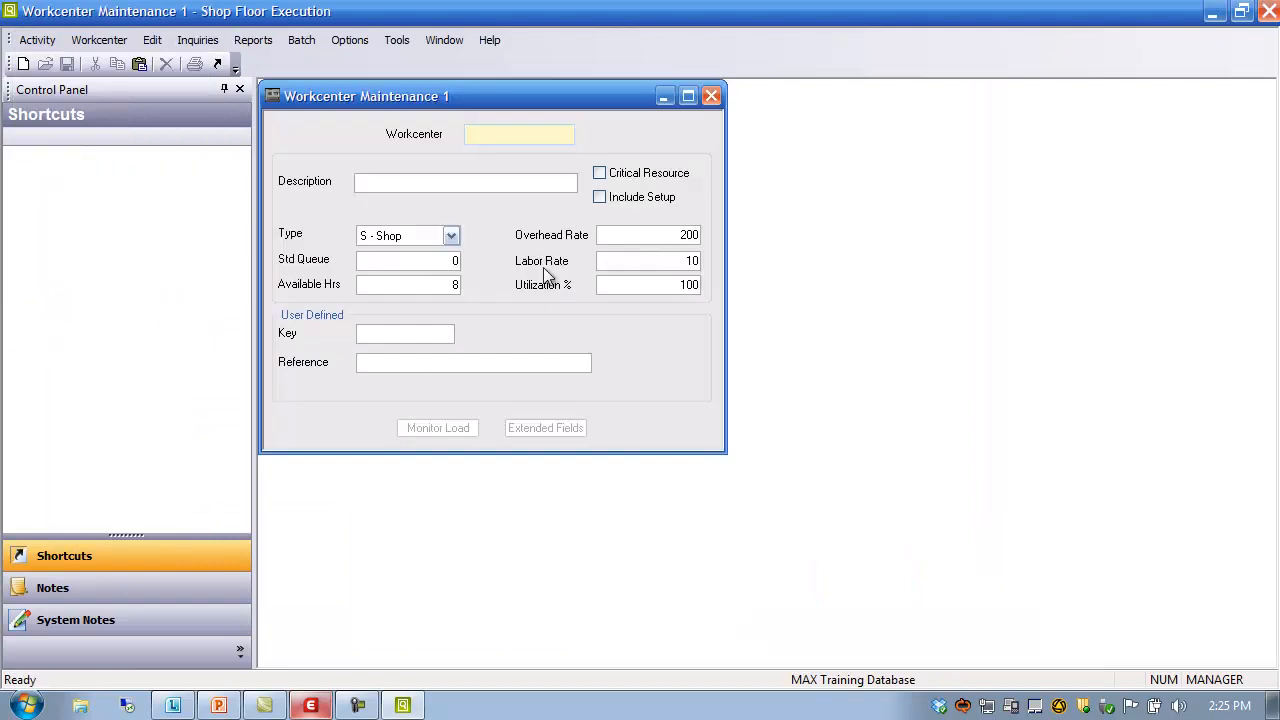
double_click(662, 236)
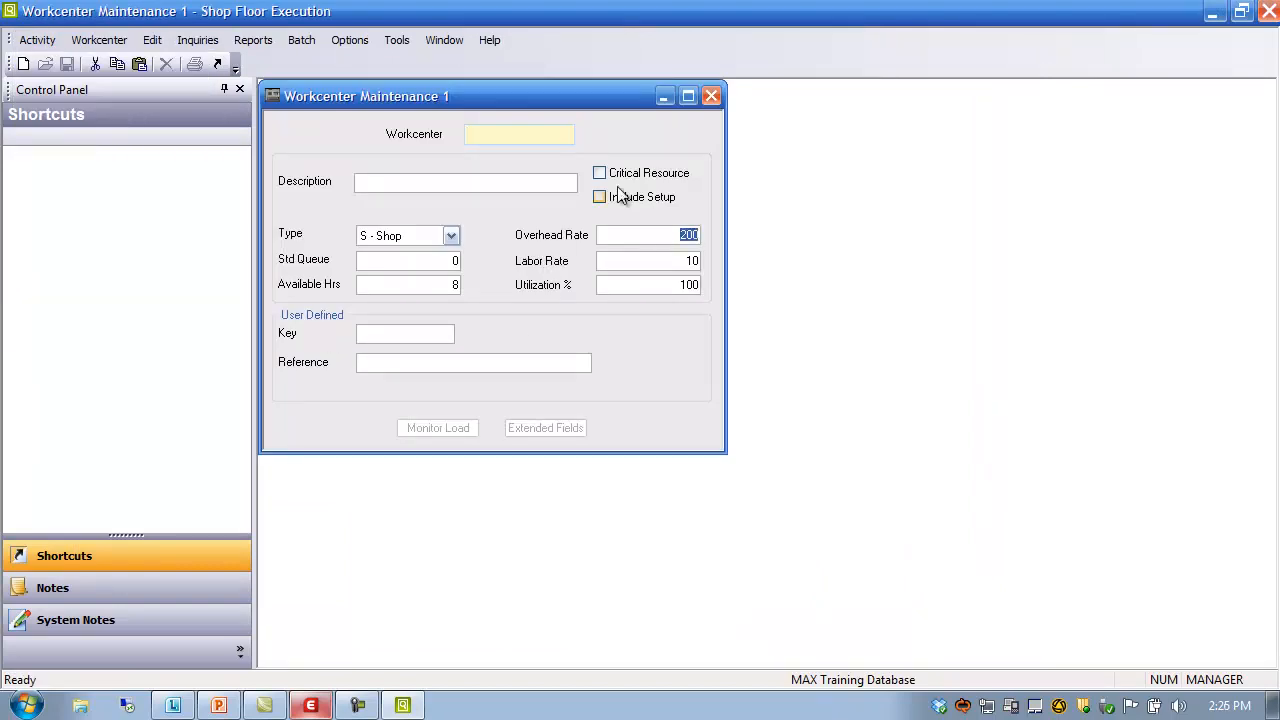
- Enter the workcenter DRILL with the description DRILL STATION 10
click(490, 133)
text(DRIIL)
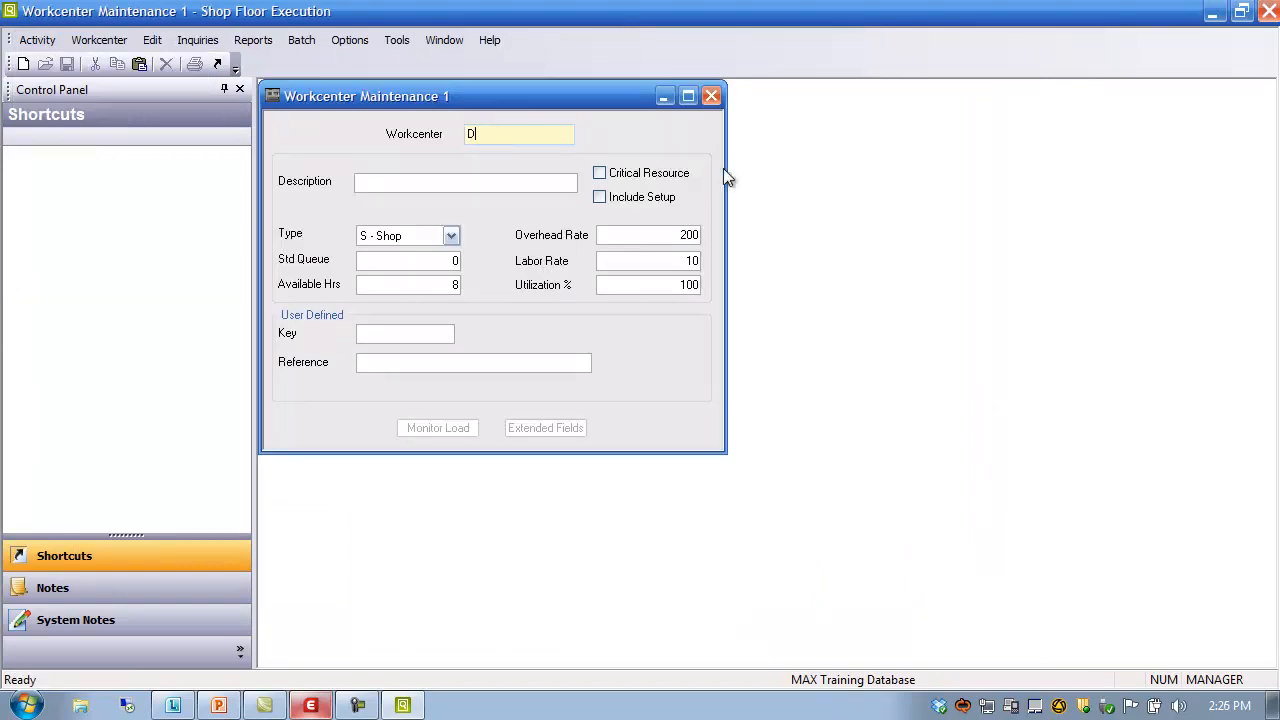
key(BackSpace)
key(BackSpace)
text(L)
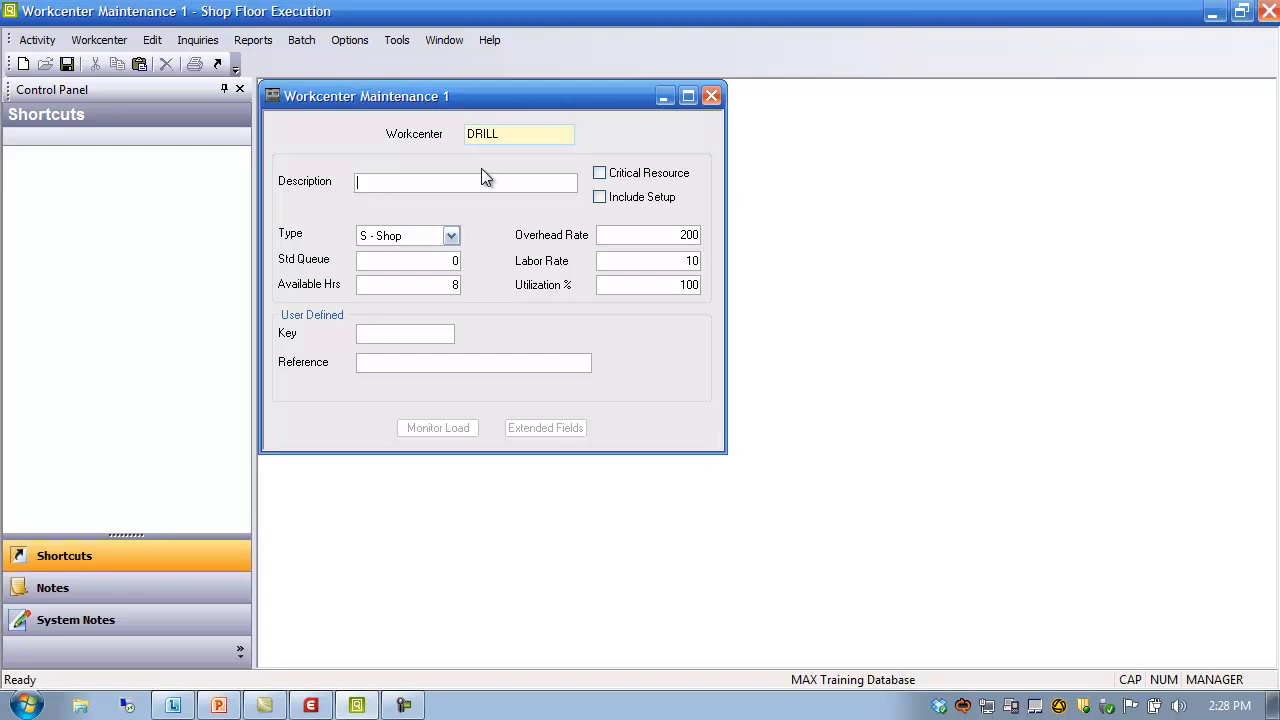
text(DRILL STA)
text(TION 10)
- Examine the workcenter's Labor Rate, and compare it with the Costing items Labor Burden and Labor Rate in System Manager's Configuration Editor
click(664, 260)
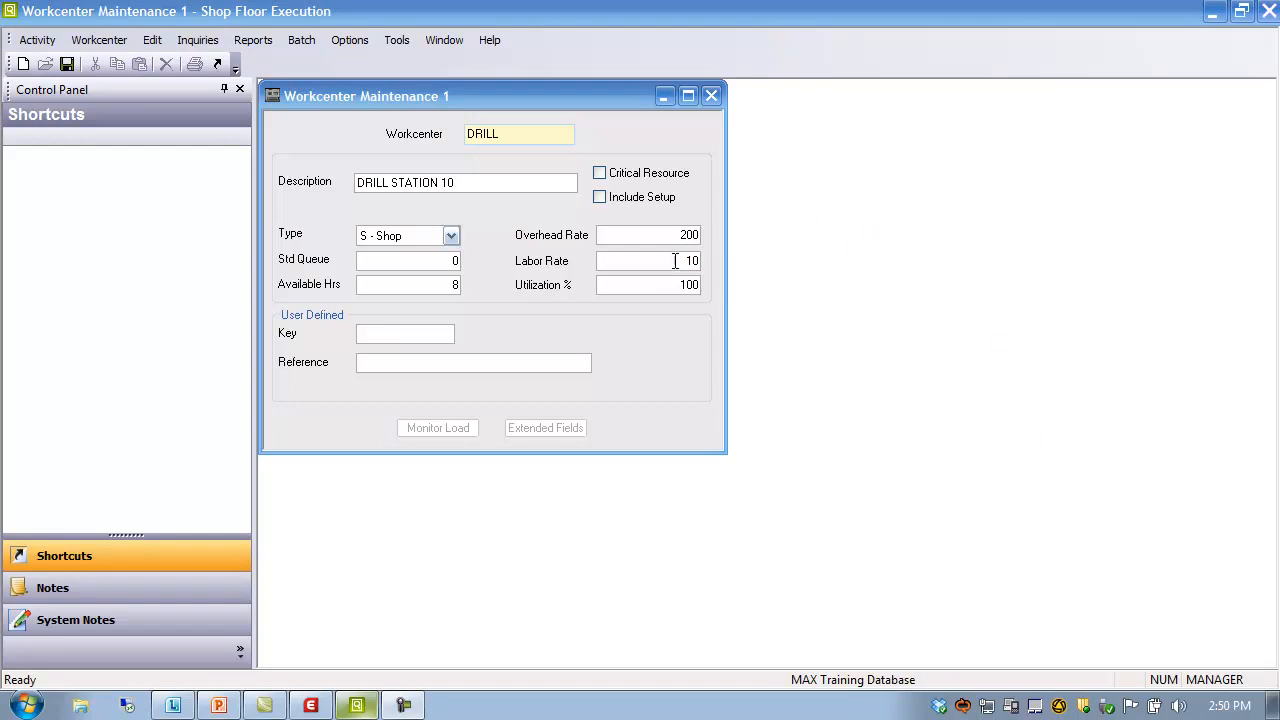
double_click(696, 261)
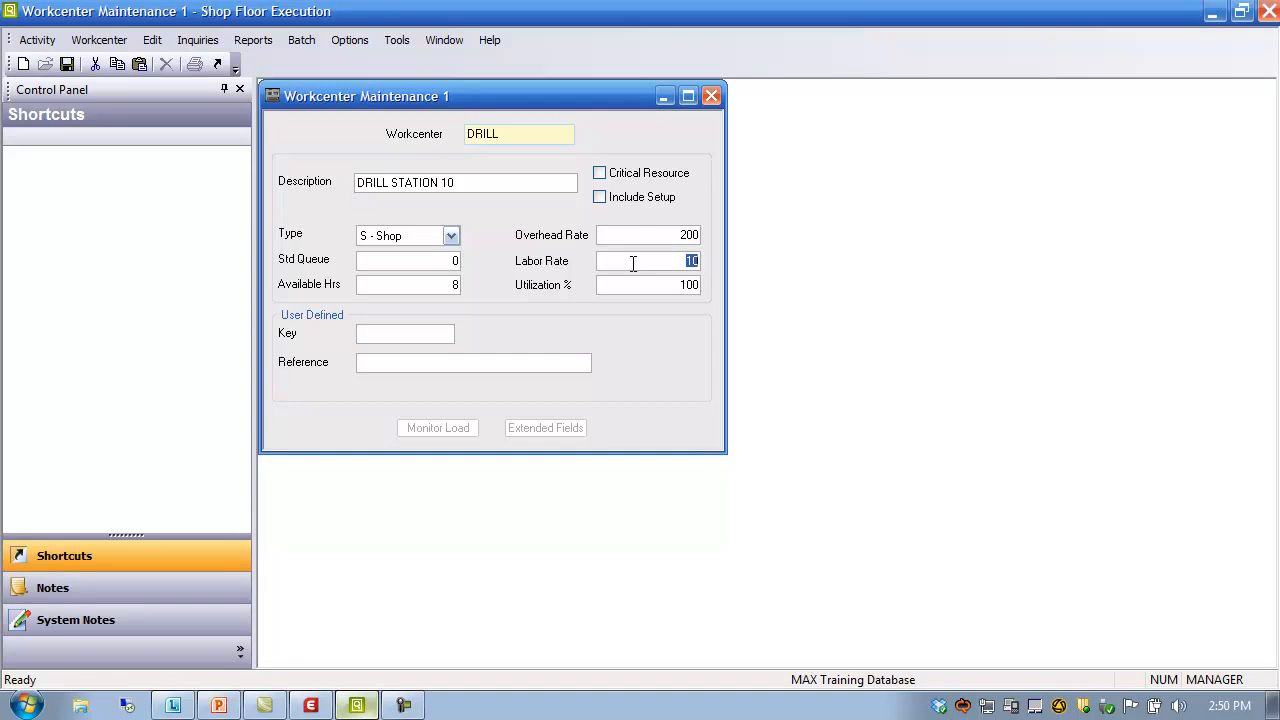
click(310, 705)
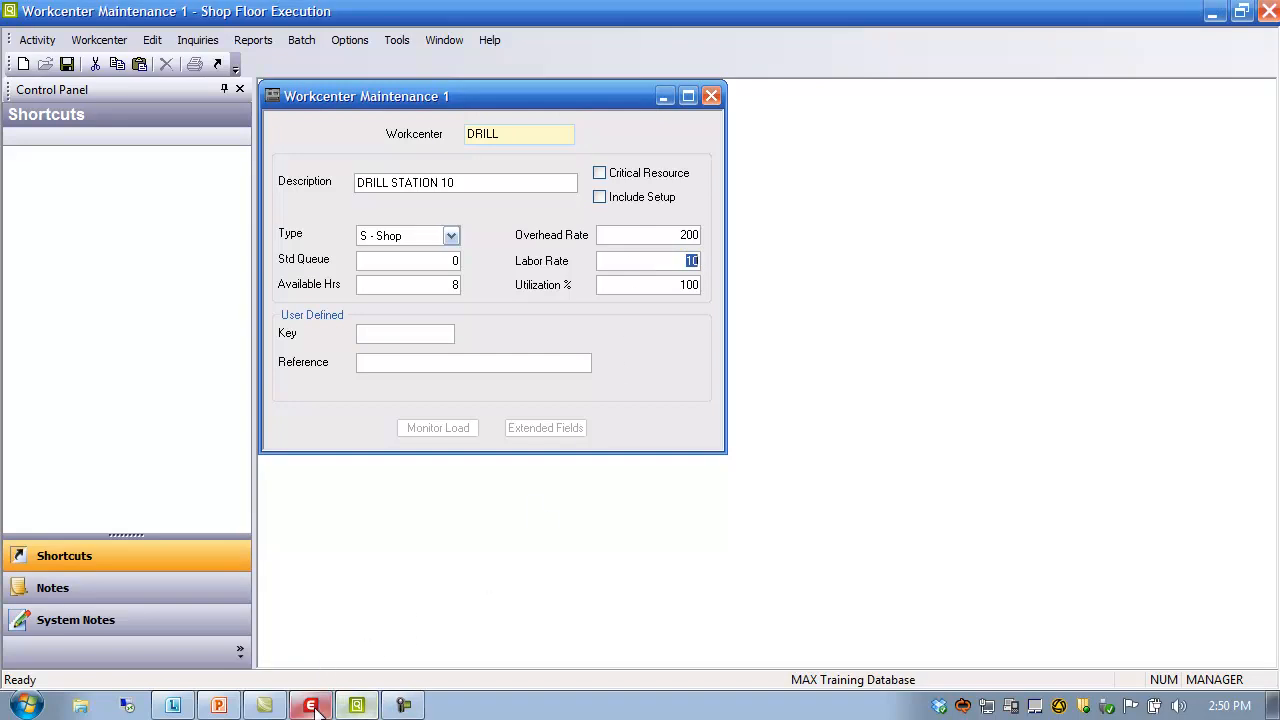
click(37, 40)
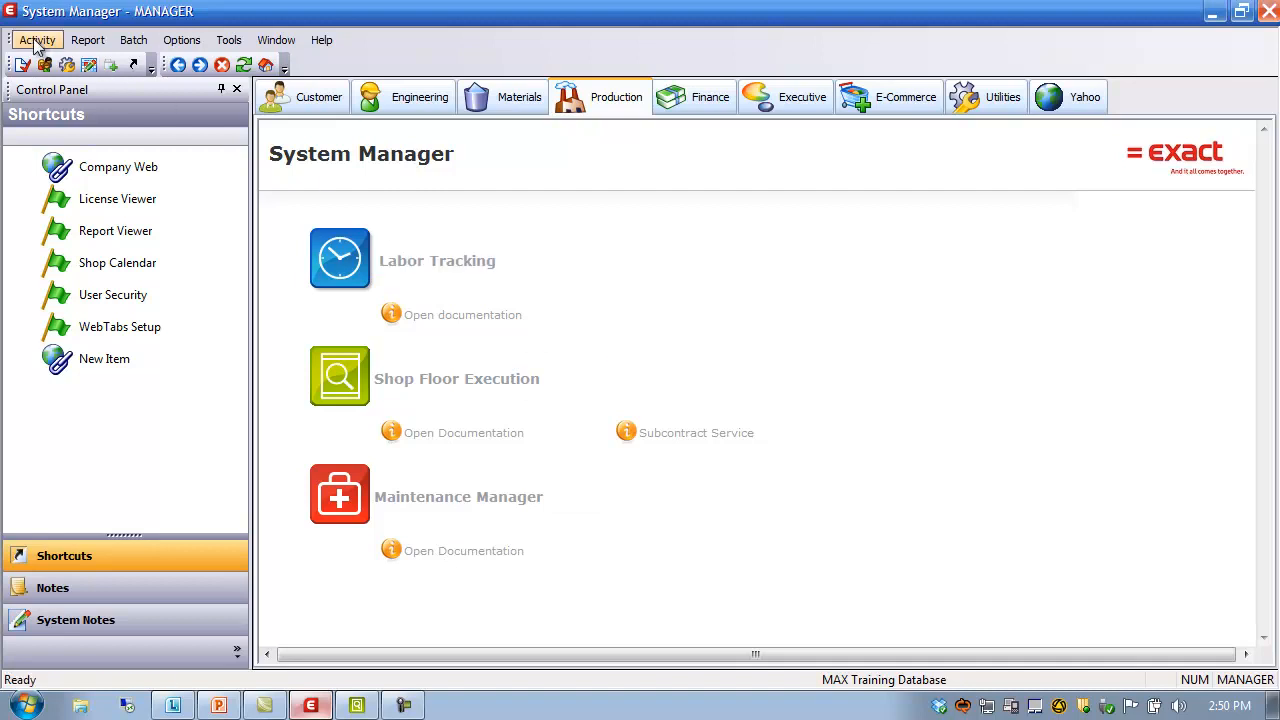
click(60, 66)
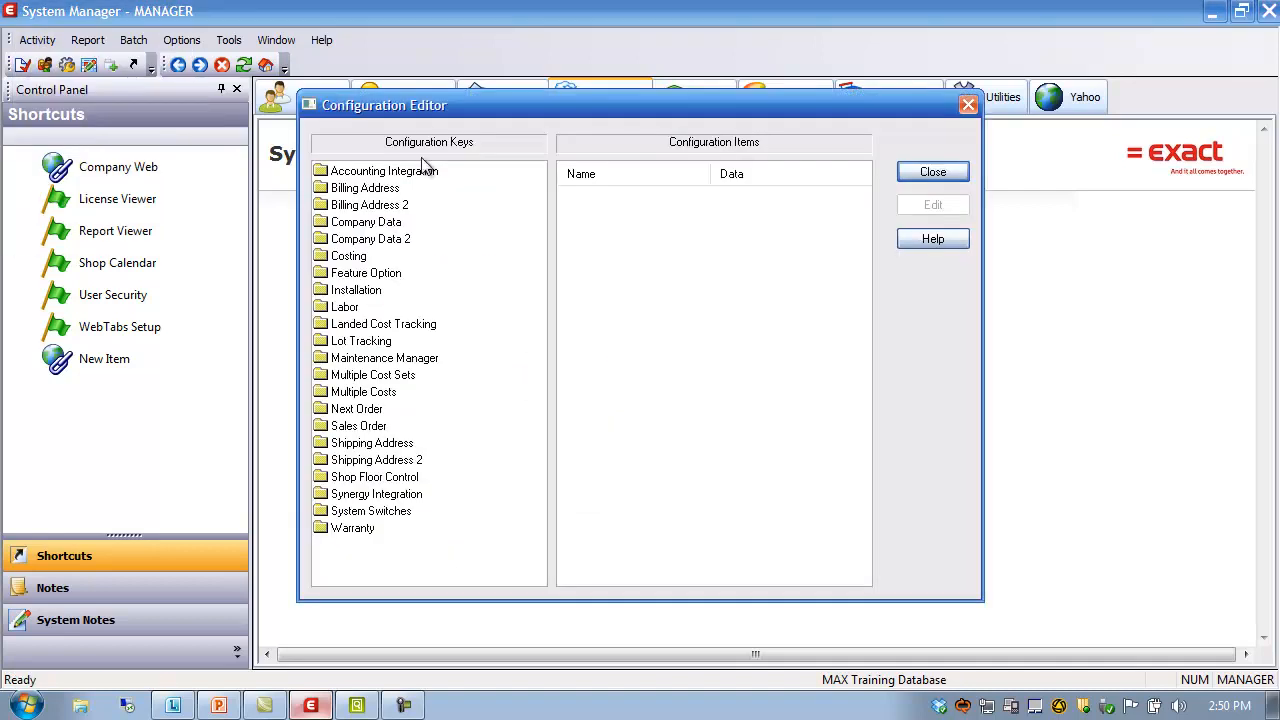
click(352, 256)
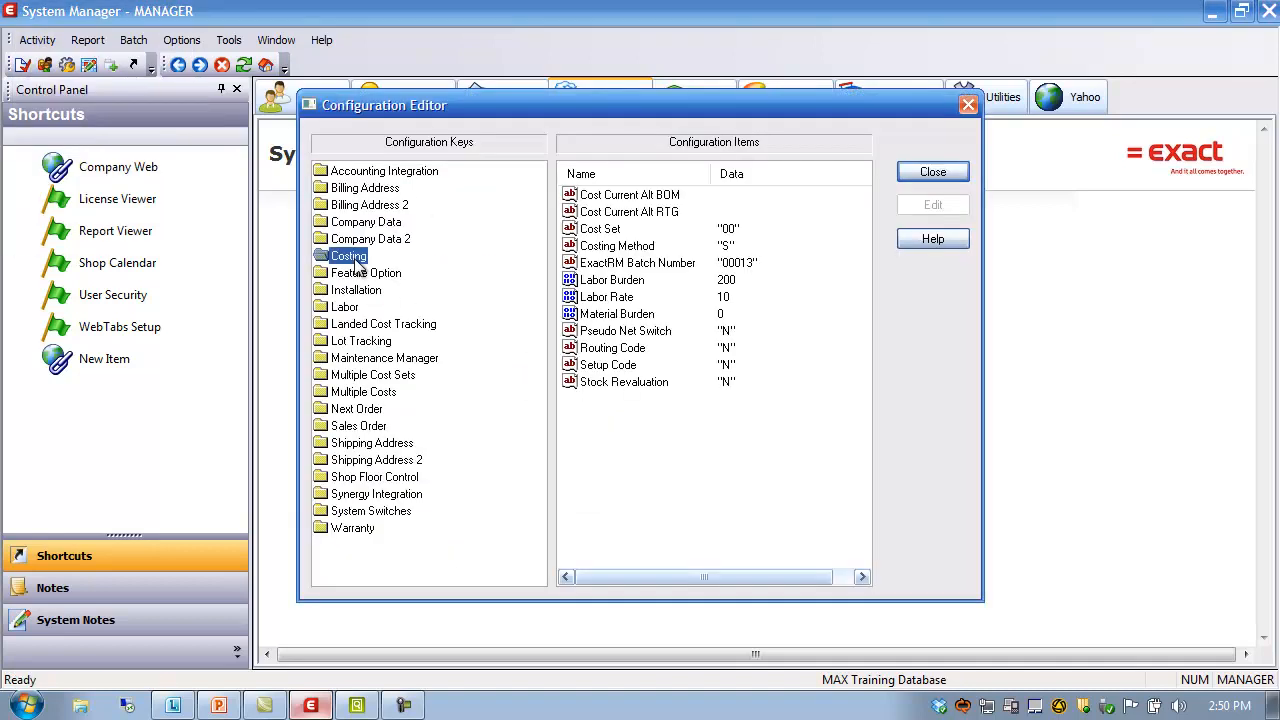
click(606, 282)
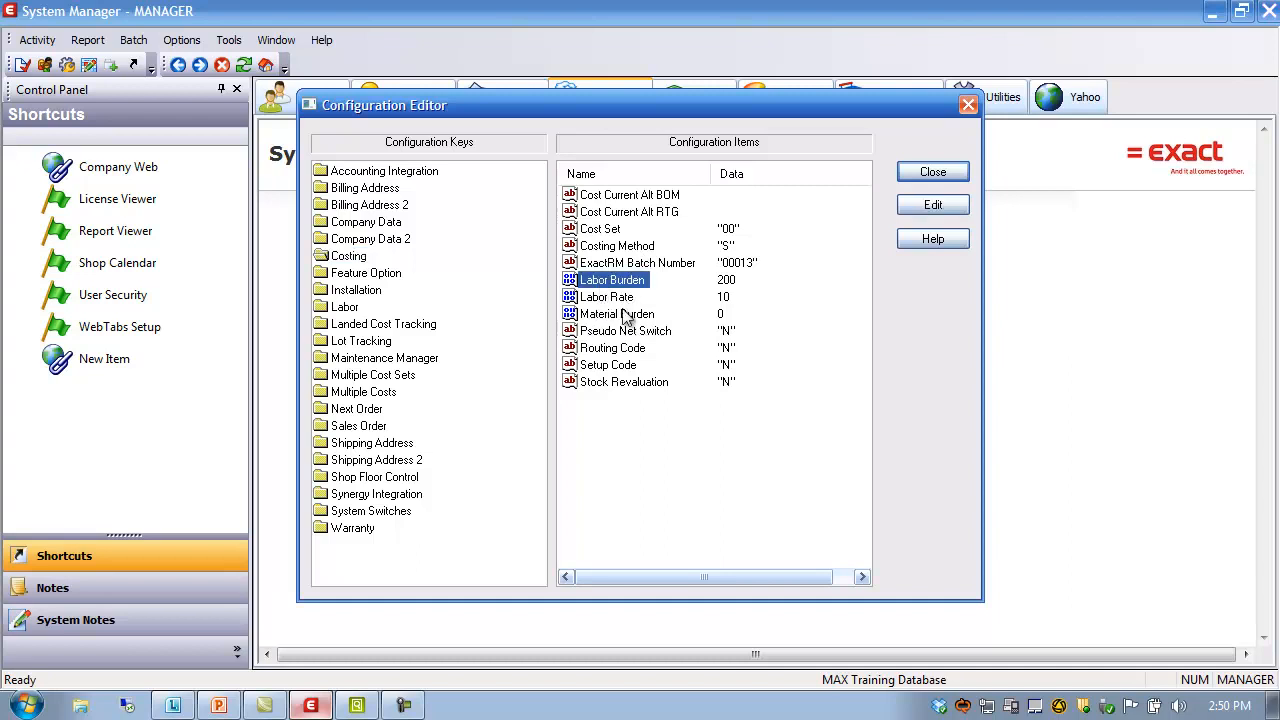
click(597, 298)
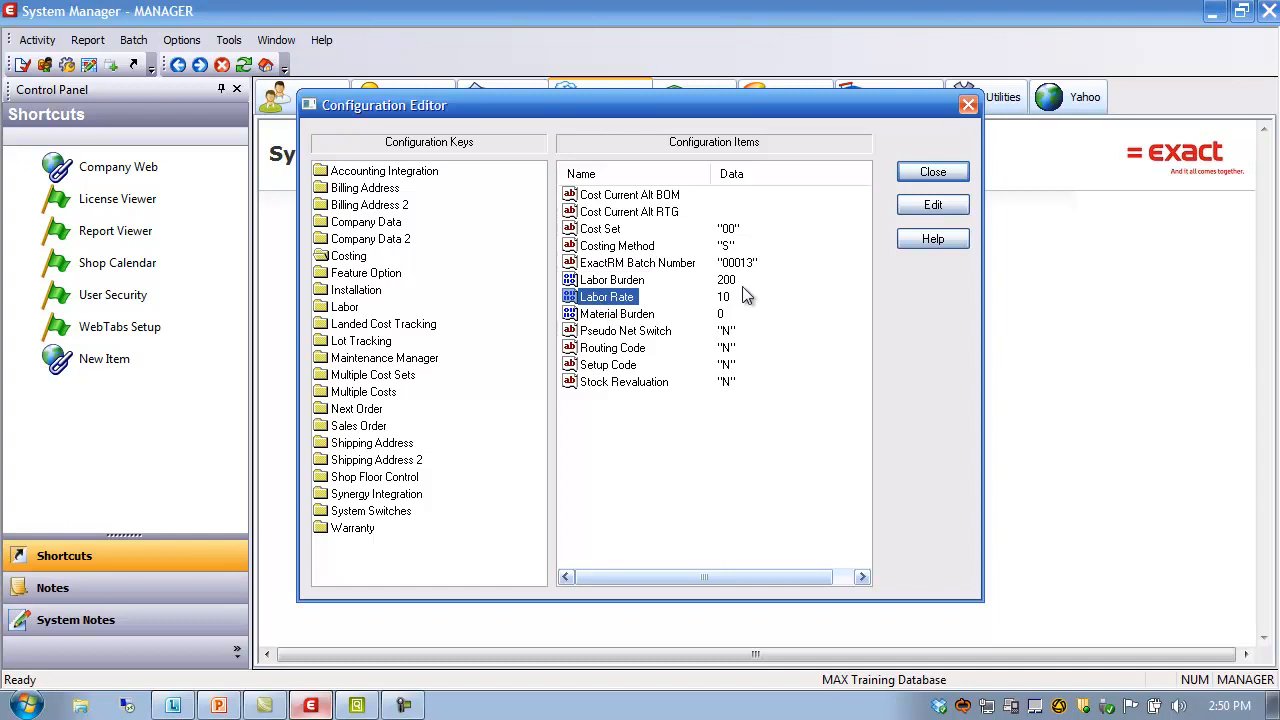
- Set the Costing item Labor Rate to 12 in the Configuration Editor
double_click(614, 300)
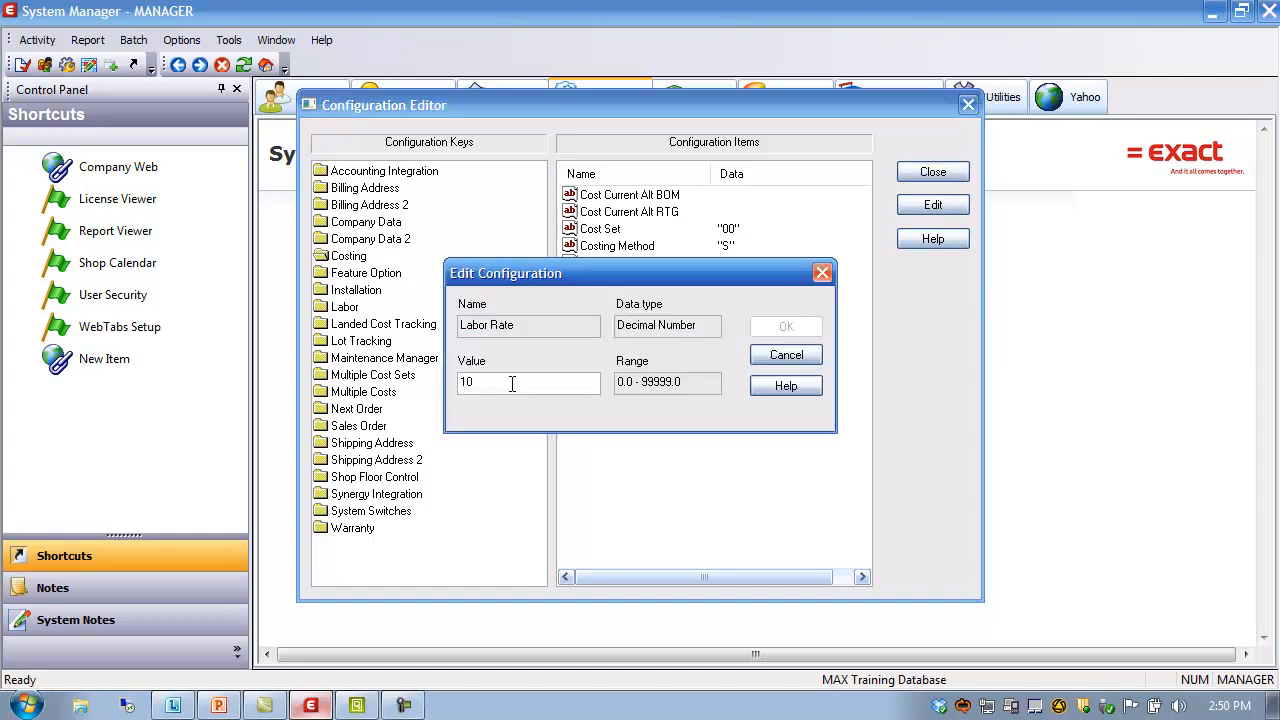
text(12)
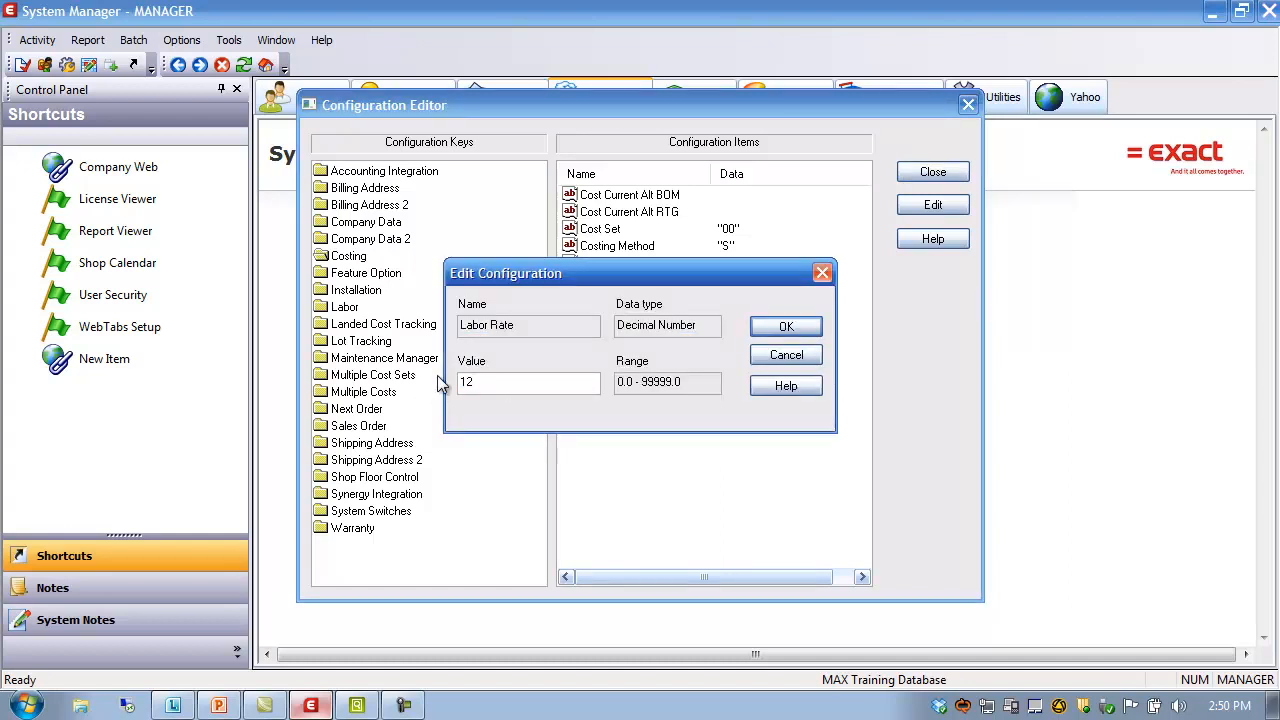
click(787, 328)
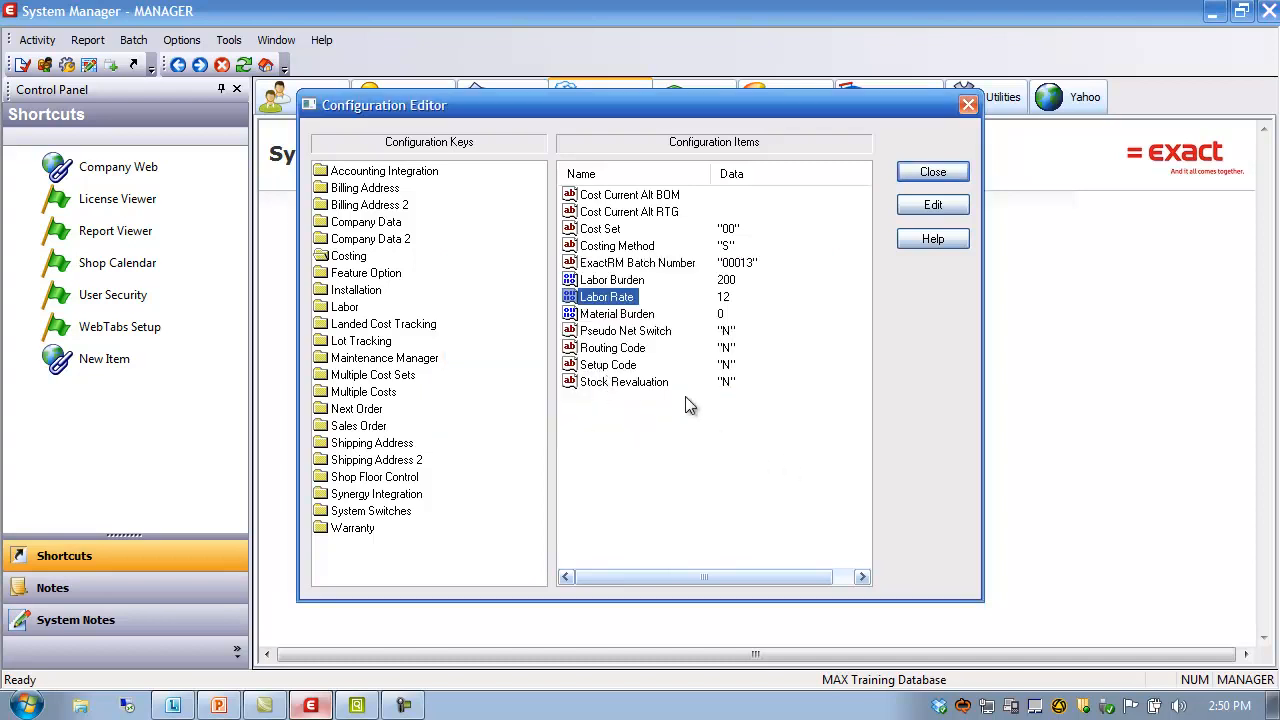
- Set the Costing item Routing Code to Y
click(616, 351)
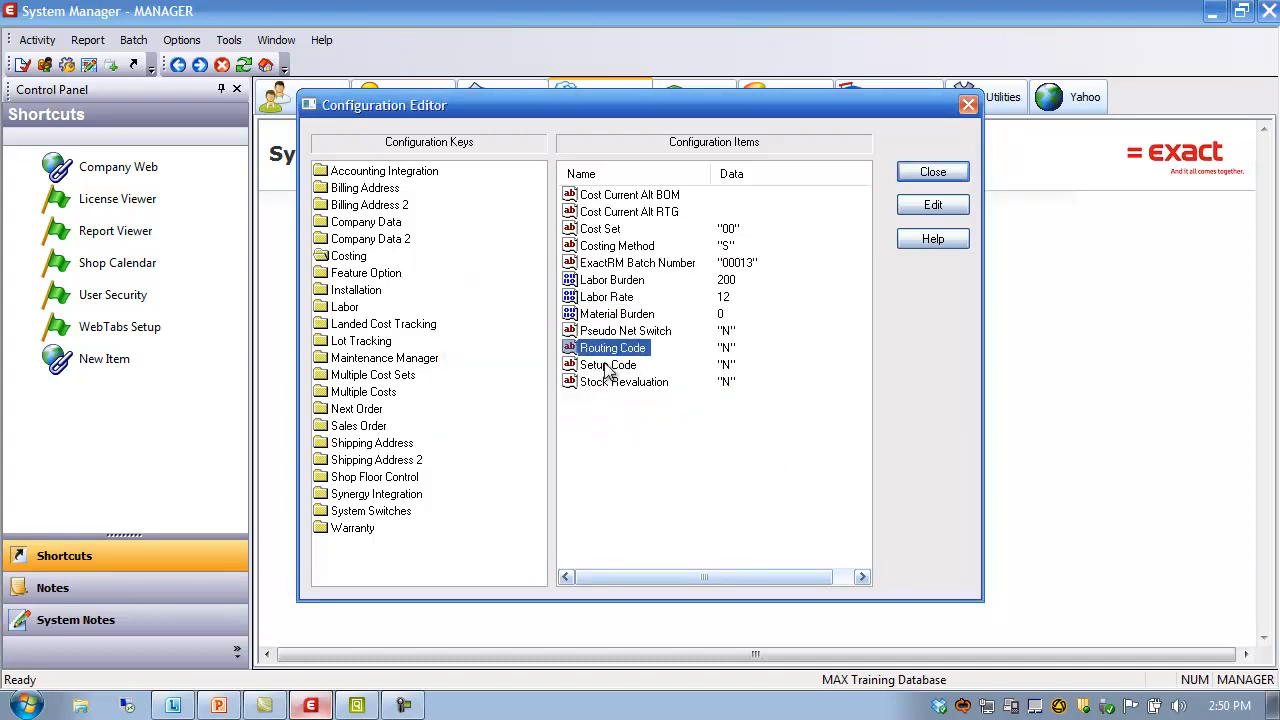
click(606, 366)
click(612, 349)
click(614, 365)
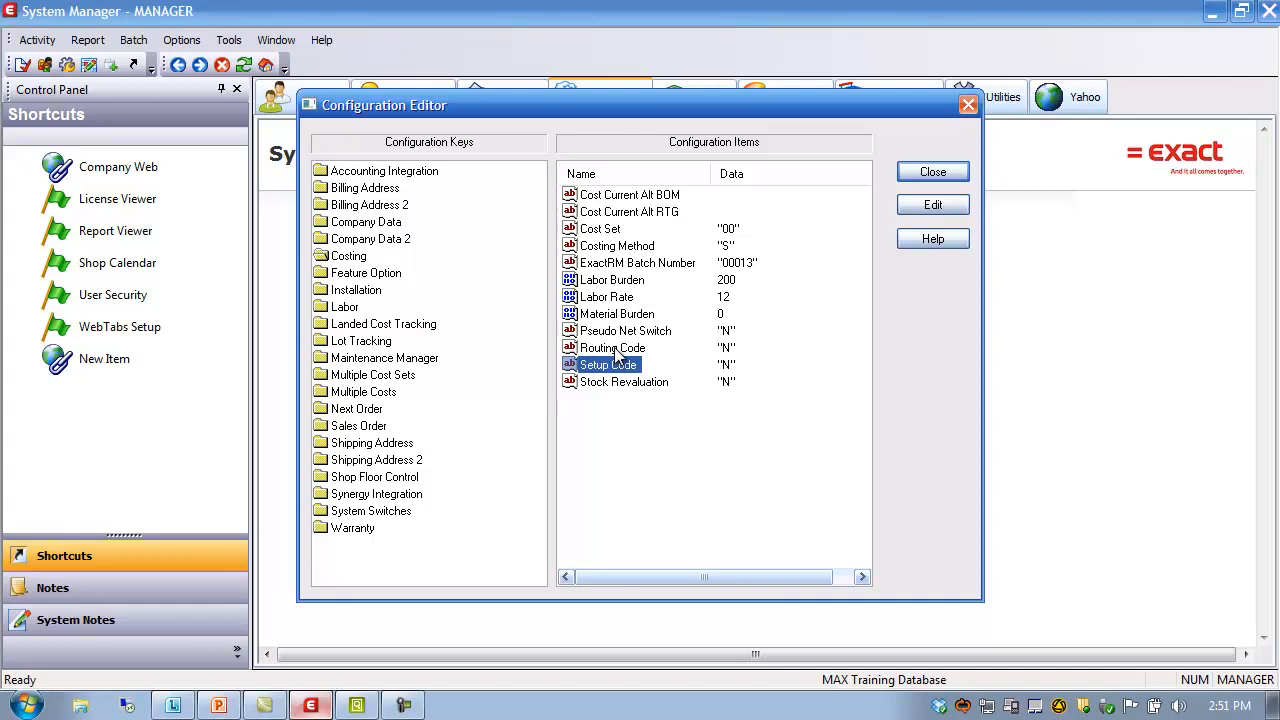
click(615, 348)
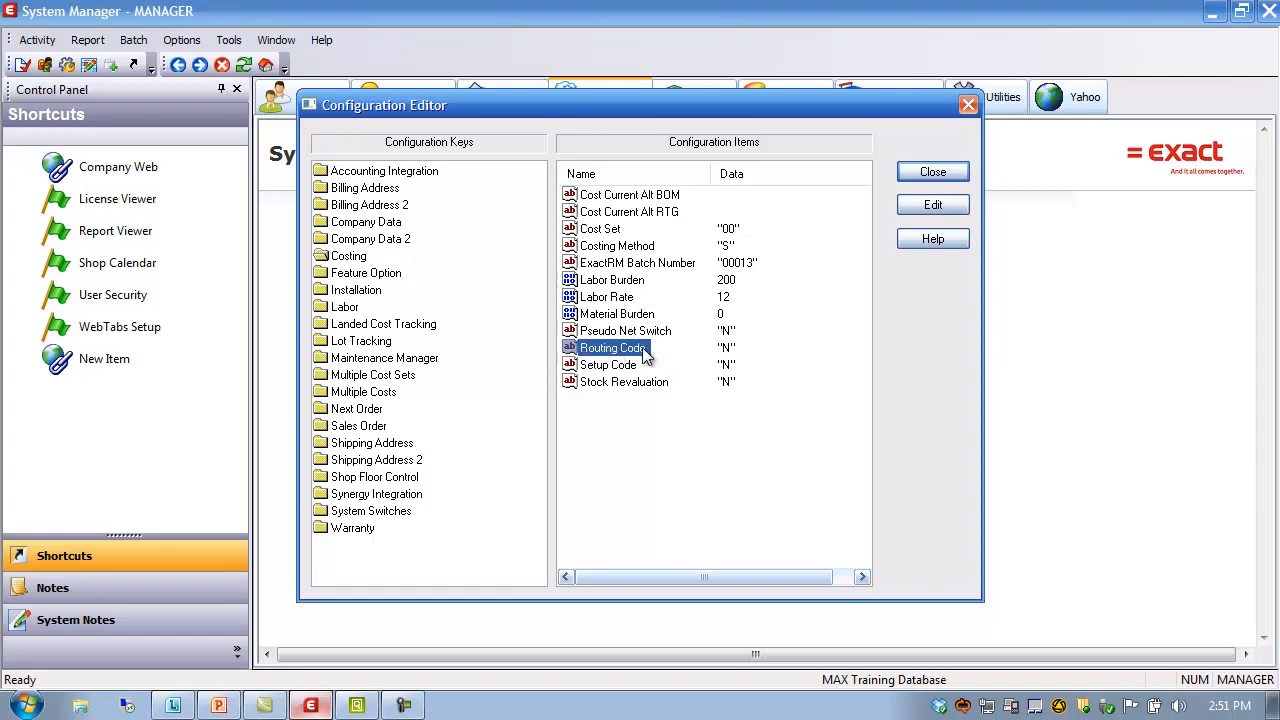
double_click(623, 352)
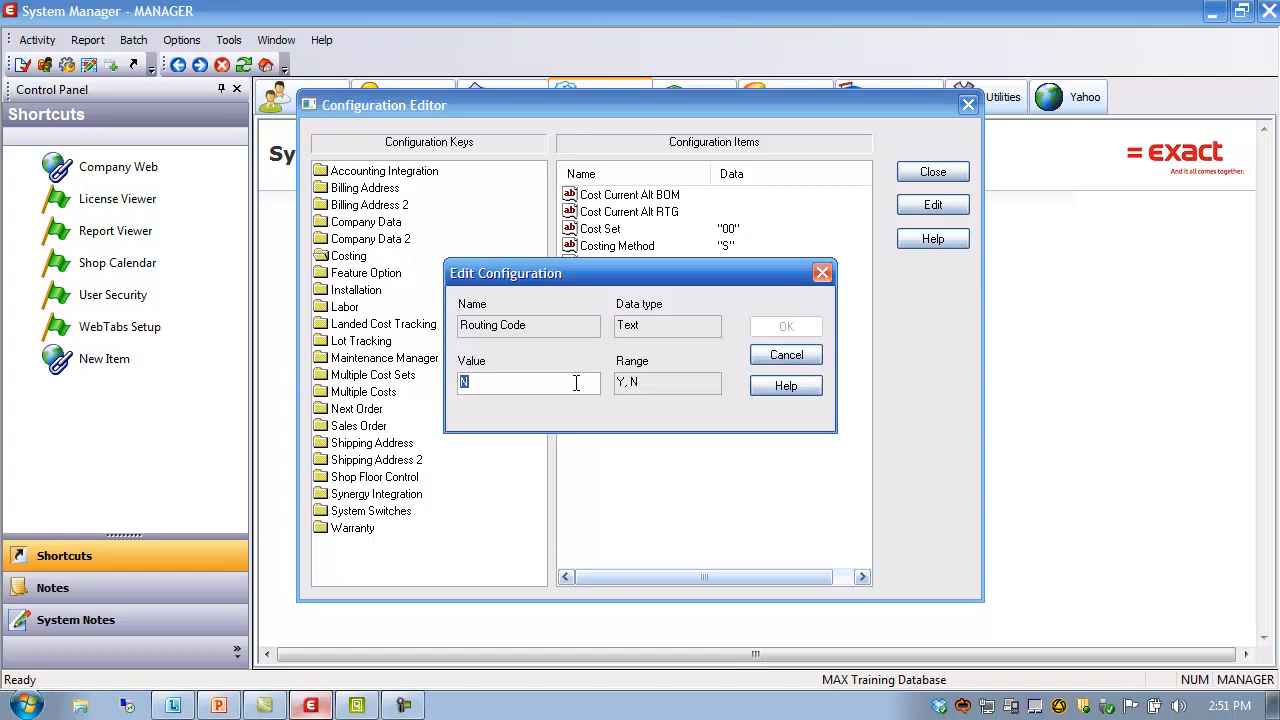
text(y)
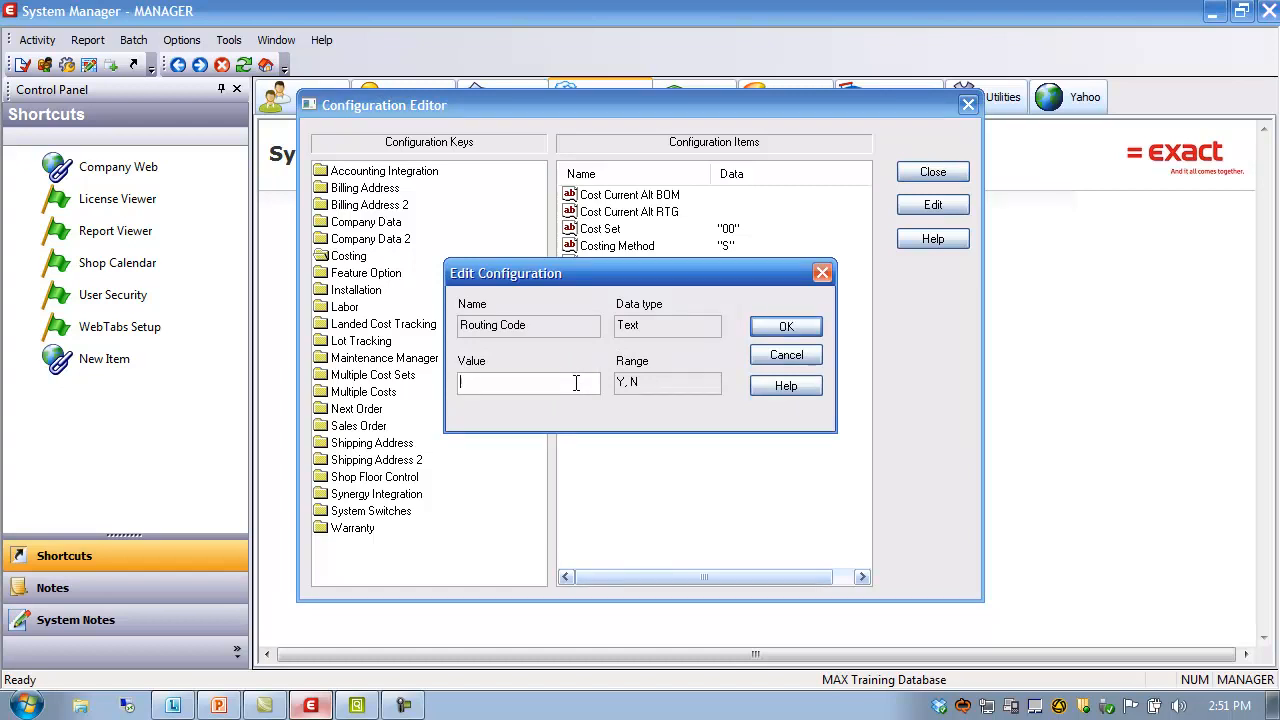
text(Y)
click(800, 327)
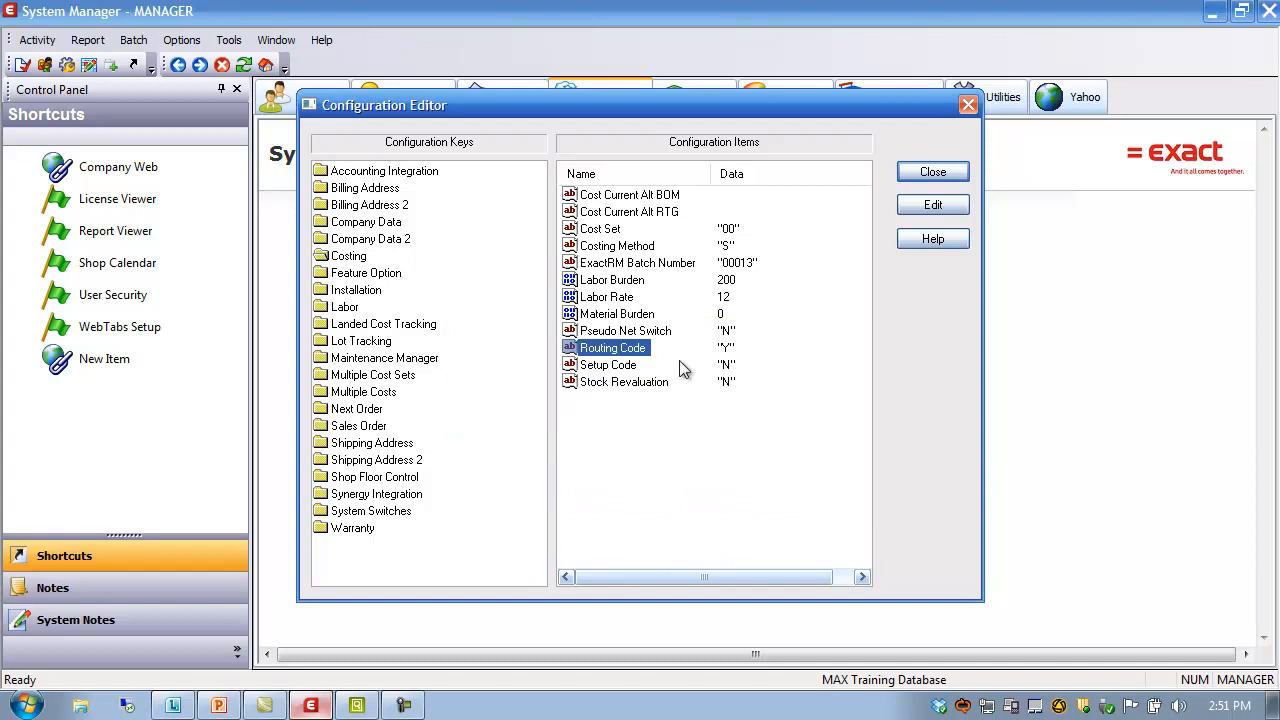
- Set the Costing item Setup Code to Y and close the Configuration Editor
double_click(610, 365)
text(y)
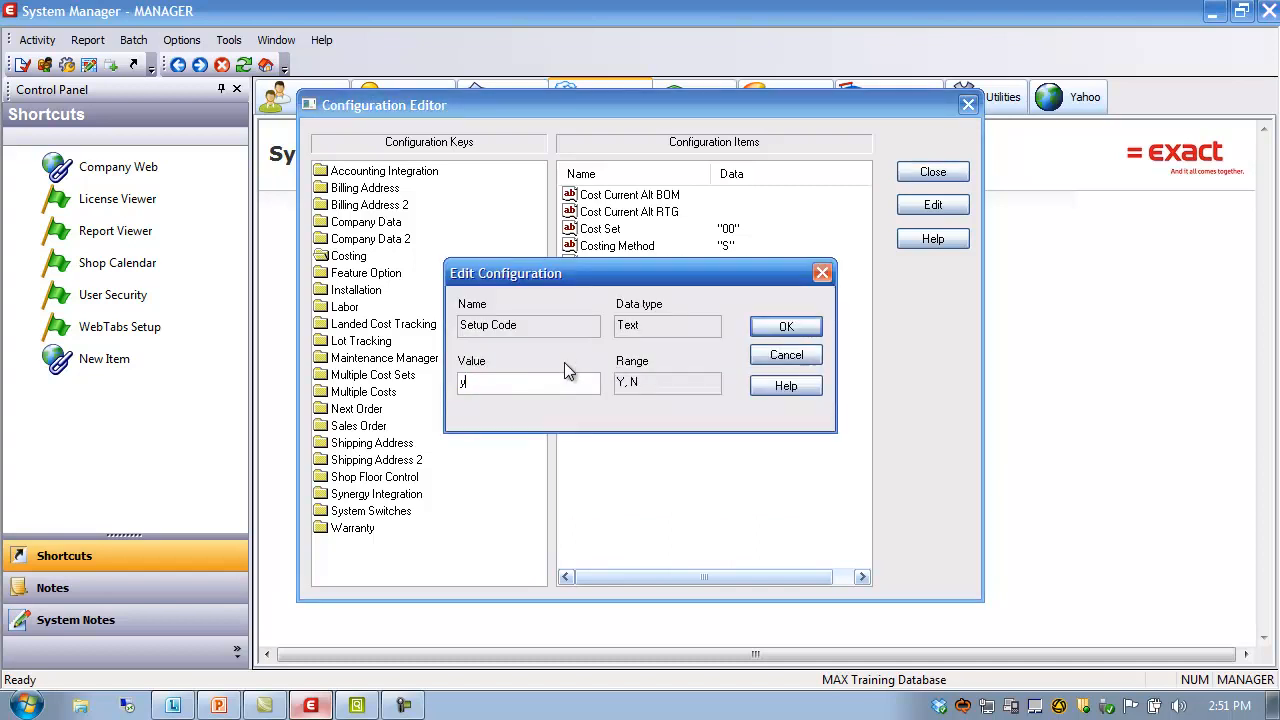
key(BackSpace)
text(Y)
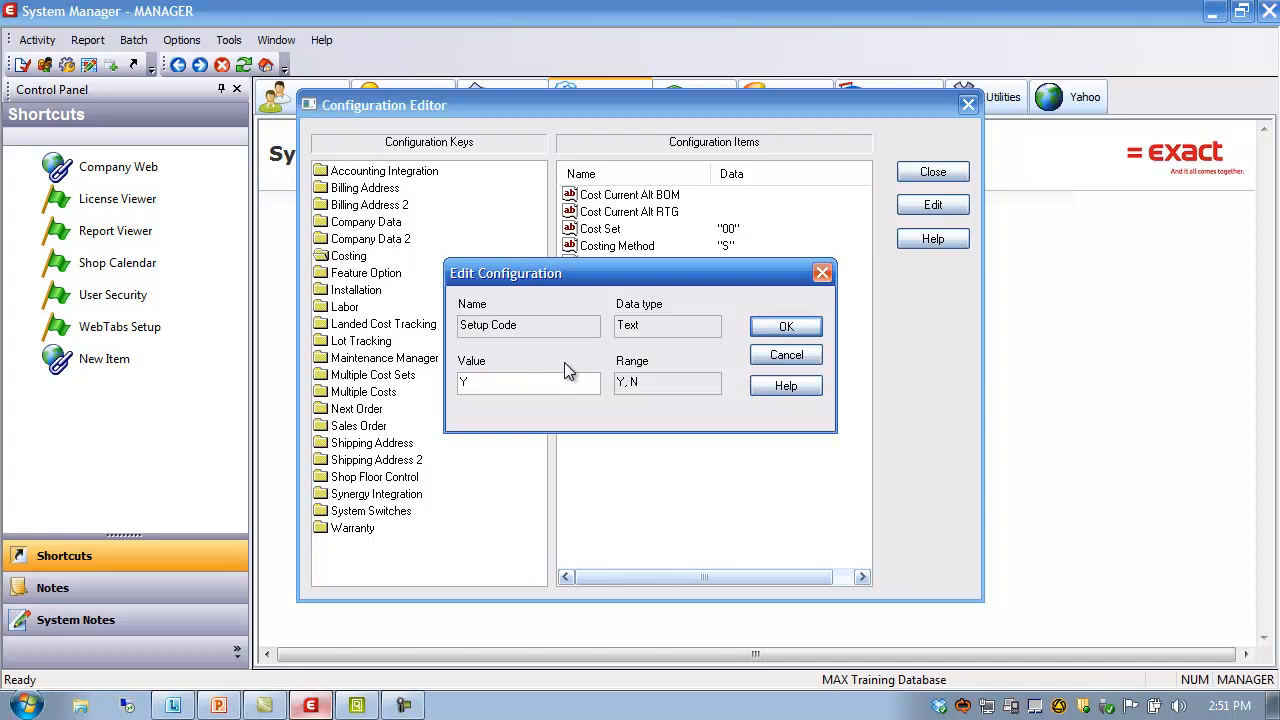
click(810, 330)
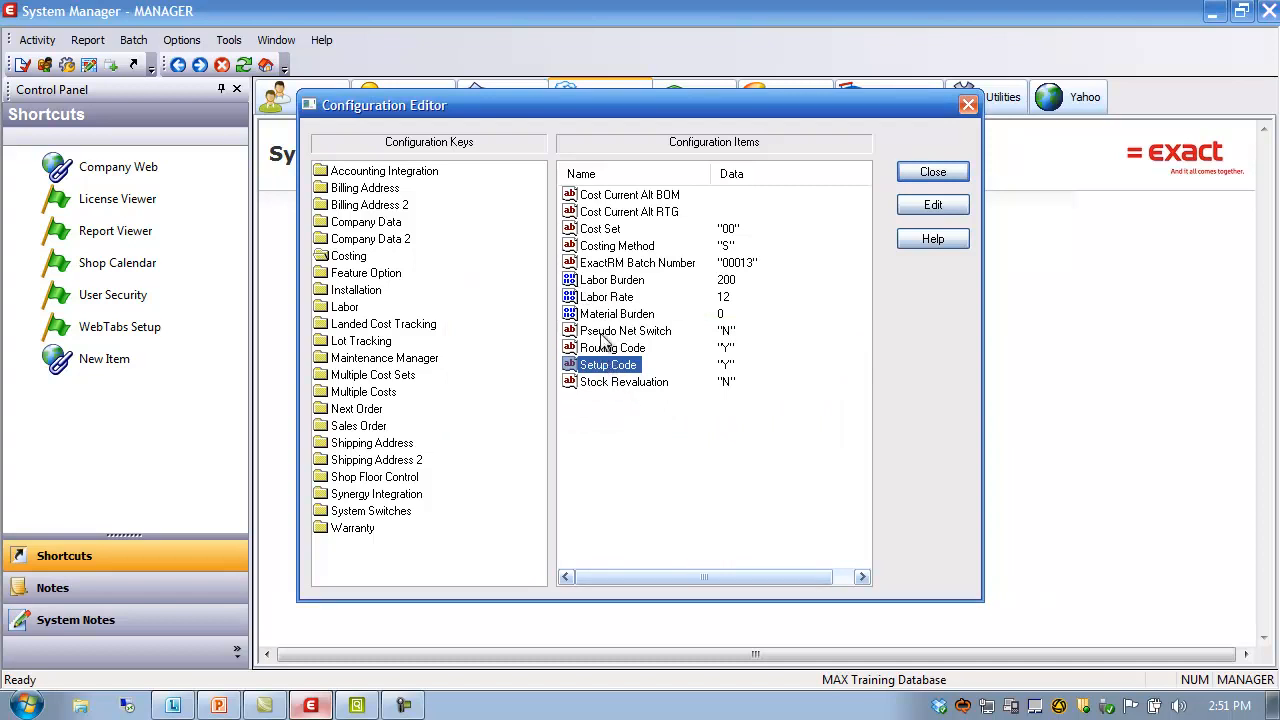
click(933, 172)
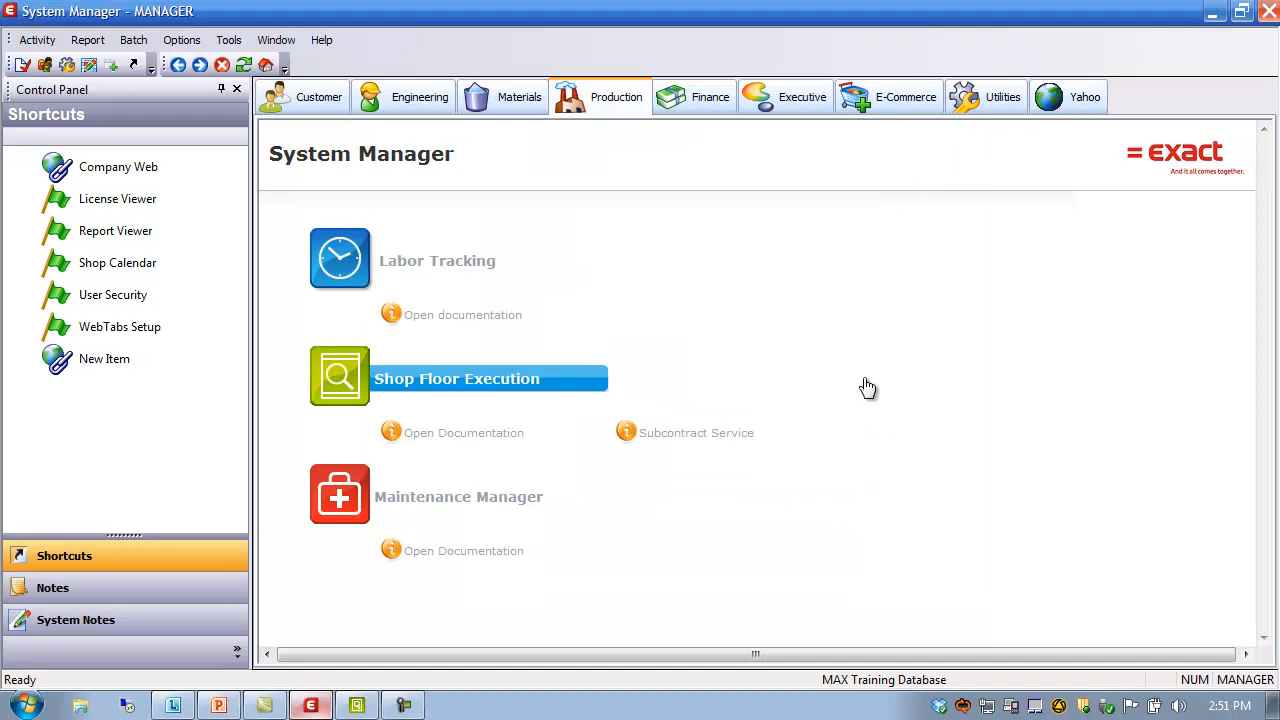
- Switch back to Shop Floor Execution, set workcenter DRILL's Labor Rate to 12, and go through its Utilization % and User Defined fields
click(356, 705)
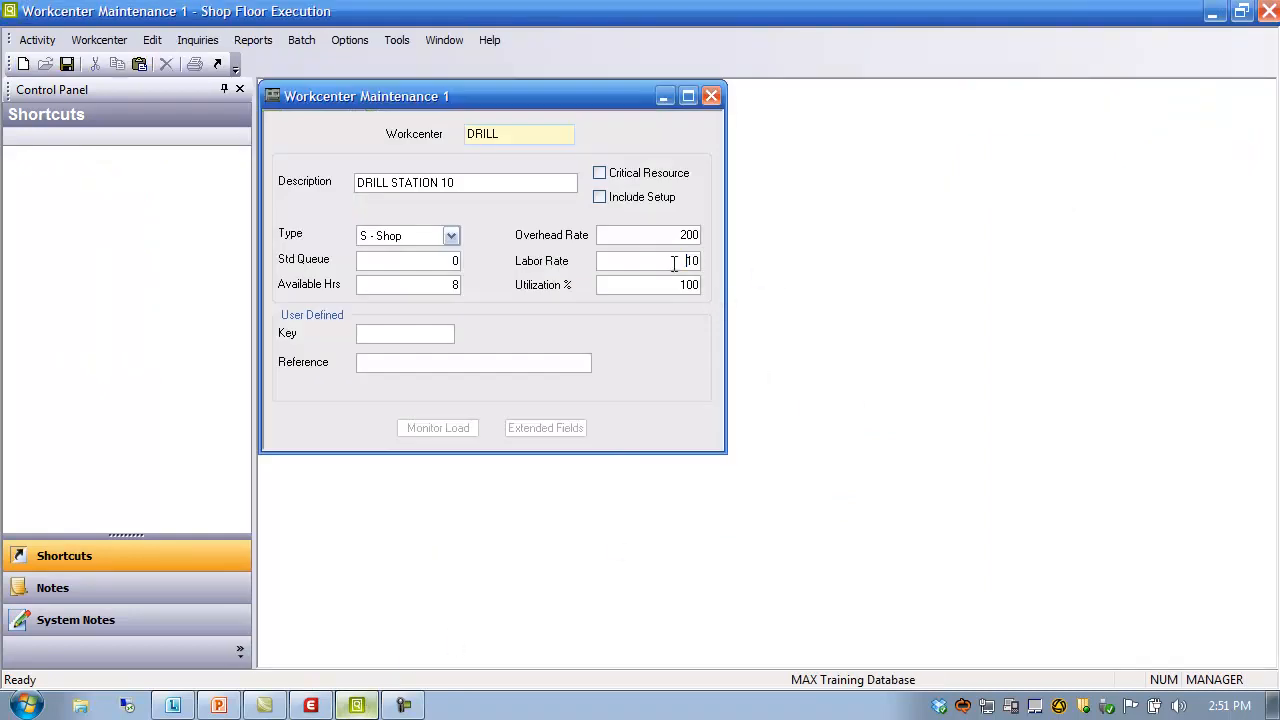
text(1)
key(Tab)
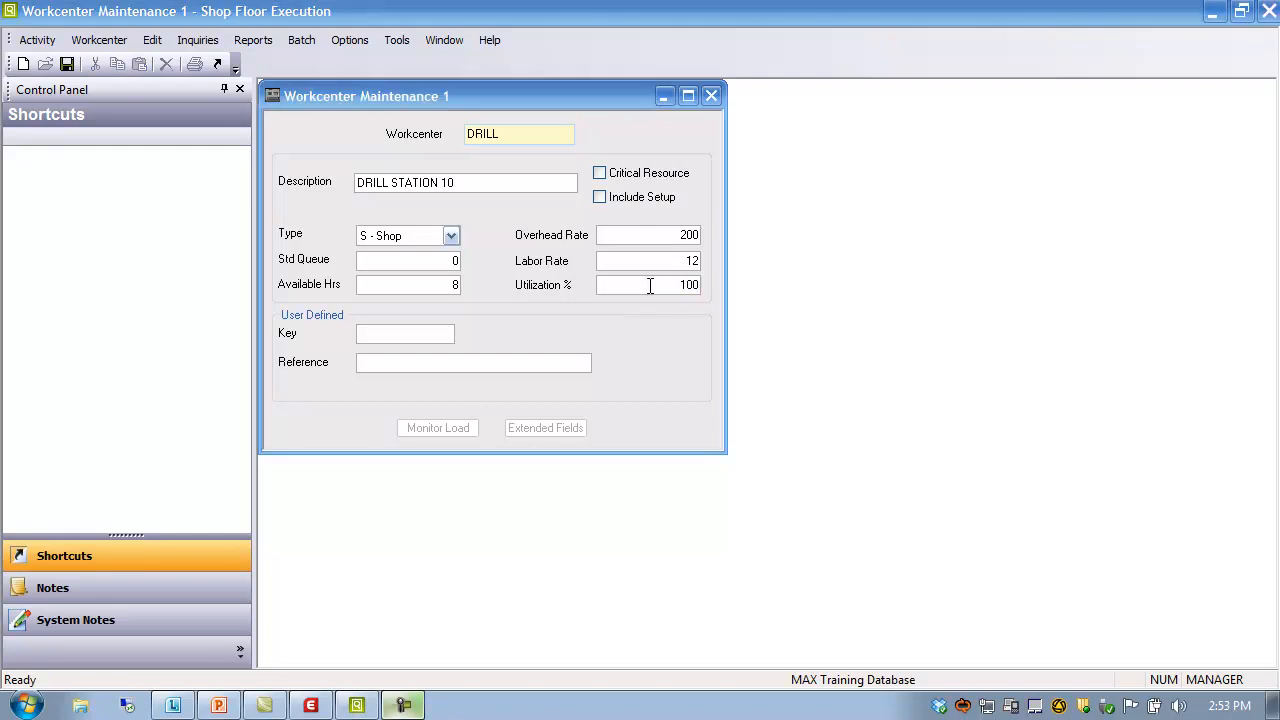
click(650, 286)
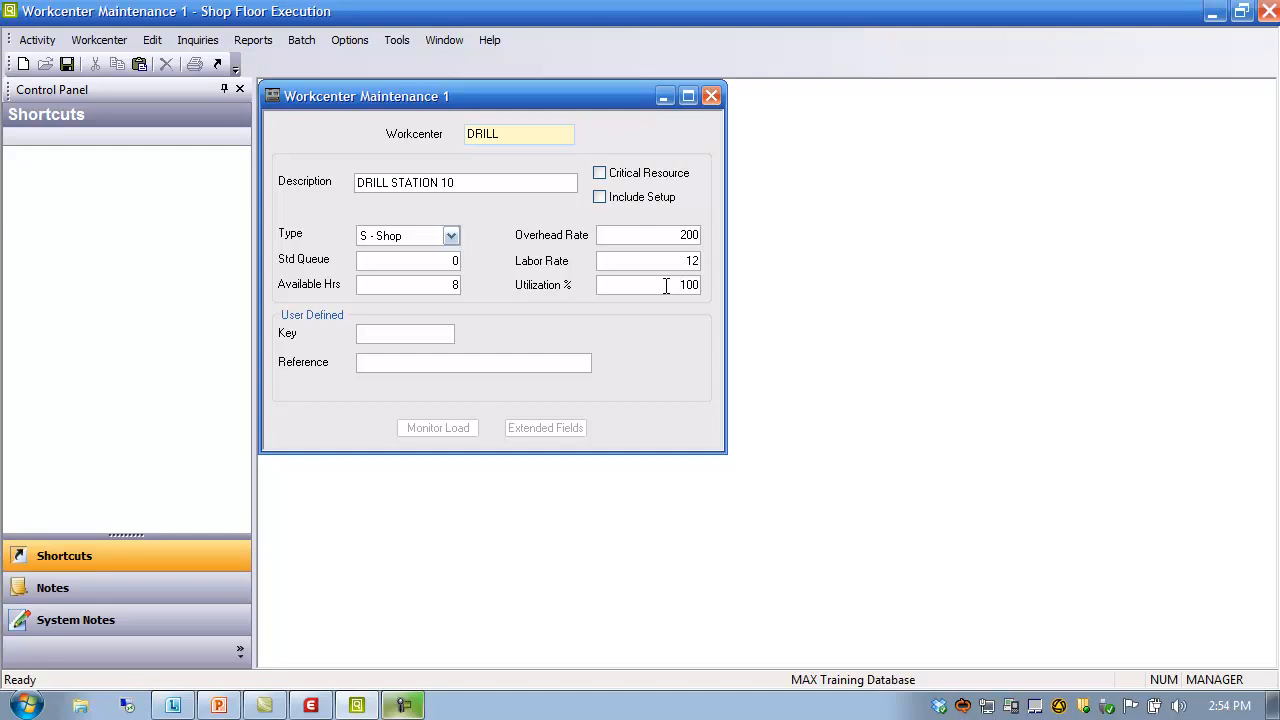
click(364, 336)
click(406, 363)
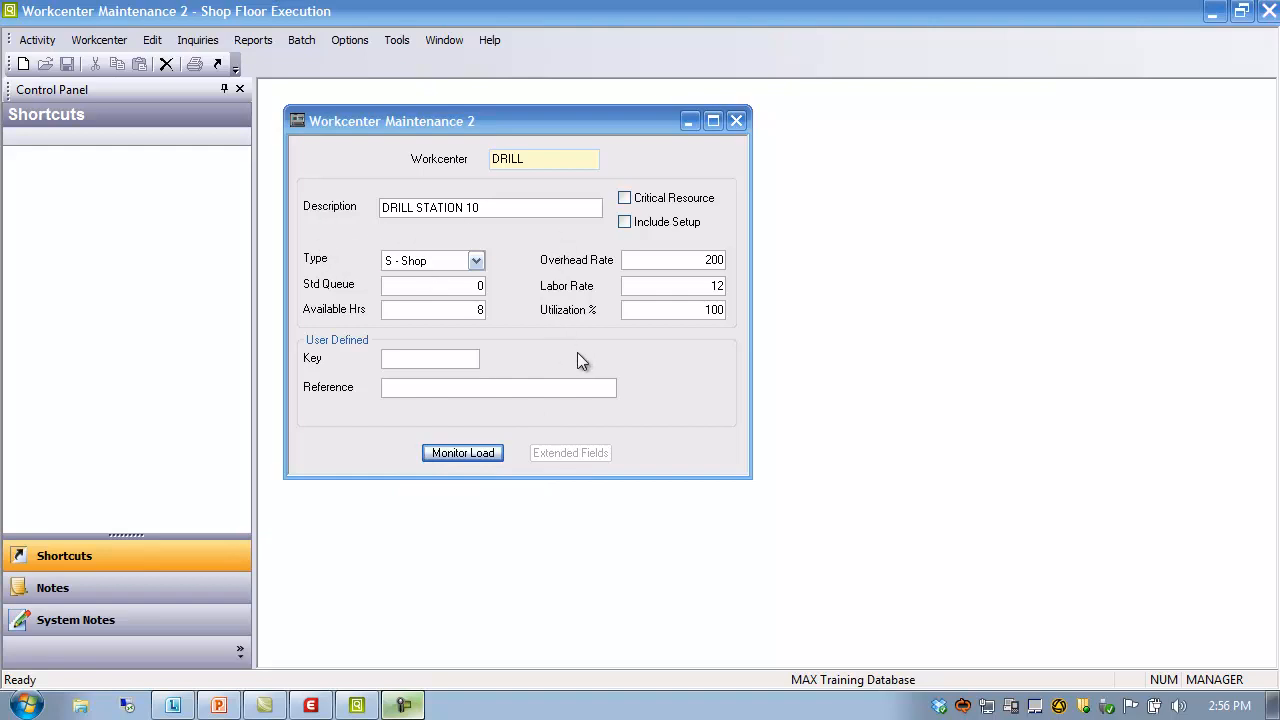
- Monitor the load of workcenter DRILL, refresh its weekly statistics, and close the load and Workcenter Maintenance windows
click(463, 453)
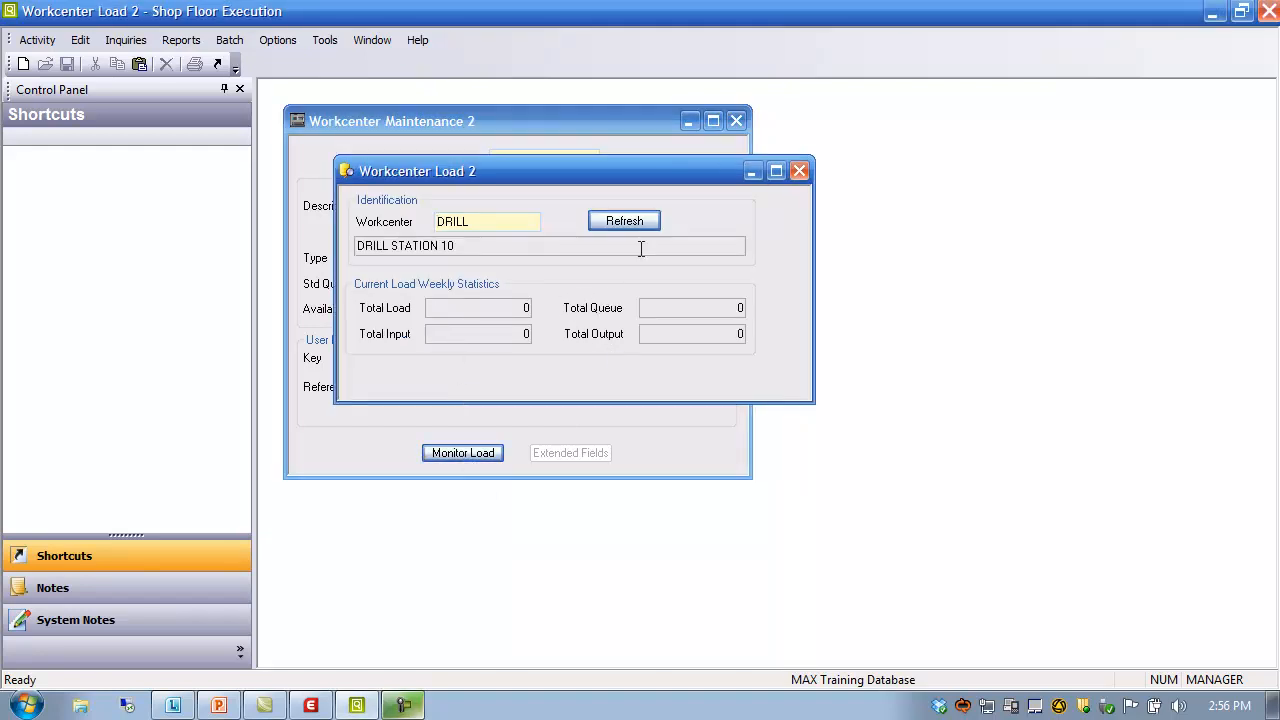
click(624, 222)
click(799, 171)
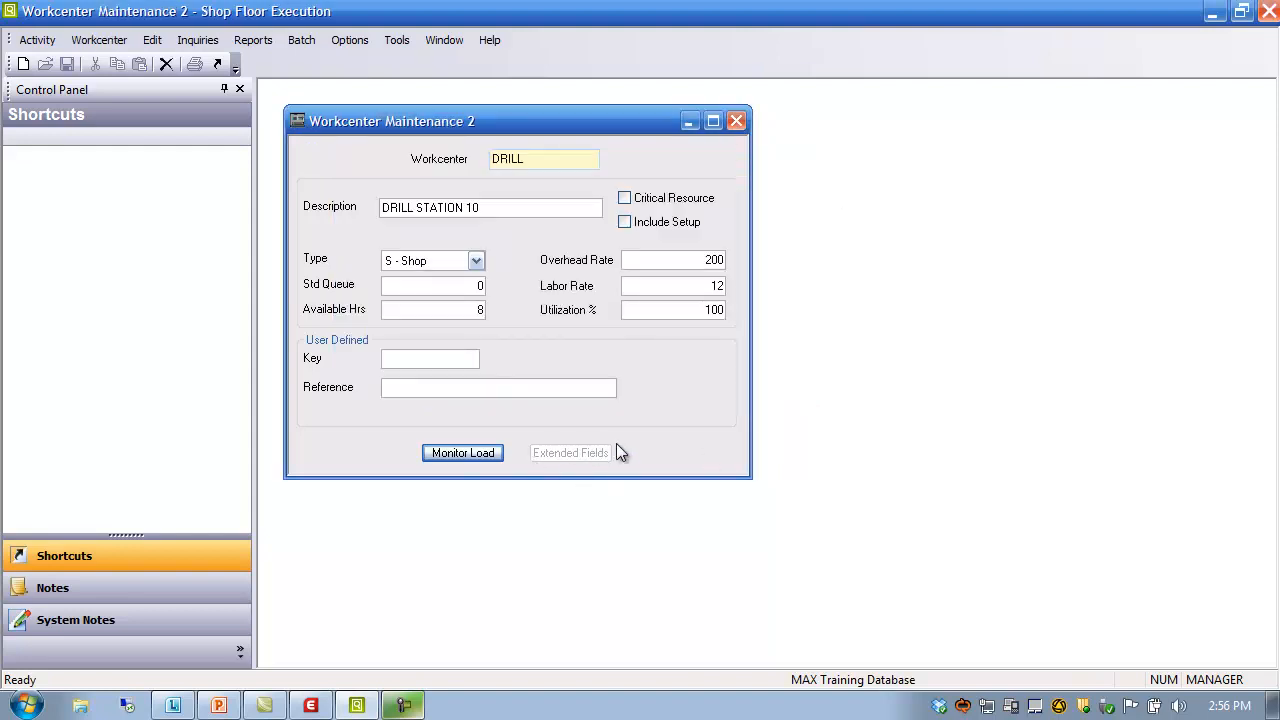
click(390, 360)
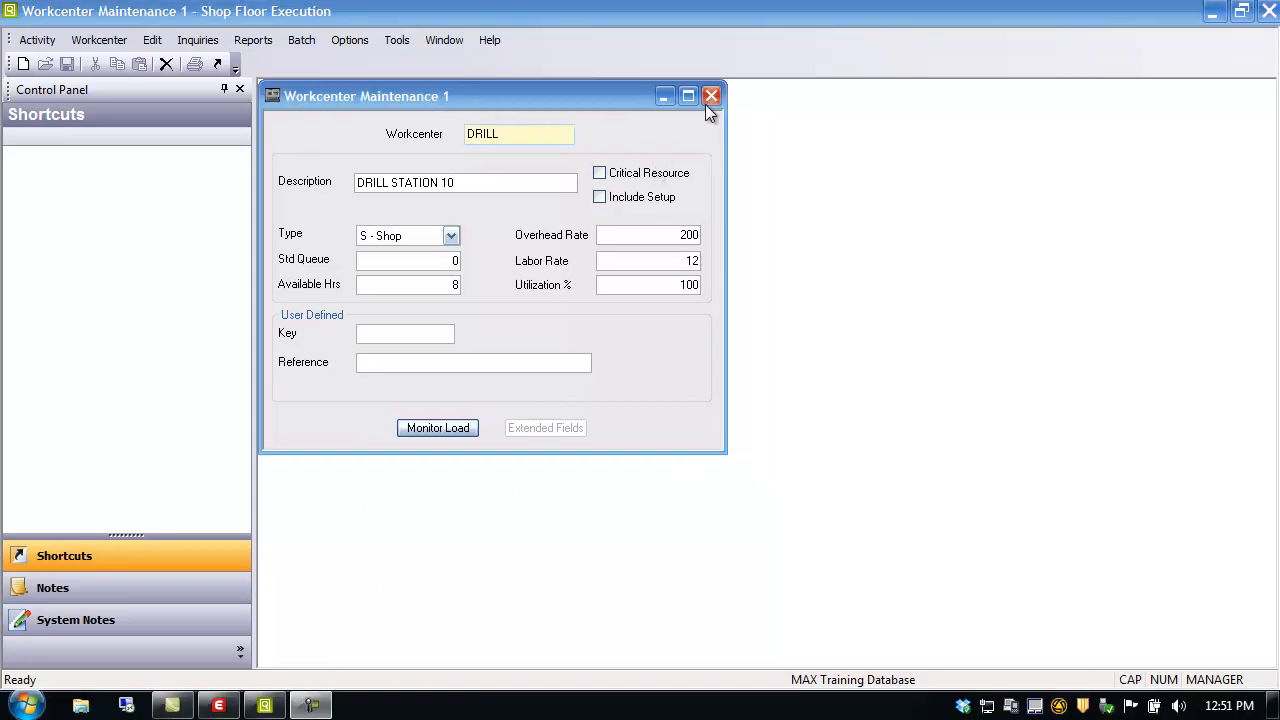
click(708, 100)
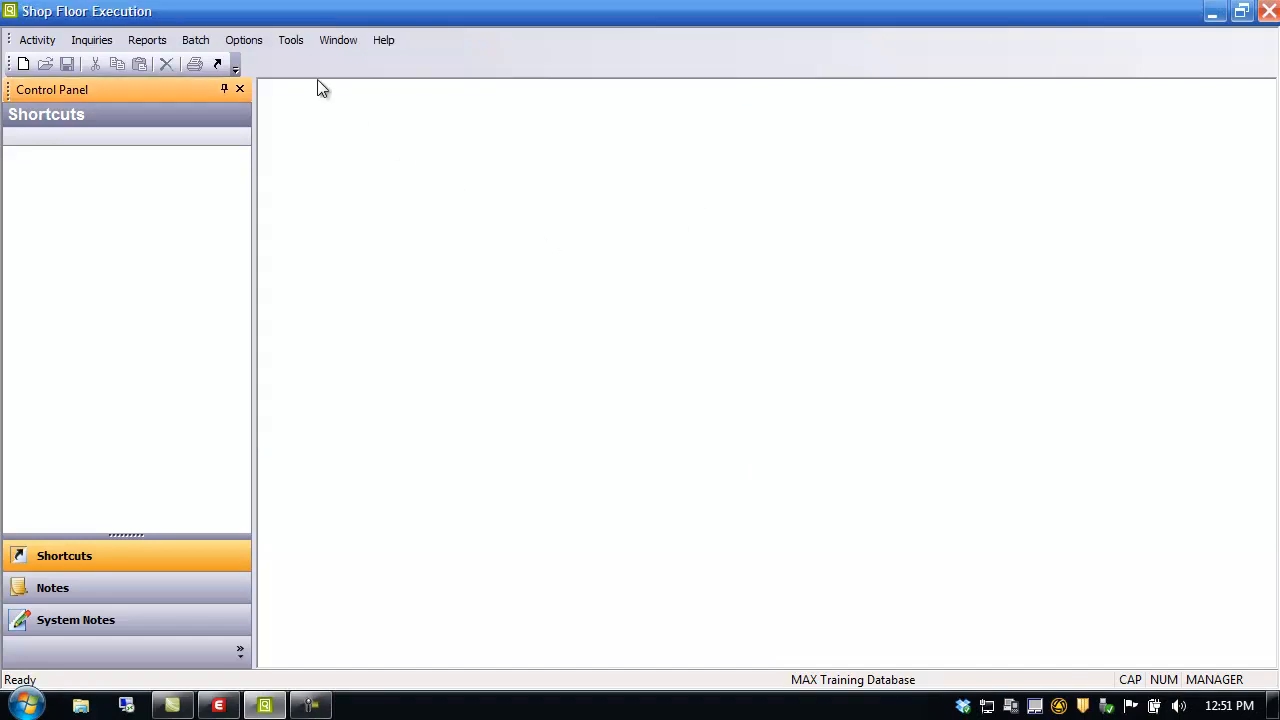
- Open the Workcenter Load inquiry and look up workcenter DRILL through the Workcenter Browser
click(104, 40)
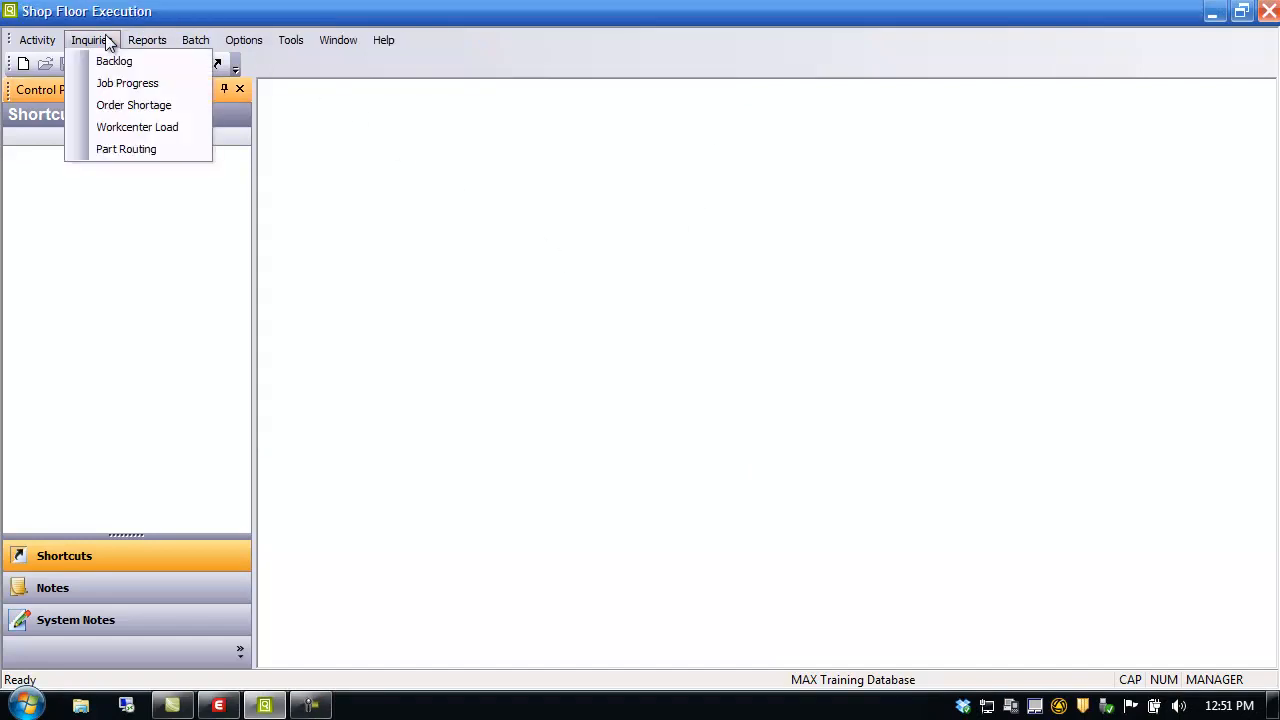
click(135, 126)
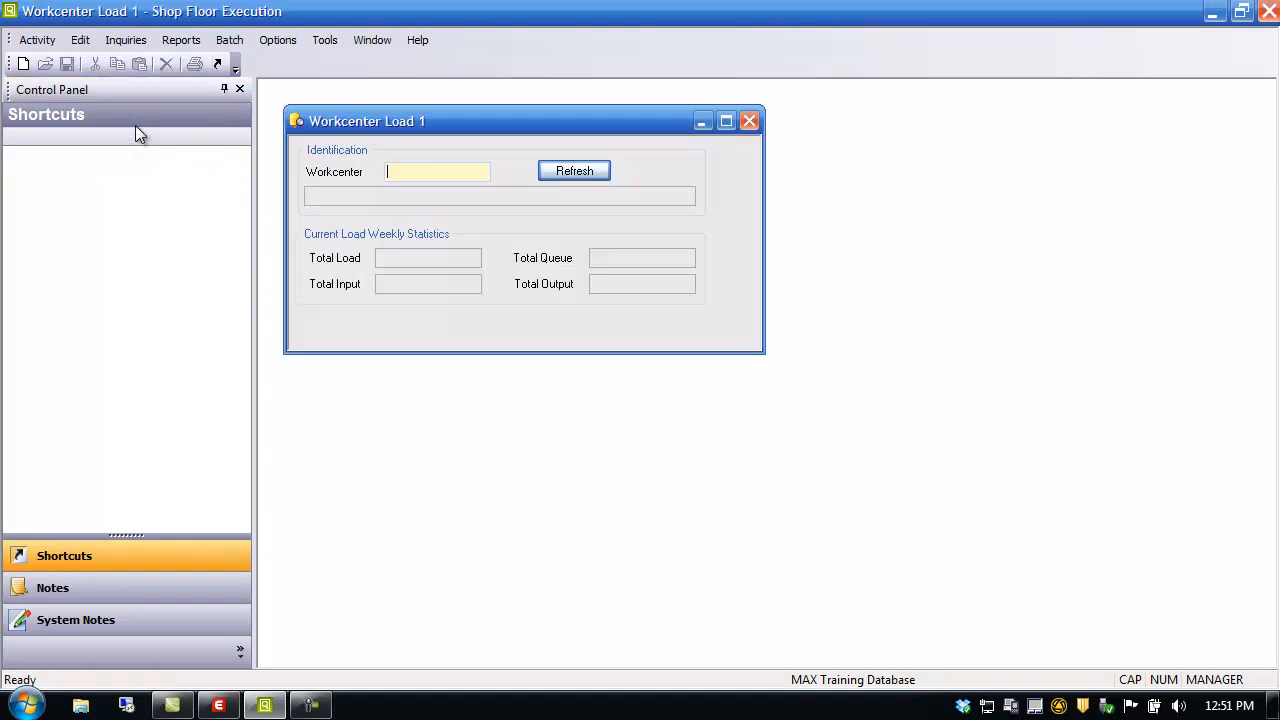
double_click(404, 173)
click(748, 259)
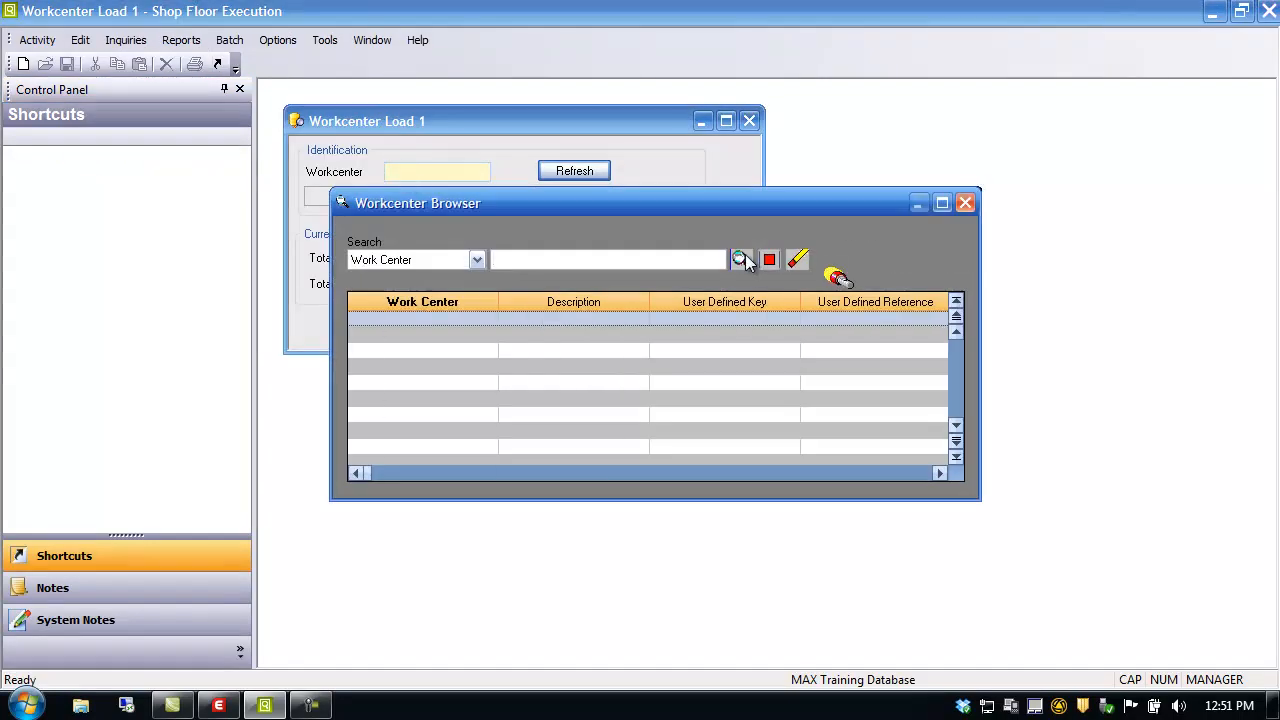
double_click(382, 368)
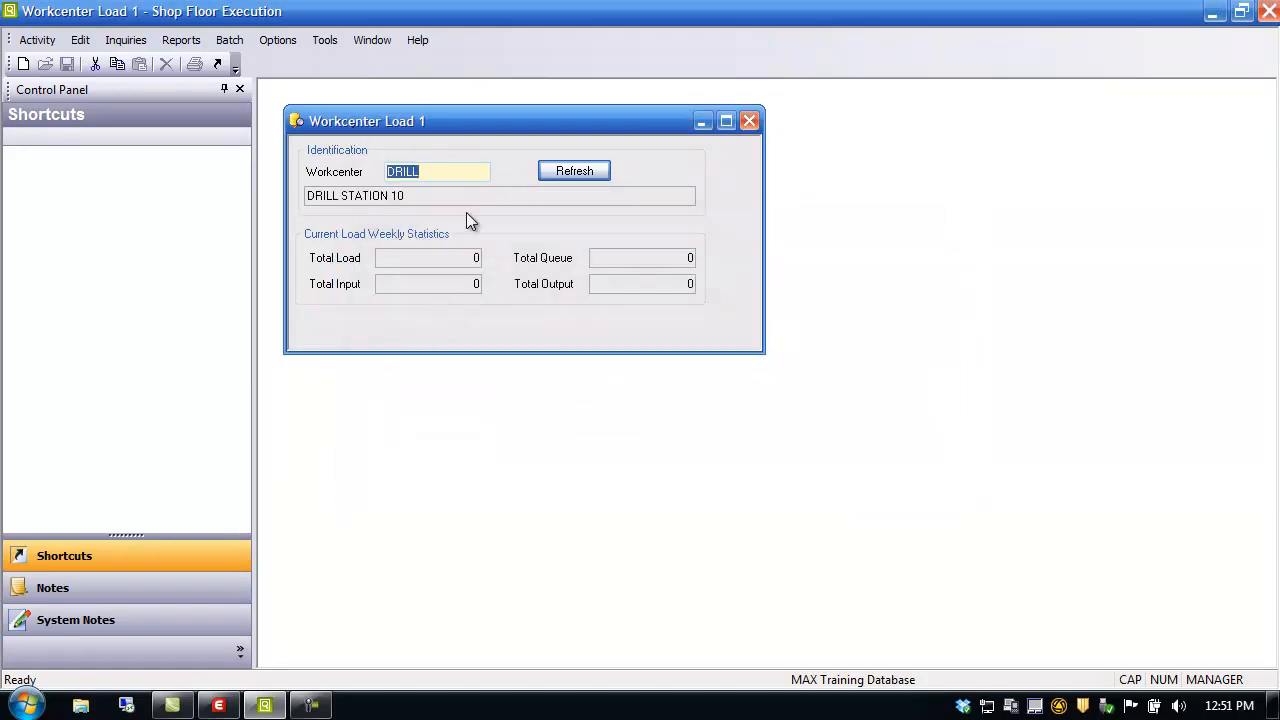
- Check the default rates on a blank Workcenter Maintenance form beside the load inquiry, and close both windows
click(37, 40)
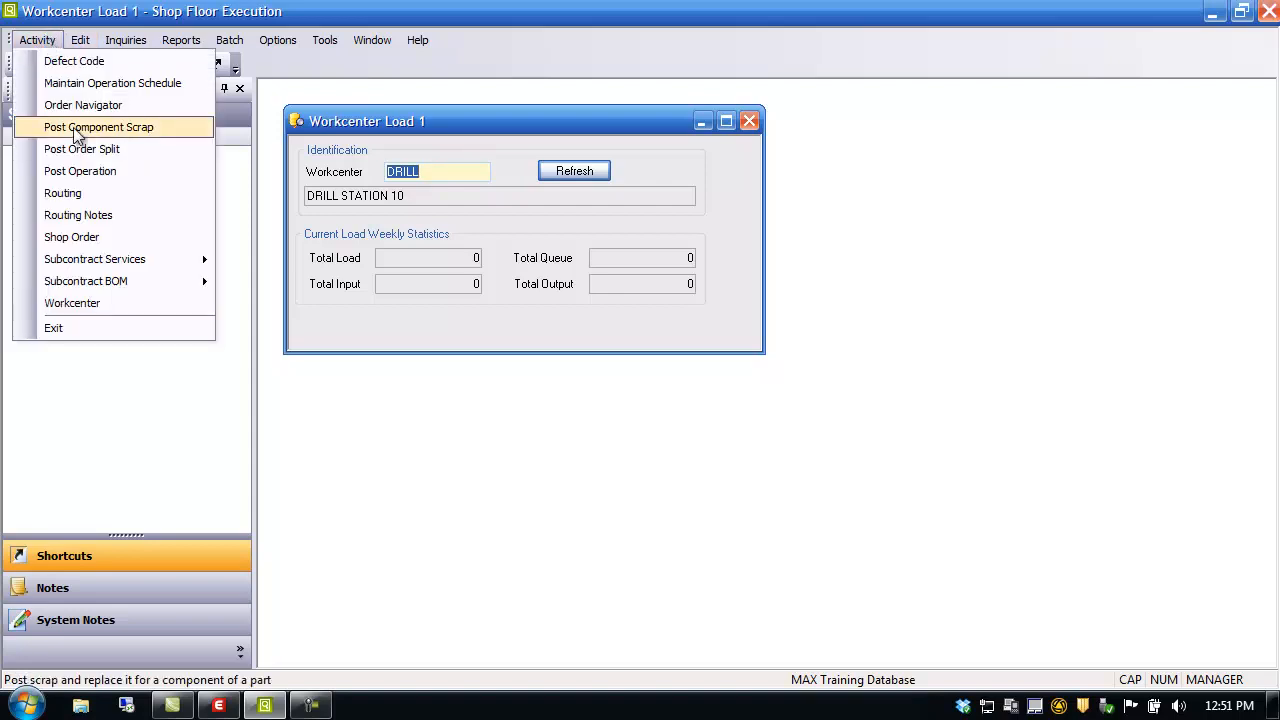
click(102, 300)
drag(622, 156, 982, 132)
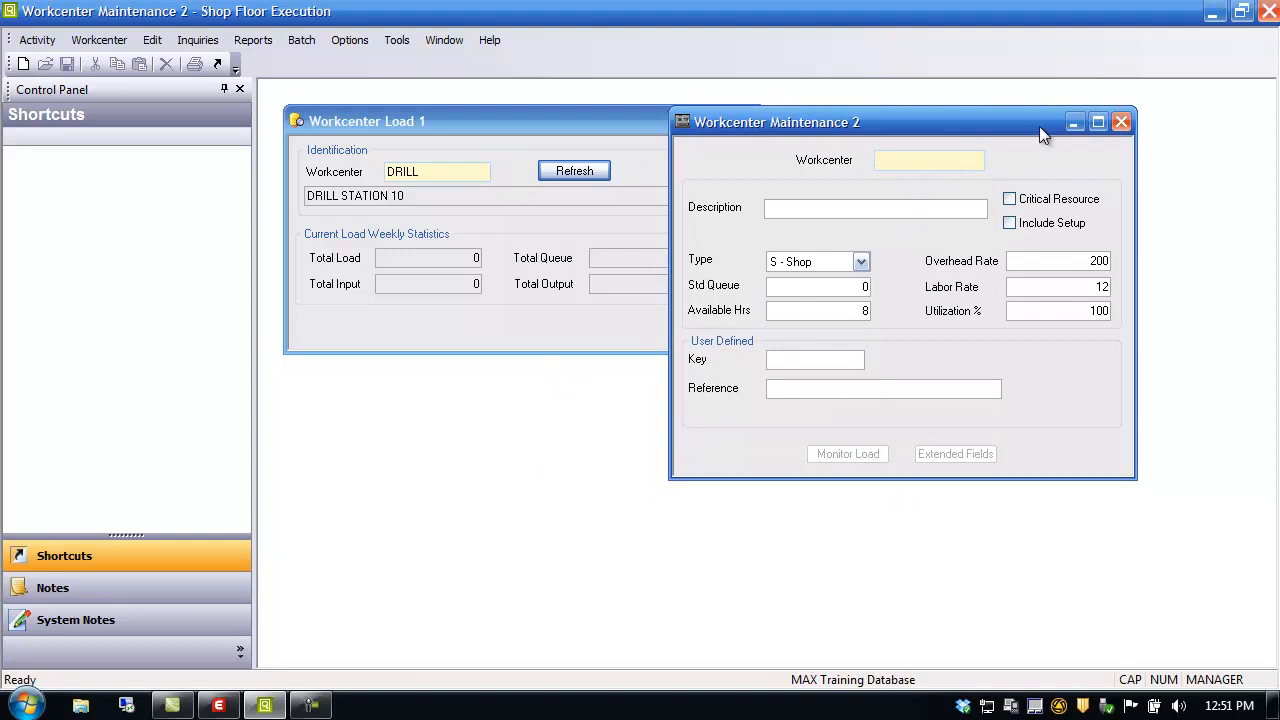
click(1121, 121)
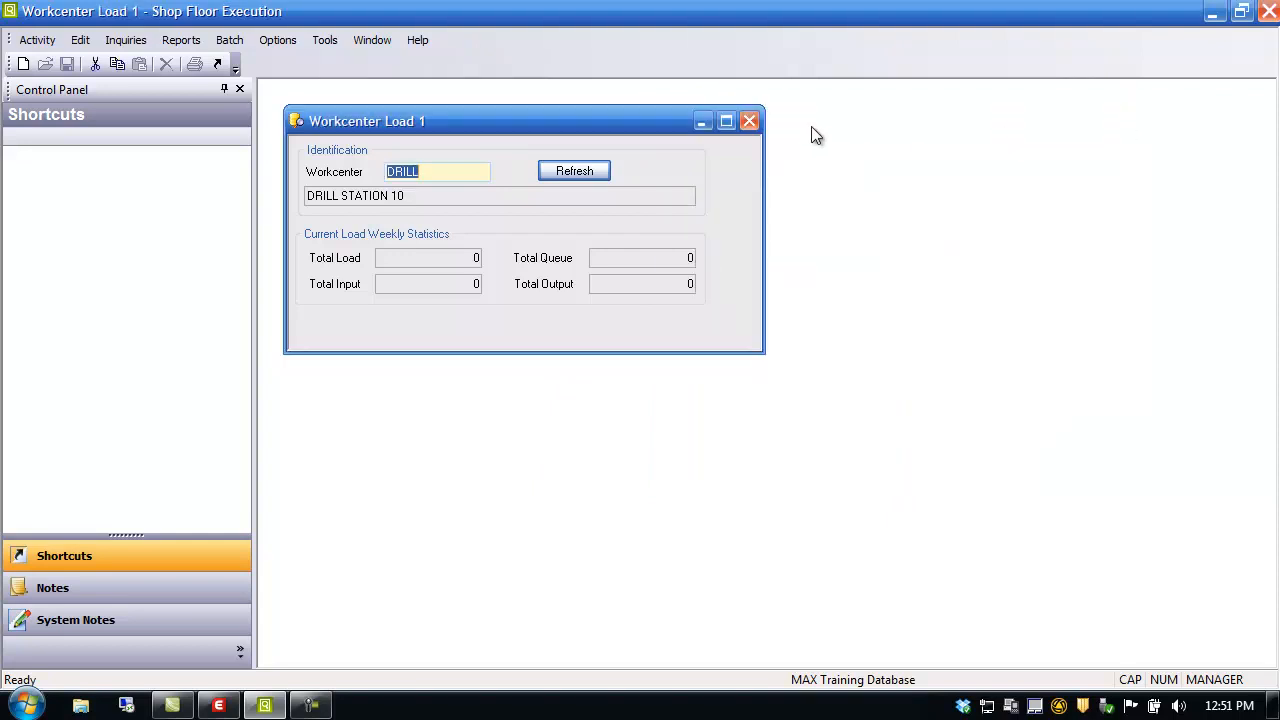
click(749, 121)
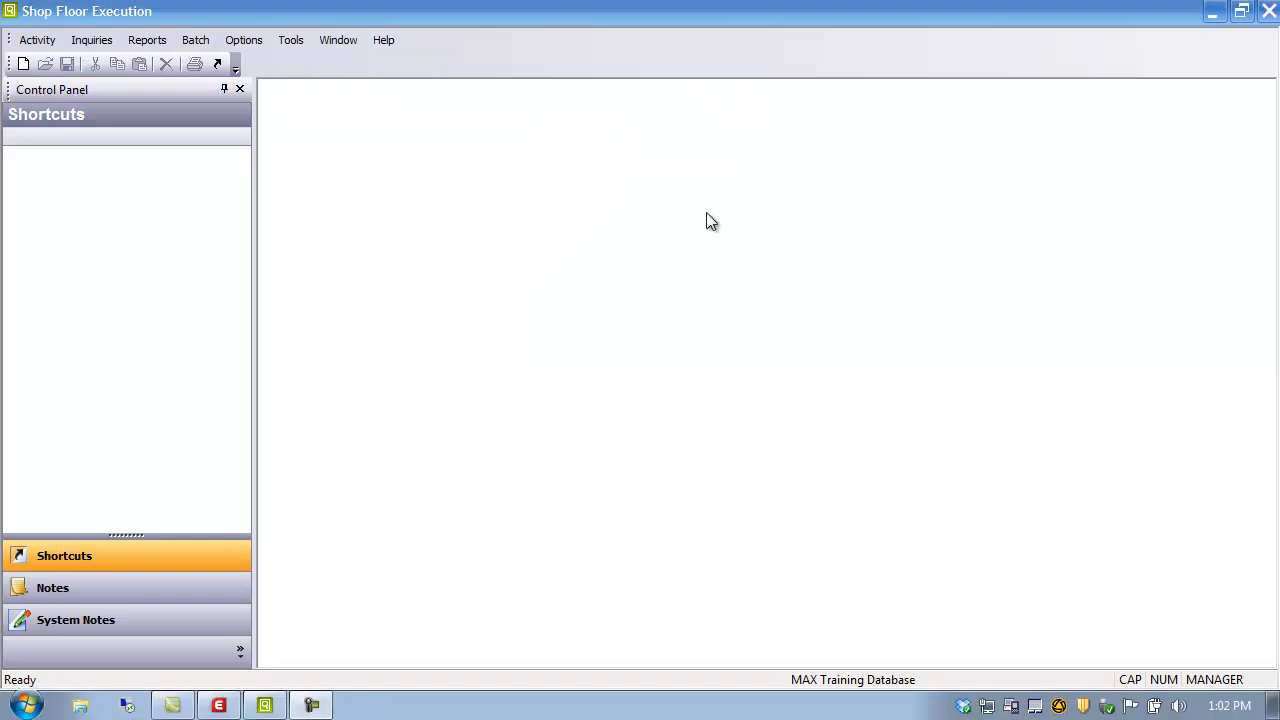
- Open a blank Routing Maintenance form and go to its Oper Seq field
click(35, 41)
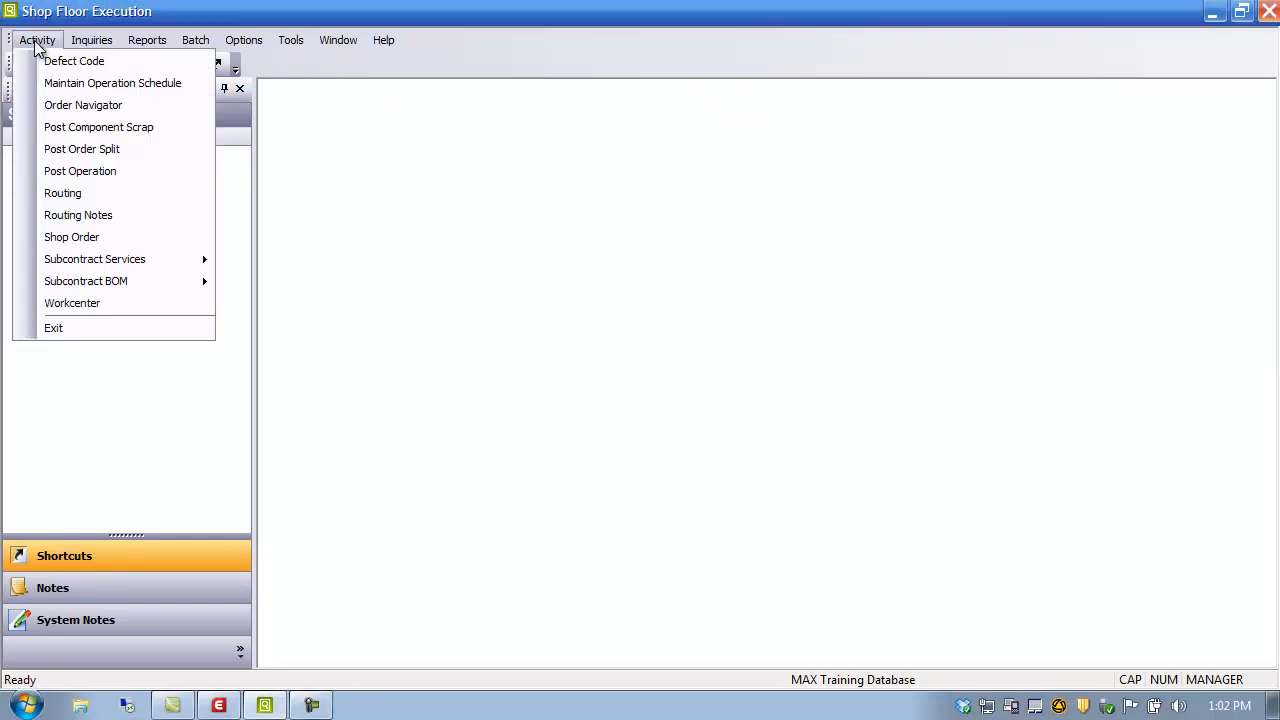
click(83, 192)
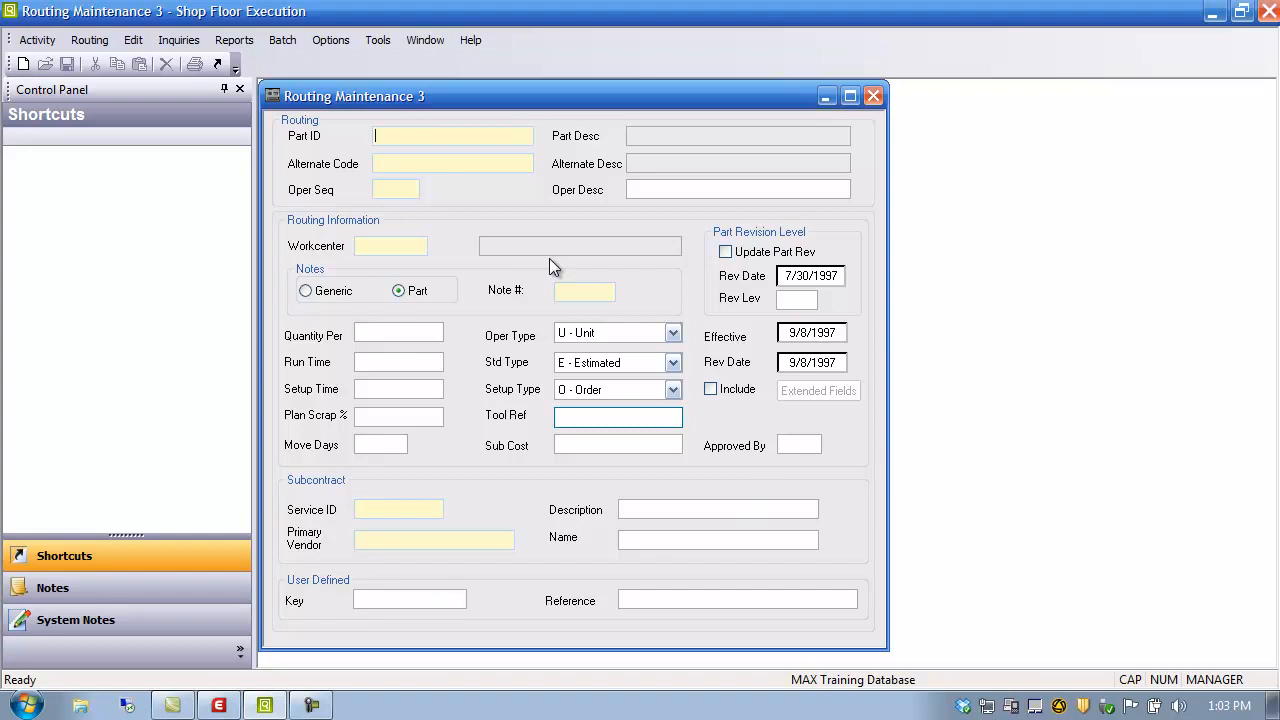
click(397, 190)
click(388, 190)
- Examine the operations of part 11000 in the Part Routing inquiry and close it
click(91, 41)
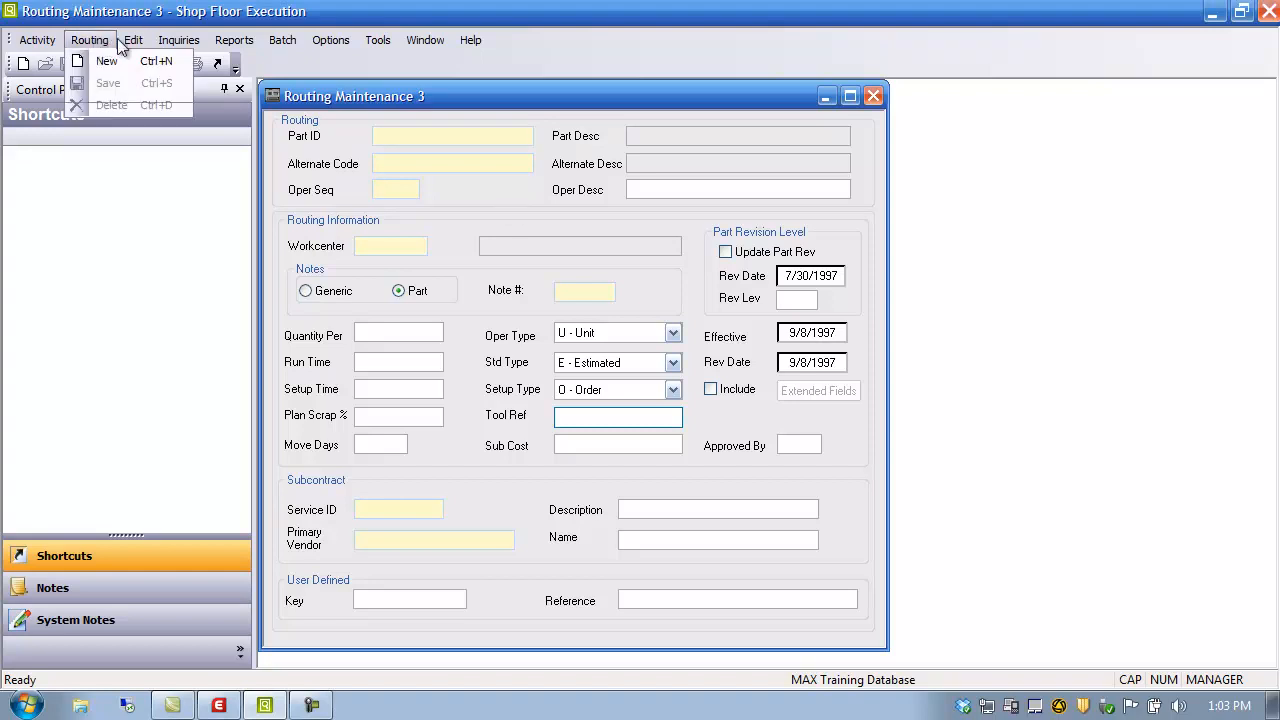
mouse_move(178, 42)
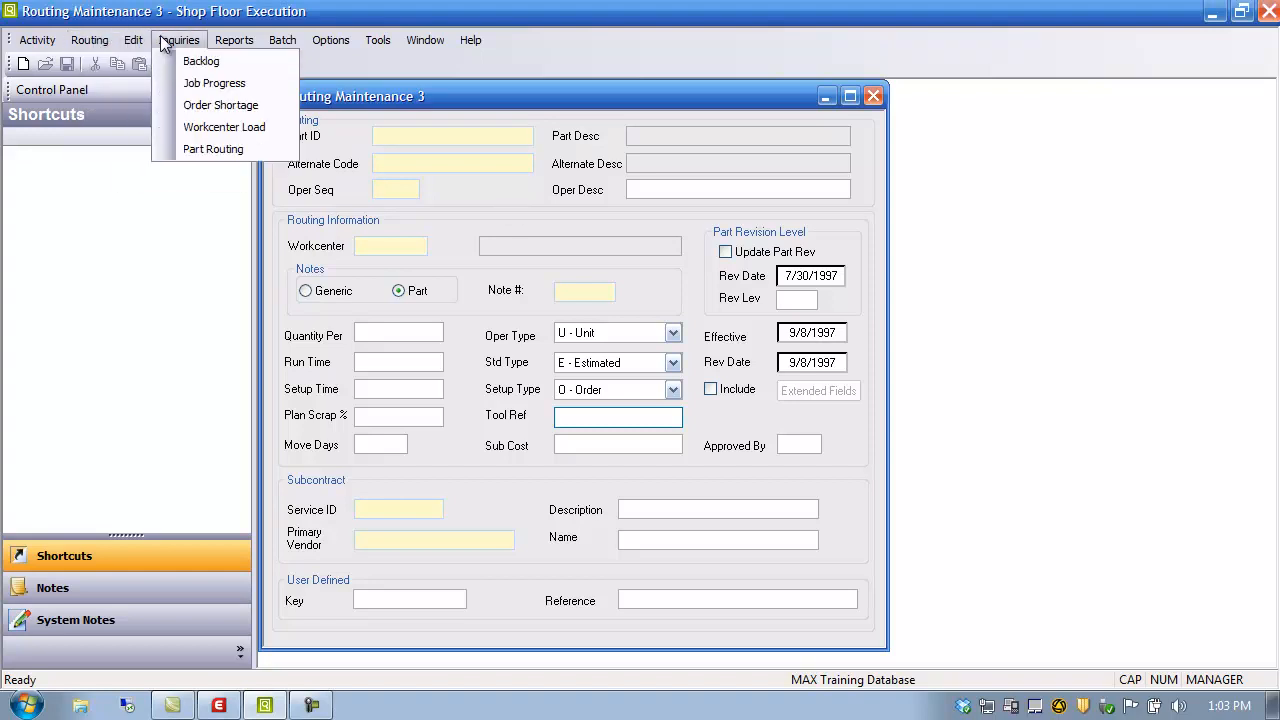
click(225, 150)
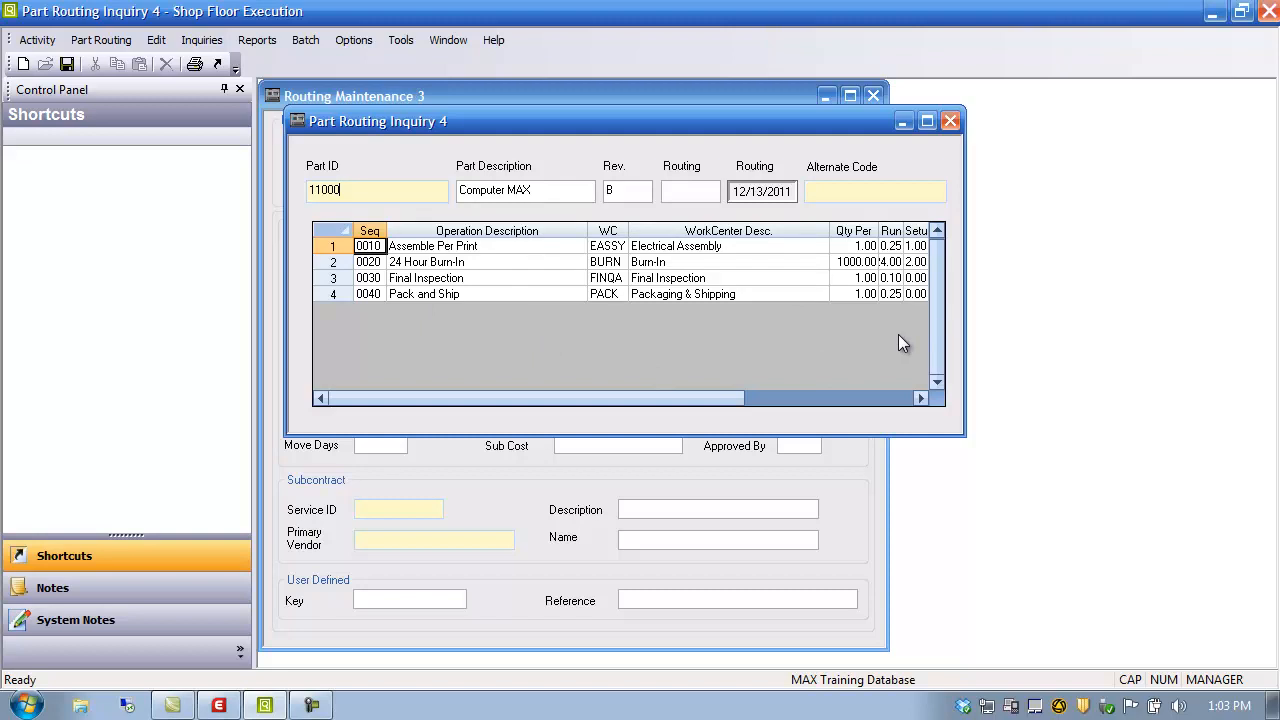
click(950, 121)
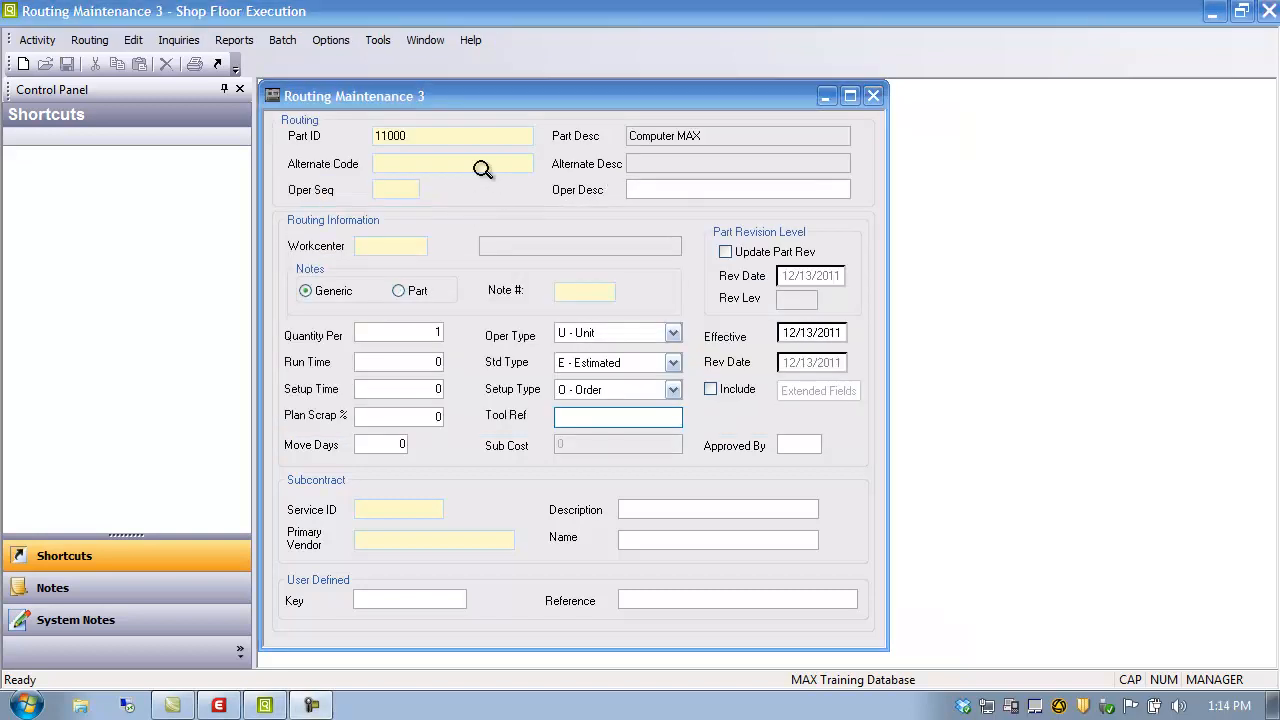
- List the alternate processes of part 11000 from the Alternate Code field
drag(420, 135, 296, 143)
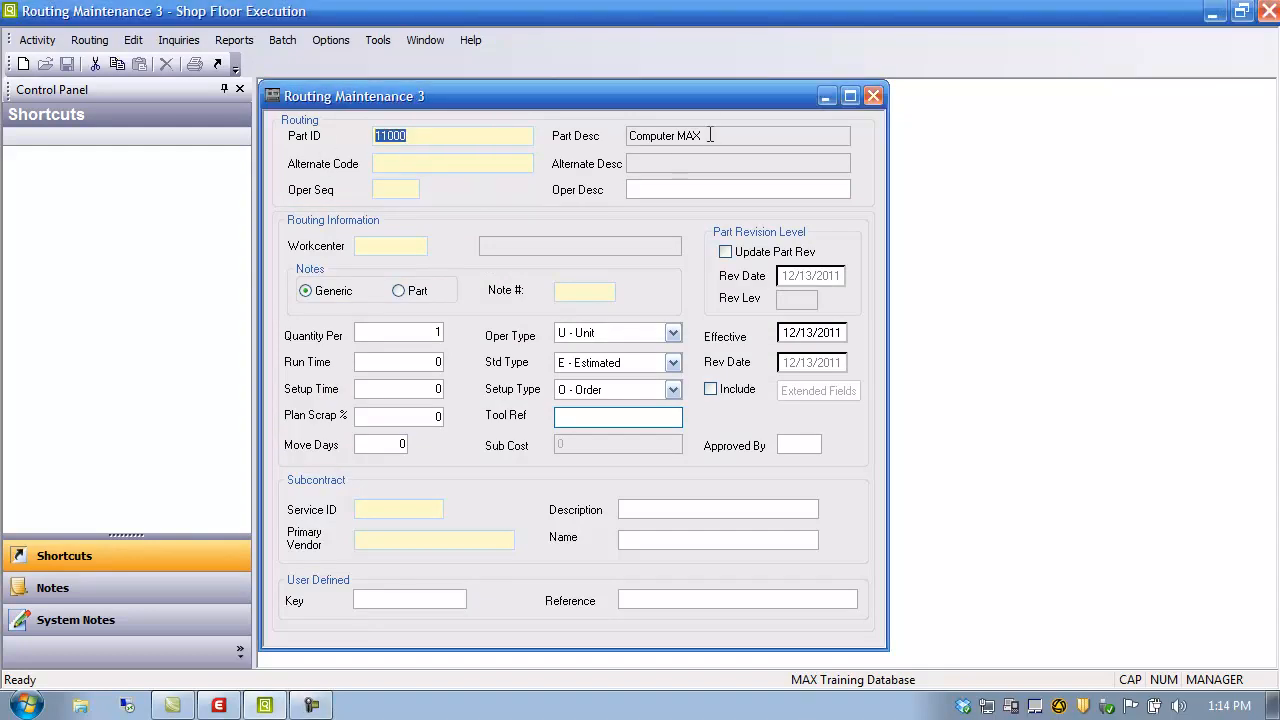
click(400, 163)
click(397, 190)
click(405, 164)
double_click(392, 164)
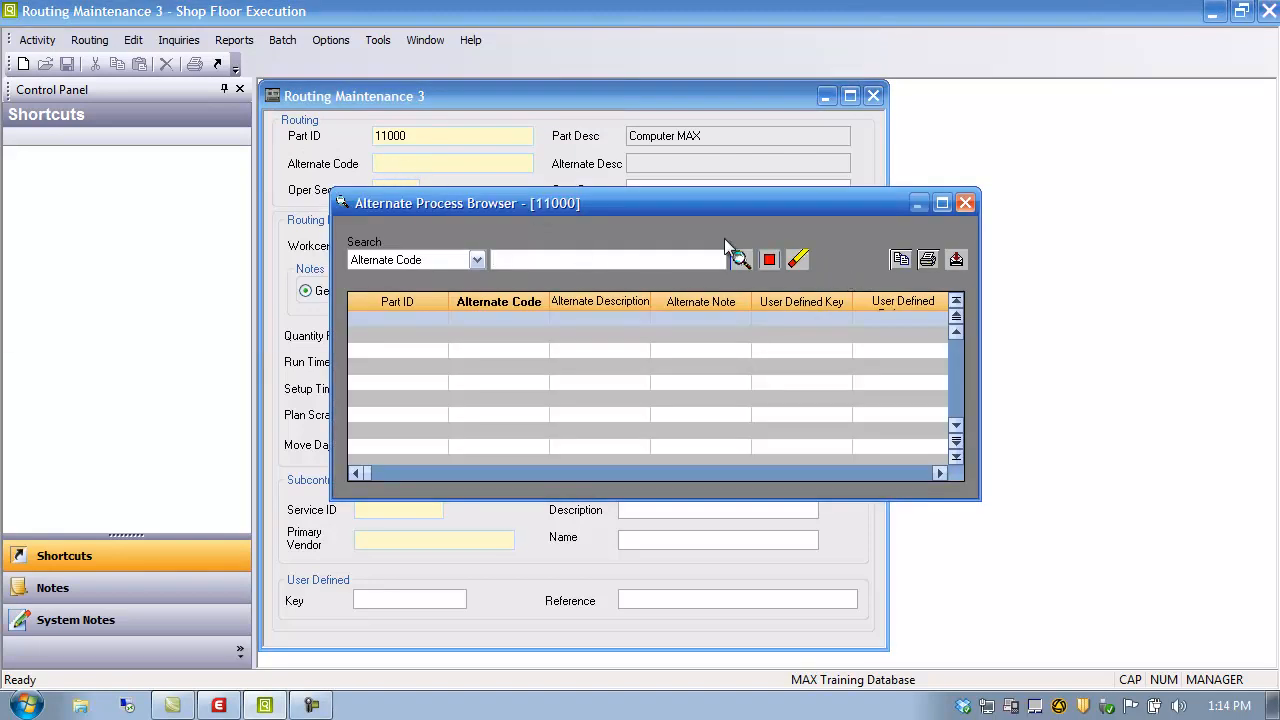
click(741, 259)
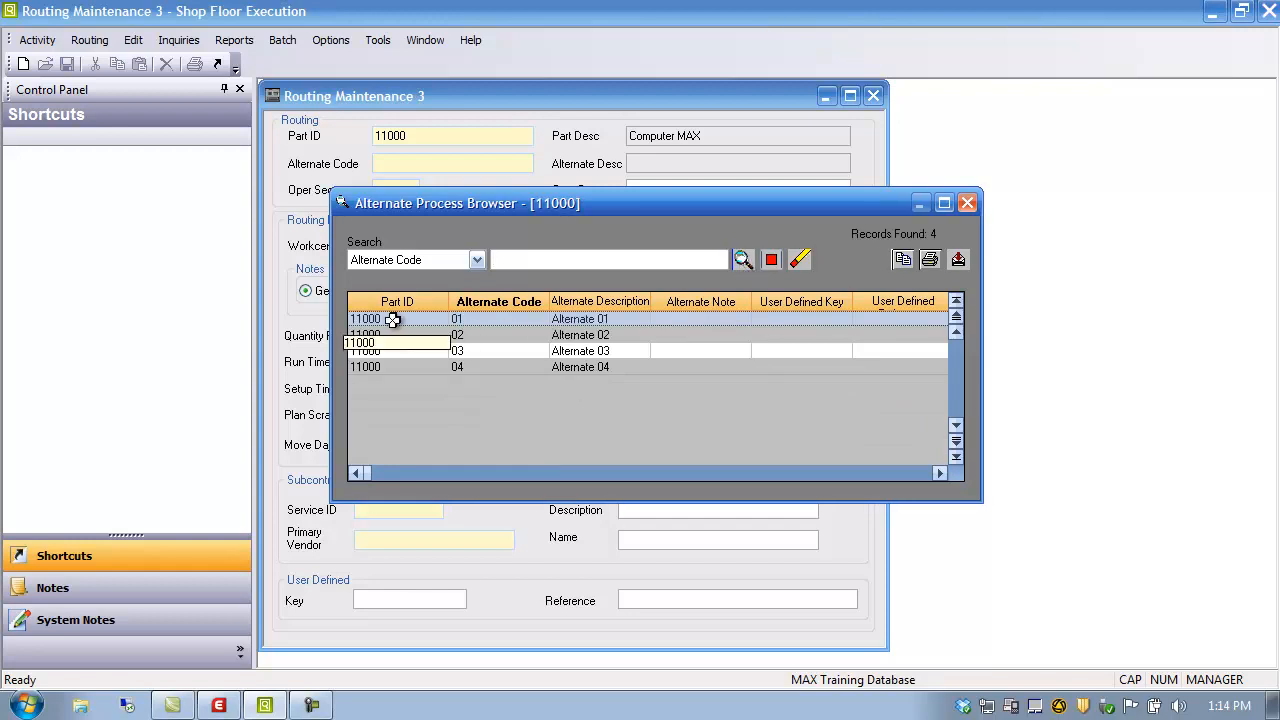
- Filter the alternate processes by Part ID 11000 and pick alternate code 01
click(478, 260)
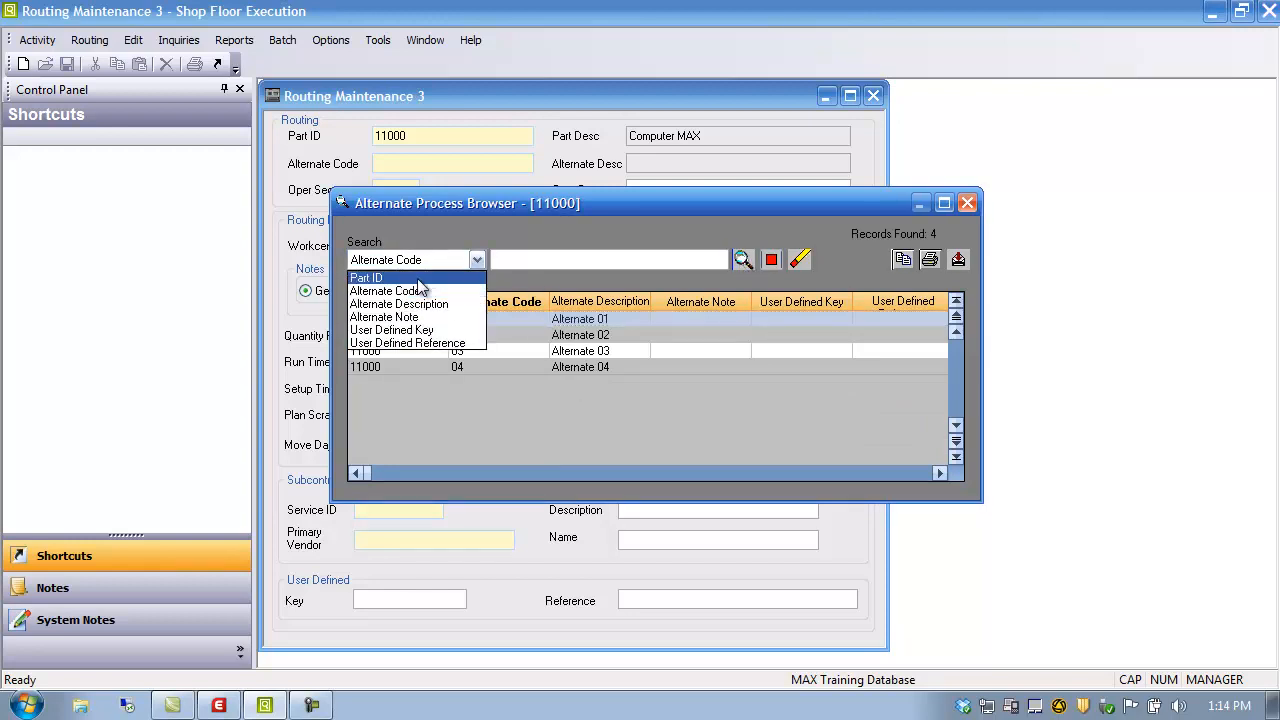
click(375, 277)
click(552, 259)
text(11000)
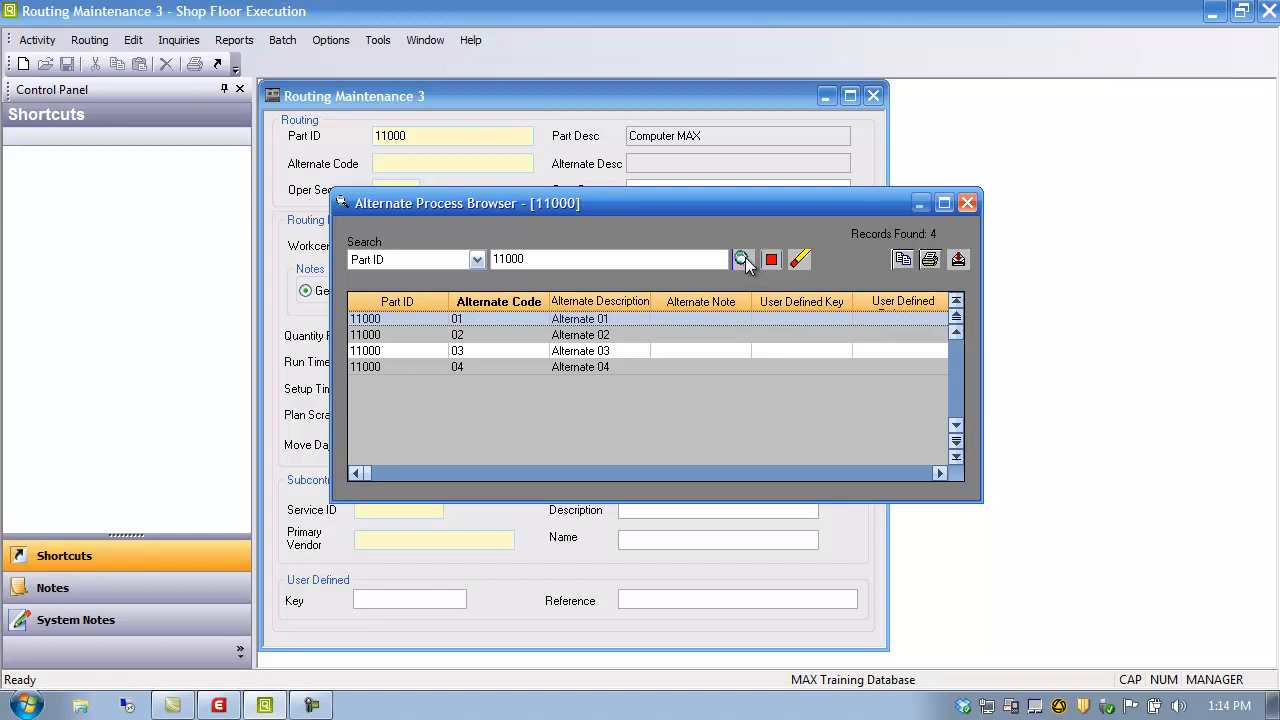
drag(398, 318, 383, 319)
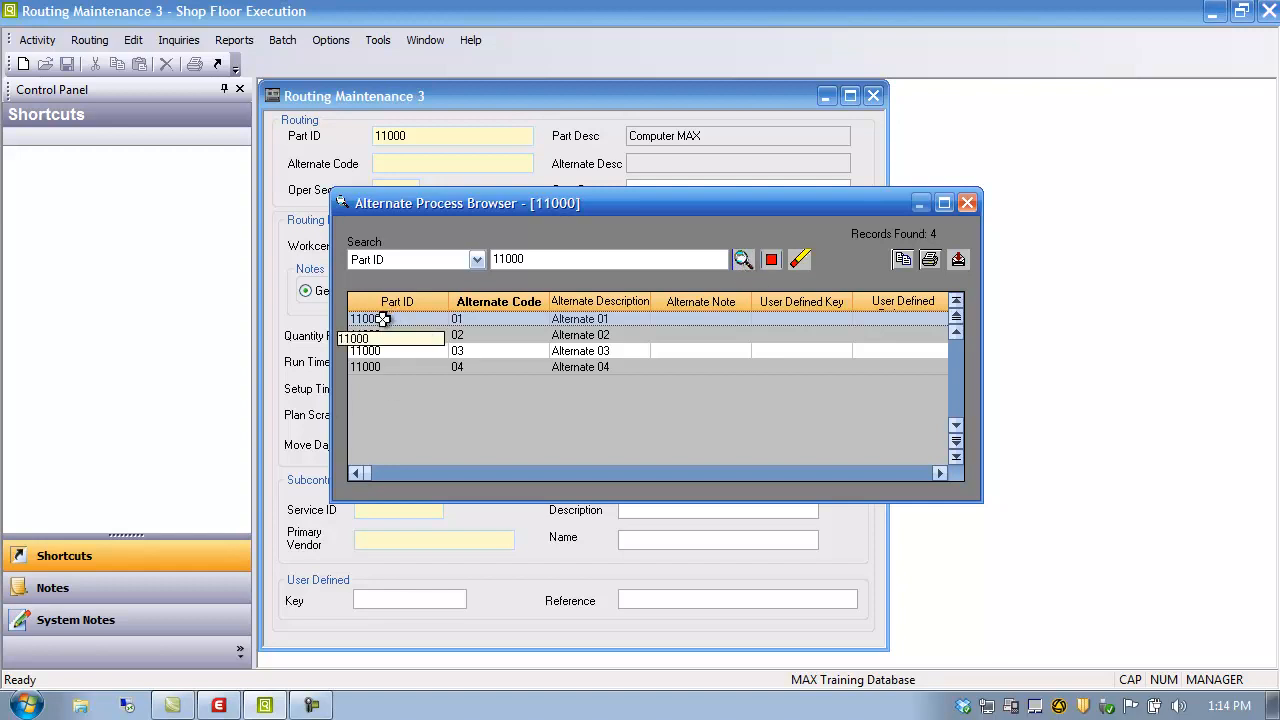
double_click(383, 319)
- List the routing operations from the Oper Seq field in the Part Routing Browser, review them and close the browser
click(389, 189)
double_click(383, 186)
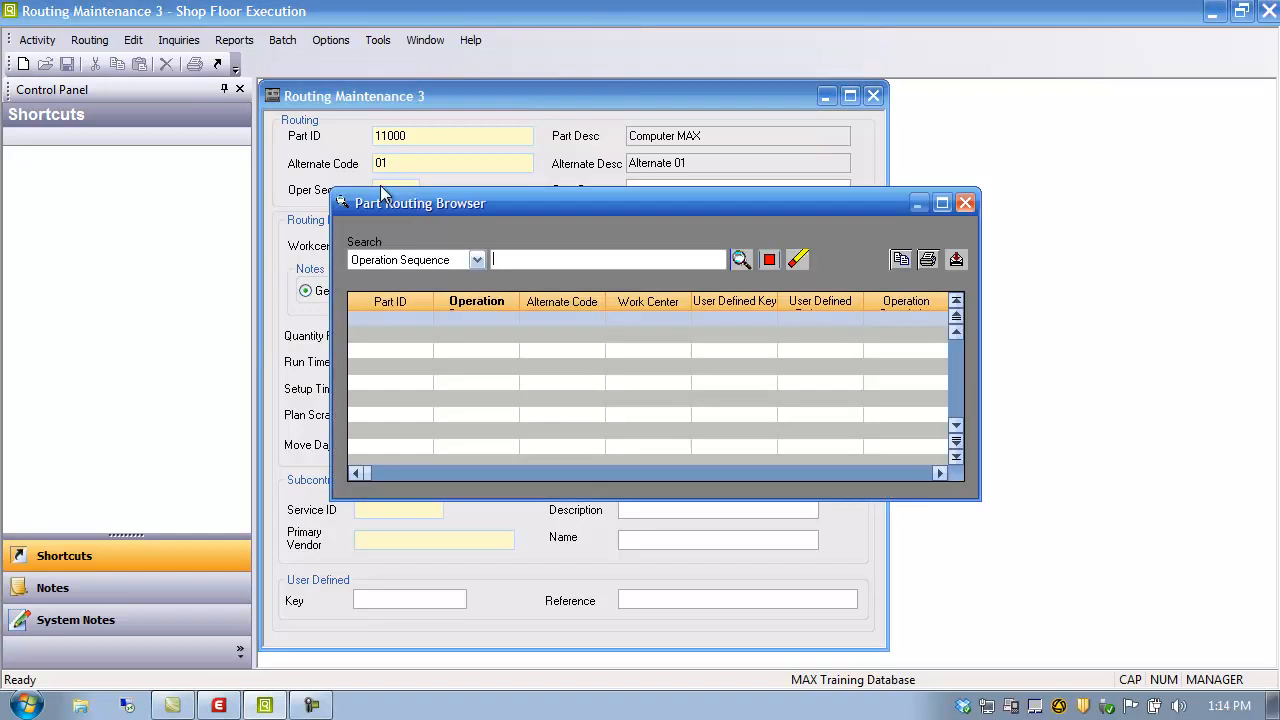
click(741, 260)
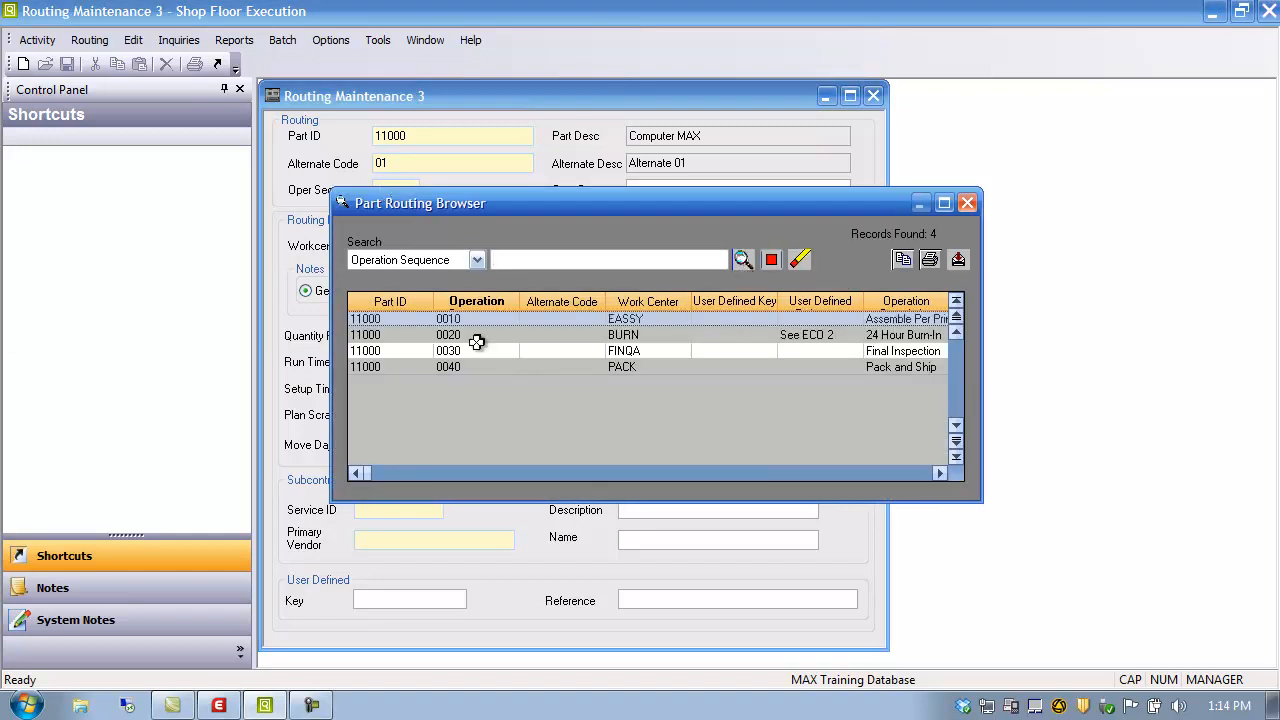
click(967, 203)
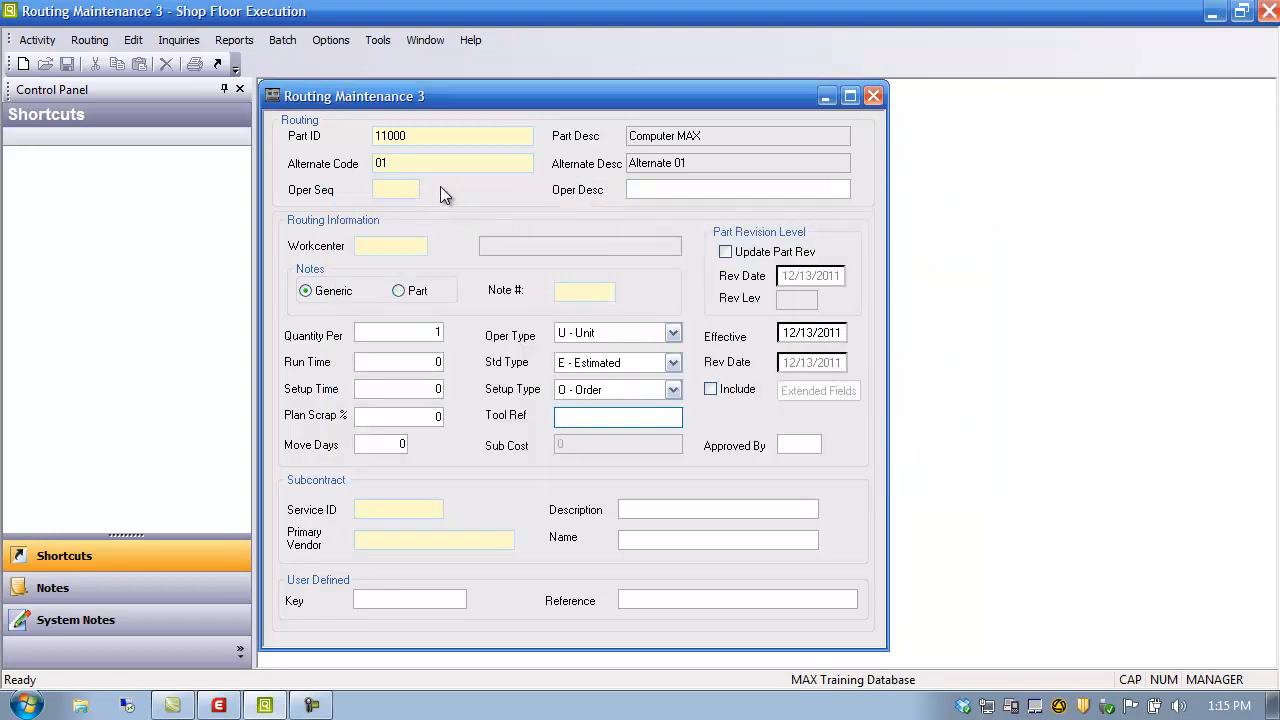
- Set the Alternate Code to 02 and the Oper Seq to 0100
click(418, 161)
key(BackSpace)
text(2)
click(398, 190)
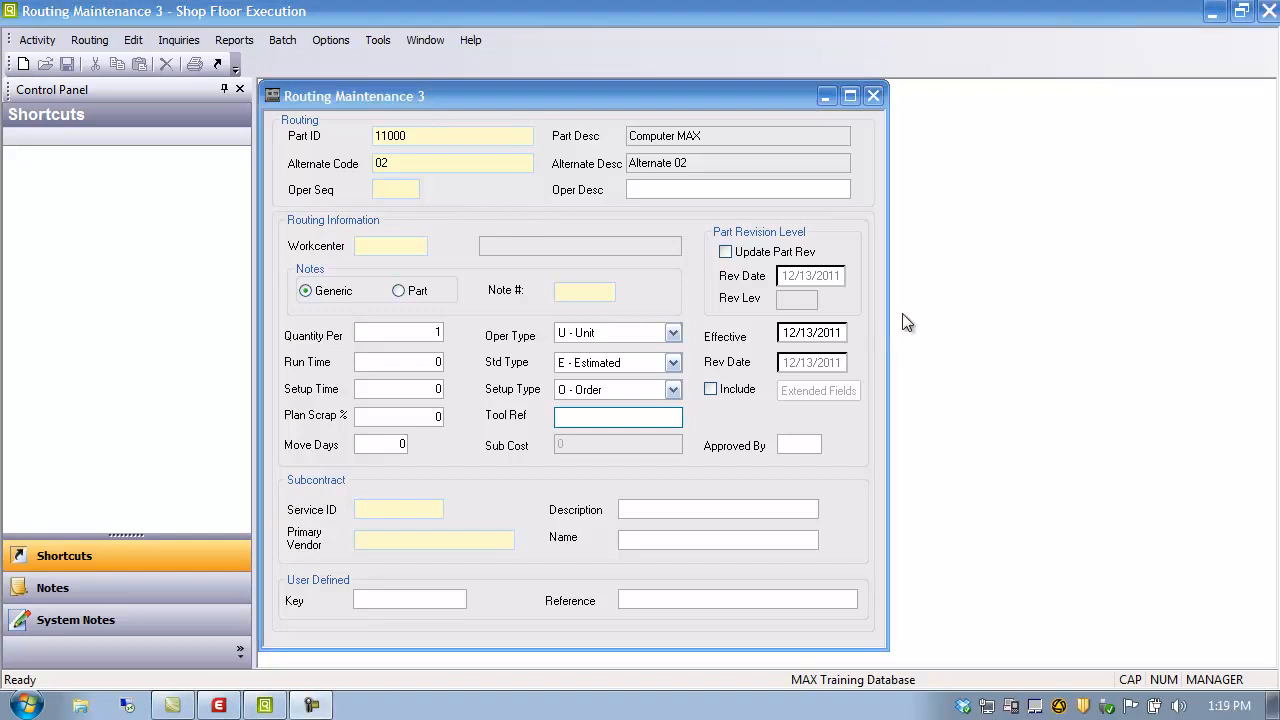
click(398, 192)
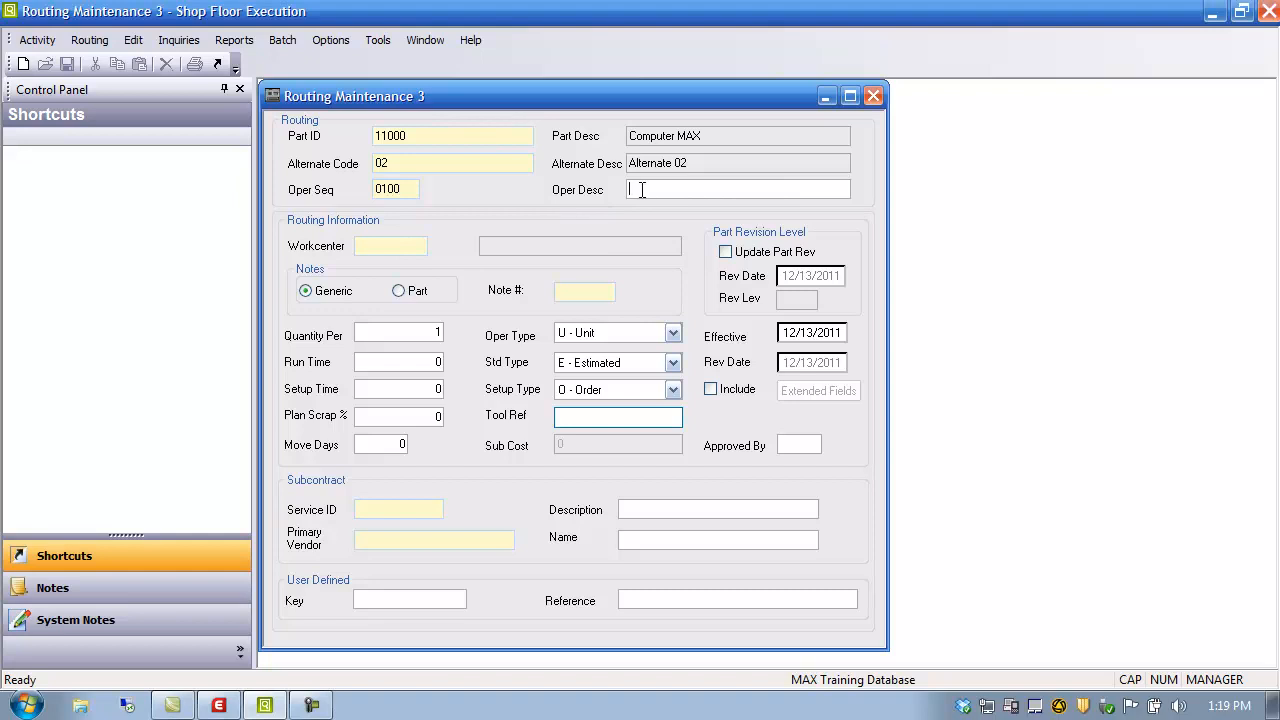
- Check the existing operation sequences in the Part Routing Browser with the search value cleared, and close it
double_click(401, 192)
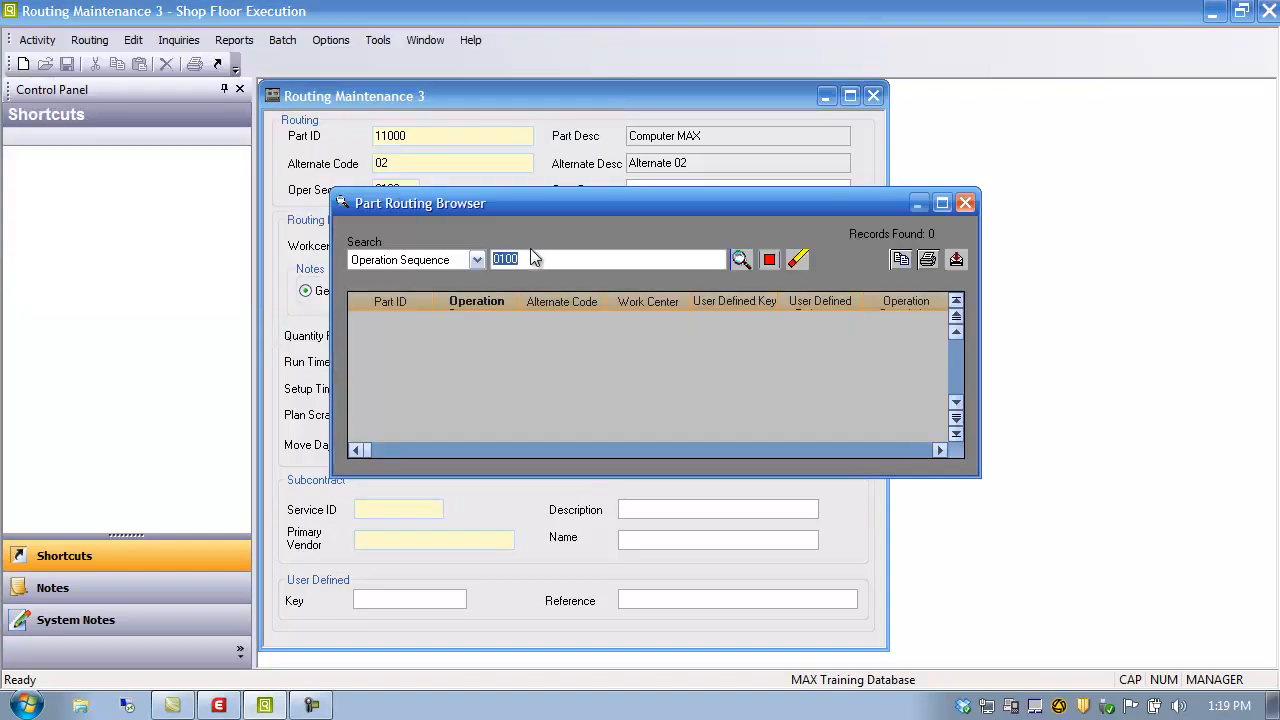
key(Delete)
click(741, 259)
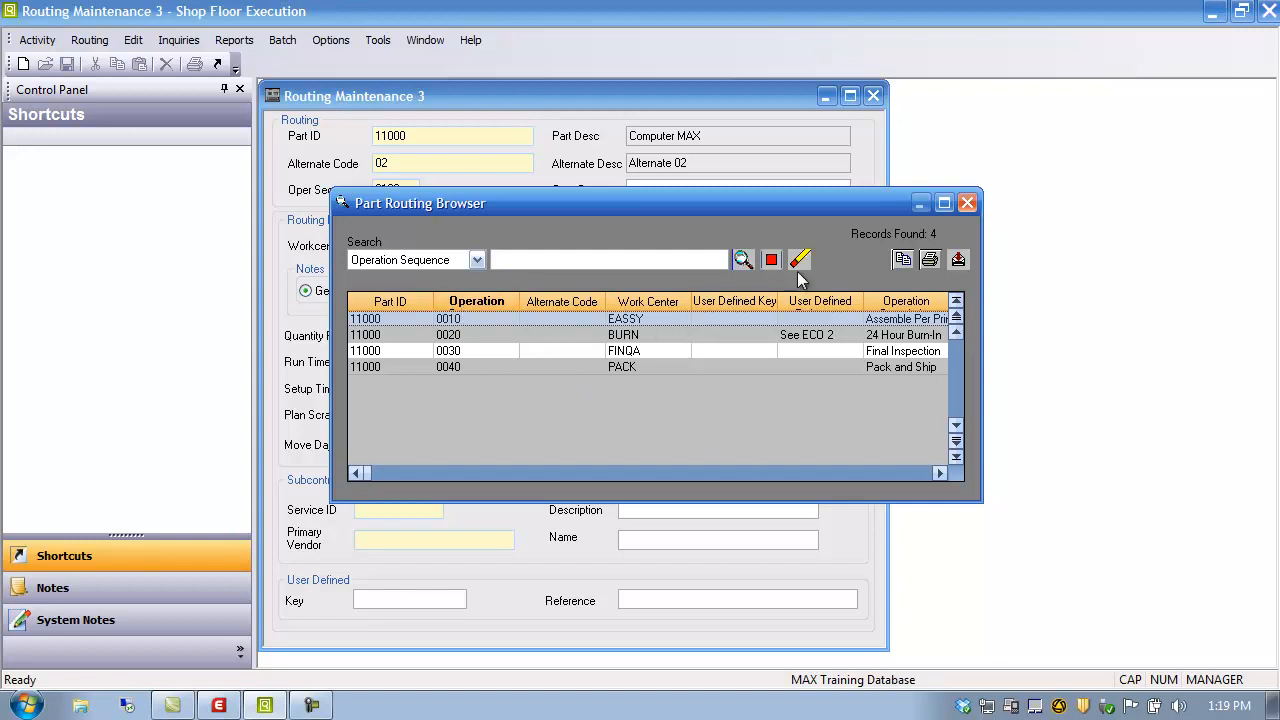
click(967, 203)
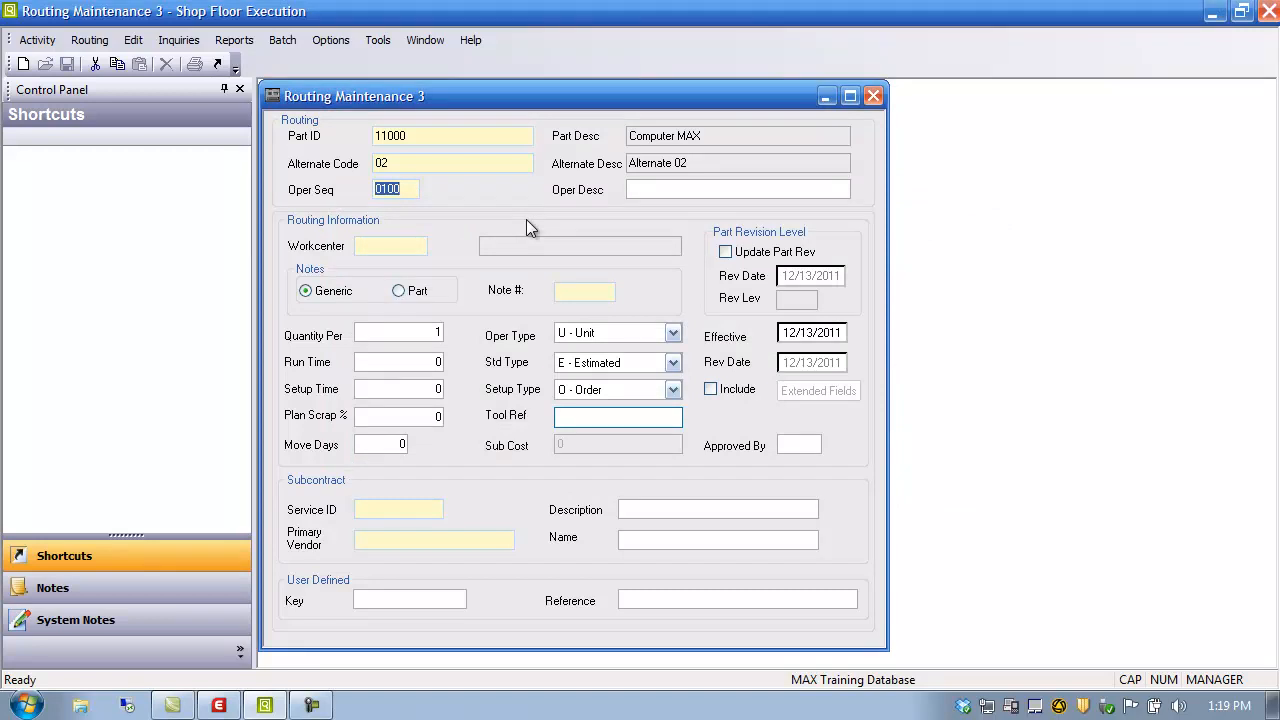
- Enter Assemble as the operation description and choose EASSY as the workcenter
click(395, 189)
key(Tab)
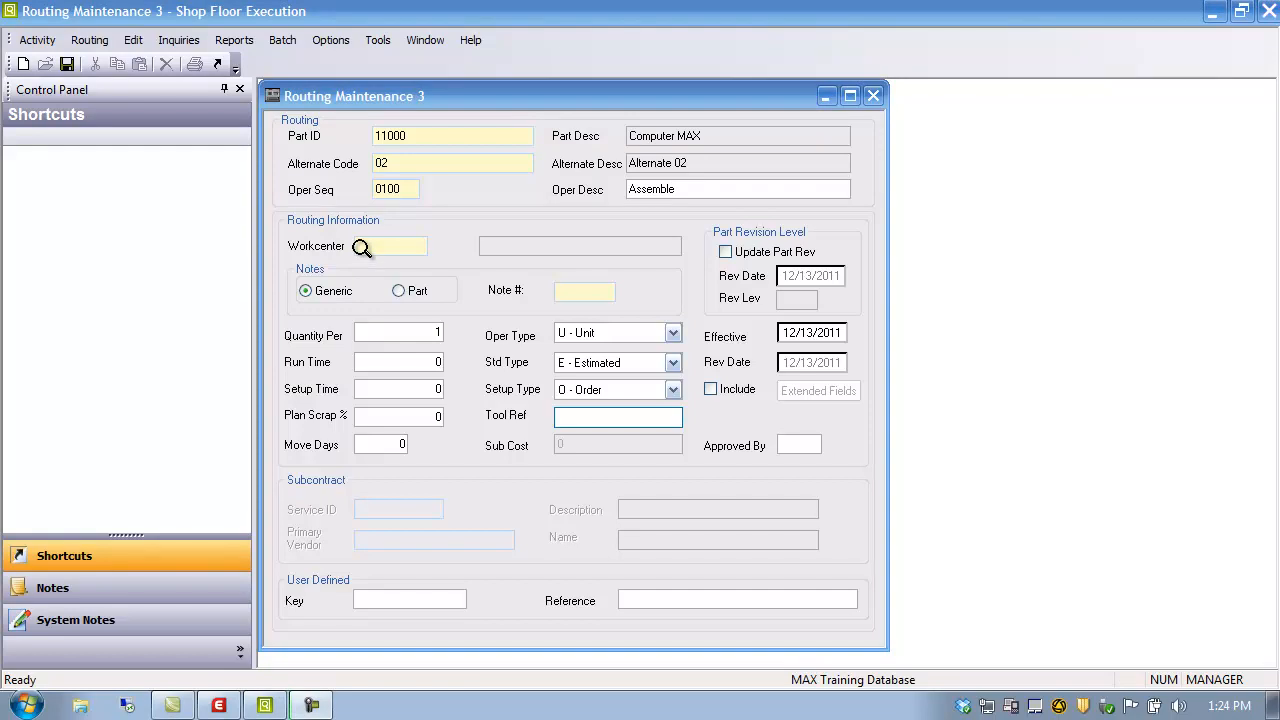
double_click(362, 247)
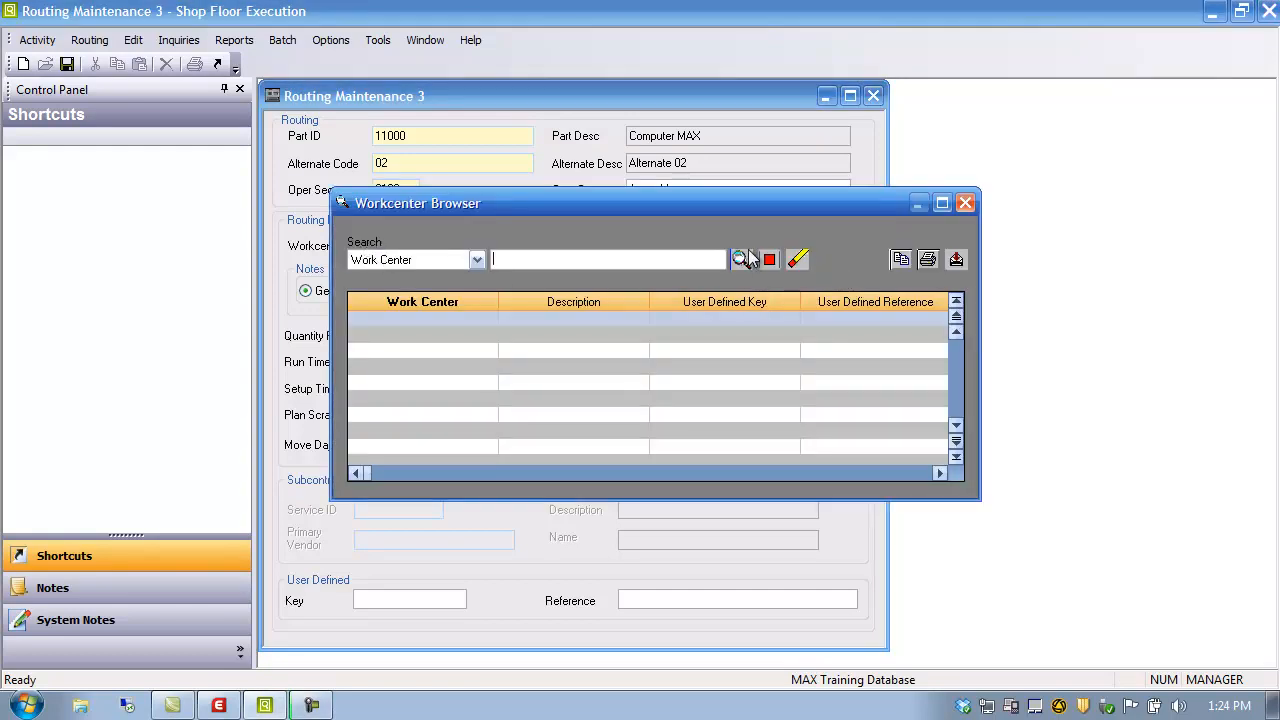
click(741, 260)
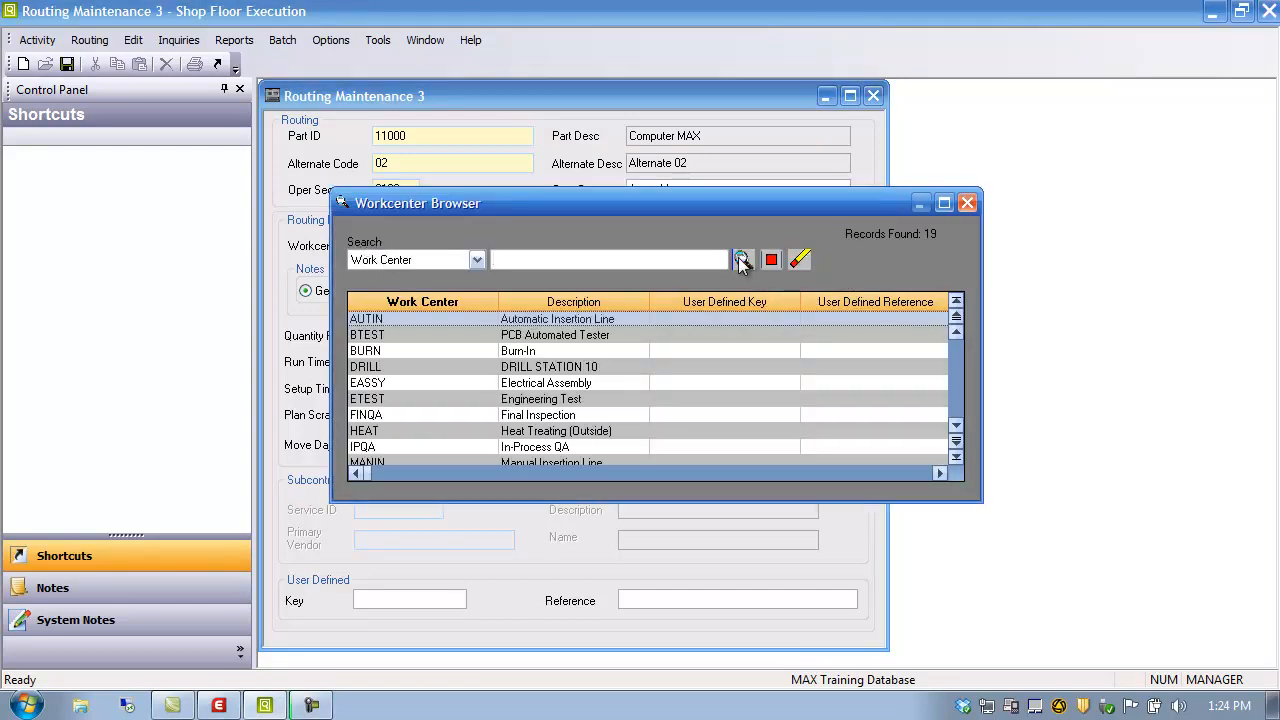
double_click(368, 382)
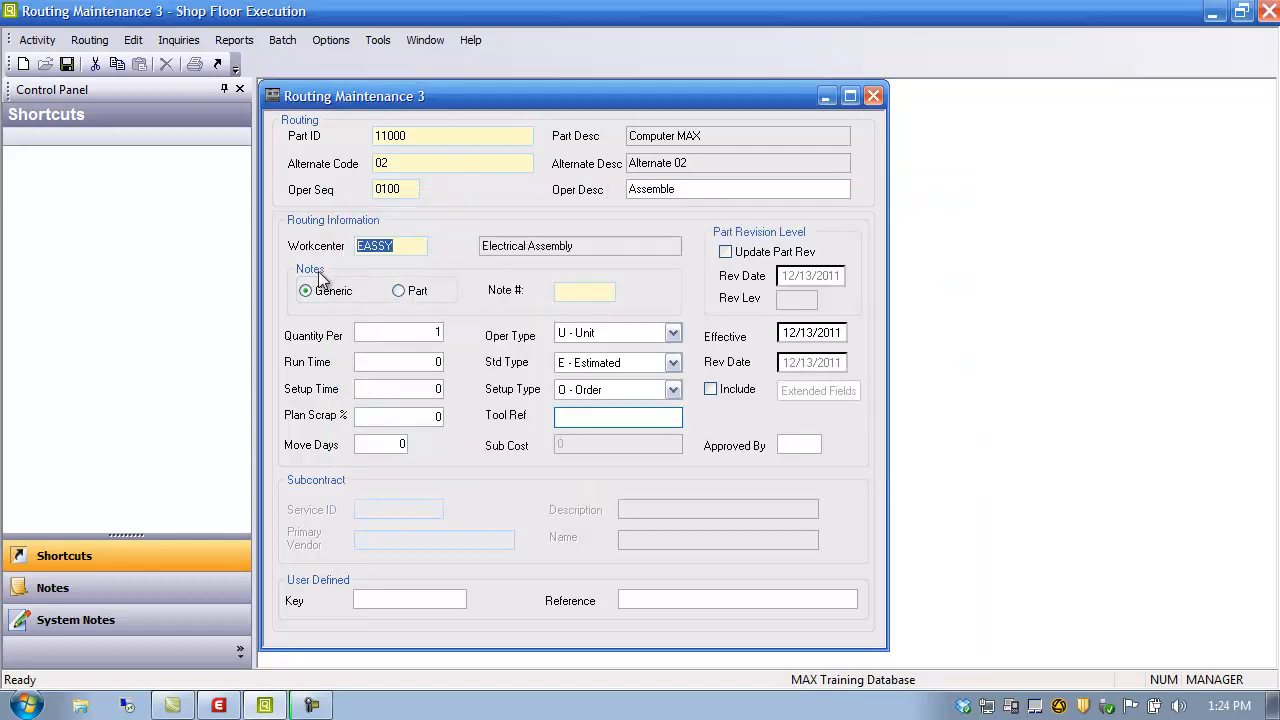
- Try both note types, list the generic notes from the Note # field, widen their Note column, and close the browser
click(398, 291)
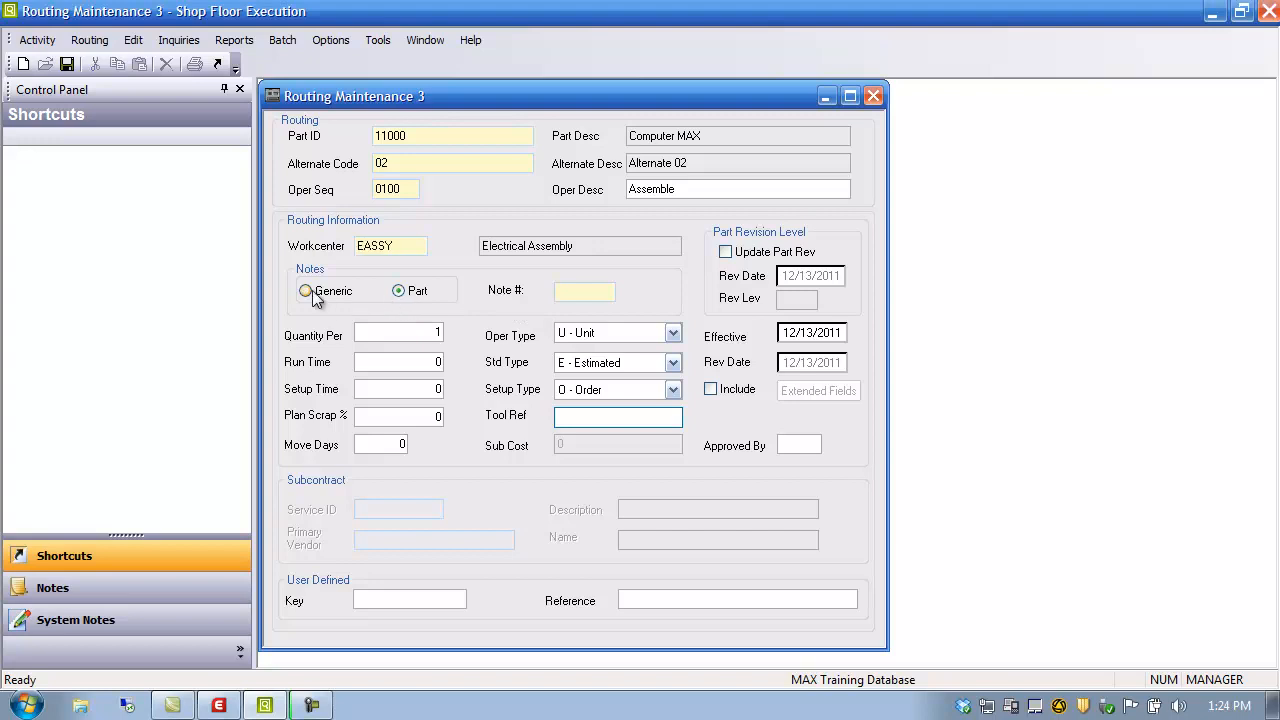
click(574, 292)
double_click(565, 290)
click(741, 257)
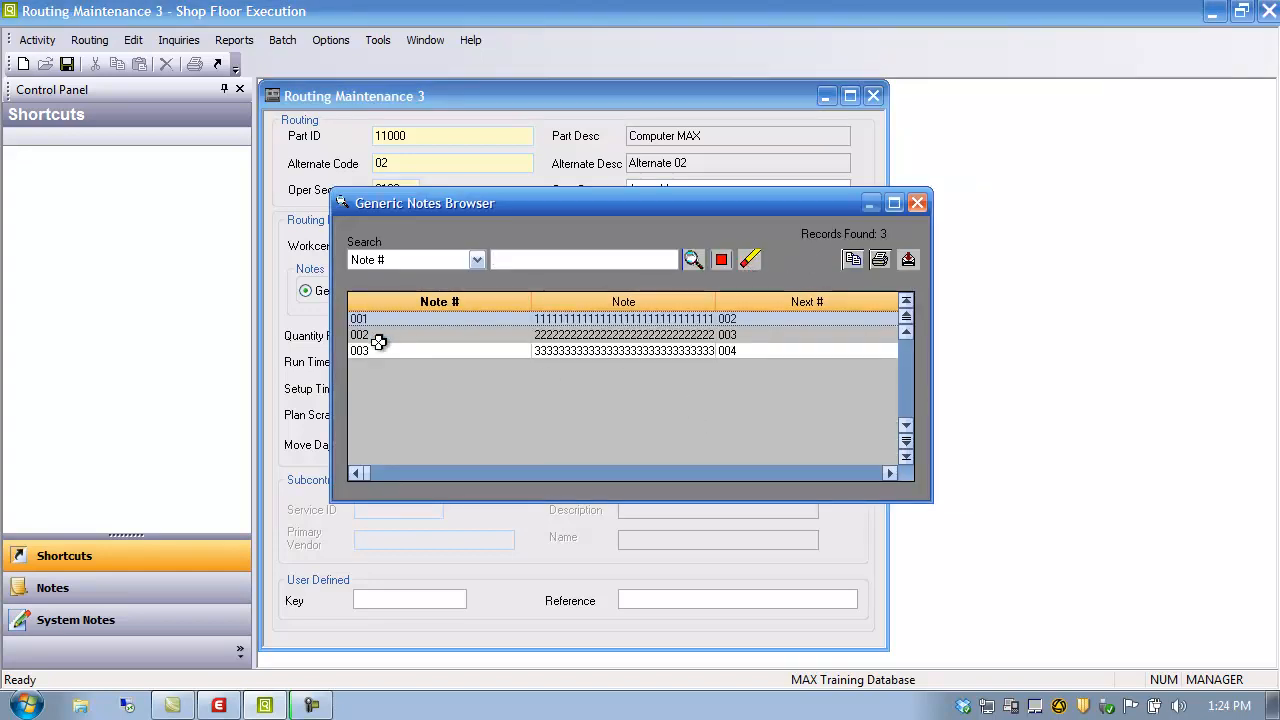
drag(716, 300, 775, 300)
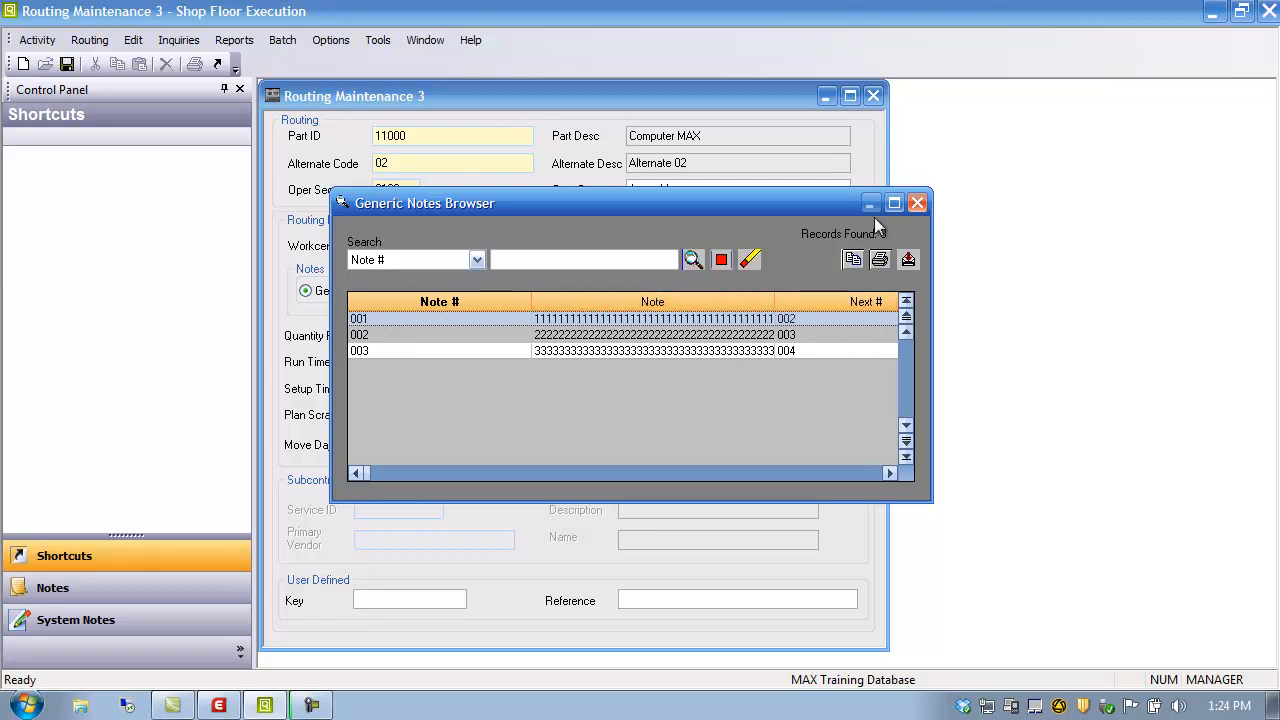
click(918, 203)
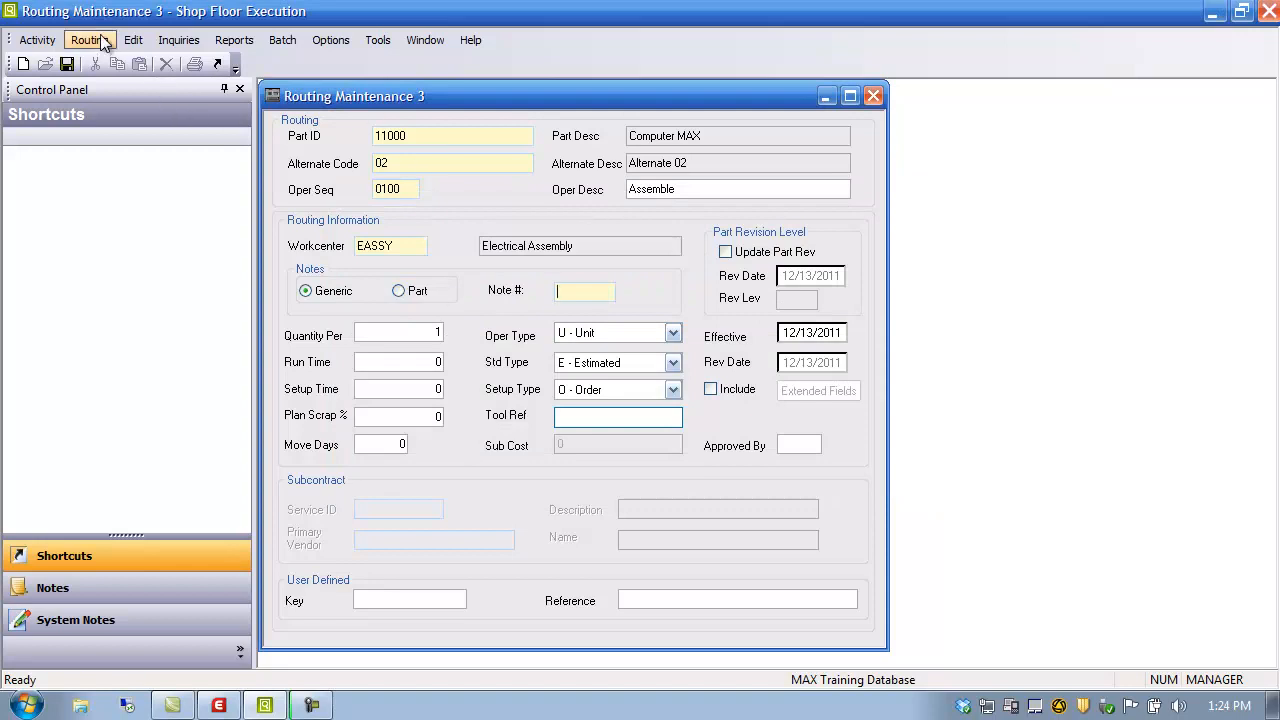
- Open Routing Notes, compare the generic and part note views, and select part 11000 for the part notes
click(51, 43)
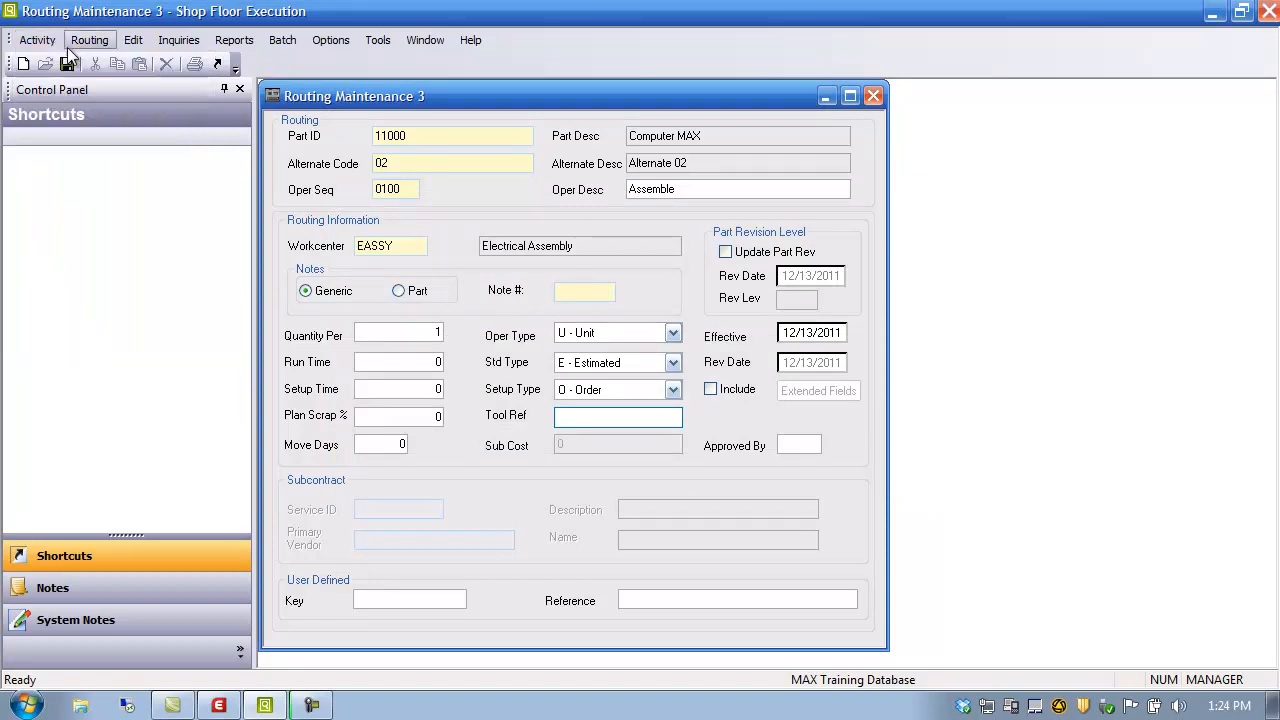
mouse_move(36, 40)
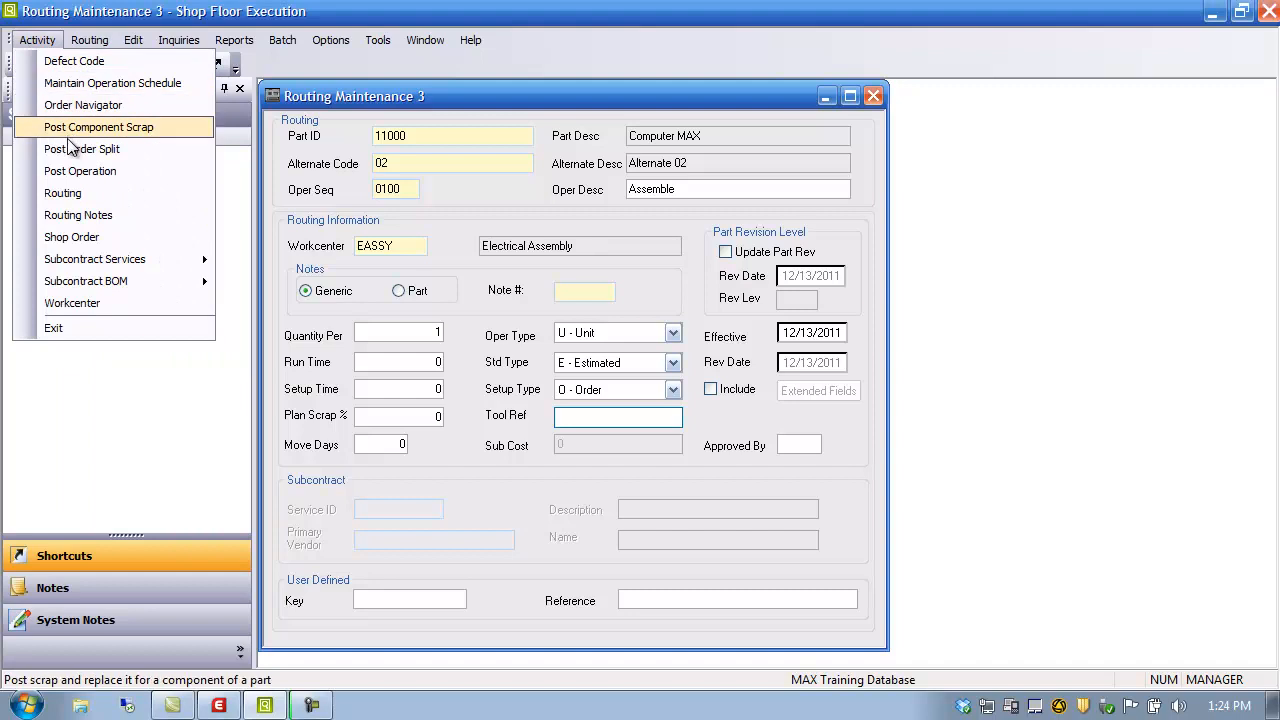
click(80, 215)
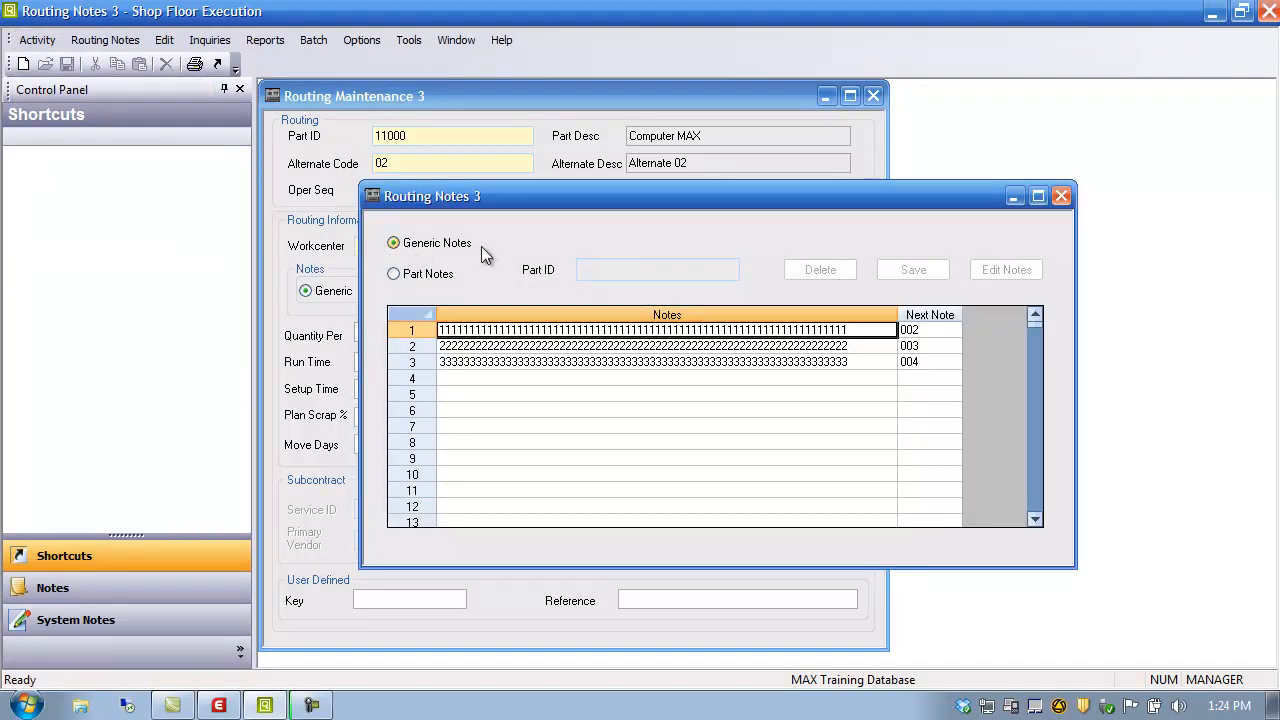
click(434, 278)
click(430, 249)
click(428, 273)
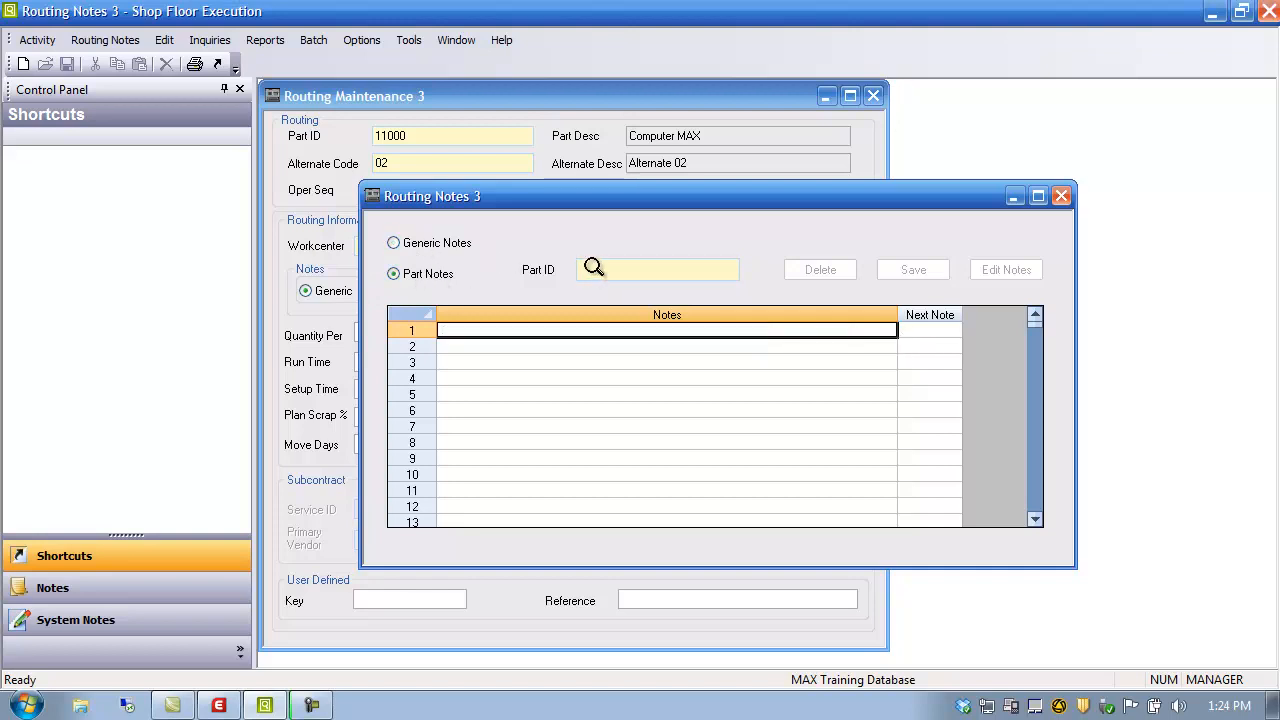
click(595, 268)
click(740, 260)
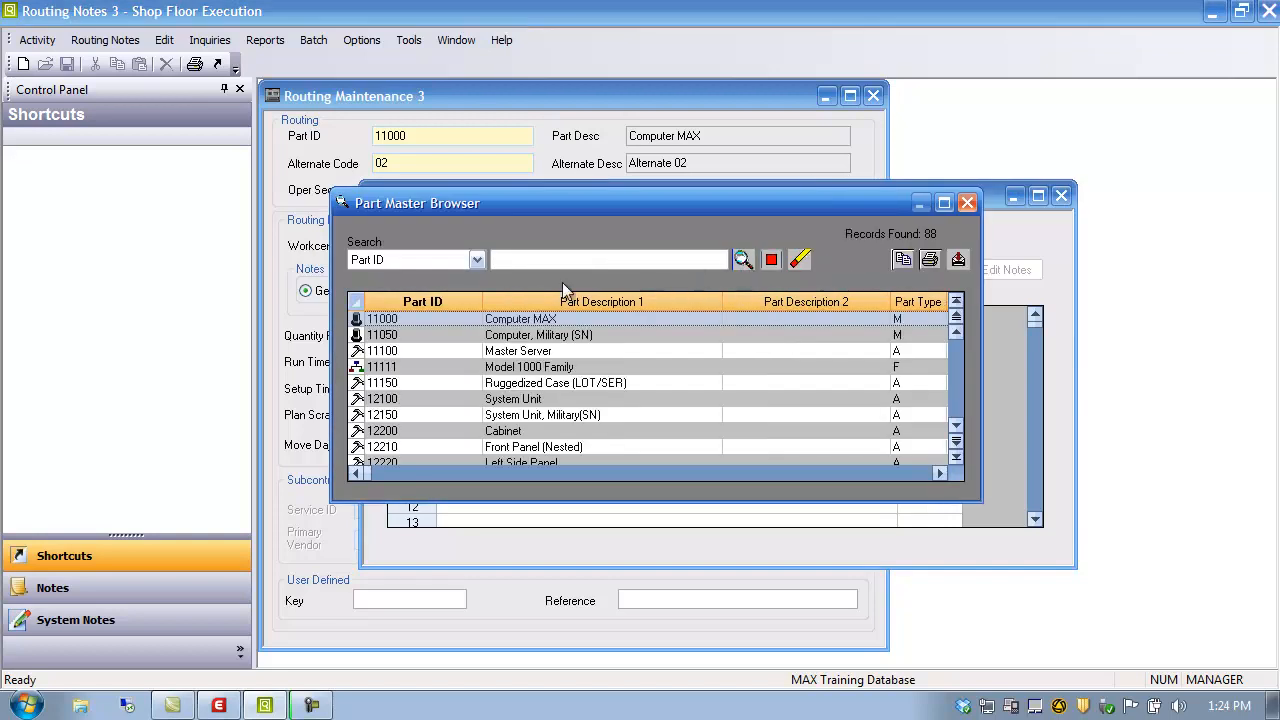
double_click(399, 318)
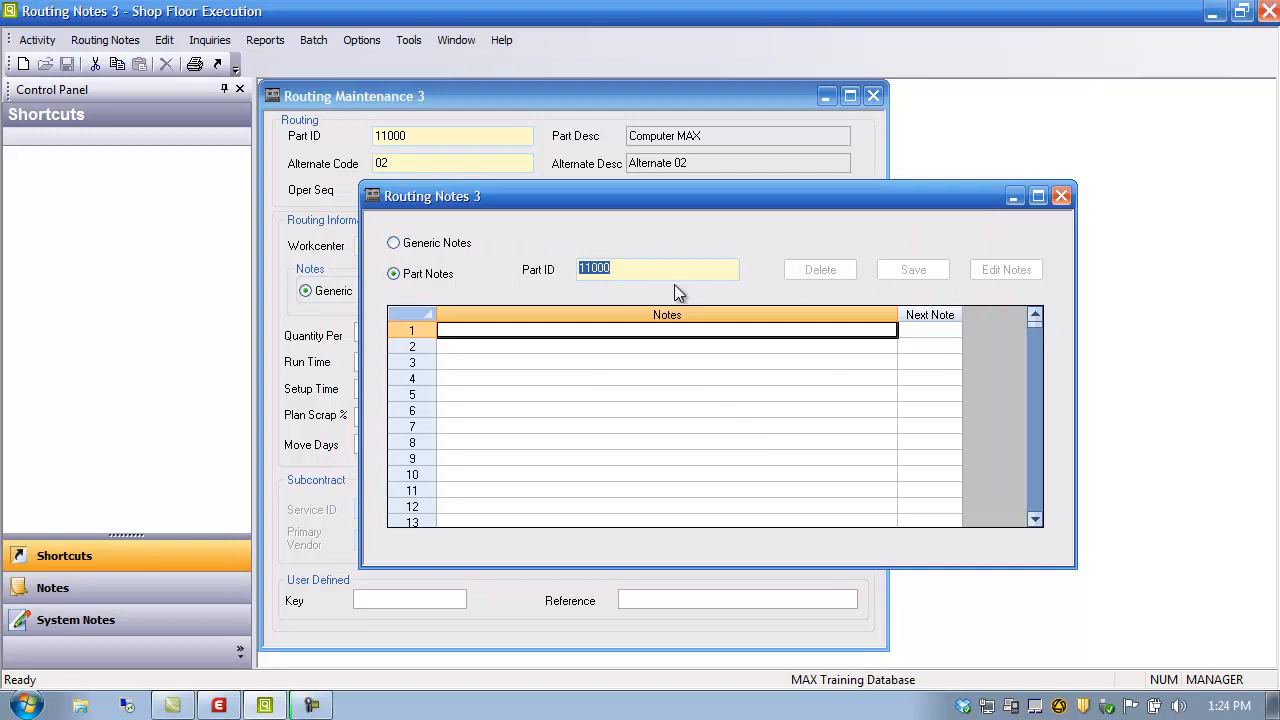
- Enter "Assemble Per Instruction XYZ" as the first part note and save it
click(503, 331)
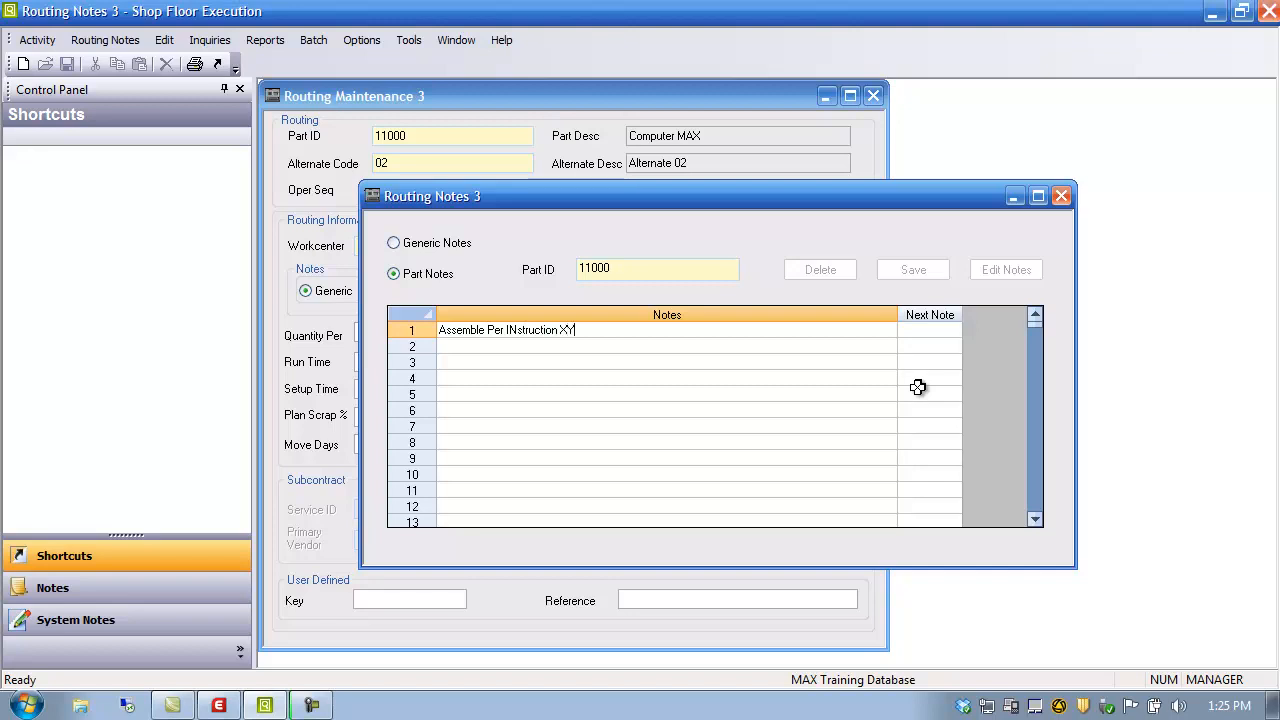
click(508, 330)
key(Delete)
text(n)
click(592, 346)
click(913, 270)
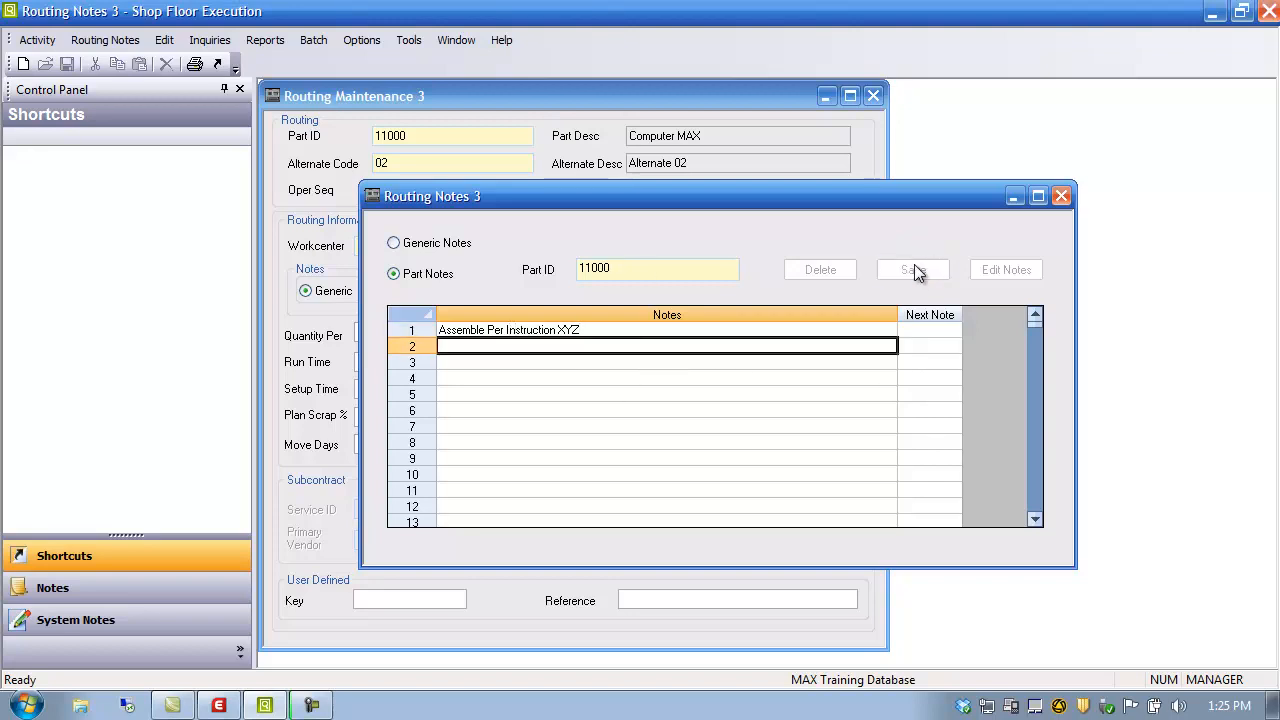
- Close Routing Notes, set the operation's note type to Part, and choose note 001
click(1062, 196)
click(410, 293)
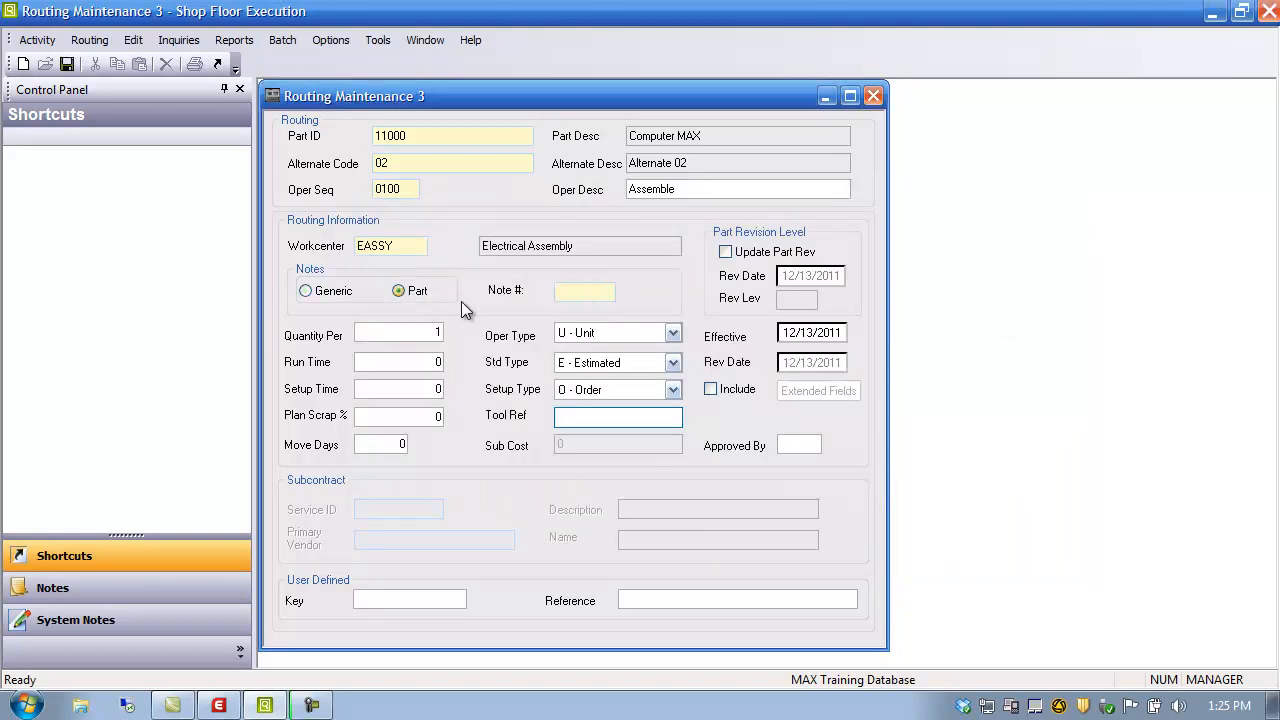
click(565, 292)
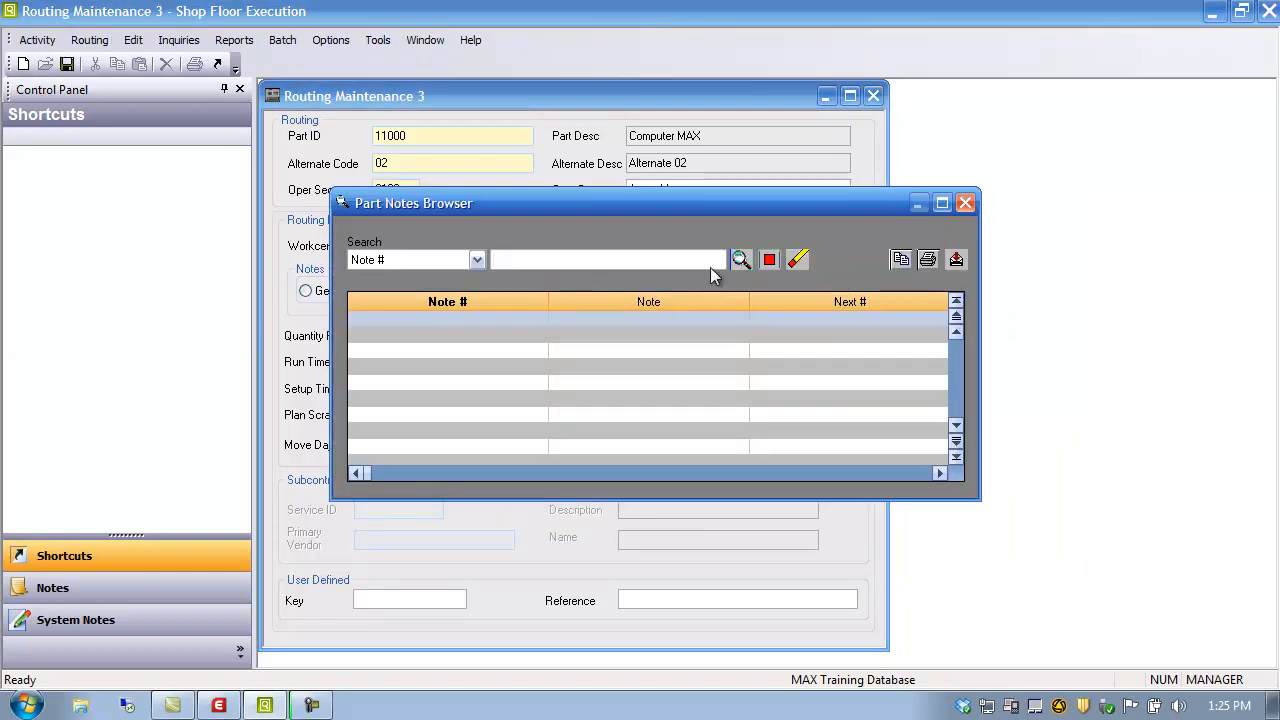
click(737, 259)
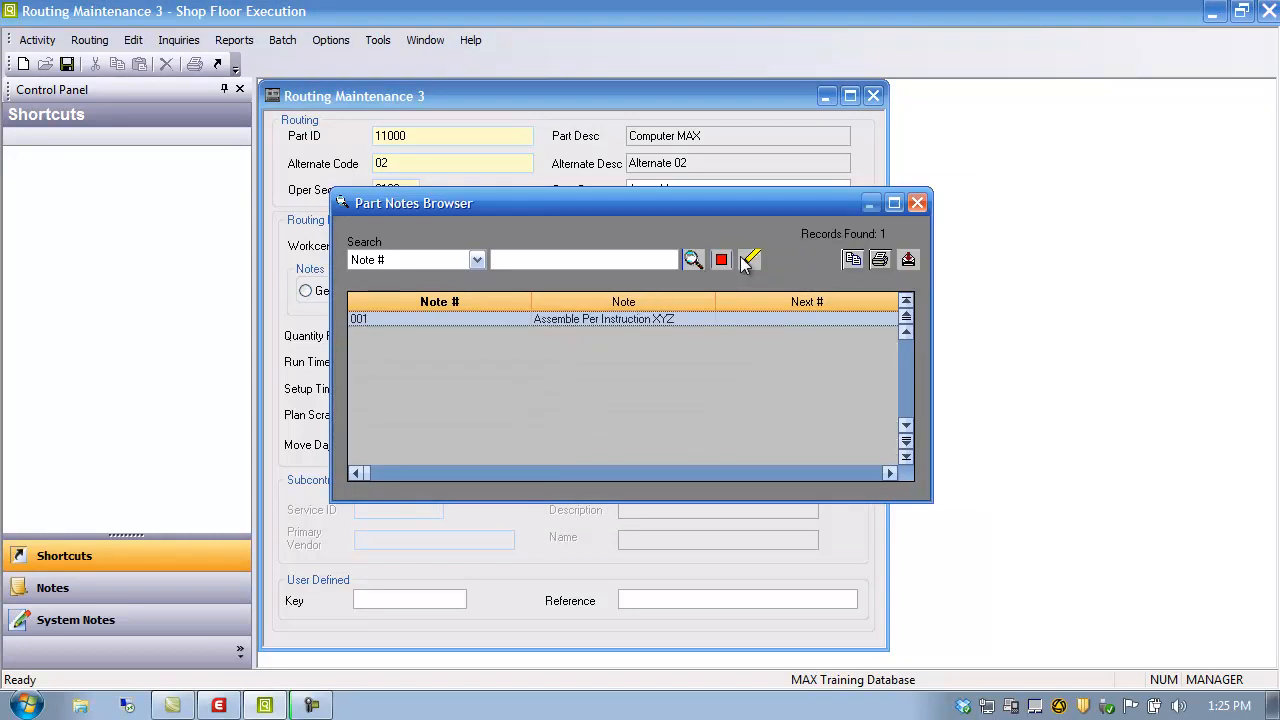
double_click(490, 318)
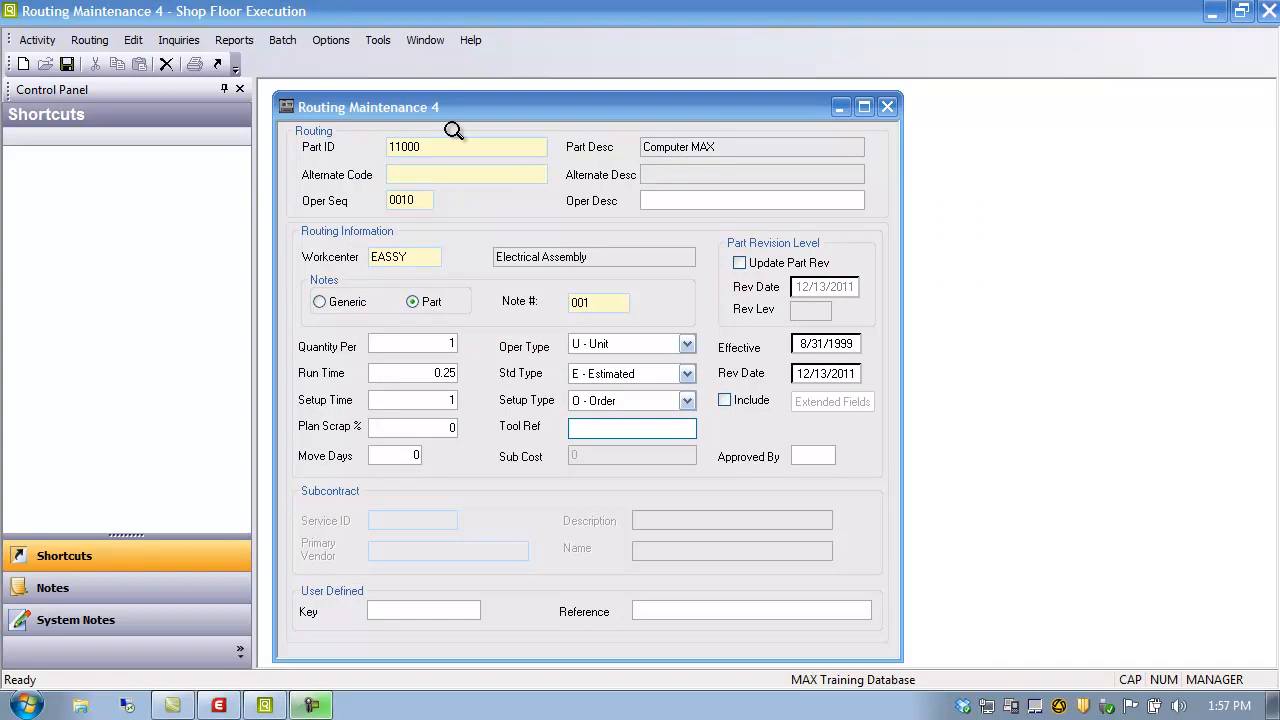
drag(446, 104, 436, 97)
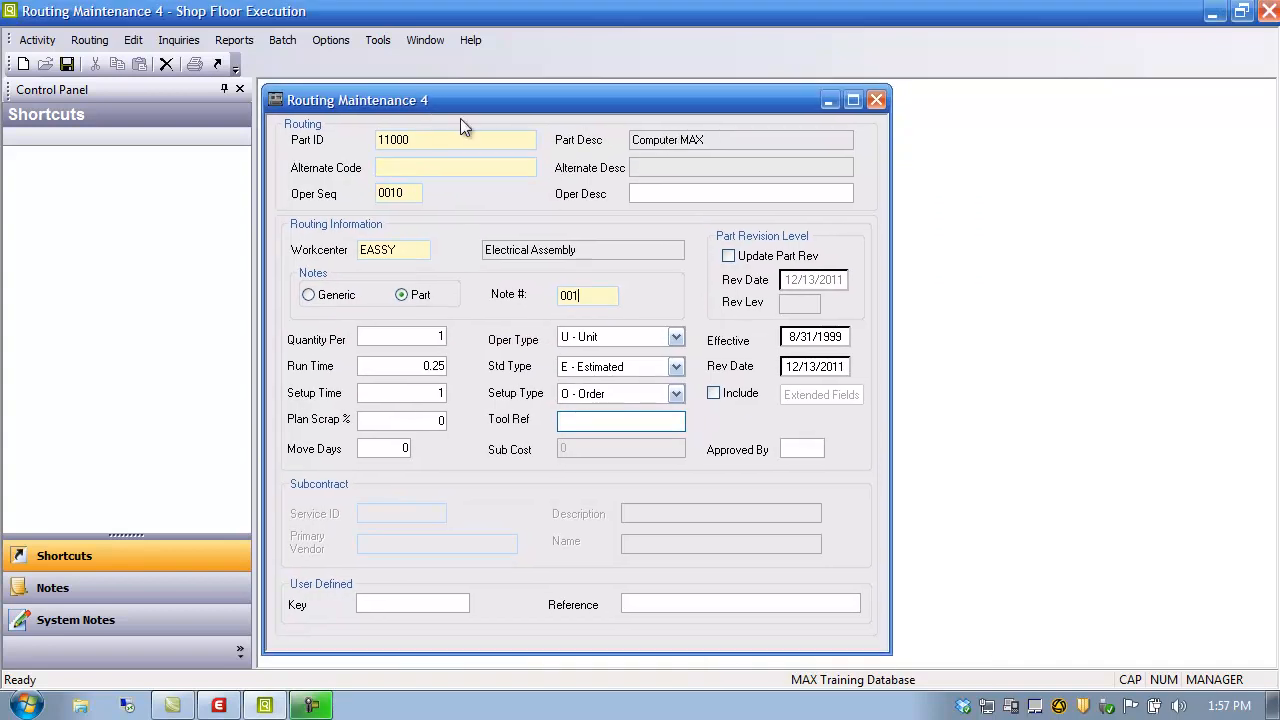
- List all part notes from the operation's Note # field to see how they are chained, and close the browser
double_click(586, 297)
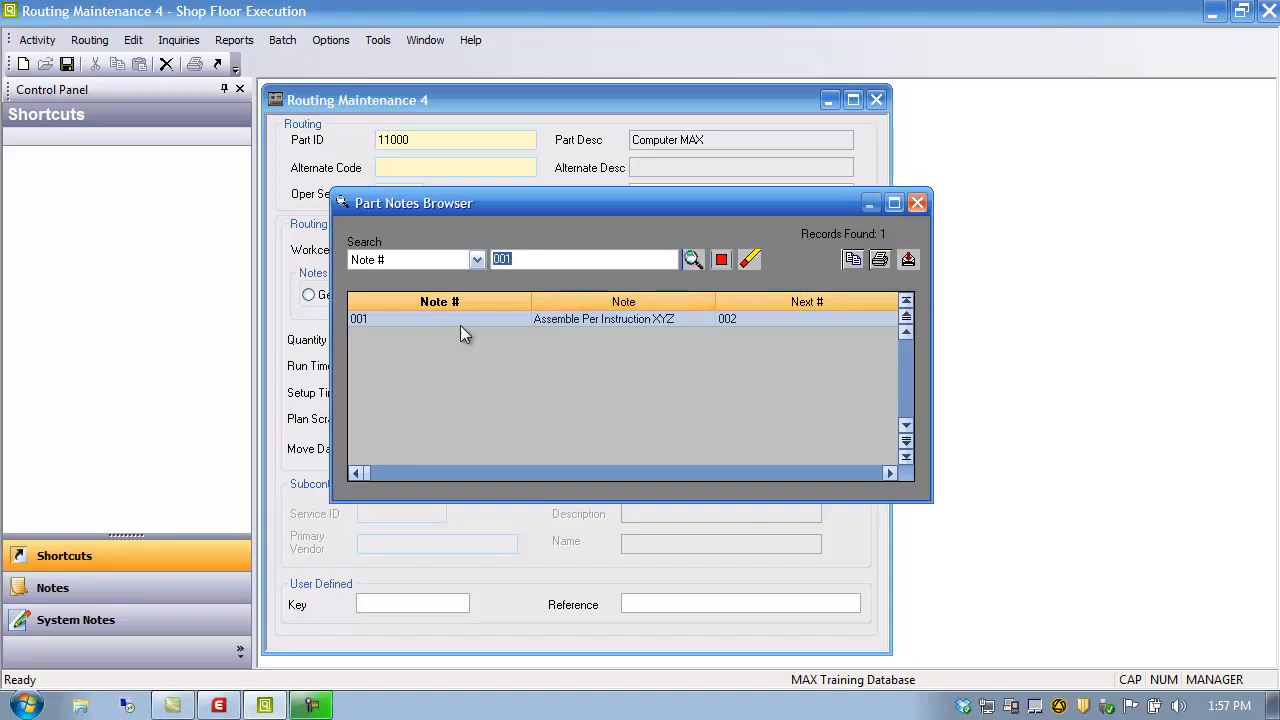
key(BackSpace)
click(693, 260)
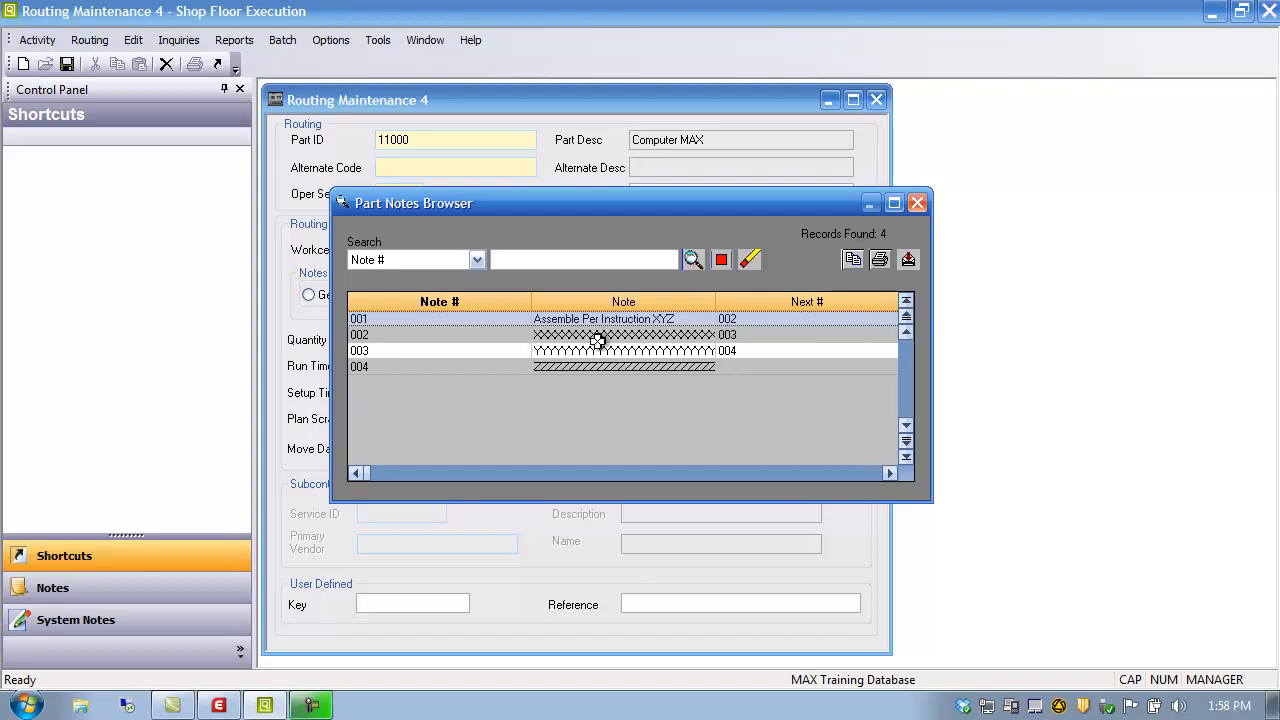
click(917, 203)
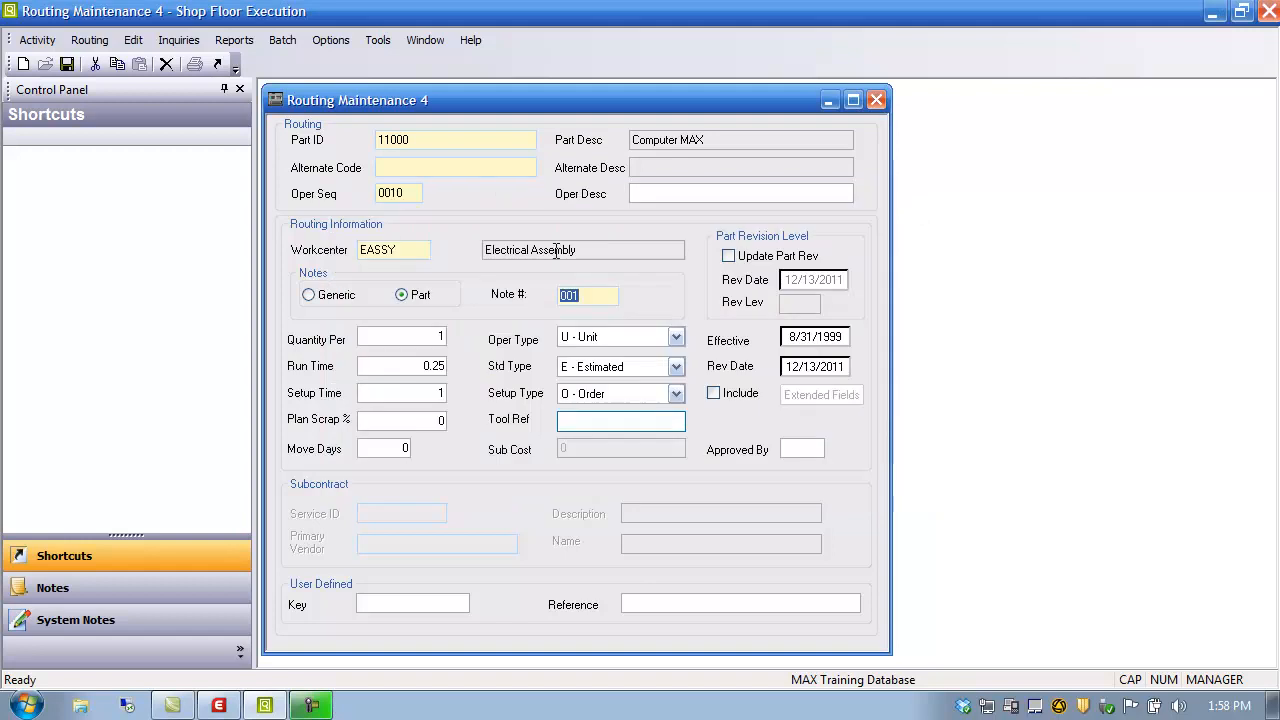
- Reopen the part notes list from the Note # field, choose note 001 for operation 0010, and save the routing
click(583, 295)
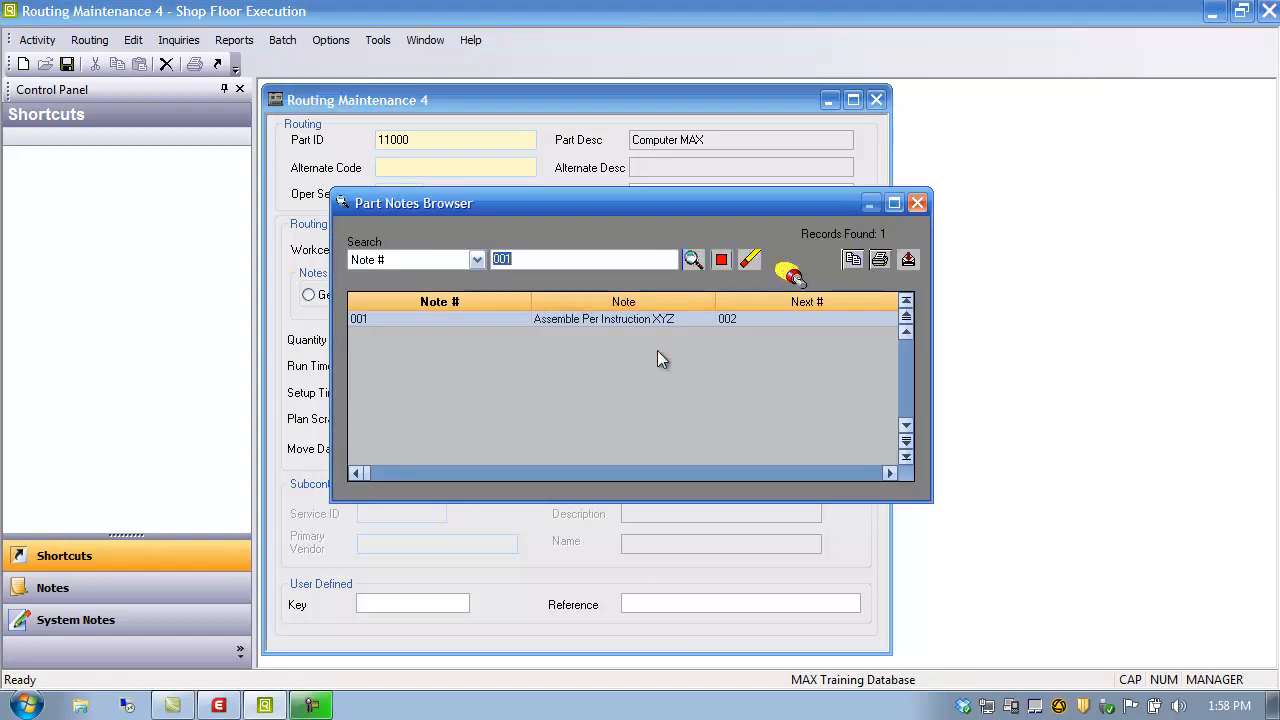
key(BackSpace)
click(694, 259)
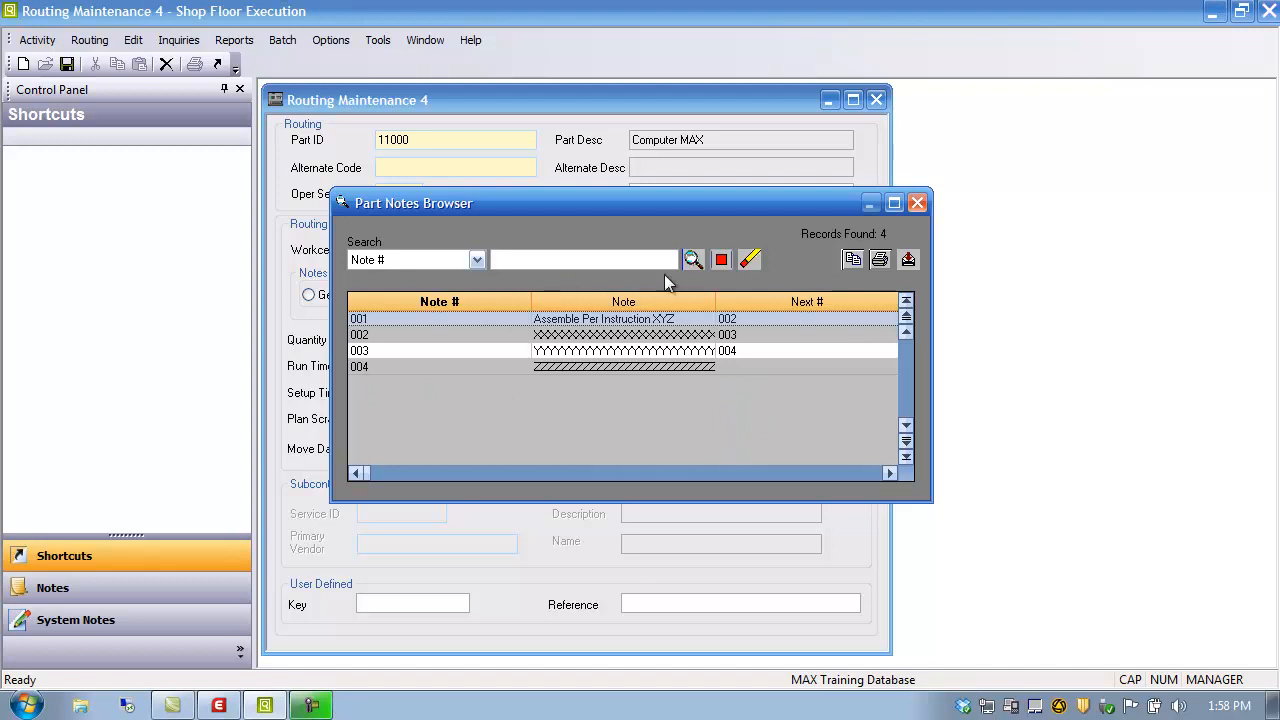
click(548, 258)
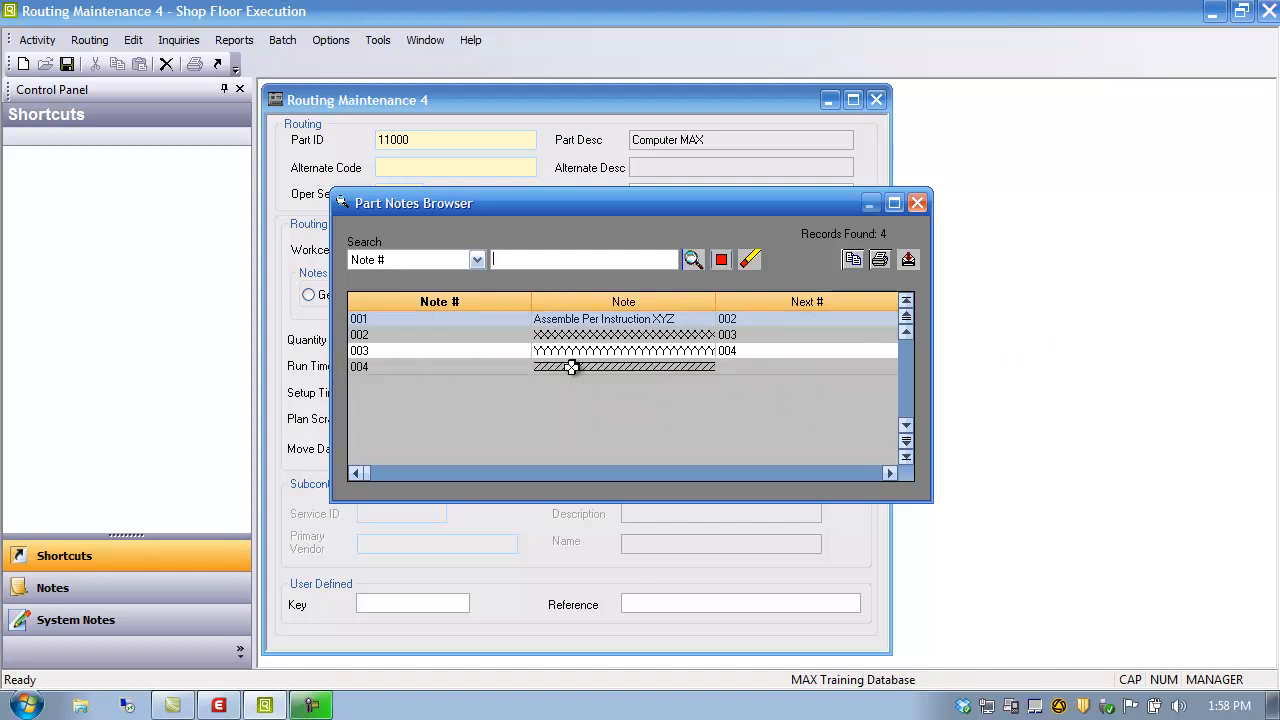
click(385, 351)
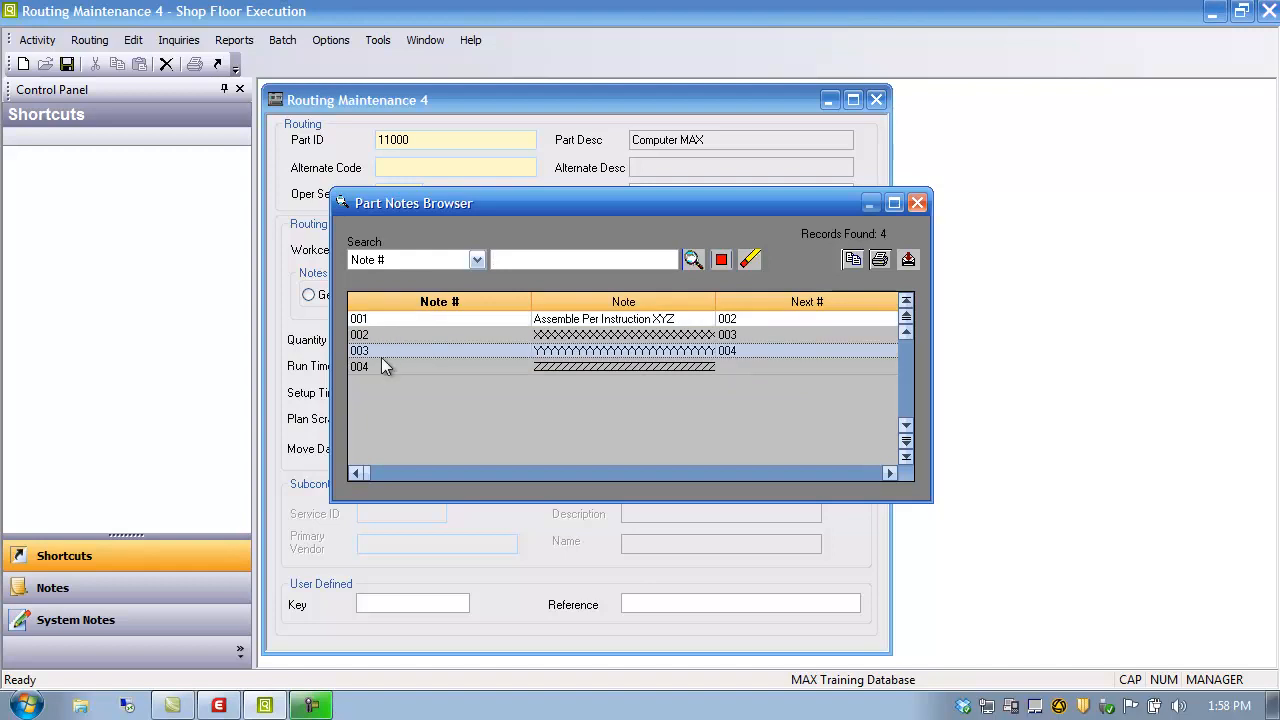
click(692, 260)
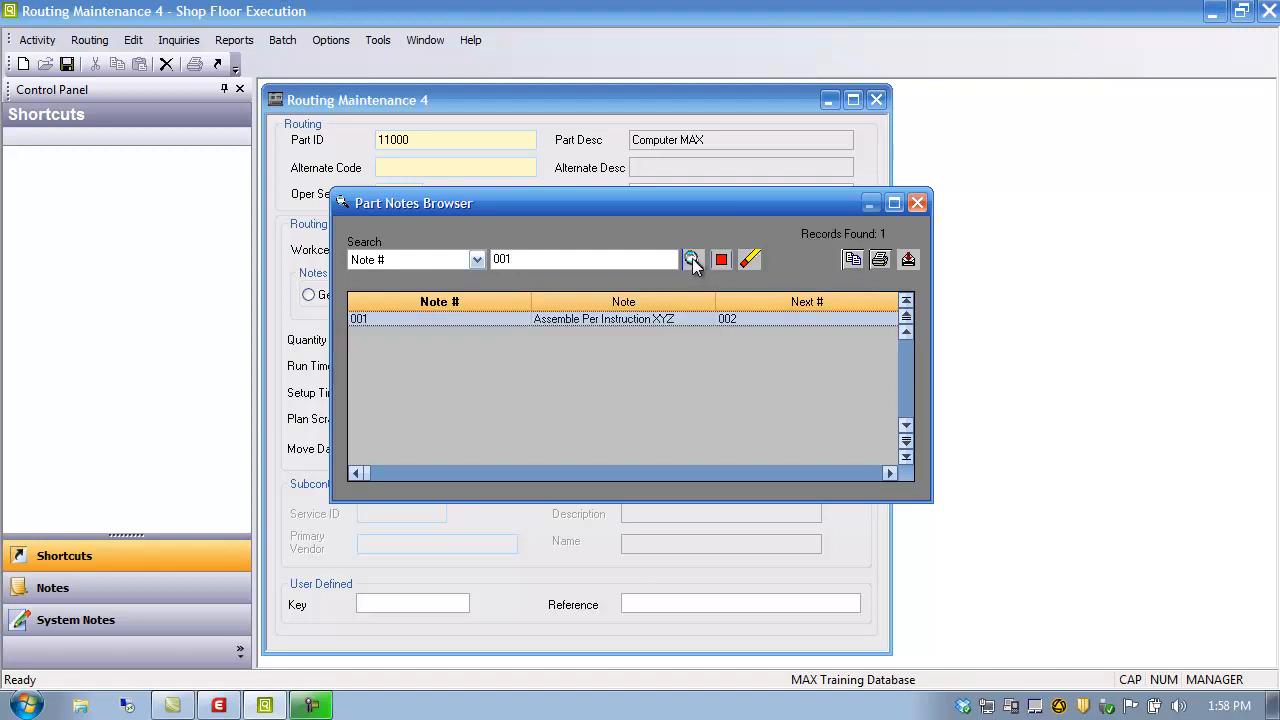
double_click(466, 317)
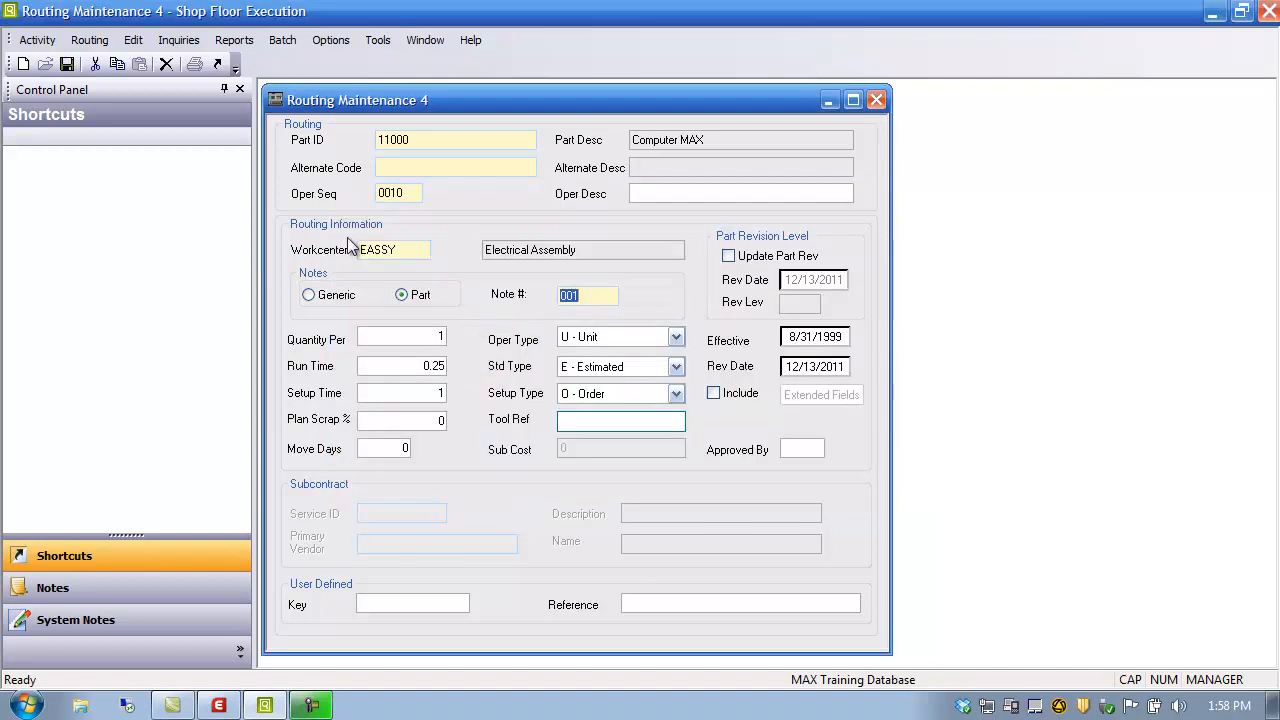
click(68, 66)
- Run the Shop Paperwork report to the window for the highest-numbered order, which is for part 11000
click(234, 40)
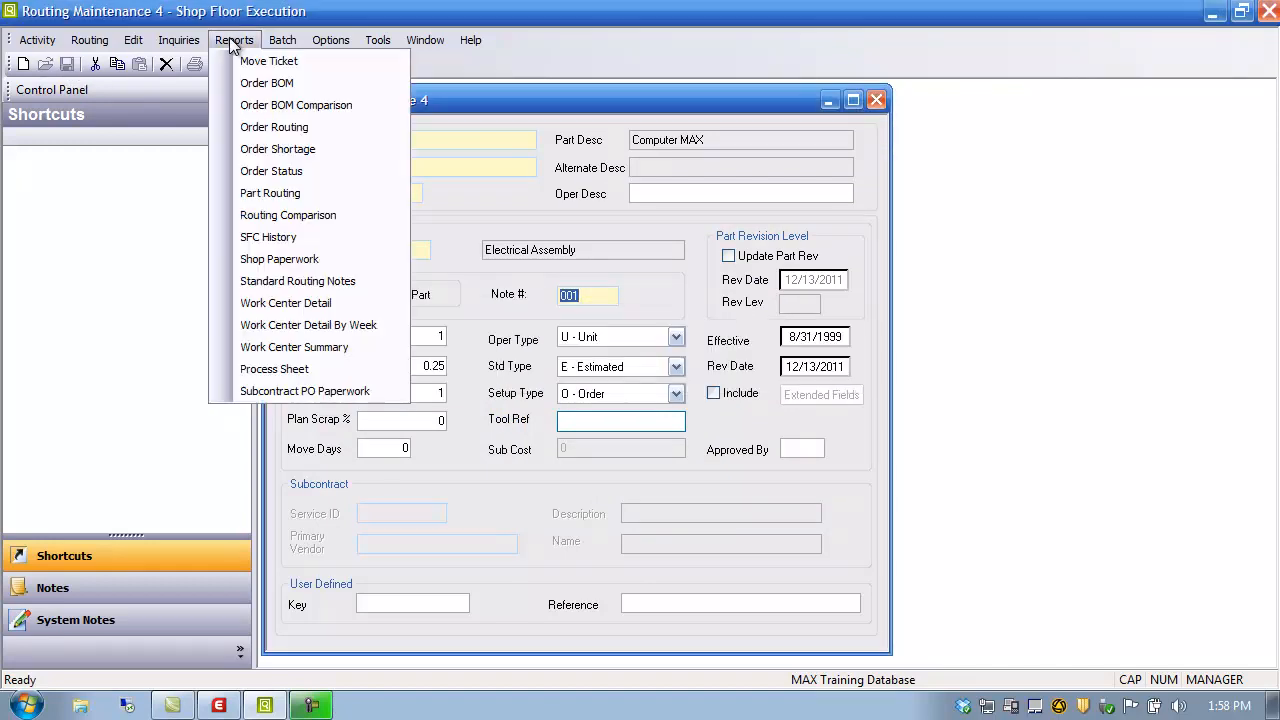
click(282, 259)
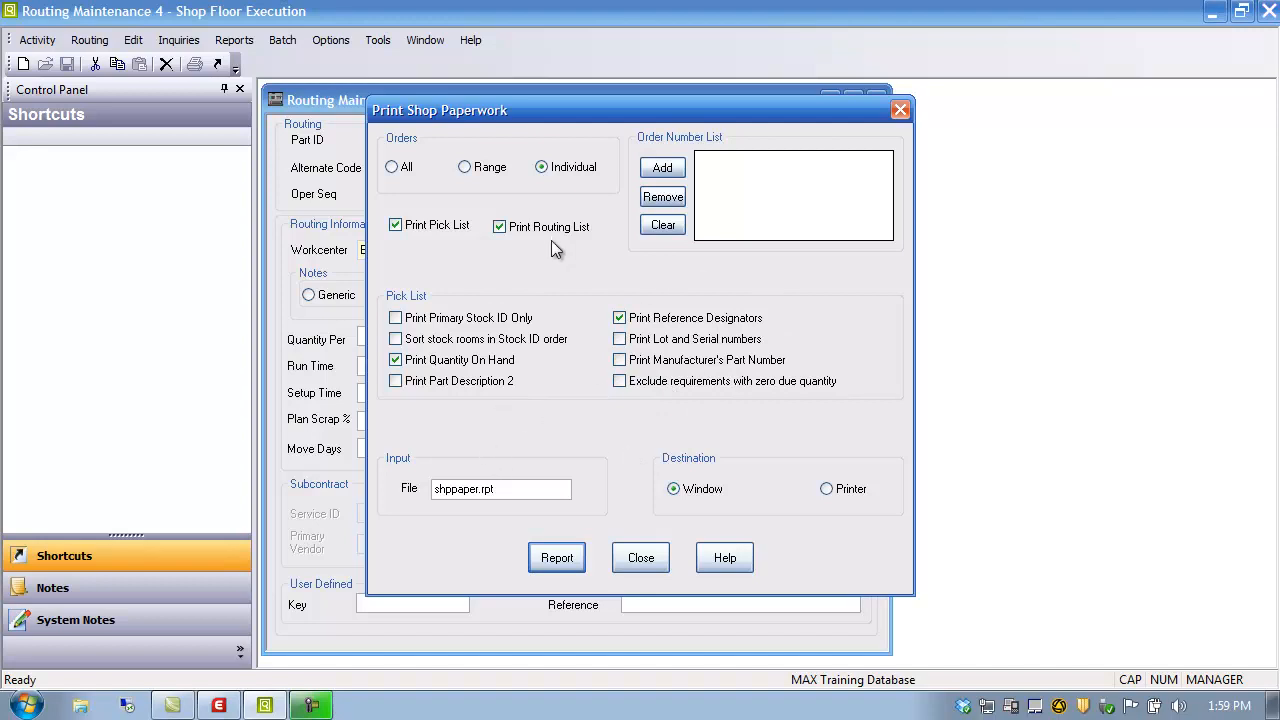
click(662, 168)
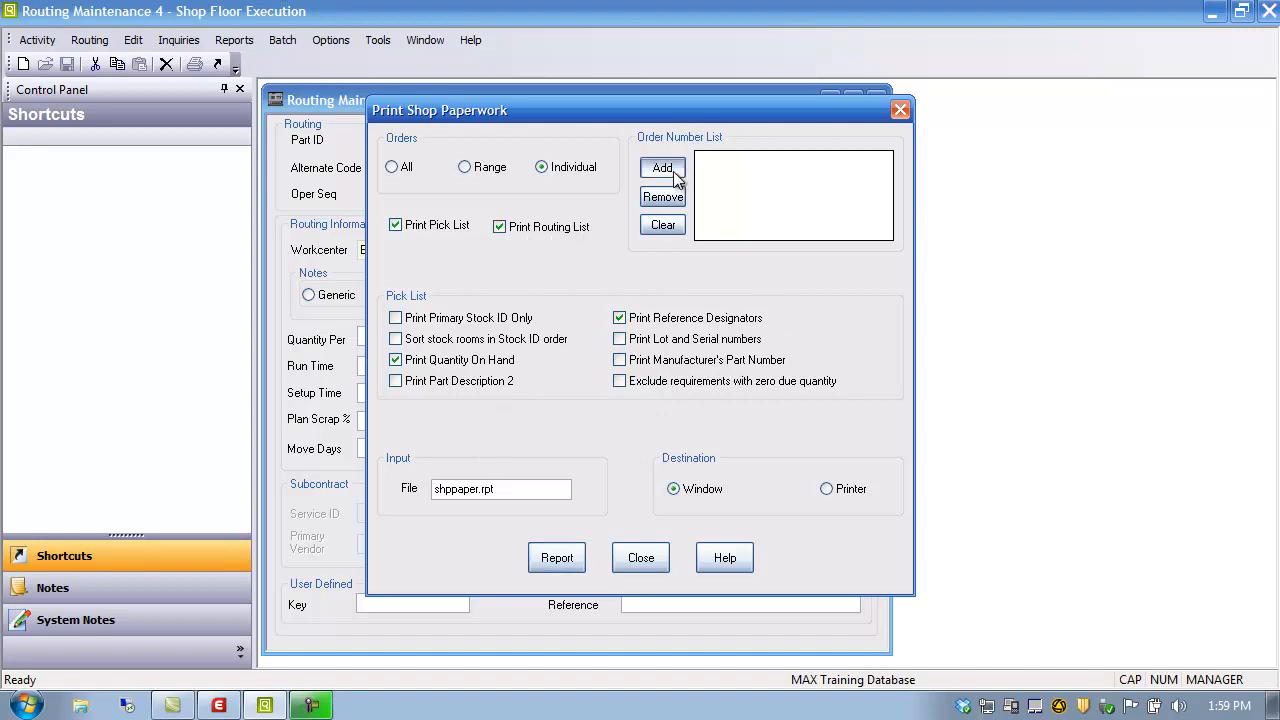
click(739, 195)
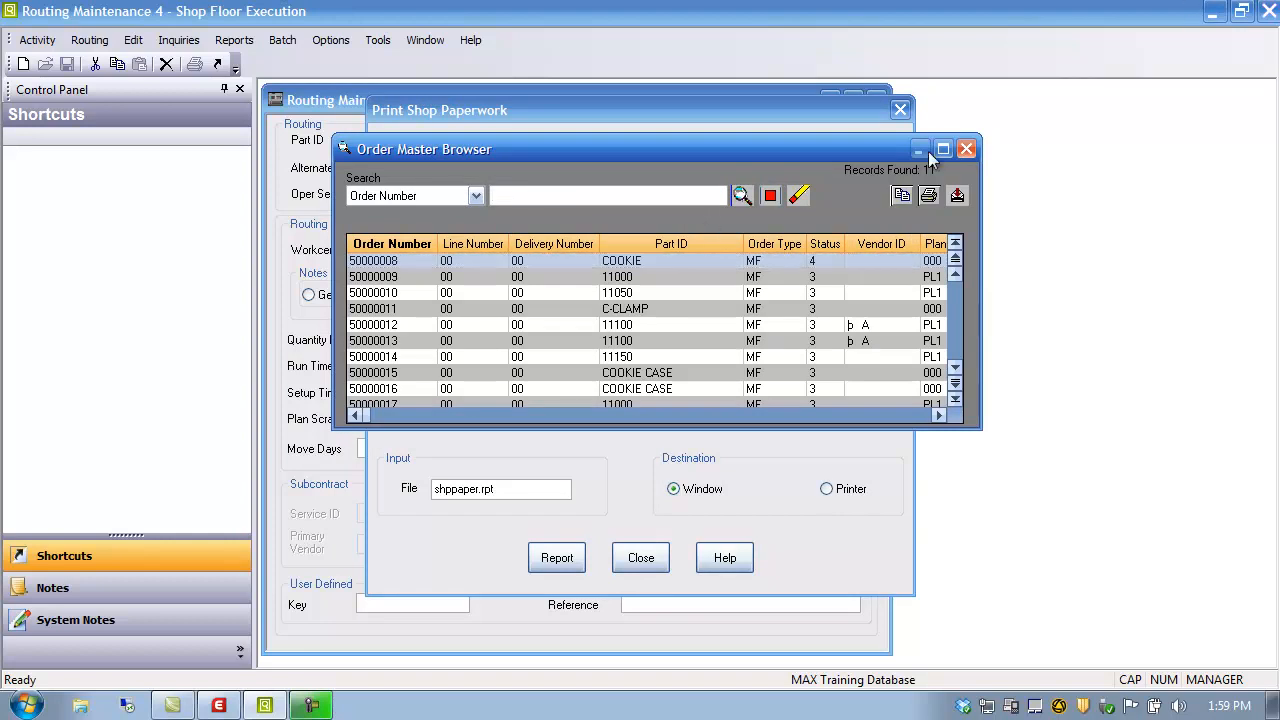
click(391, 246)
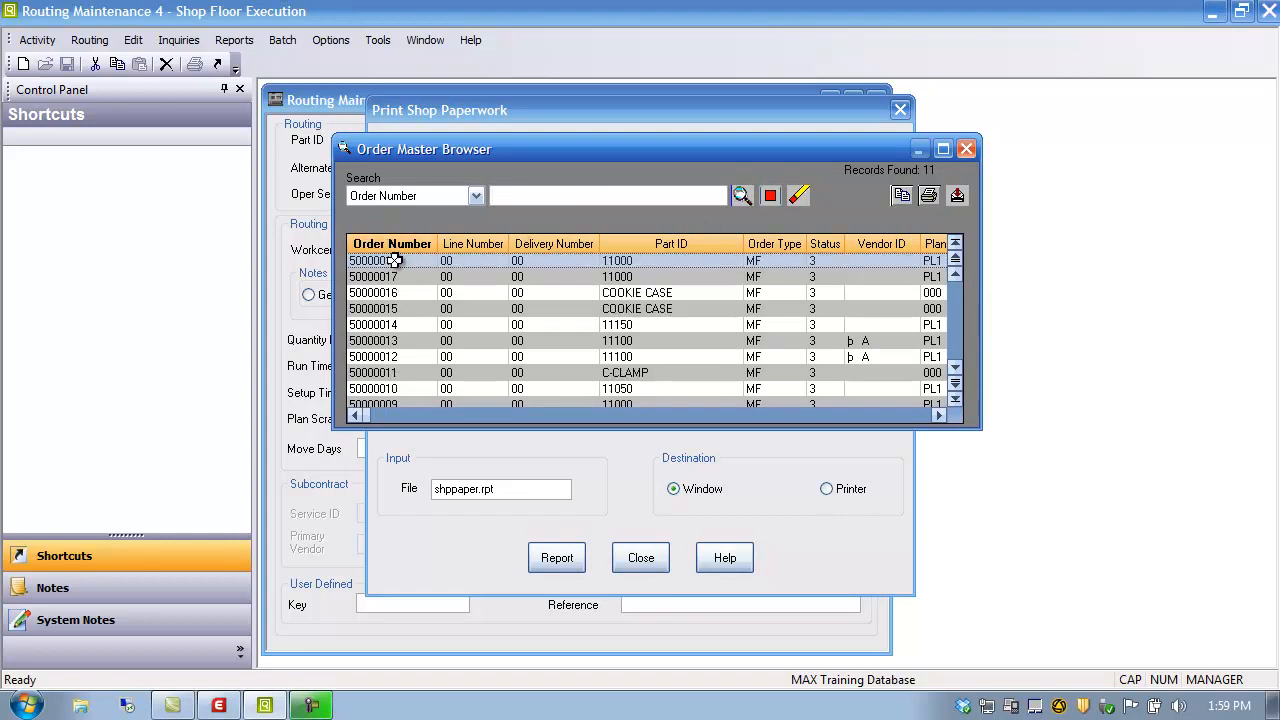
double_click(397, 261)
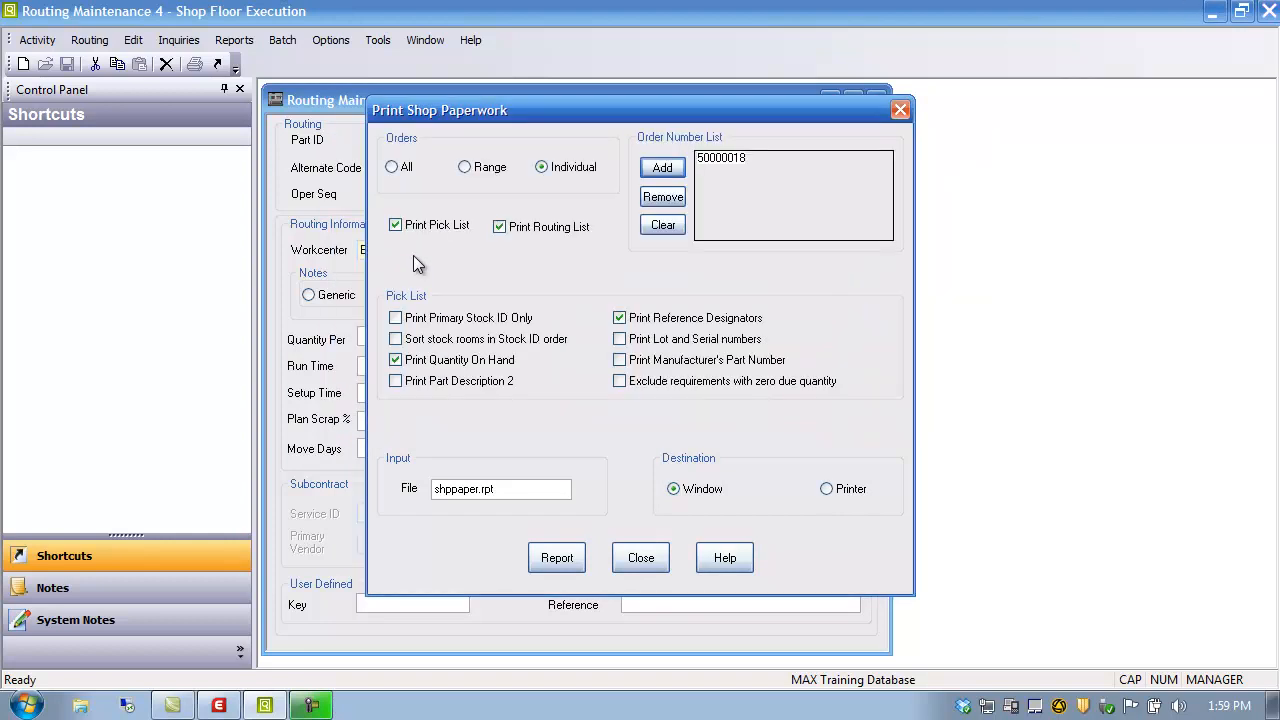
click(557, 558)
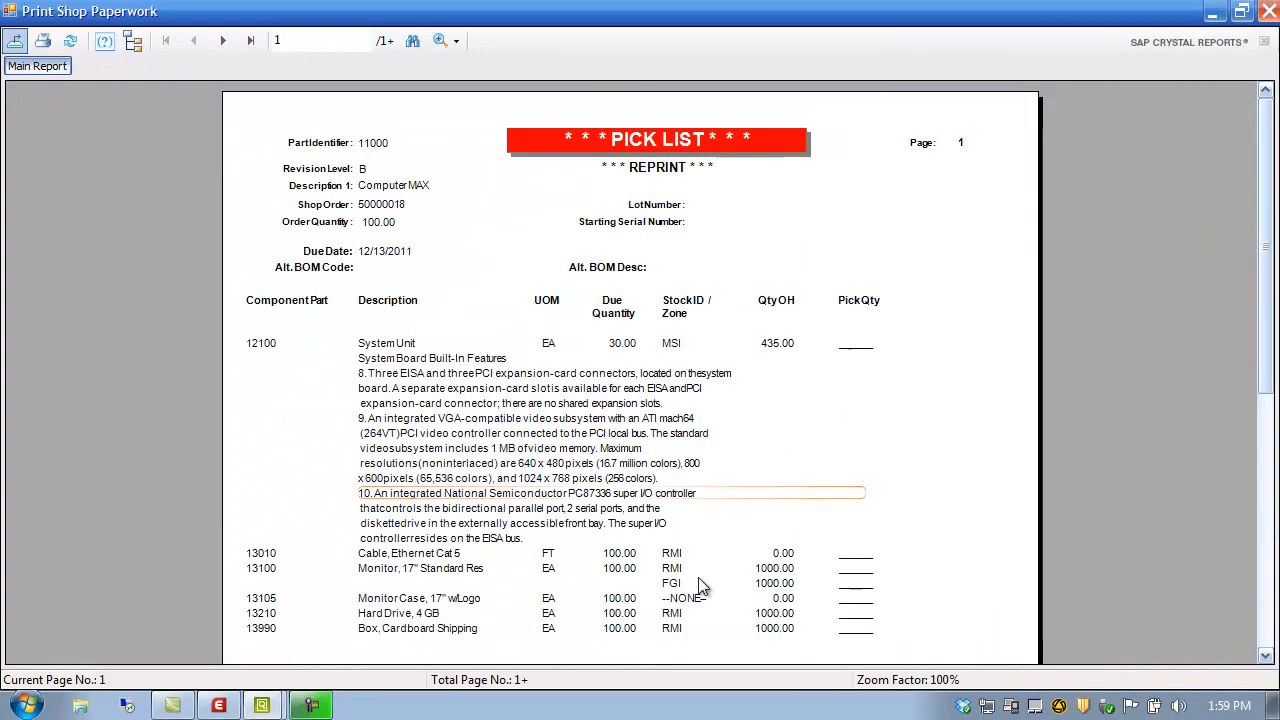
- Review the pick list and the notes on the routing page, and close the report and its print dialog
click(1118, 118)
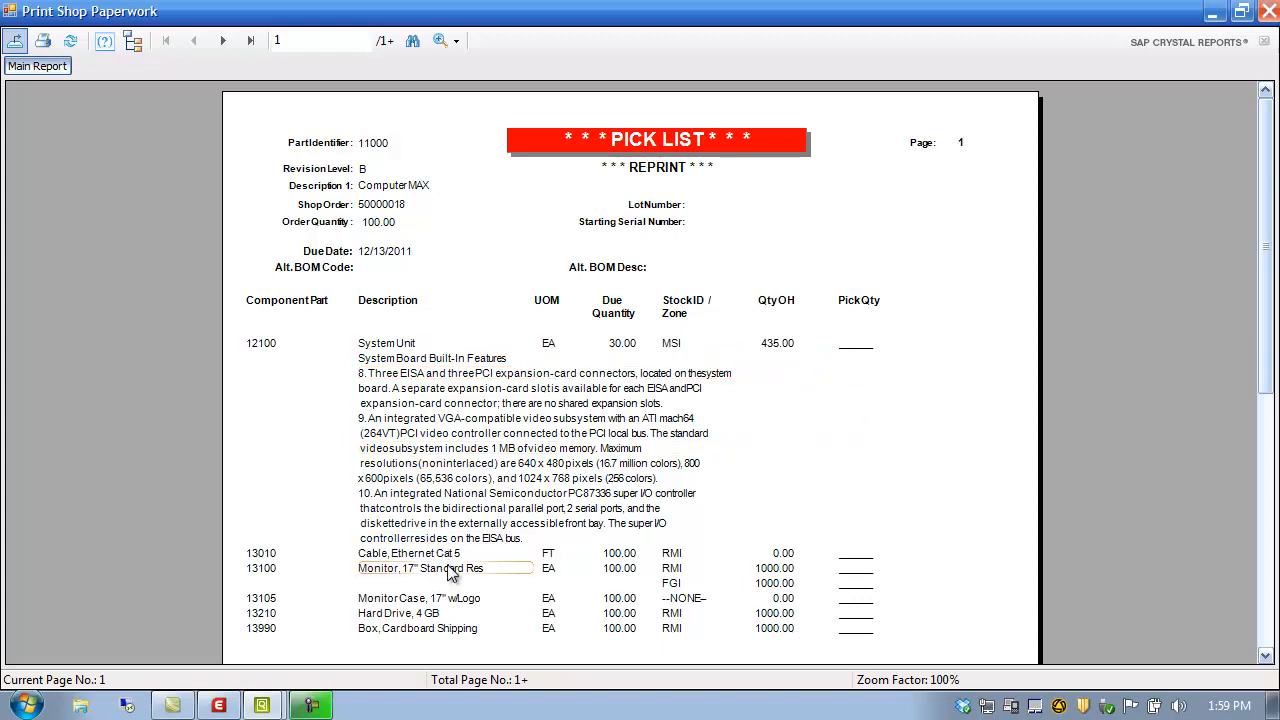
mouse_move(1268, 336)
mouse_down()
mouse_move(1266, 393)
mouse_move(1275, 330)
mouse_up()
click(223, 40)
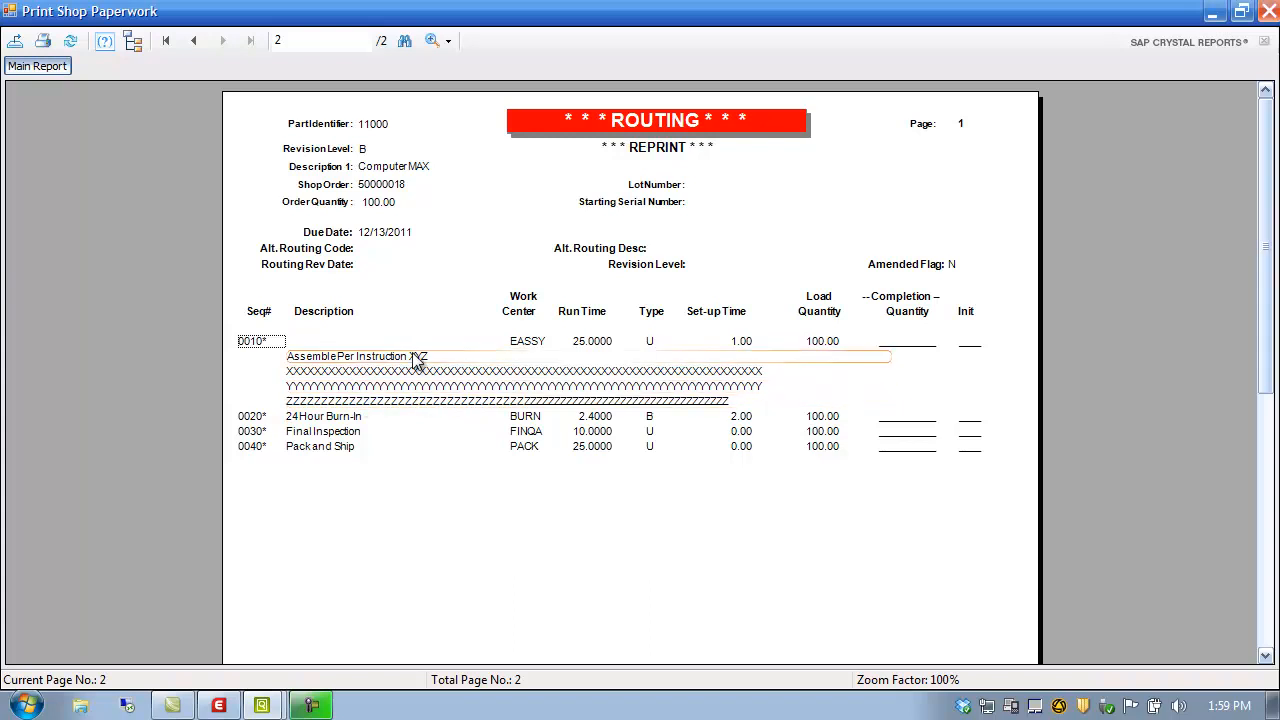
click(1268, 12)
click(641, 560)
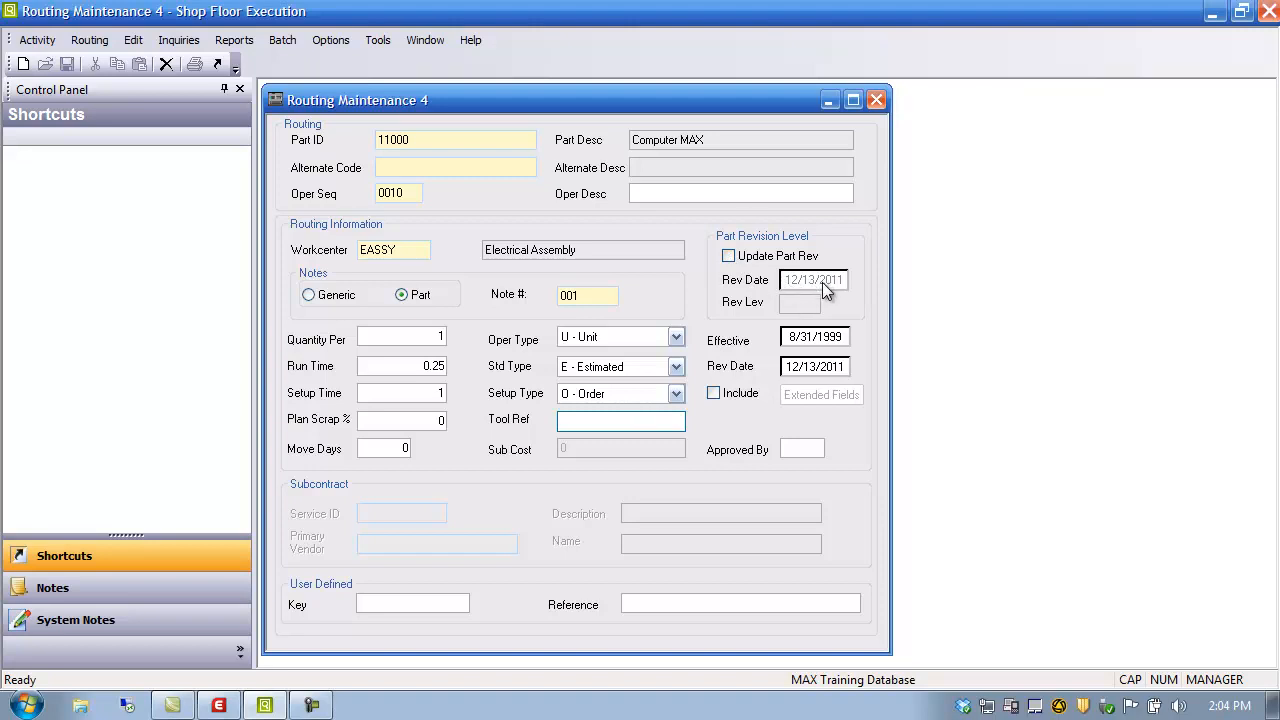
- Enable Update Part Rev for operation 0010 and highlight its run time
click(729, 256)
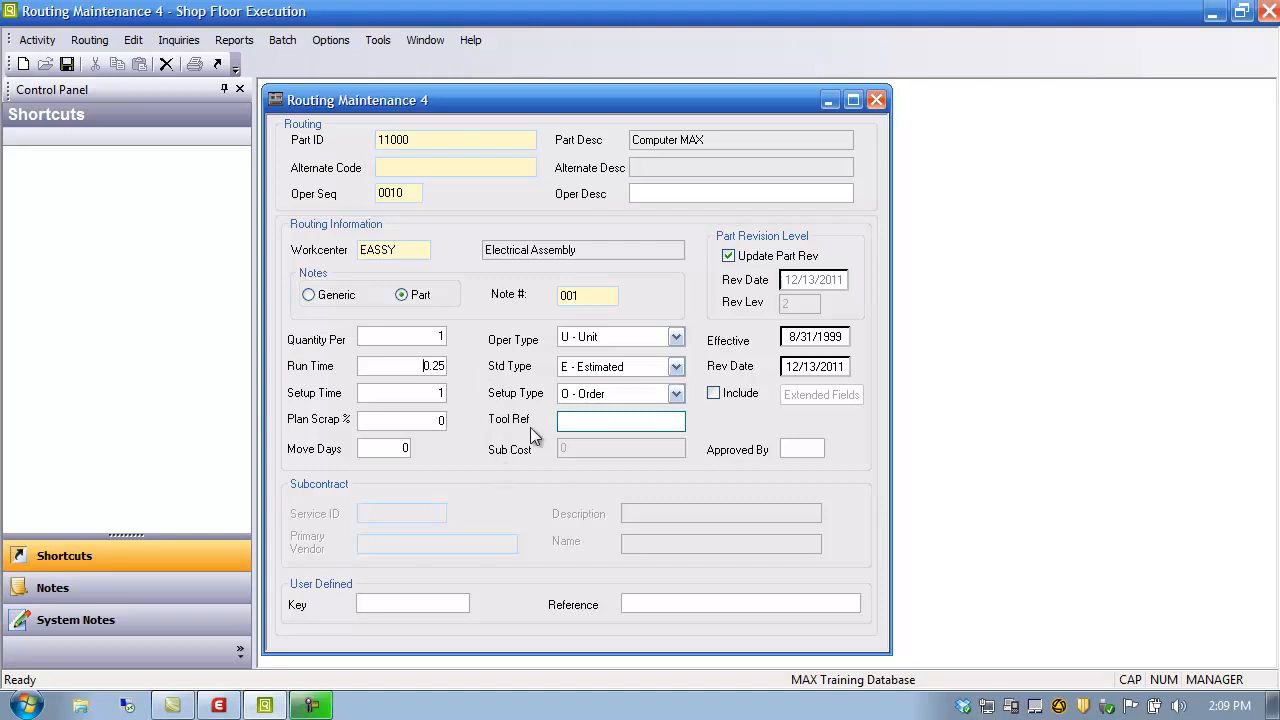
double_click(420, 365)
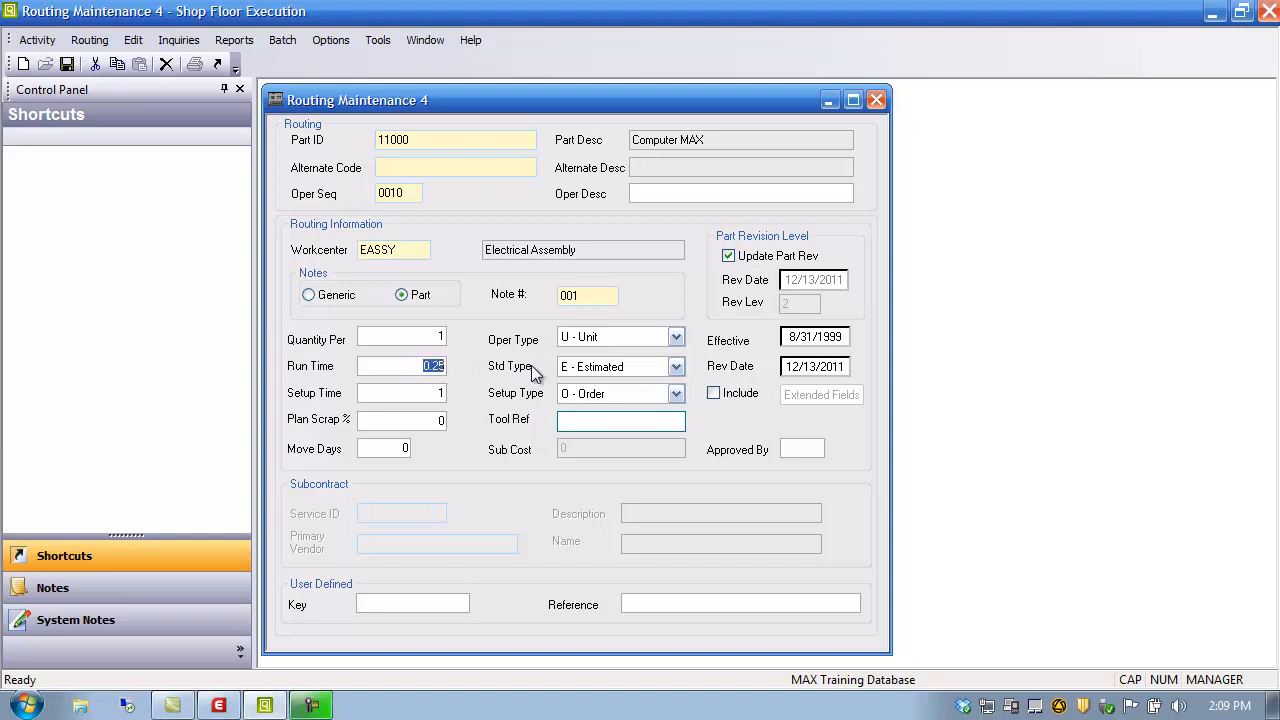
click(426, 366)
- Open Post Operation, load the highest-numbered manufactured order to view its run and setup time columns, and close the window
click(37, 40)
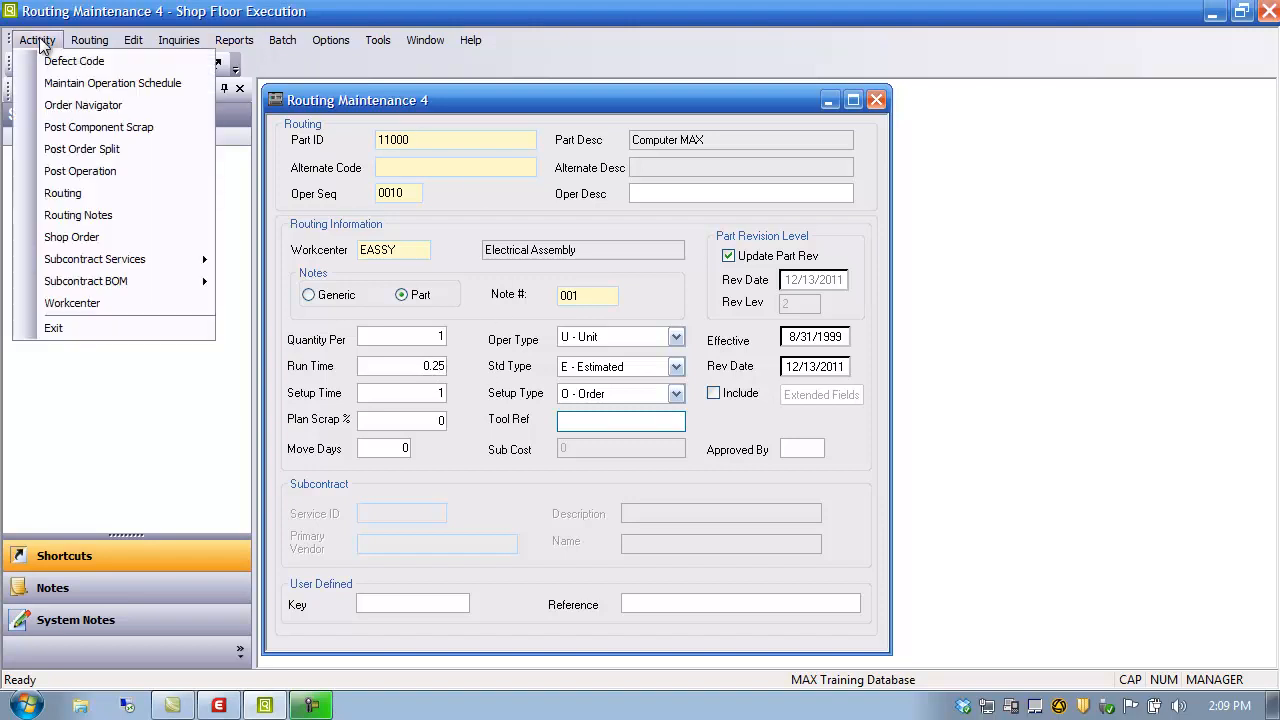
click(83, 171)
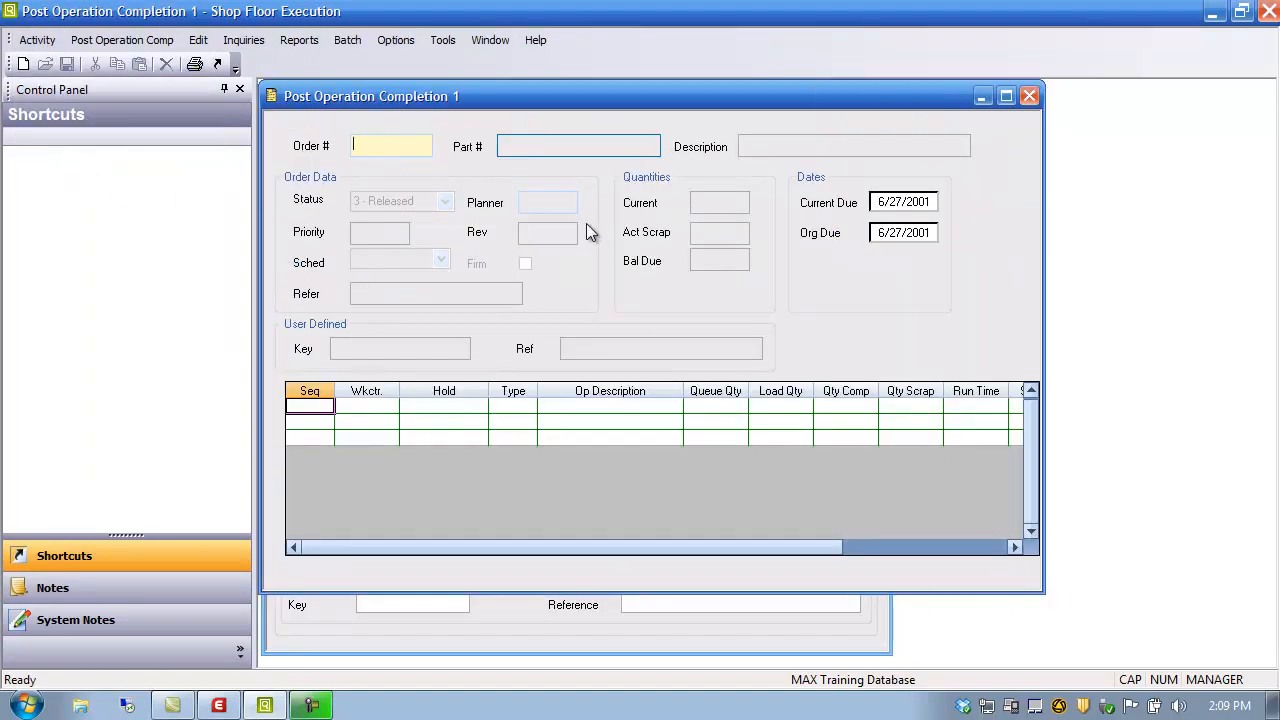
double_click(390, 147)
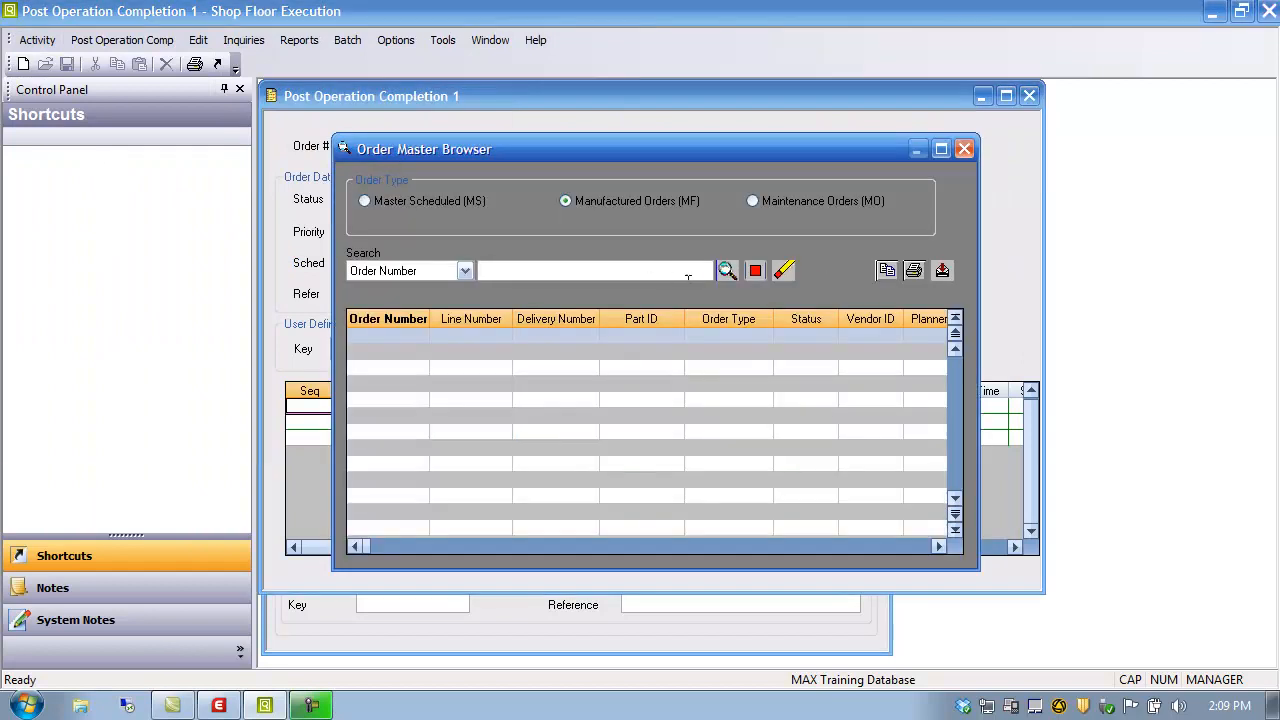
click(727, 272)
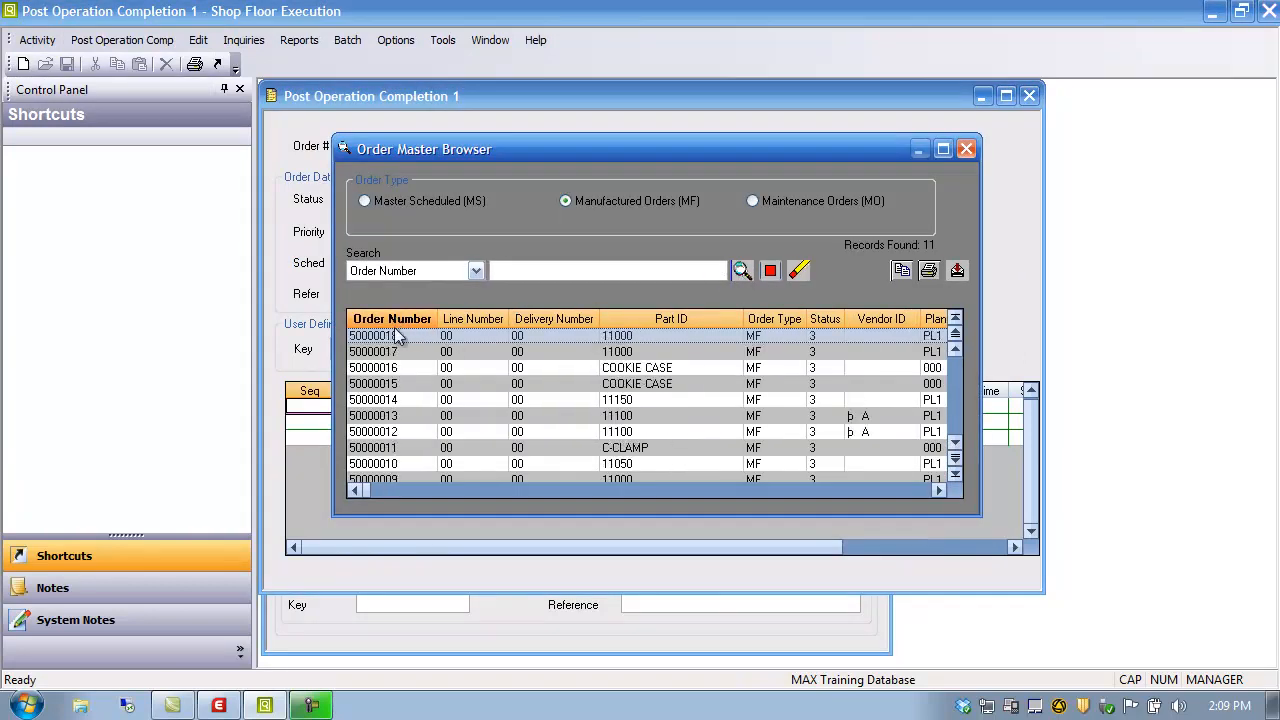
double_click(378, 340)
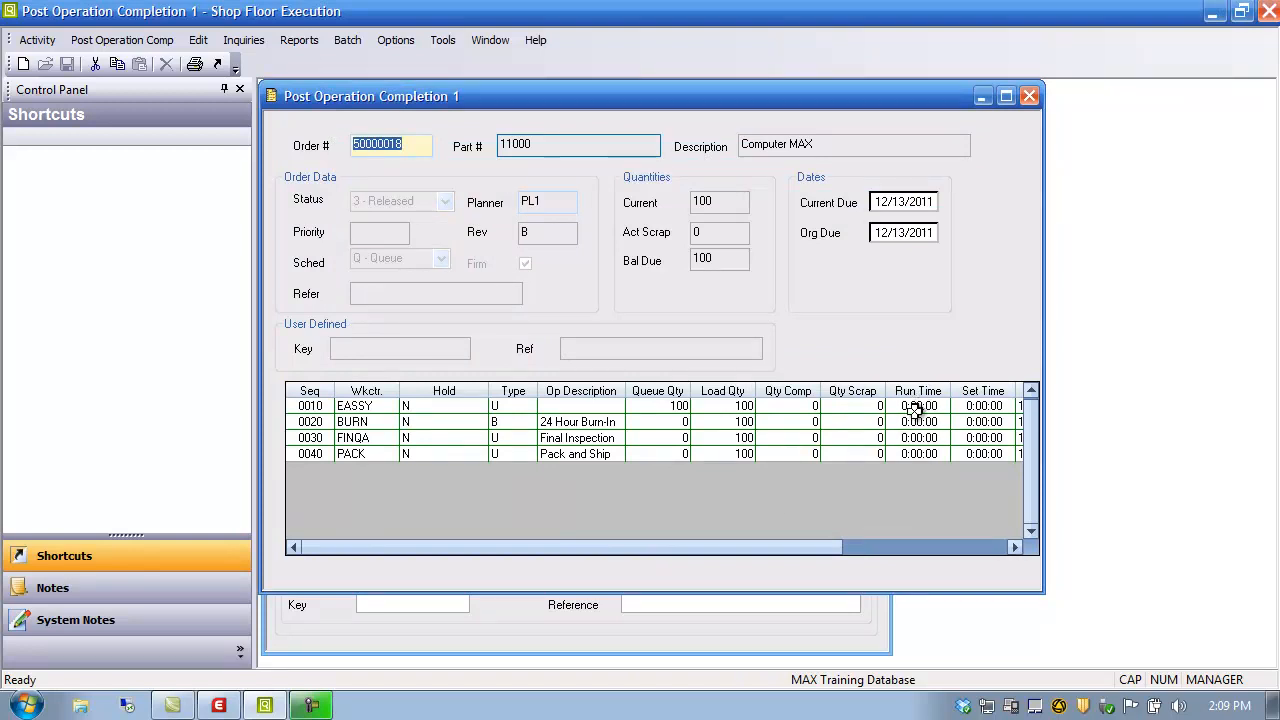
click(1029, 96)
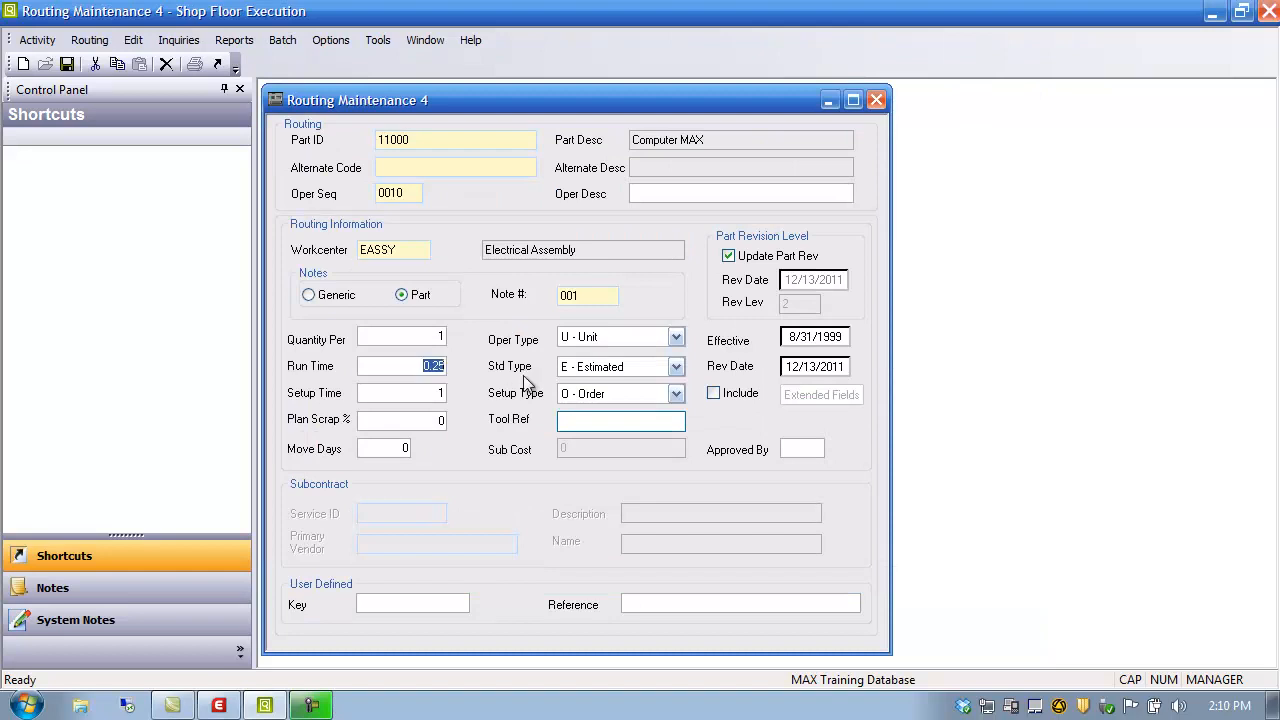
- Examine operation 0010's run time and setup time together with the available Setup Type options, keeping O - Order
click(430, 368)
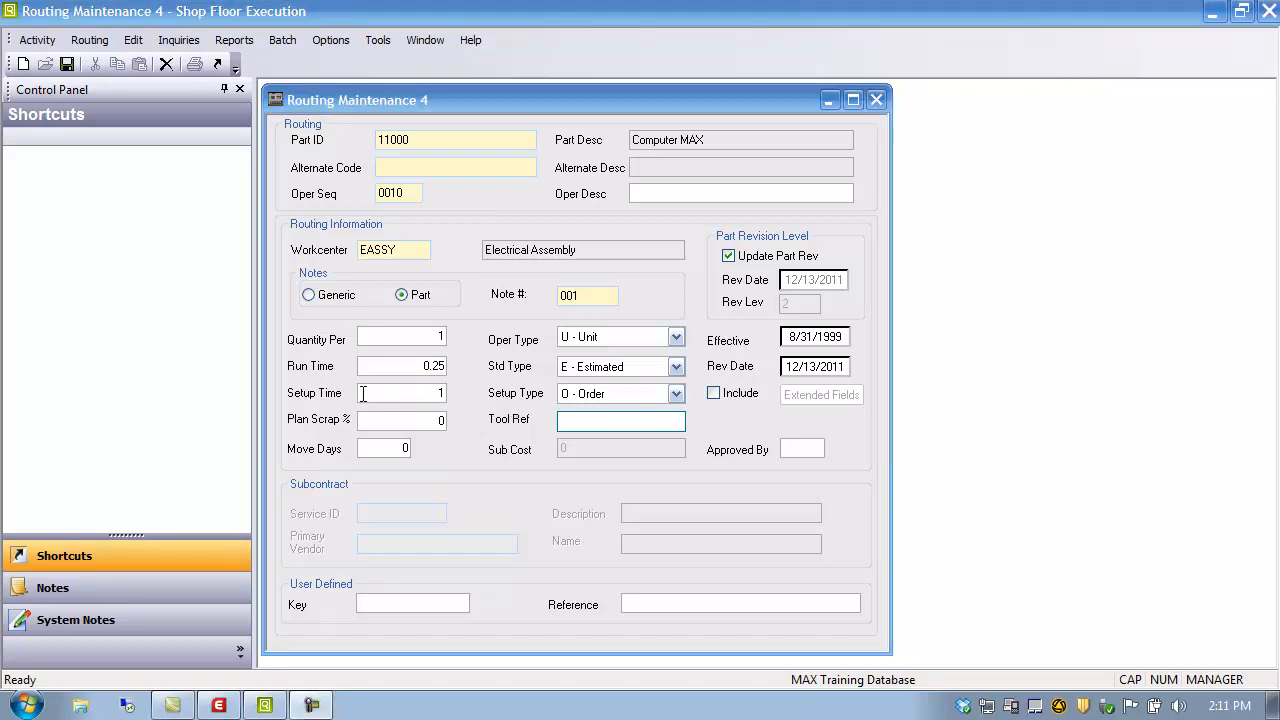
click(423, 393)
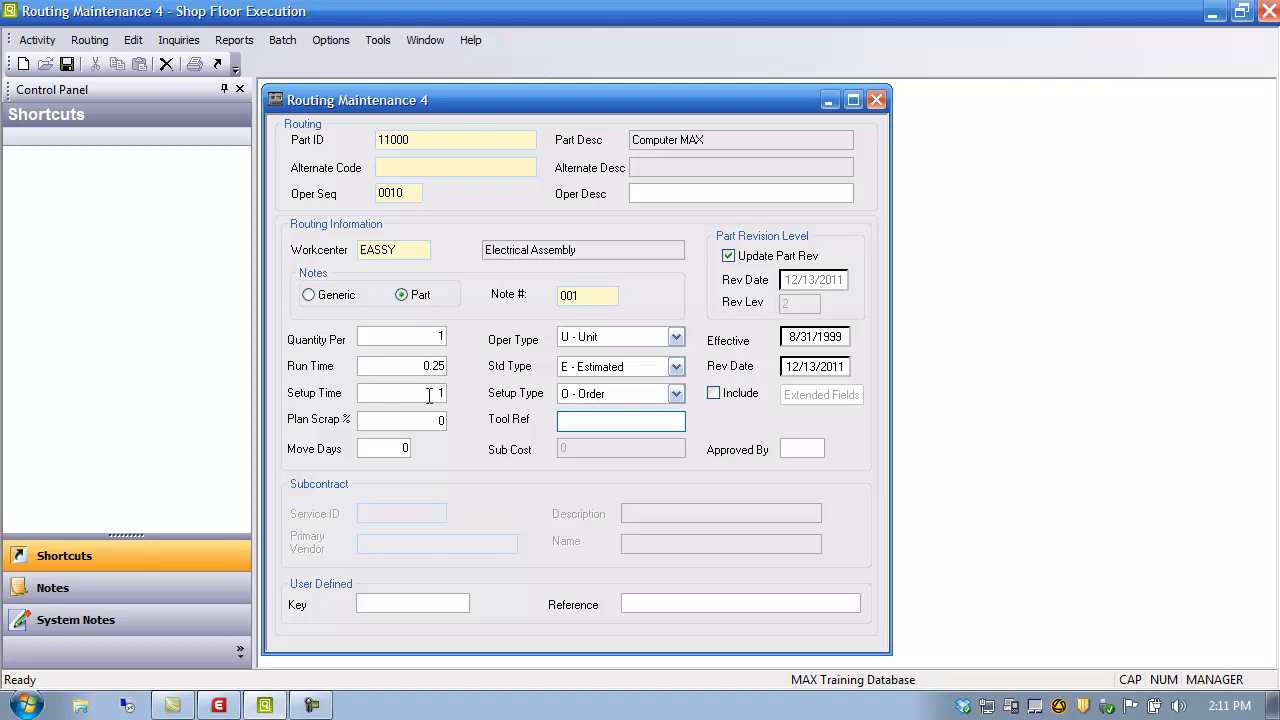
double_click(382, 393)
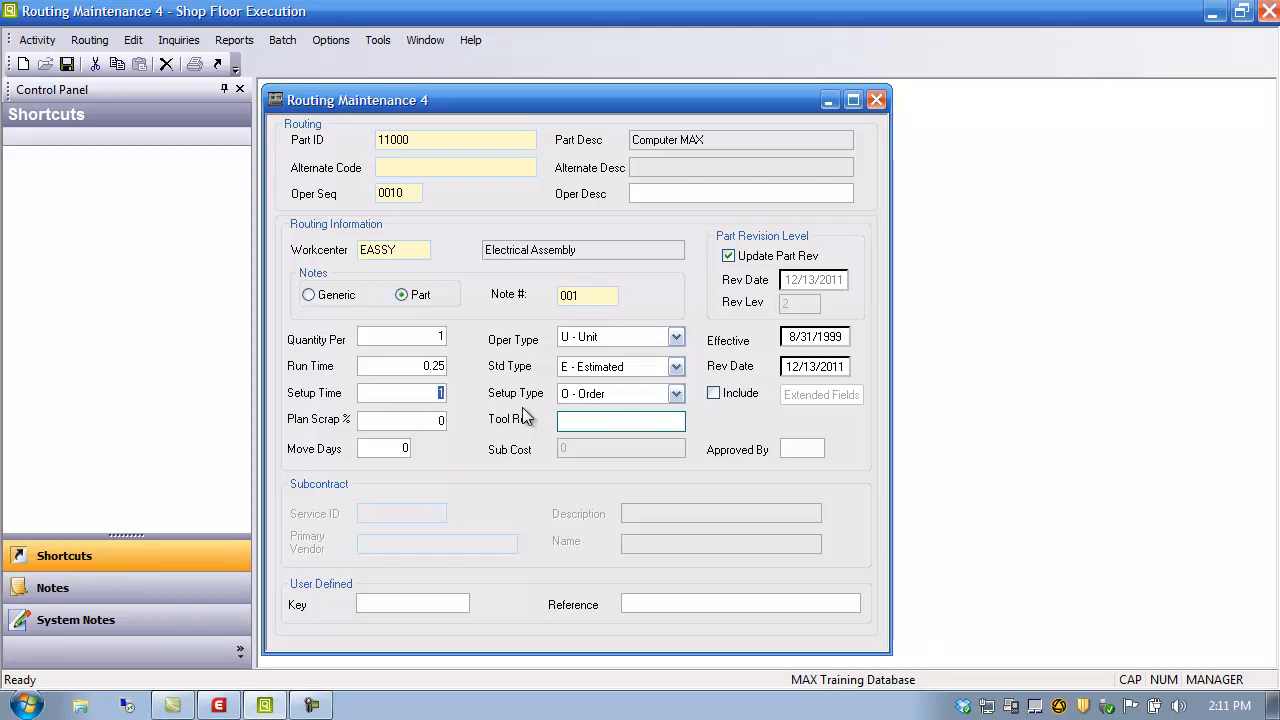
click(677, 395)
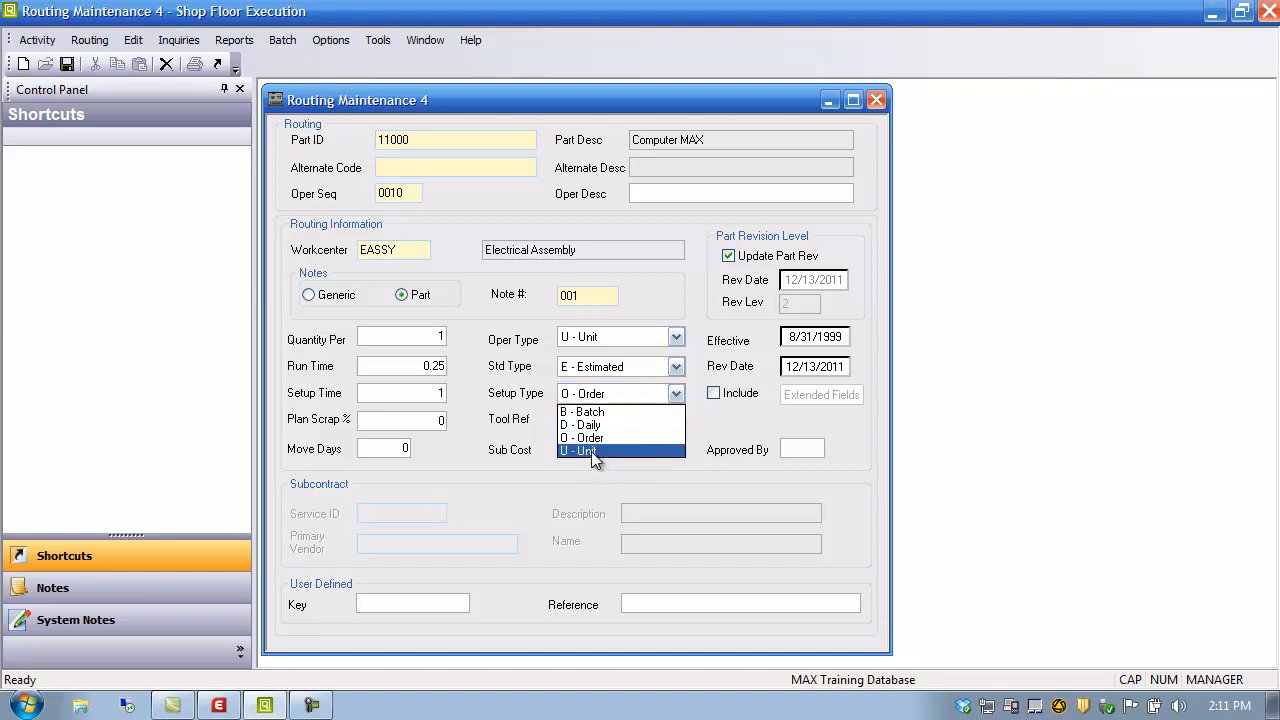
click(520, 406)
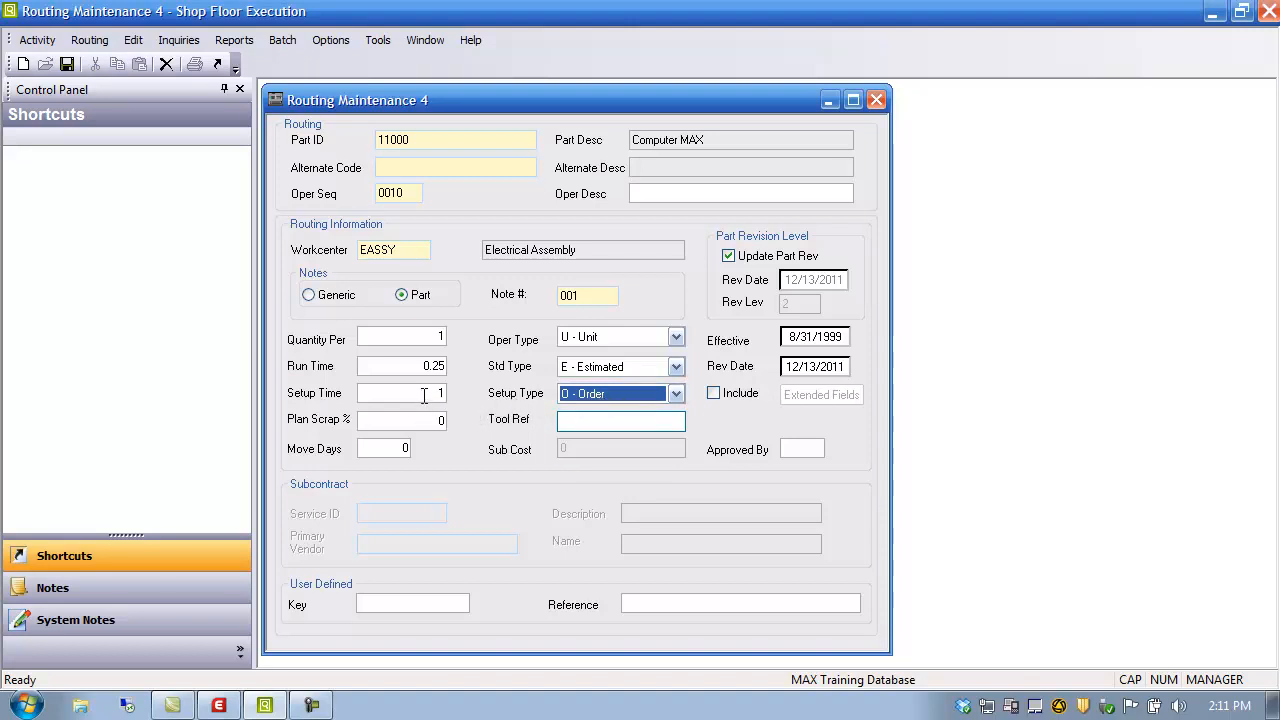
click(594, 395)
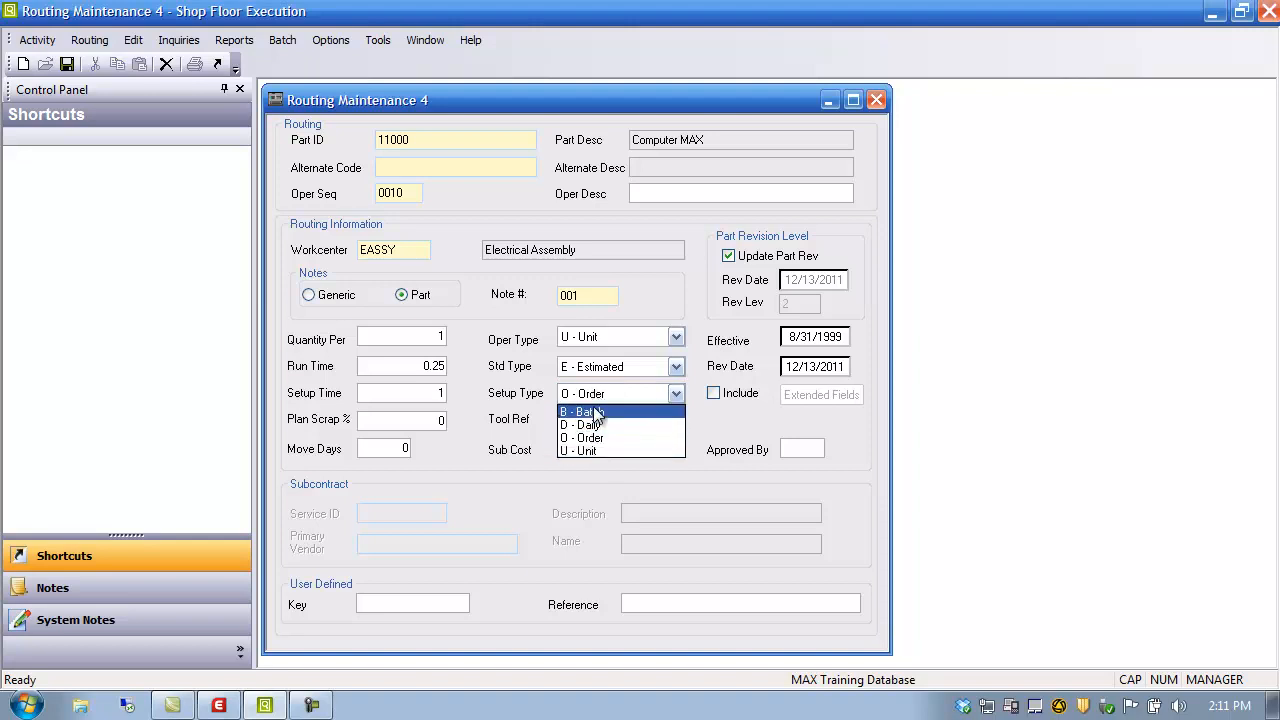
click(606, 396)
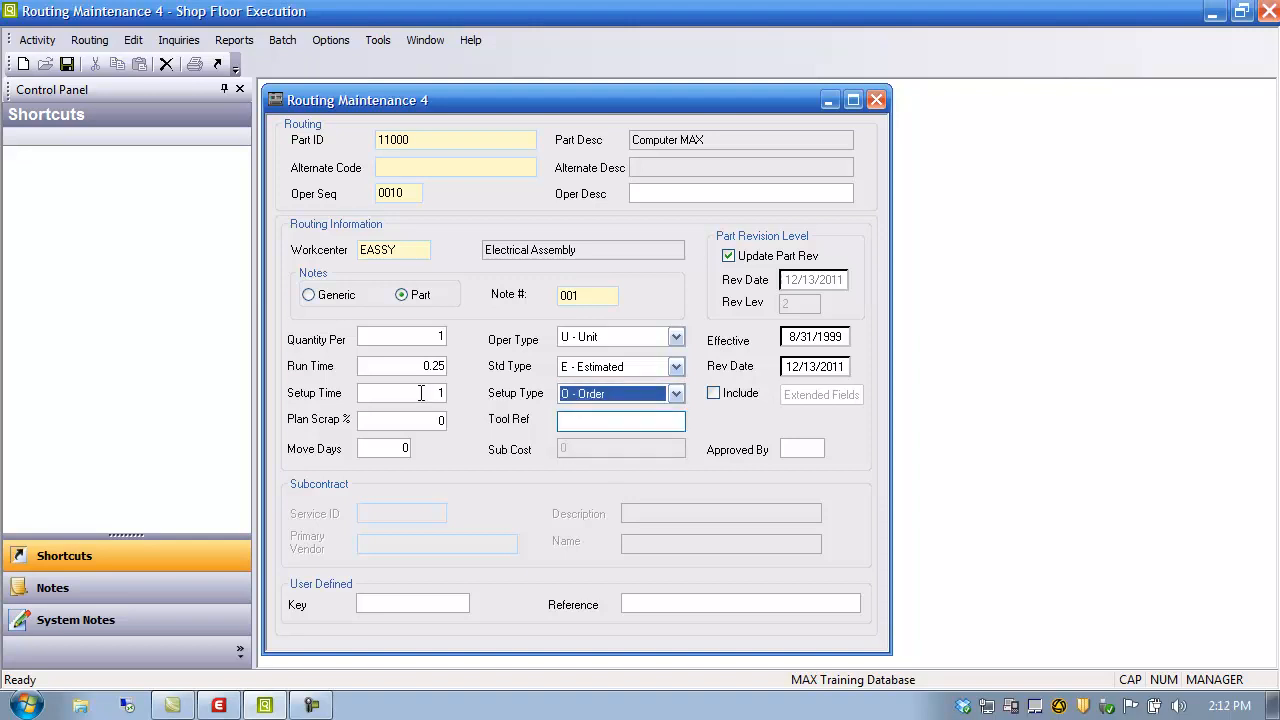
key(shift+Tab)
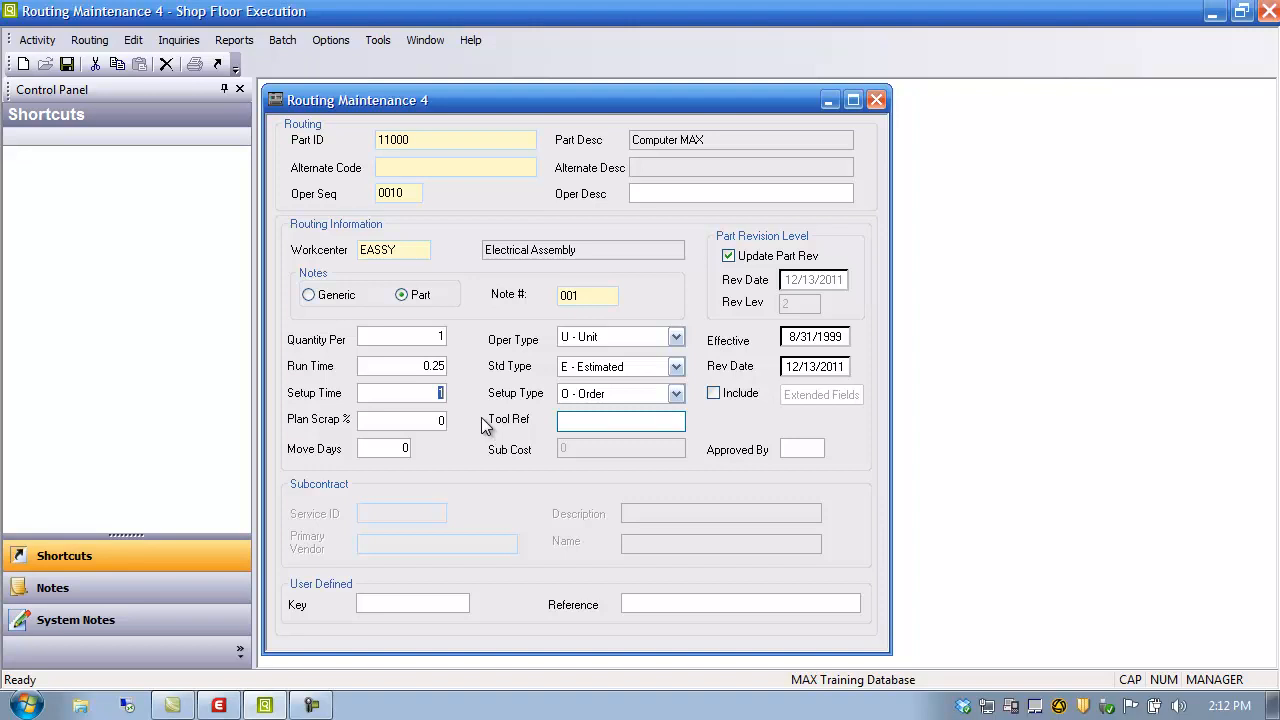
- Check operation 0010's Plan Scrap % alongside the Yield Calculation setting under Shop Floor Control in System Manager's configuration, and return to the routing
click(392, 390)
click(423, 419)
click(218, 705)
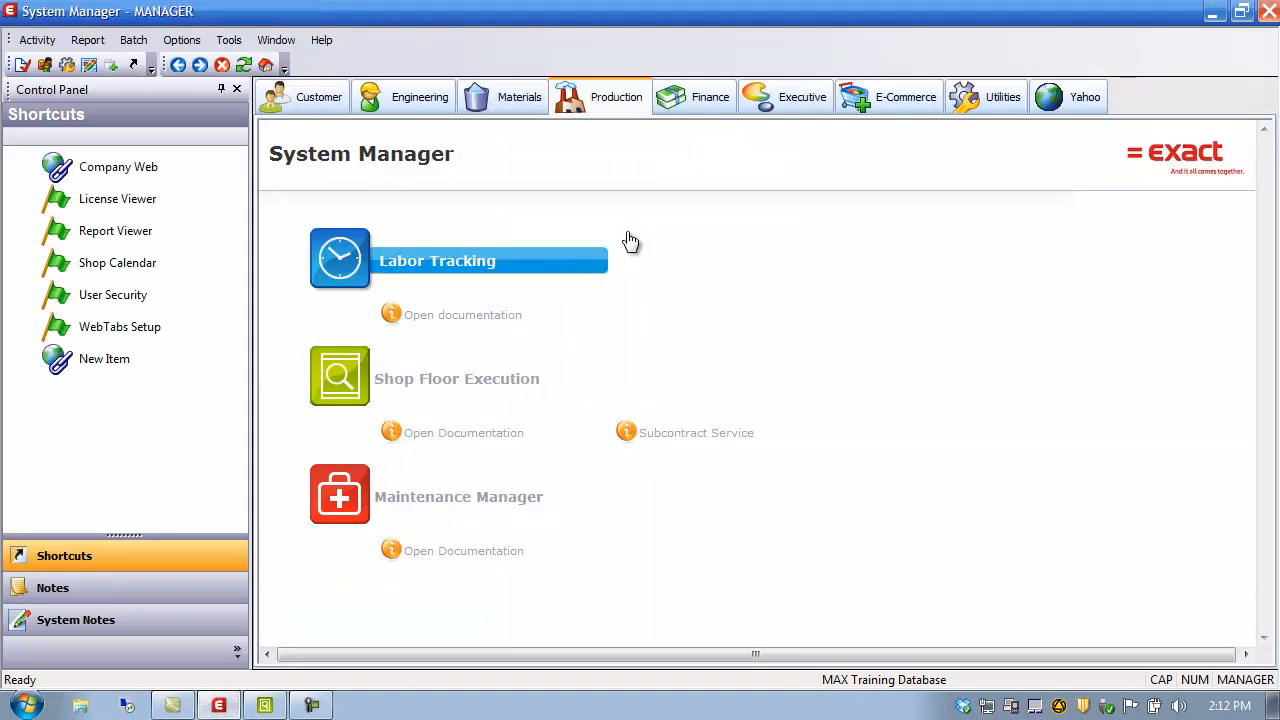
click(48, 44)
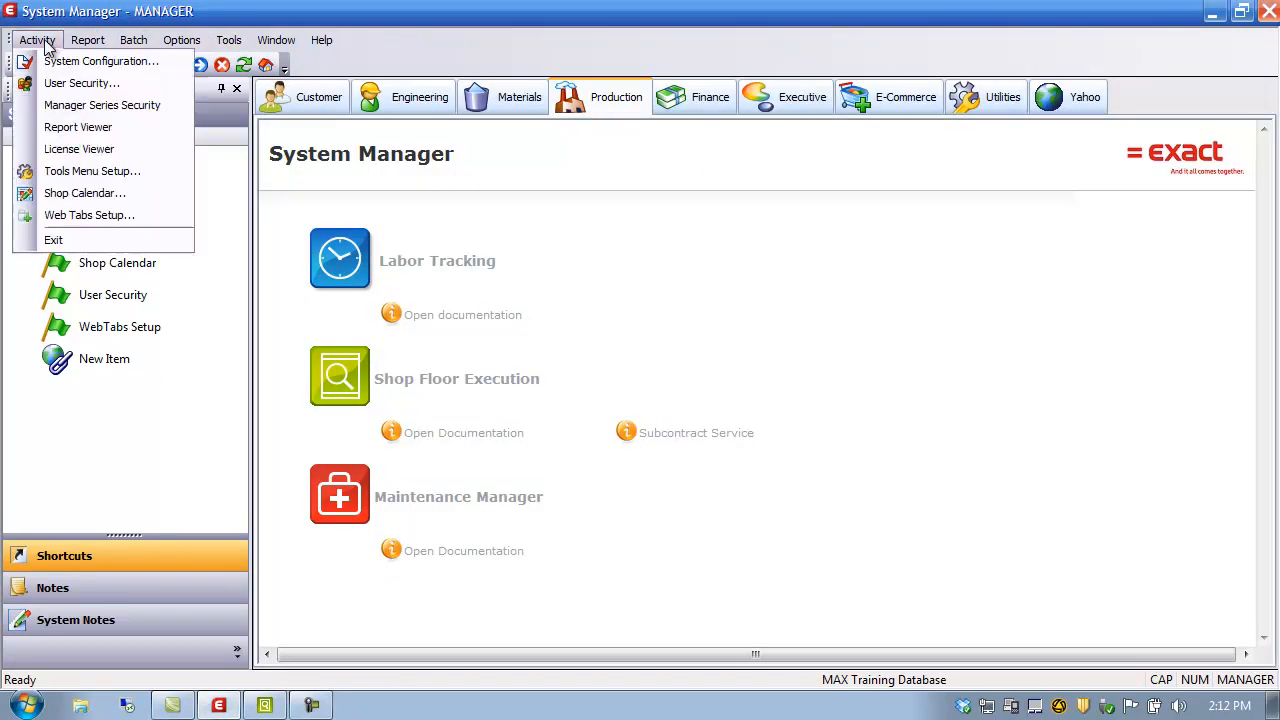
click(70, 64)
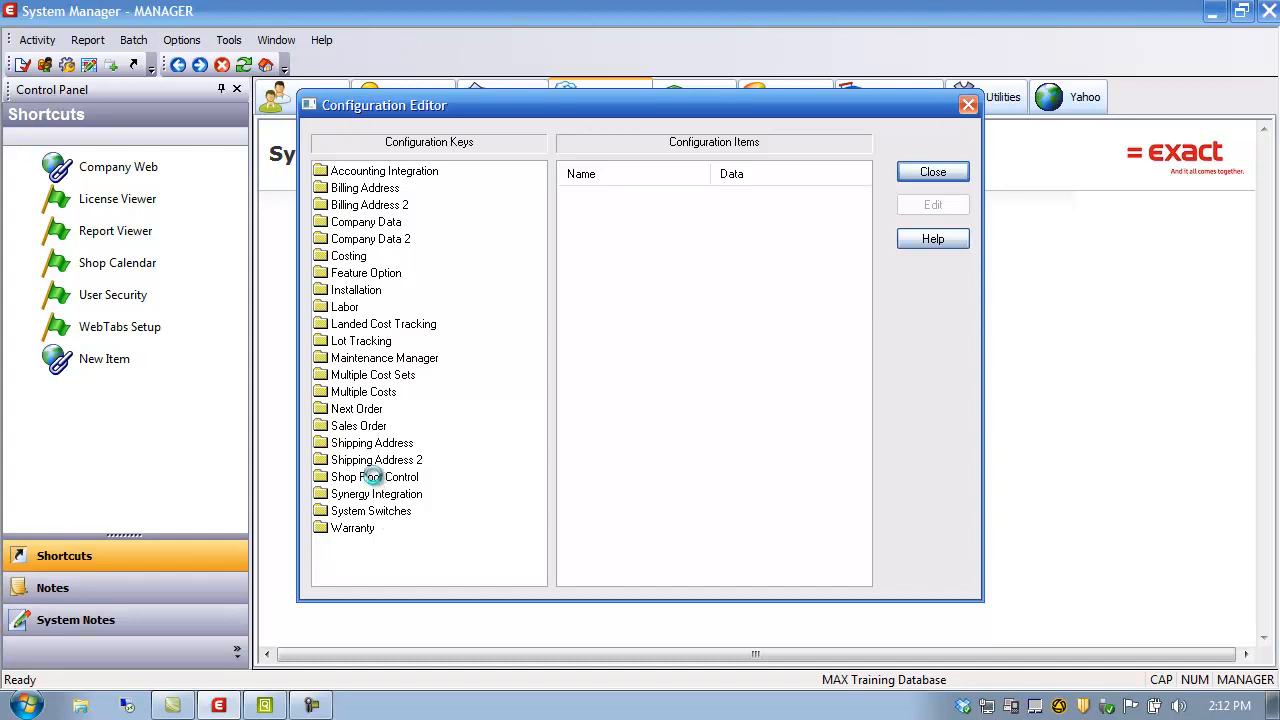
click(373, 477)
click(622, 436)
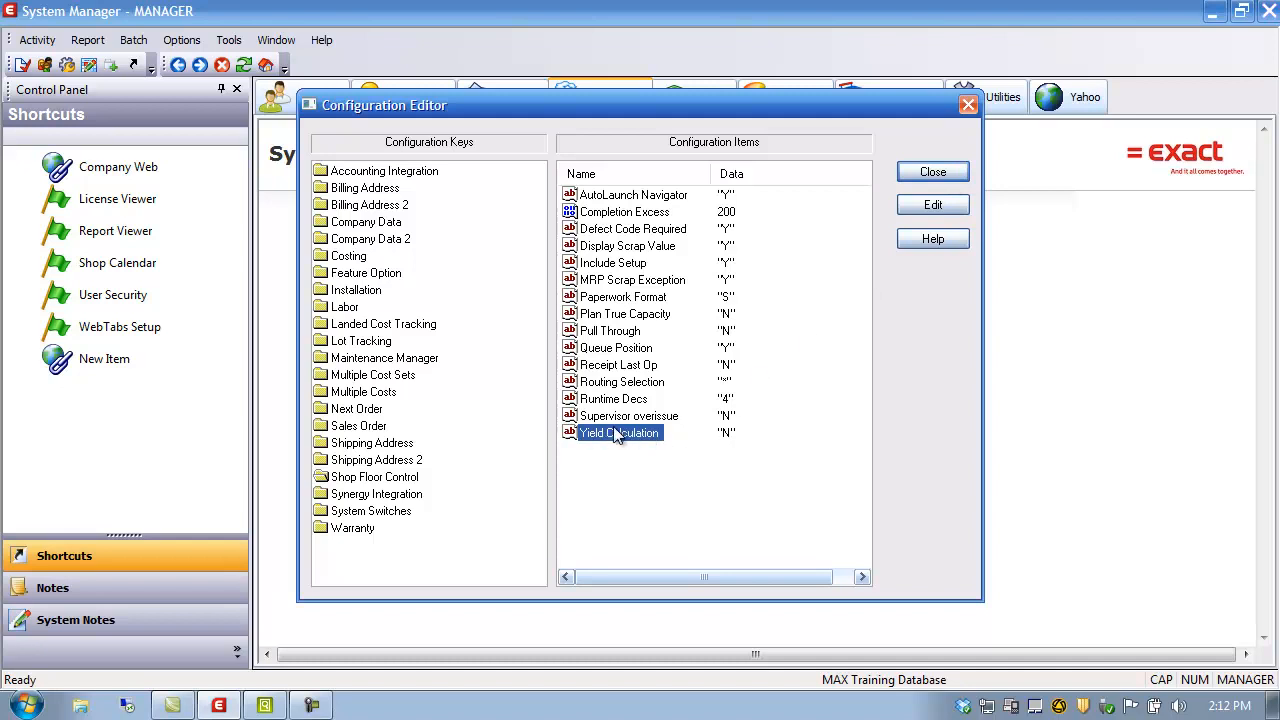
click(933, 172)
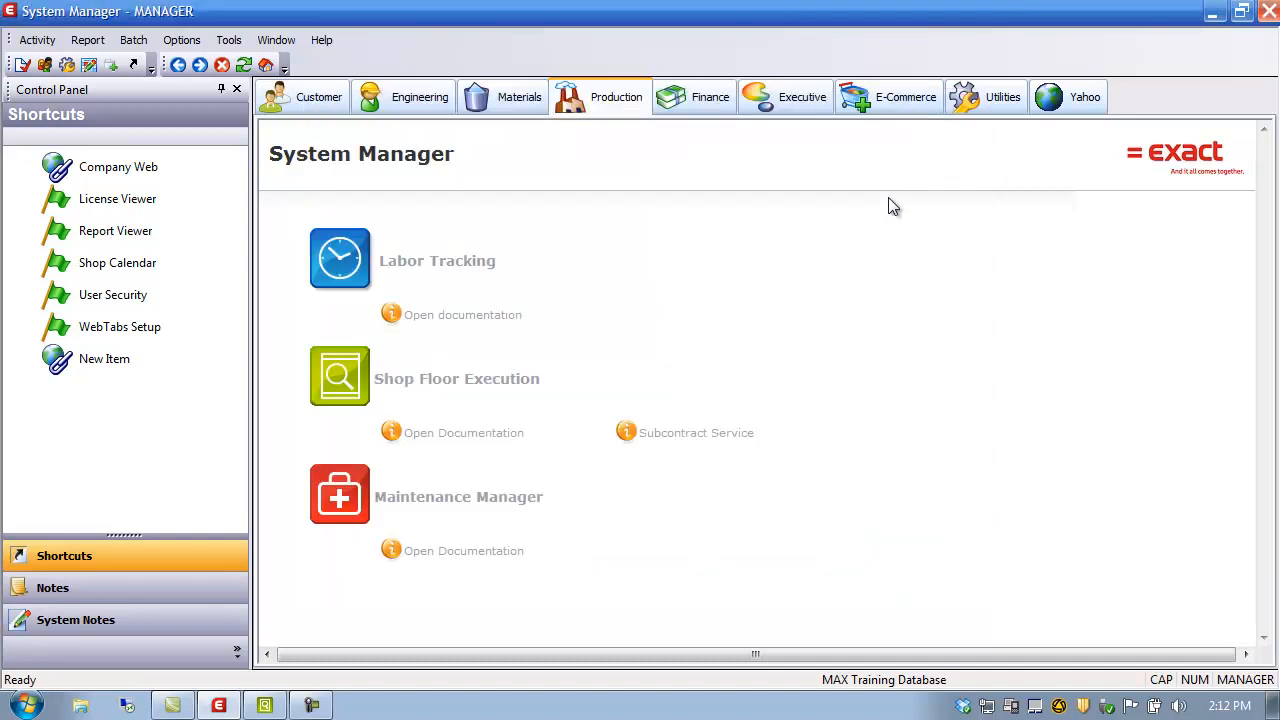
click(1211, 11)
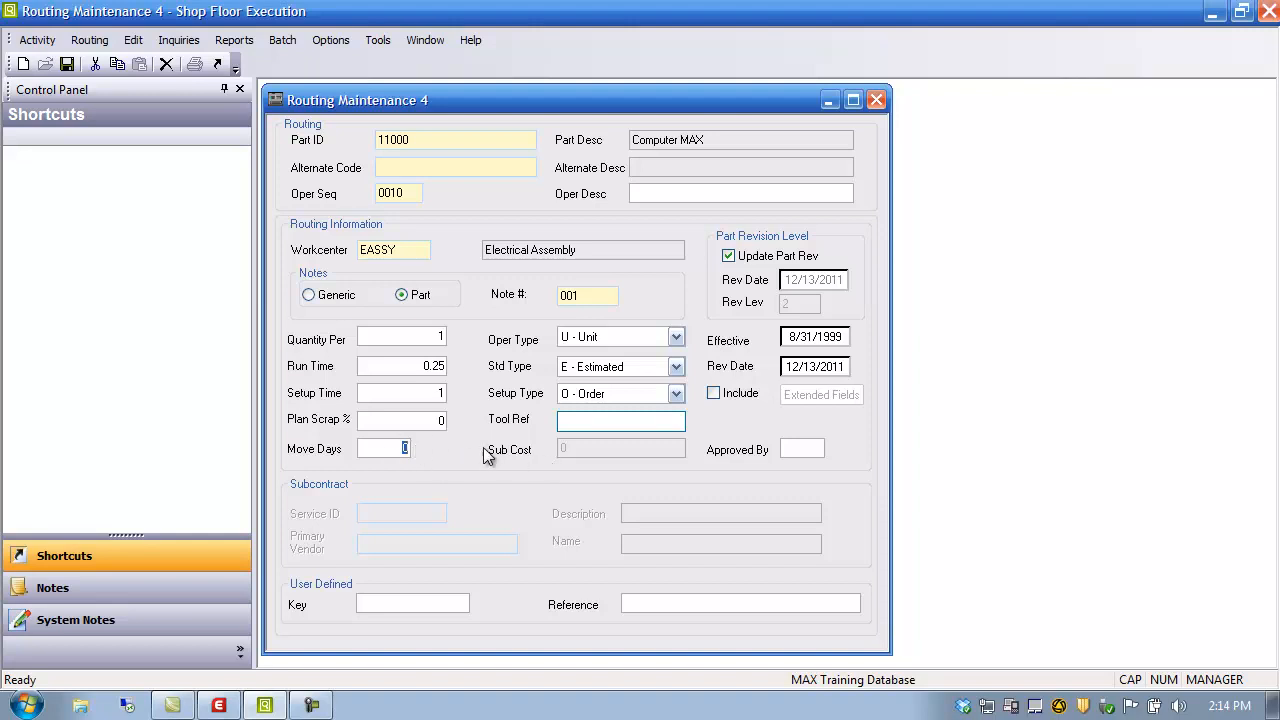
- Review the Tool Ref field and the available Oper Type options for operation 0010, keeping U - Unit
click(567, 422)
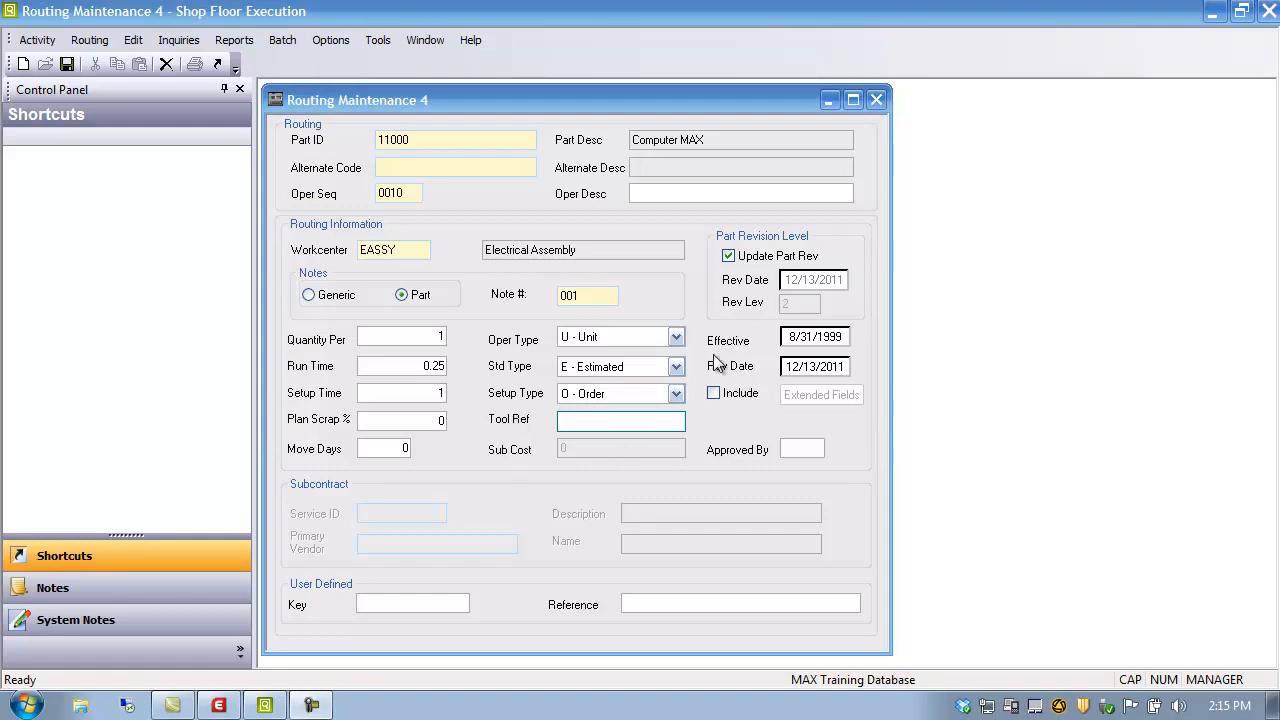
click(676, 337)
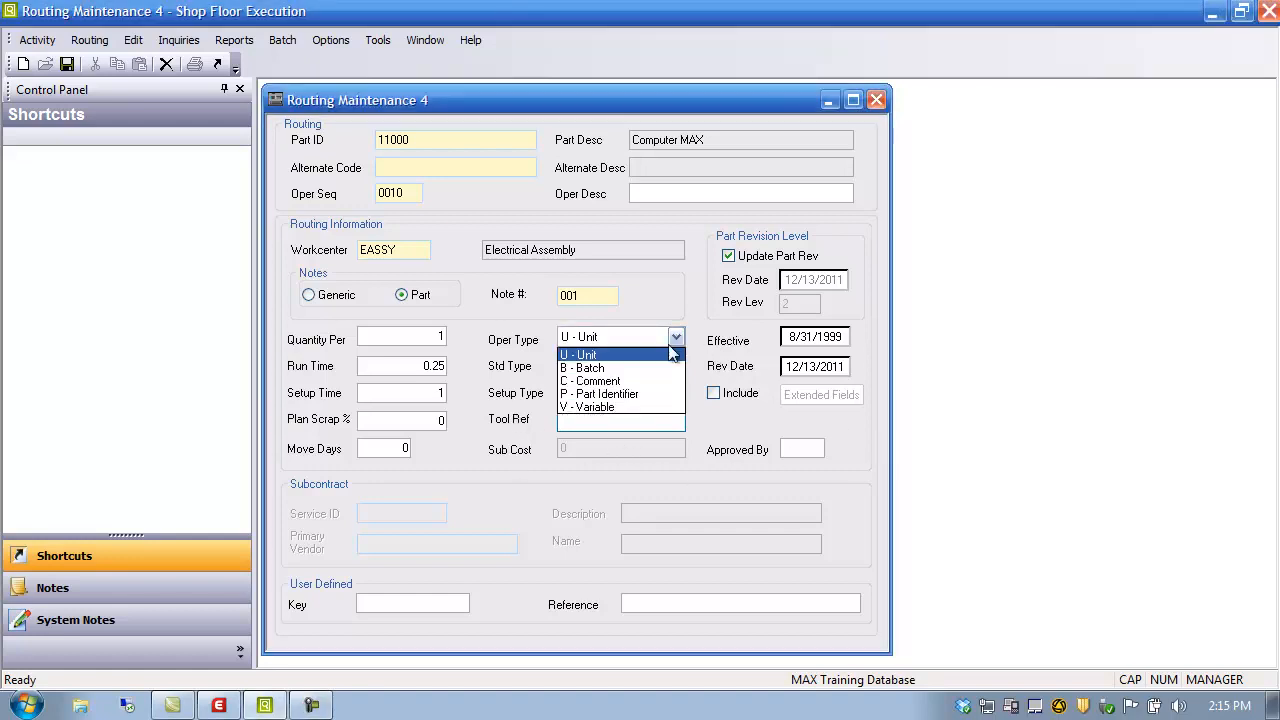
click(601, 357)
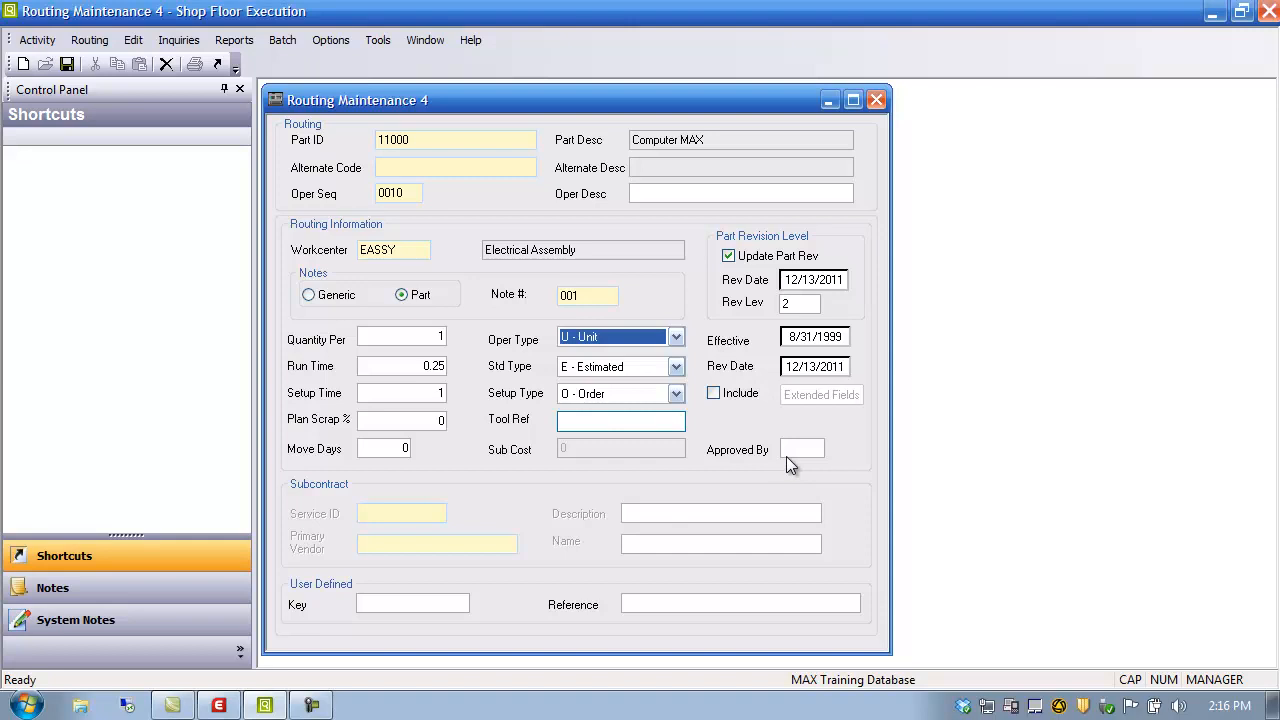
- Switch operation 0010's Oper Type to B - Batch and from there to C - Comment
click(677, 339)
click(643, 370)
click(676, 338)
click(648, 382)
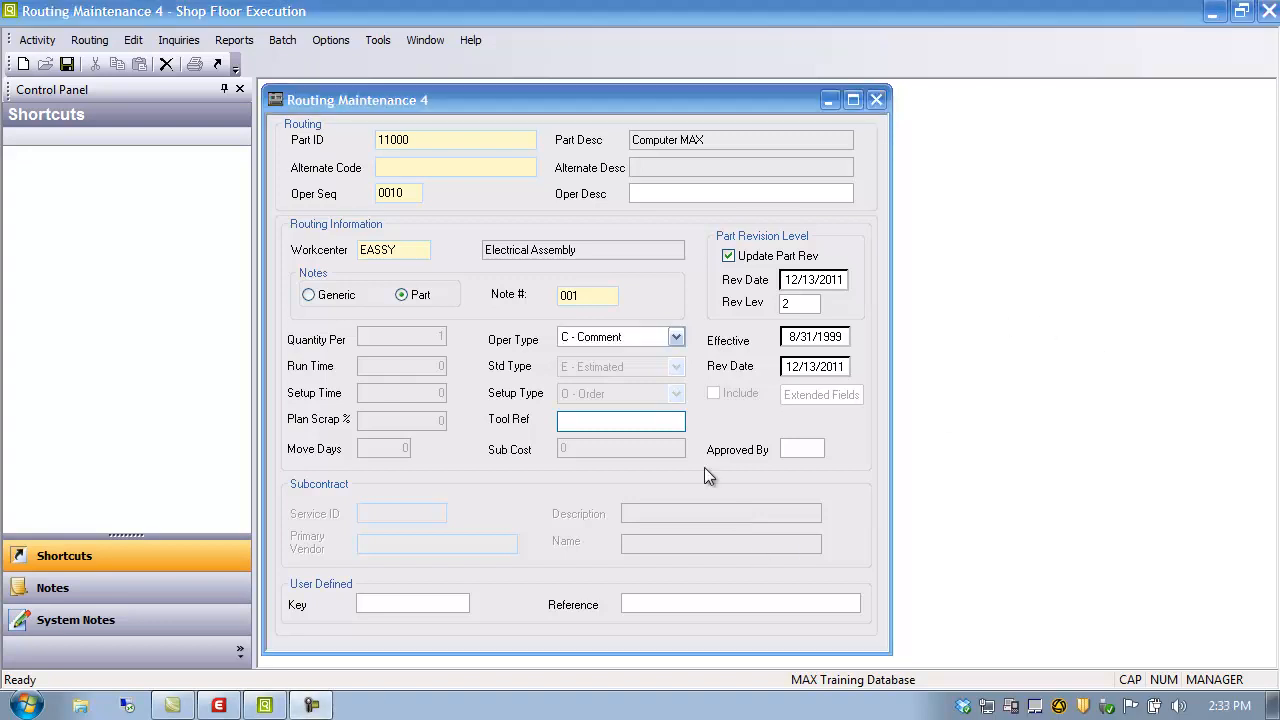
- Try to set operation 0010's Oper Type to P - Part Identifier and dismiss the warning
click(676, 338)
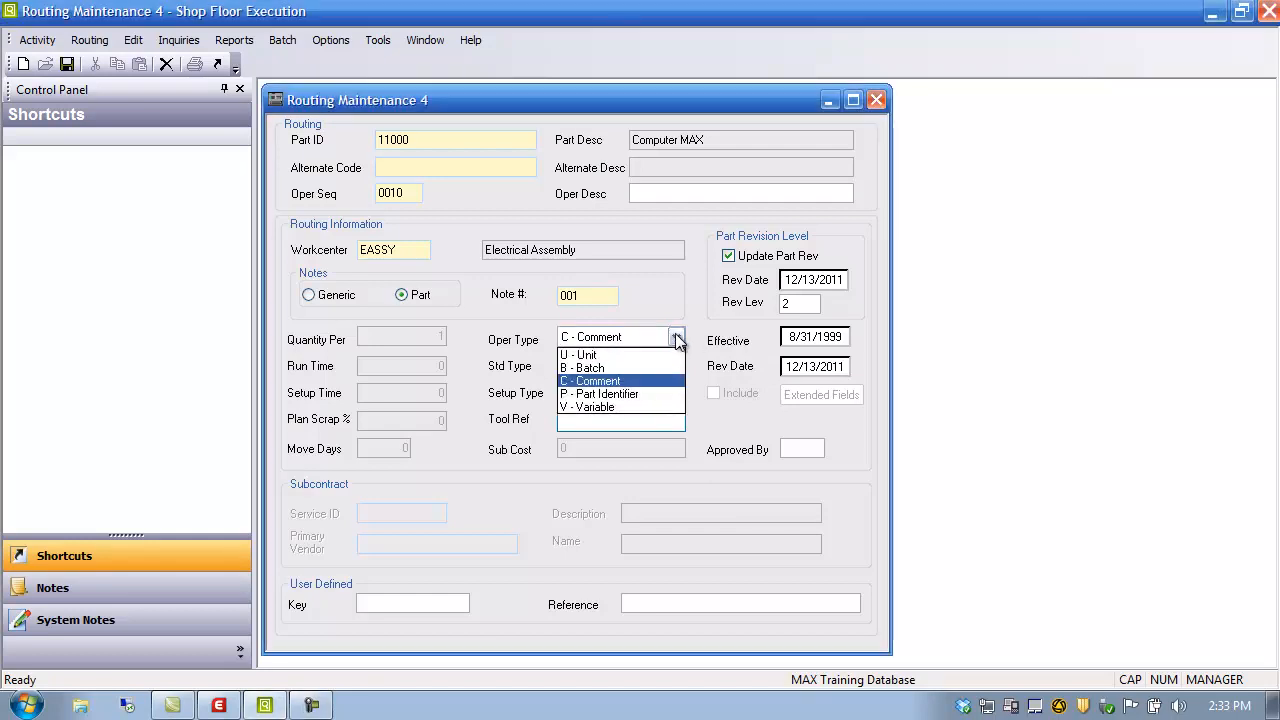
click(624, 396)
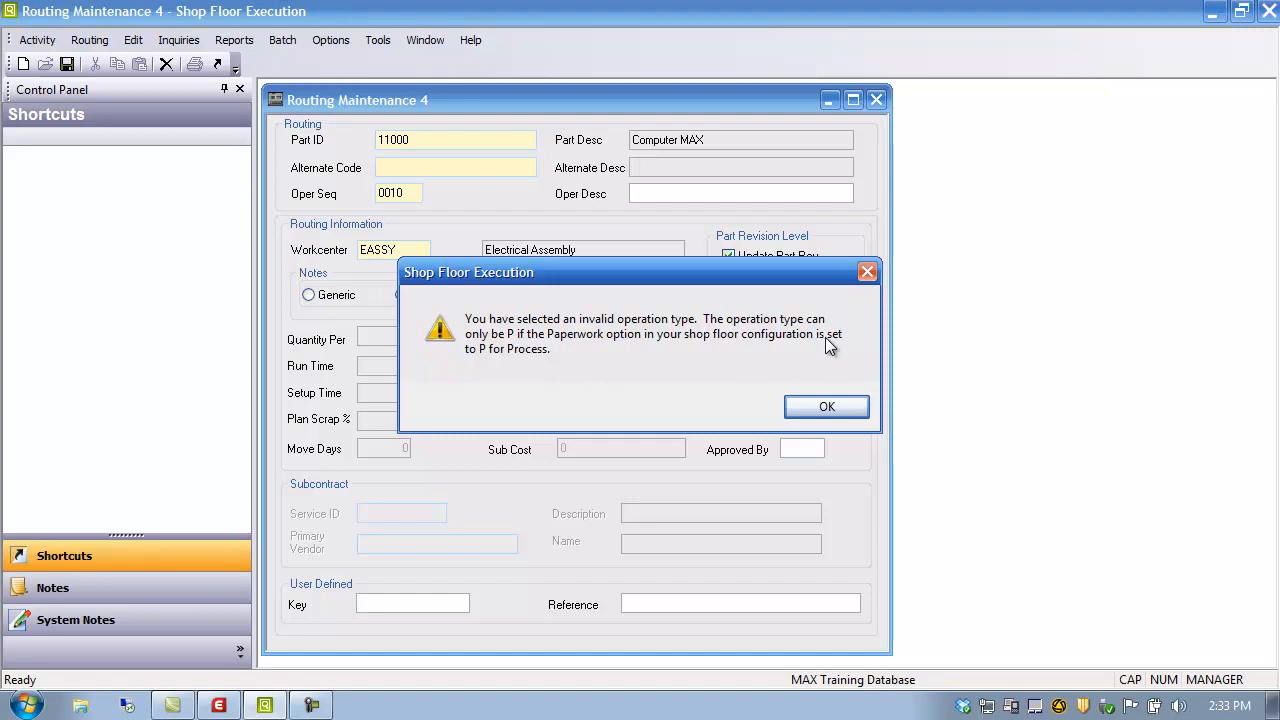
click(826, 408)
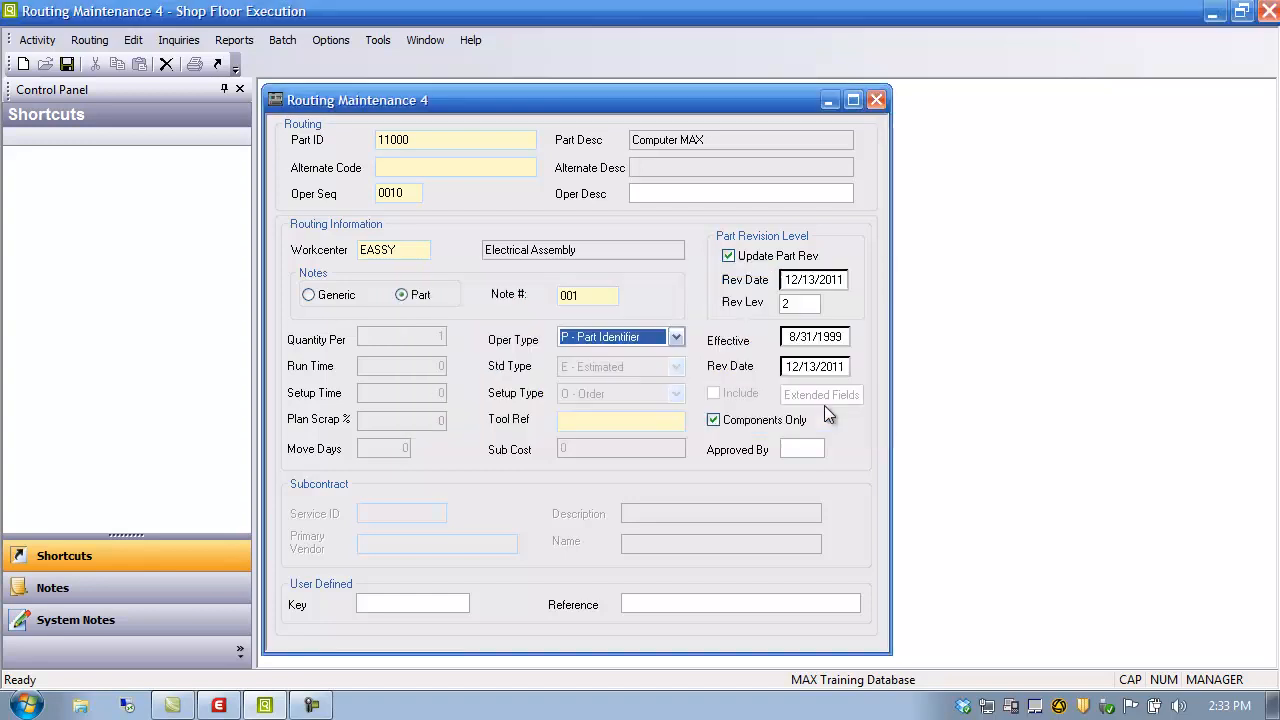
- Switch to System Manager, set Paperwork Format to P in the Shop Floor Control configuration, and return to the routing
click(219, 706)
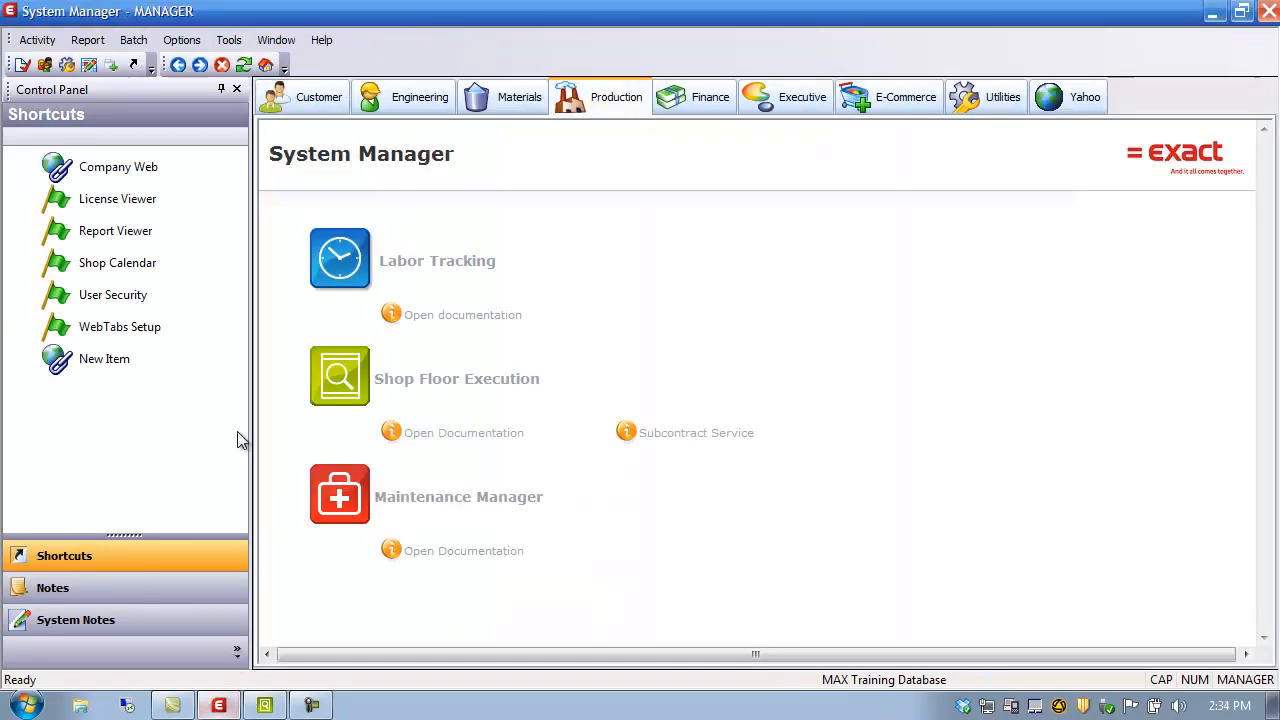
click(52, 40)
click(62, 58)
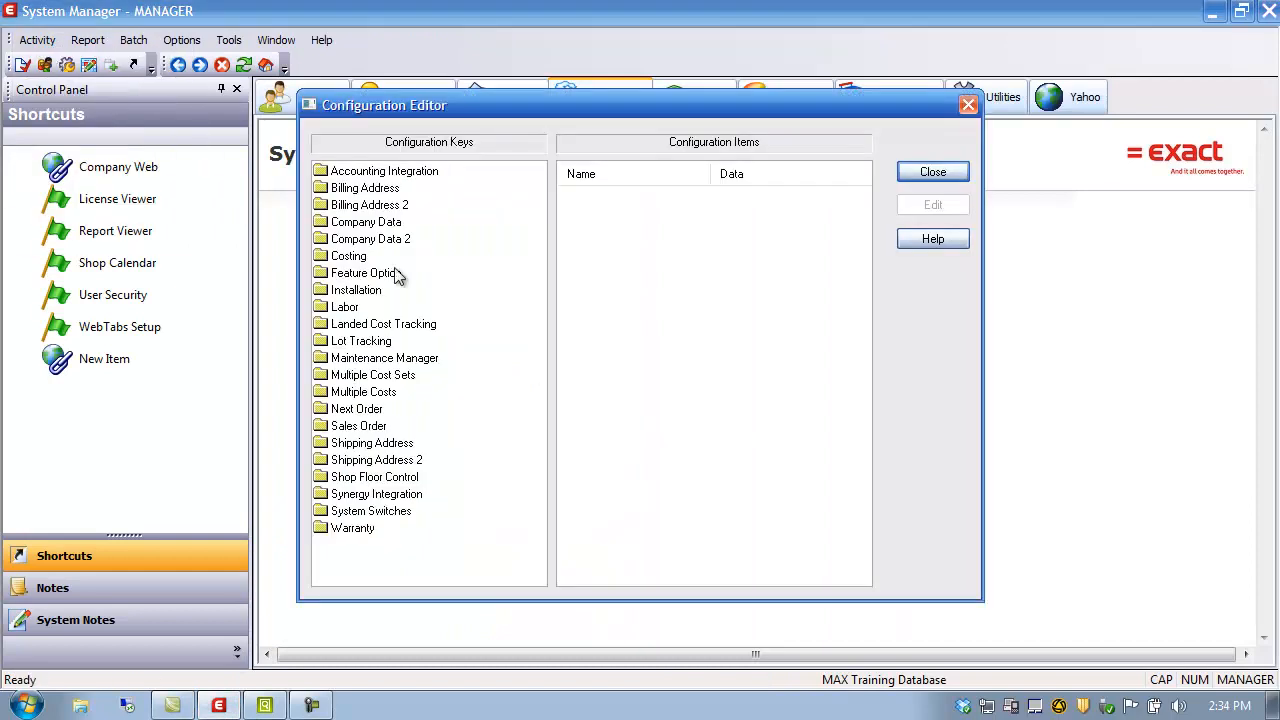
click(375, 478)
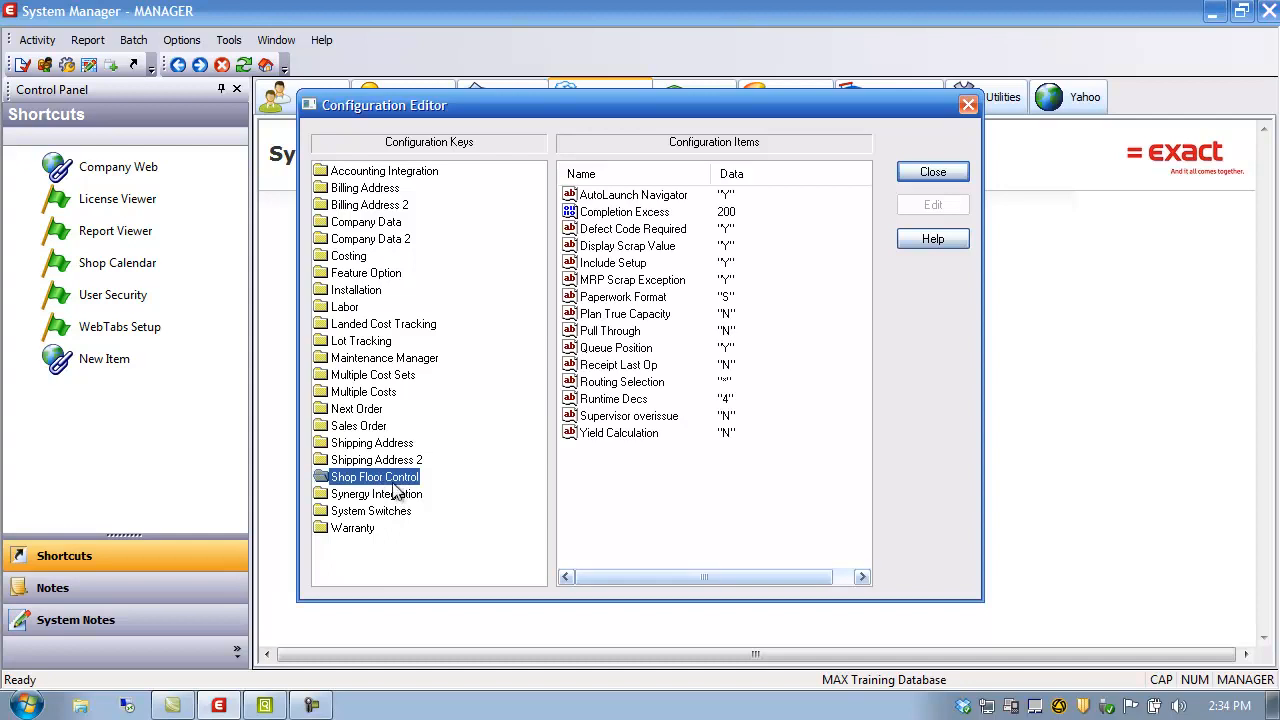
double_click(611, 298)
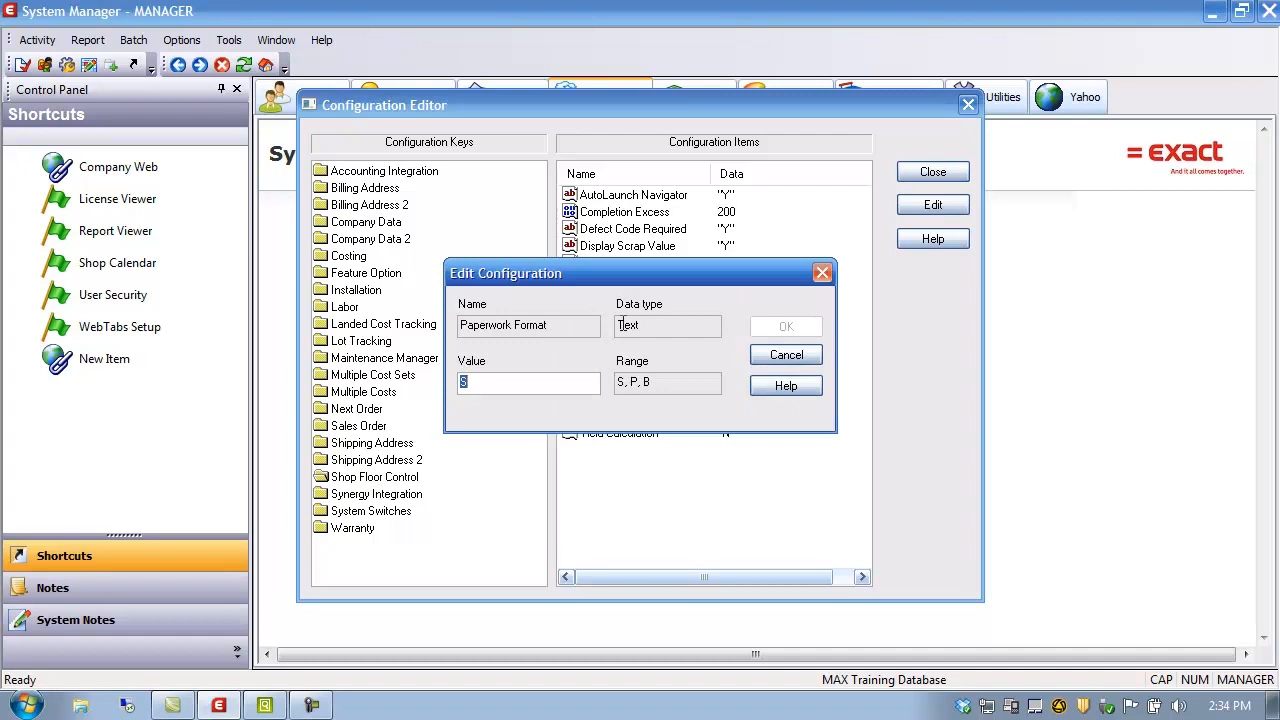
text(P)
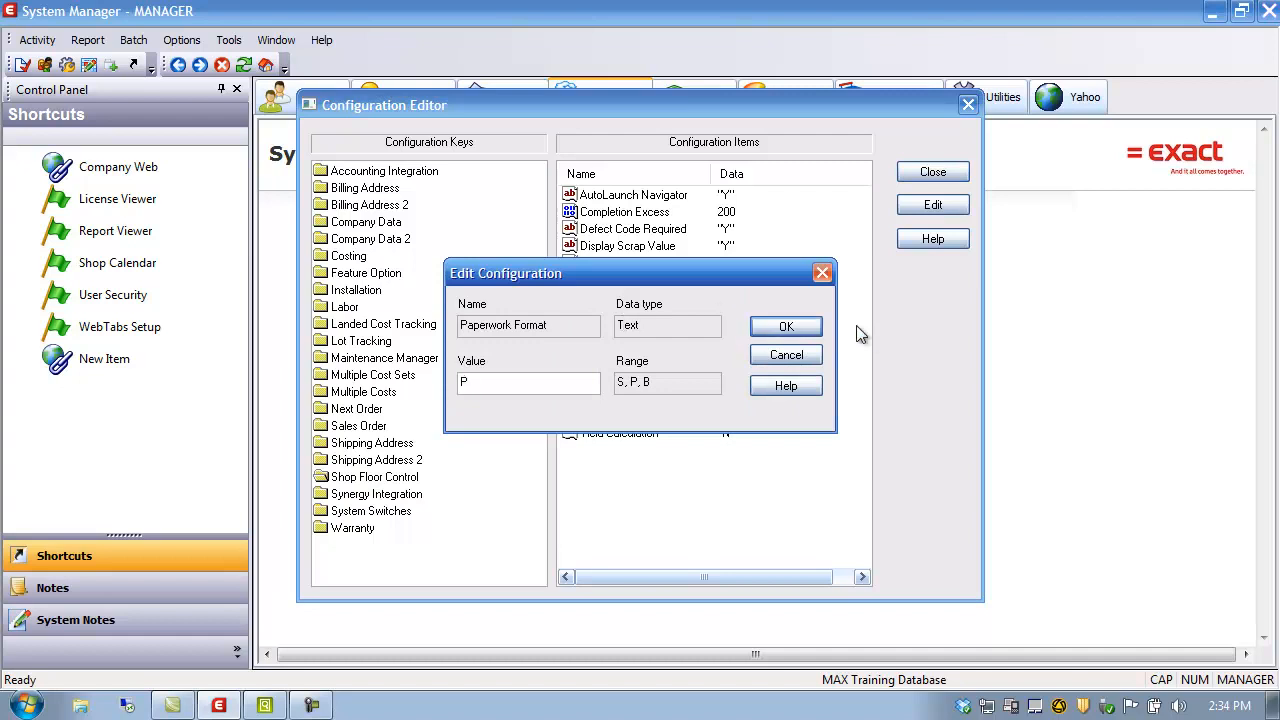
click(786, 327)
click(932, 172)
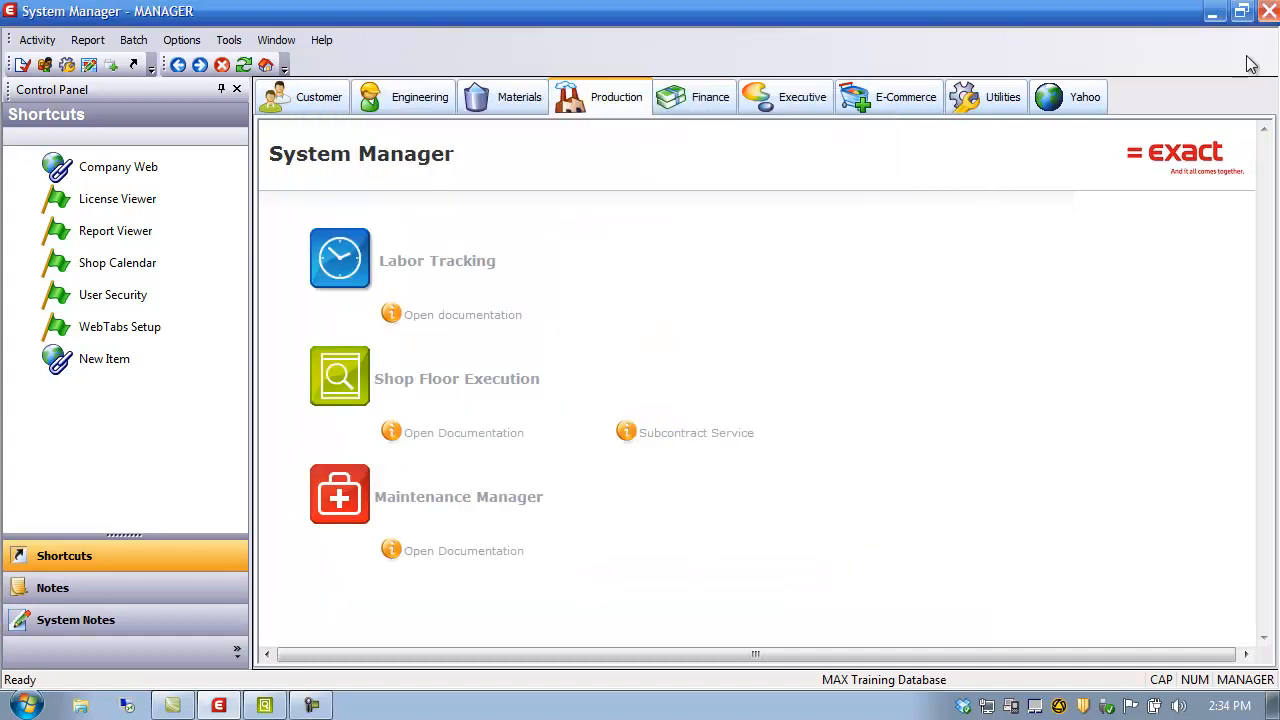
click(1212, 12)
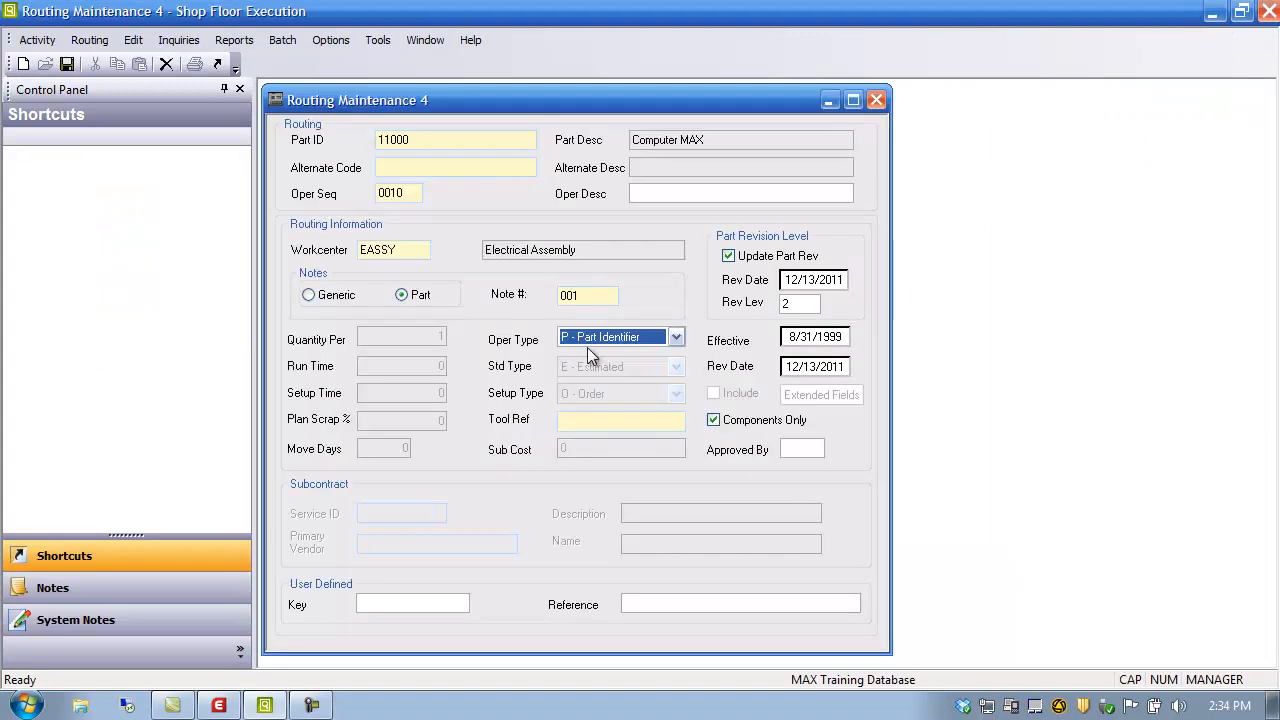
- Close the routing without saving its changes, and restart Shop Floor Execution from System Manager in a maximized window
click(876, 99)
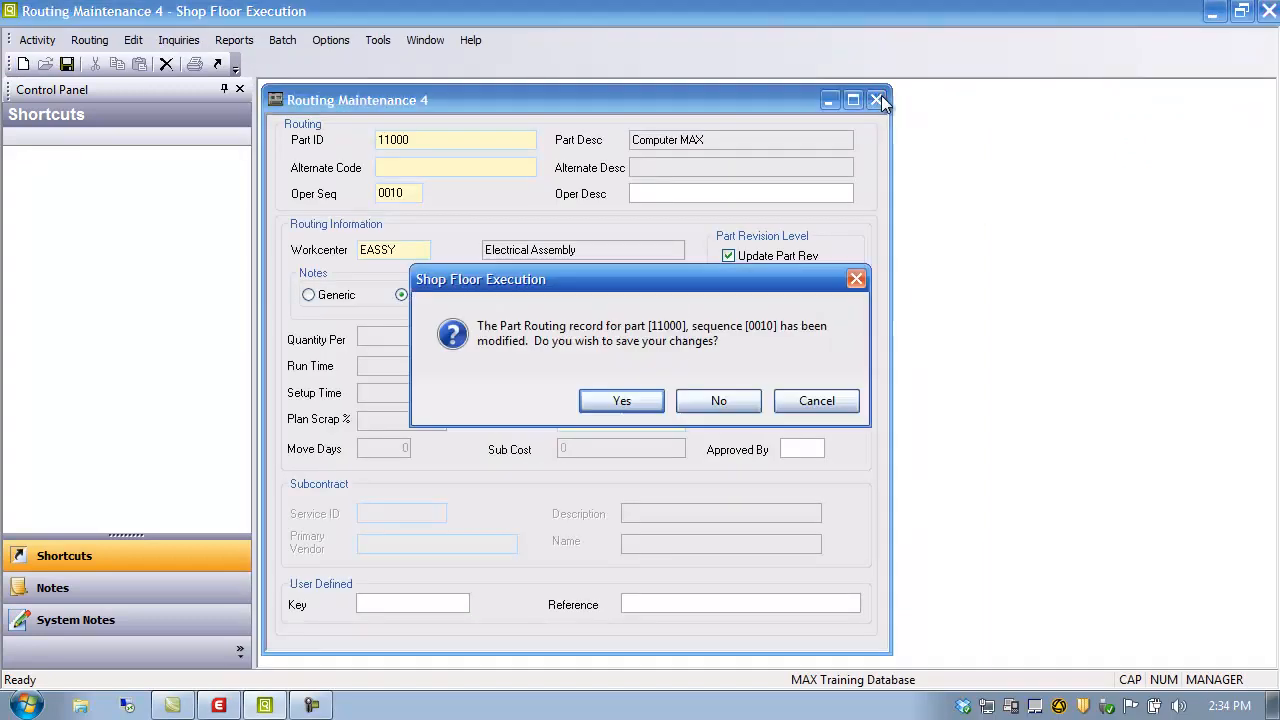
click(714, 400)
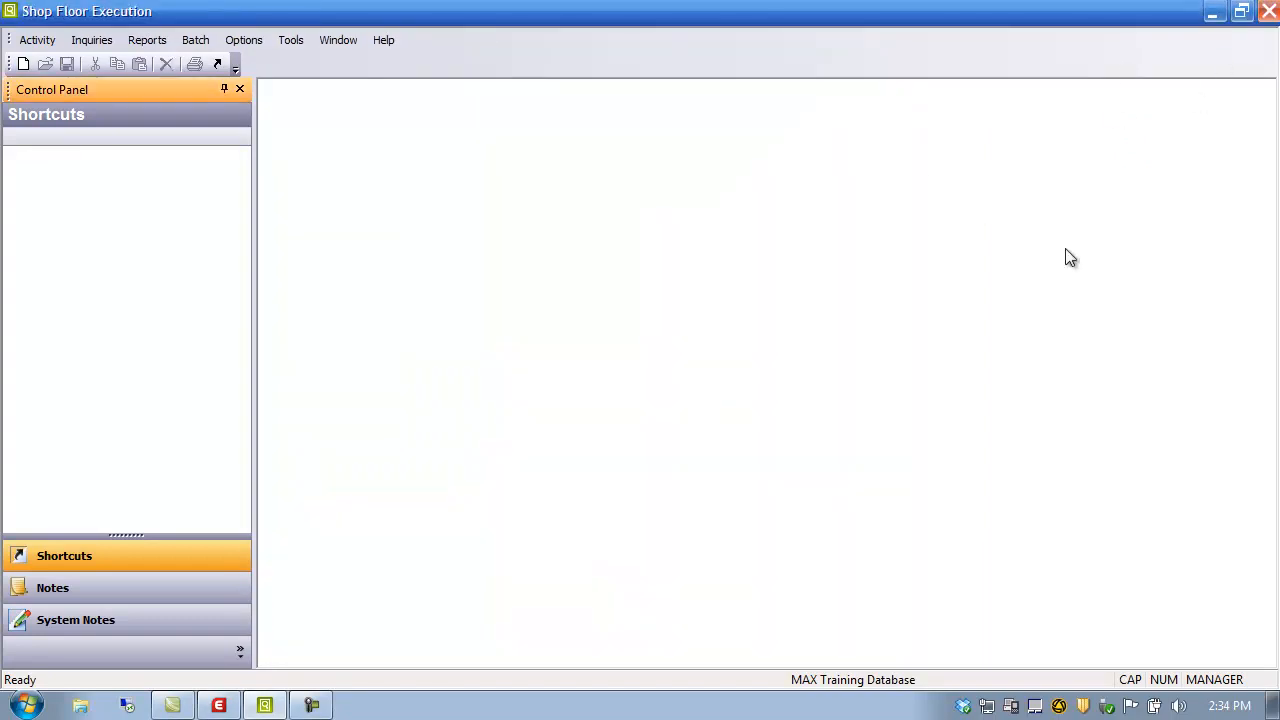
click(1267, 11)
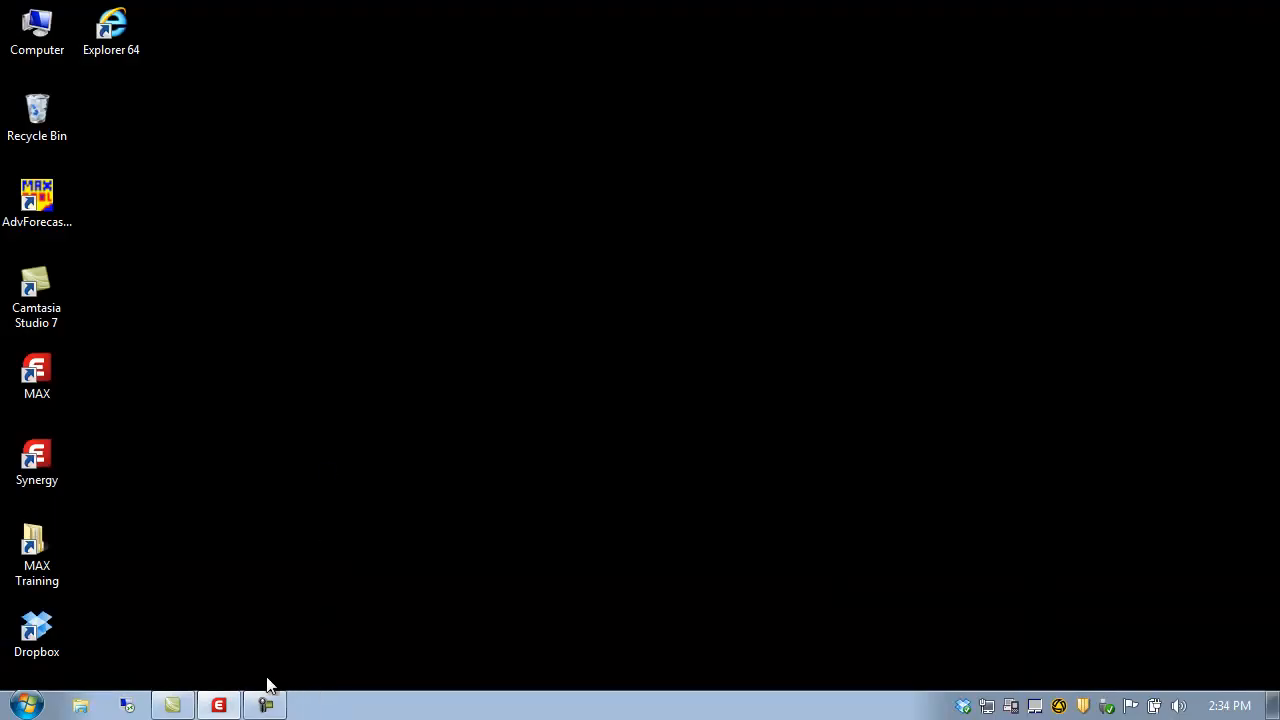
click(218, 705)
click(425, 387)
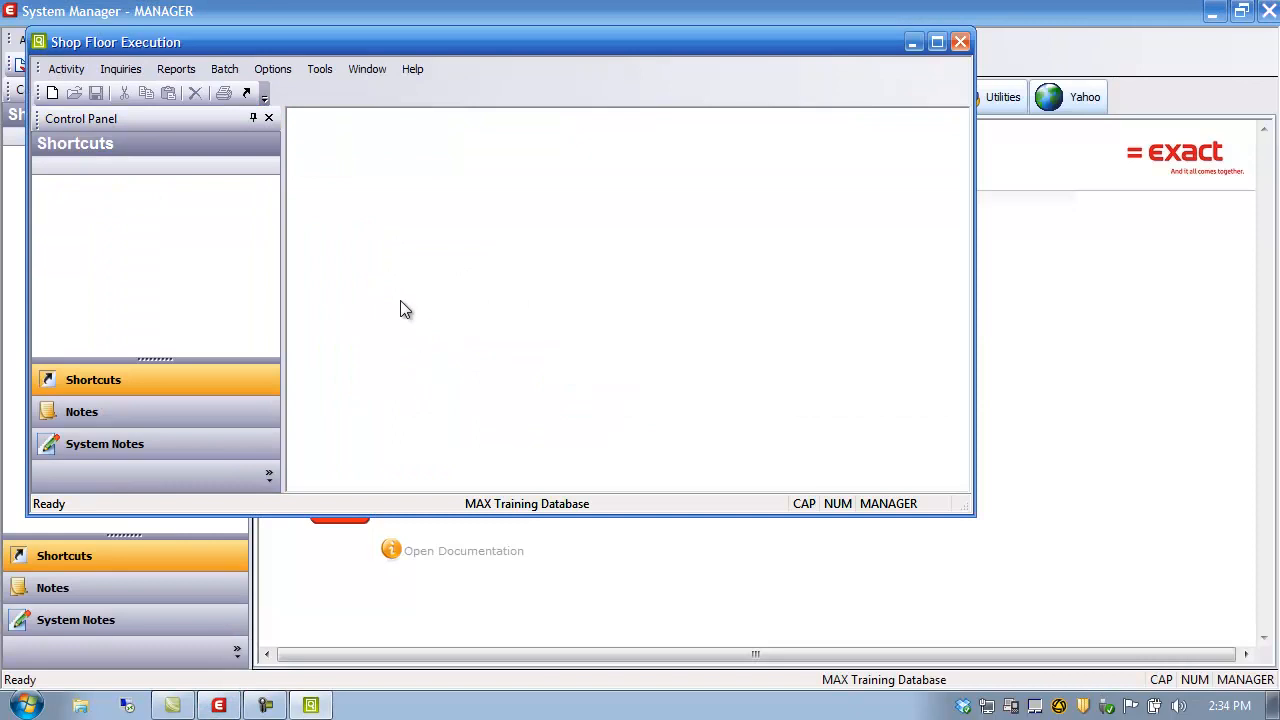
double_click(887, 51)
- Load operation 0010 of part 11000 in Routing and set its Oper Type to P - Part Identifier
click(57, 43)
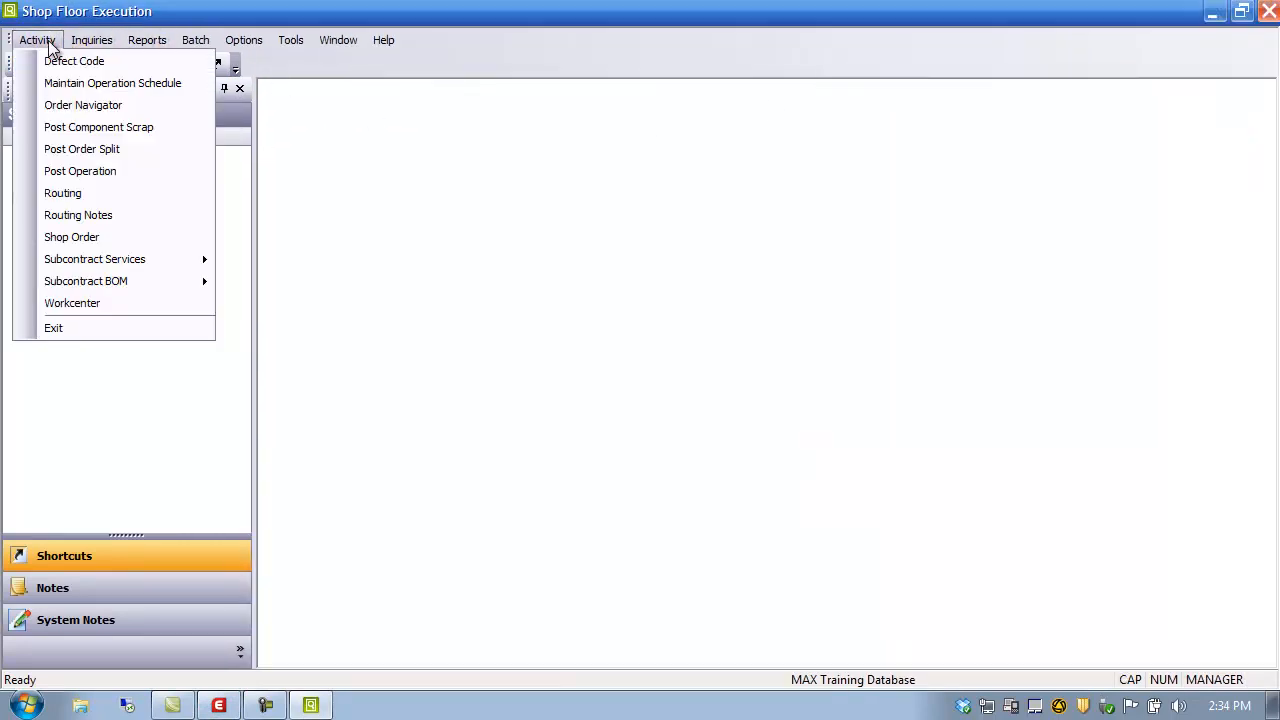
click(66, 192)
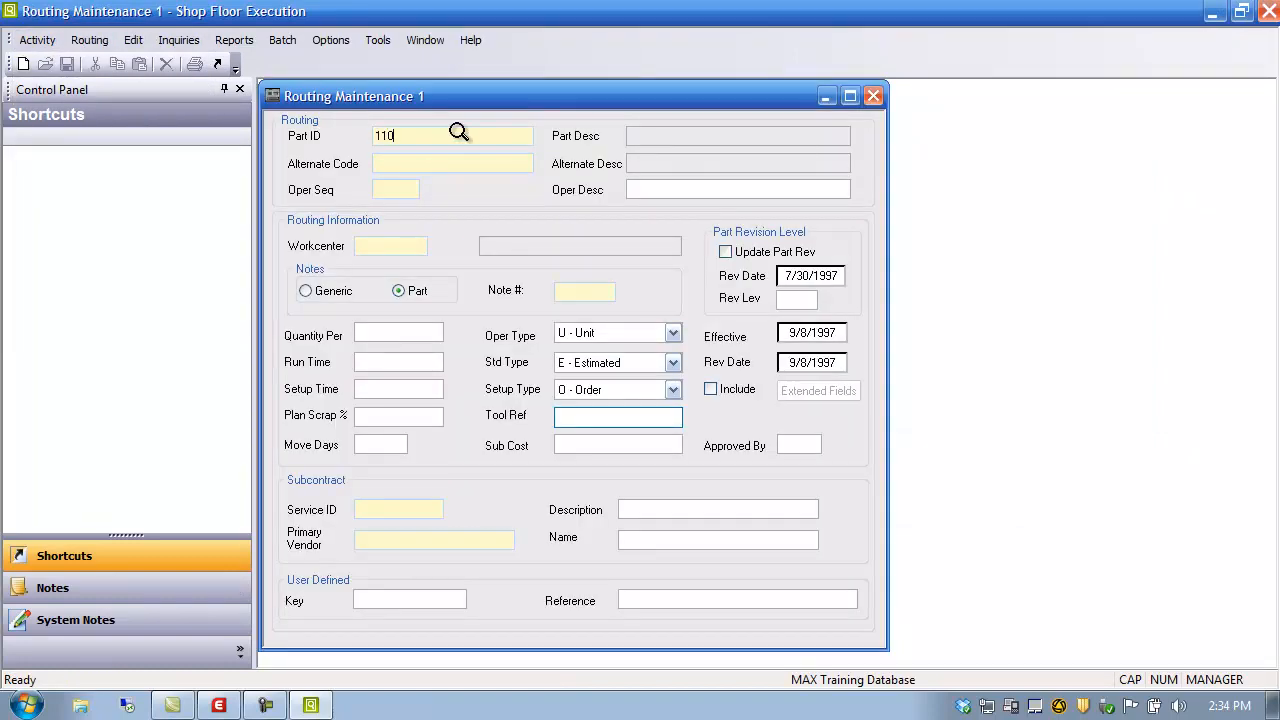
click(386, 188)
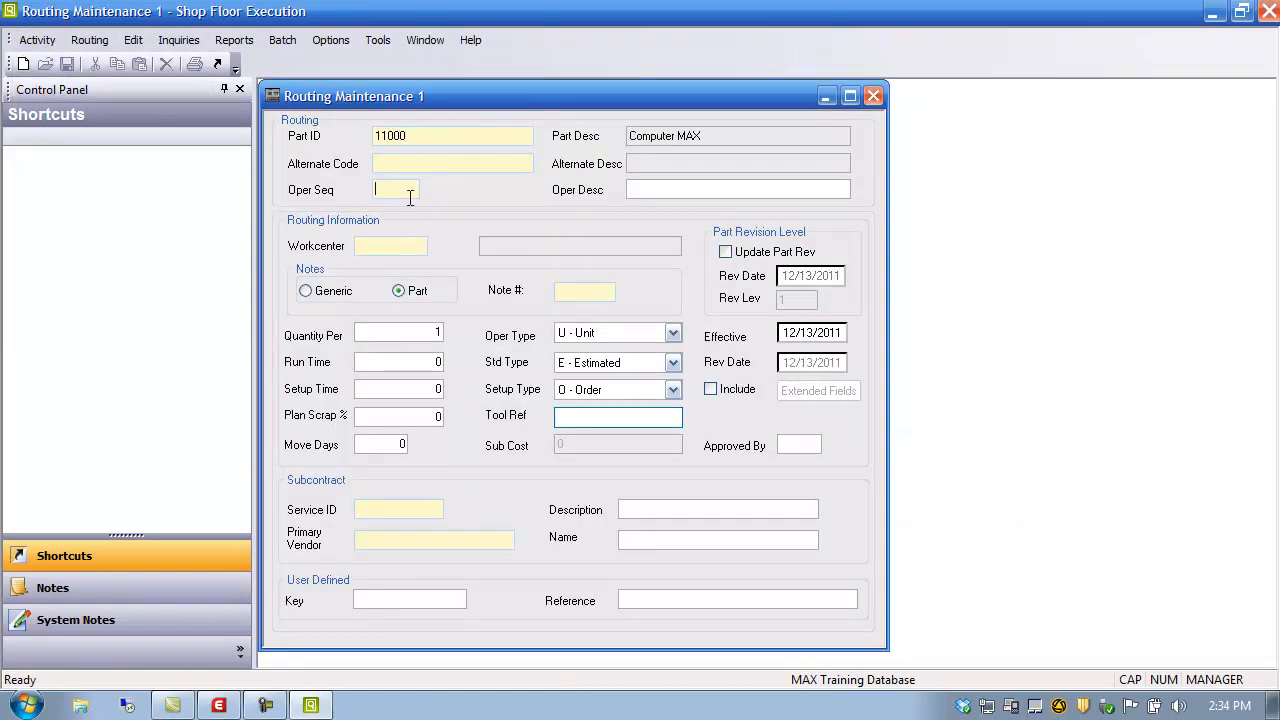
text(0010)
key(Tab)
click(665, 333)
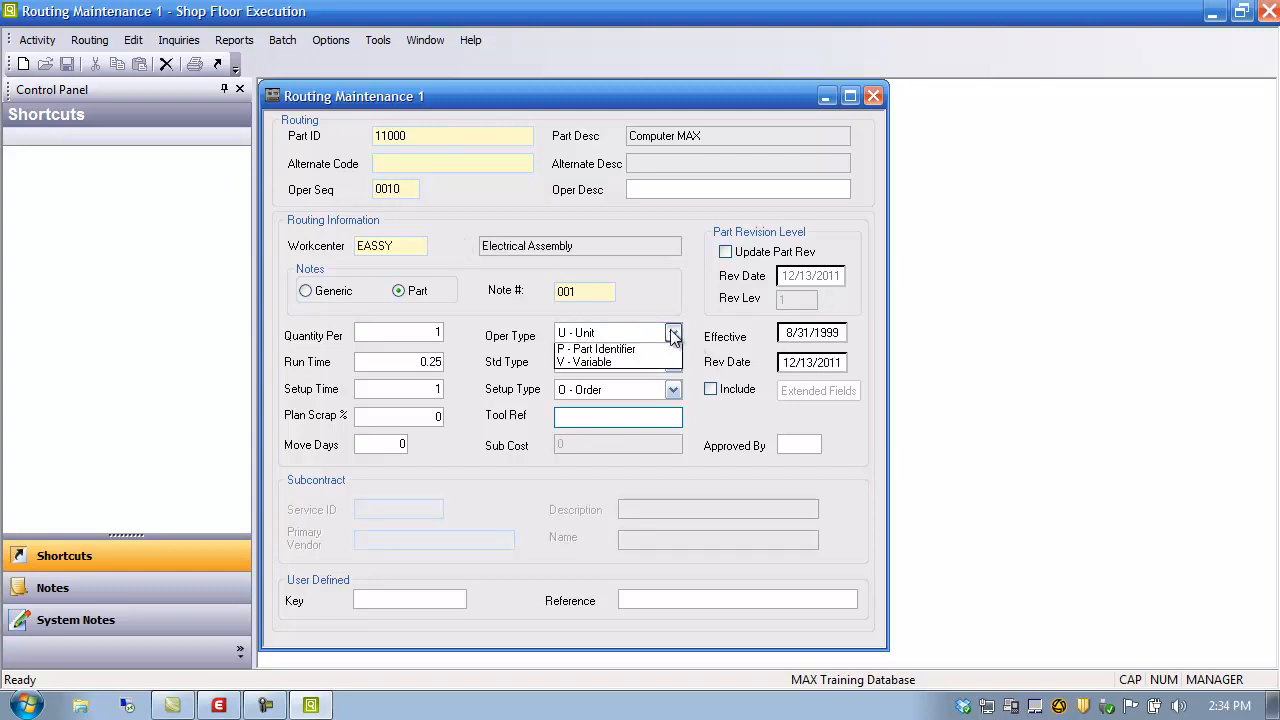
click(632, 389)
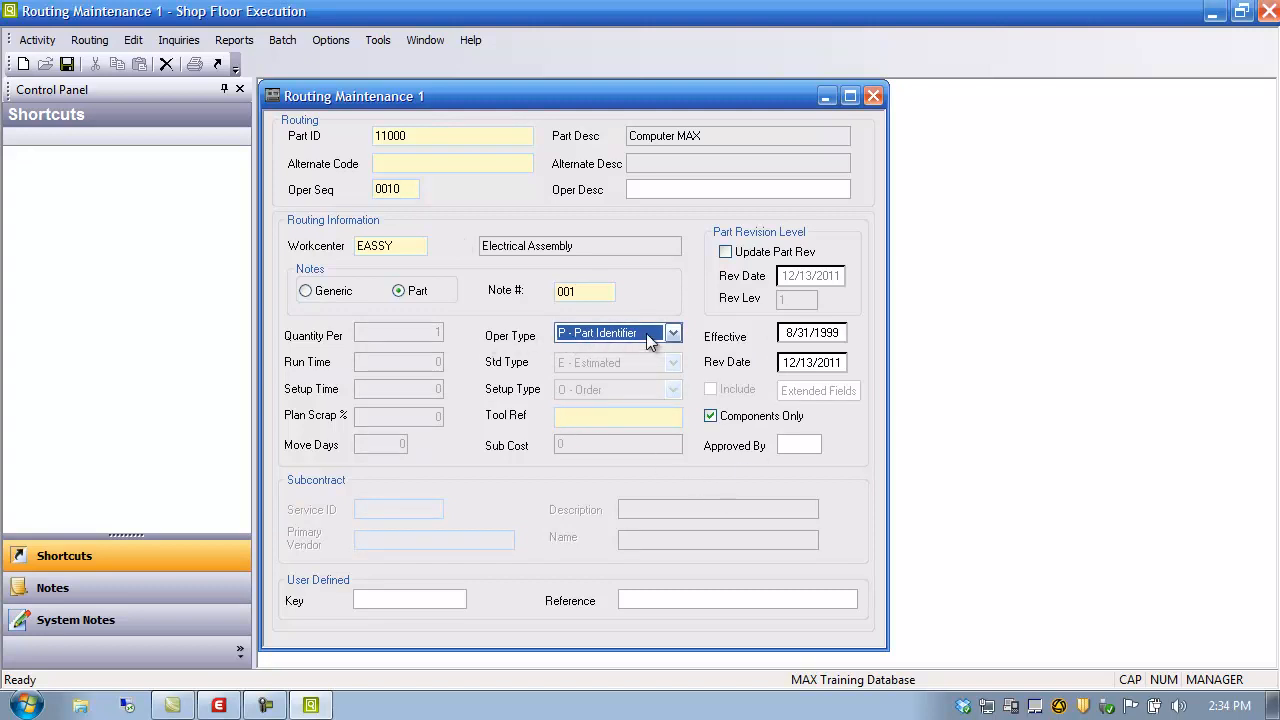
- Open the component lookup for Tool Ref and search for 11000 by Component Part, followed by a search by Parent Part
click(583, 419)
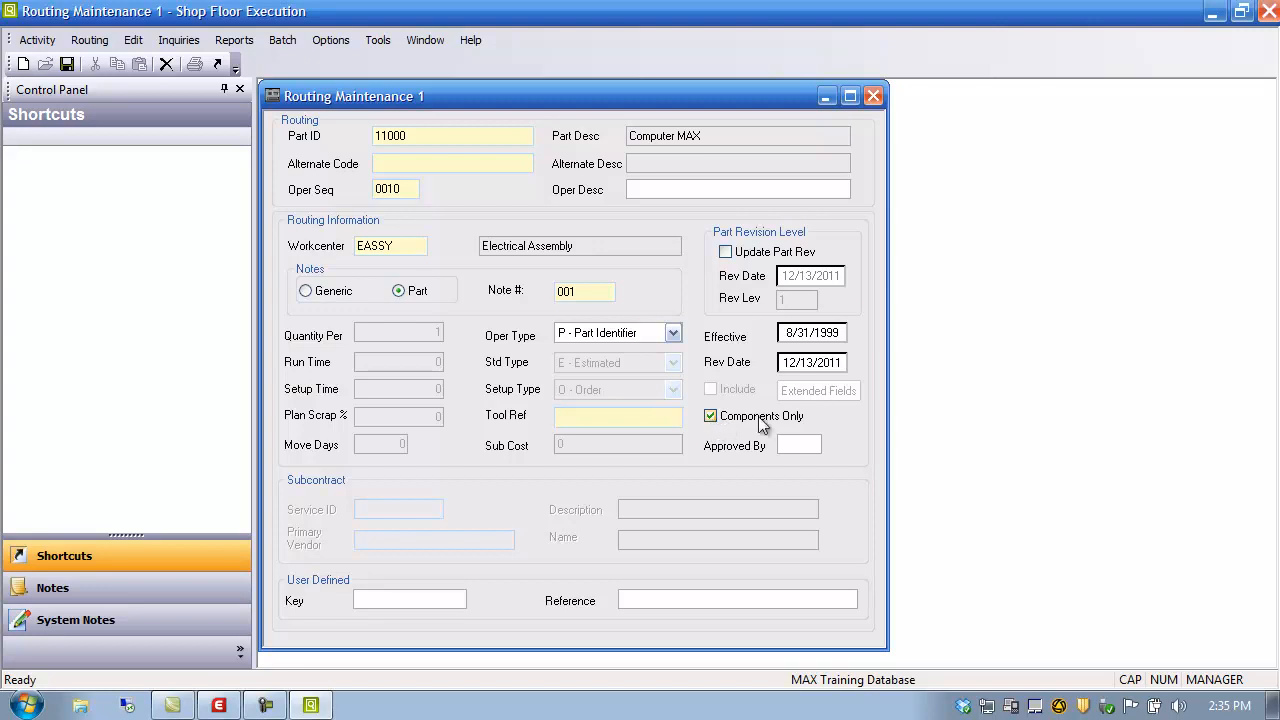
double_click(590, 421)
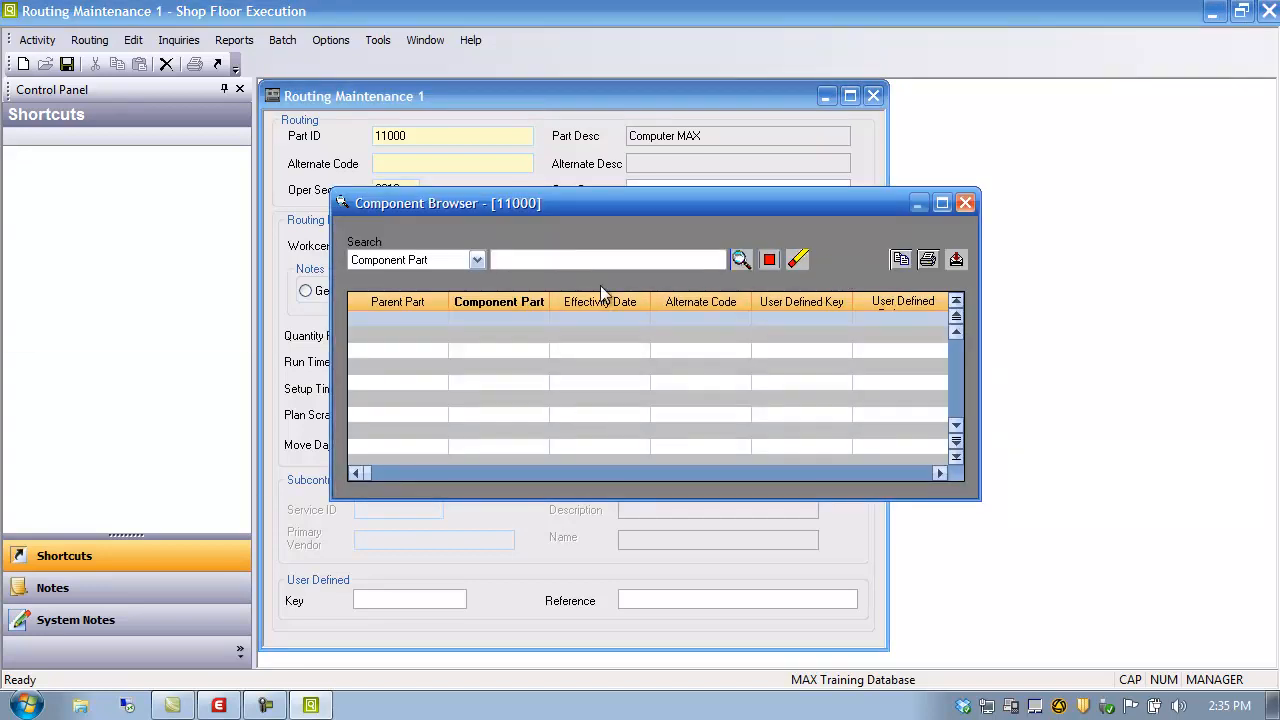
text(11000)
click(740, 260)
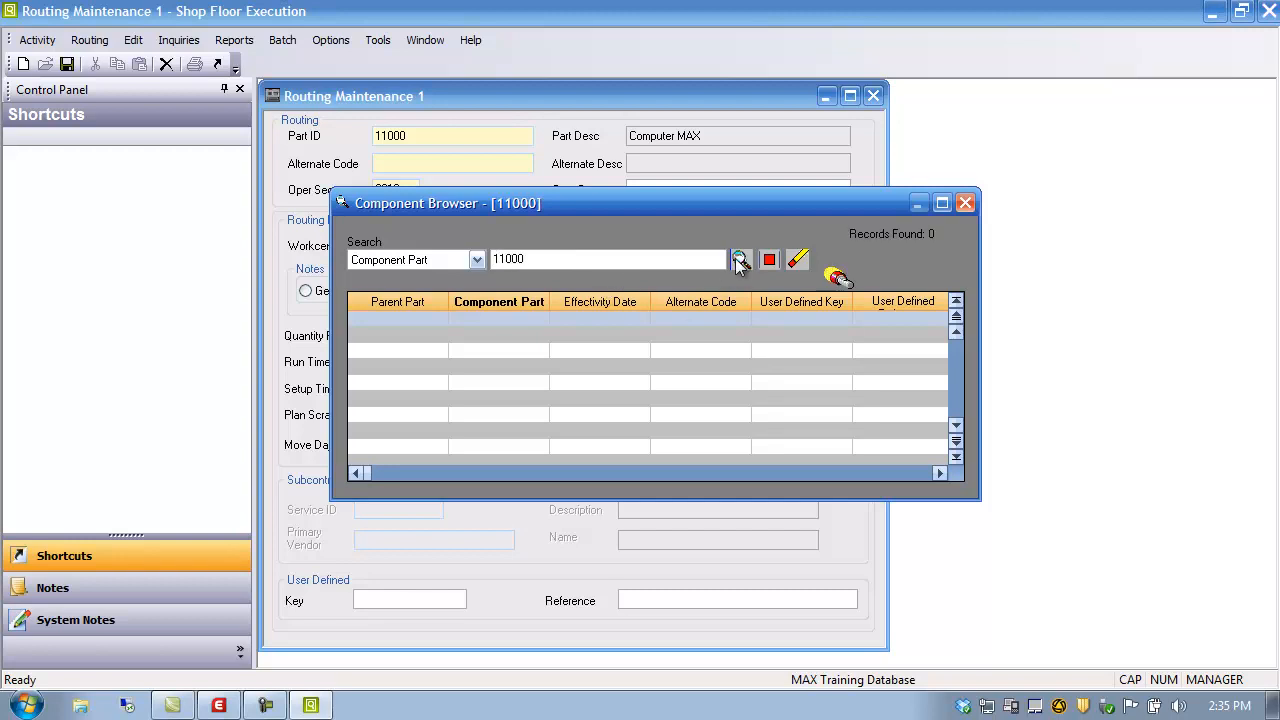
double_click(530, 259)
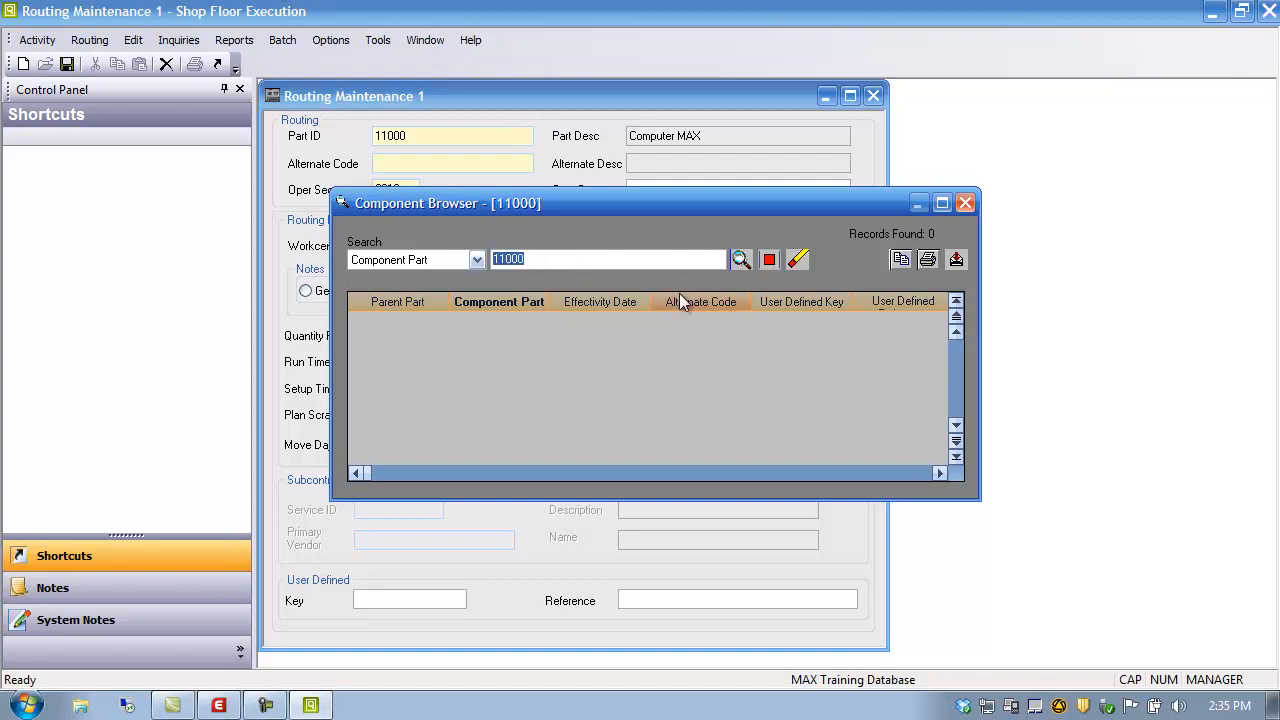
click(477, 261)
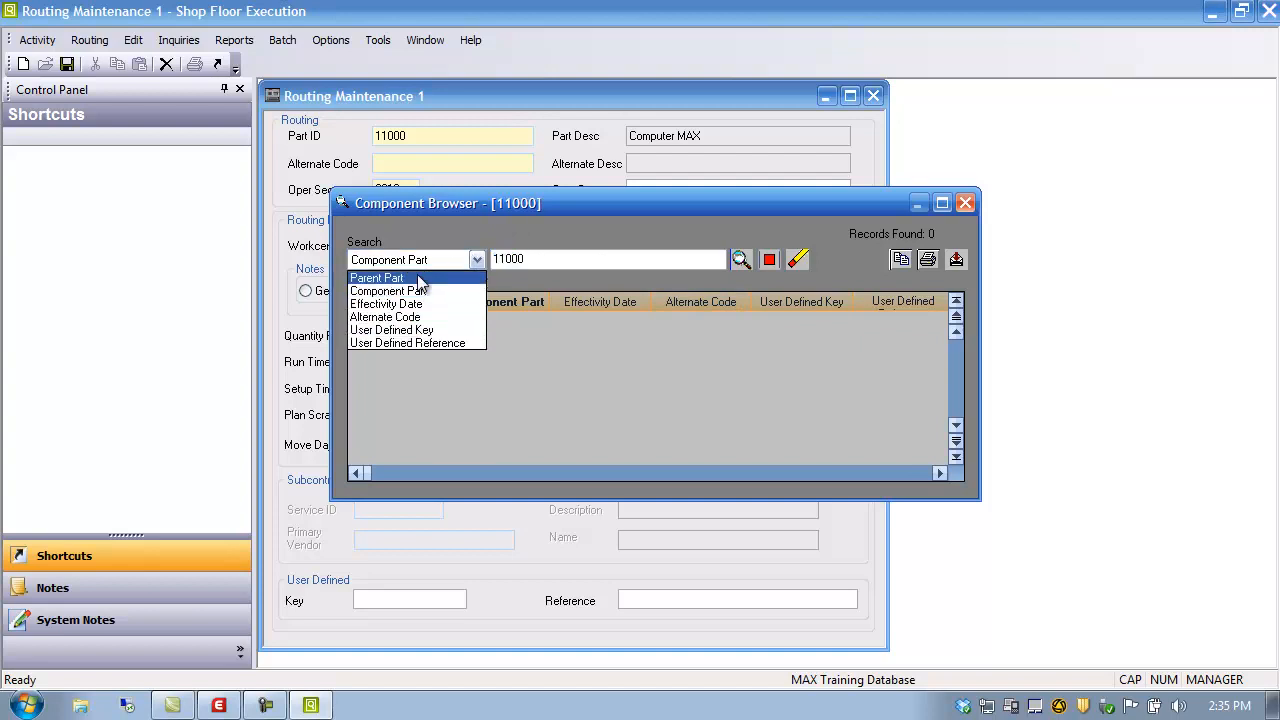
click(424, 277)
click(741, 259)
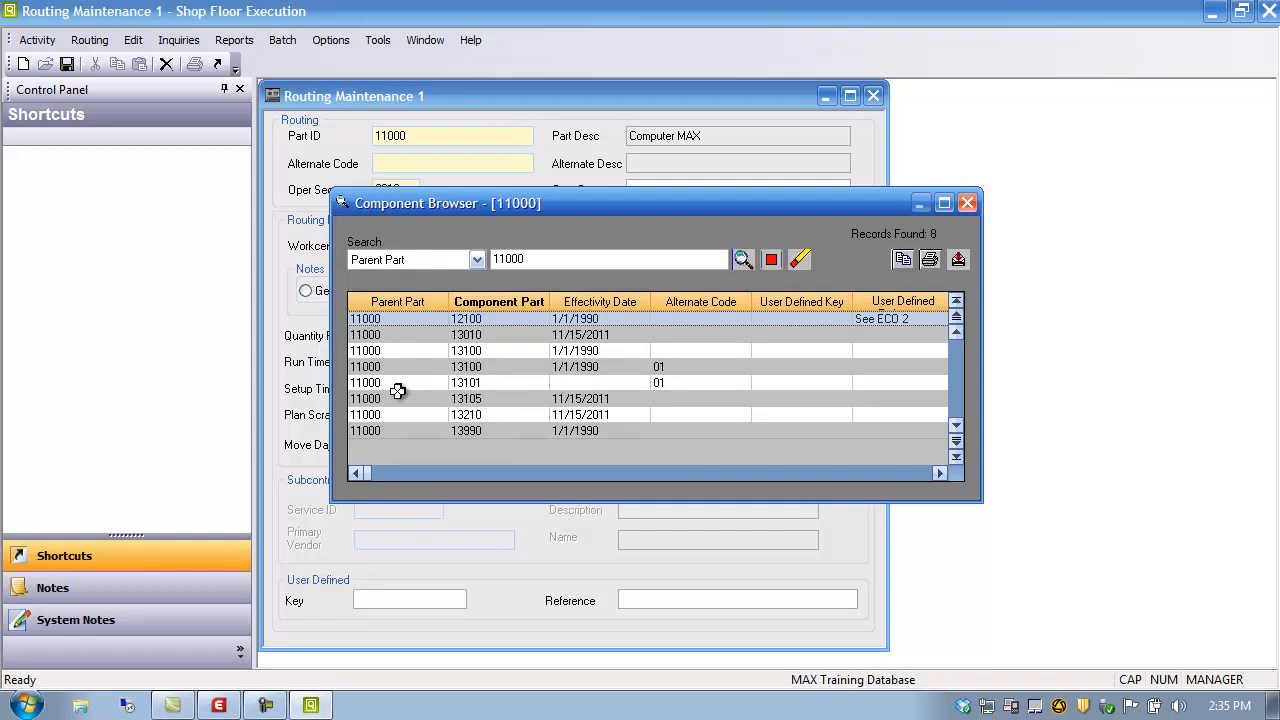
- Select component 13101 of parent part 11000 as the operation's Tool Ref
click(369, 384)
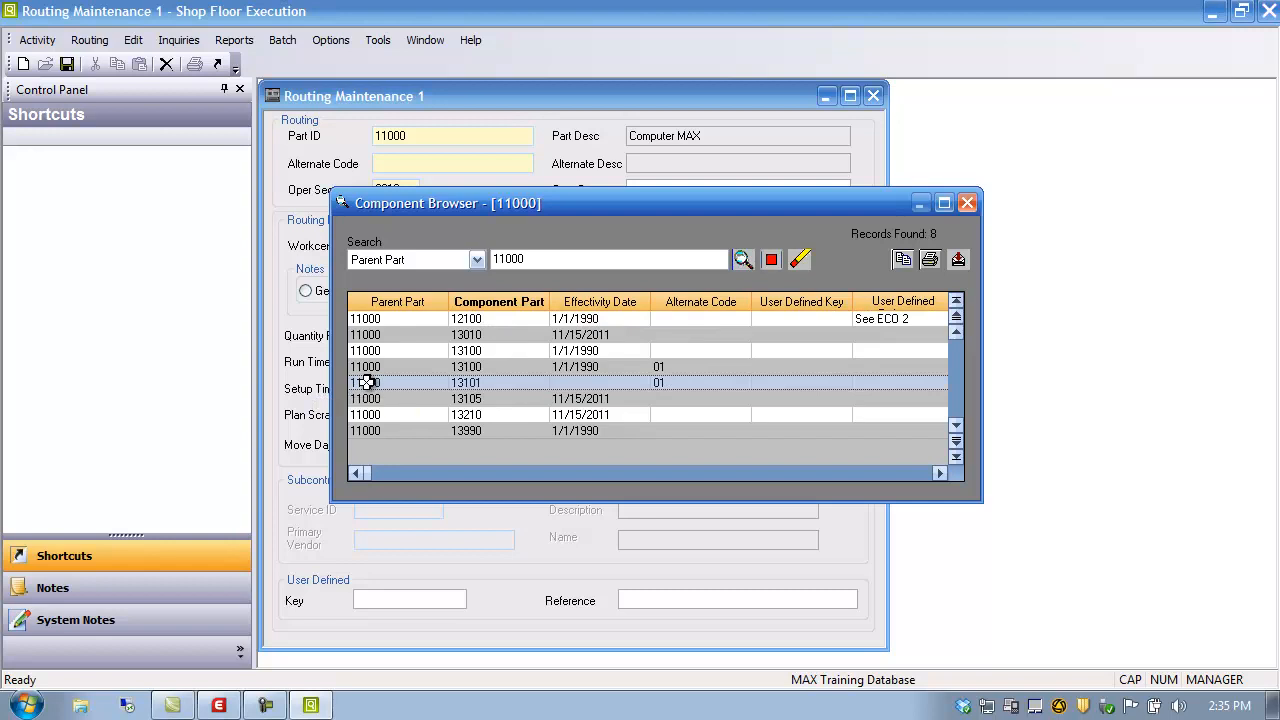
double_click(367, 384)
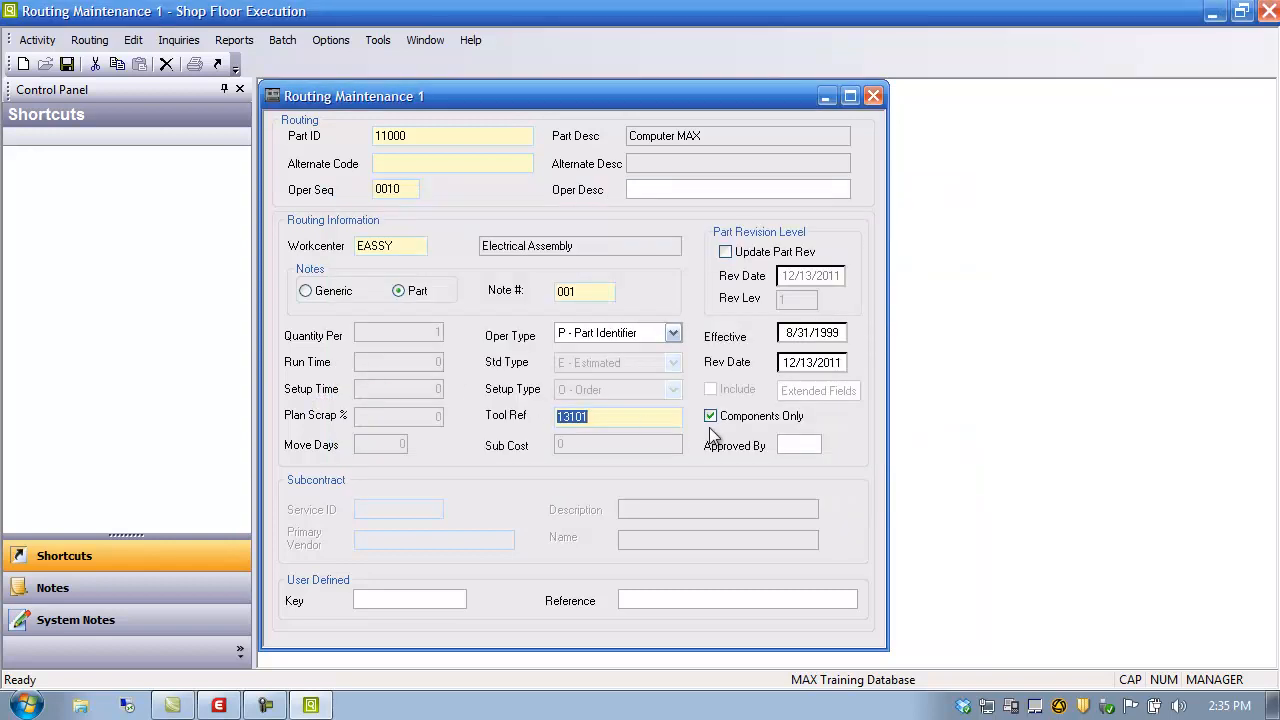
drag(603, 417, 521, 415)
drag(599, 421, 510, 422)
- Open Bill of Materials from System Manager and load the structure of part 11000 in a maximized Visual BOM window
click(220, 706)
click(405, 99)
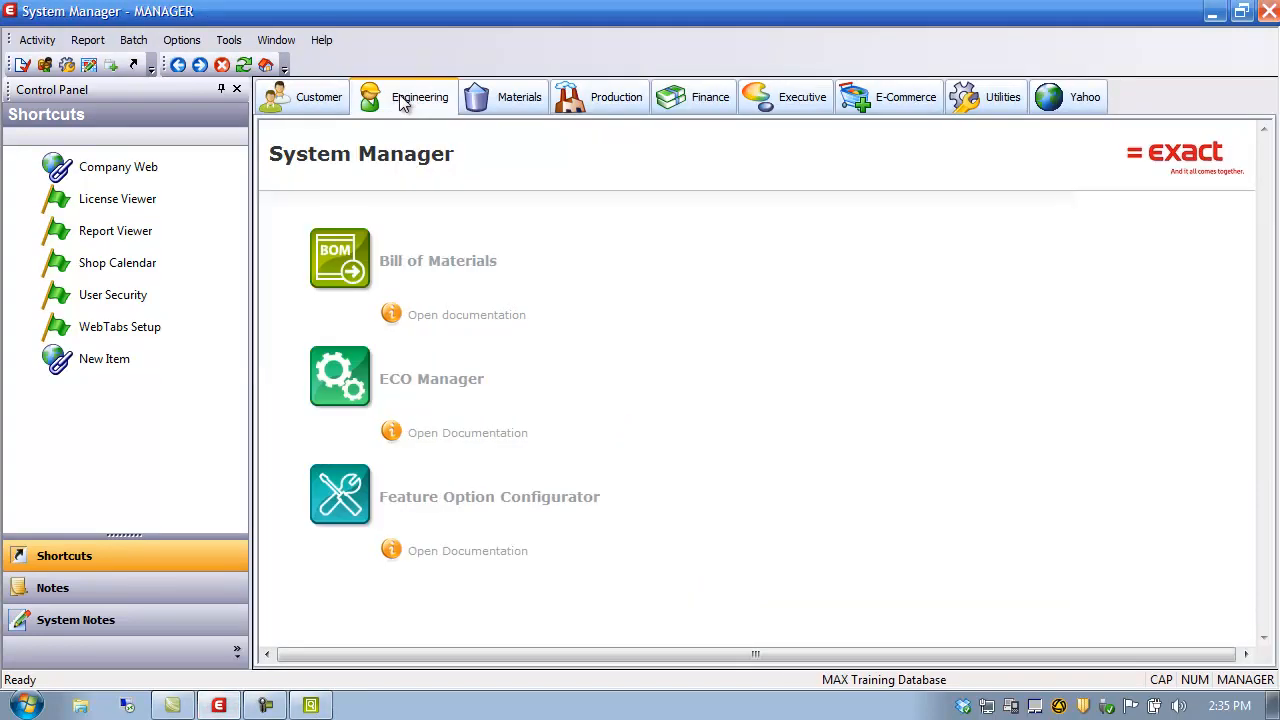
click(444, 272)
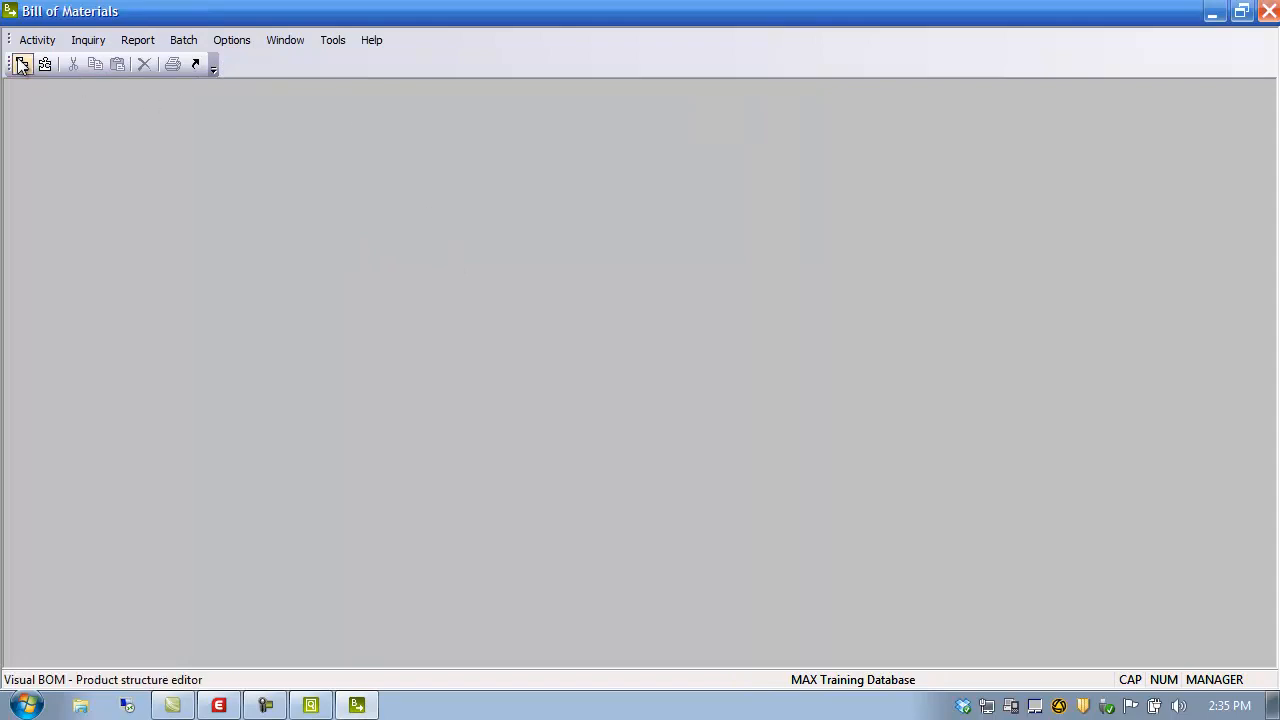
click(24, 65)
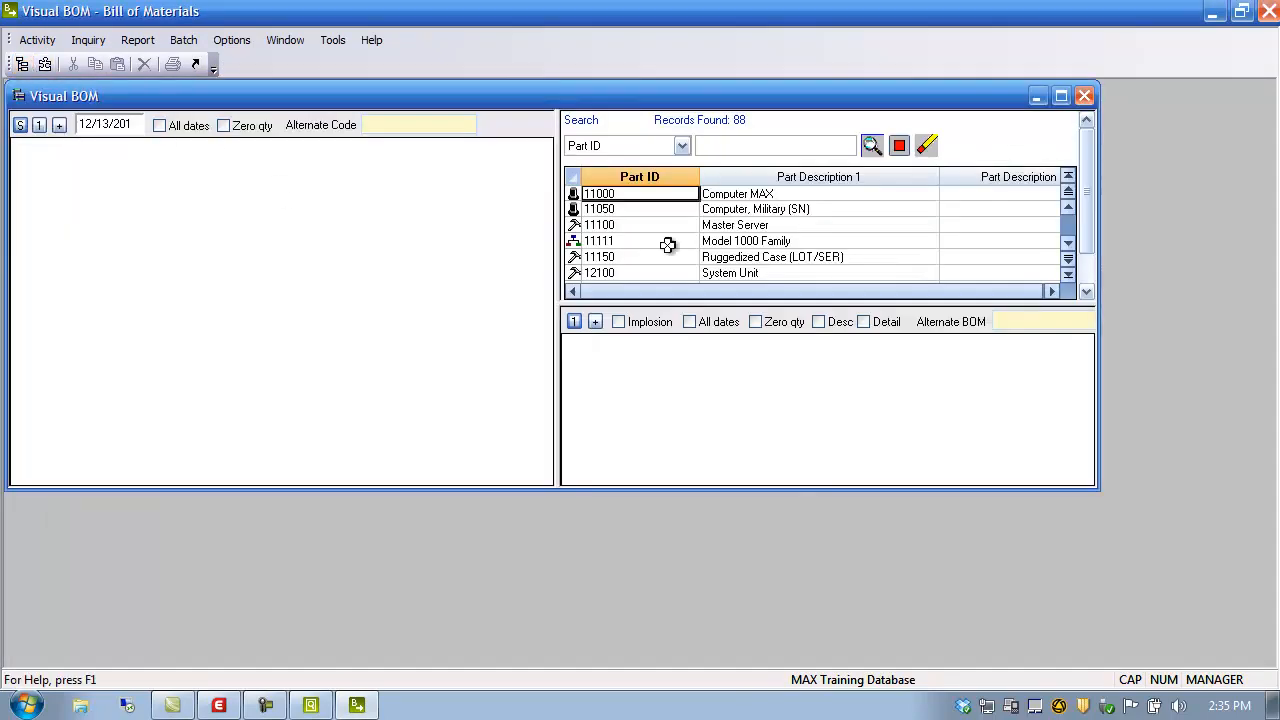
click(1061, 96)
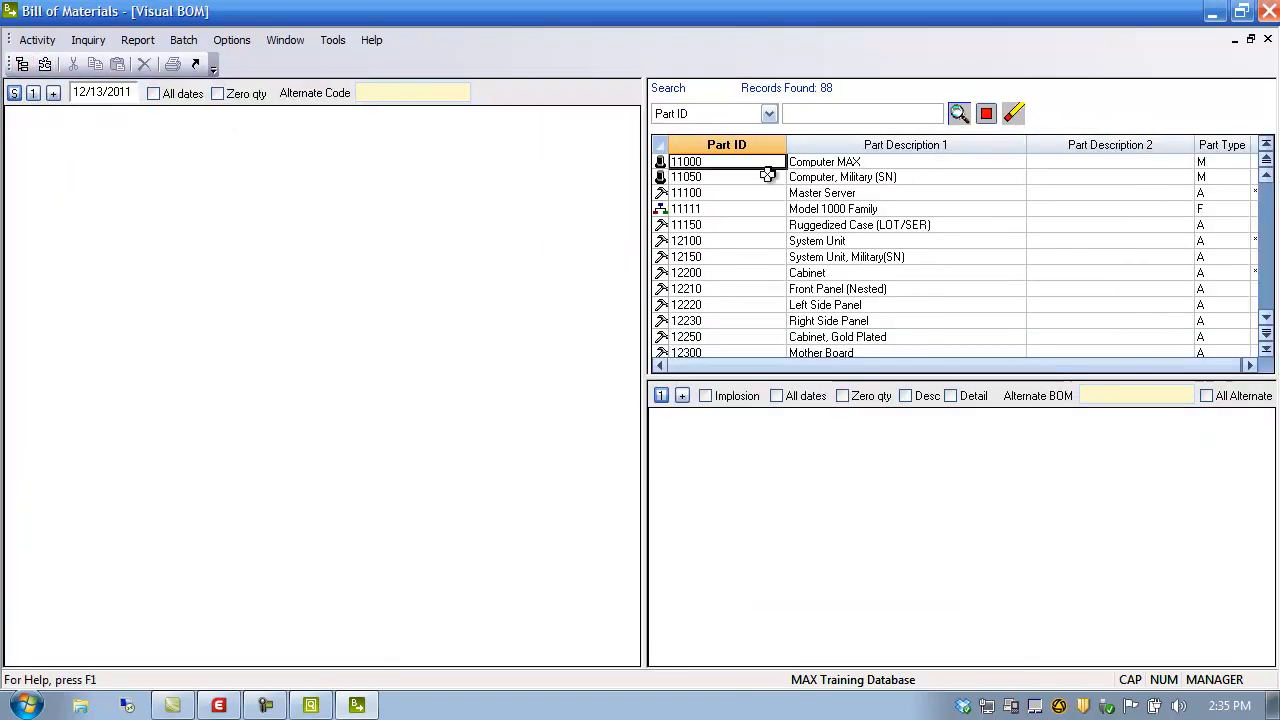
click(688, 162)
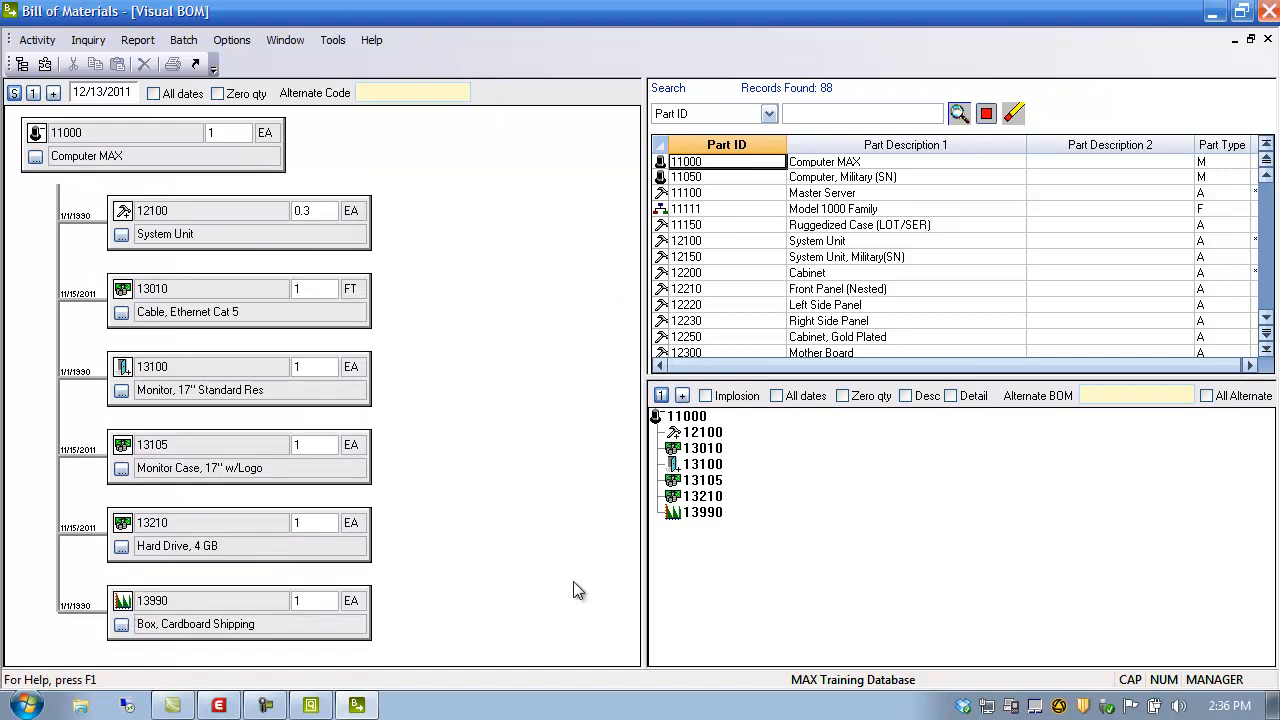
- Search the part list by Part Type for T
click(768, 114)
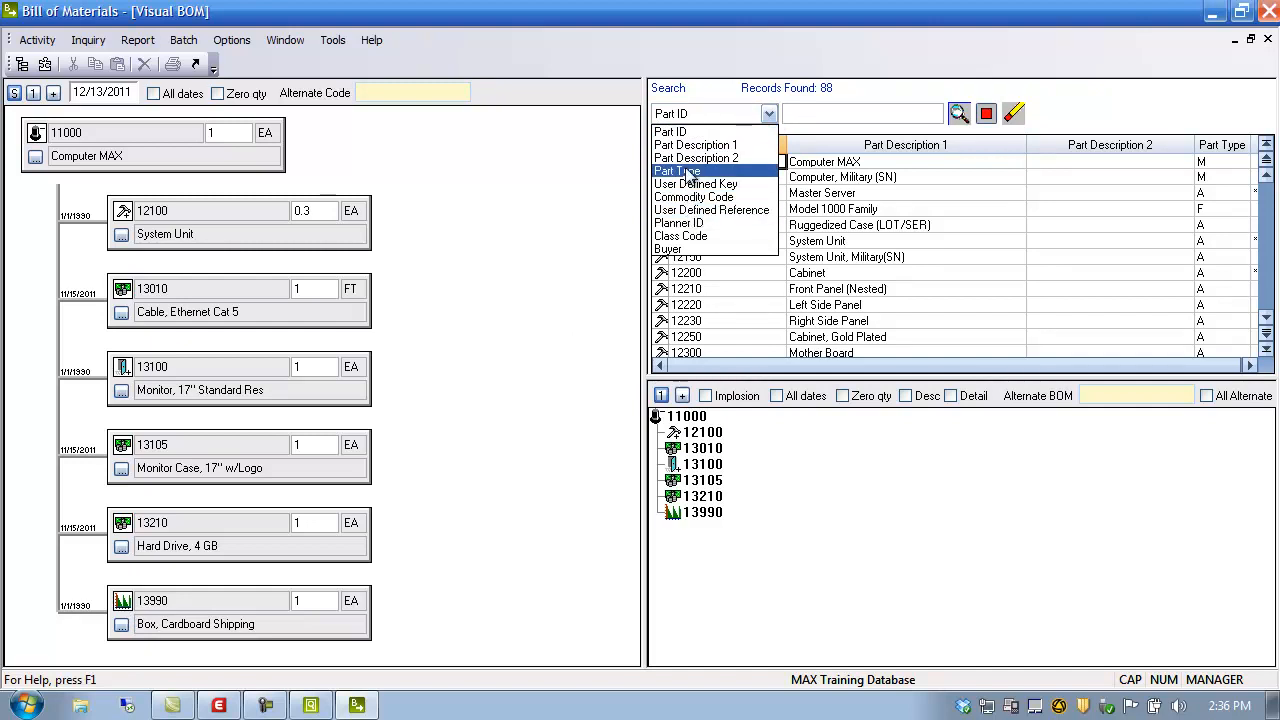
click(710, 167)
click(813, 112)
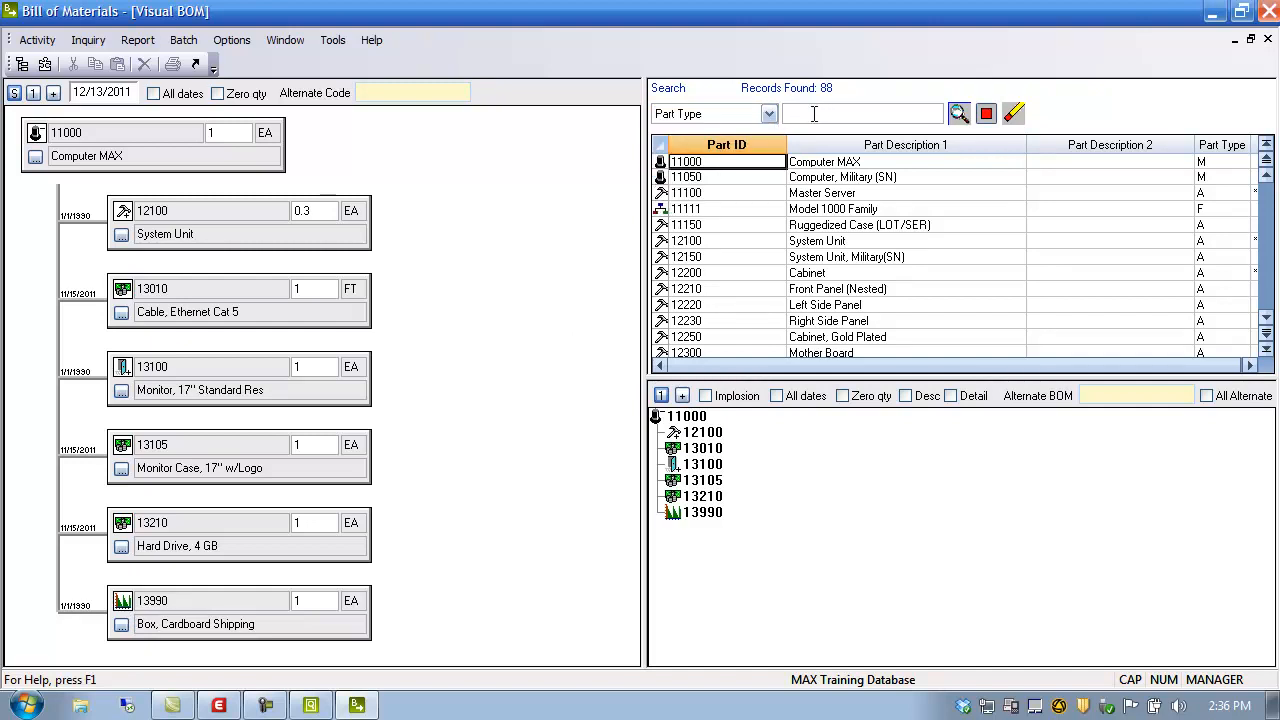
text(T)
click(958, 115)
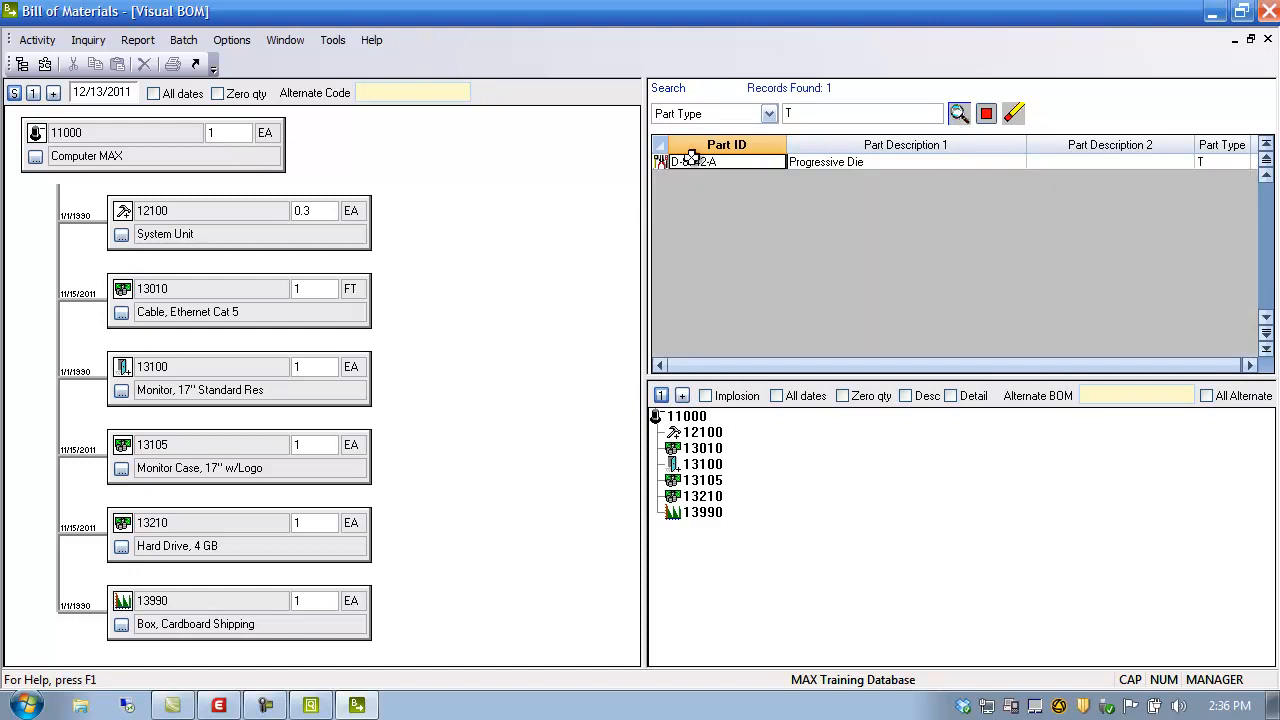
- Add the Progressive Die D-8742-A as a component of part 11000 and save the bill
click(666, 163)
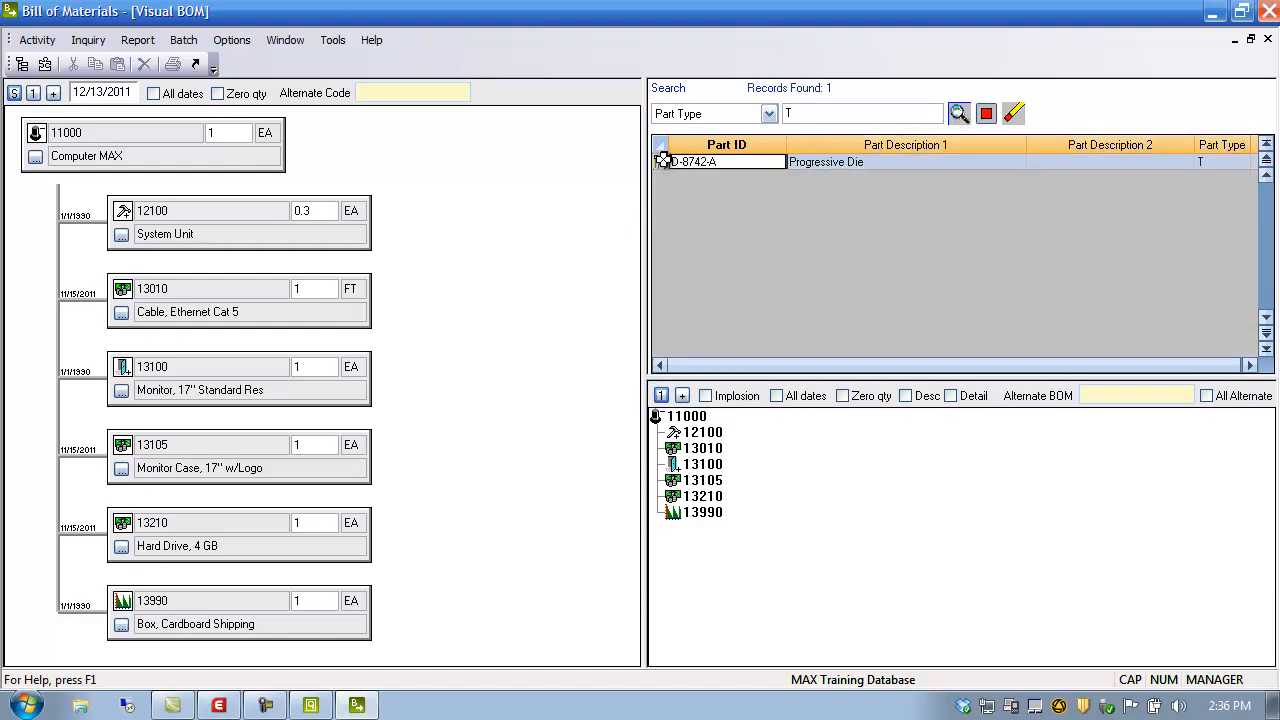
drag(663, 161, 50, 143)
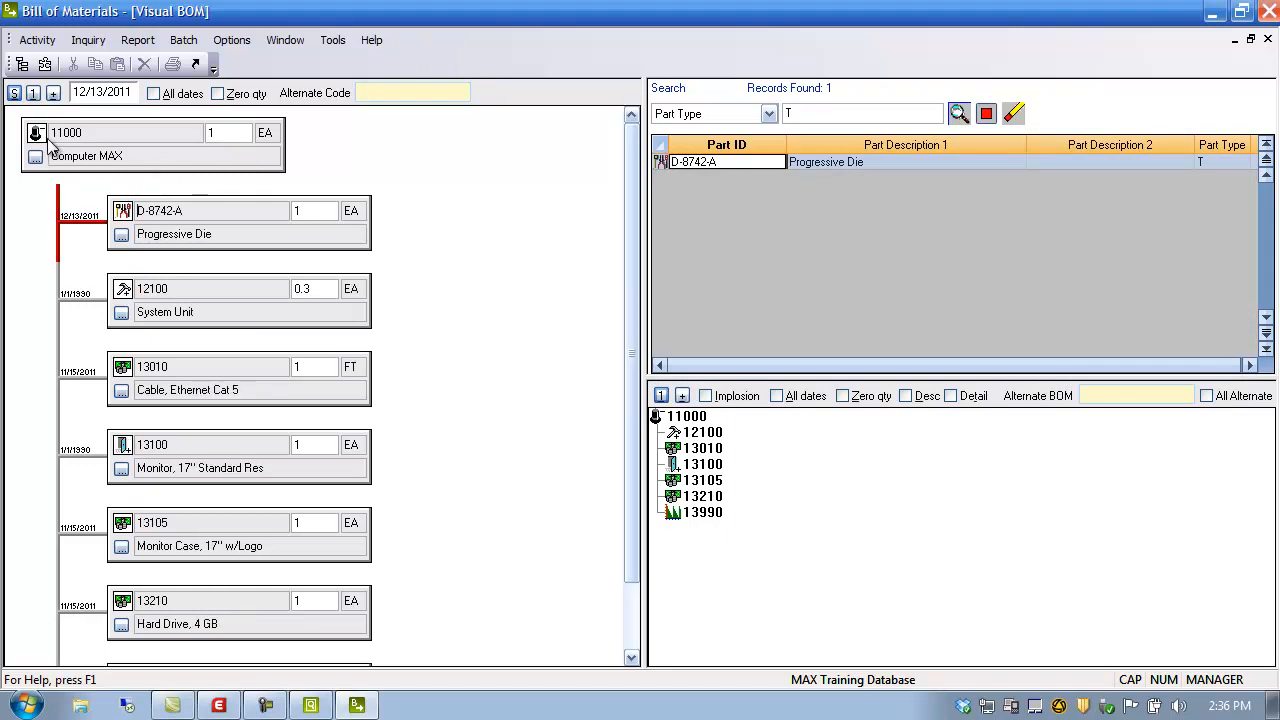
click(14, 93)
click(572, 400)
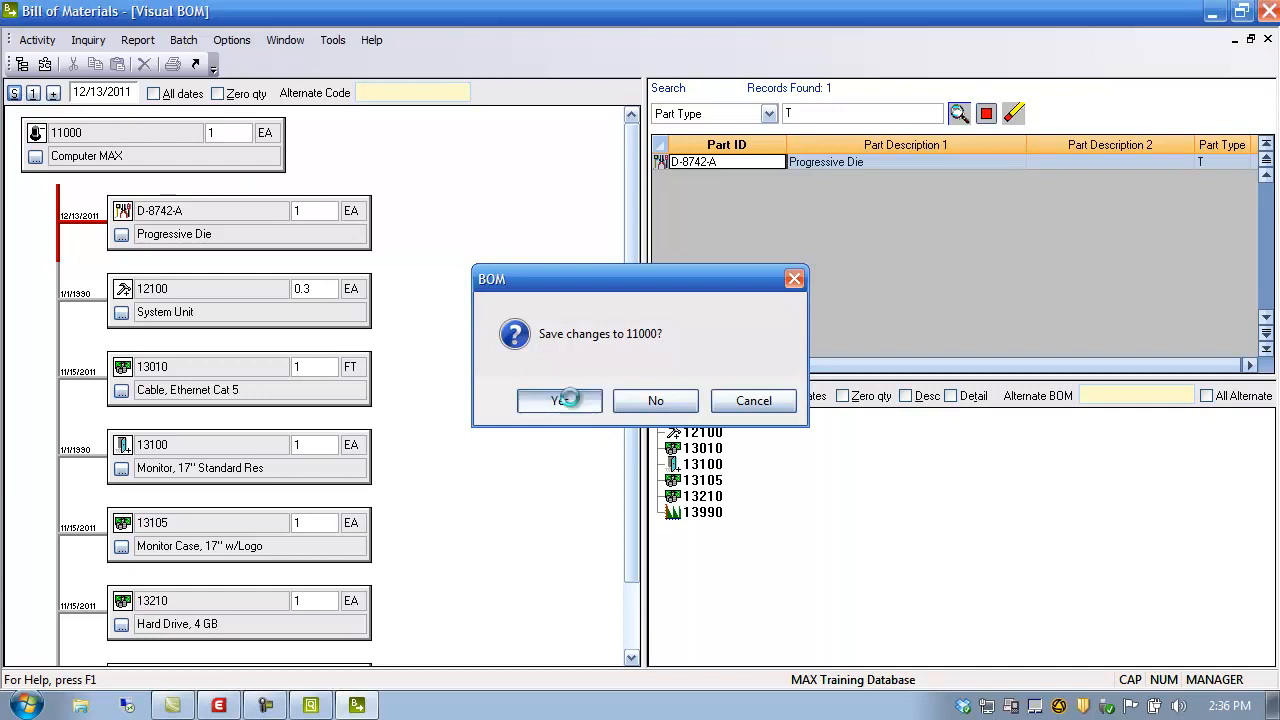
- Return to the routing in Shop Floor Execution and replace the Tool Ref with component D-8742-A, found by Parent Part 11000
click(1213, 12)
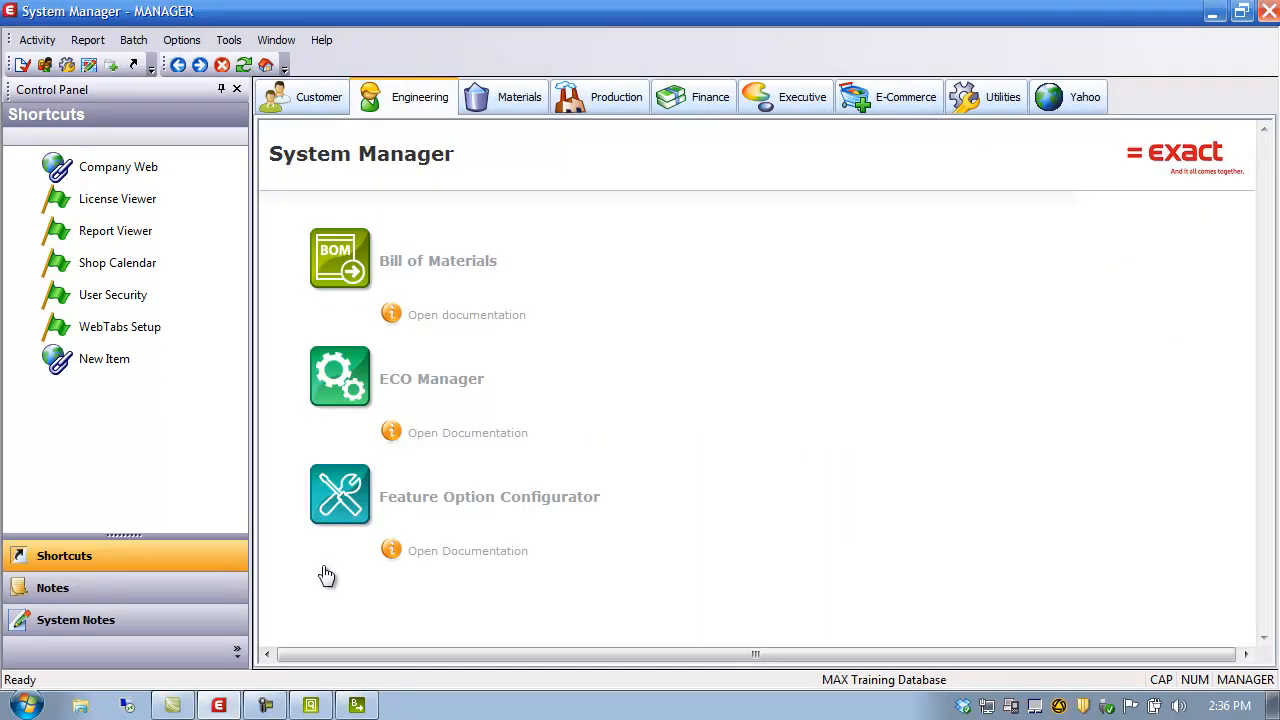
click(311, 706)
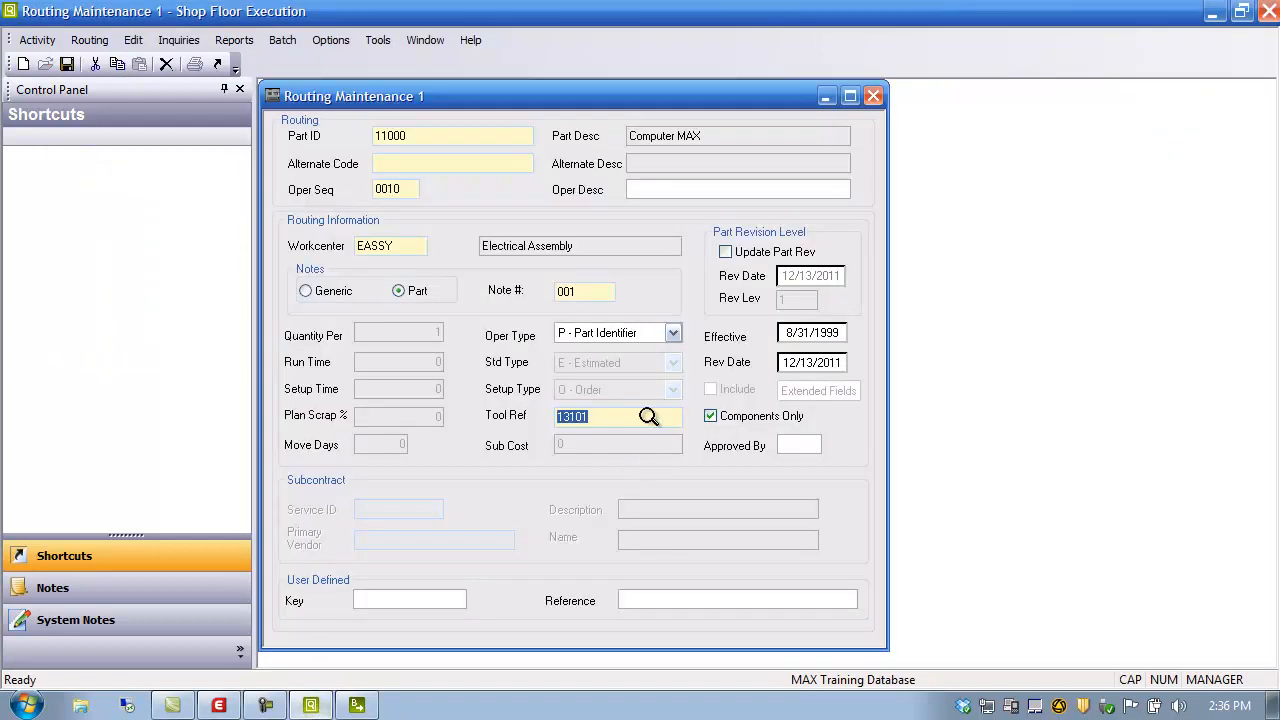
key(Delete)
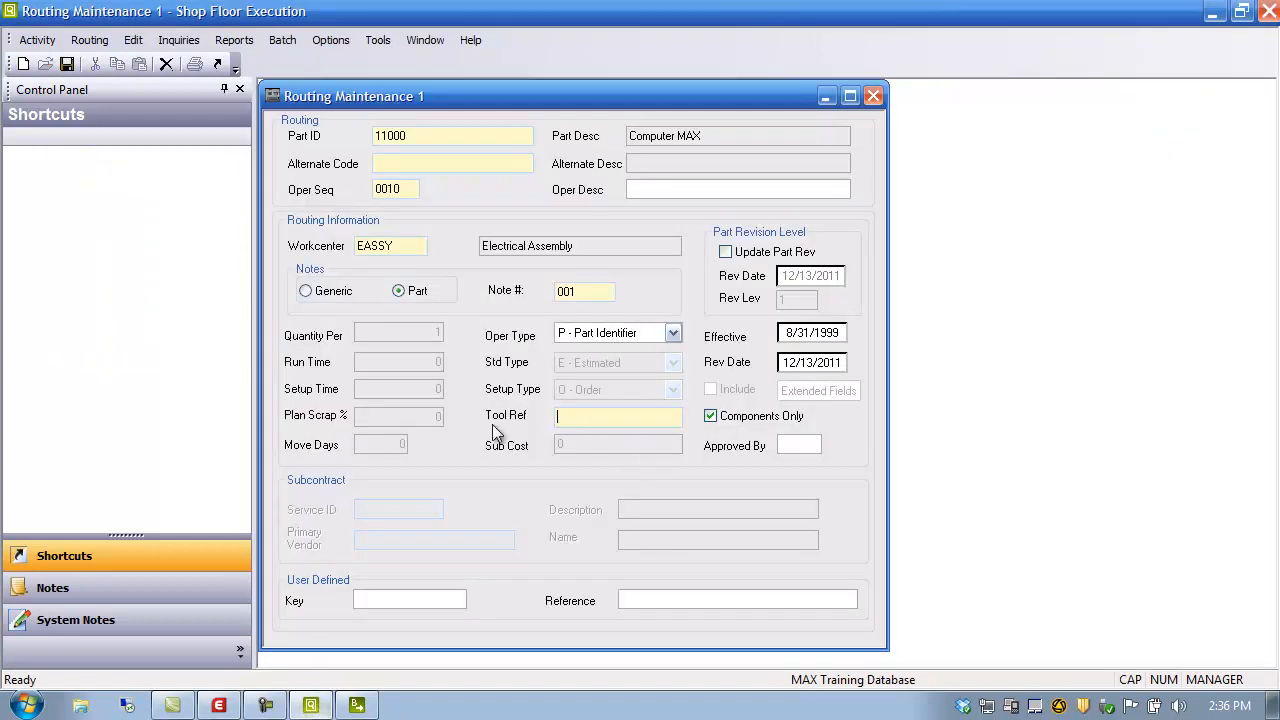
double_click(572, 420)
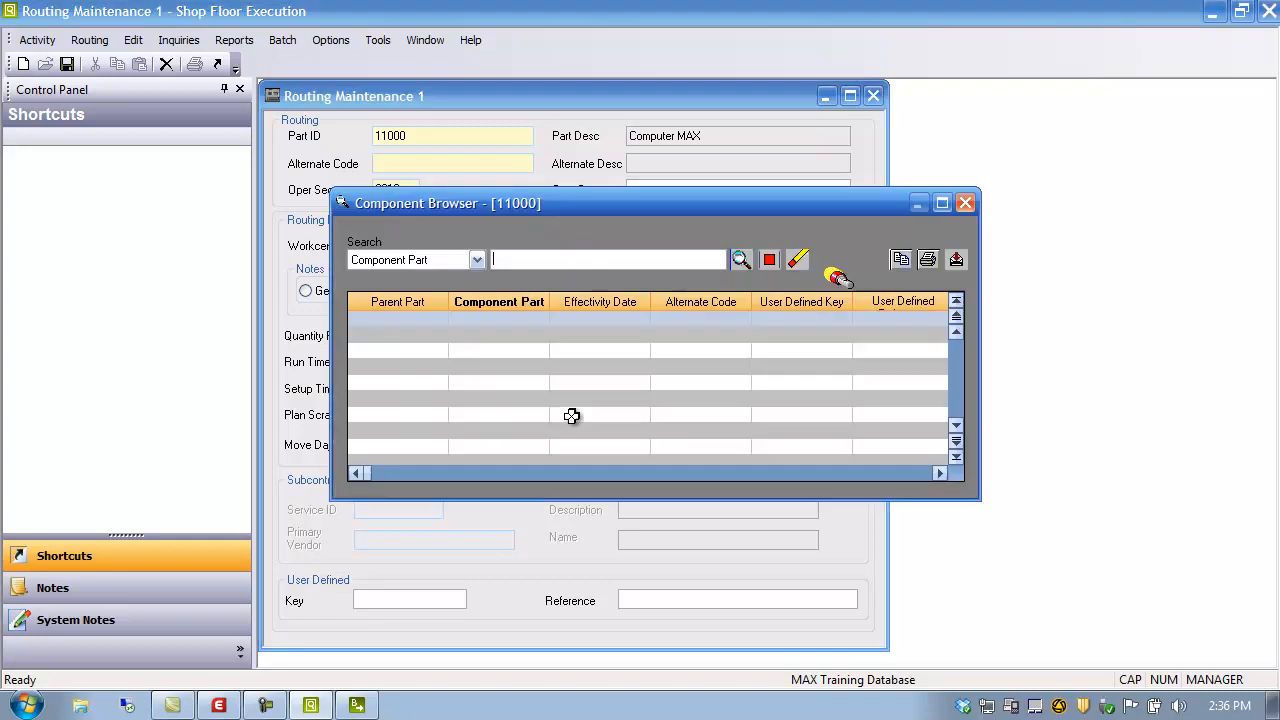
click(477, 260)
click(412, 278)
click(535, 258)
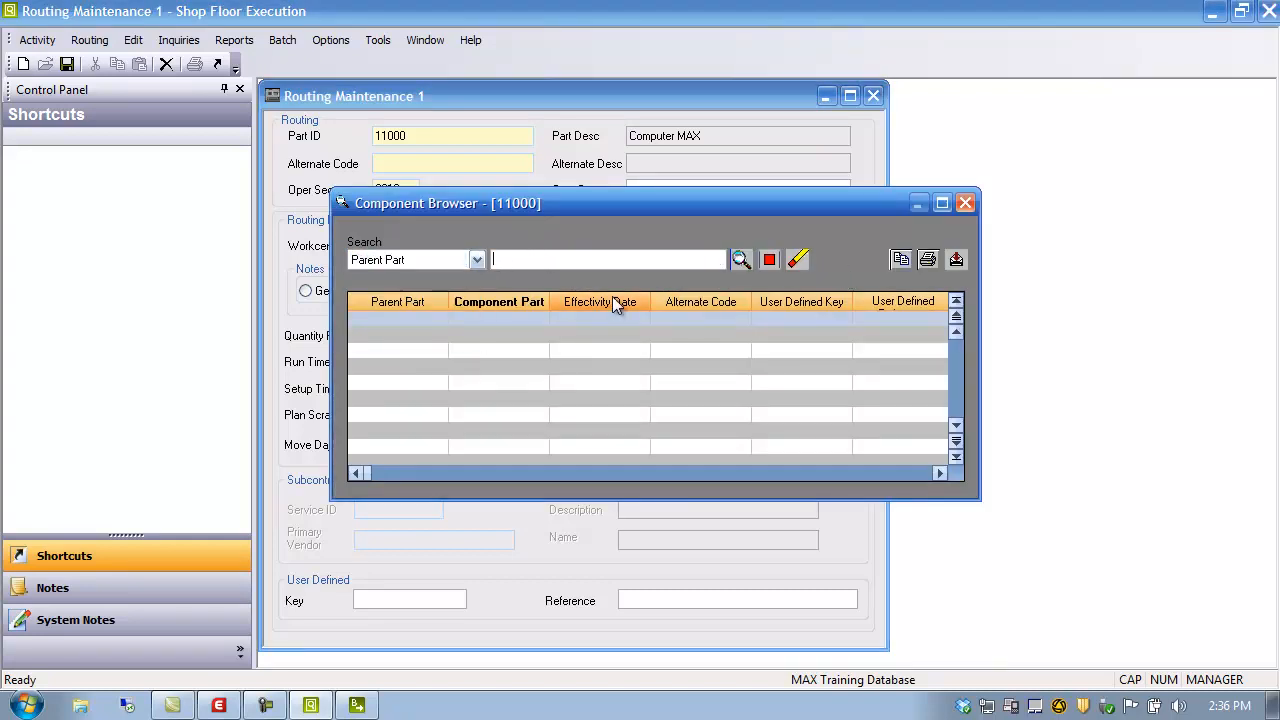
text(11000)
click(742, 261)
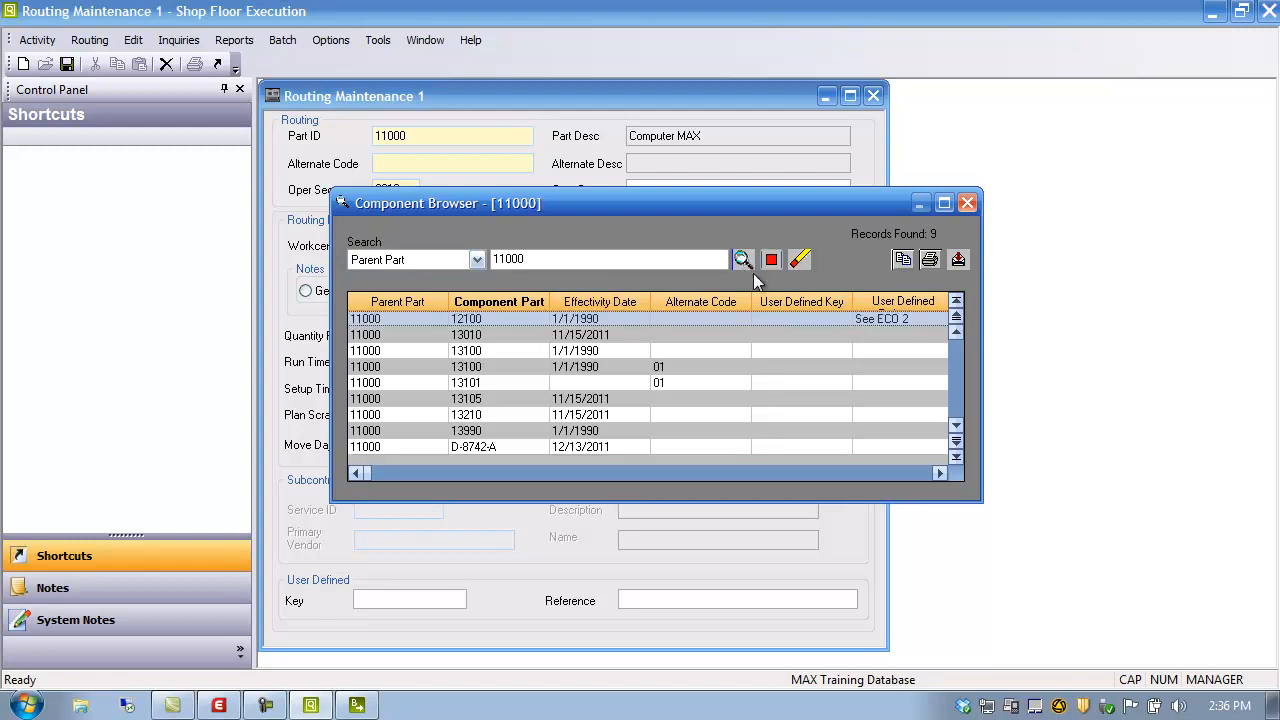
double_click(473, 447)
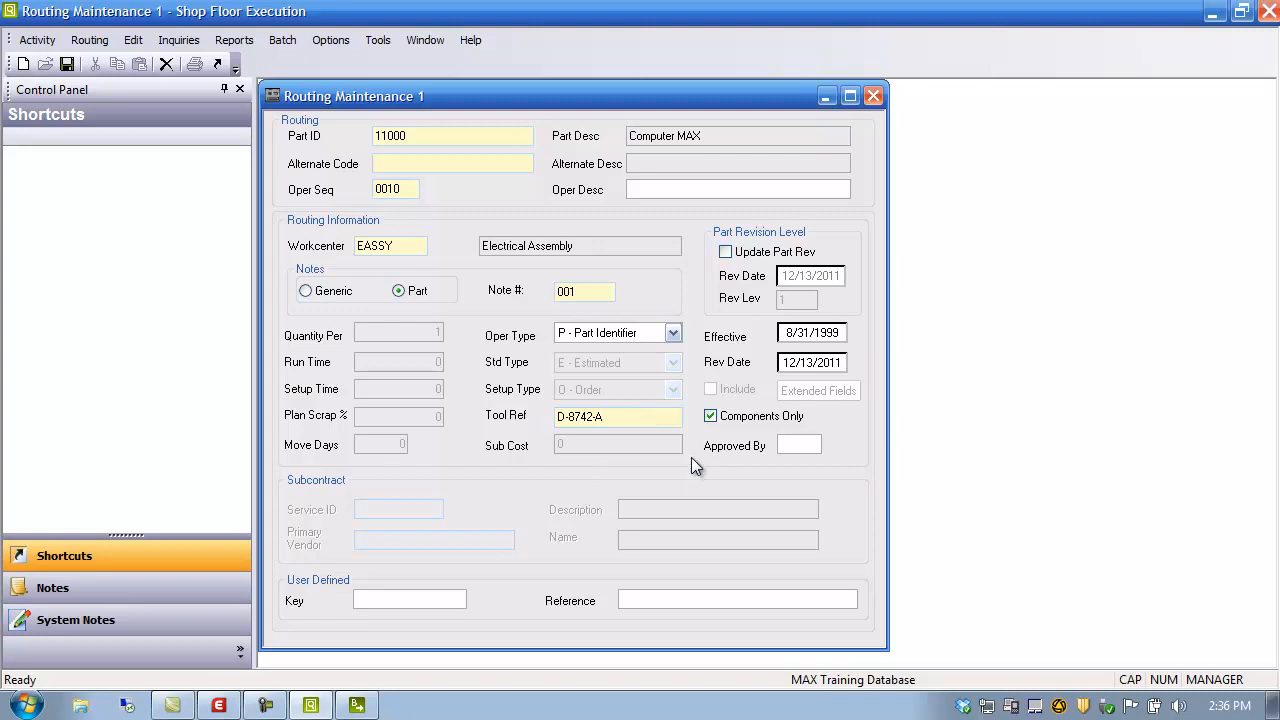
- Turn off Components Only for the operation and clear its Tool Ref
click(710, 416)
drag(614, 417, 520, 418)
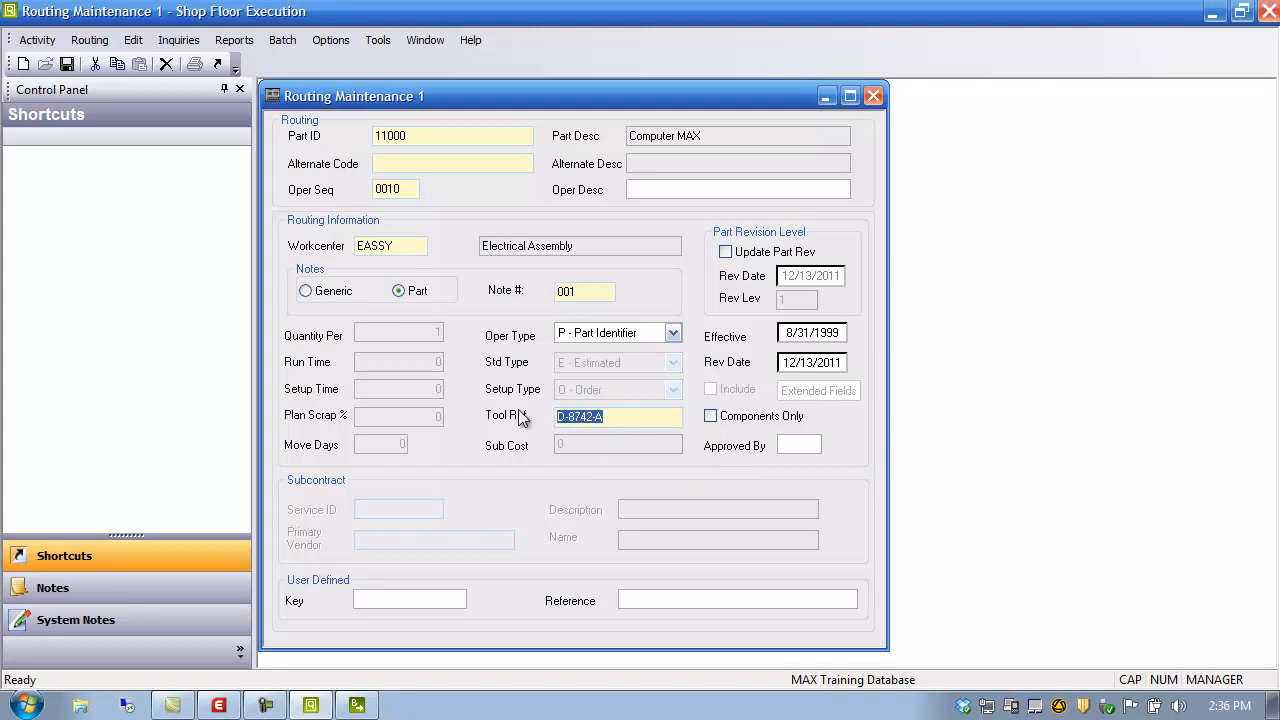
key(Delete)
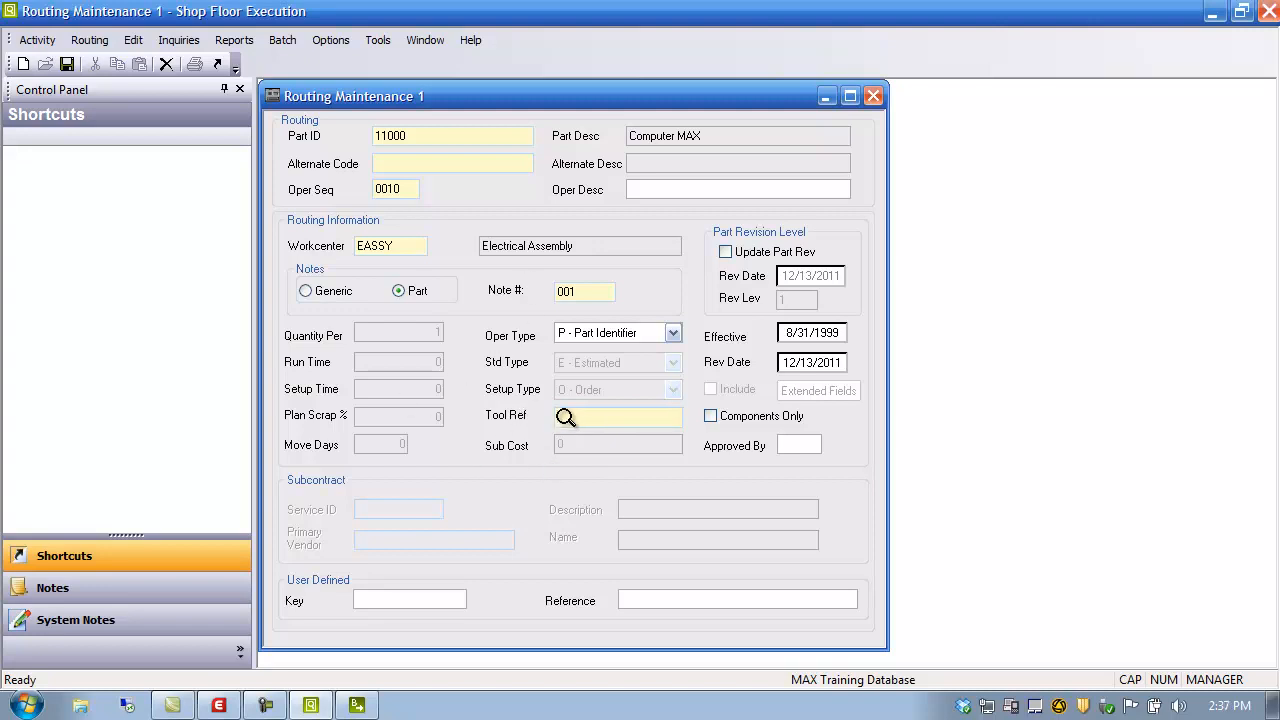
- Look up parts of Part Type T in the part master and select D-8742-A as the Tool Ref
double_click(566, 417)
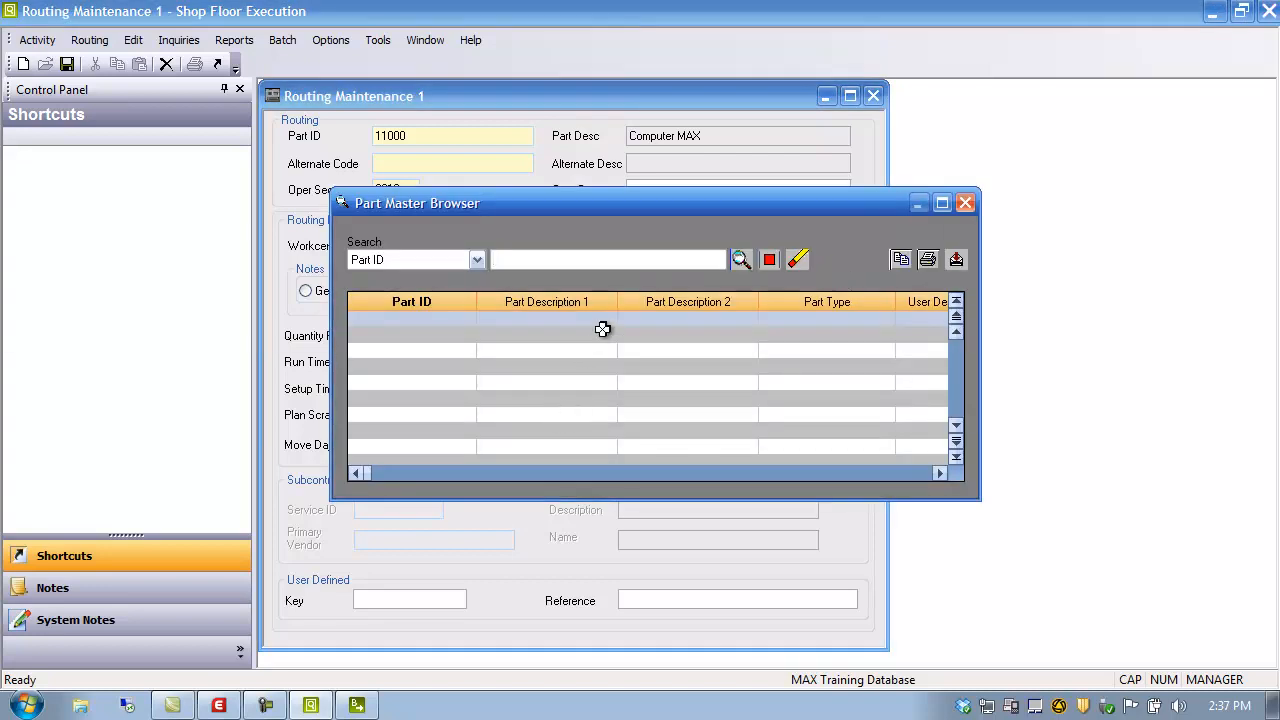
click(741, 259)
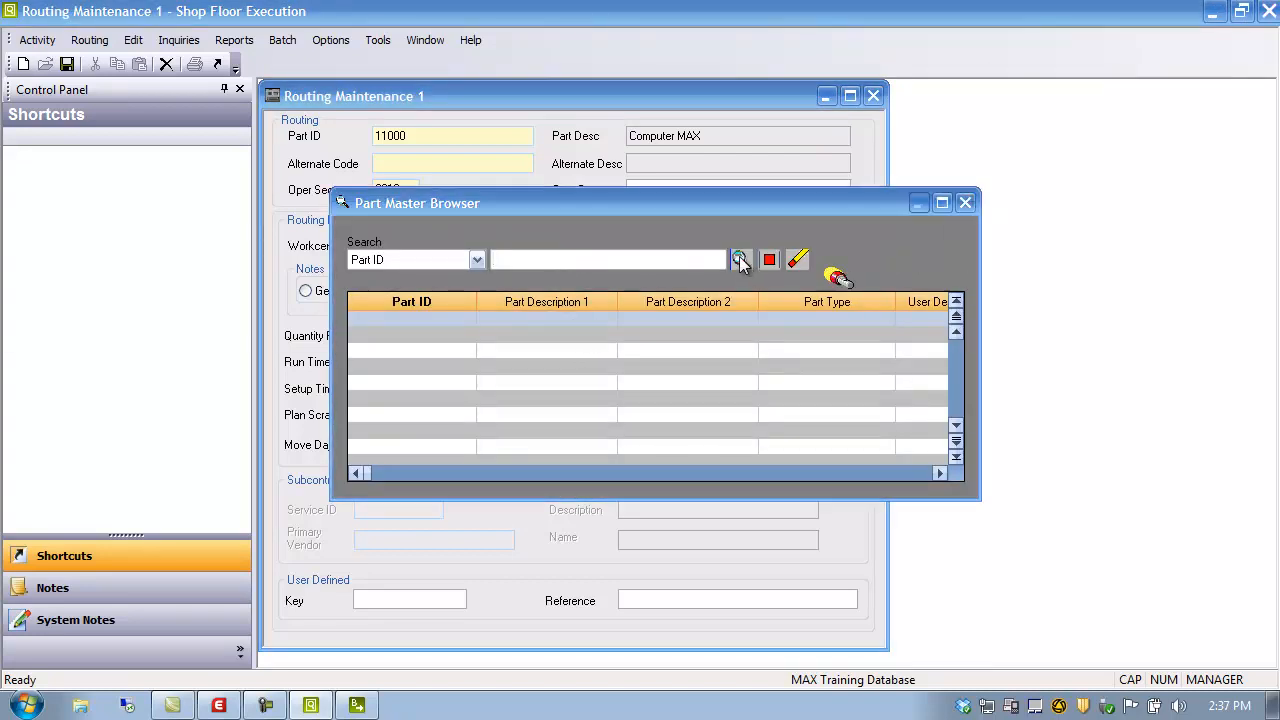
click(477, 260)
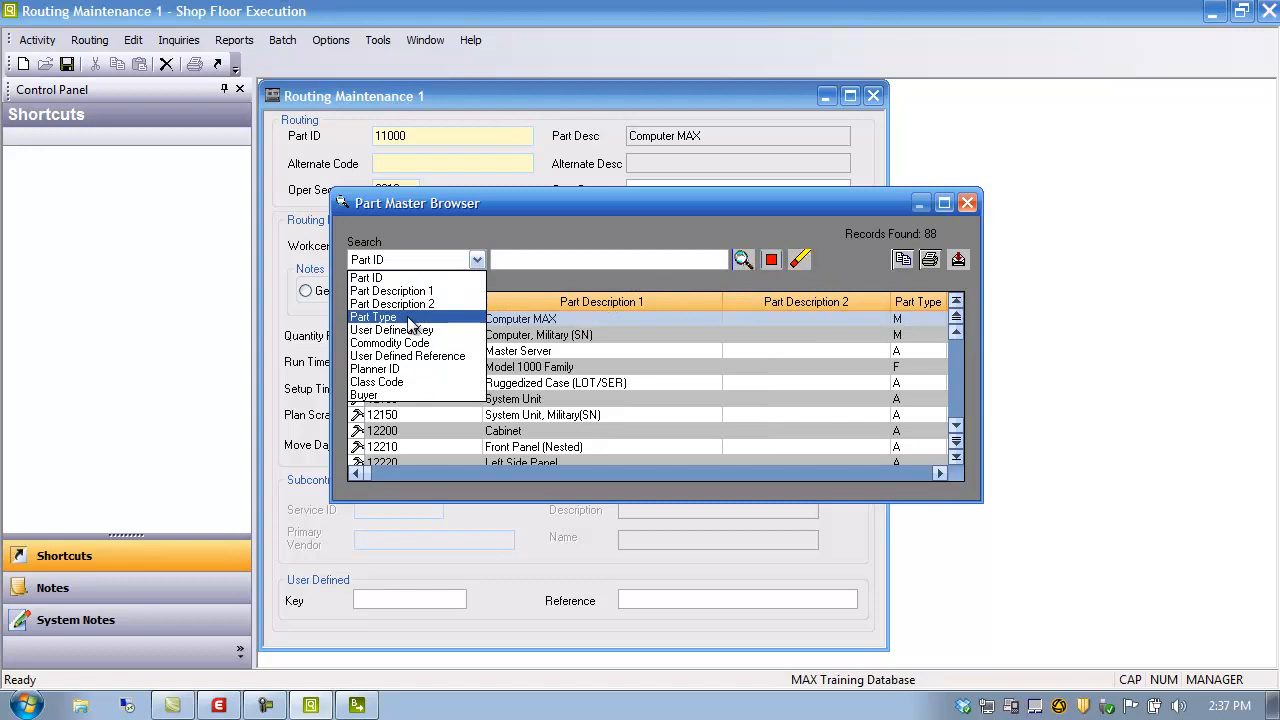
click(405, 317)
click(506, 259)
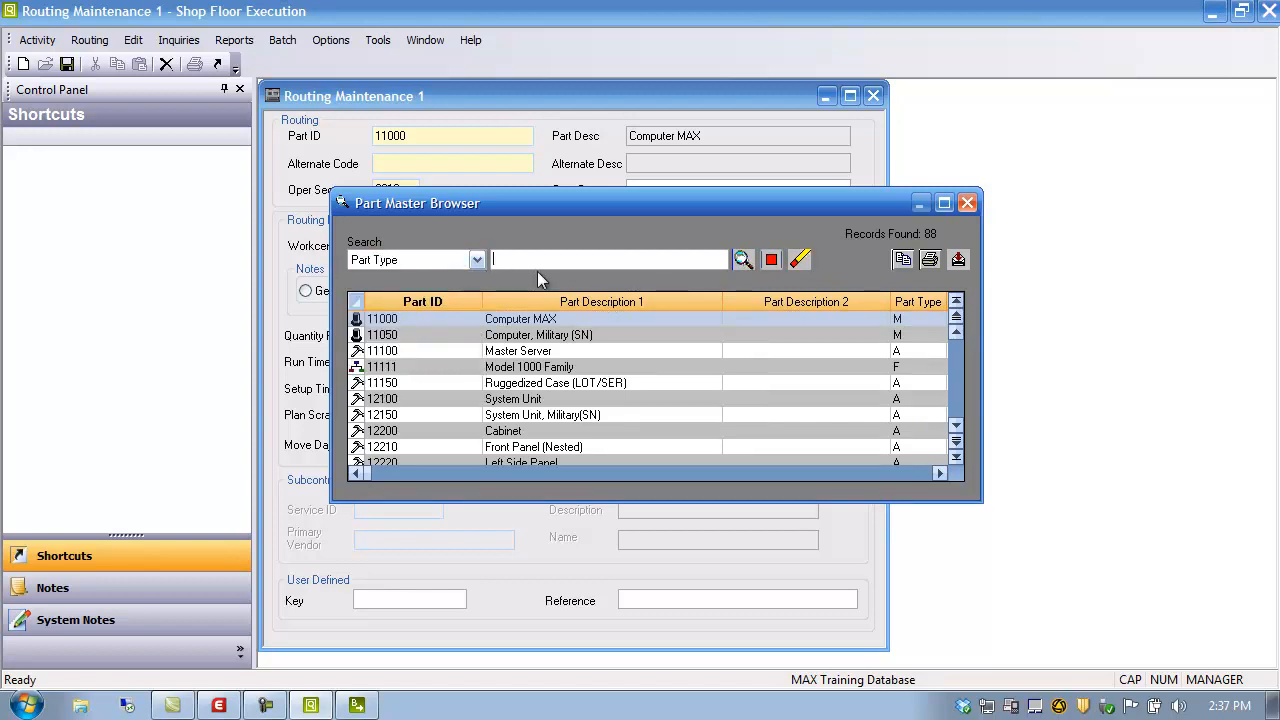
text(T)
click(743, 259)
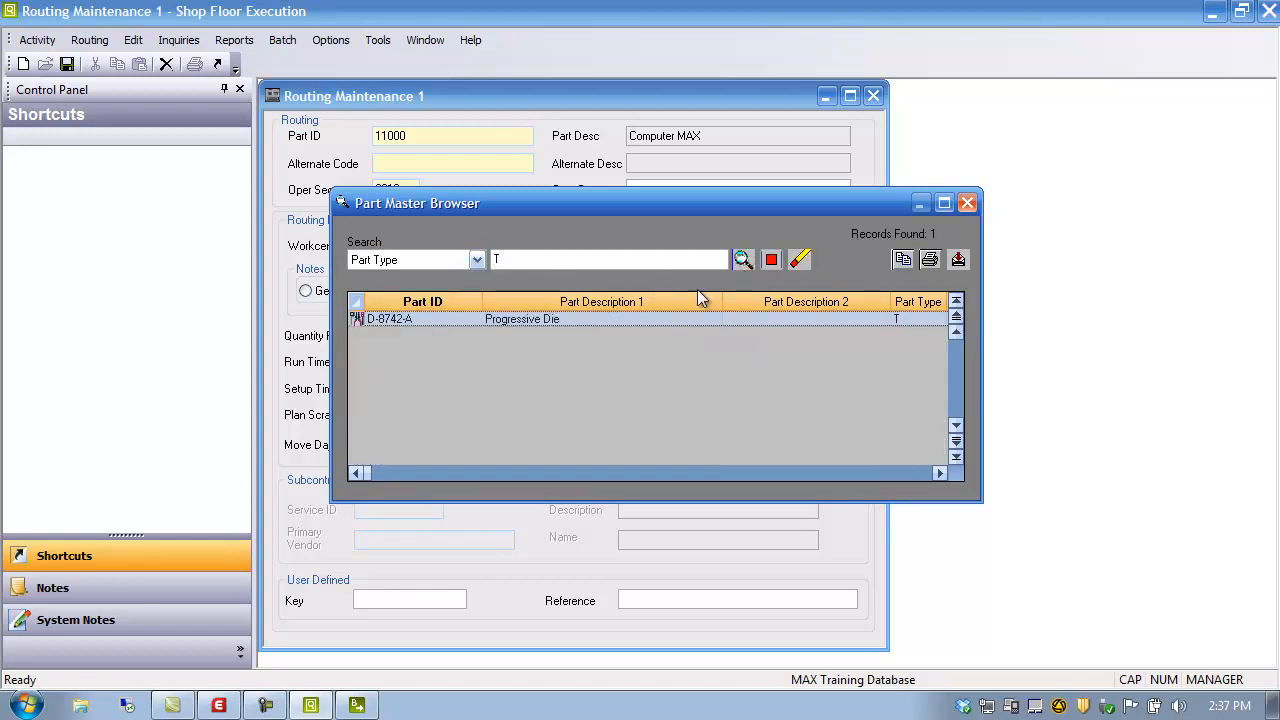
double_click(400, 318)
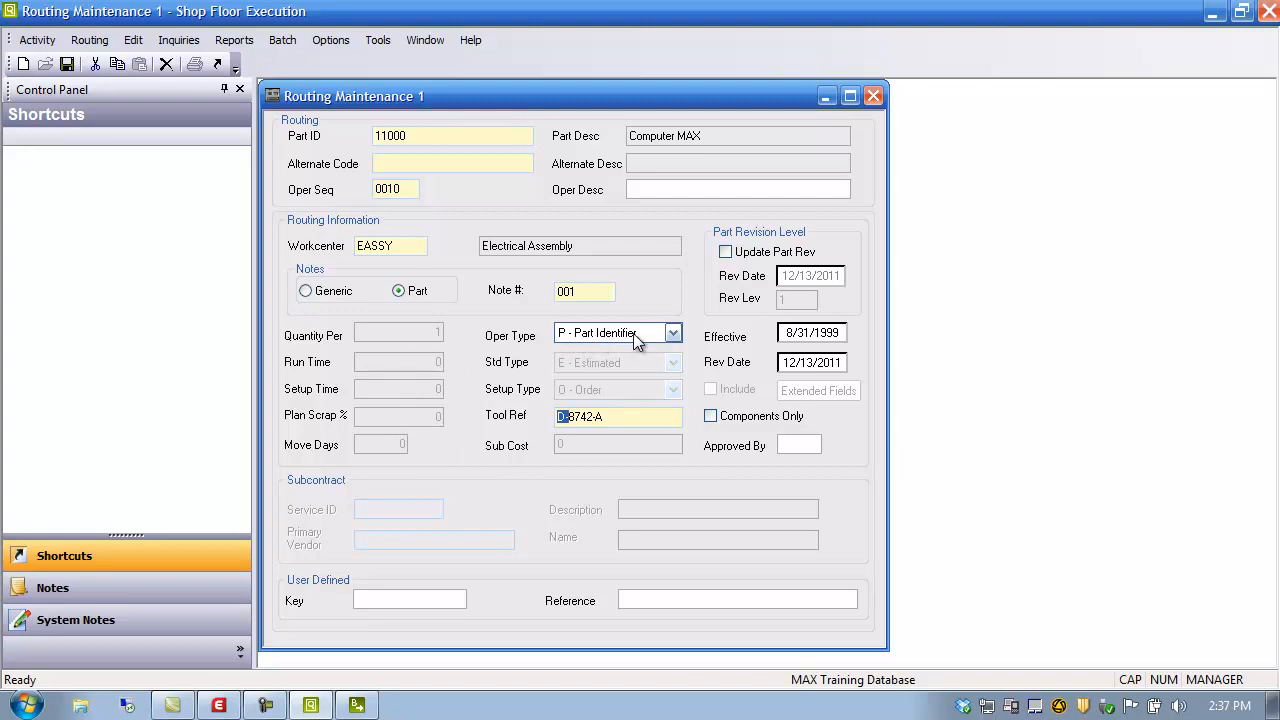
click(608, 416)
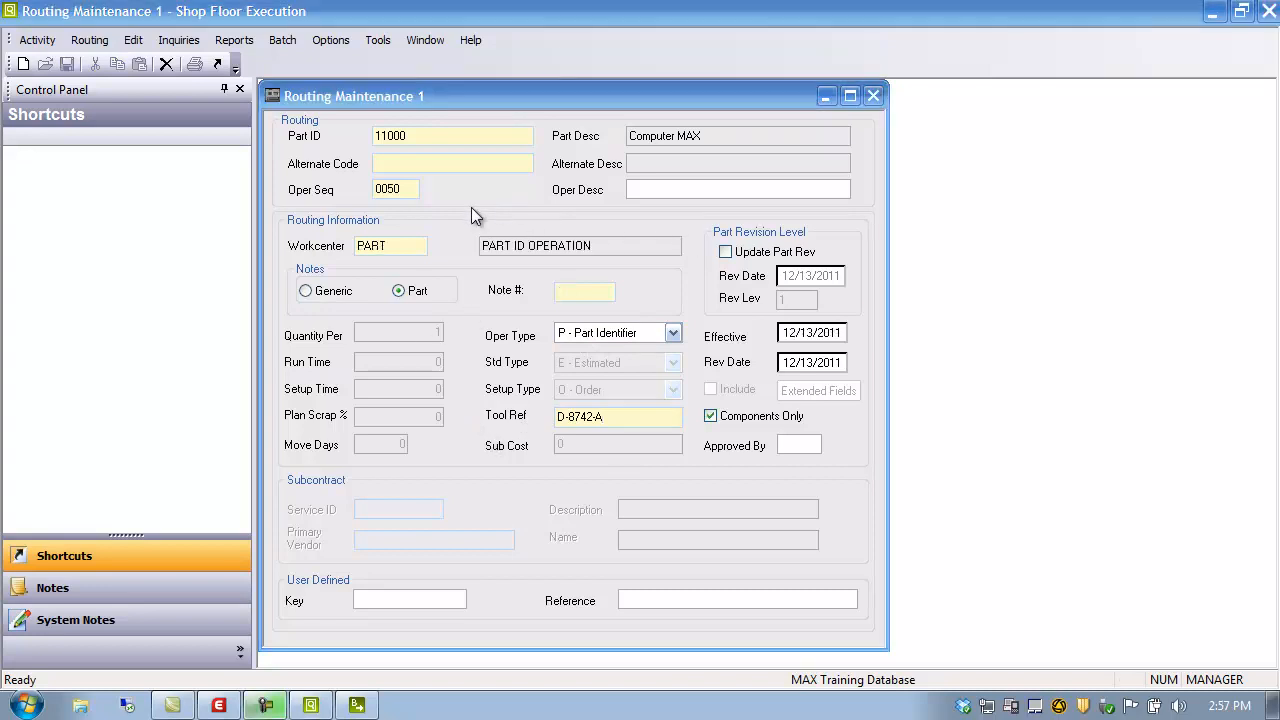
- Examine the operation sequence and Tool Ref of Part Identifier operation 0050 for part 11000
double_click(400, 189)
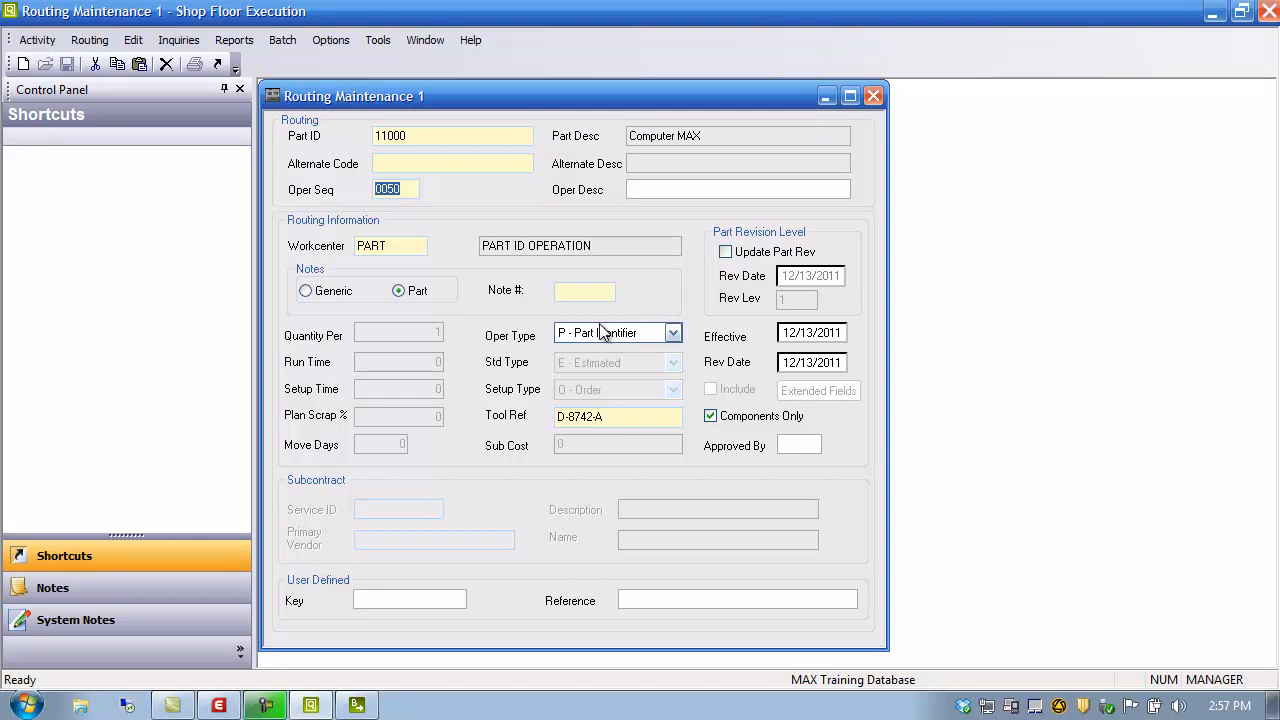
click(617, 423)
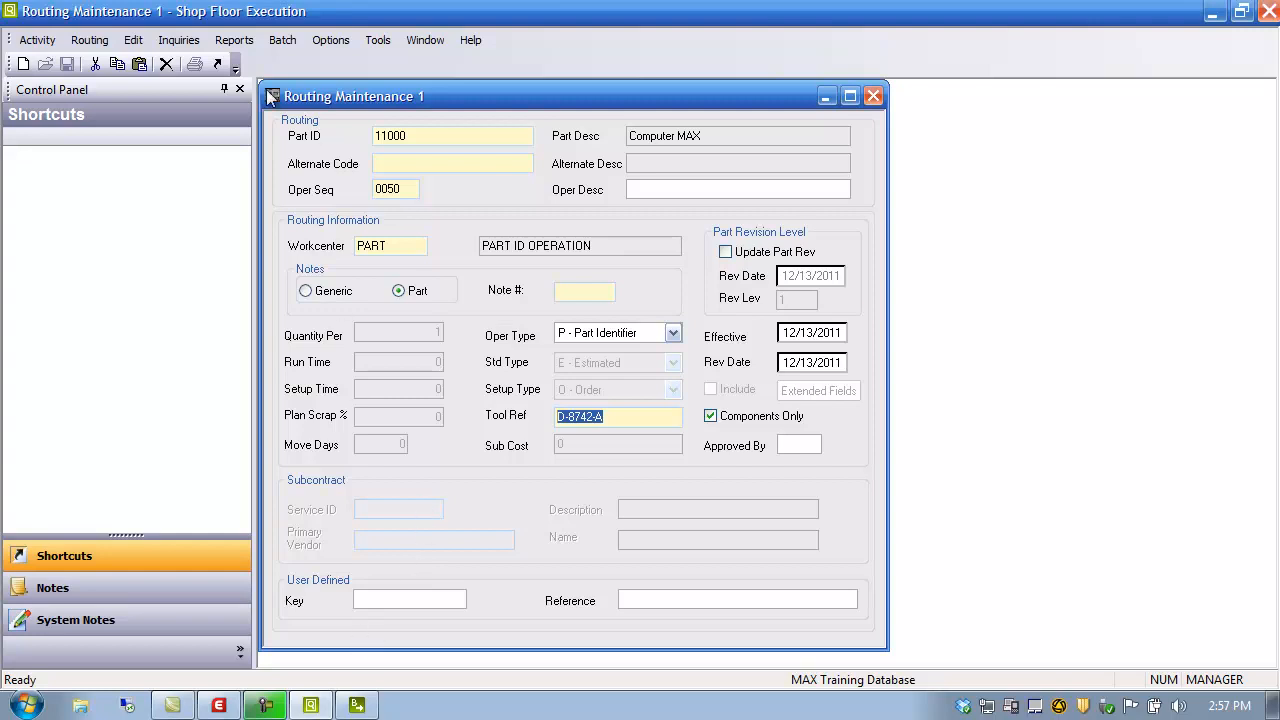
- Start a new shop order in a maximized window for part 11000 with a current quantity of 10
click(37, 40)
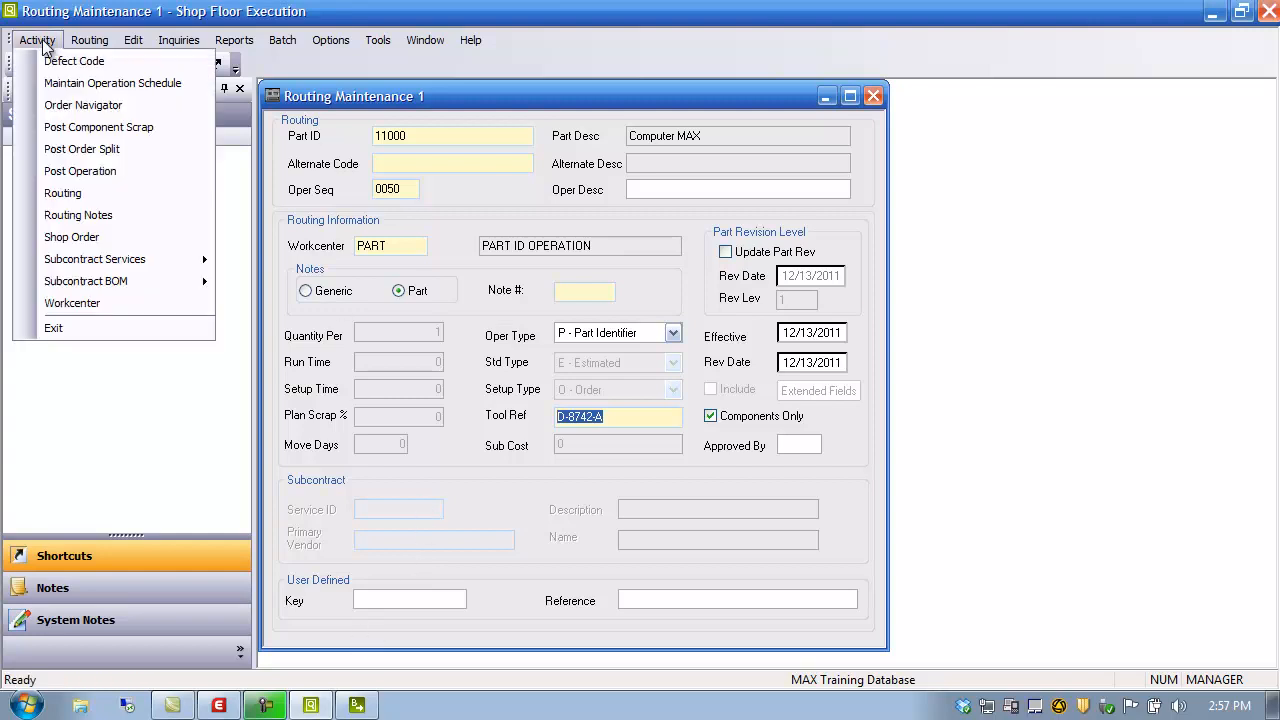
click(93, 243)
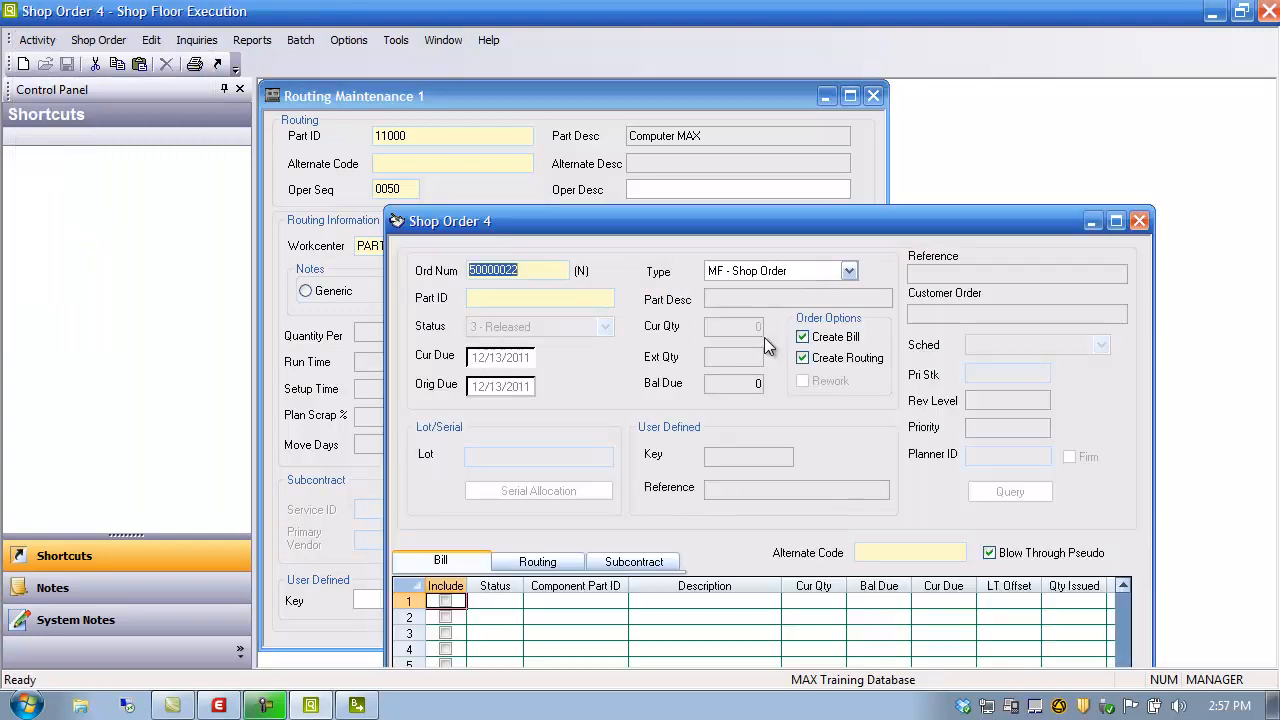
click(1116, 222)
click(367, 140)
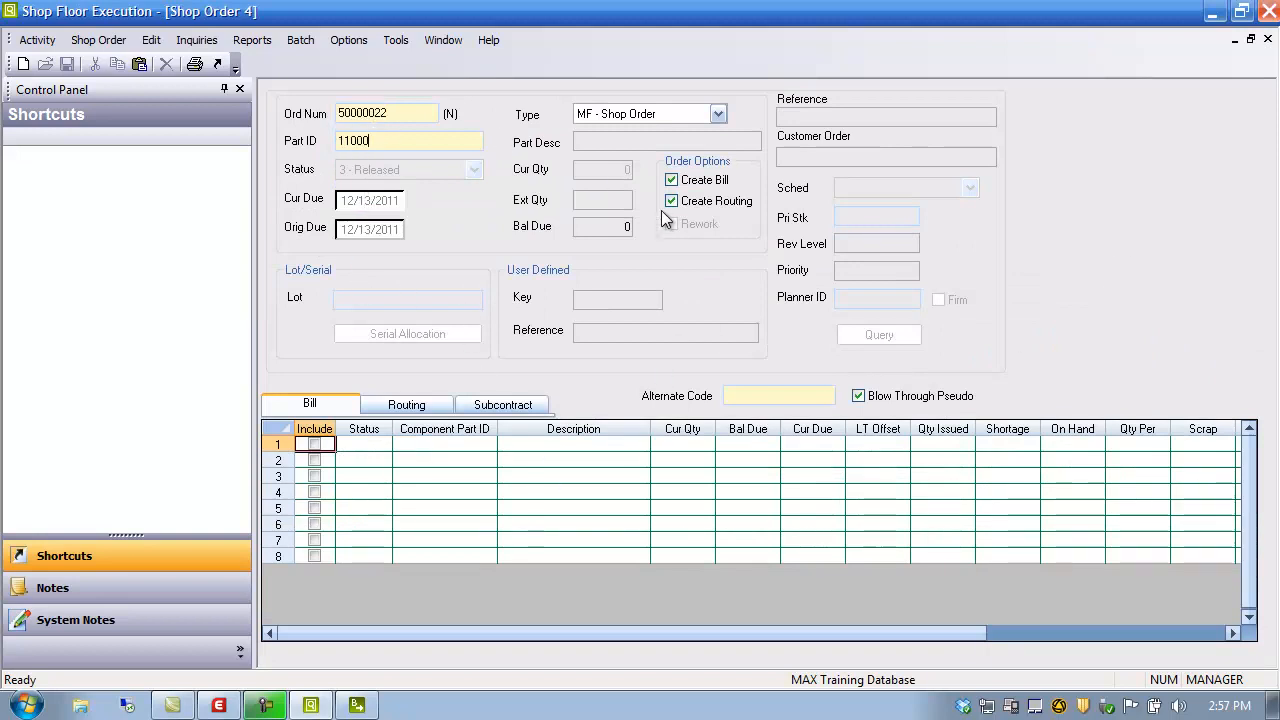
key(Tab)
text(10)
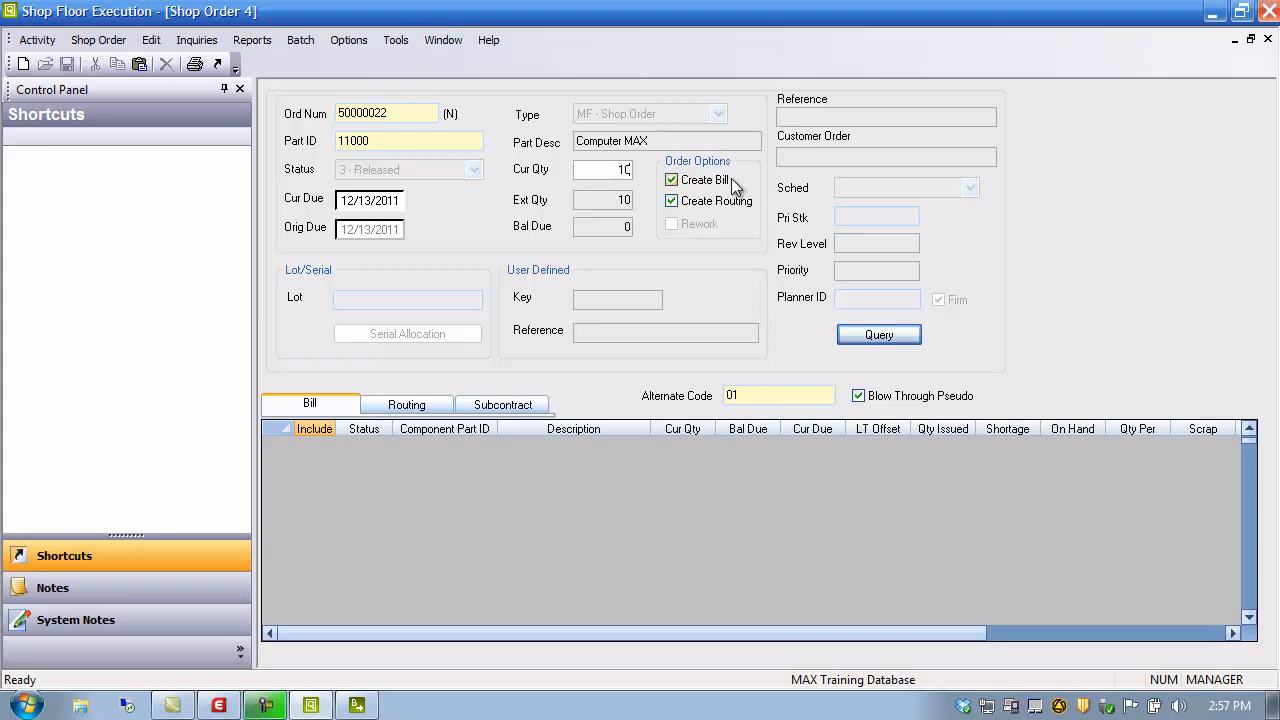
- Query the new order's bill, clear its alternate code, and query again to load the standard components
click(893, 337)
click(754, 399)
key(Delete)
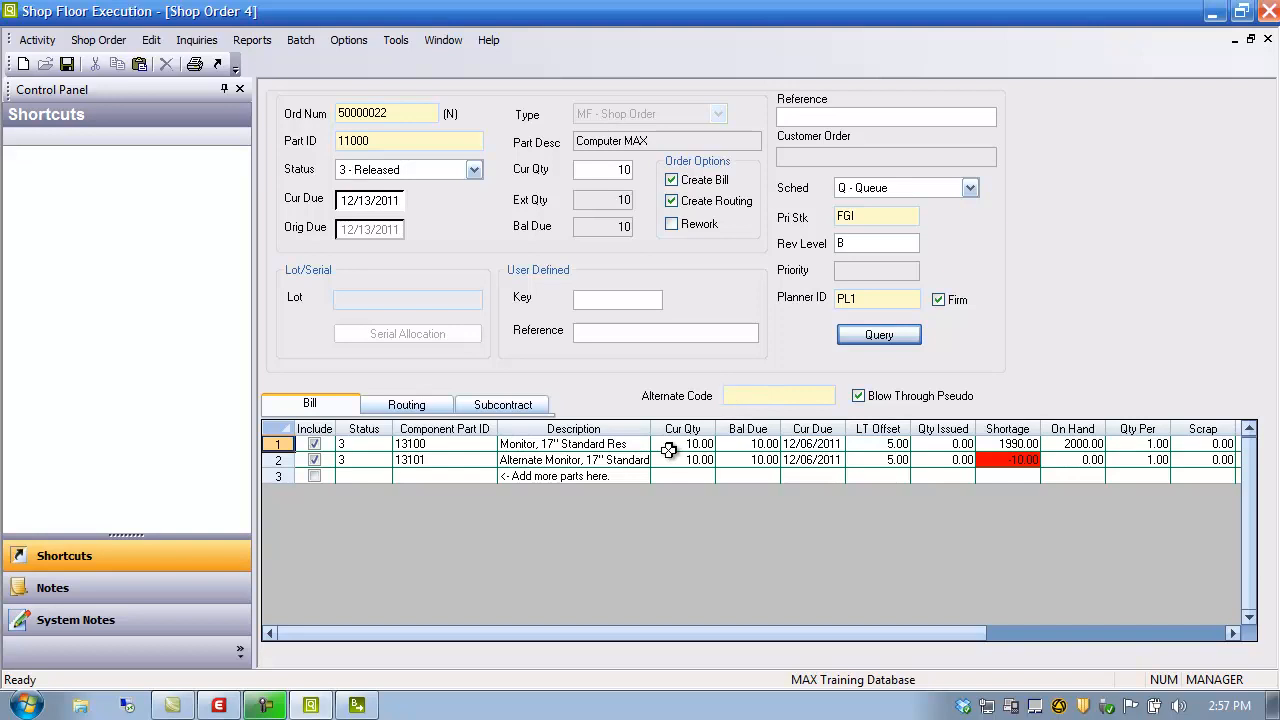
click(872, 336)
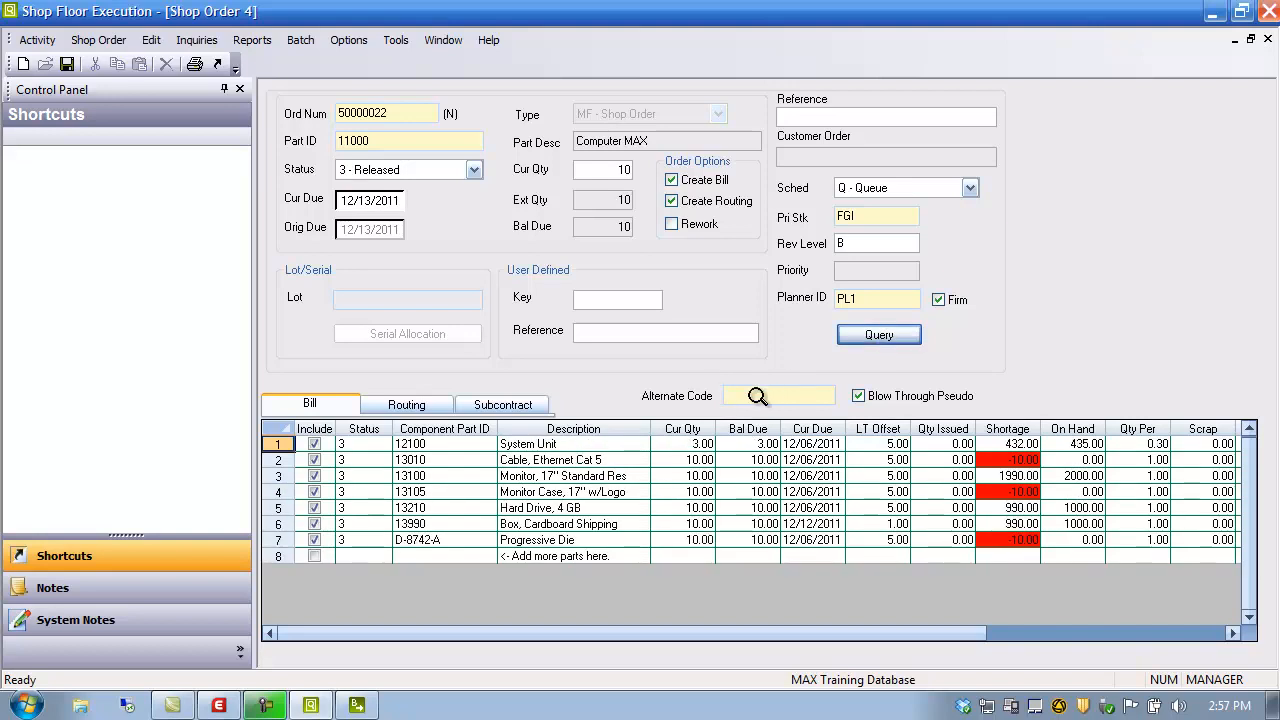
- Load the order's standard routing with the alternate code cleared, select Part Identifier operation 0050, and save the shop order
click(430, 408)
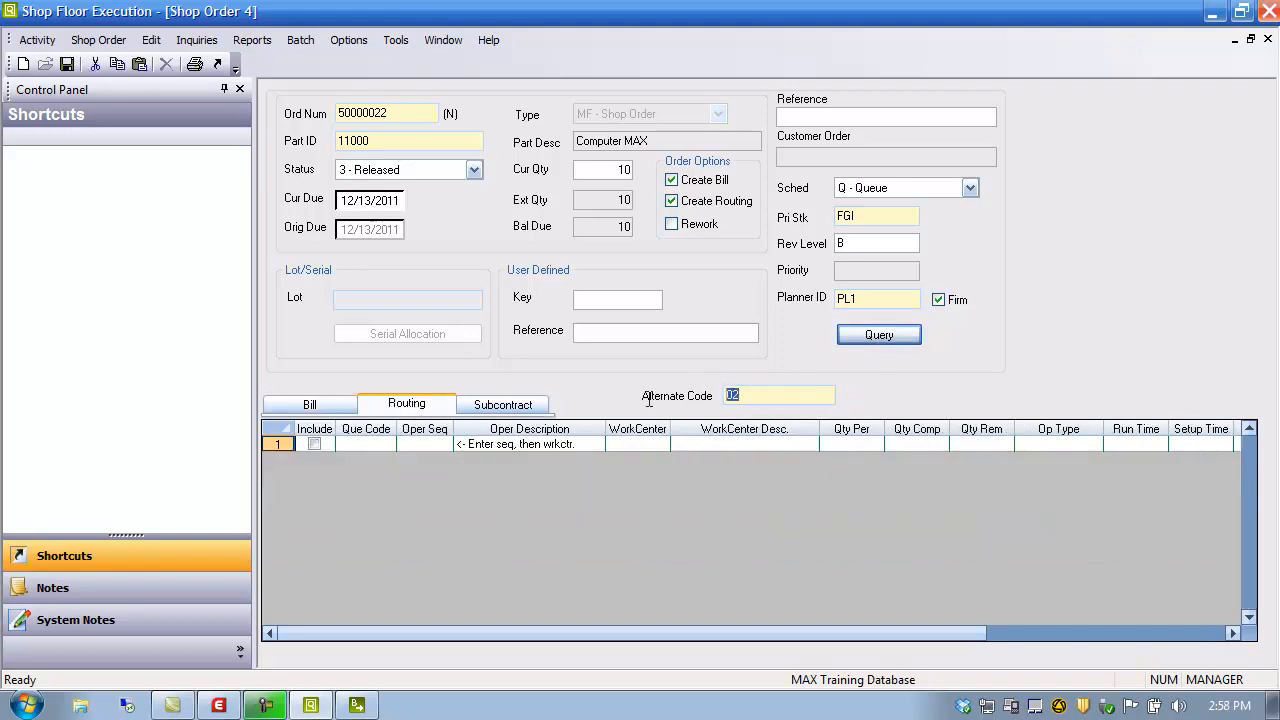
key(Delete)
click(880, 335)
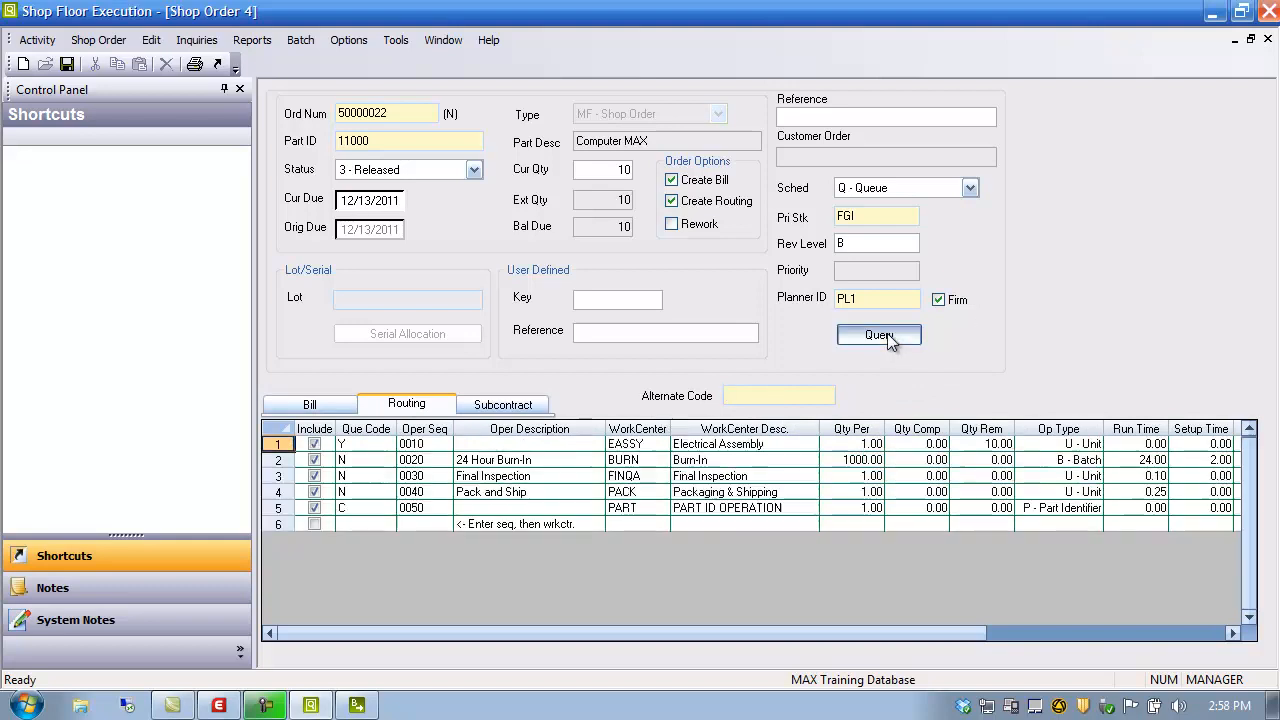
click(363, 509)
click(278, 507)
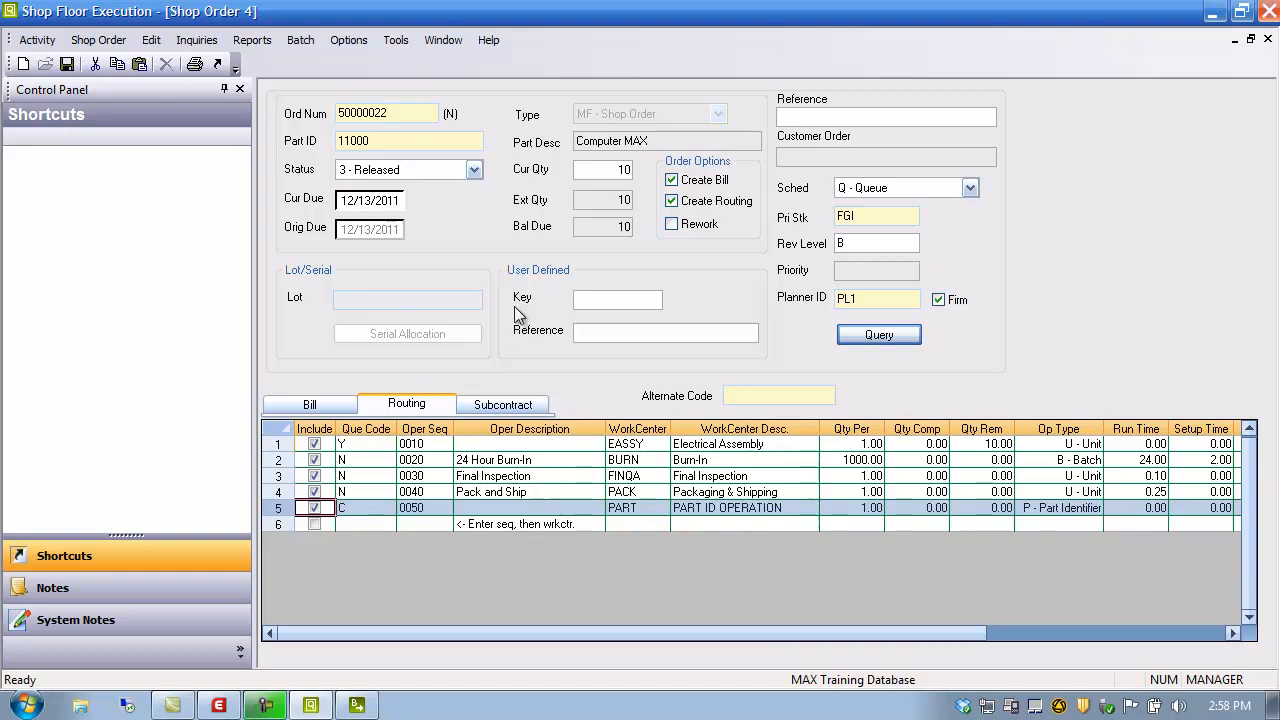
click(66, 64)
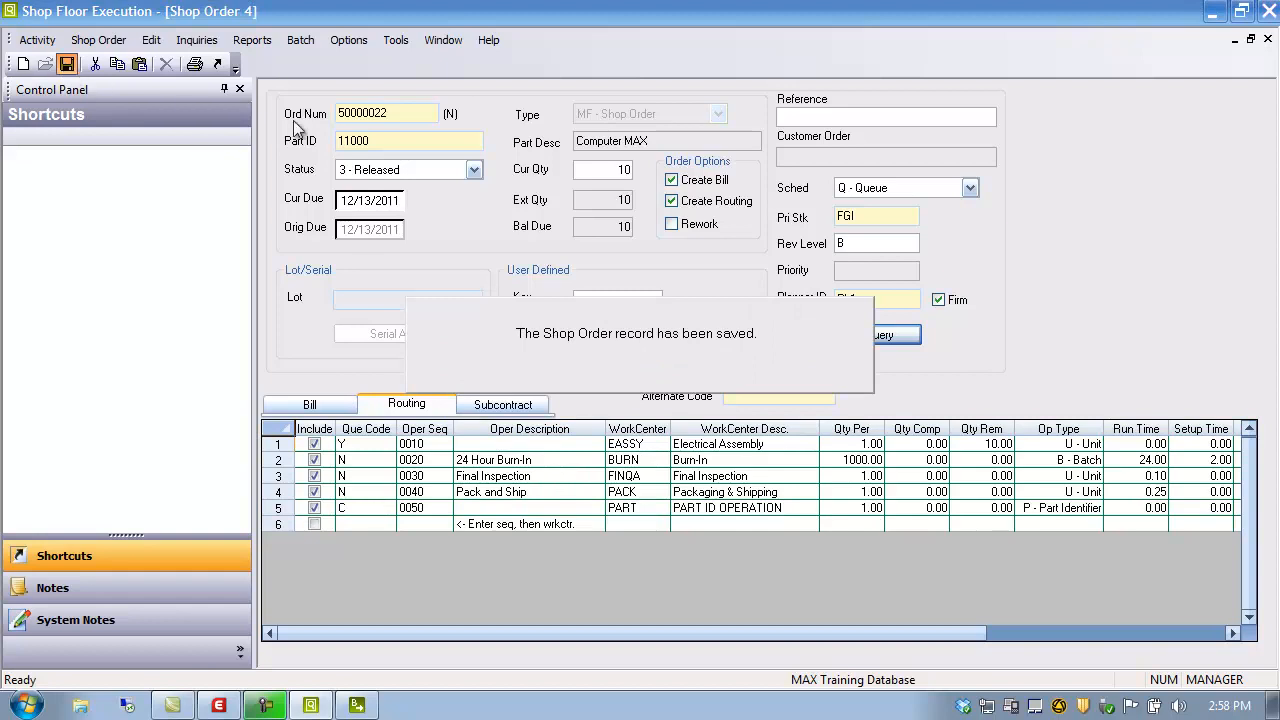
- Run the Process Sheet report to a window for the newly saved manufactured order
click(252, 40)
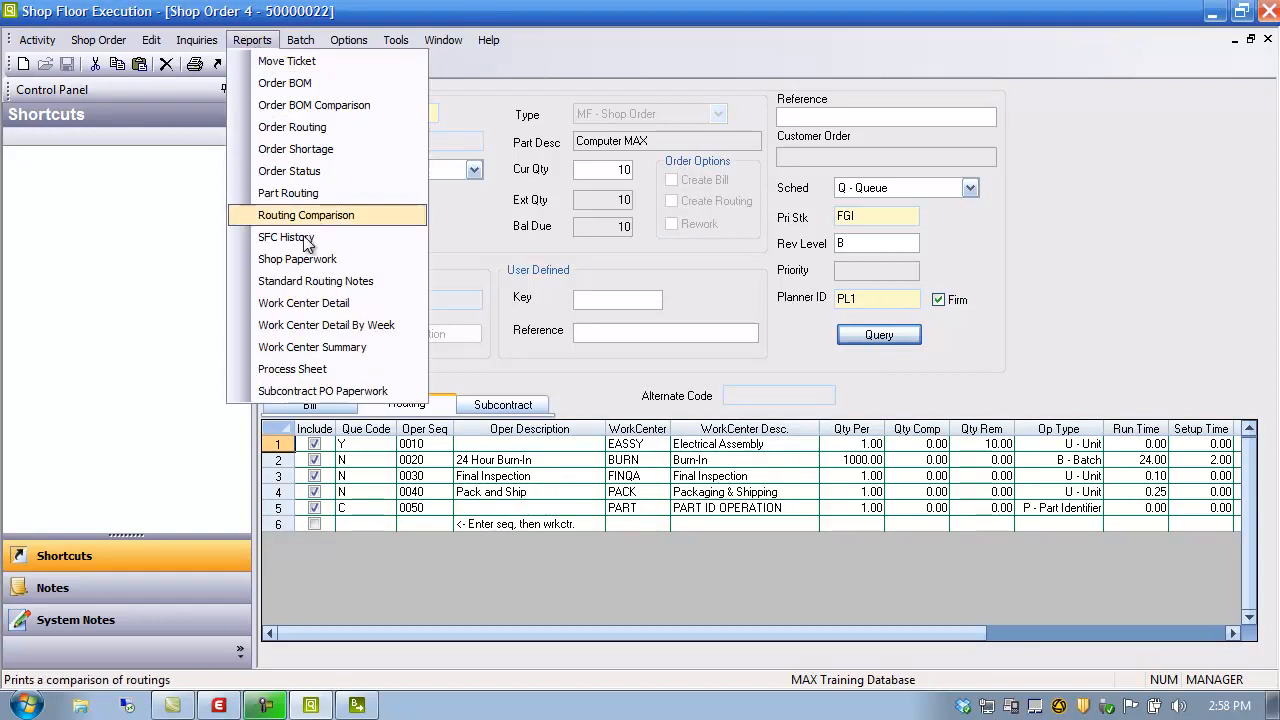
click(331, 365)
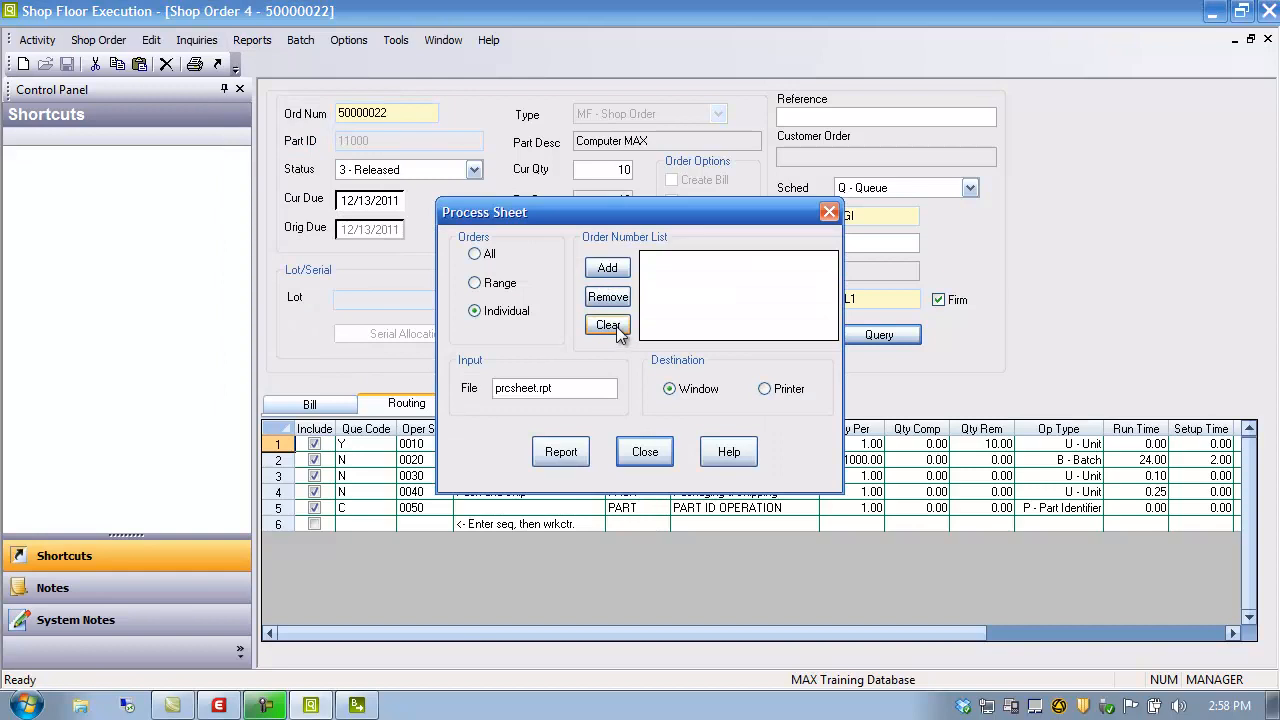
click(607, 267)
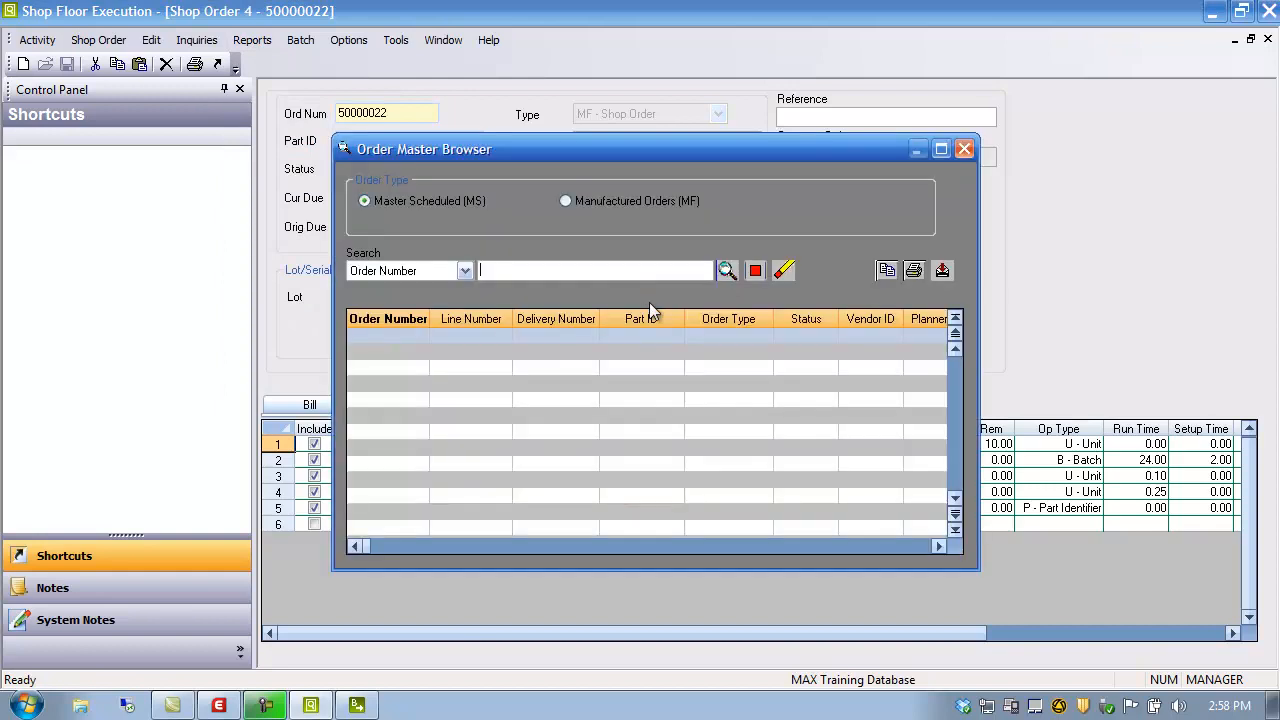
click(591, 201)
click(722, 271)
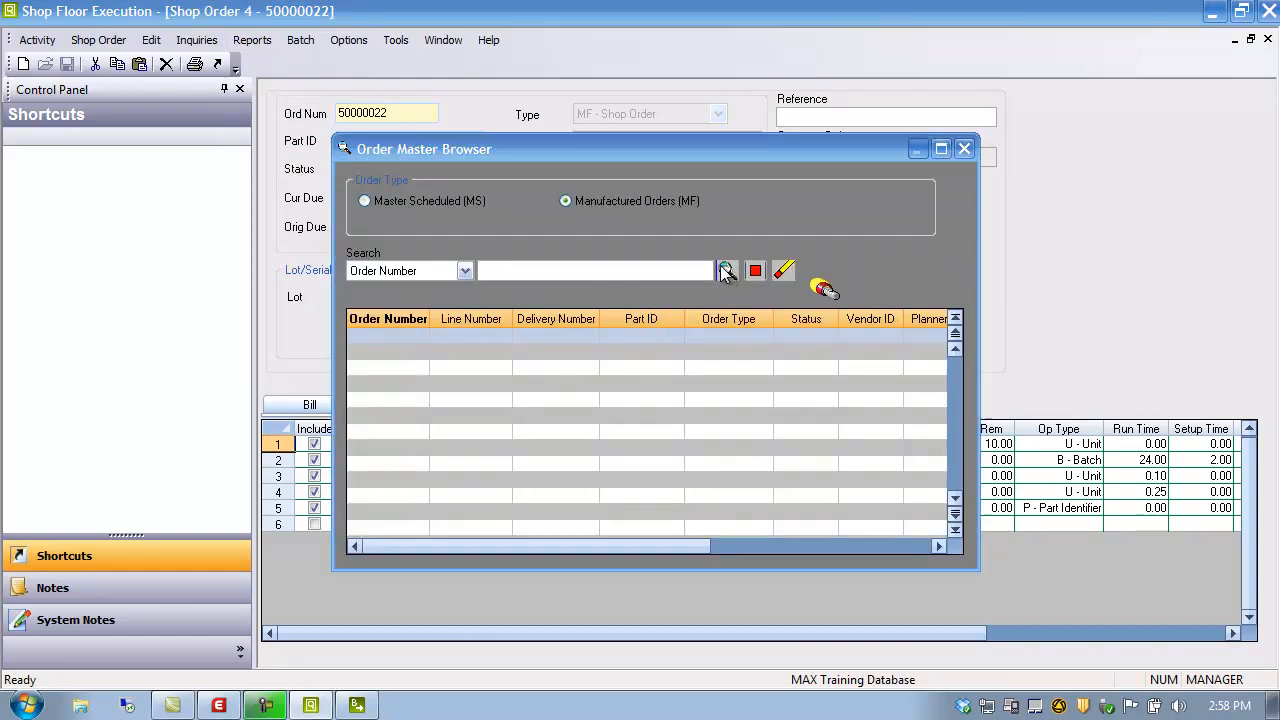
double_click(390, 340)
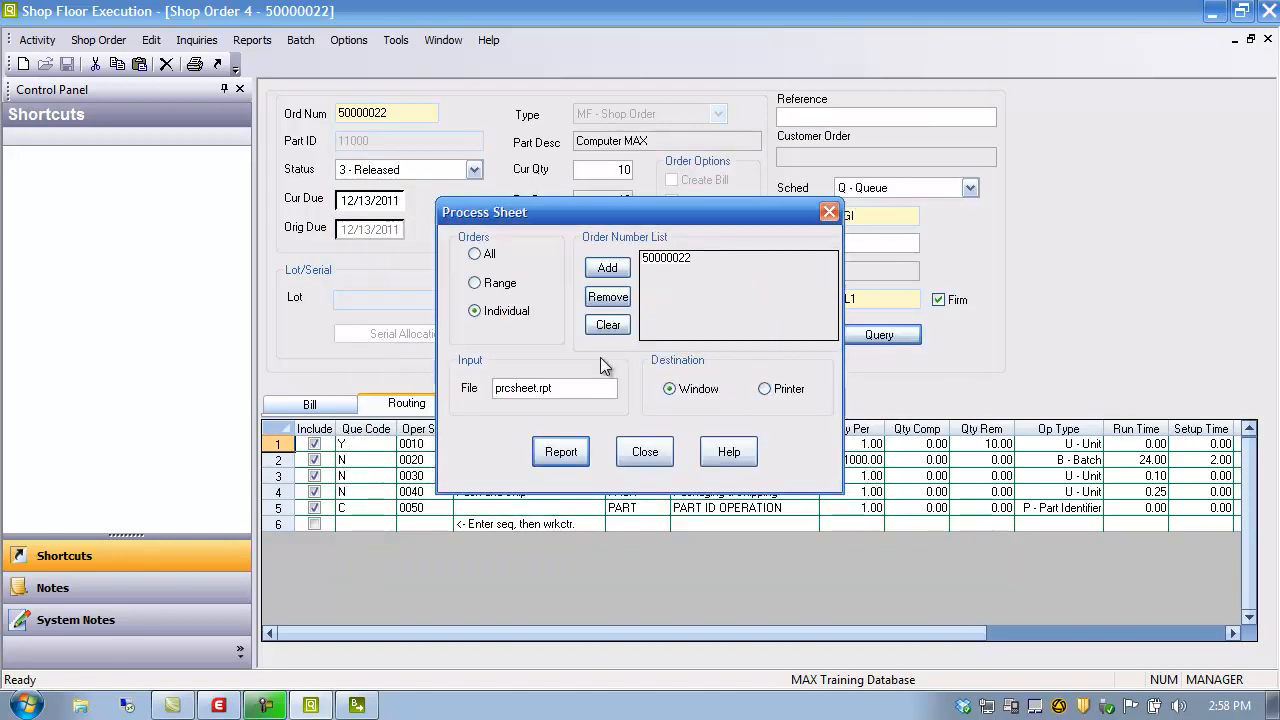
key(Return)
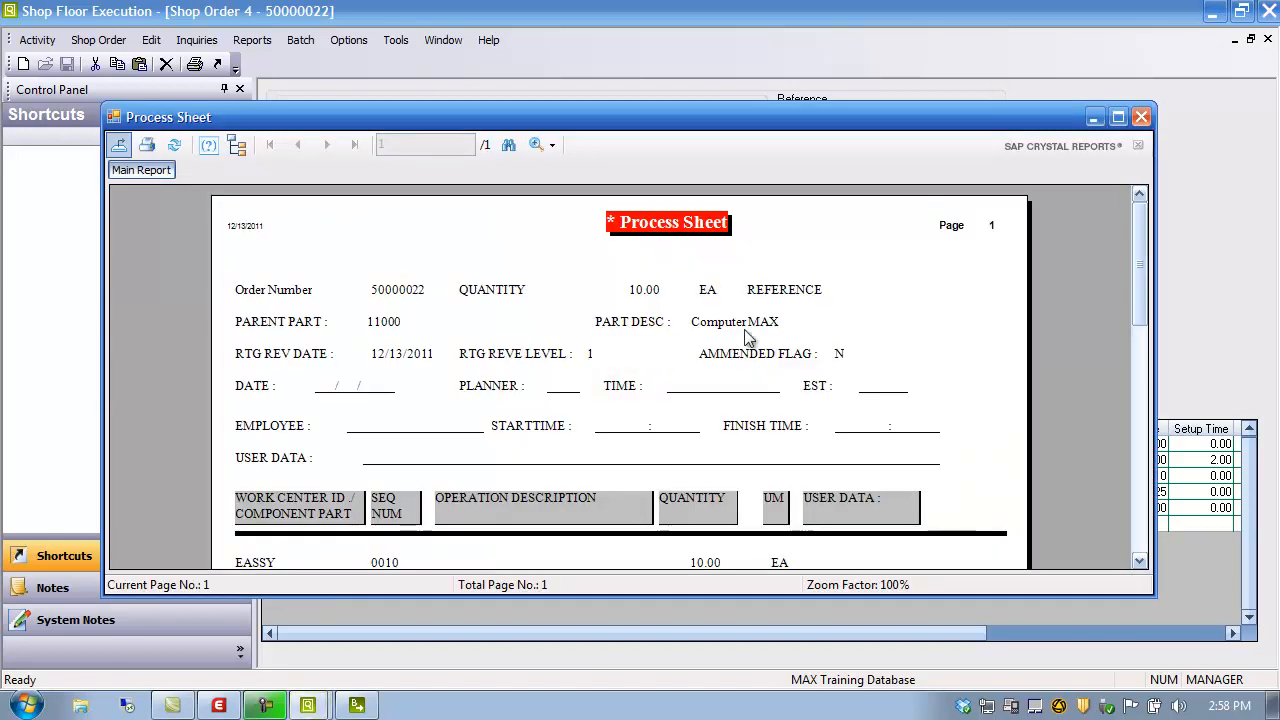
- Examine the operations and tool description on the maximized process sheet, and close the report
click(1120, 117)
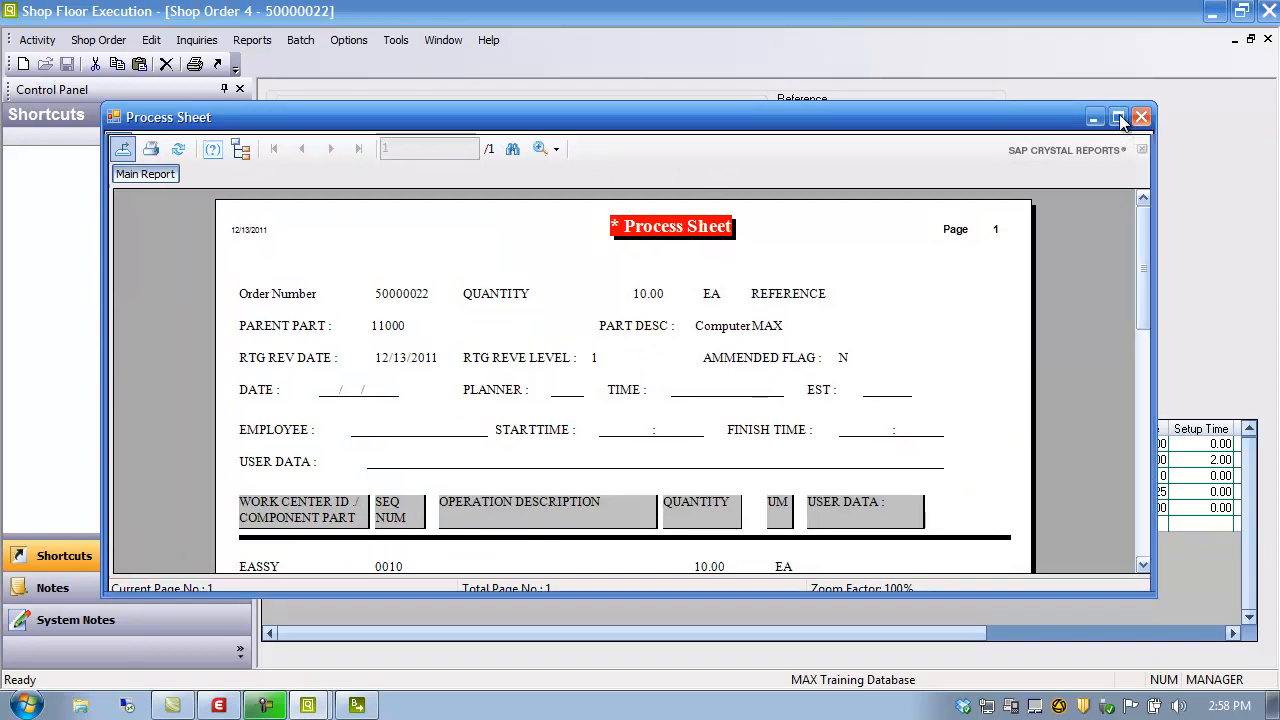
drag(1267, 228, 1270, 310)
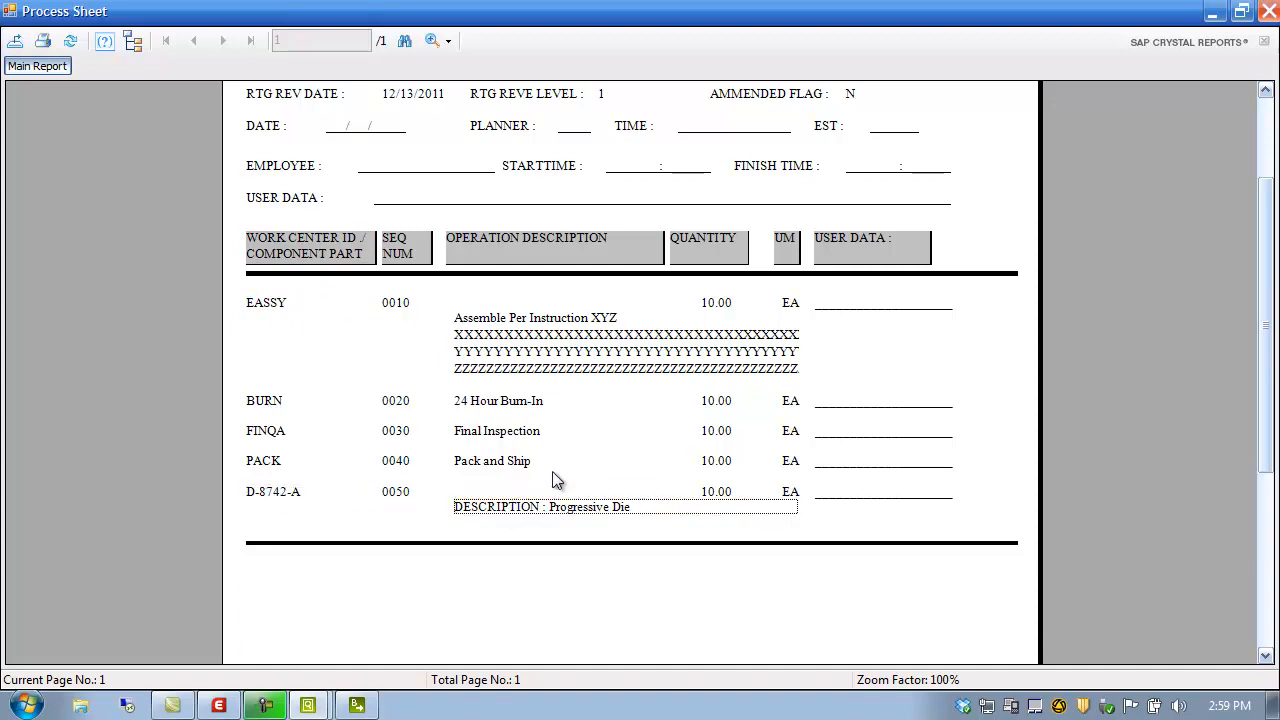
click(1267, 107)
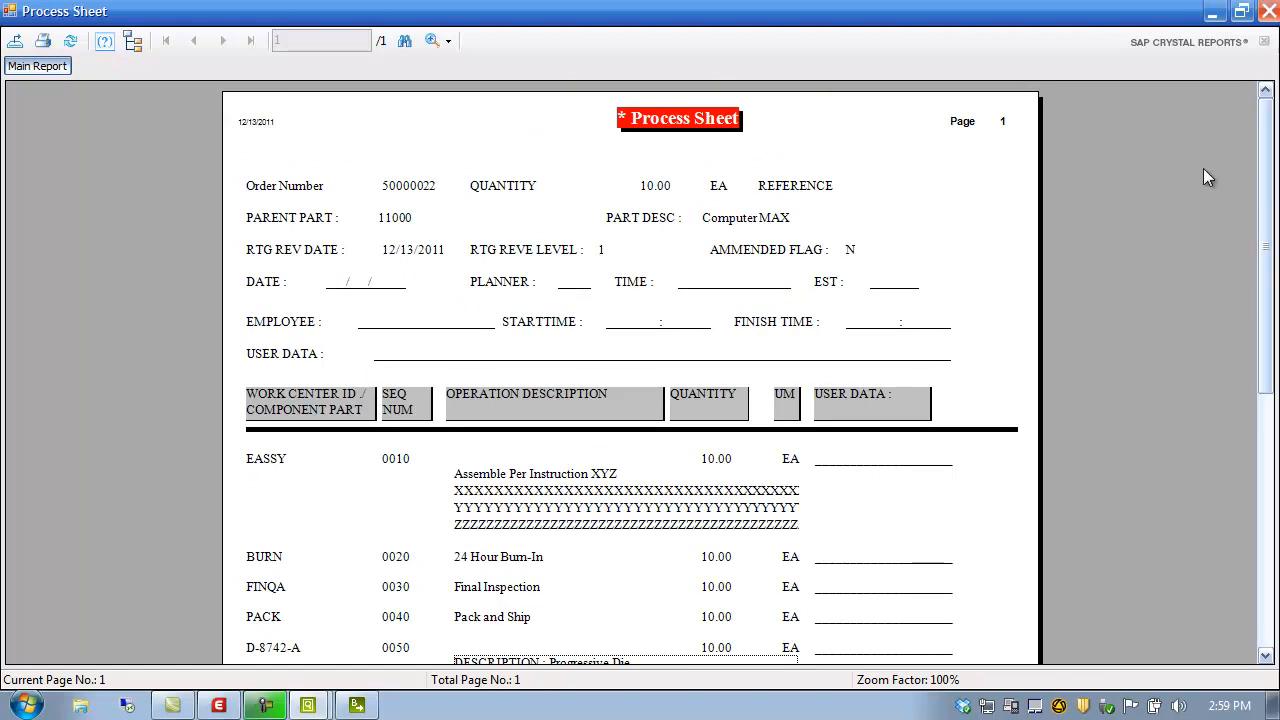
click(1268, 14)
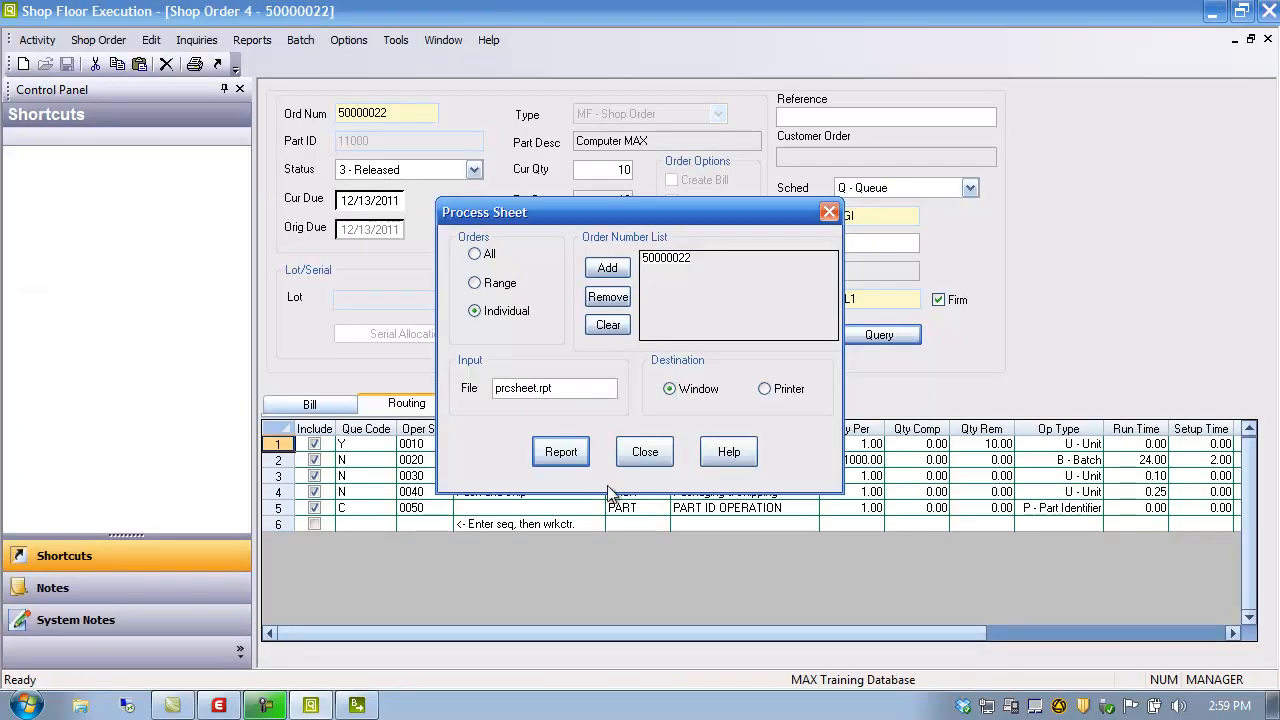
click(646, 450)
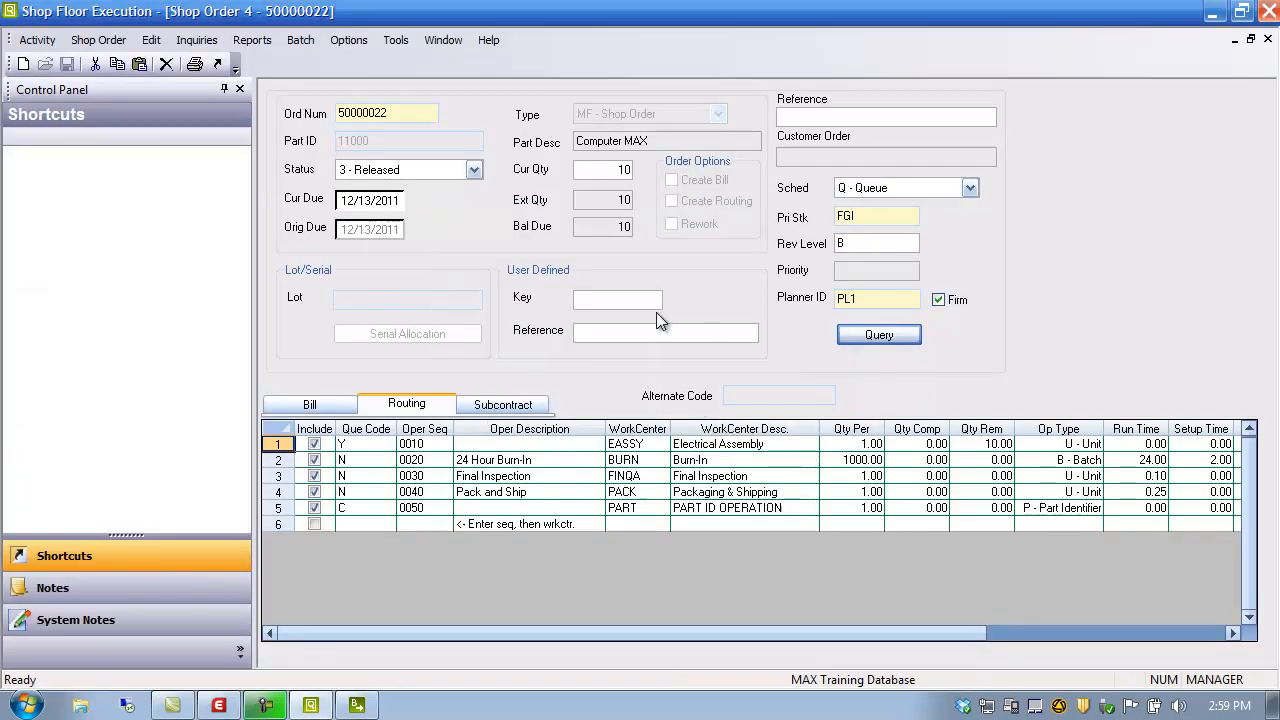
- Close the shop order, restore the Routing Maintenance window, and load operation sequence 0010 for part 11000
click(1267, 39)
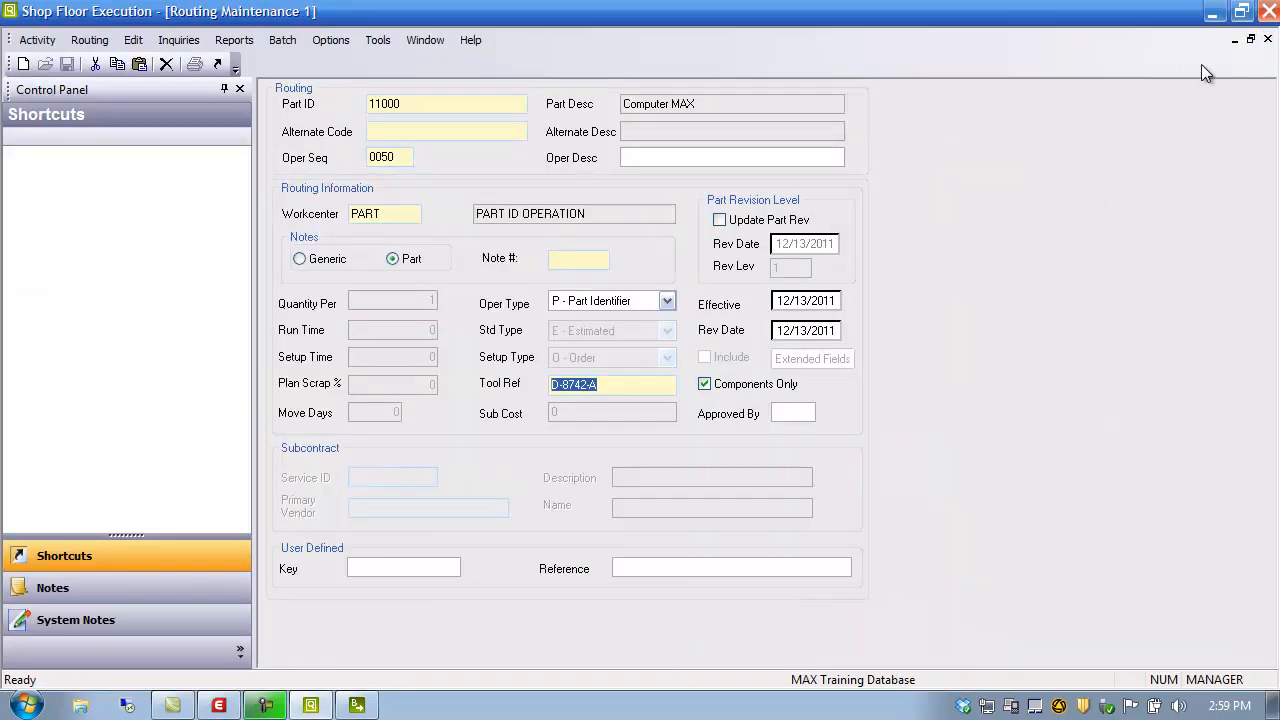
click(1250, 38)
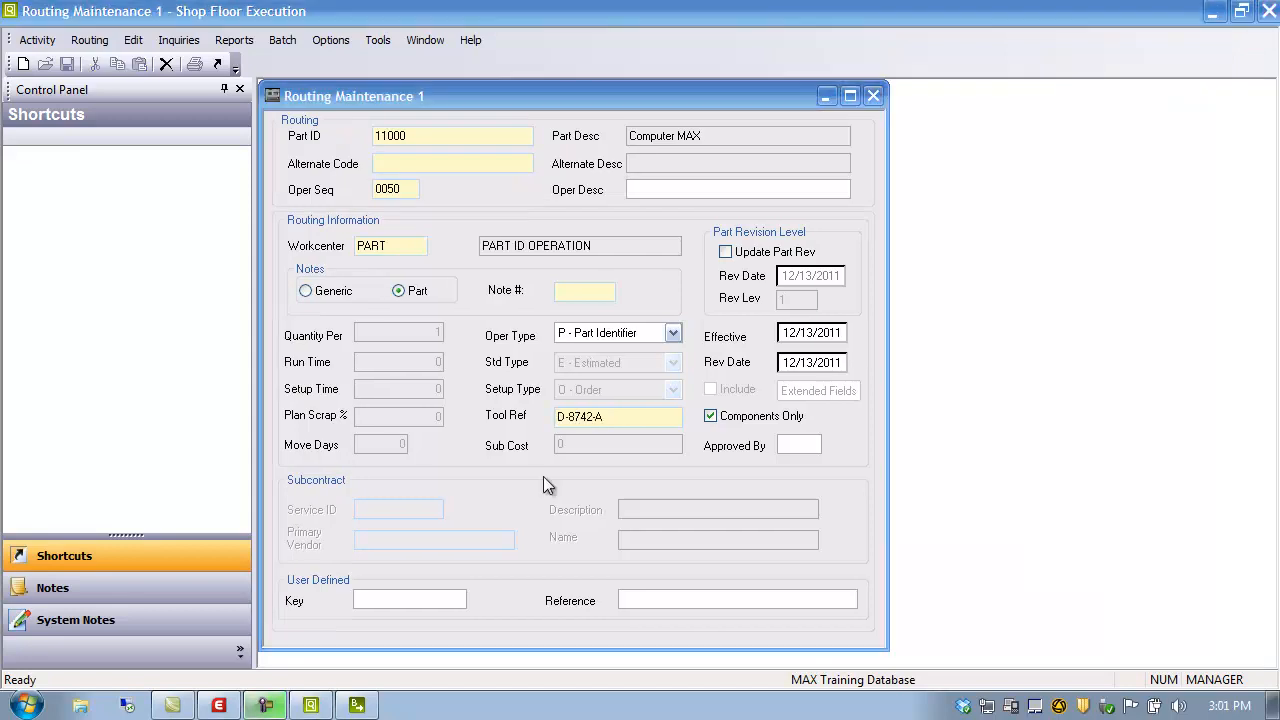
click(395, 192)
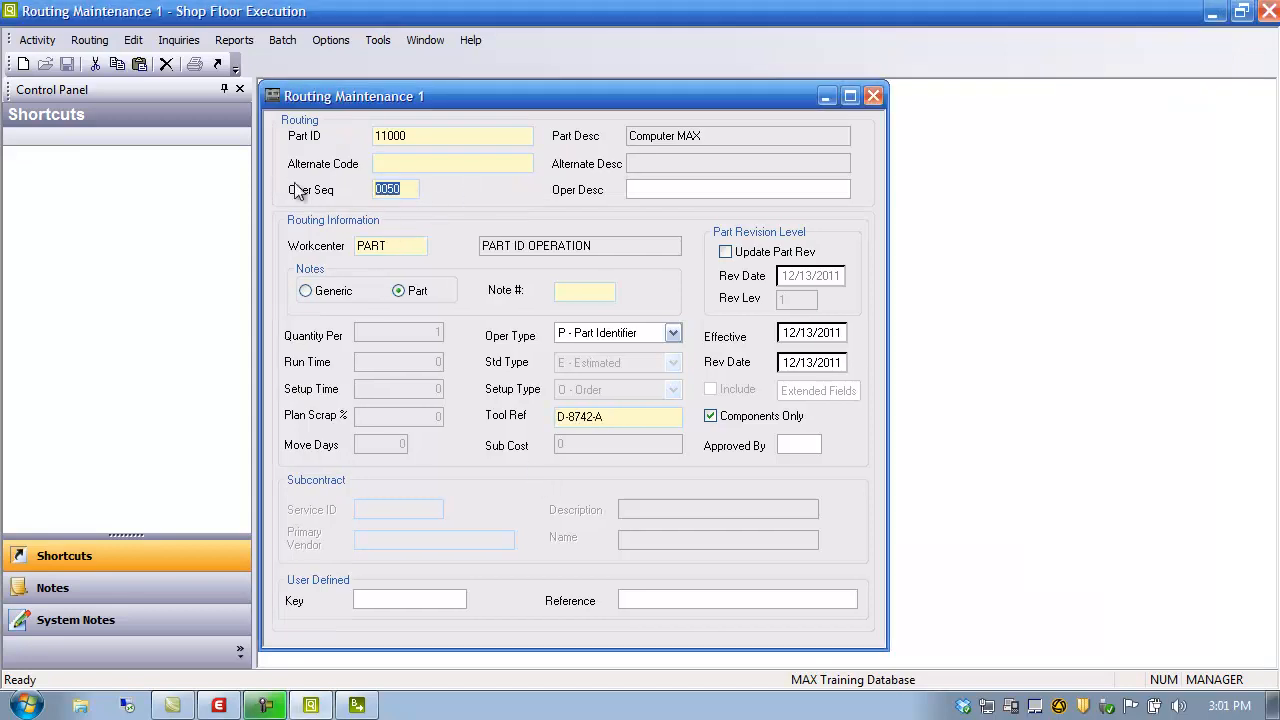
text(00)
key(Tab)
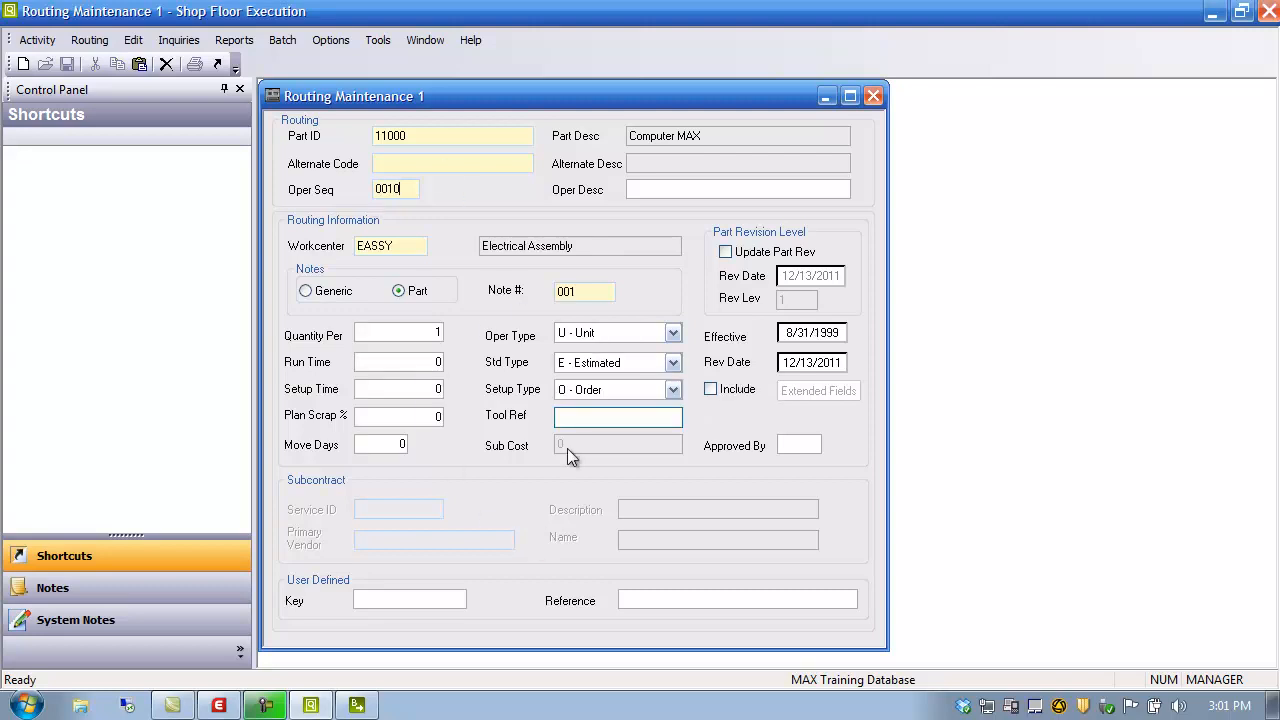
- Set the operation's Std Type to T - Time/Motion Study and review the Setup Type choices, keeping O - Order
click(673, 364)
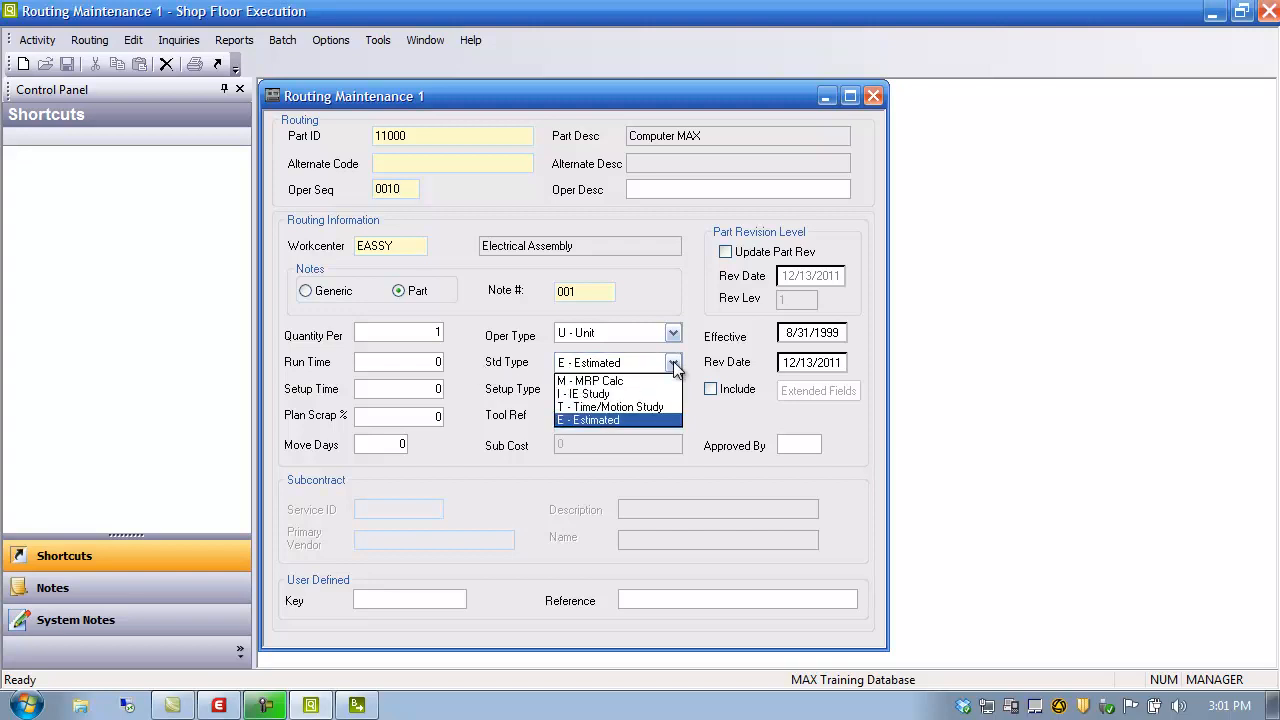
click(596, 410)
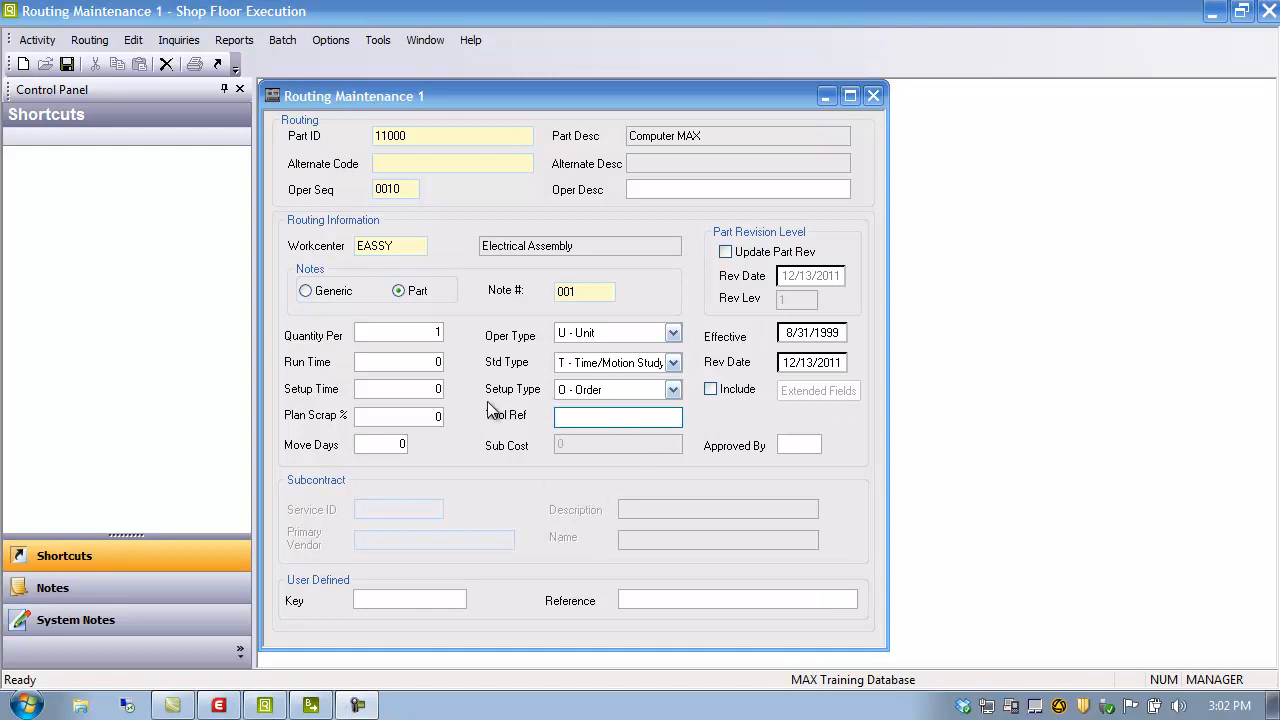
click(675, 389)
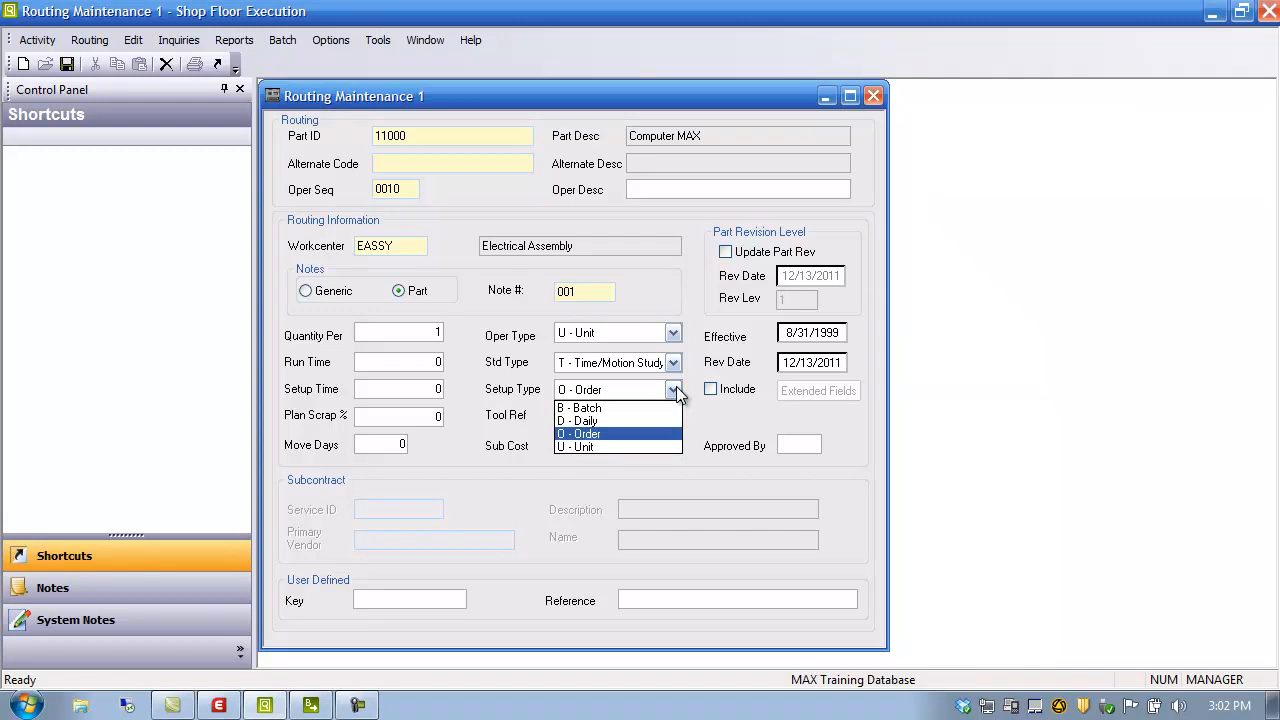
click(676, 388)
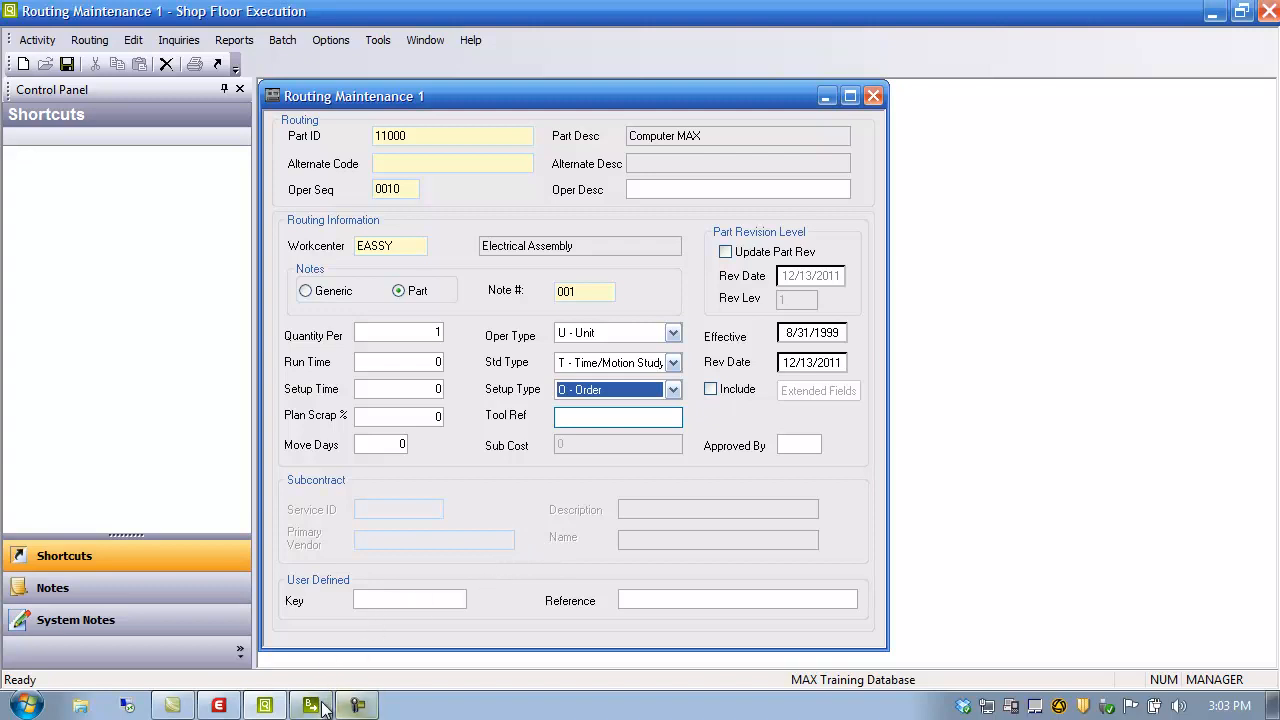
- Switch to System Manager, start Inventory Control from the Materials modules, and open Inventory Part Data
click(220, 706)
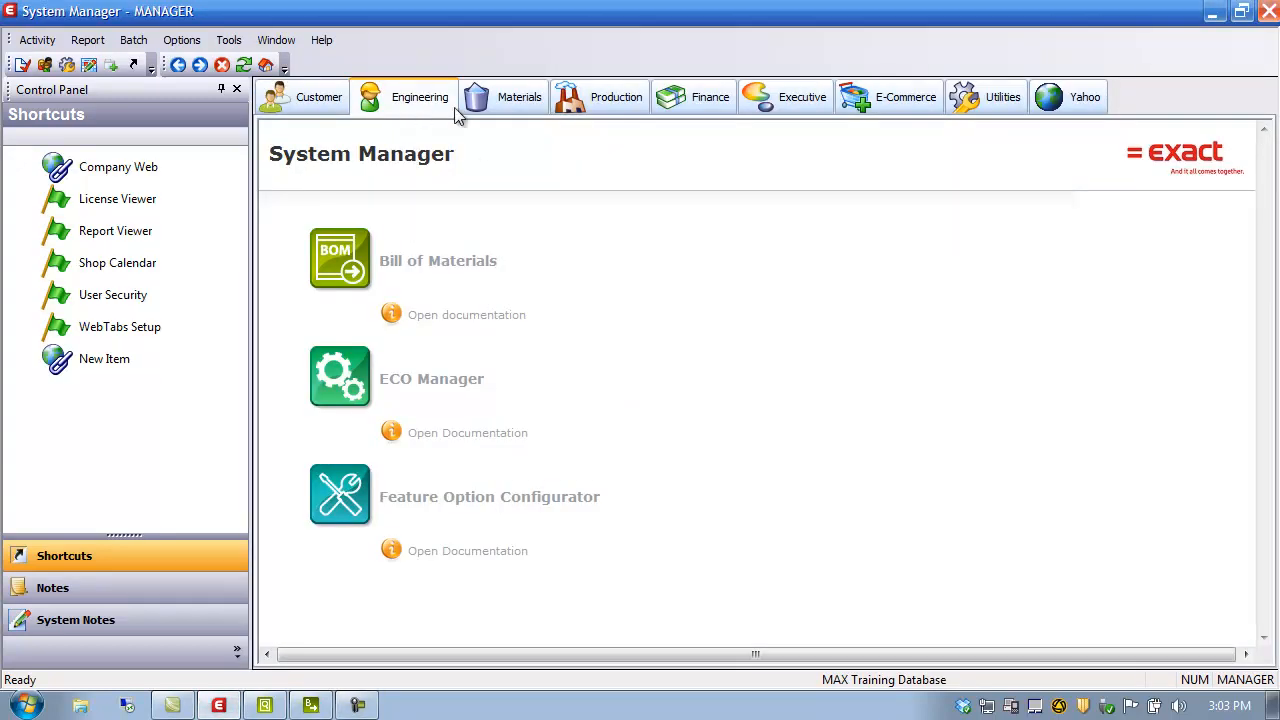
click(493, 97)
click(437, 258)
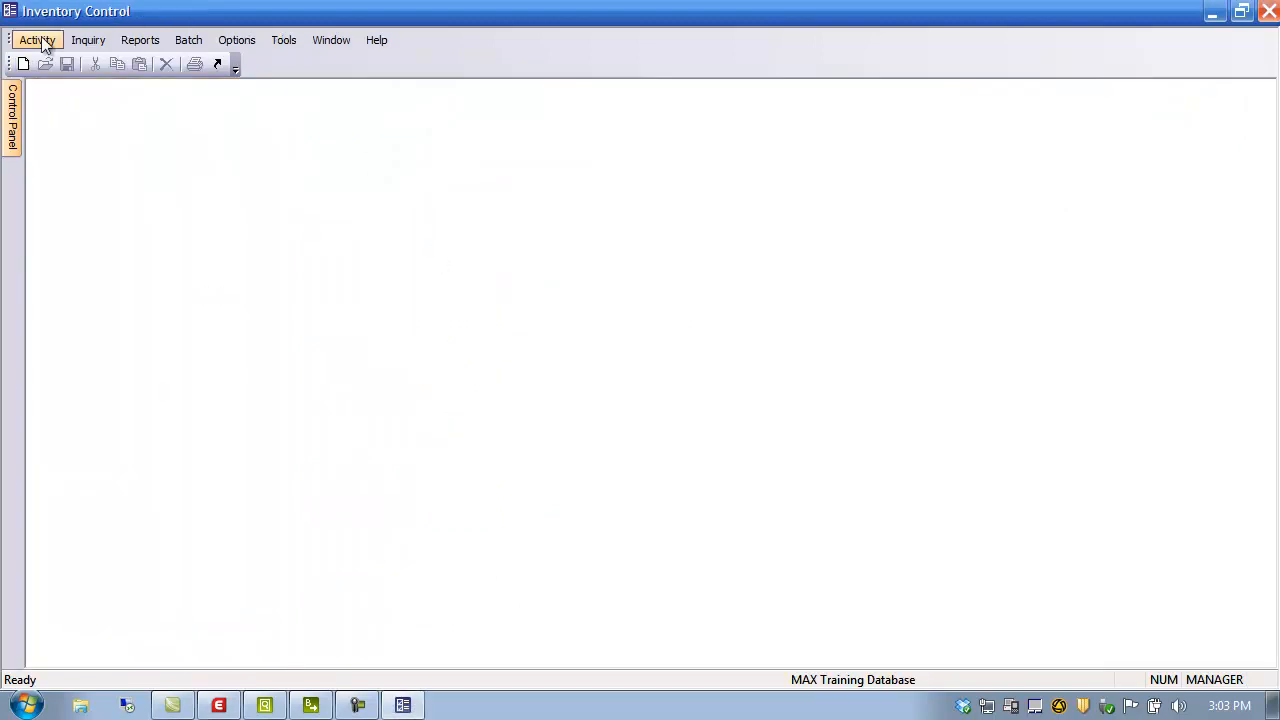
click(40, 41)
mouse_move(108, 127)
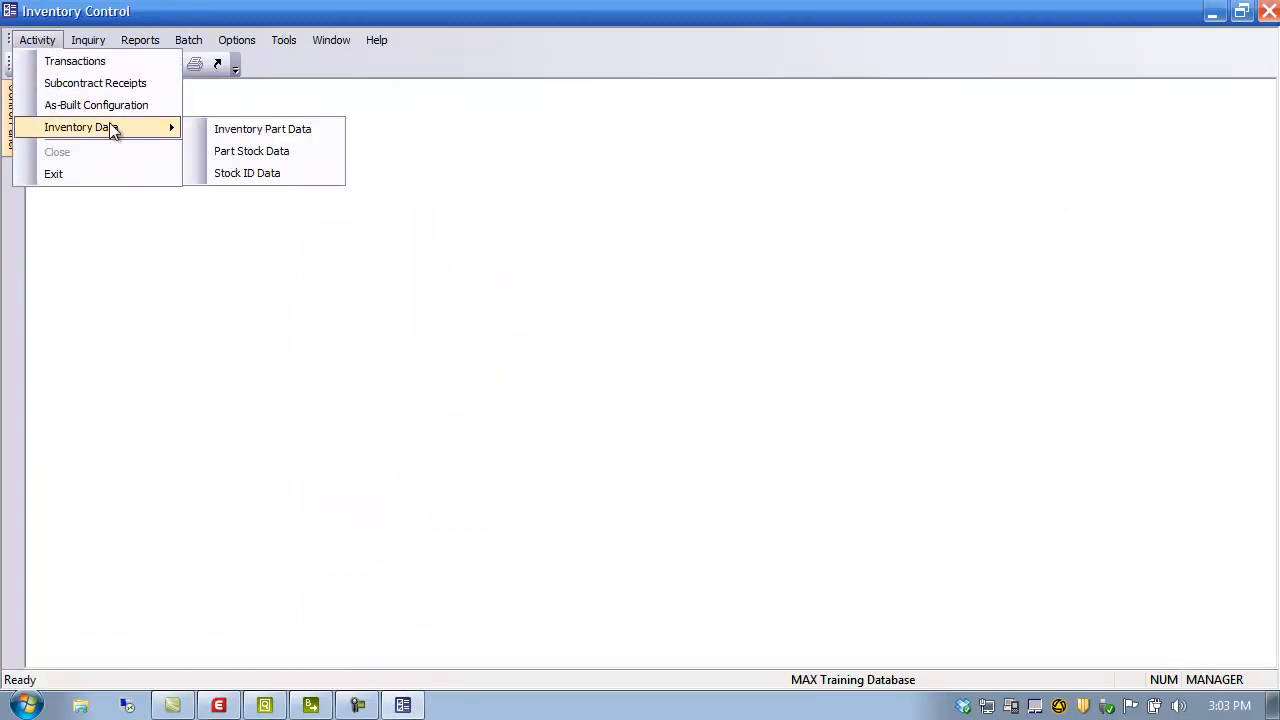
click(244, 136)
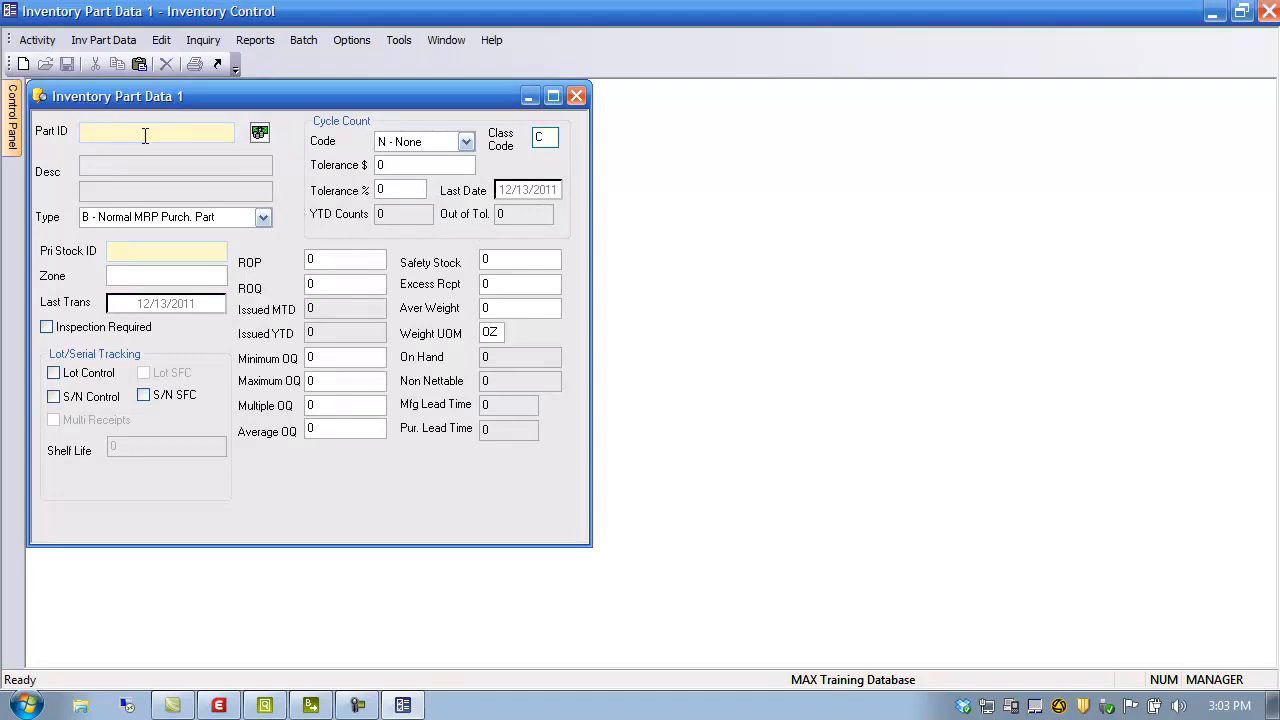
- Look up the Average OQ of part 11000 and exit Inventory Control
text(11000)
key(Tab)
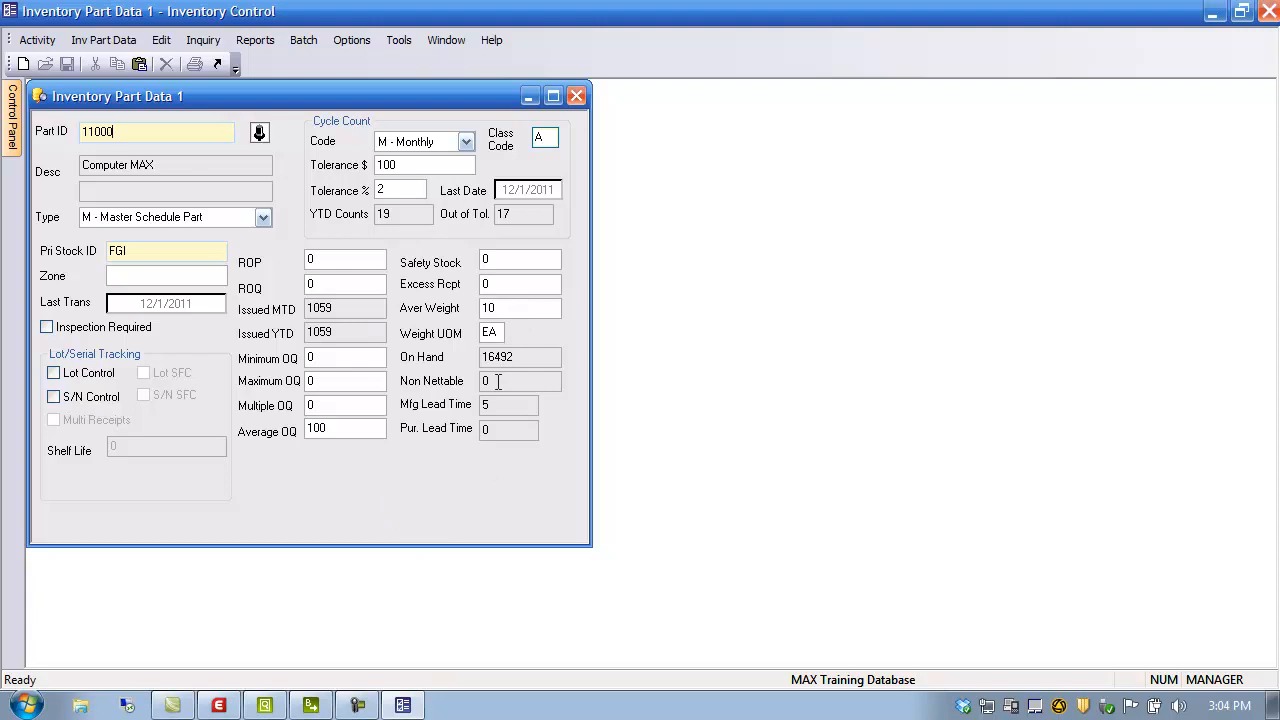
click(350, 428)
click(1268, 11)
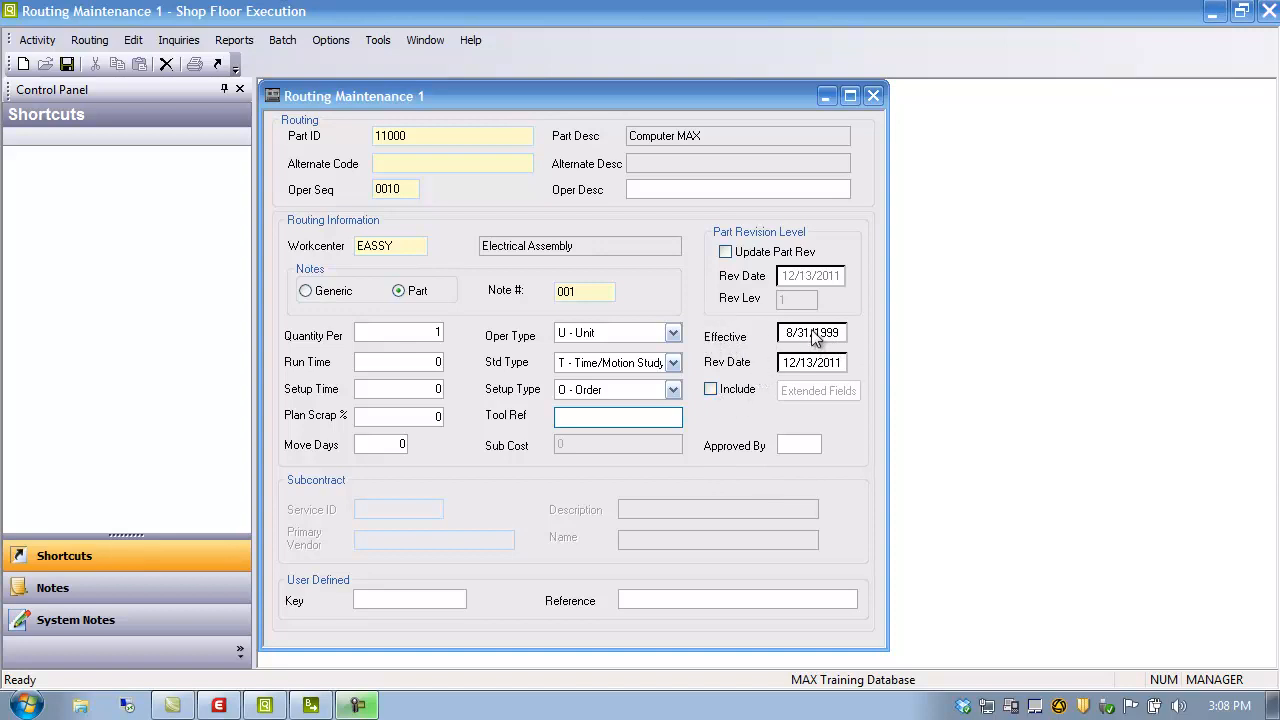
- Try the Include option for operation 0010 and go through the Approved By, Key and Reference fields
click(711, 390)
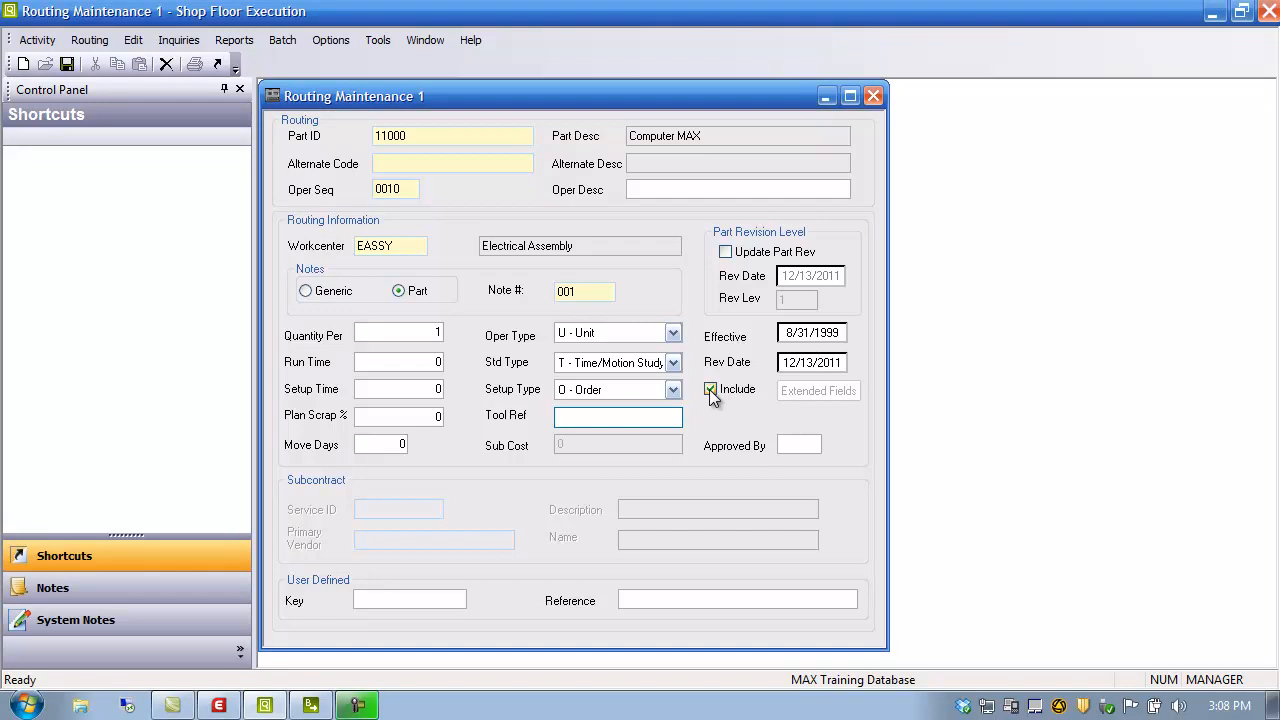
click(792, 446)
click(399, 598)
click(648, 601)
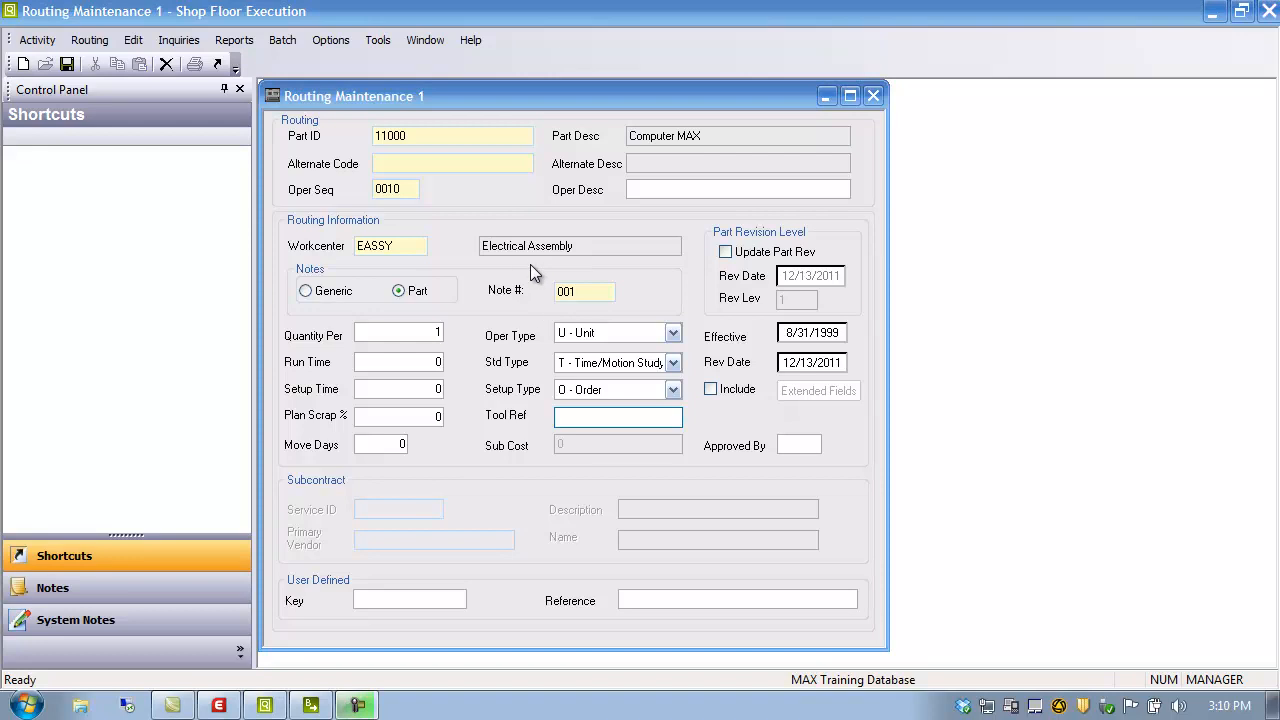
- Open Copy Standard Routing, review its Copy From, Copy To and Include options, and close it without copying
click(281, 40)
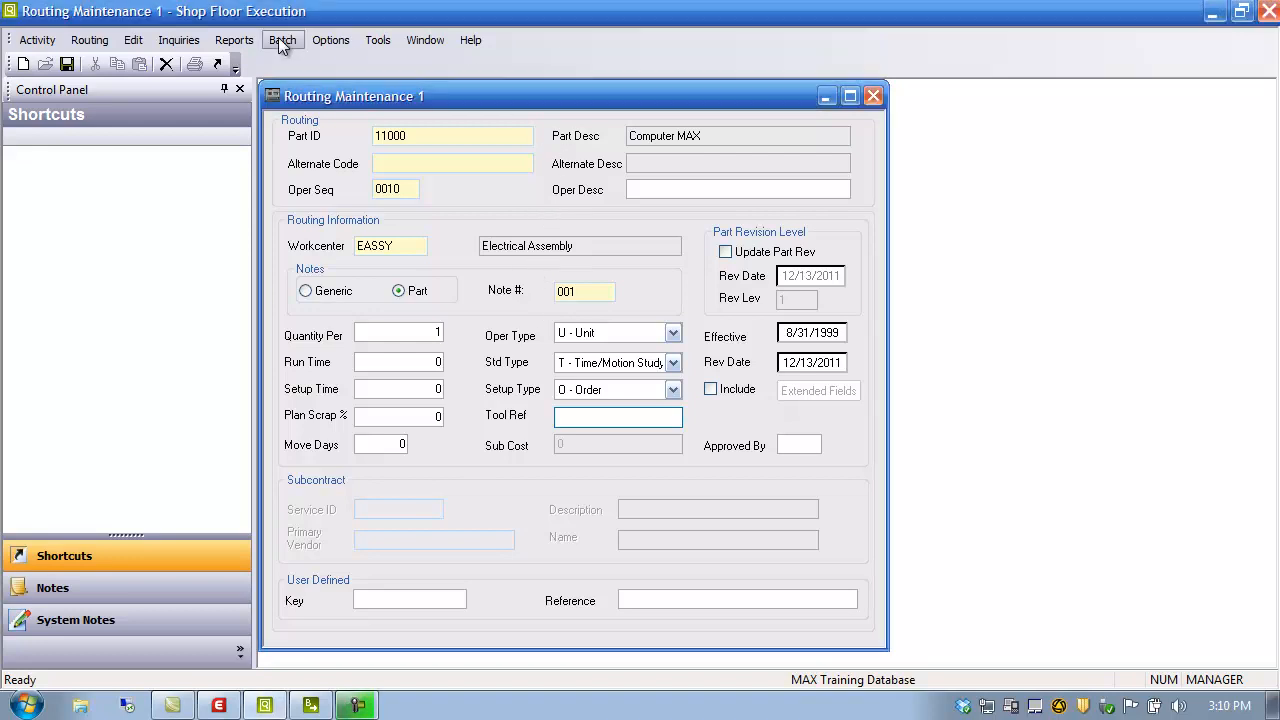
click(315, 64)
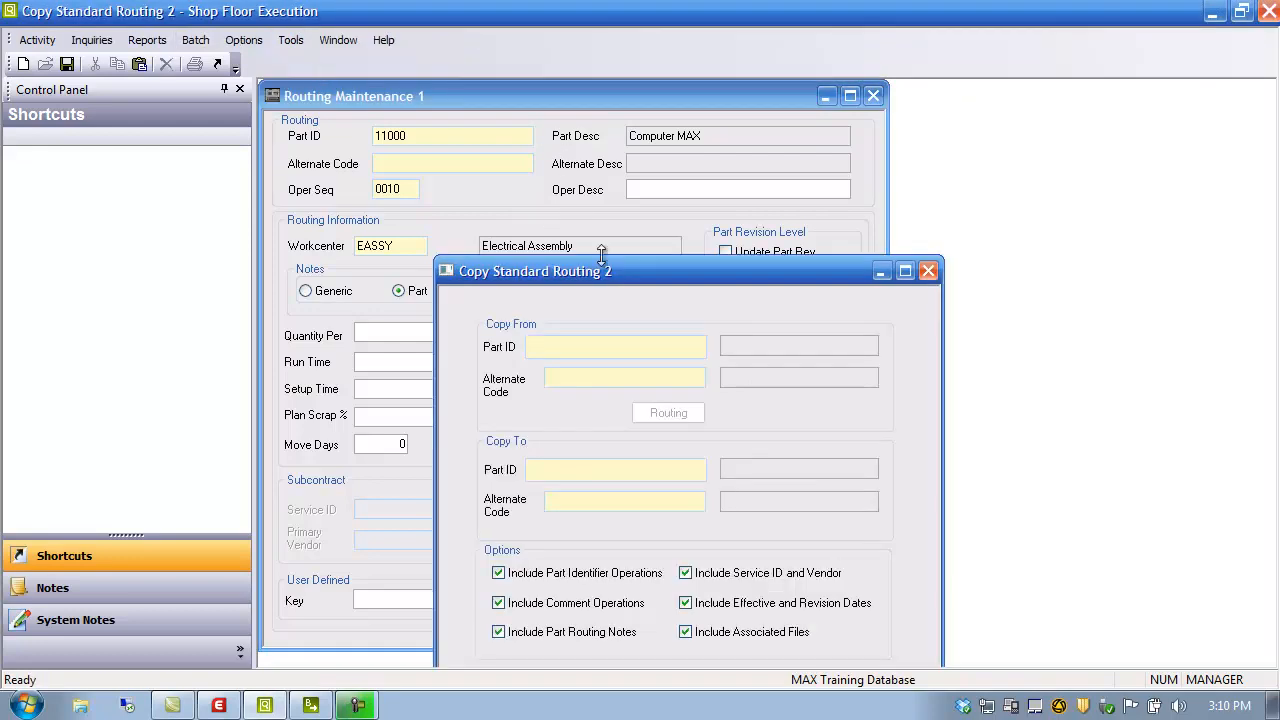
drag(587, 275, 491, 140)
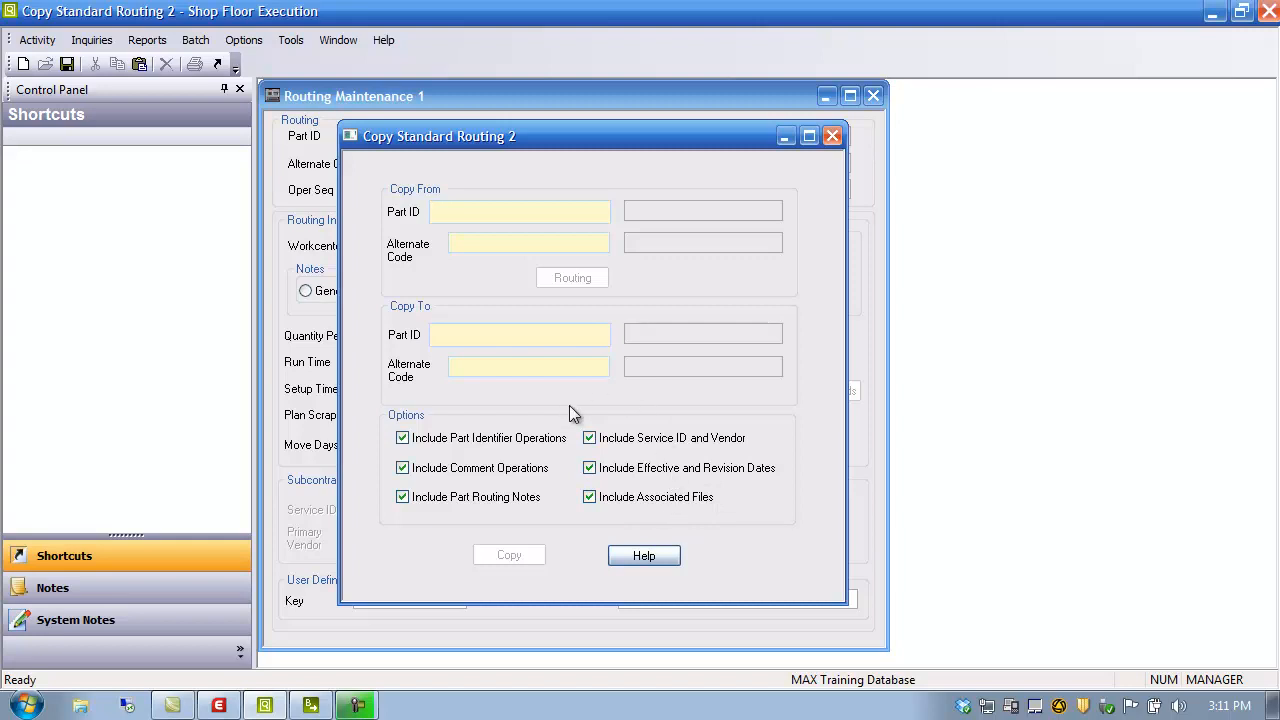
click(833, 136)
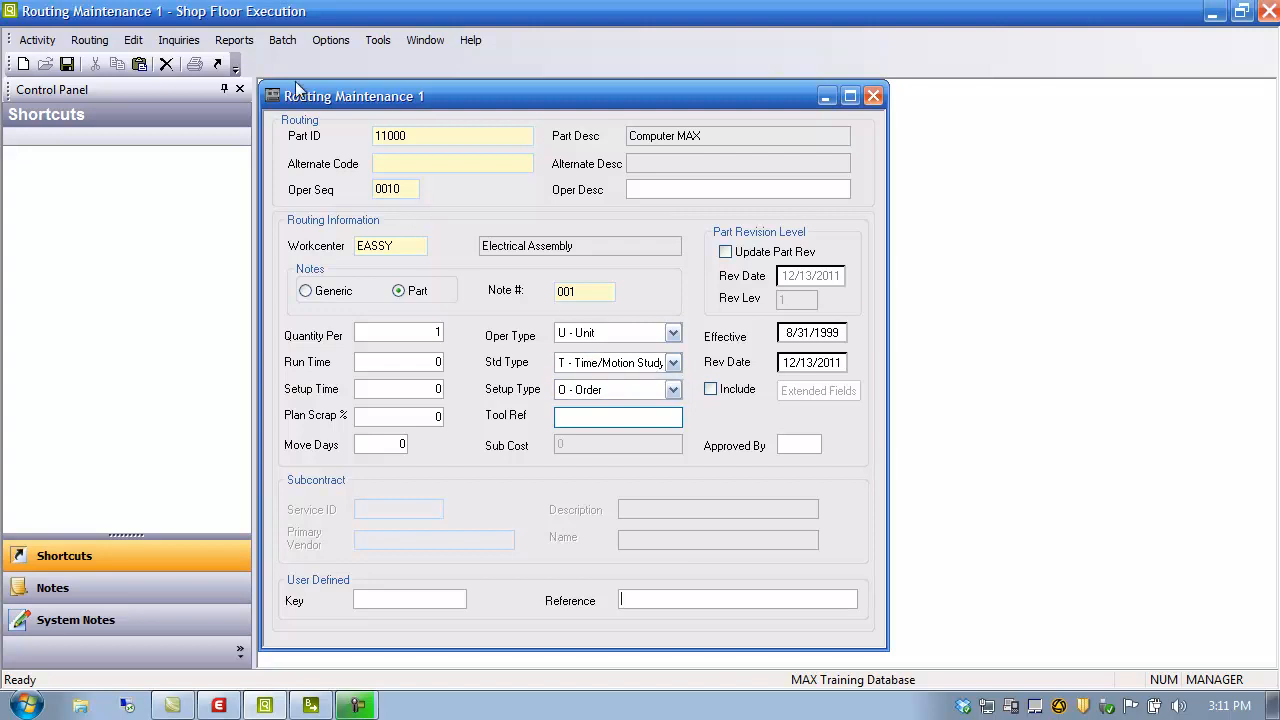
- Browse the defect codes, load the COS cosmetic defect record to view its description, and close the Defect Code form
click(44, 41)
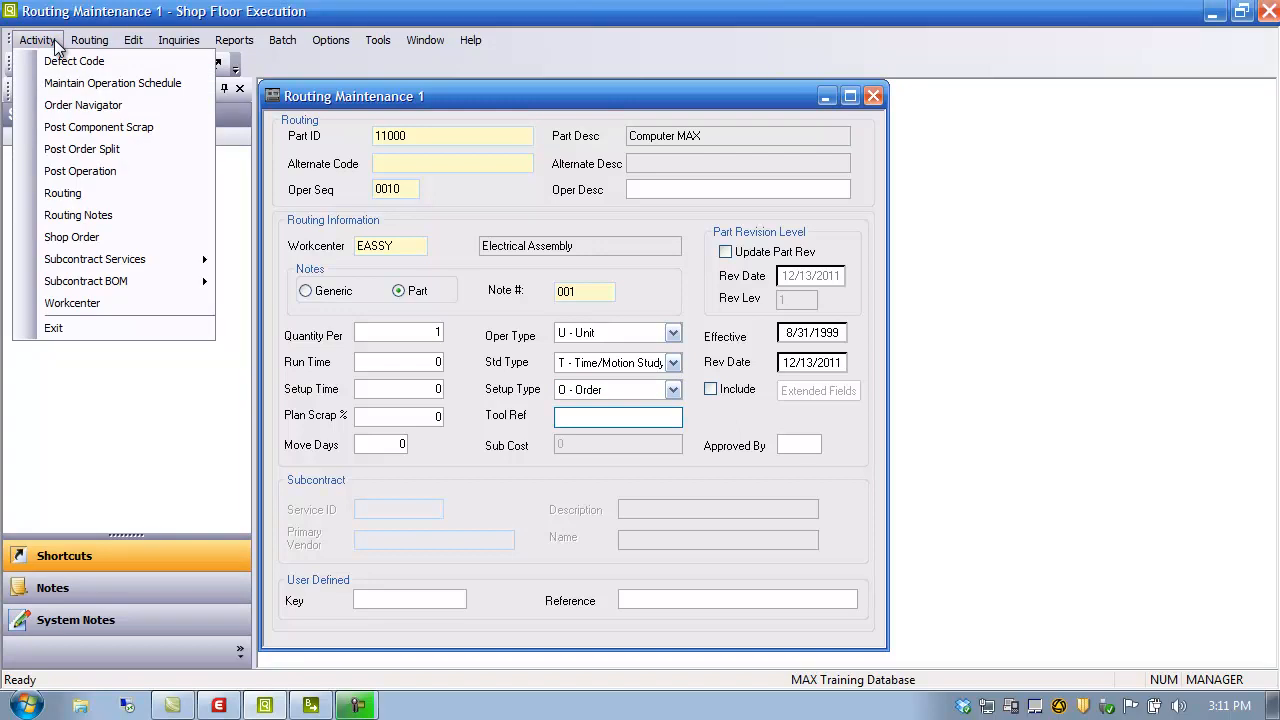
click(70, 60)
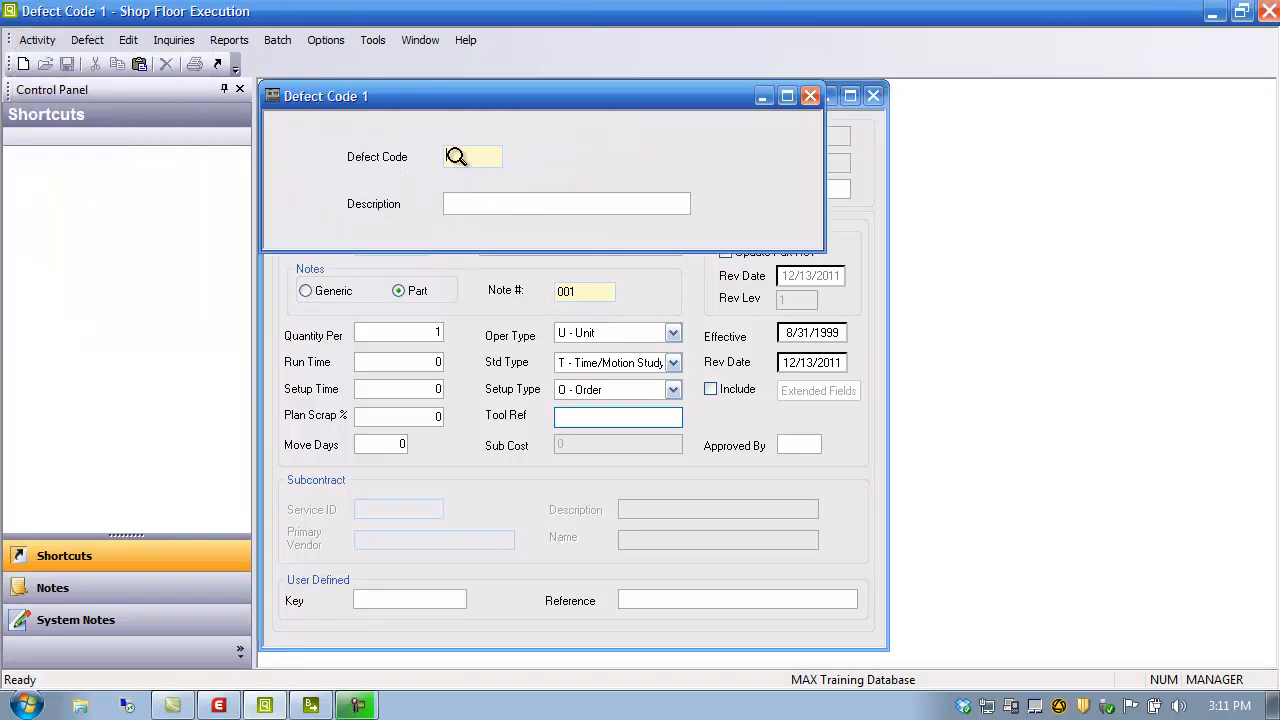
double_click(457, 155)
click(741, 261)
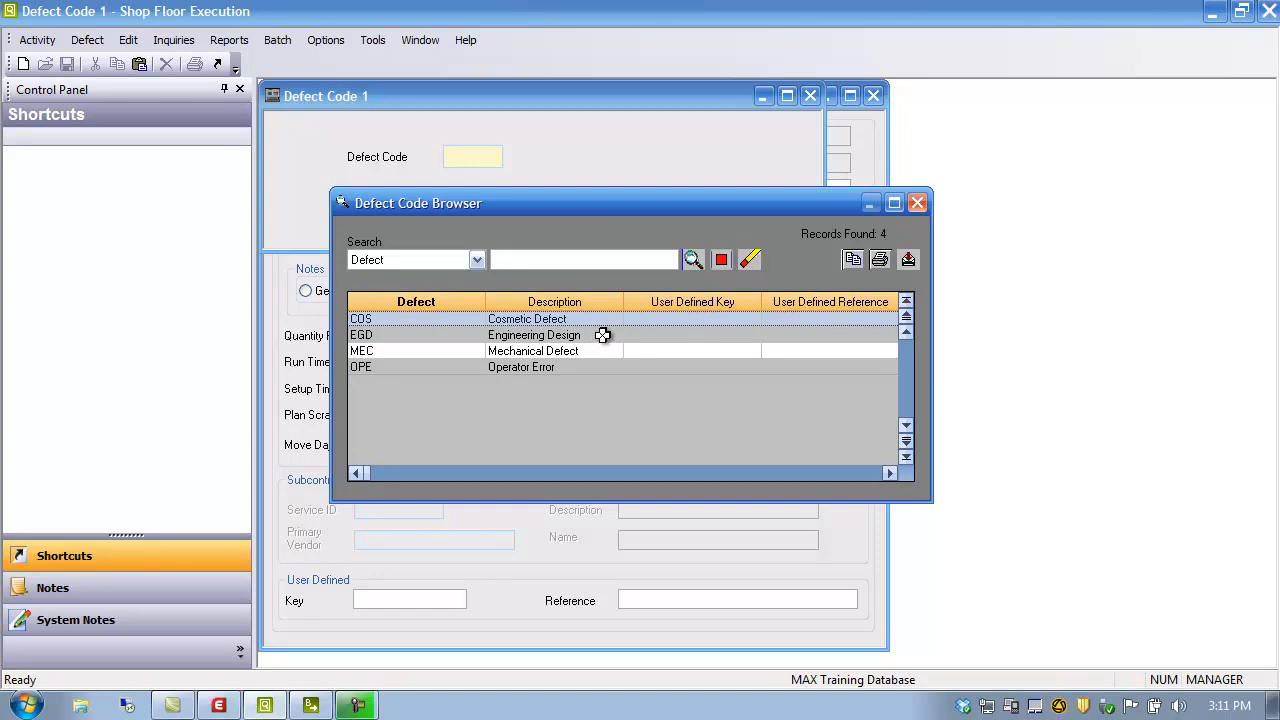
double_click(381, 318)
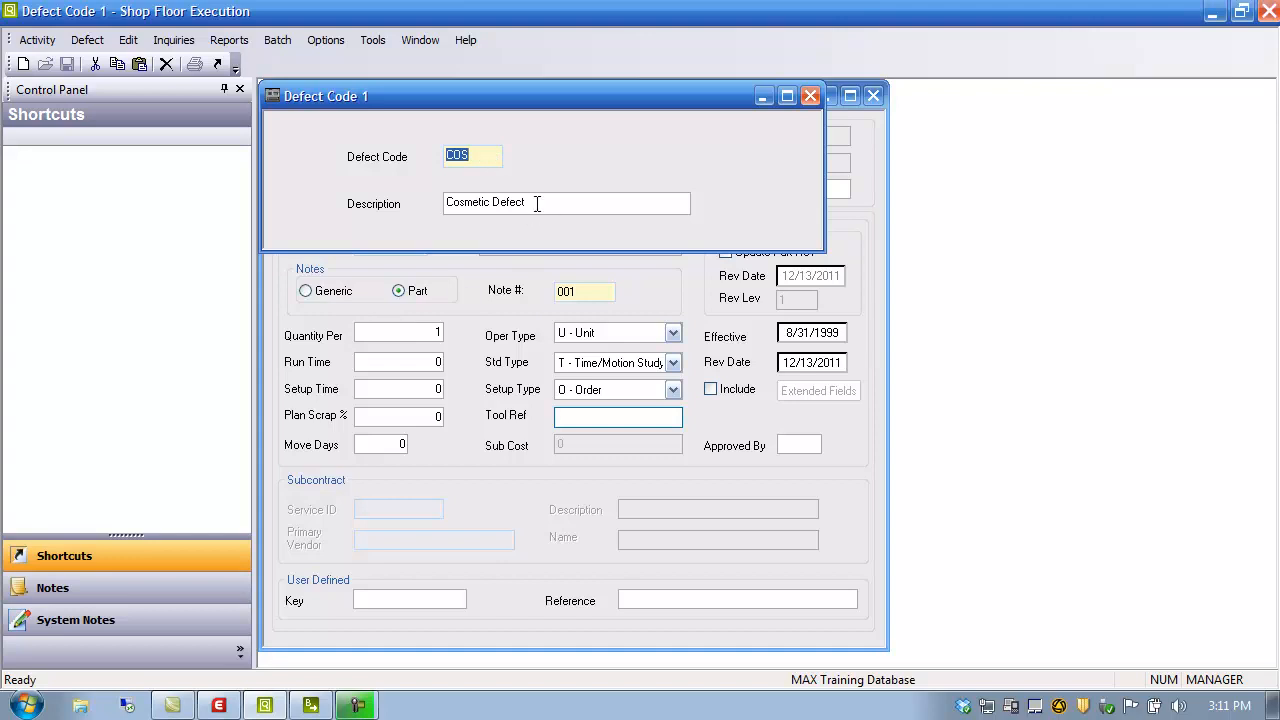
click(537, 203)
click(810, 96)
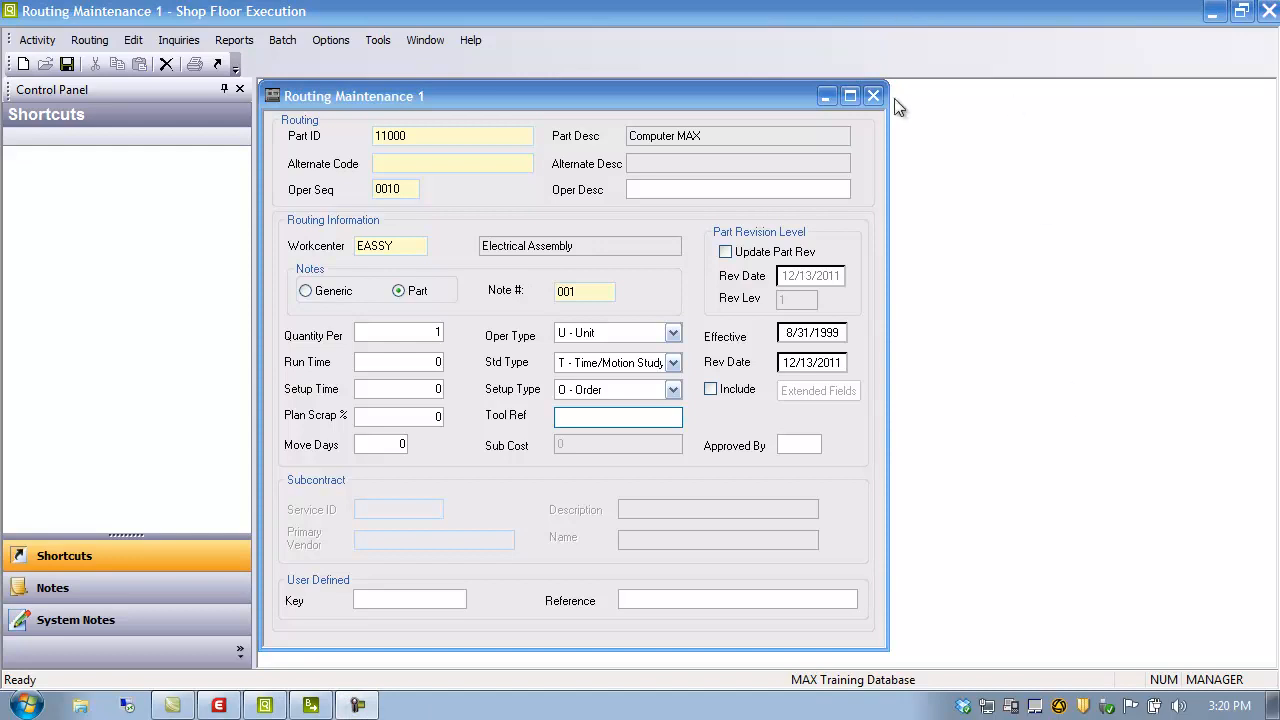
- Close the part 11000 routing without saving its changes and open the Order Navigator maximized
click(873, 95)
click(719, 400)
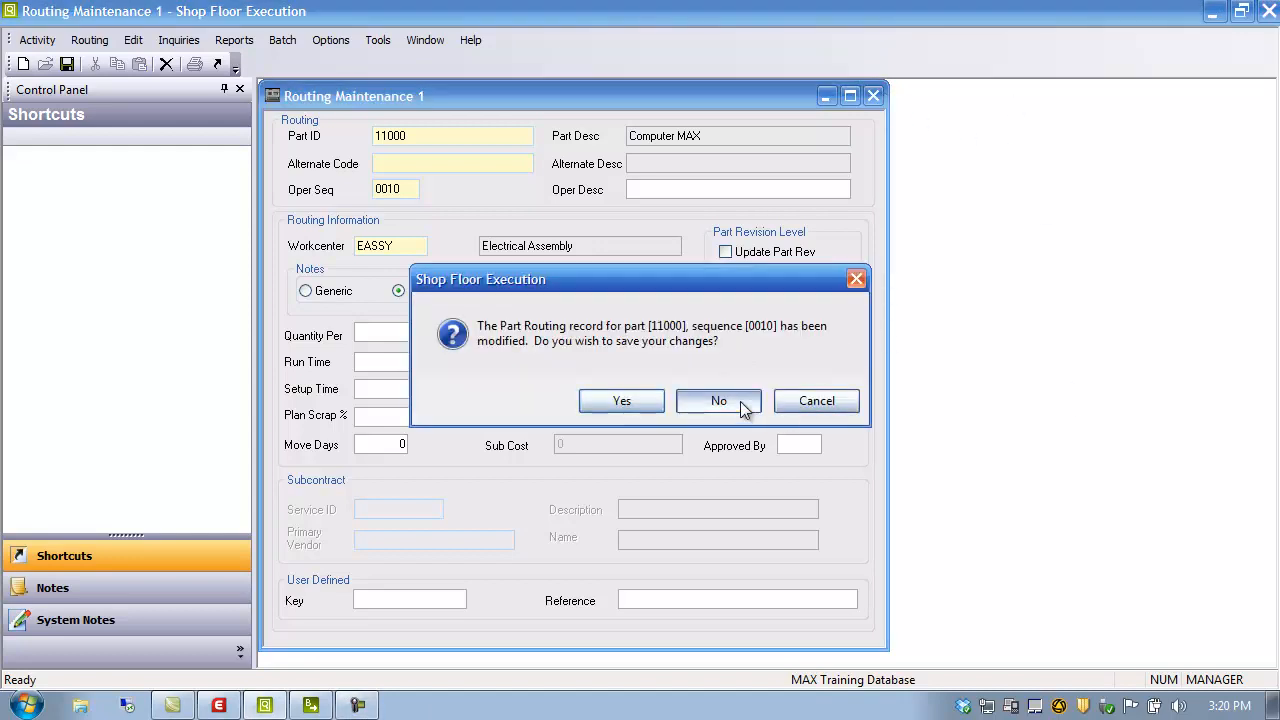
click(44, 42)
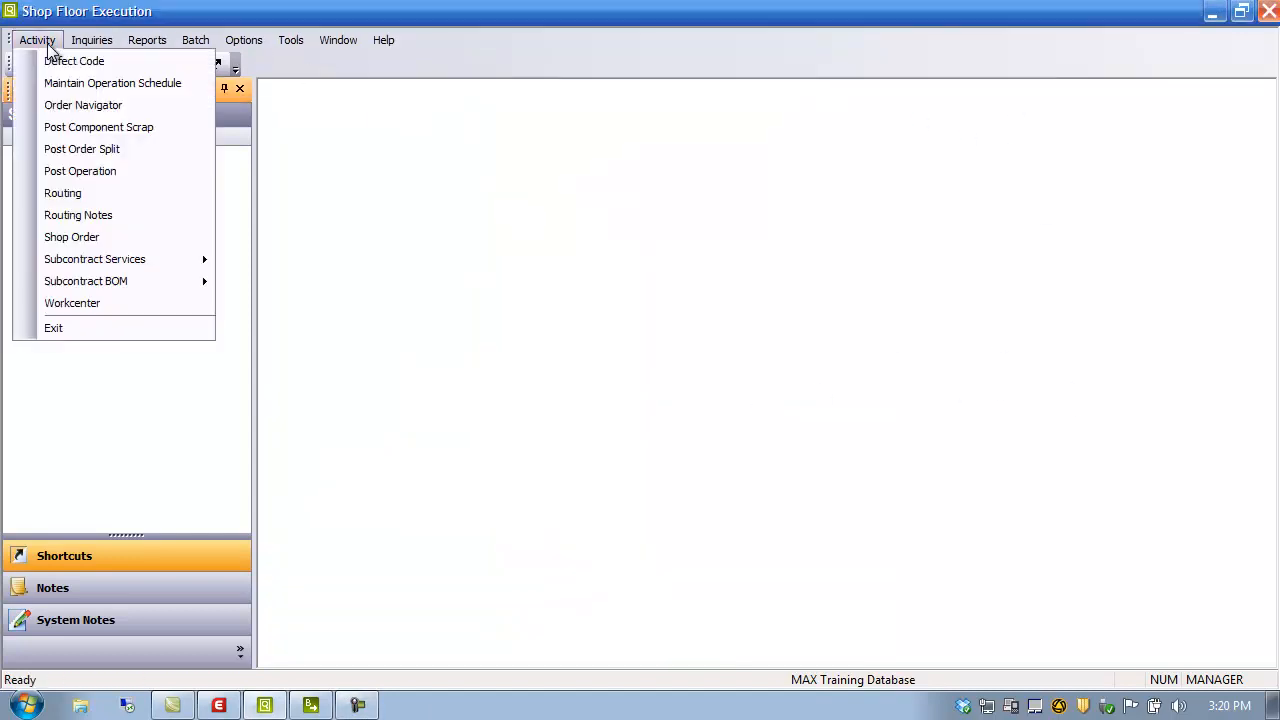
click(78, 106)
click(977, 121)
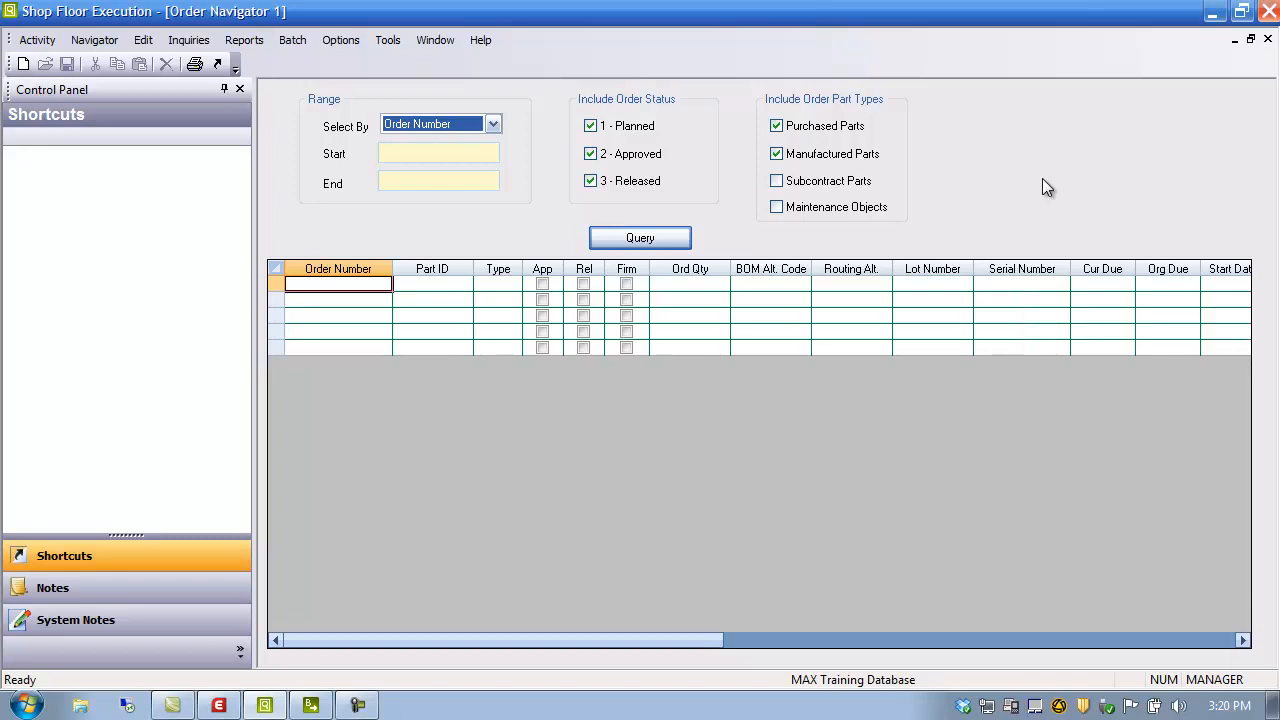
- Open the Shop Order form to examine its order fields and bill grid, and close it again
click(37, 40)
click(71, 237)
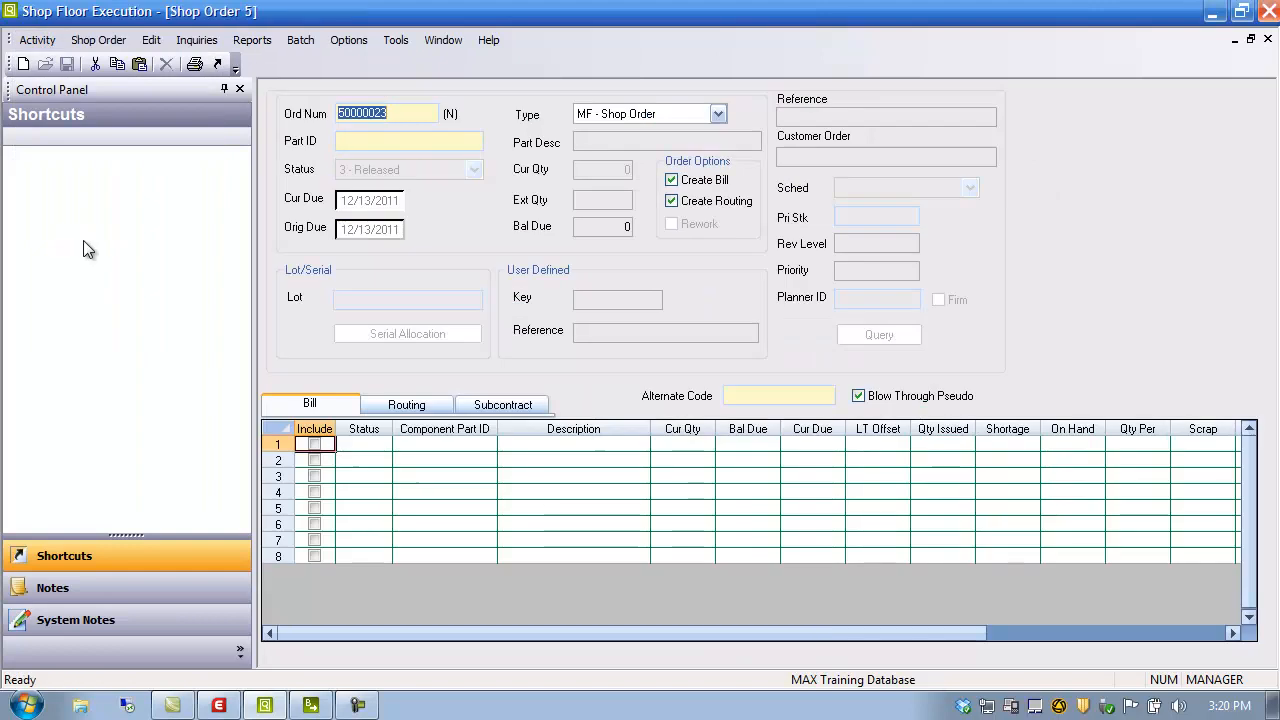
click(1267, 38)
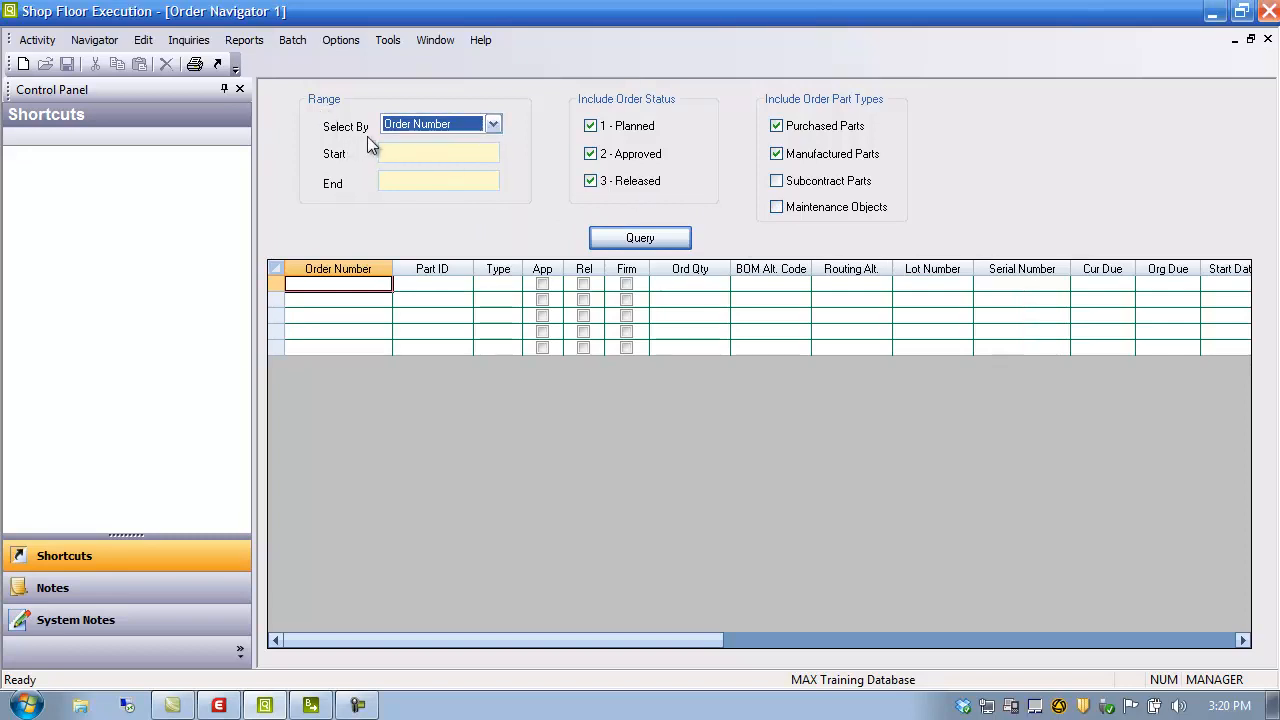
- Query all orders in the Order Navigator, exclude Purchased Parts and run the query again
click(636, 243)
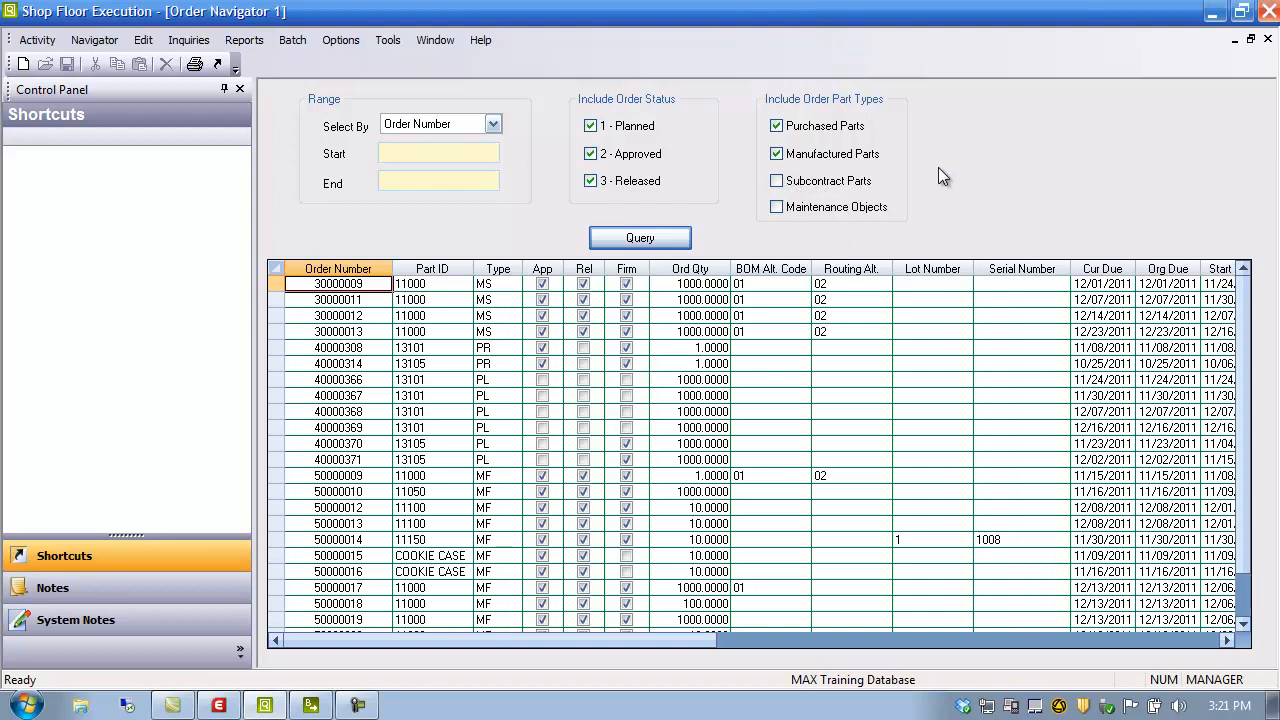
click(807, 130)
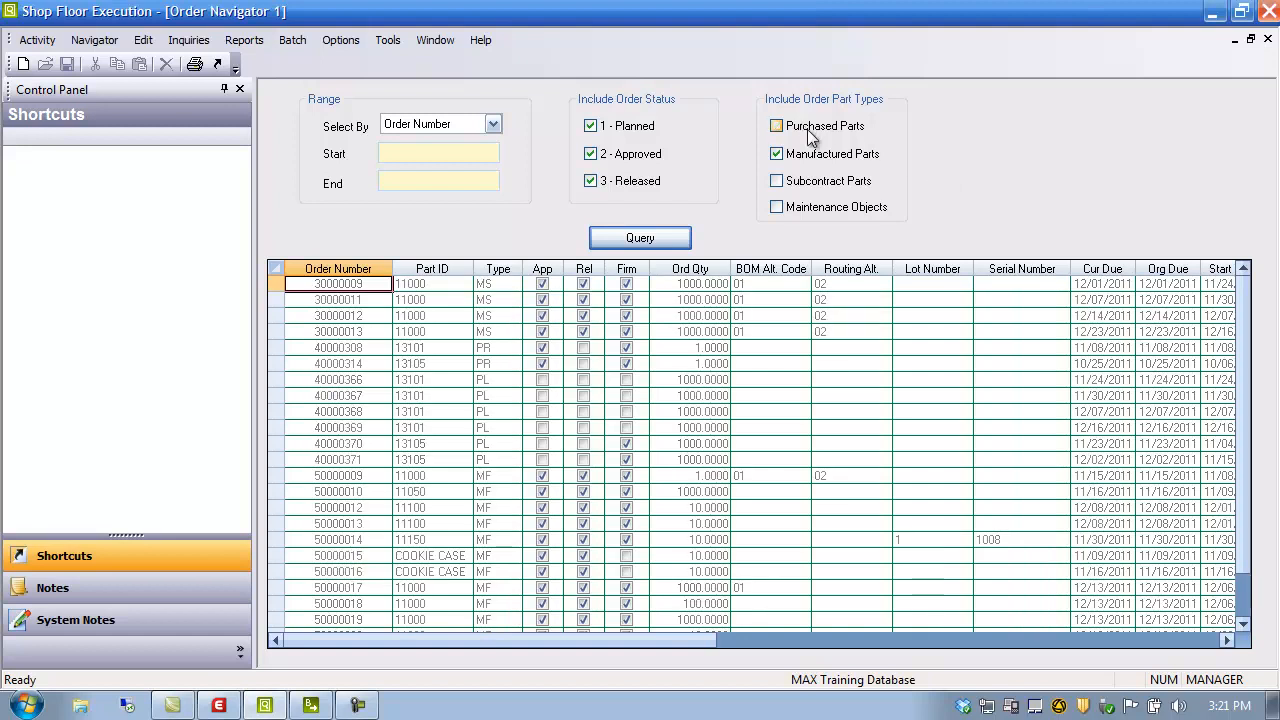
click(641, 242)
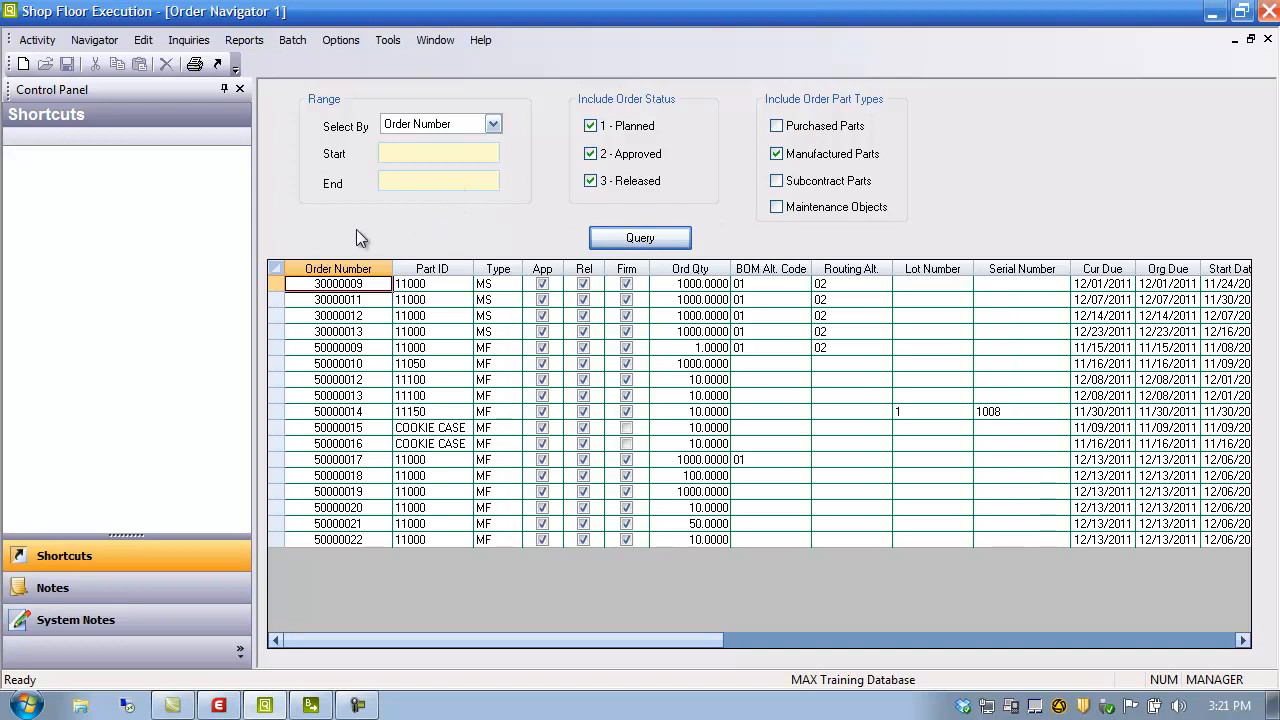
- Try sorting the order list by Order Number and Part ID in both directions, finishing with ascending Order Number
click(337, 272)
click(340, 272)
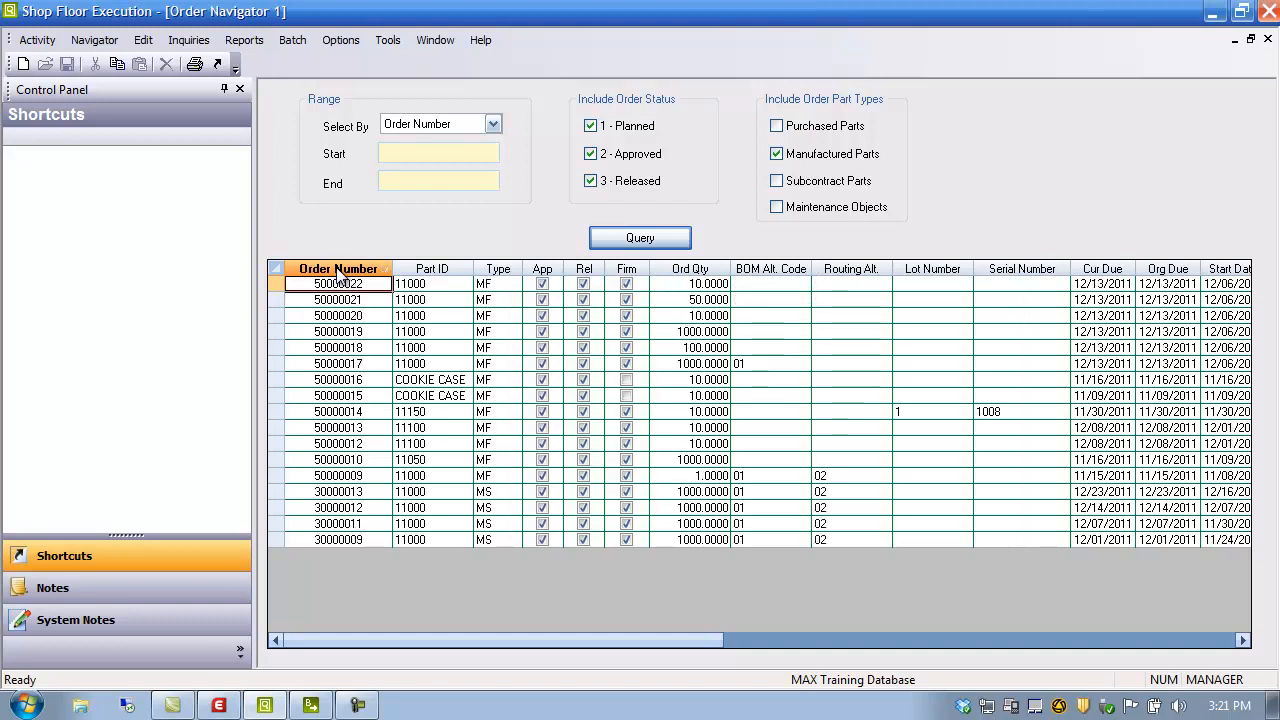
click(337, 272)
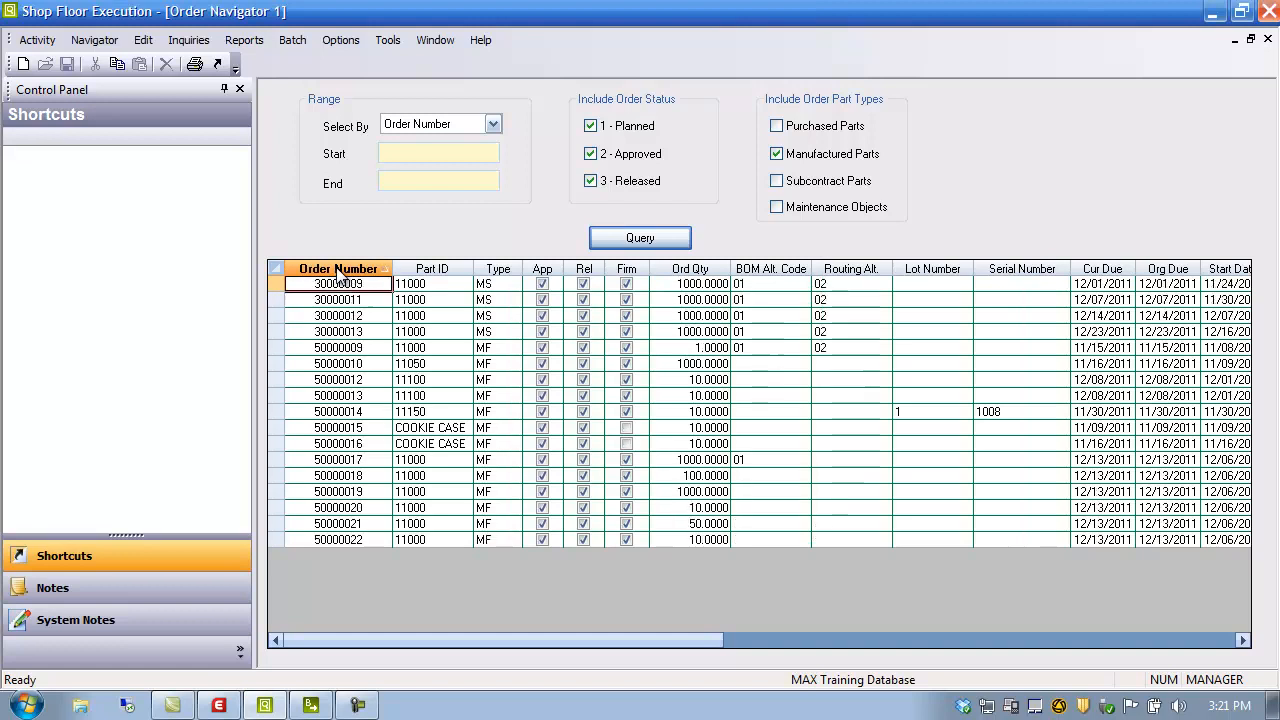
click(438, 272)
click(440, 272)
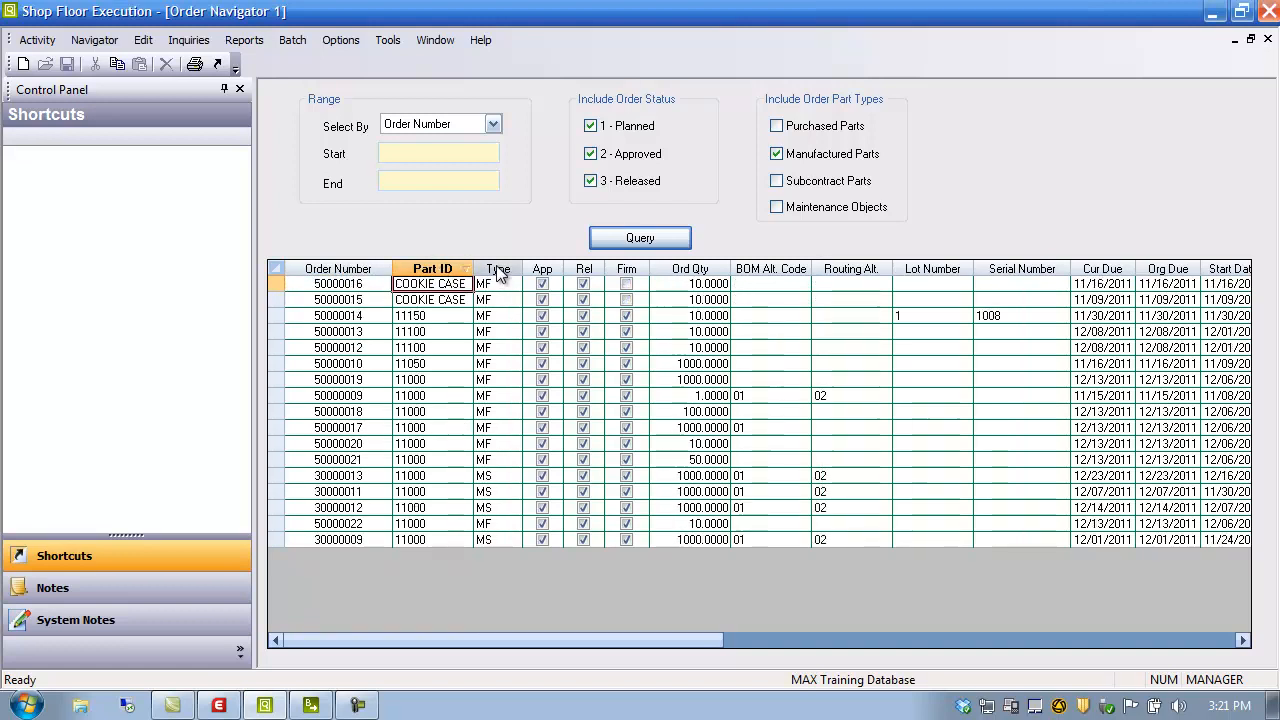
click(452, 271)
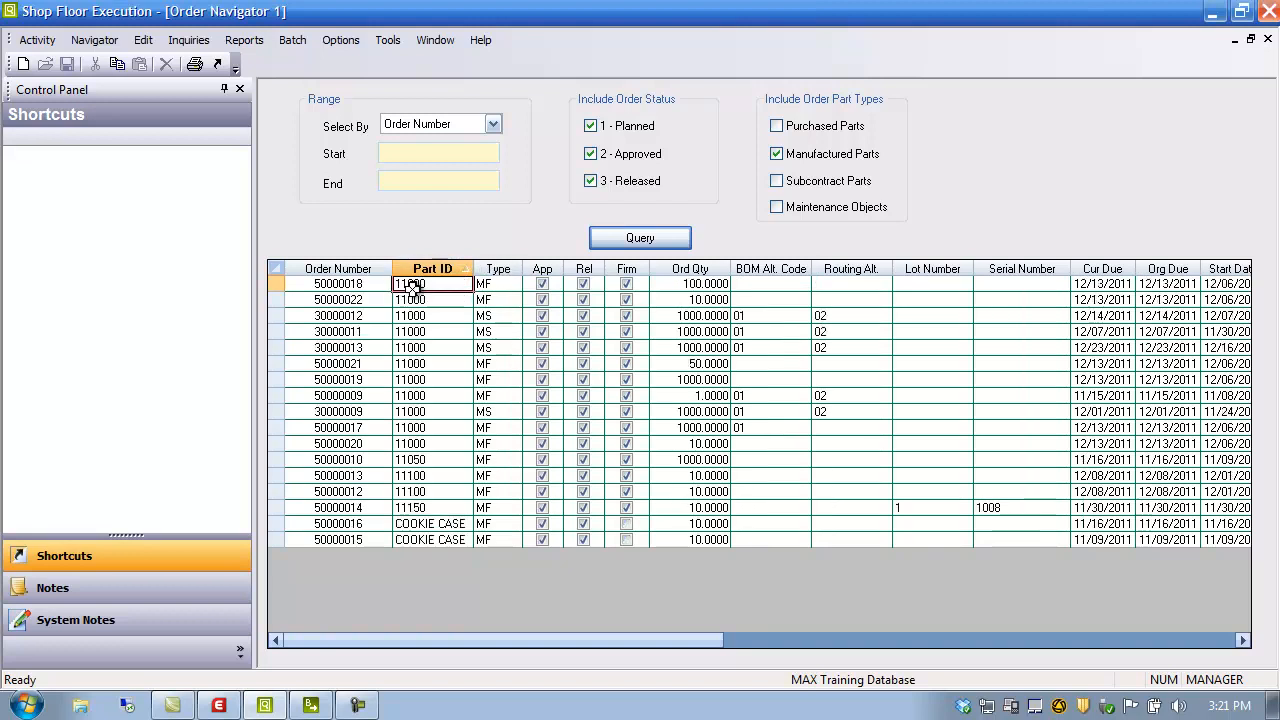
click(343, 272)
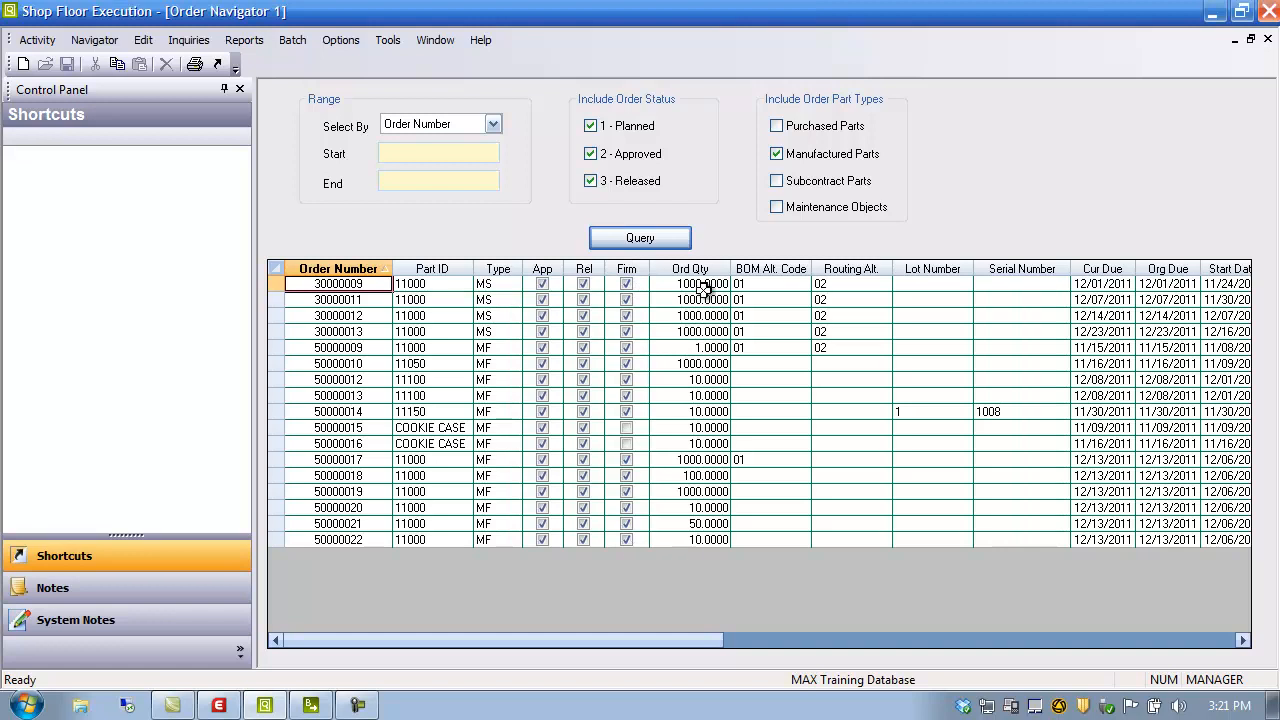
- Go through the order grid's BOM Alt. Code, Lot Number, Serial Number and Start Date columns and the ones beyond them
click(764, 284)
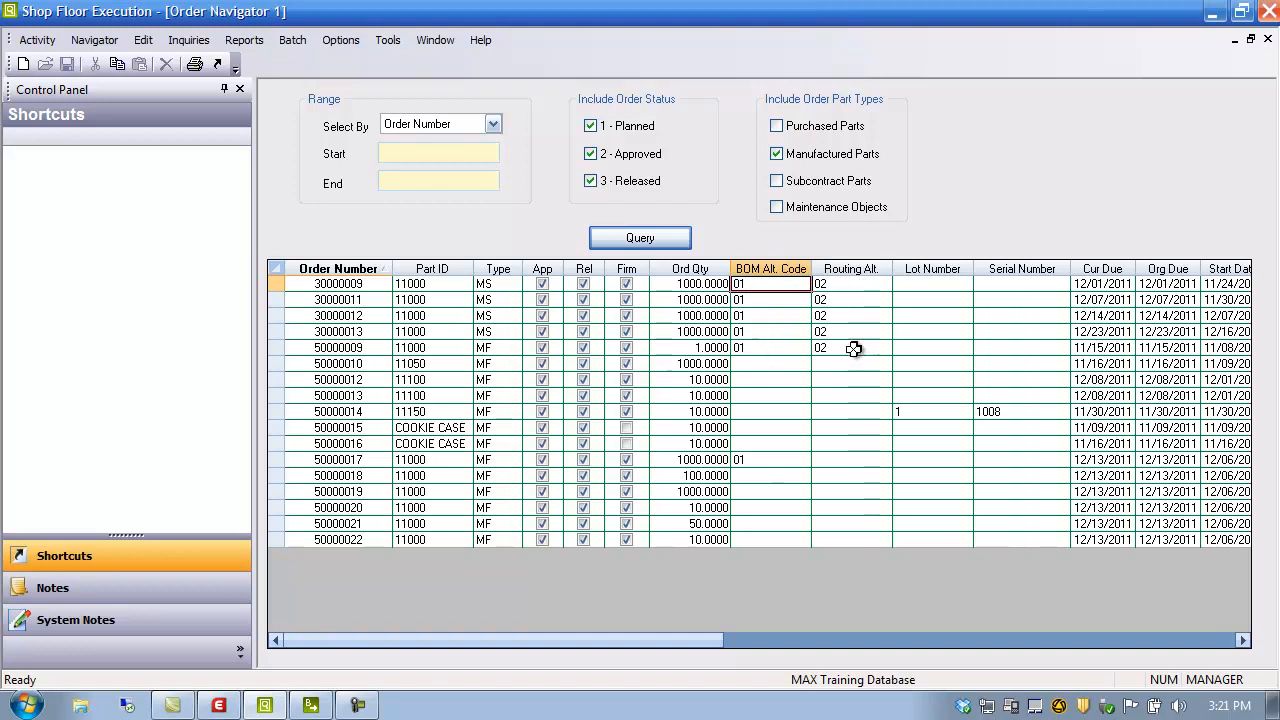
click(937, 284)
click(1025, 284)
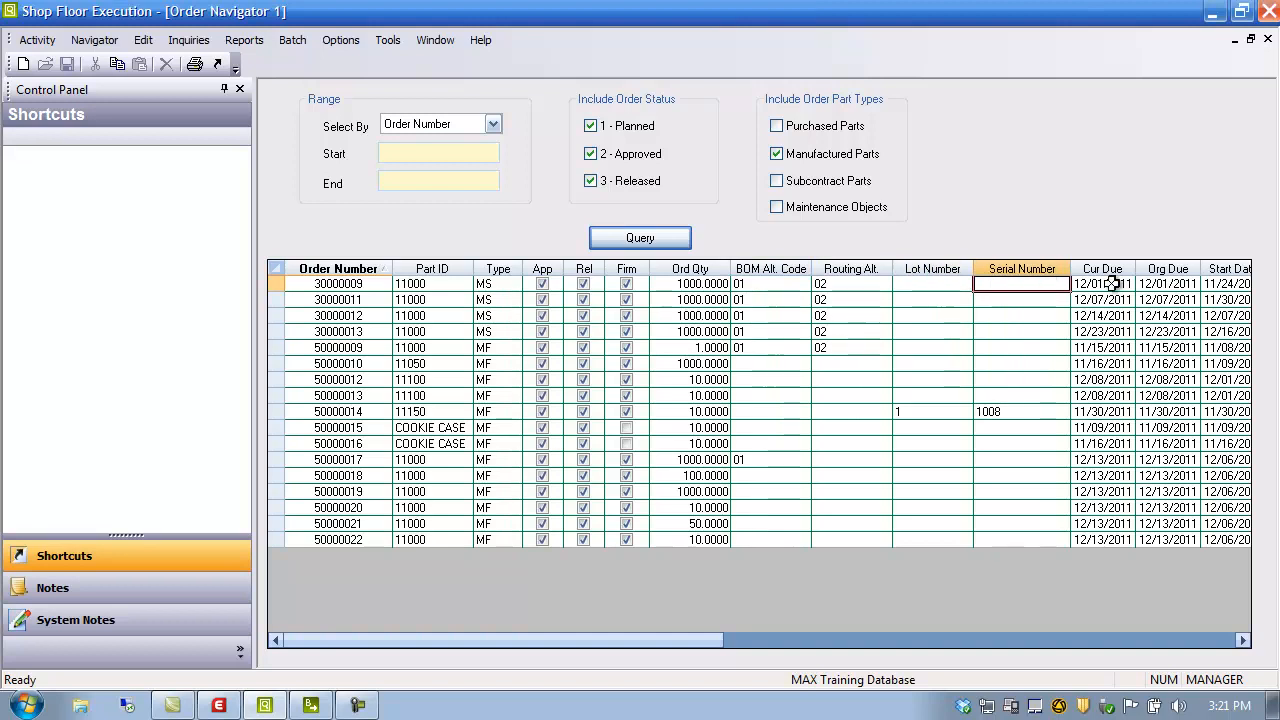
click(1232, 284)
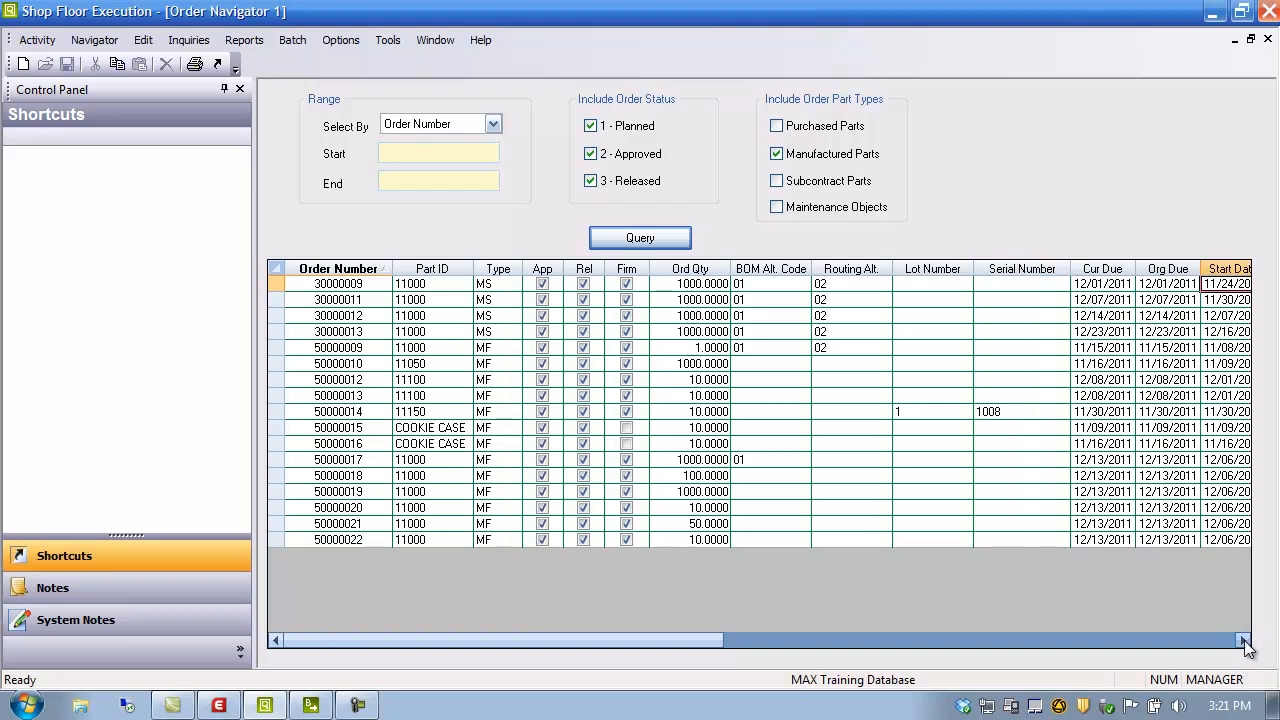
drag(1244, 641, 1244, 641)
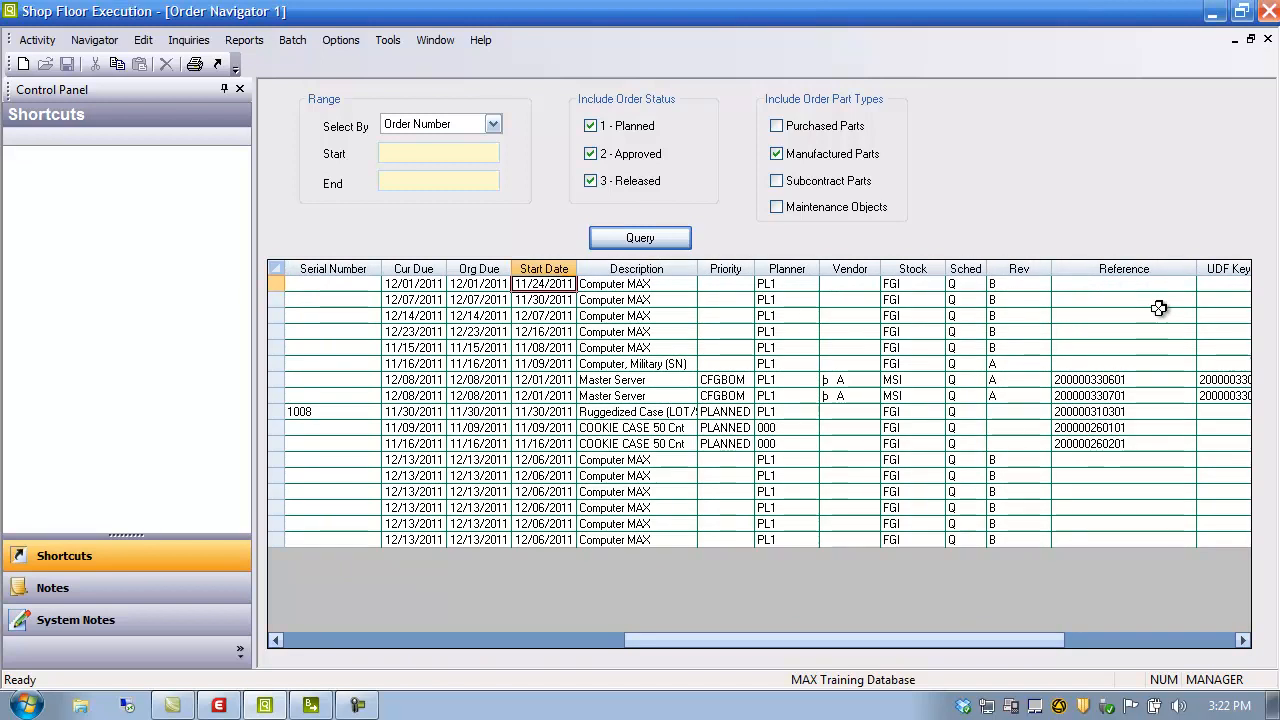
- Rearrange the order grid: place Reference after Serial Number, place Description after Part ID, and widen the Description column
drag(1120, 270, 392, 278)
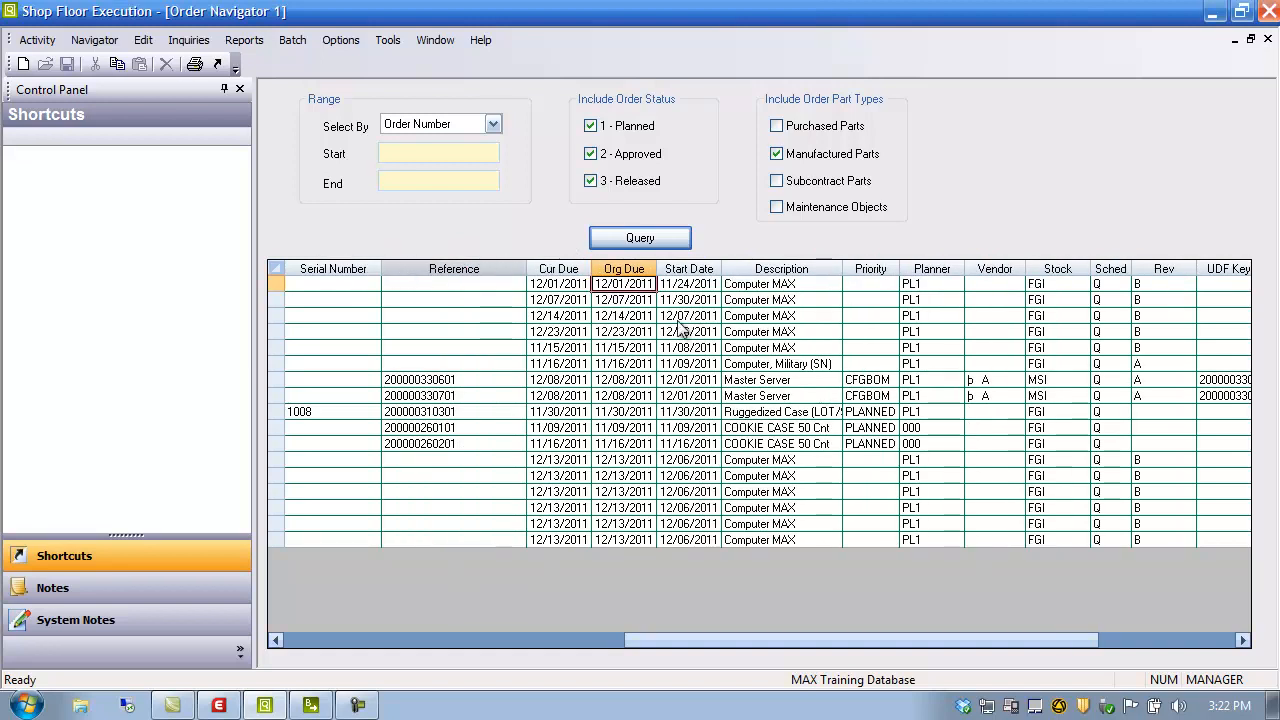
drag(777, 275, 312, 277)
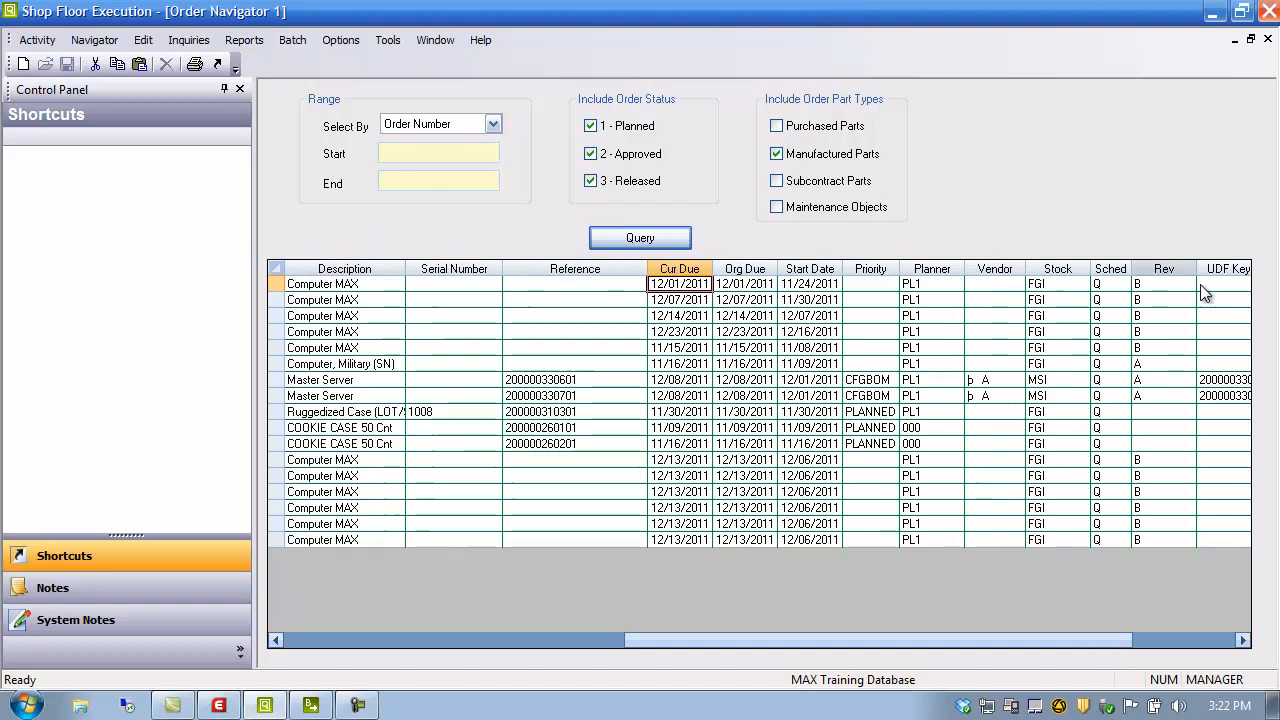
click(1243, 640)
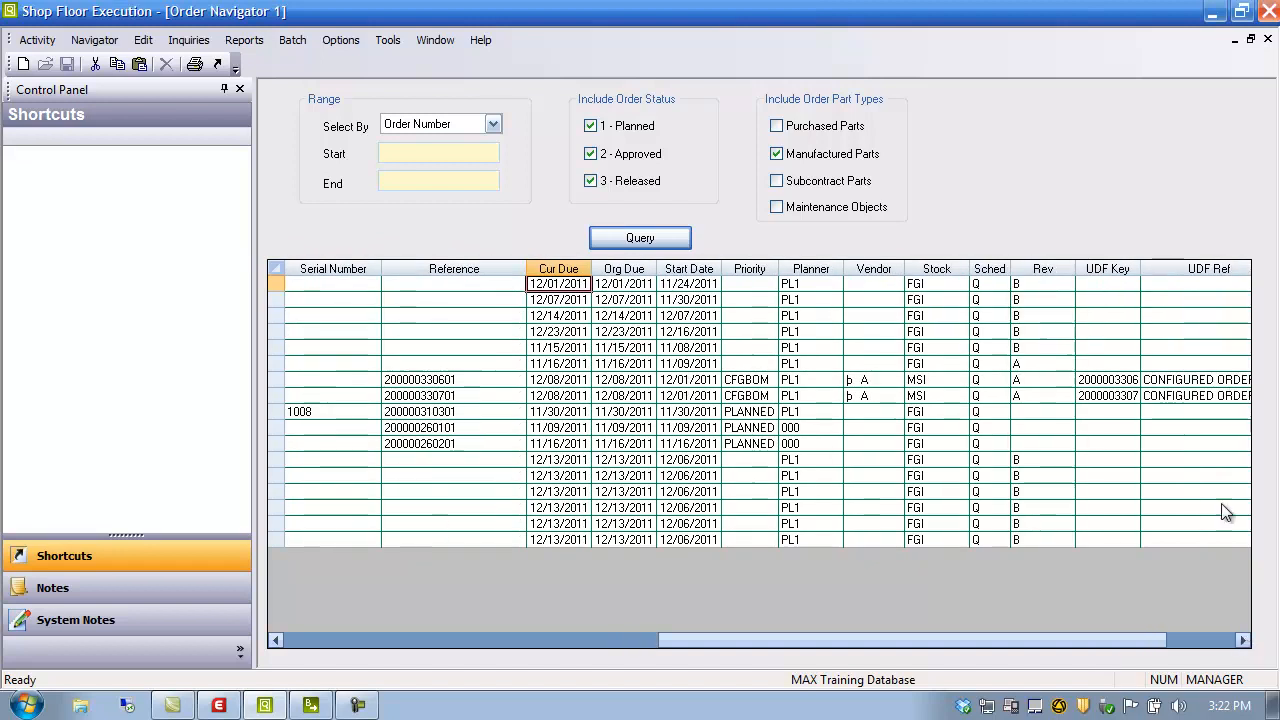
drag(702, 628, 303, 632)
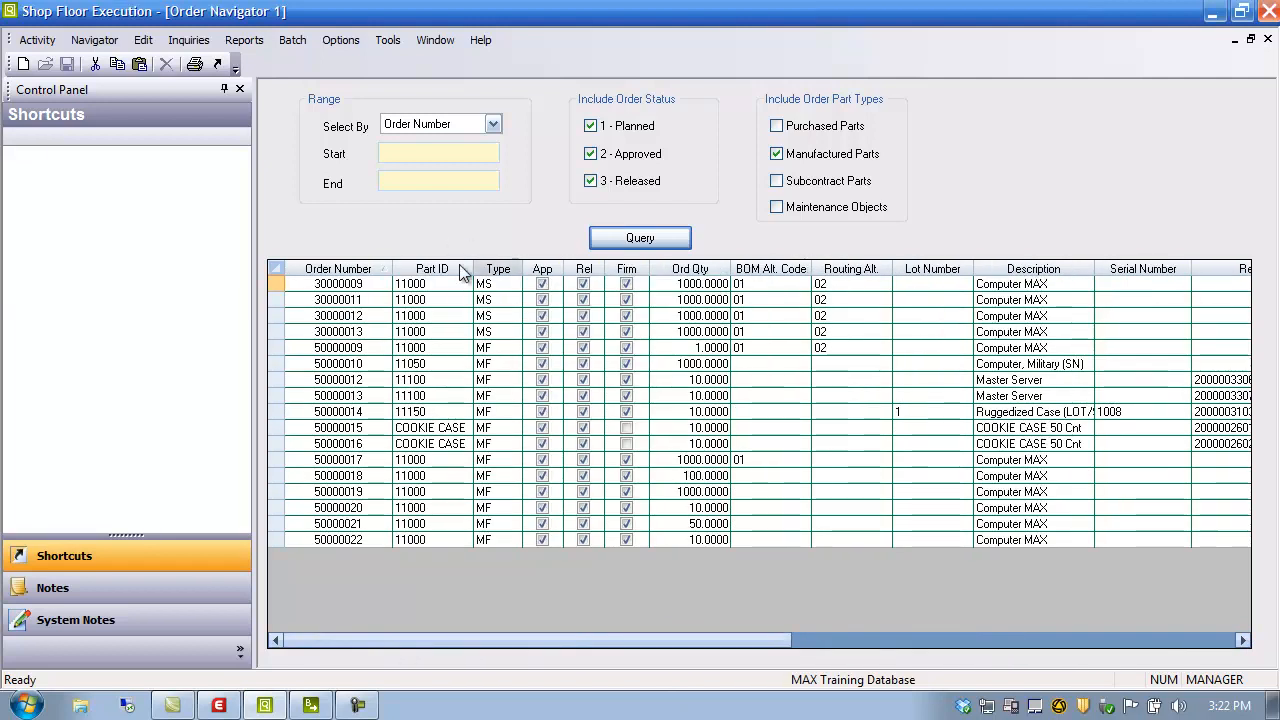
drag(1052, 285, 500, 285)
drag(594, 269, 641, 269)
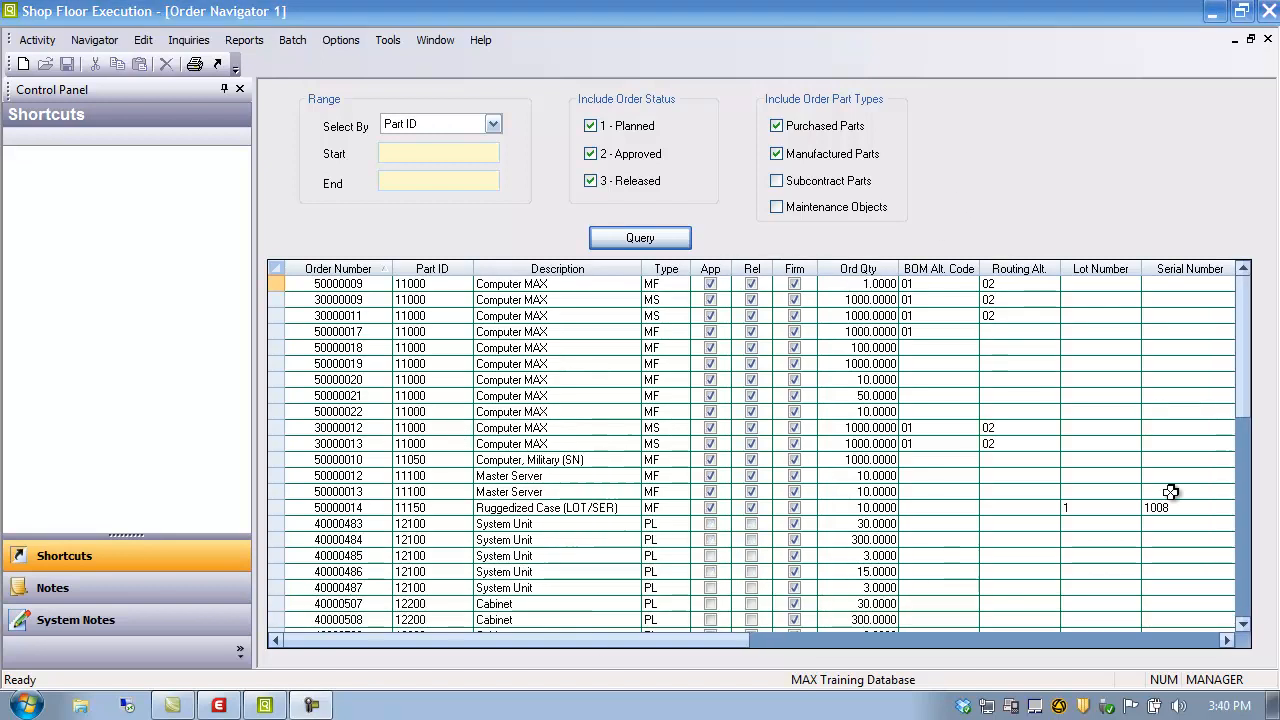
- Query only planned orders for manufactured parts by excluding the Approved and Released statuses and Purchased Parts
click(591, 155)
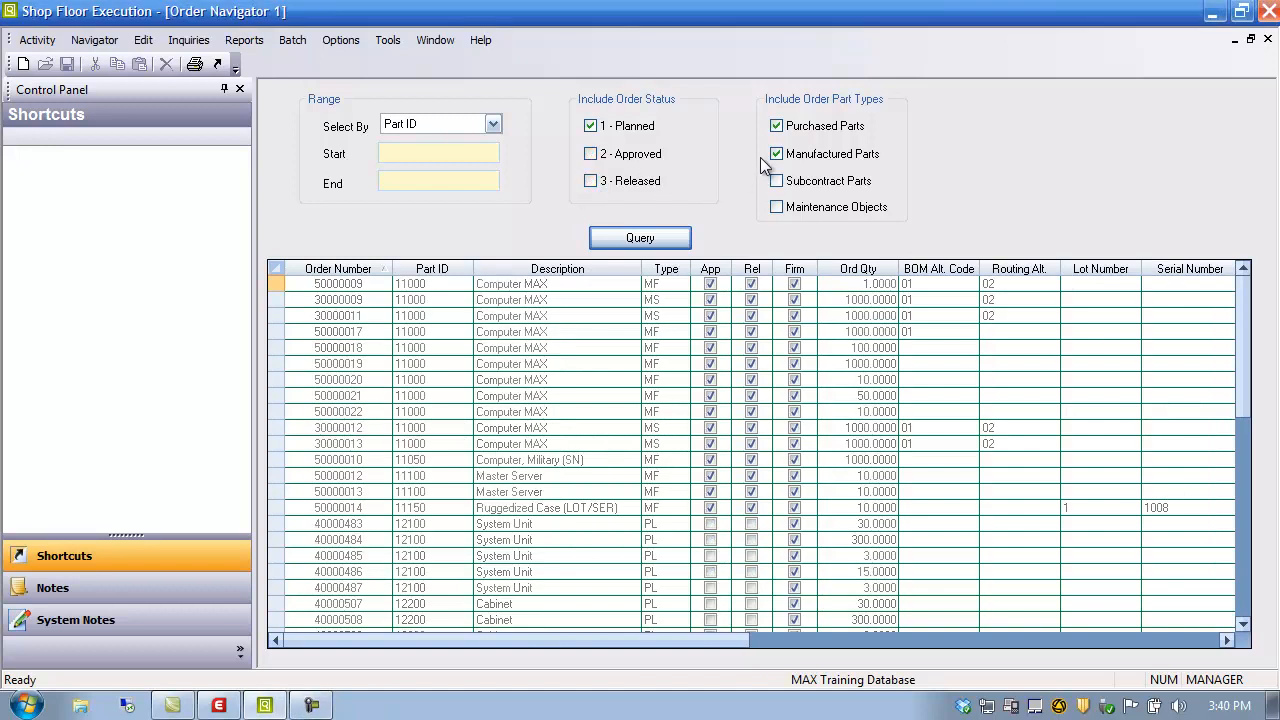
click(778, 127)
click(604, 238)
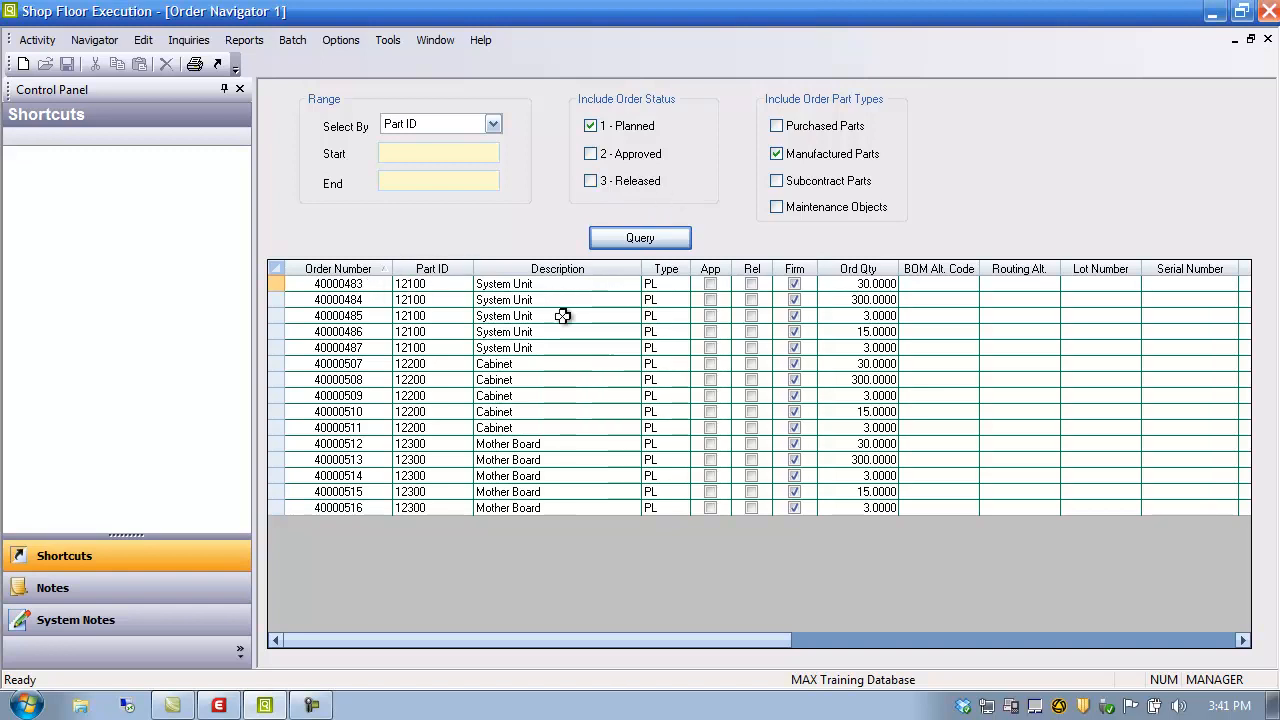
- Approve the first planned System Unit order, quantity 30, and save the change
click(712, 286)
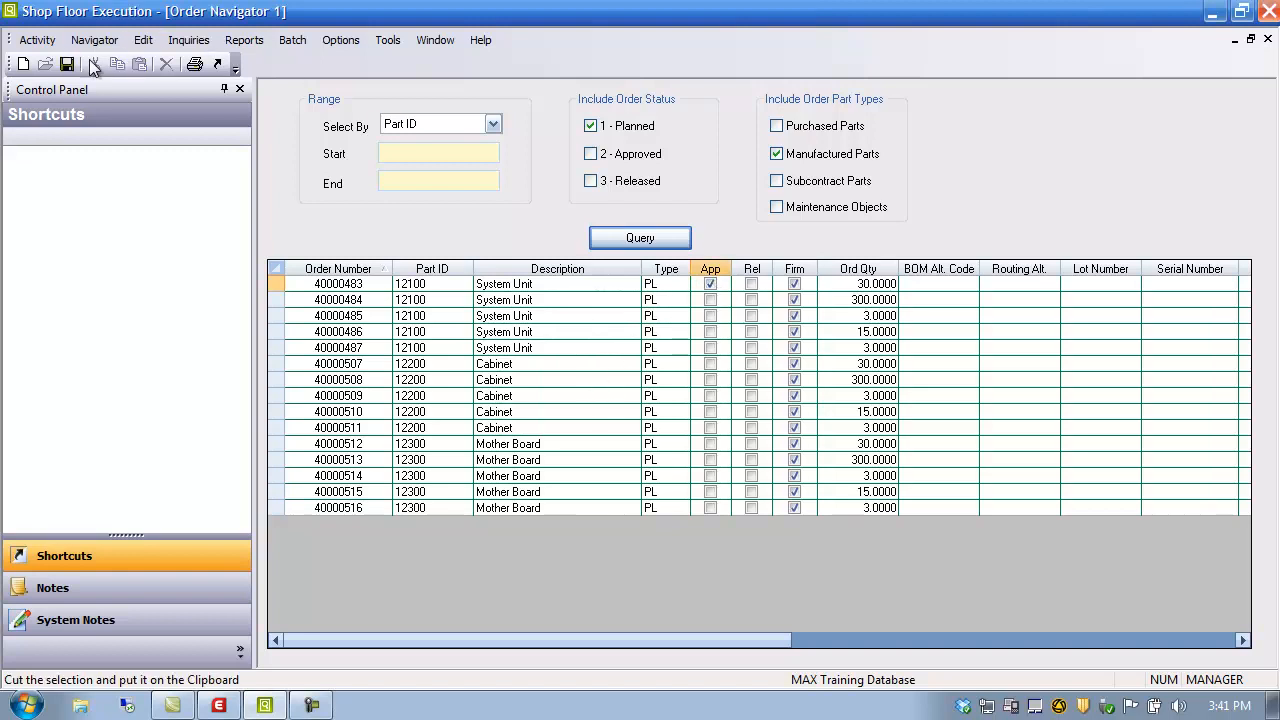
click(69, 65)
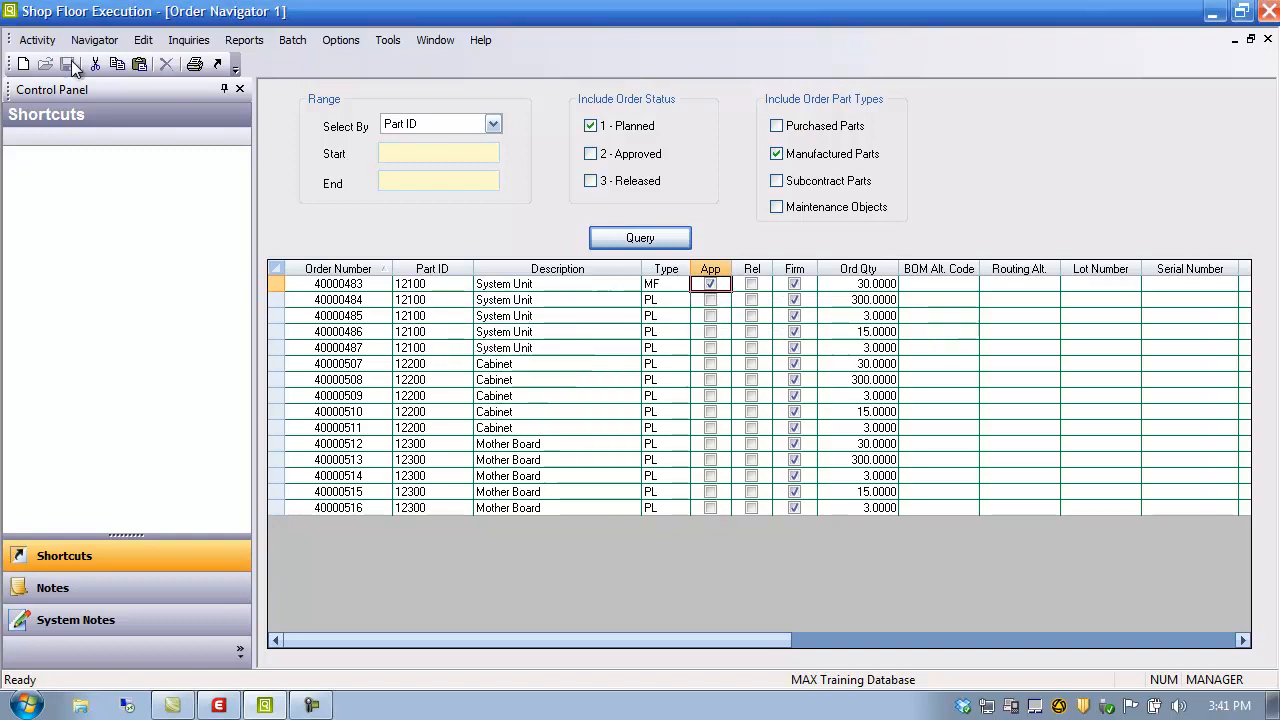
- Refresh the planned order list and query only approved orders for manufactured parts
click(652, 240)
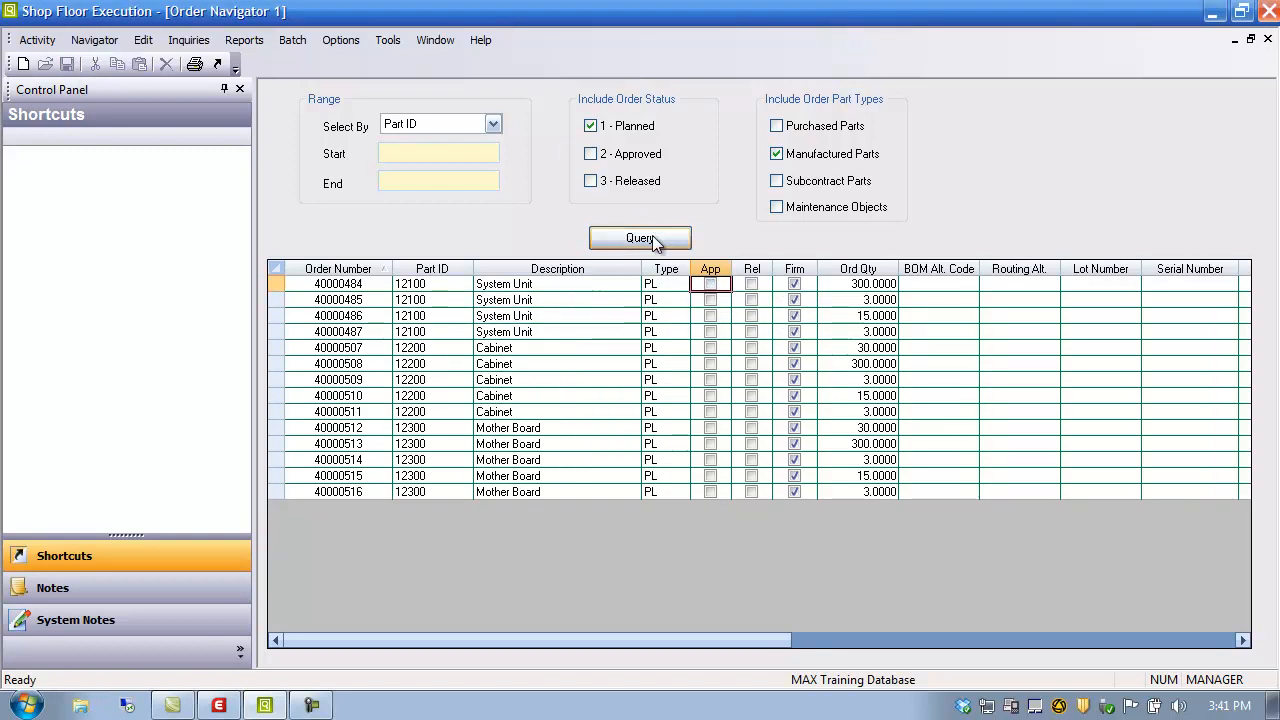
click(591, 126)
click(600, 157)
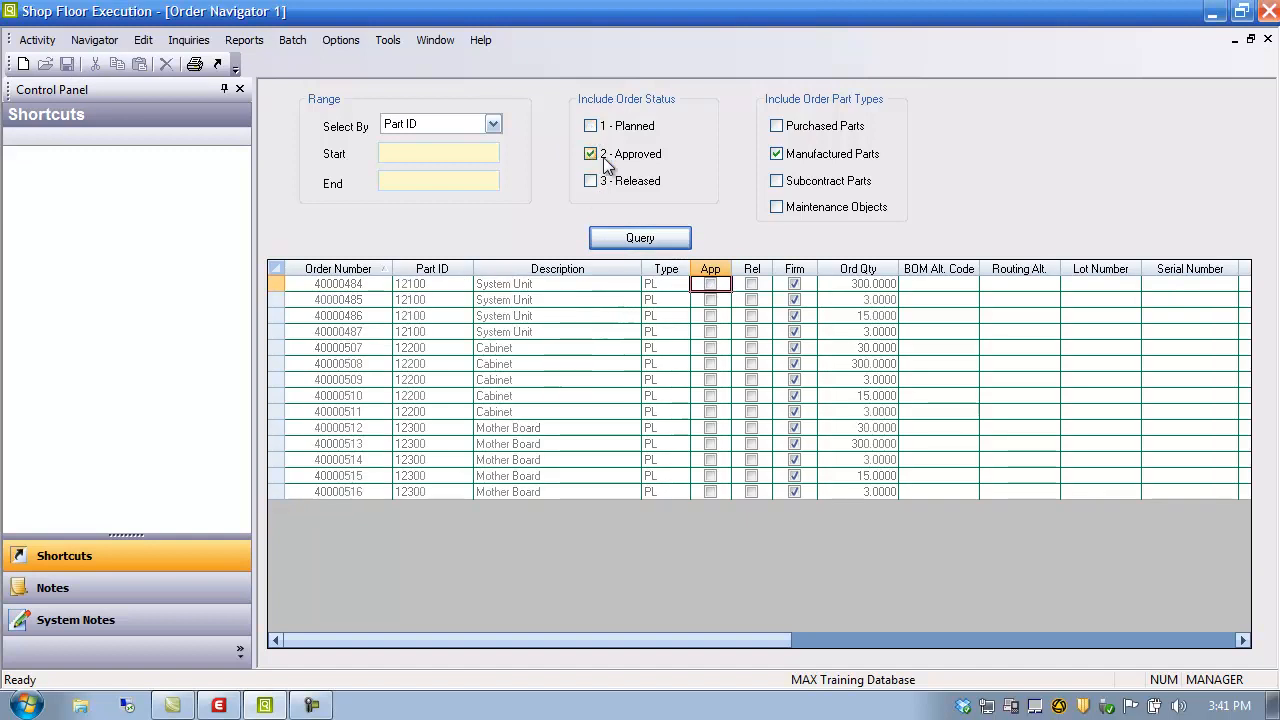
click(655, 245)
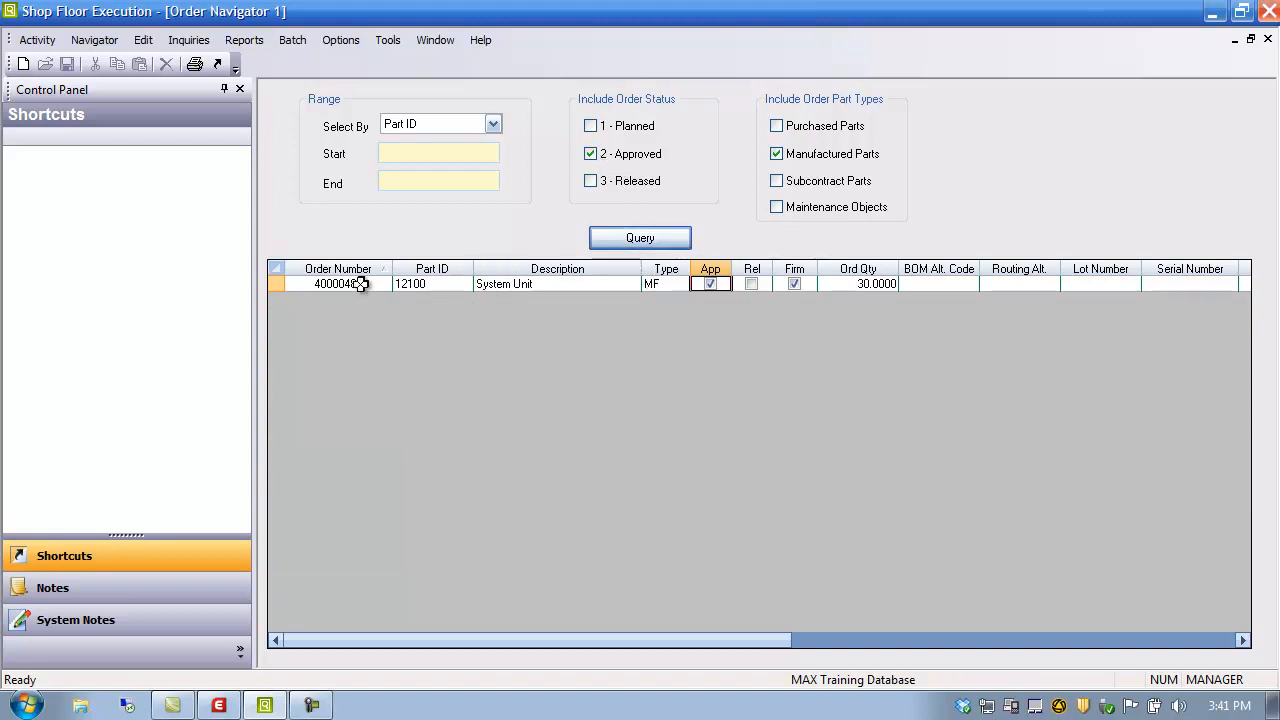
- Release the approved System Unit order and save the change
click(751, 285)
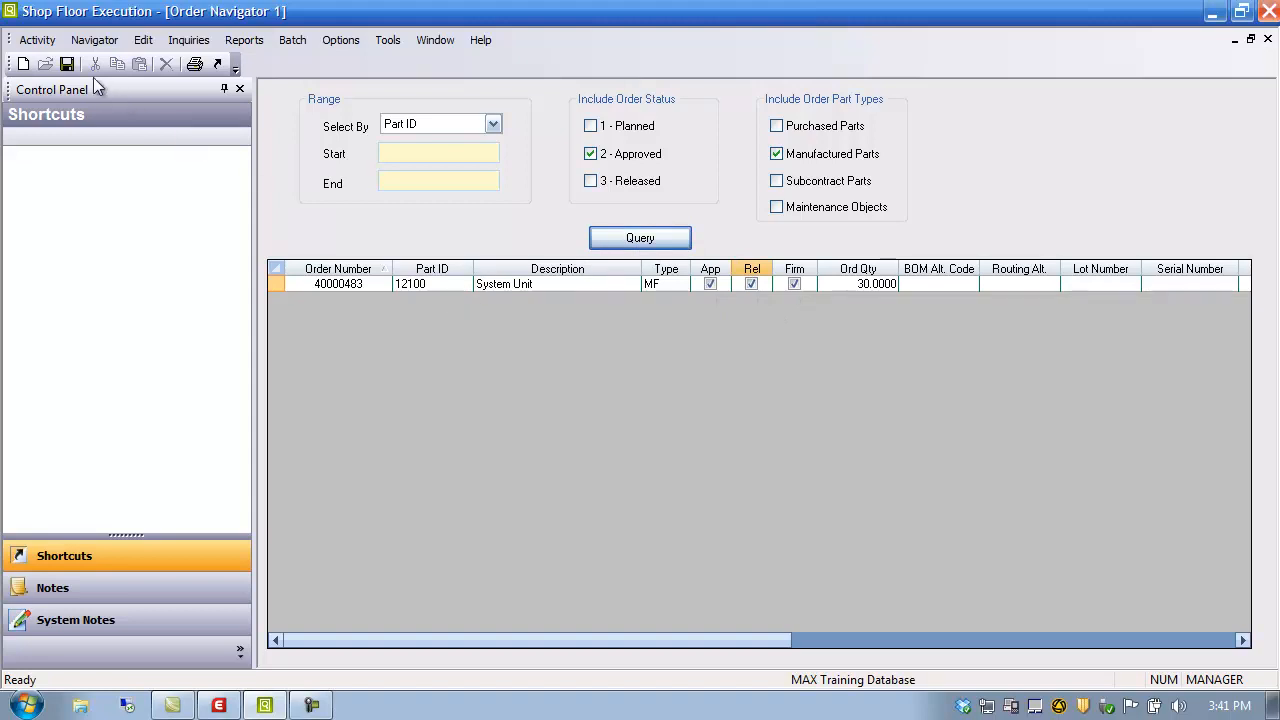
click(68, 65)
click(343, 285)
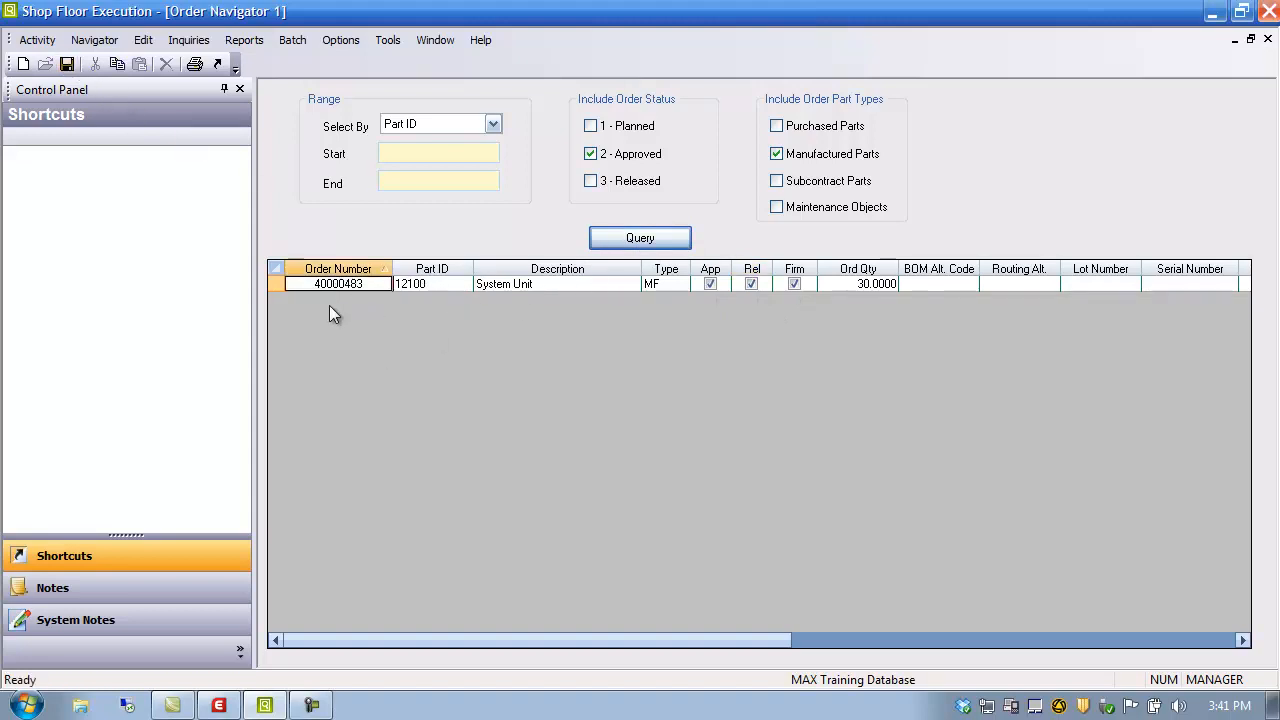
click(666, 284)
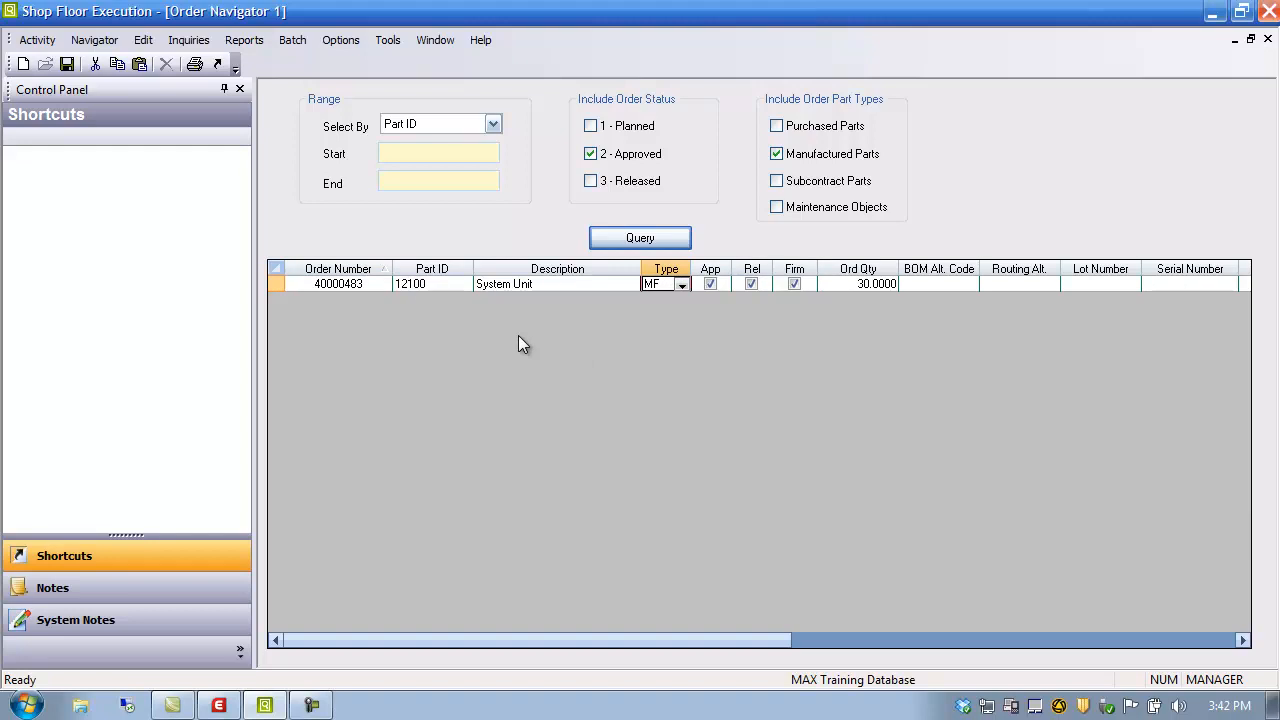
click(67, 64)
- Query only released orders for manufactured parts and sort them by order number in descending order
click(603, 182)
click(592, 154)
click(634, 235)
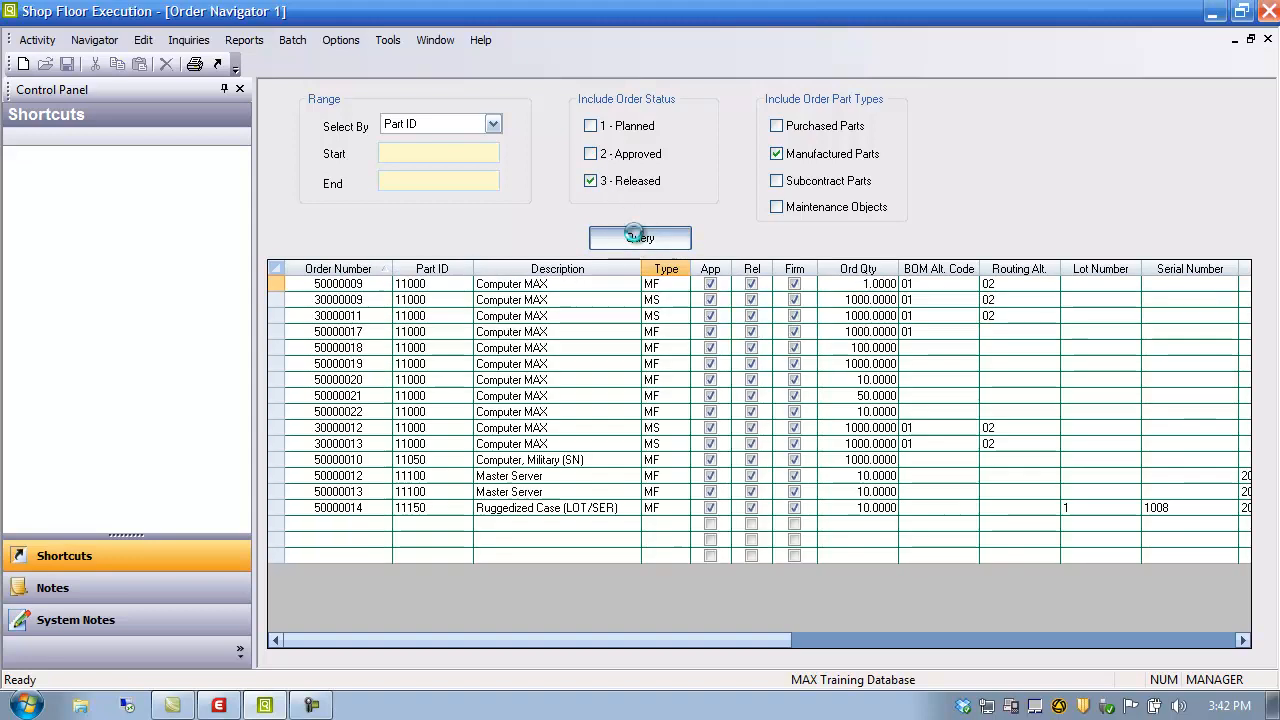
click(362, 270)
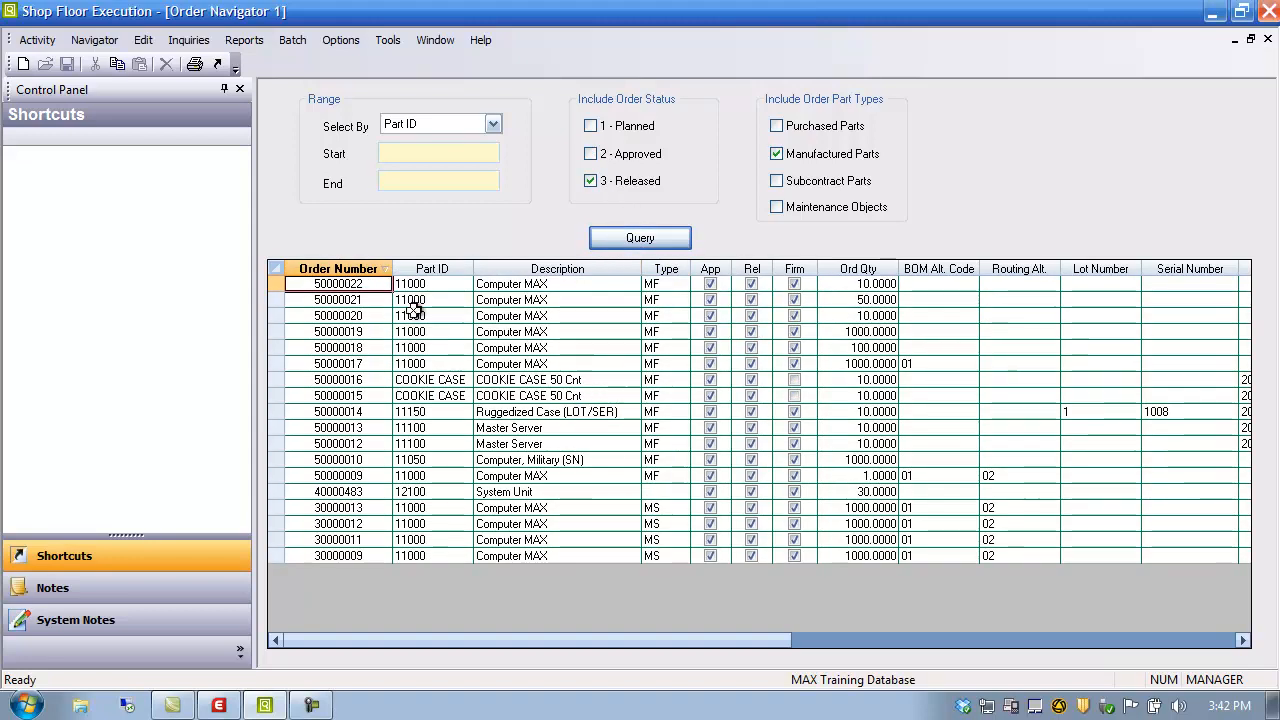
- Open the details of the first released Computer MAX order in the list
click(578, 285)
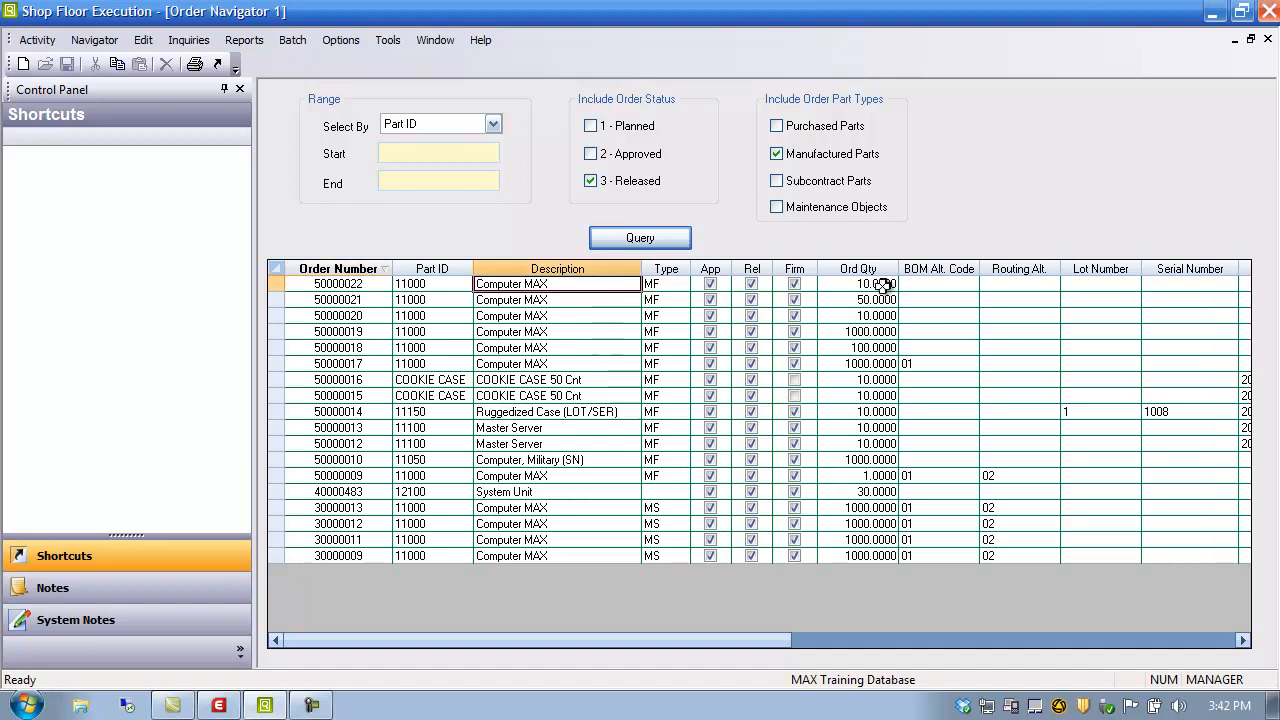
click(337, 285)
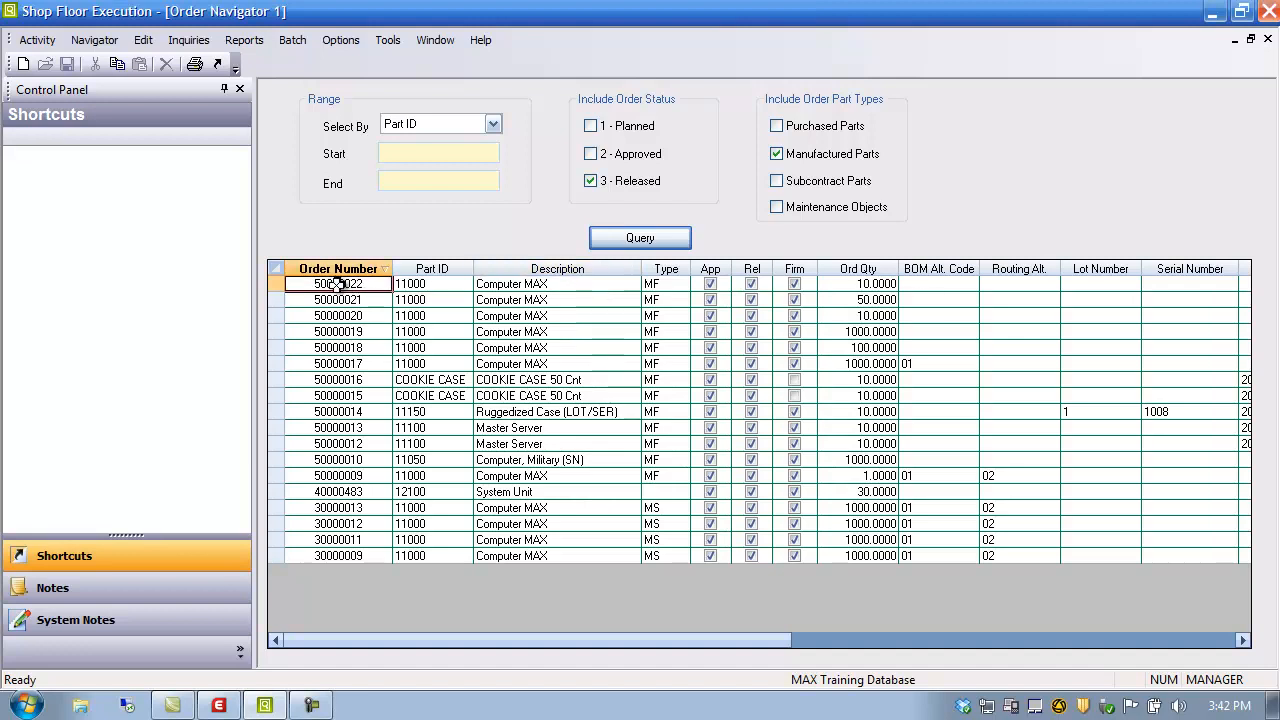
double_click(337, 285)
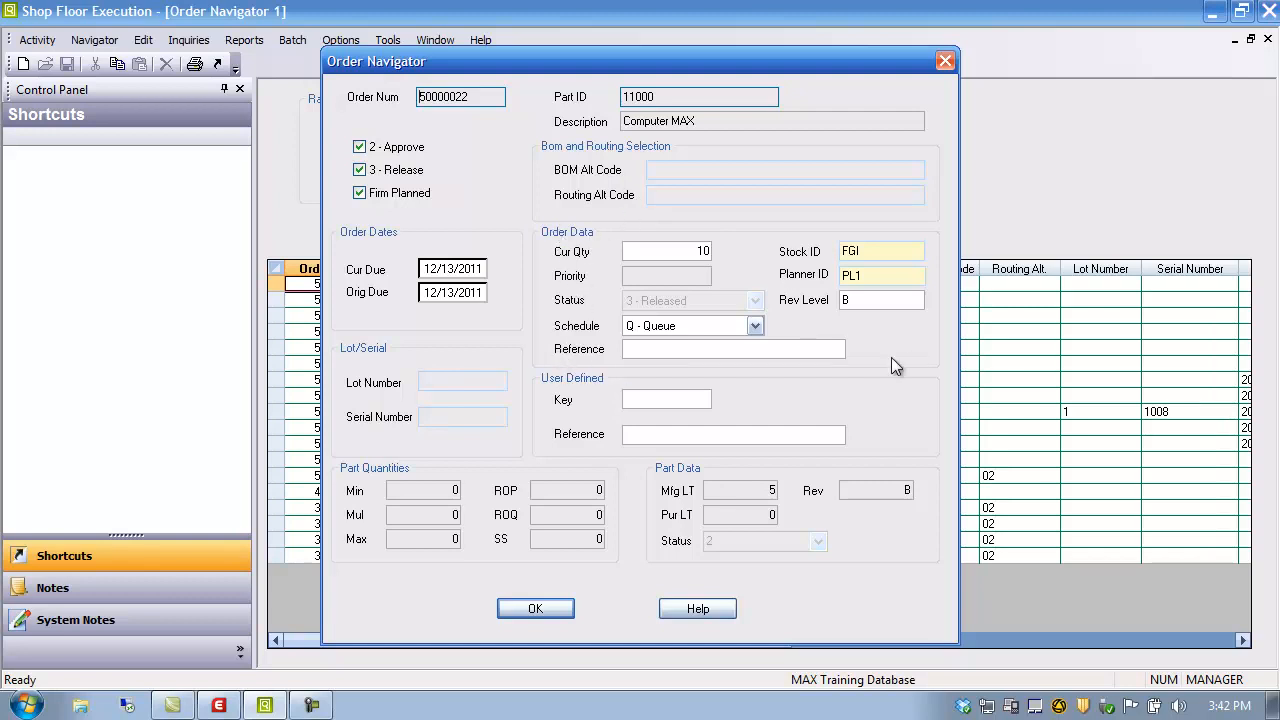
- Review the Stock ID and Planner ID of the released 10-unit Computer MAX order, and close its details
click(885, 252)
click(888, 279)
click(537, 609)
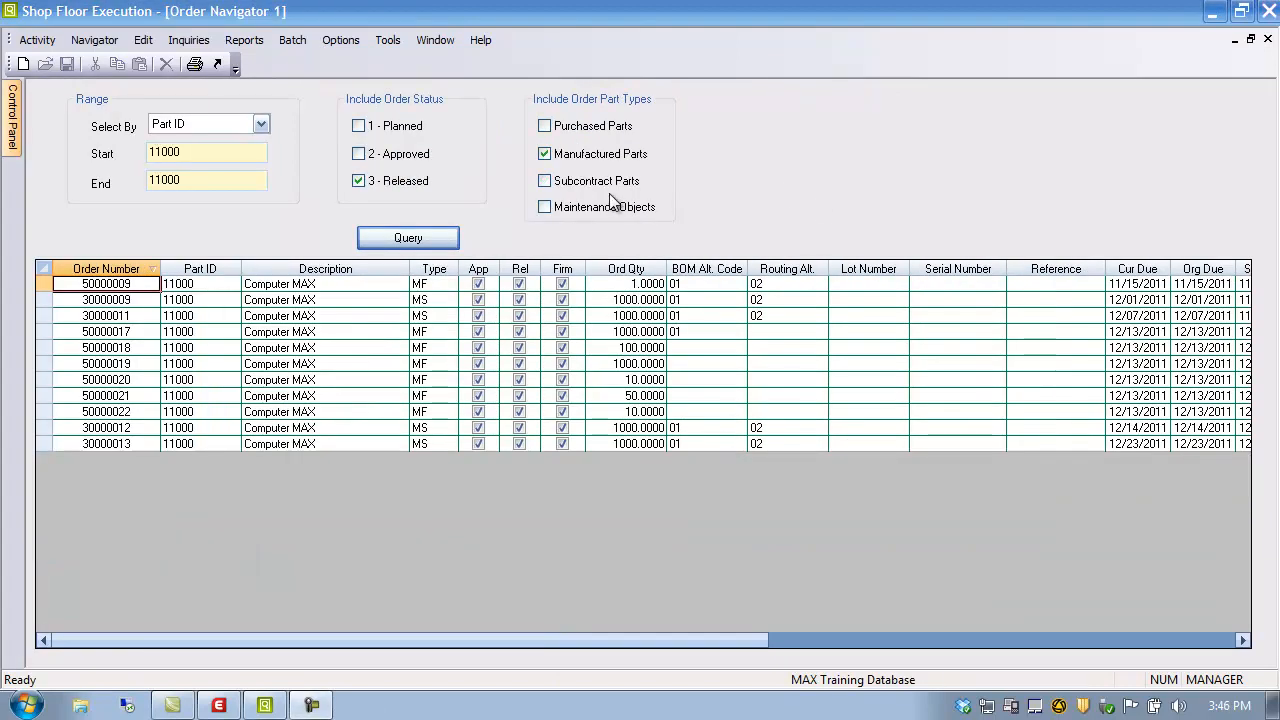
- Enable auto-saving of changed items and the display of de-expedited orders in the Order Navigator preferences
click(342, 40)
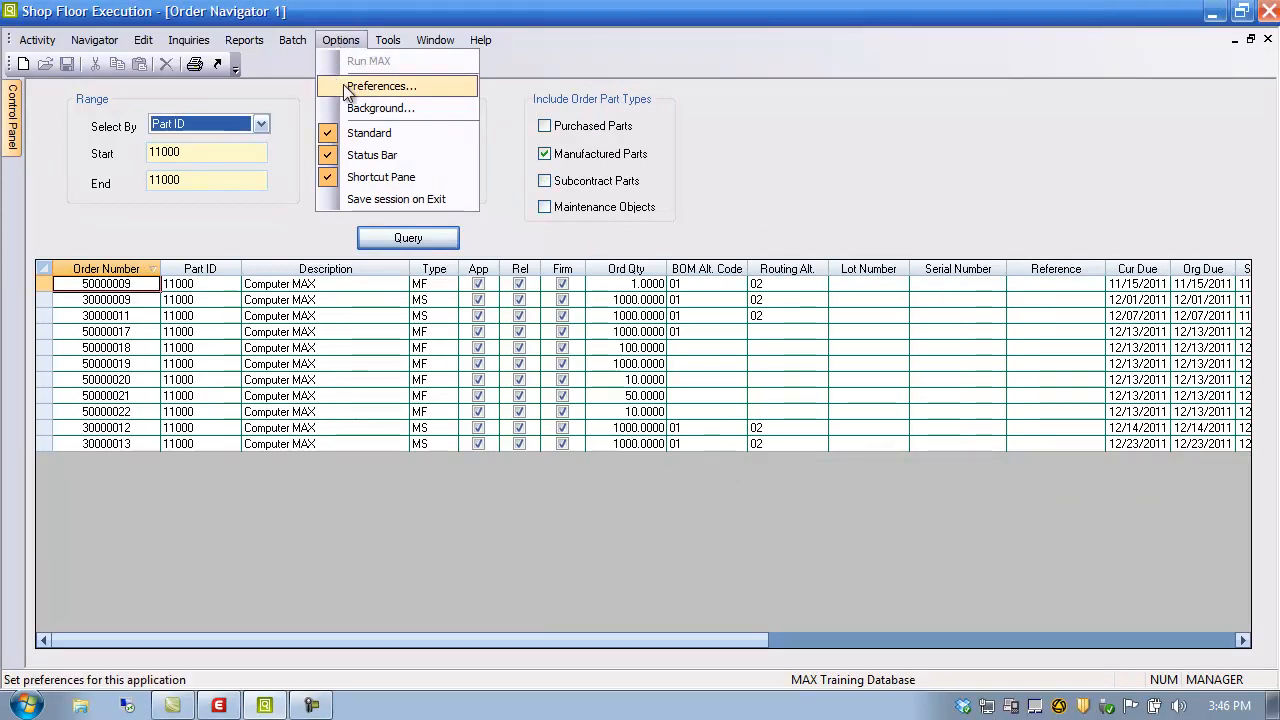
click(346, 87)
click(499, 277)
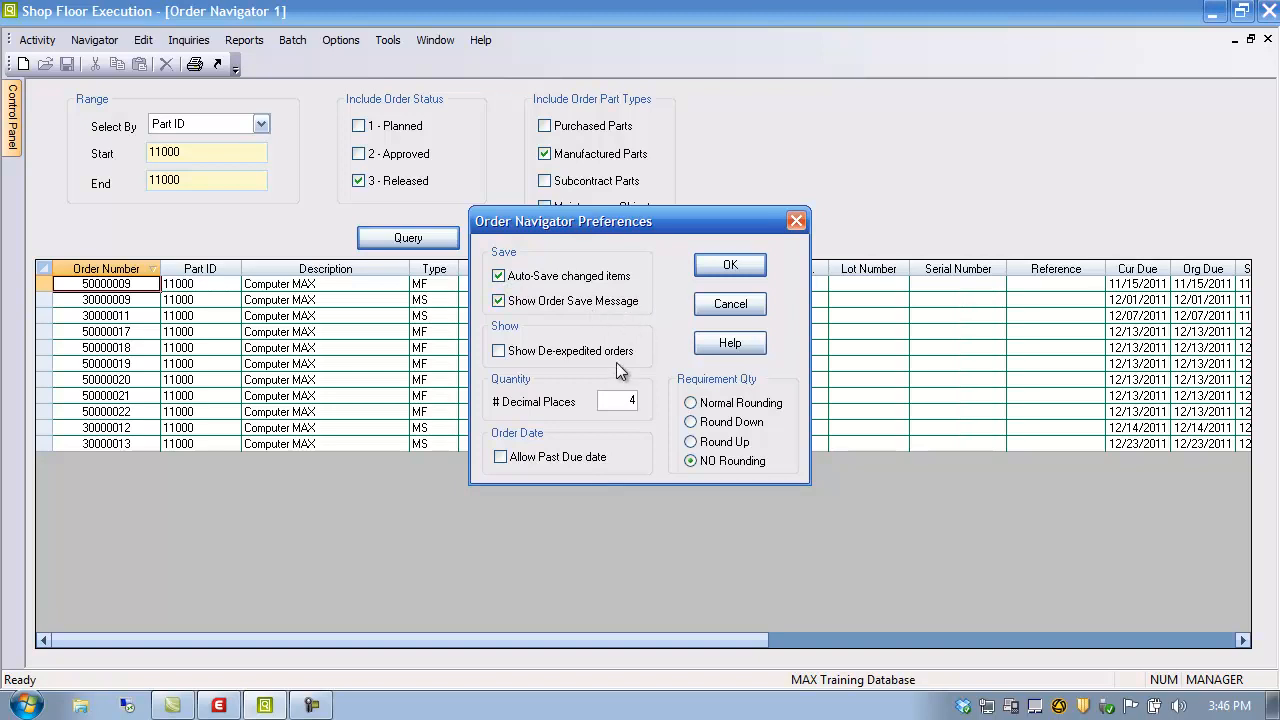
click(498, 351)
click(720, 263)
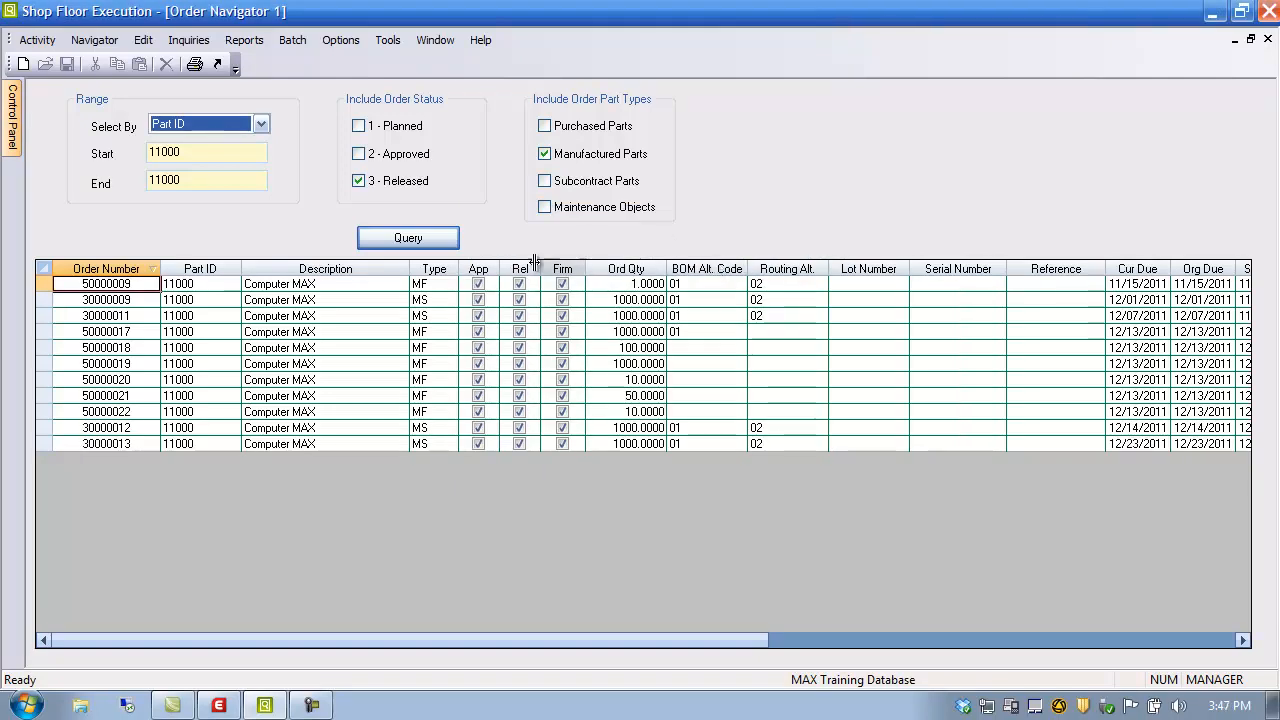
- Add the Planned and Approved statuses to the order filter and rerun the query for part 11000
click(408, 237)
click(390, 156)
click(382, 127)
click(418, 246)
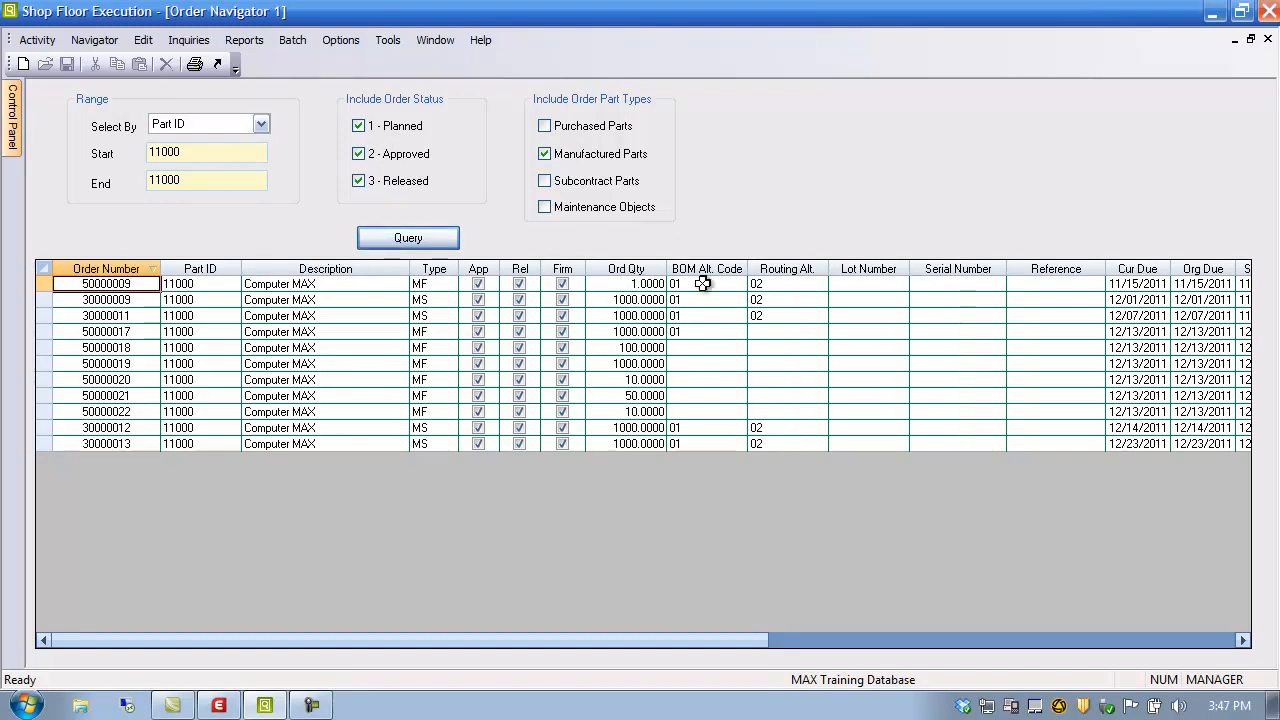
- Clear the start and end part IDs from the range and query the orders for all manufactured parts
drag(197, 151, 78, 154)
key(Delete)
drag(200, 181, 103, 181)
key(Delete)
click(408, 237)
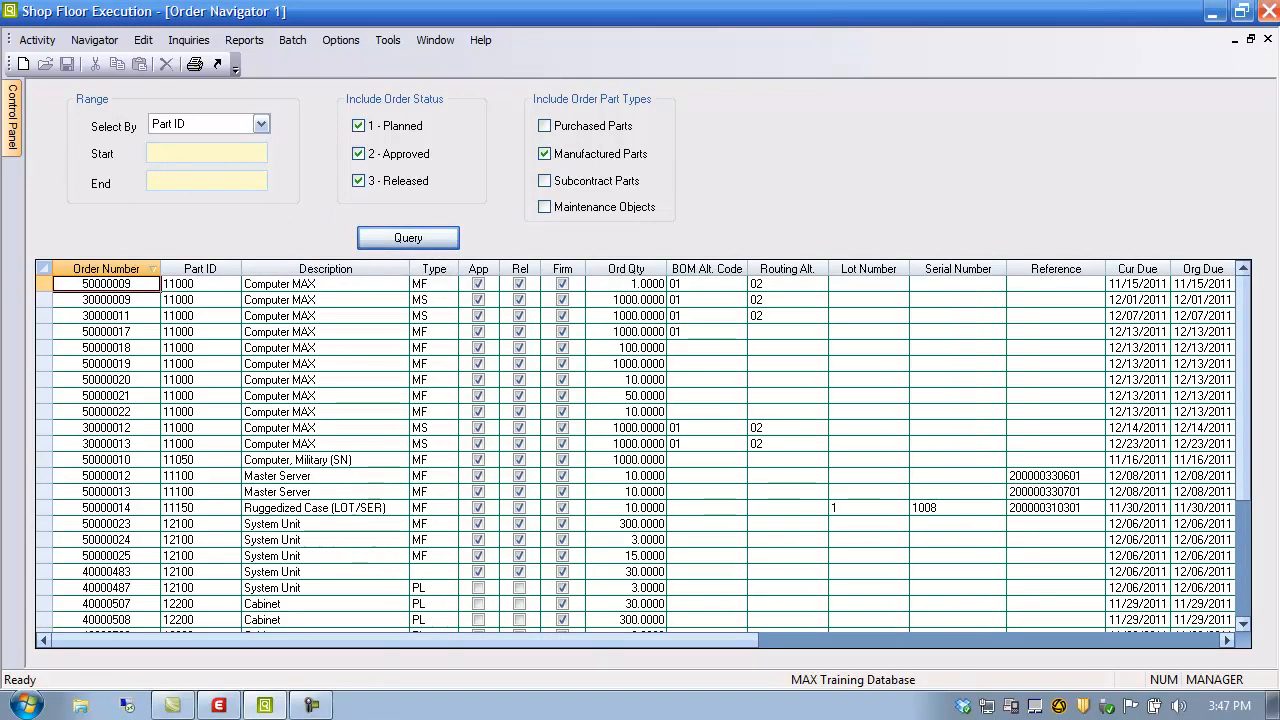
- Sort the orders by Reference and open the details of the de-expedited C-CLAMP order
click(1090, 269)
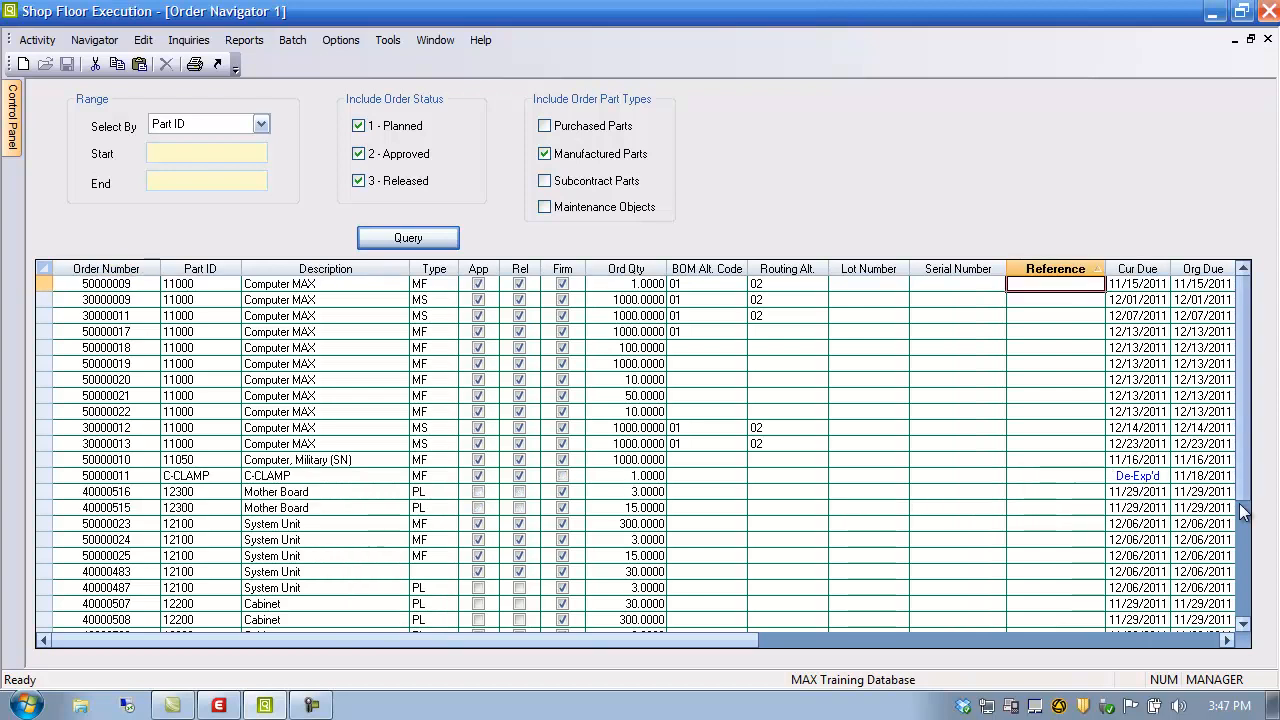
click(1143, 477)
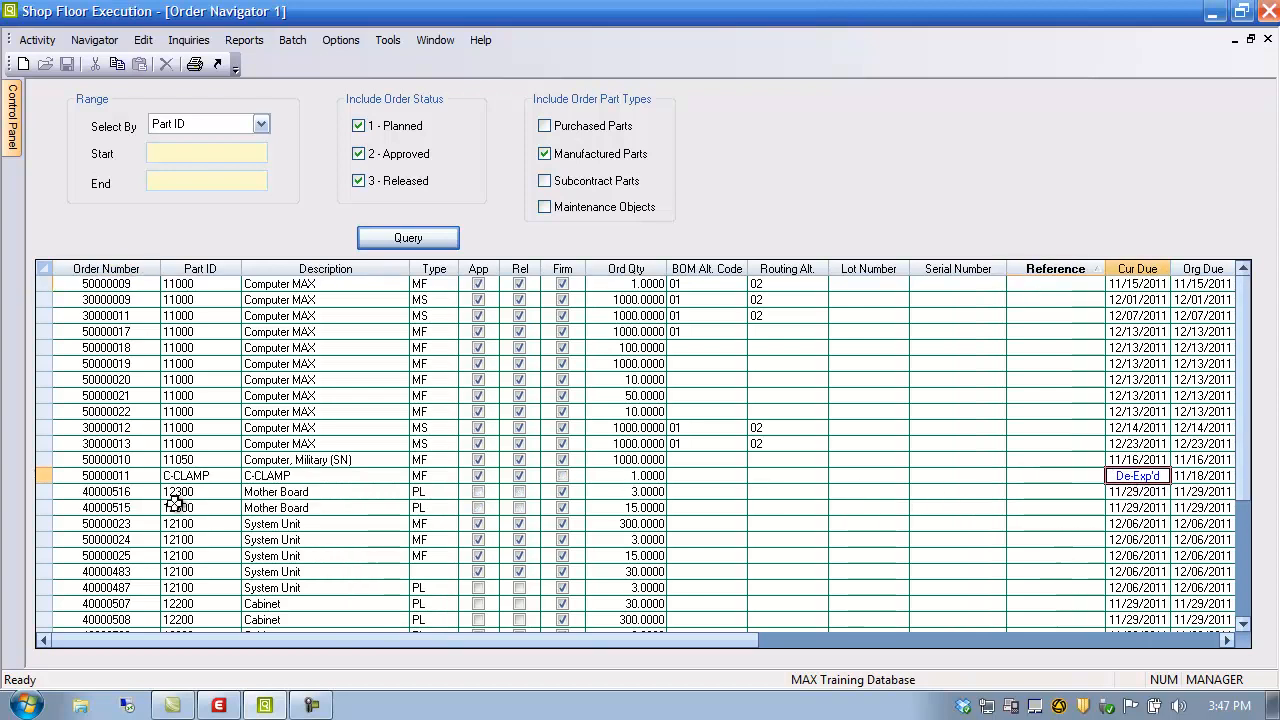
click(104, 477)
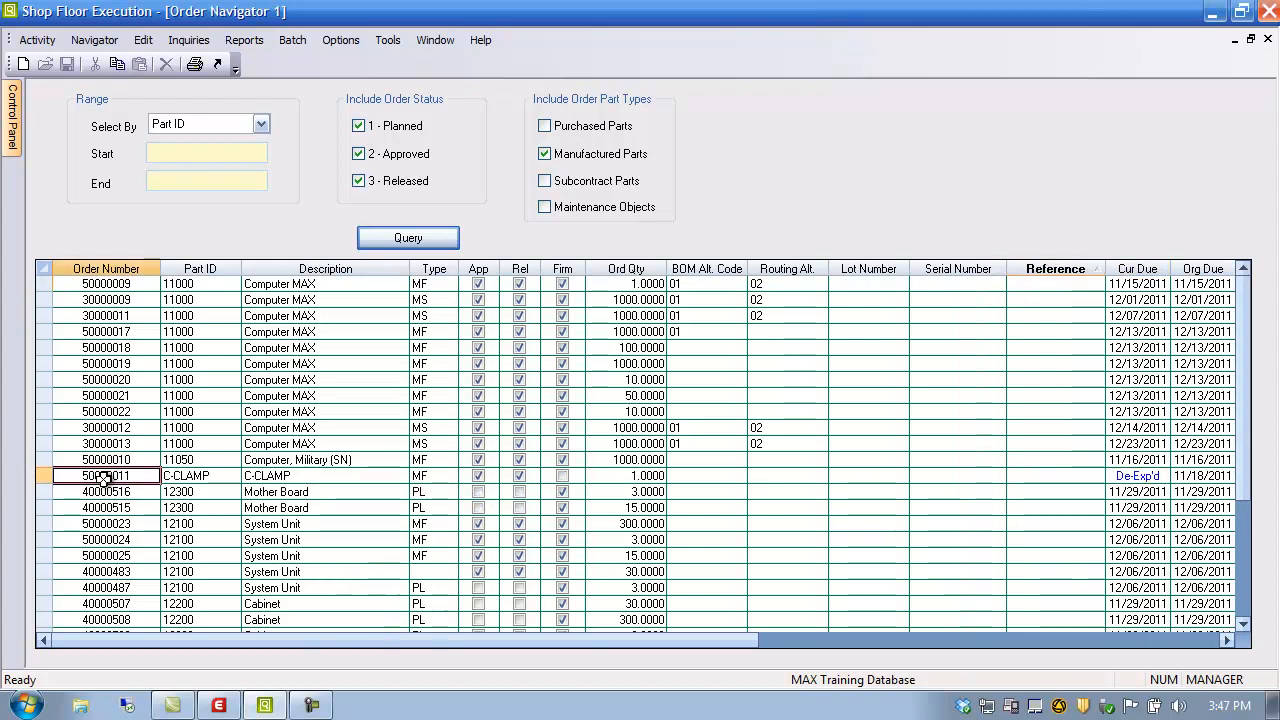
double_click(104, 477)
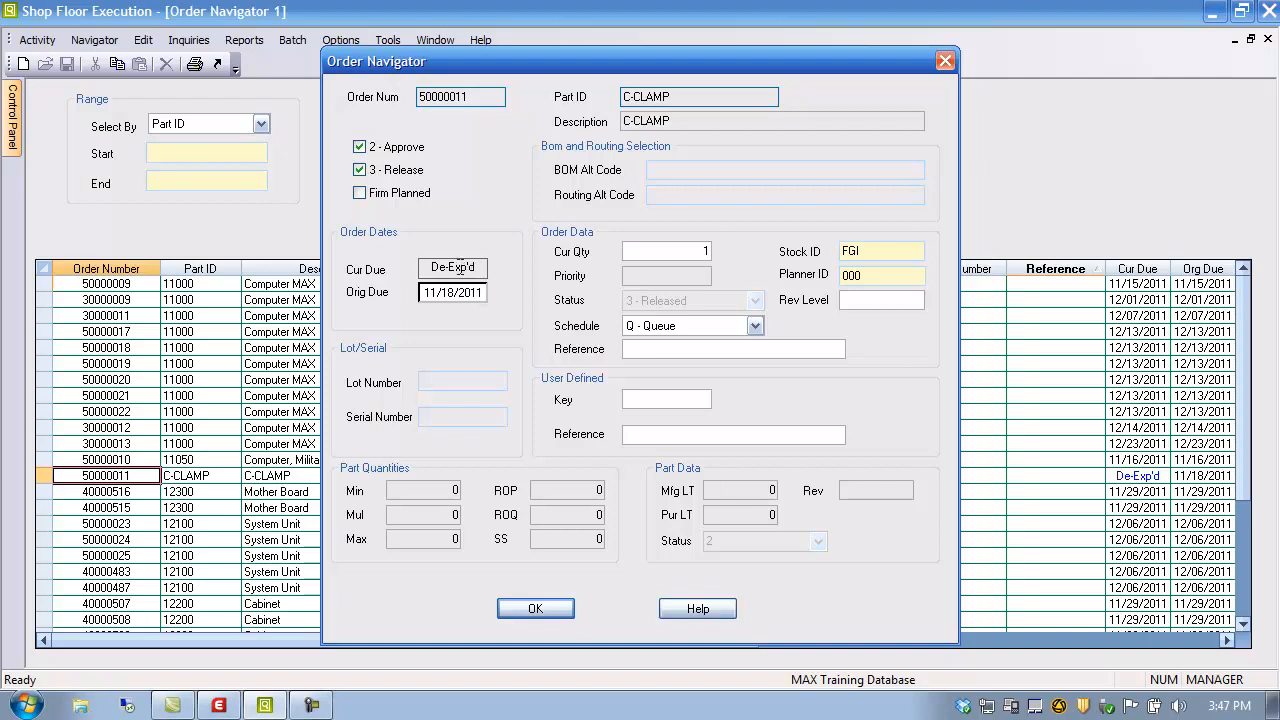
click(460, 267)
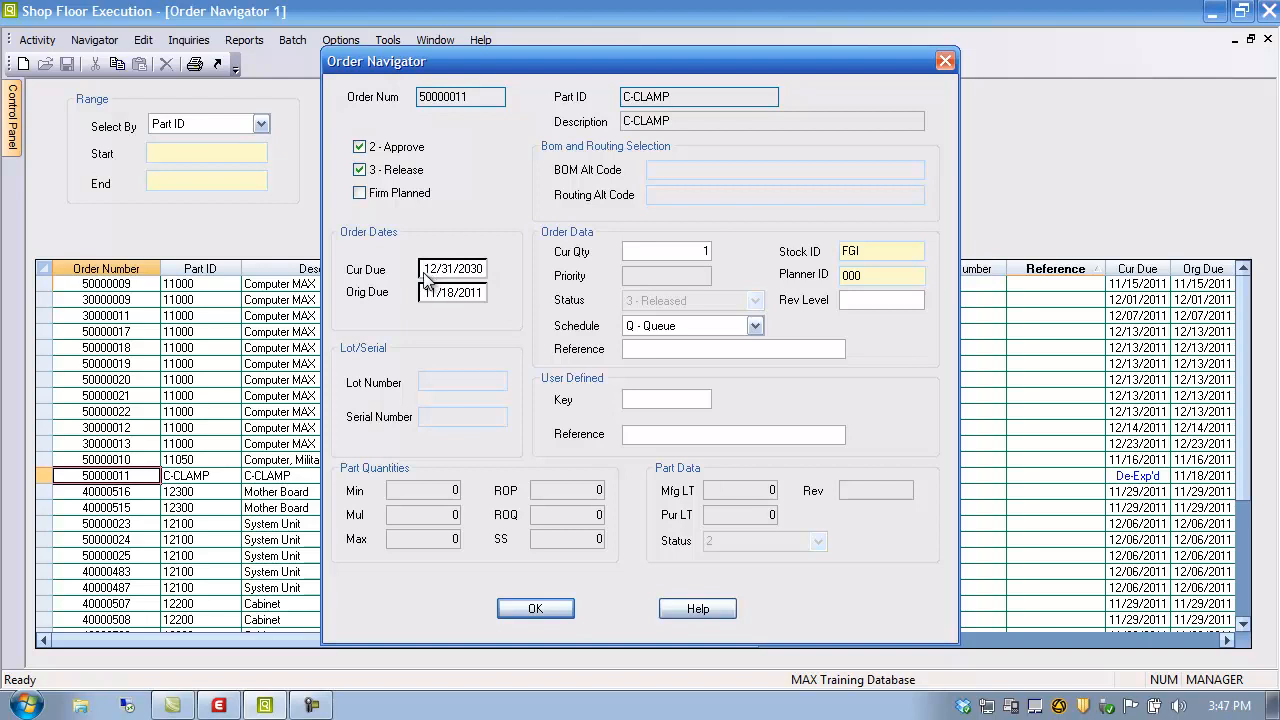
drag(425, 272, 492, 272)
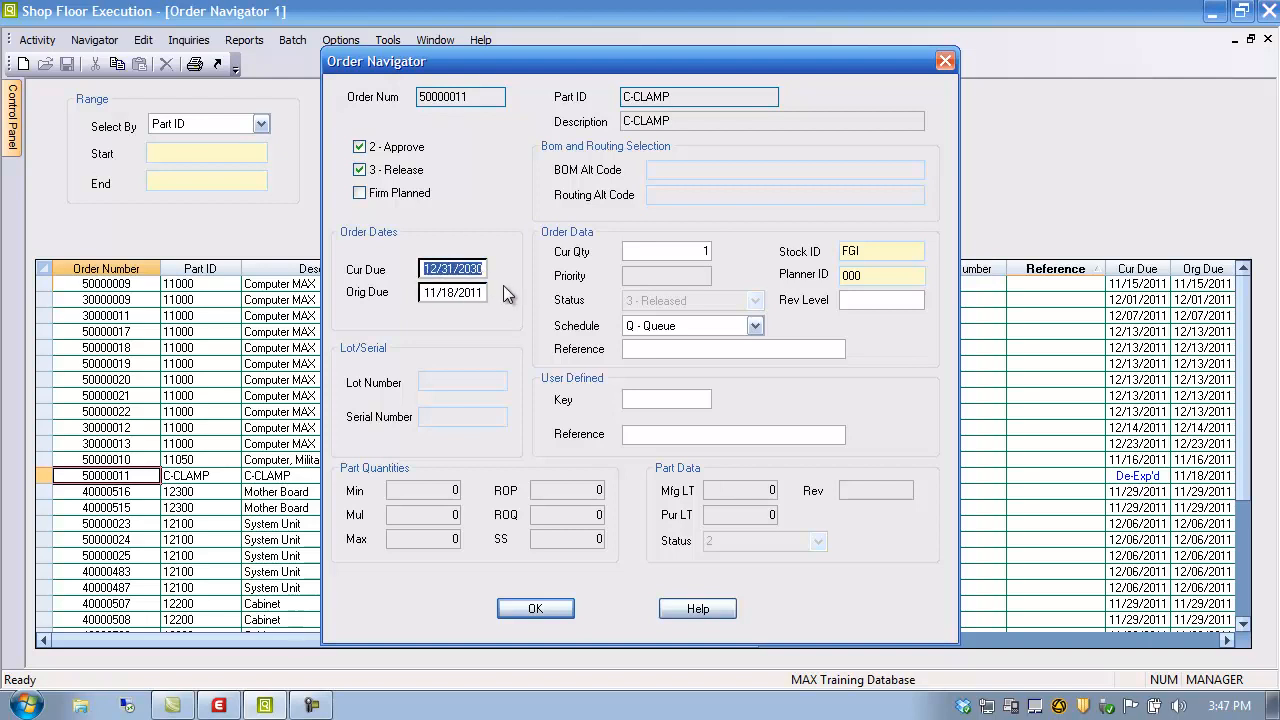
double_click(459, 276)
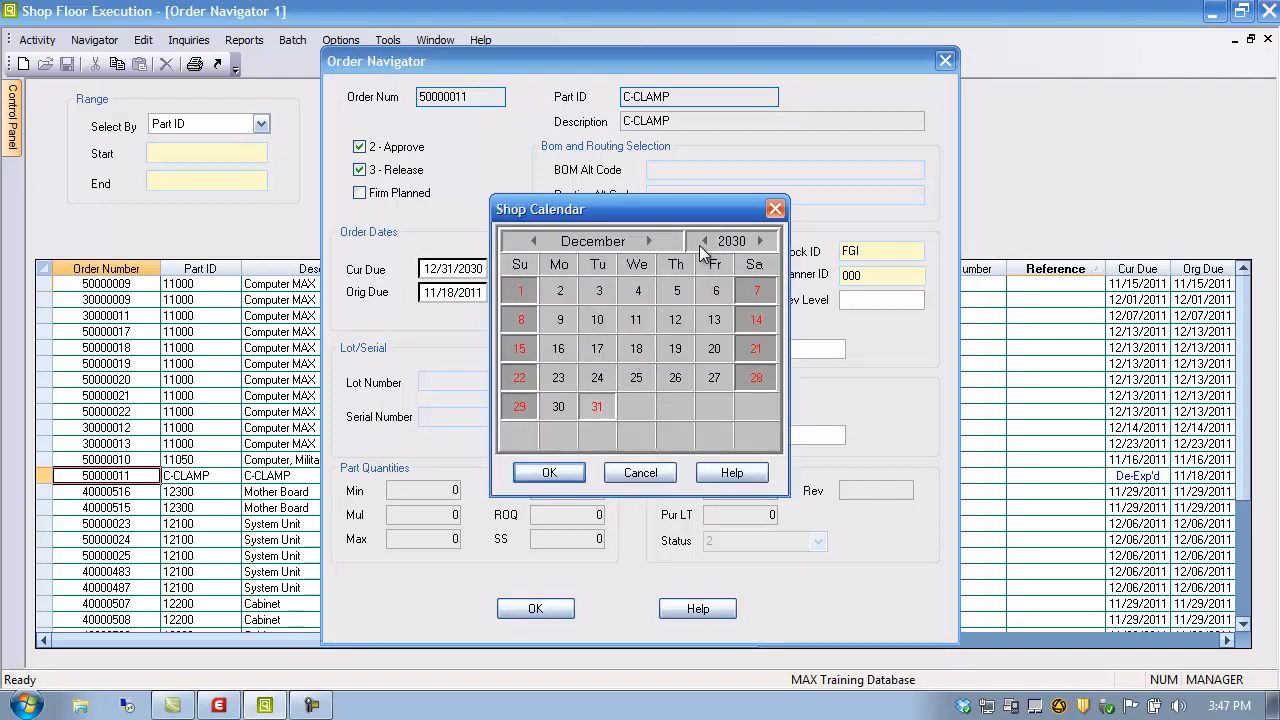
click(647, 484)
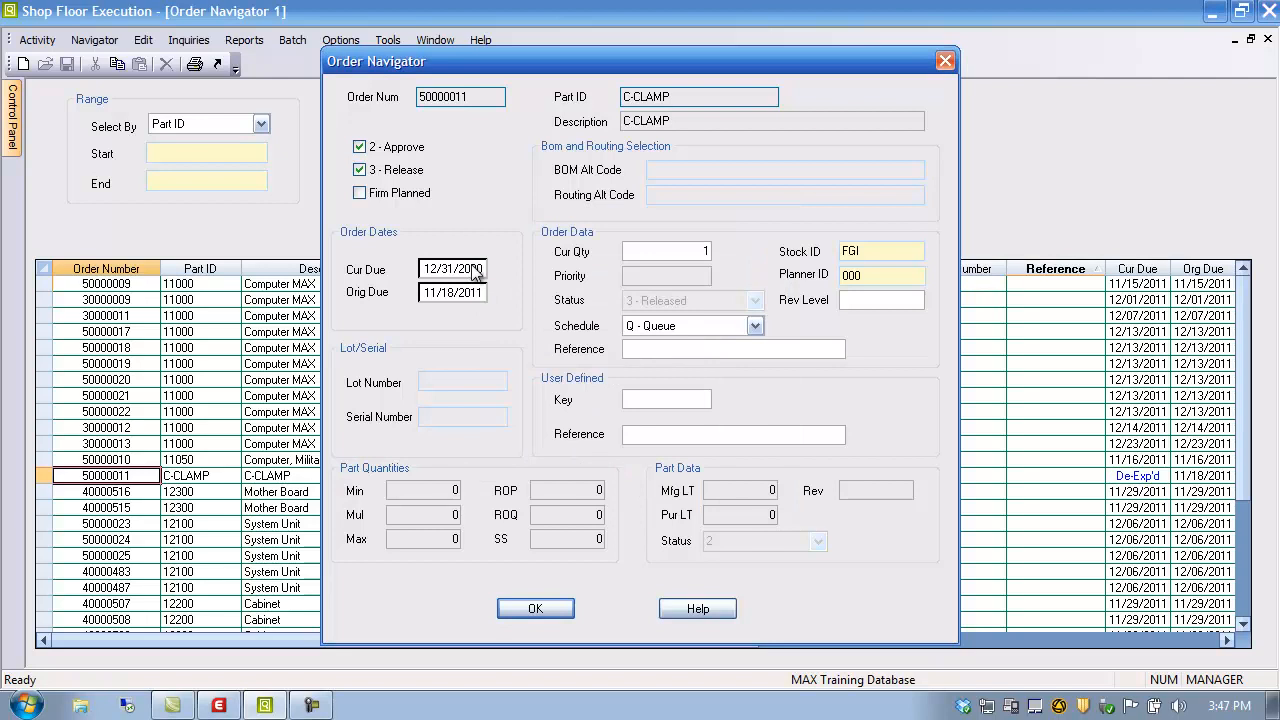
- Set the C-CLAMP order's current due date to 12/14/2011 with the shop calendar and accept the order details
double_click(465, 278)
double_click(705, 240)
double_click(468, 280)
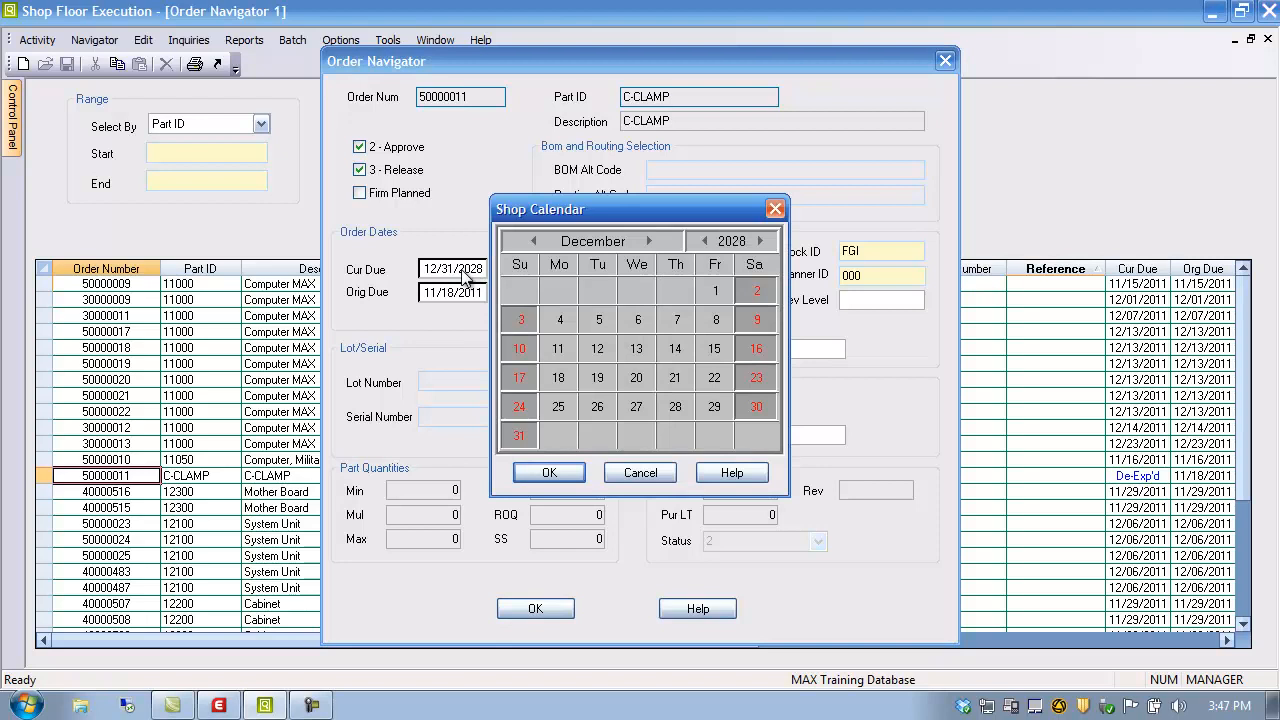
click(705, 241)
triple_click(705, 241)
triple_click(705, 241)
double_click(705, 241)
double_click(705, 241)
click(705, 241)
triple_click(705, 241)
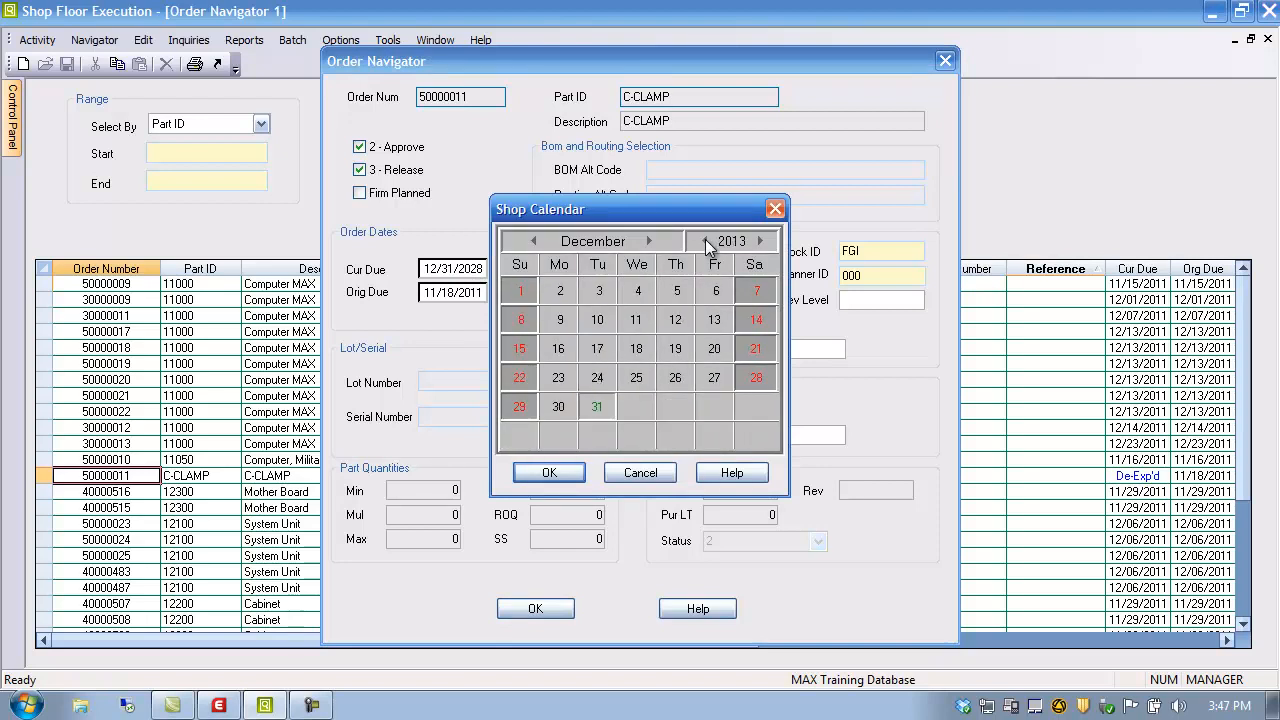
click(705, 241)
click(705, 241)
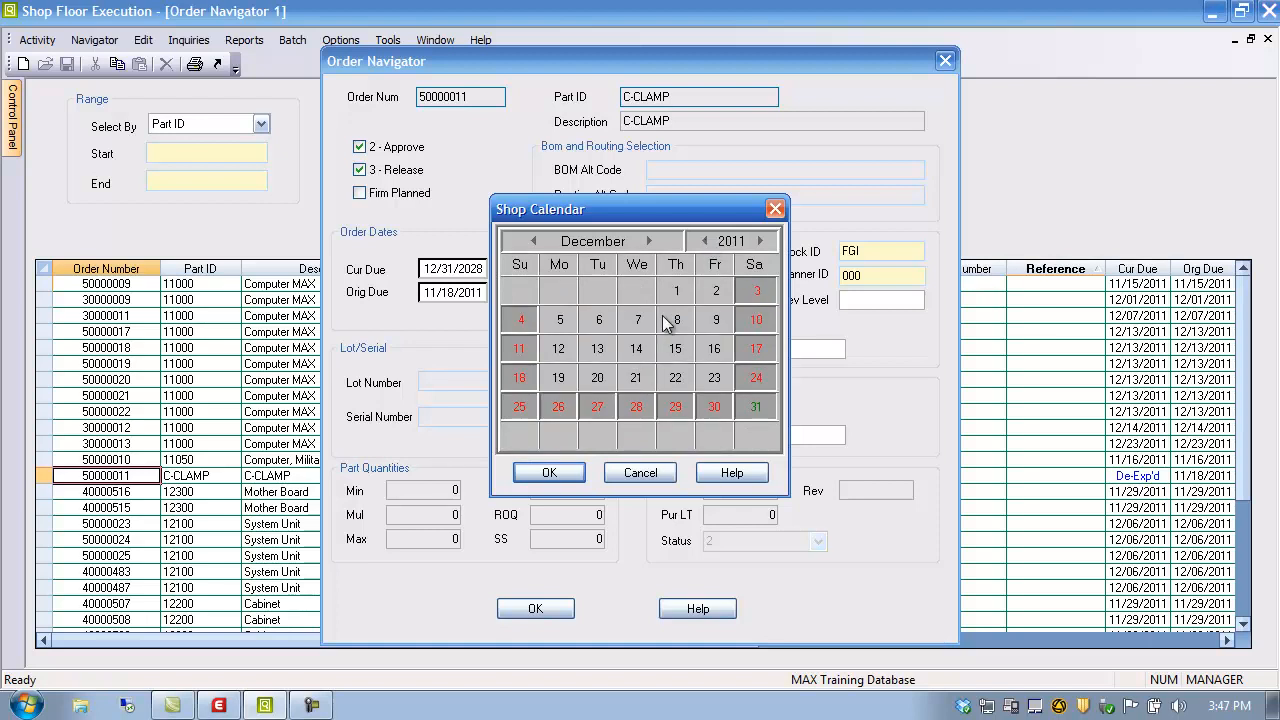
click(636, 348)
click(549, 472)
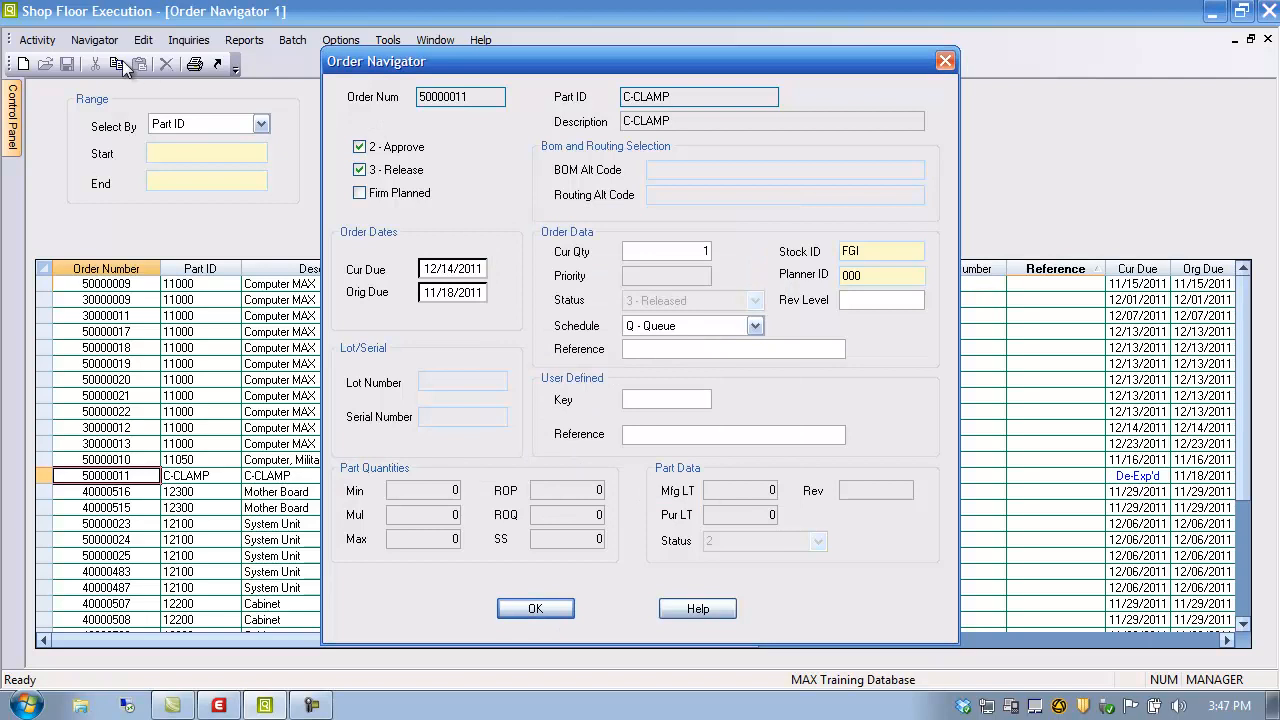
click(522, 609)
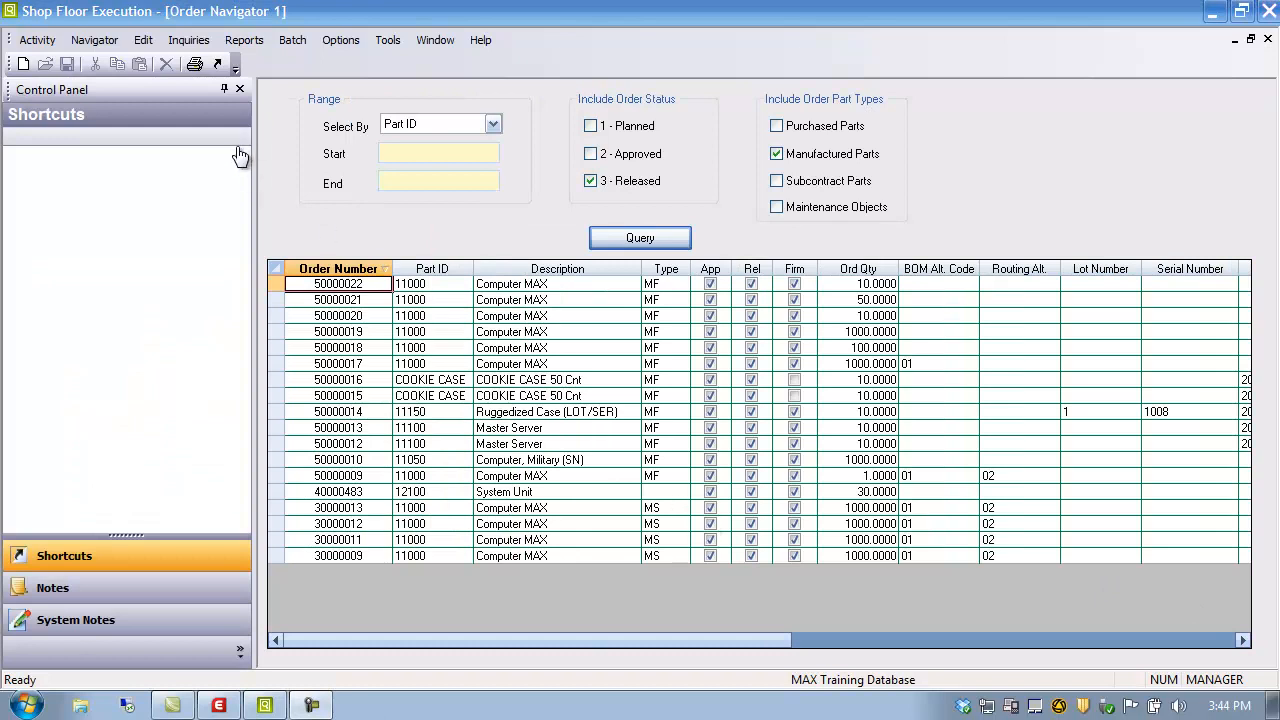
- Collapse the Control Panel and narrow the Reference column so the due date columns fit in the grid
click(224, 89)
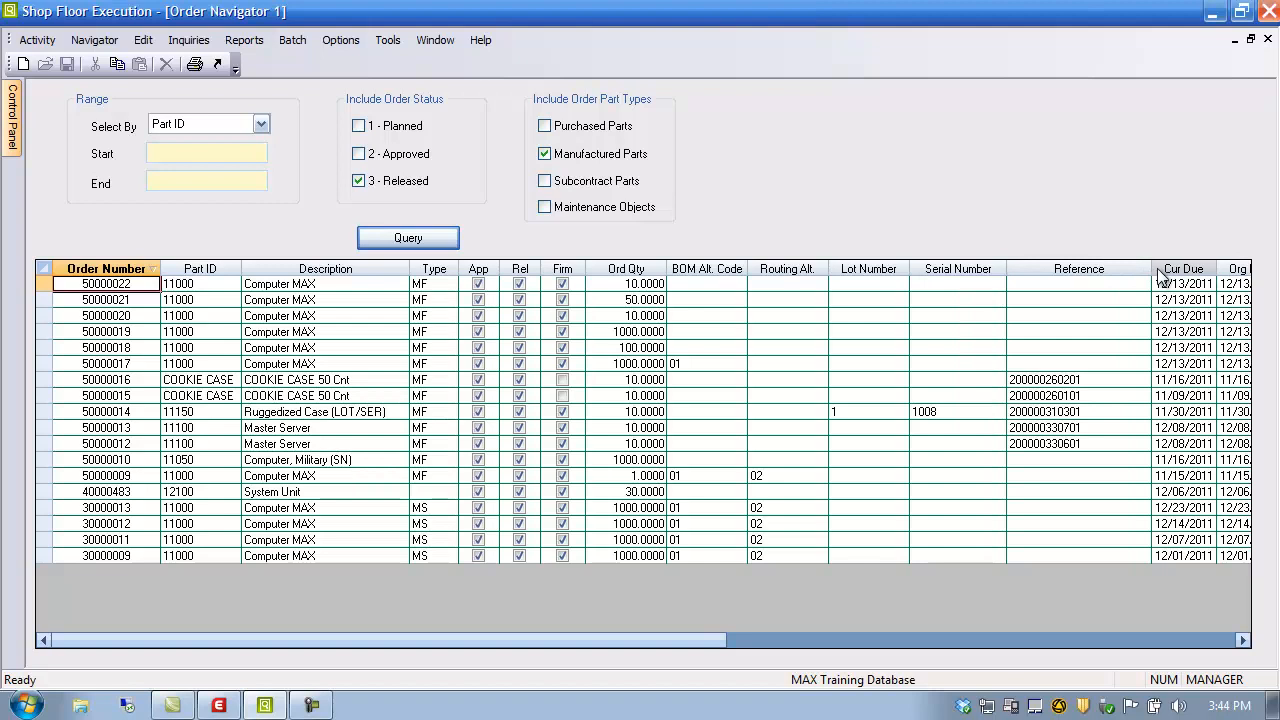
drag(1158, 274, 1107, 274)
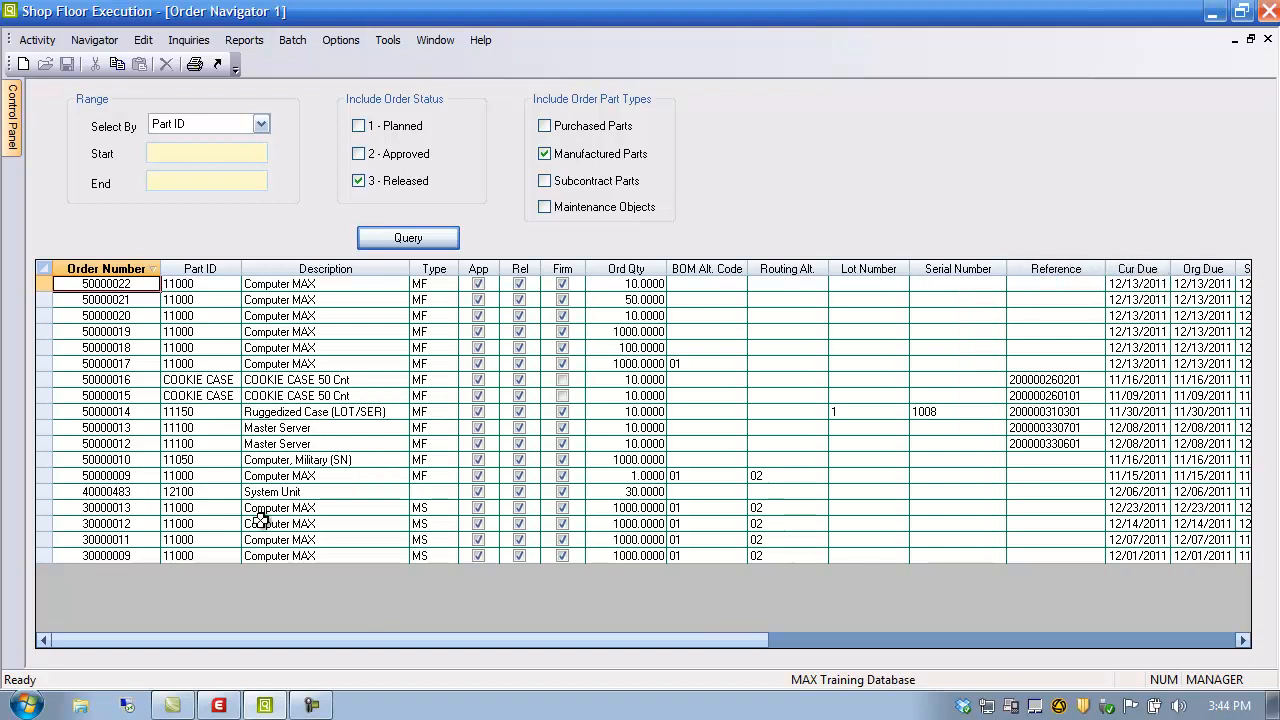
- Limit the order status filter to Planned only and query the manufactured parts orders
click(180, 286)
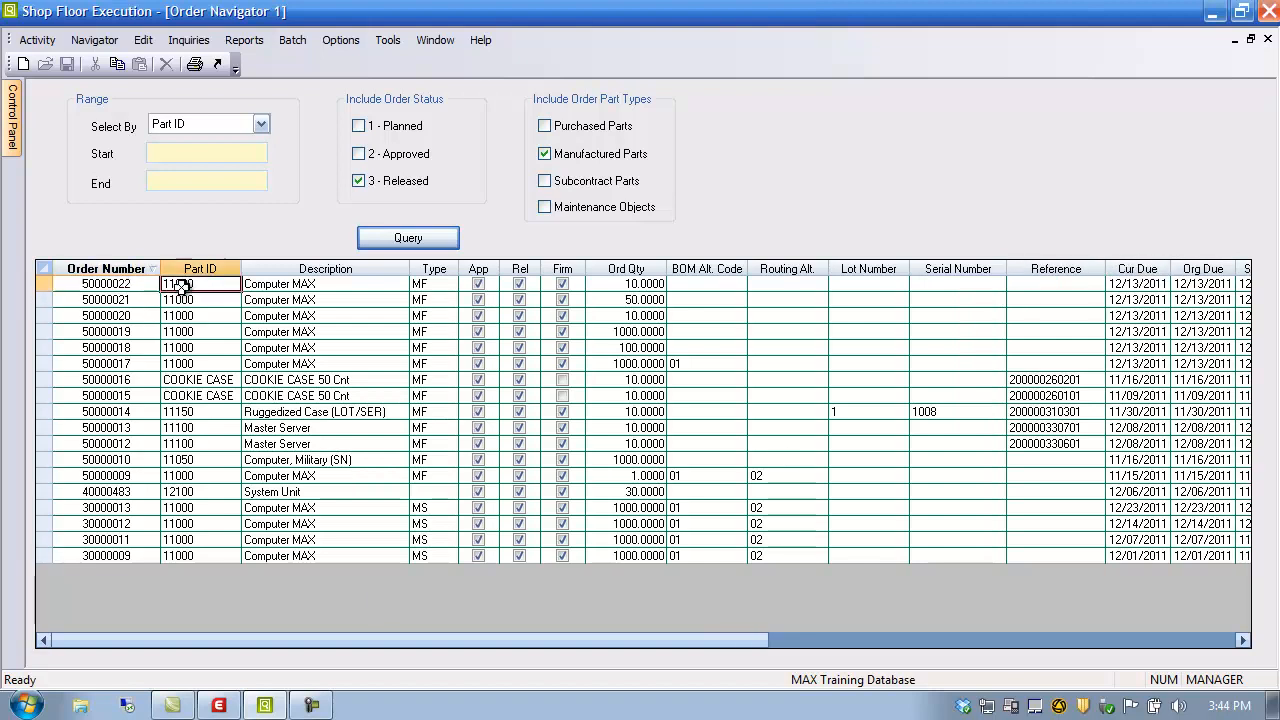
click(357, 181)
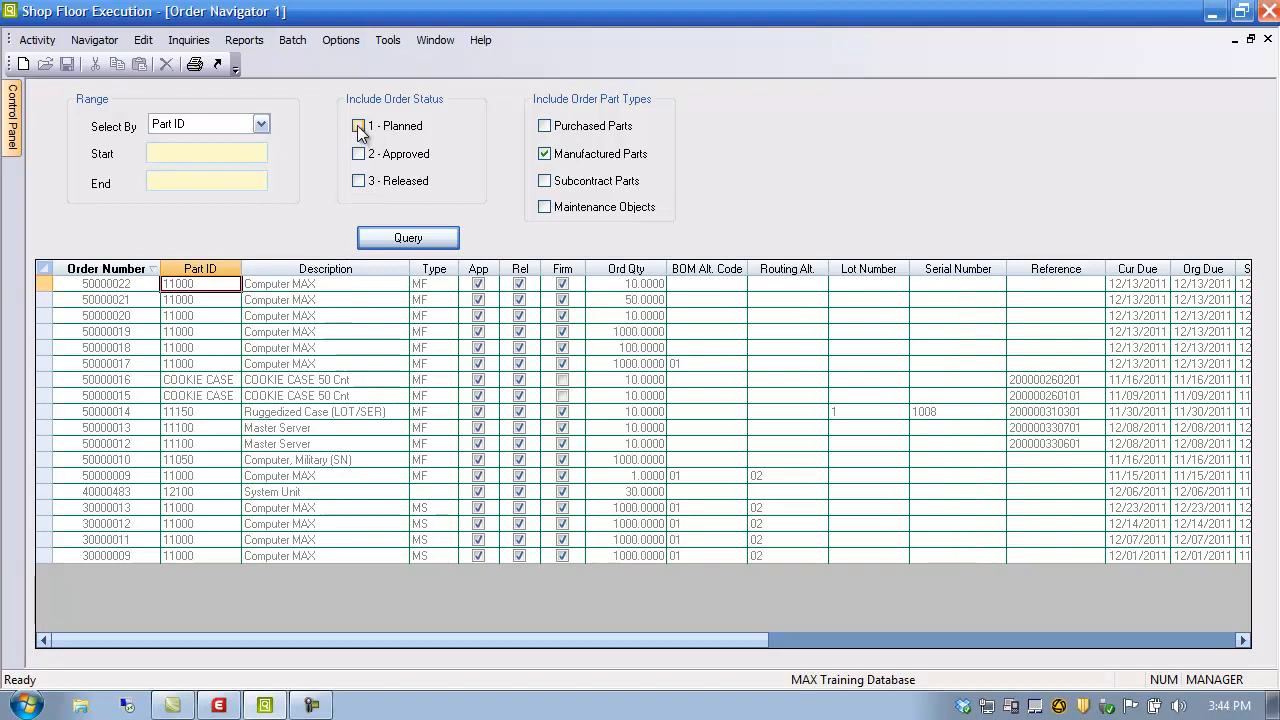
click(400, 236)
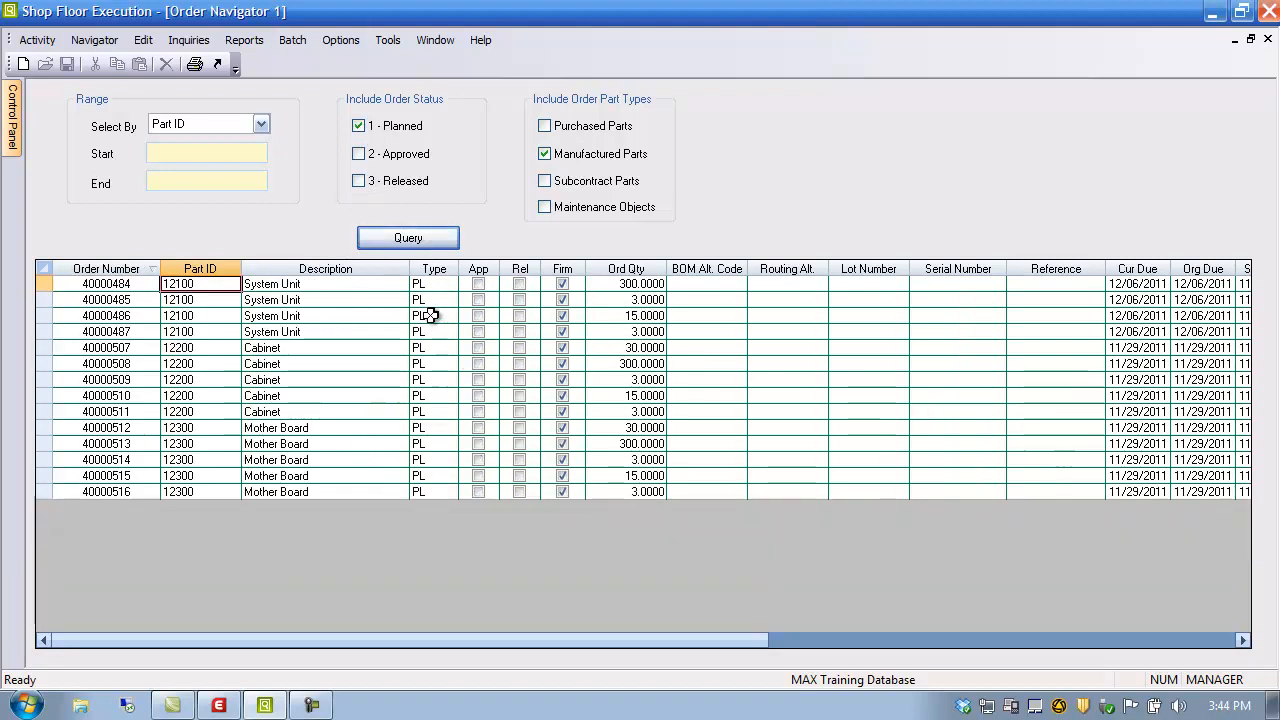
- Approve and release the planned 300-unit System Unit order and save the change
click(478, 285)
click(521, 286)
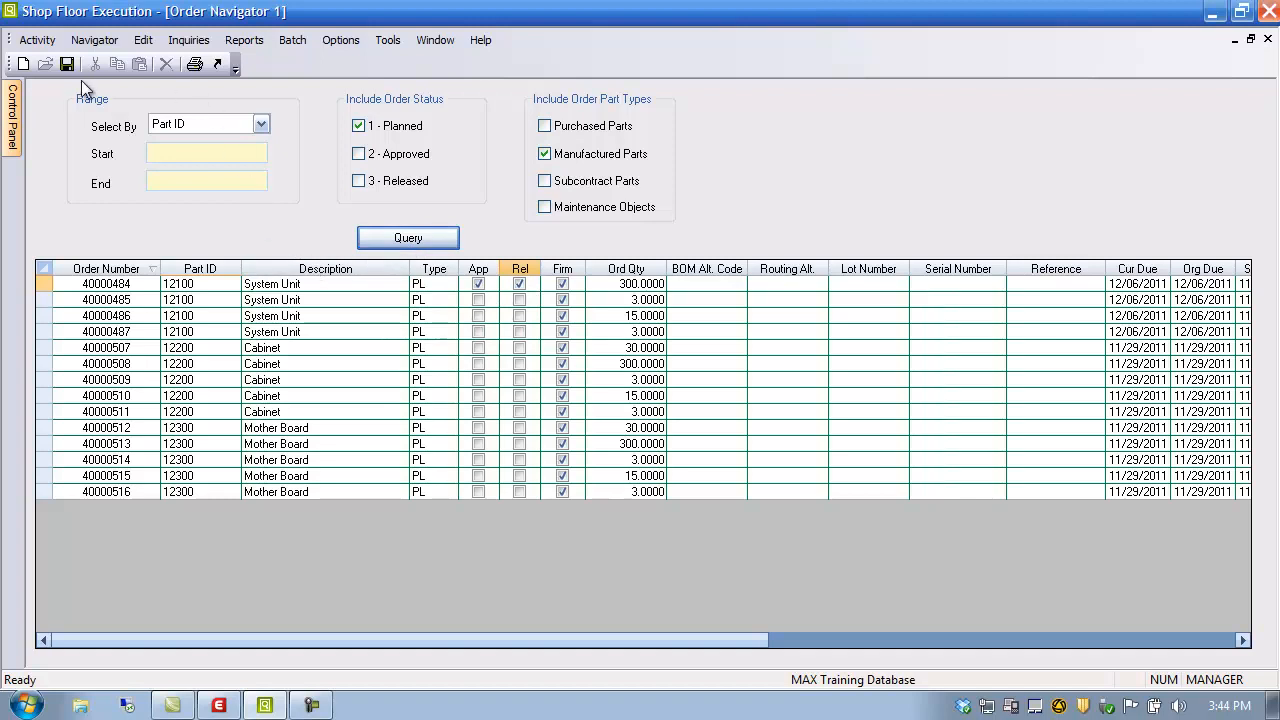
click(107, 285)
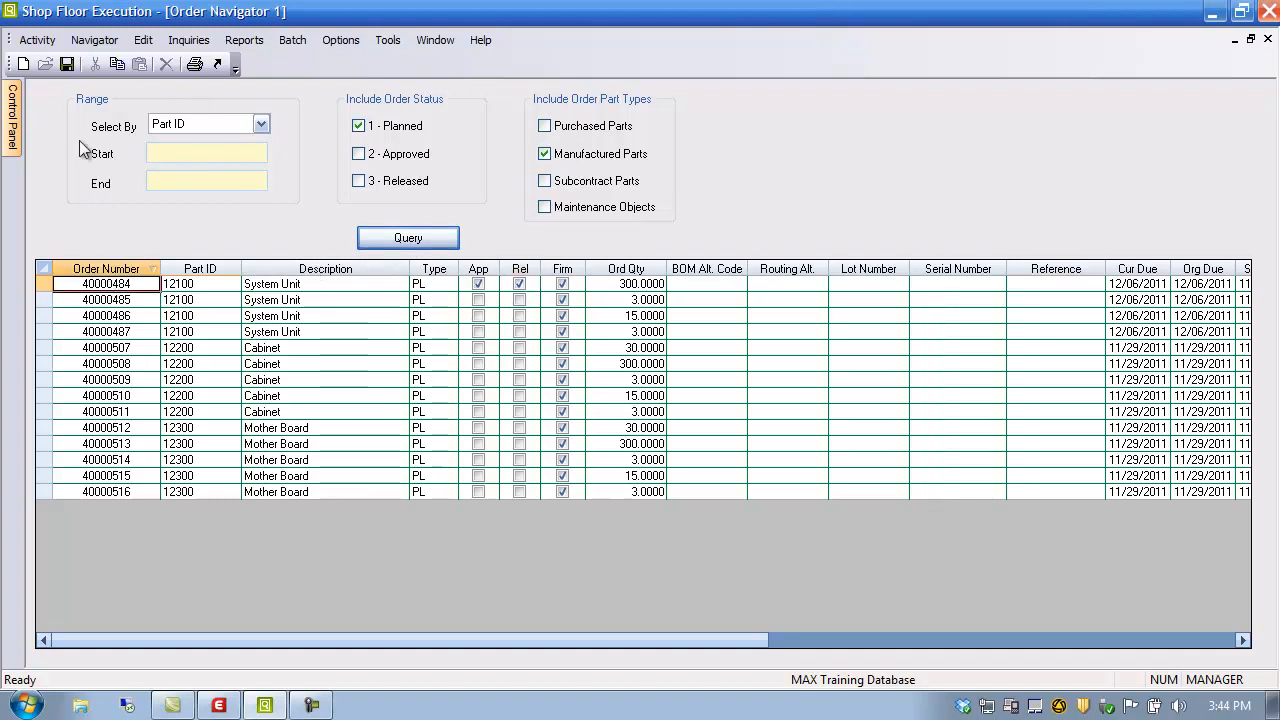
click(67, 65)
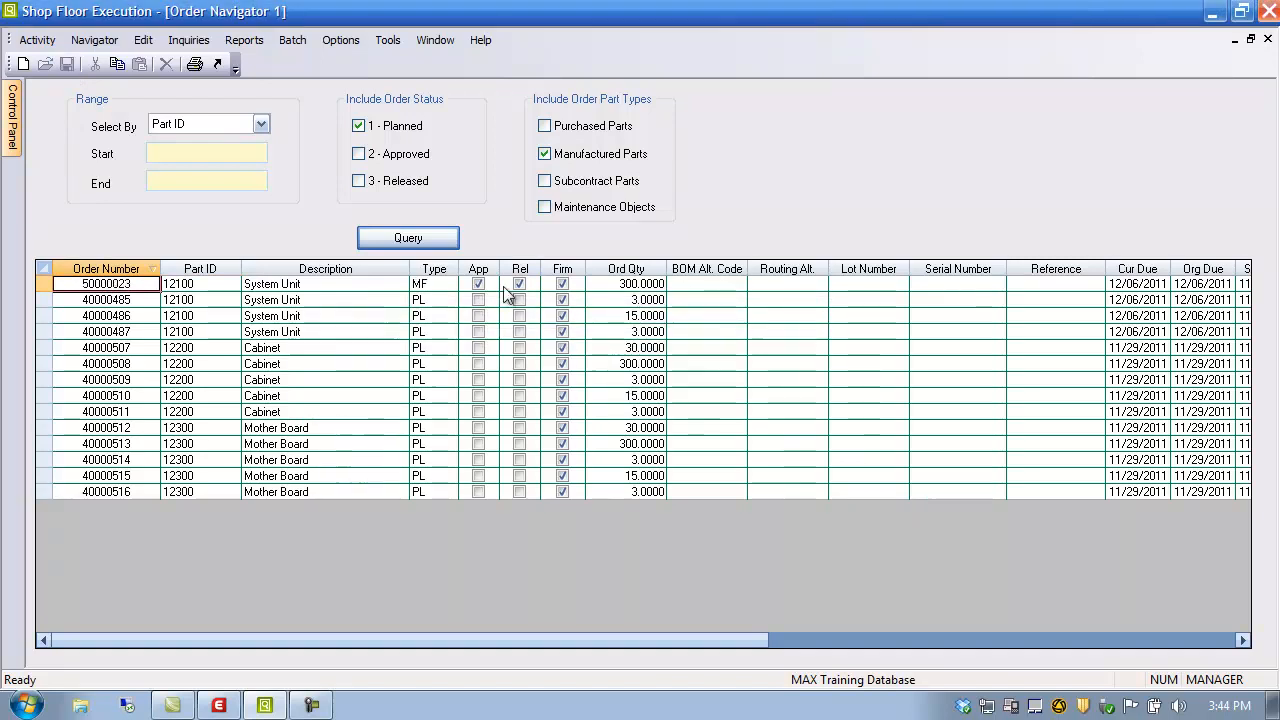
- Approve and release the first planned 3-unit System Unit order and save it
click(477, 300)
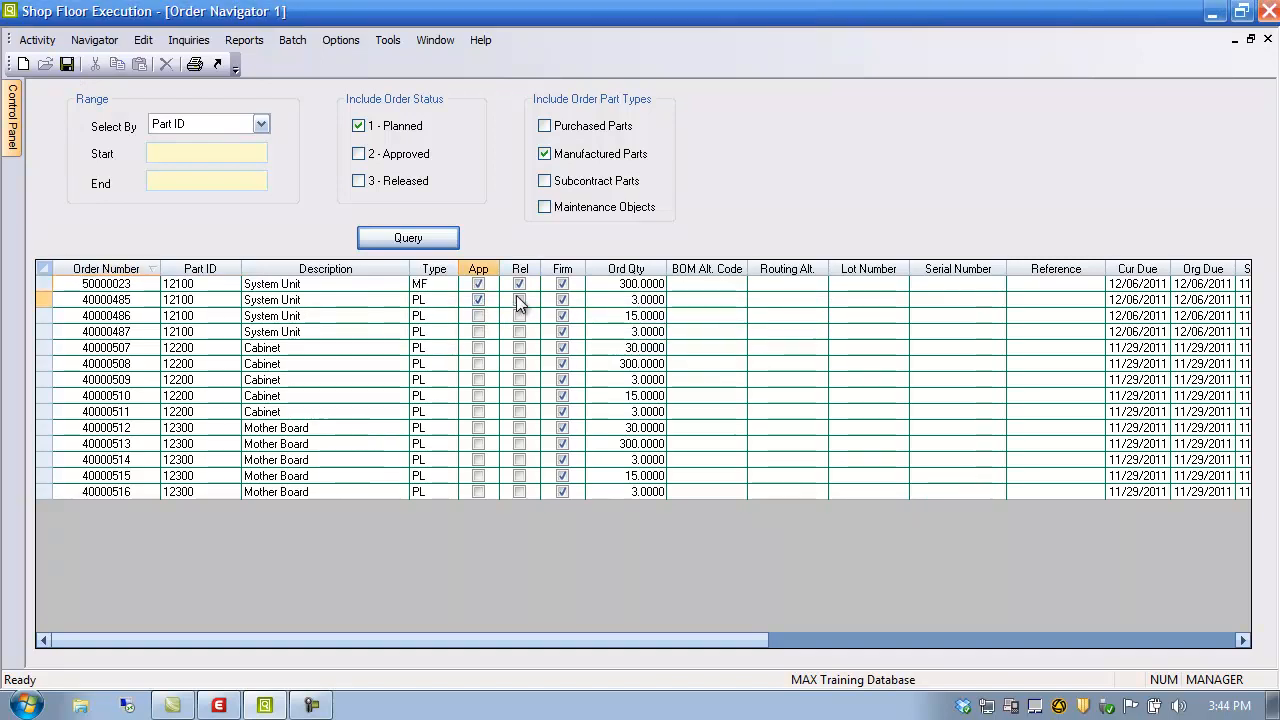
click(519, 300)
click(362, 240)
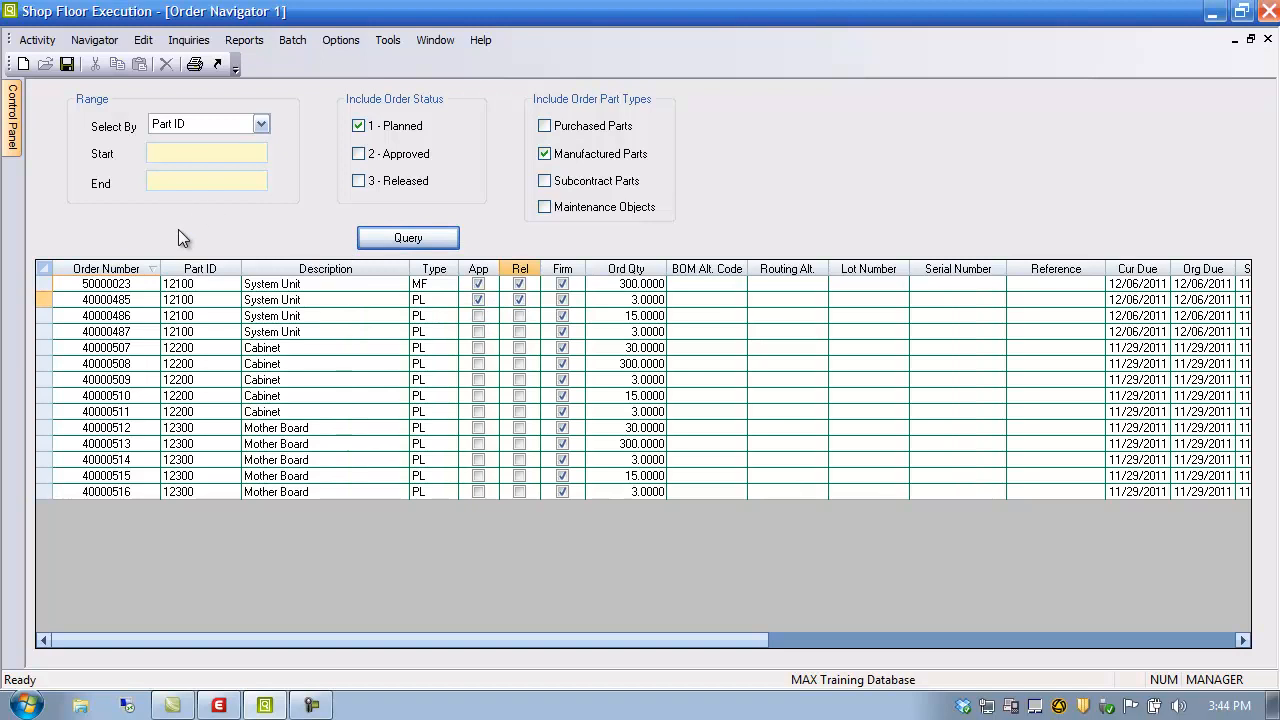
click(67, 64)
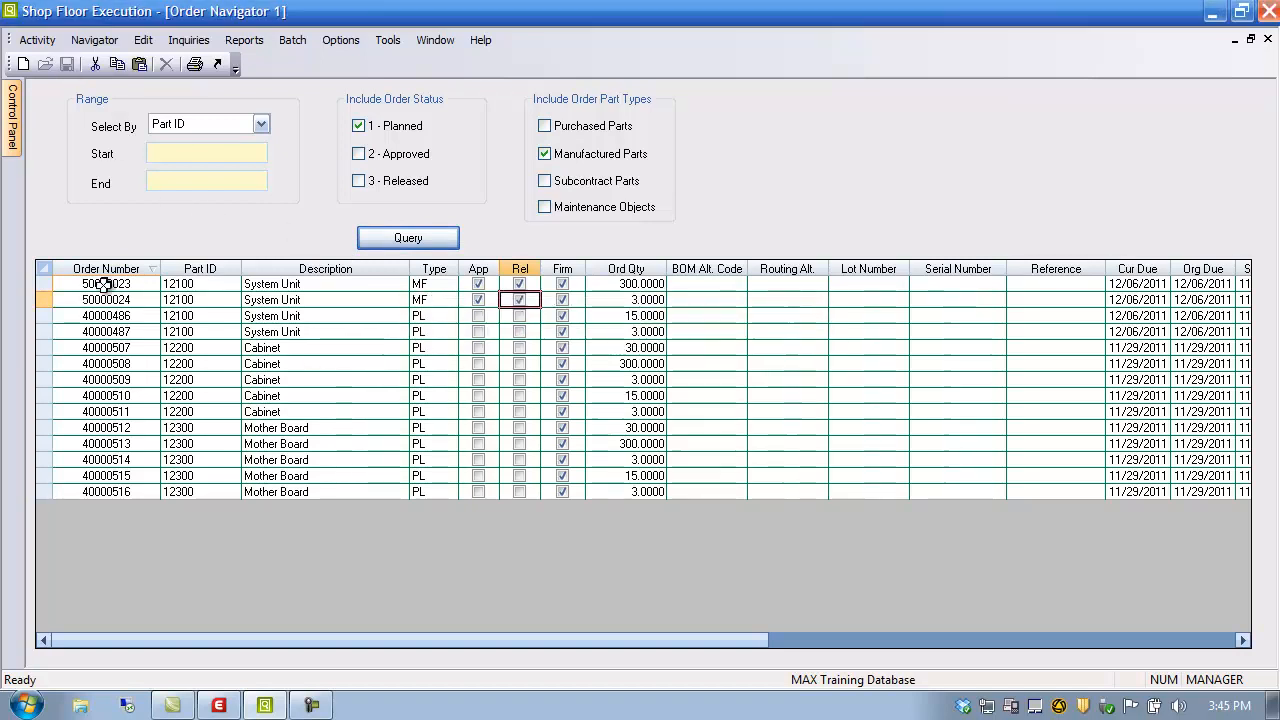
- Approve and release the planned 15-unit System Unit order, and save it
click(478, 315)
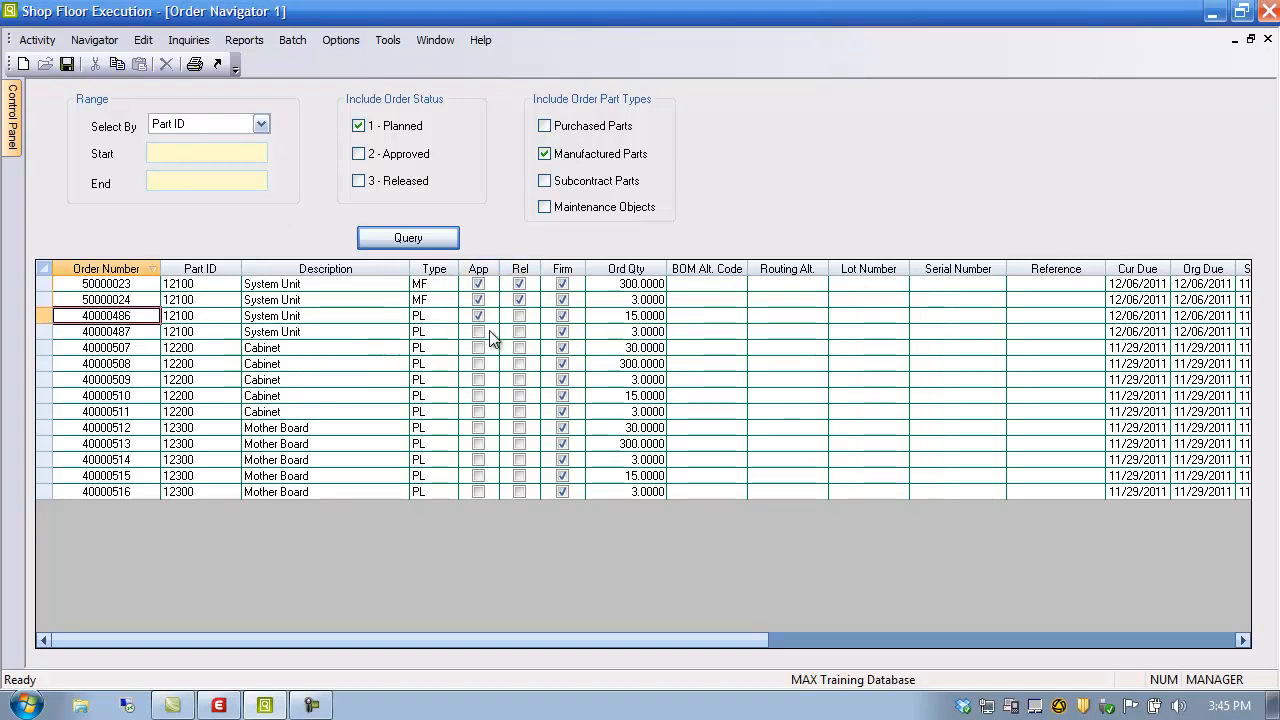
click(520, 315)
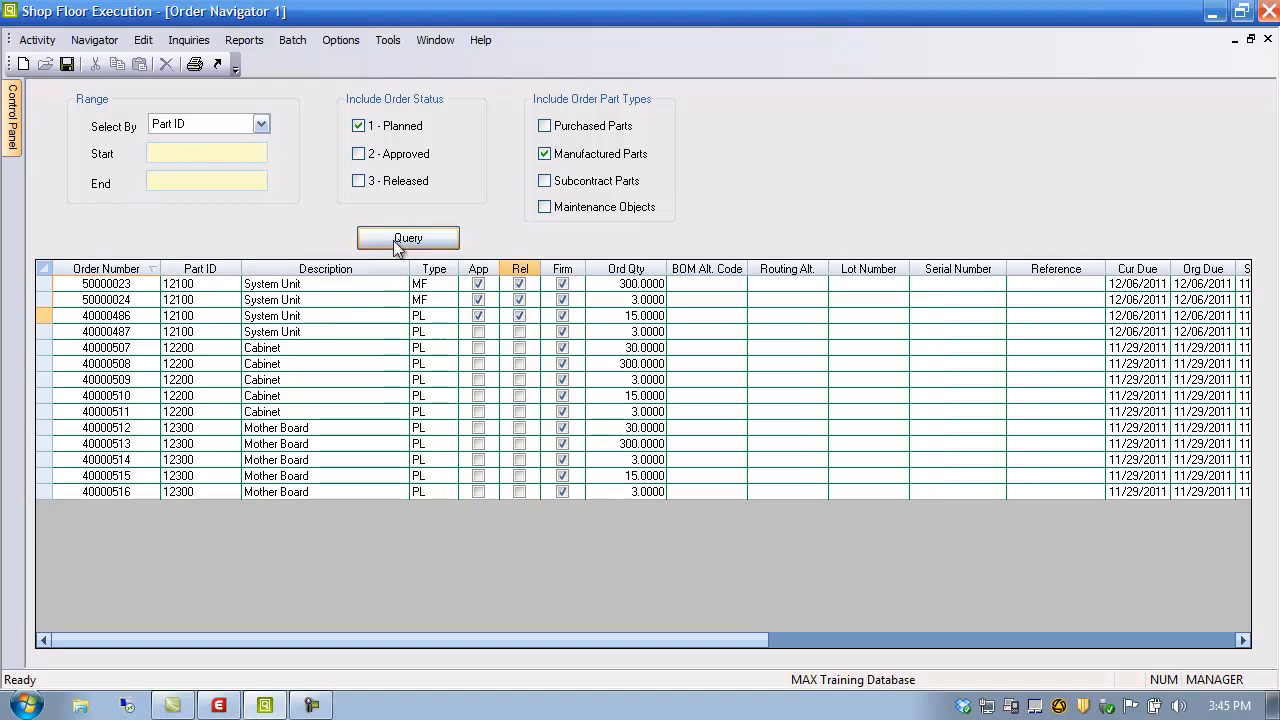
click(67, 64)
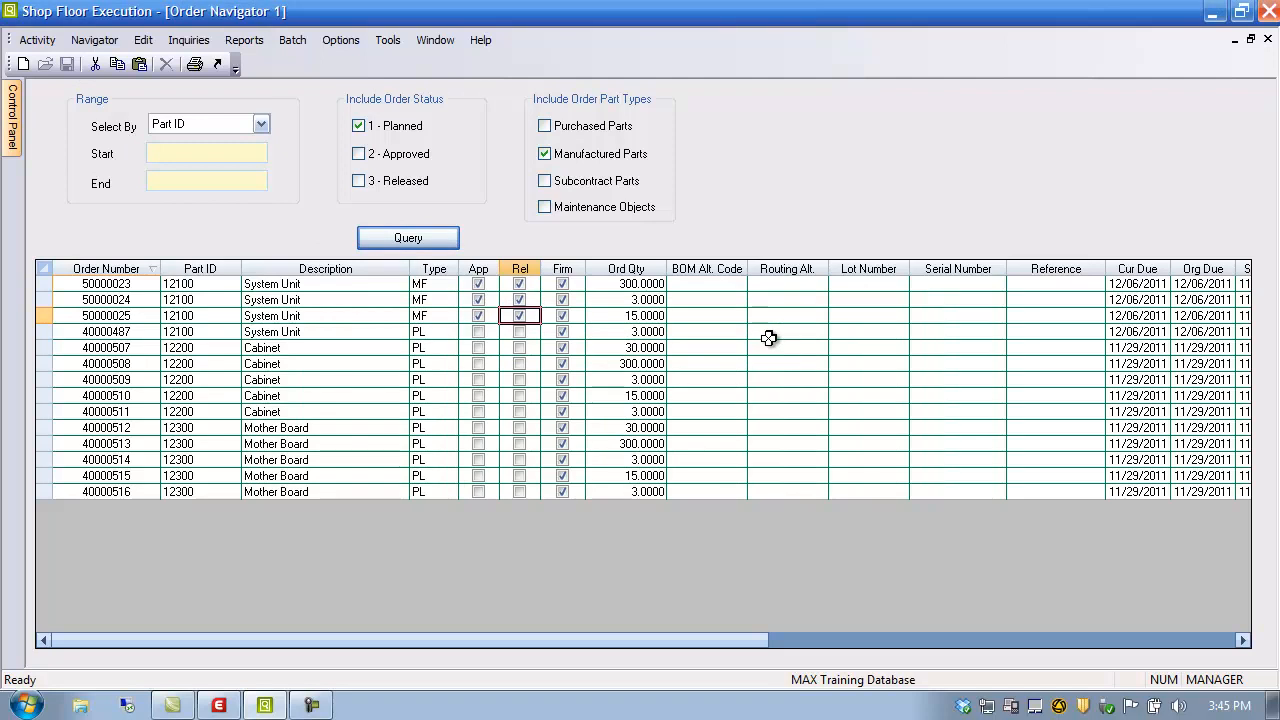
click(128, 317)
- Switch the order status filter from Planned to Released and query the orders
click(358, 126)
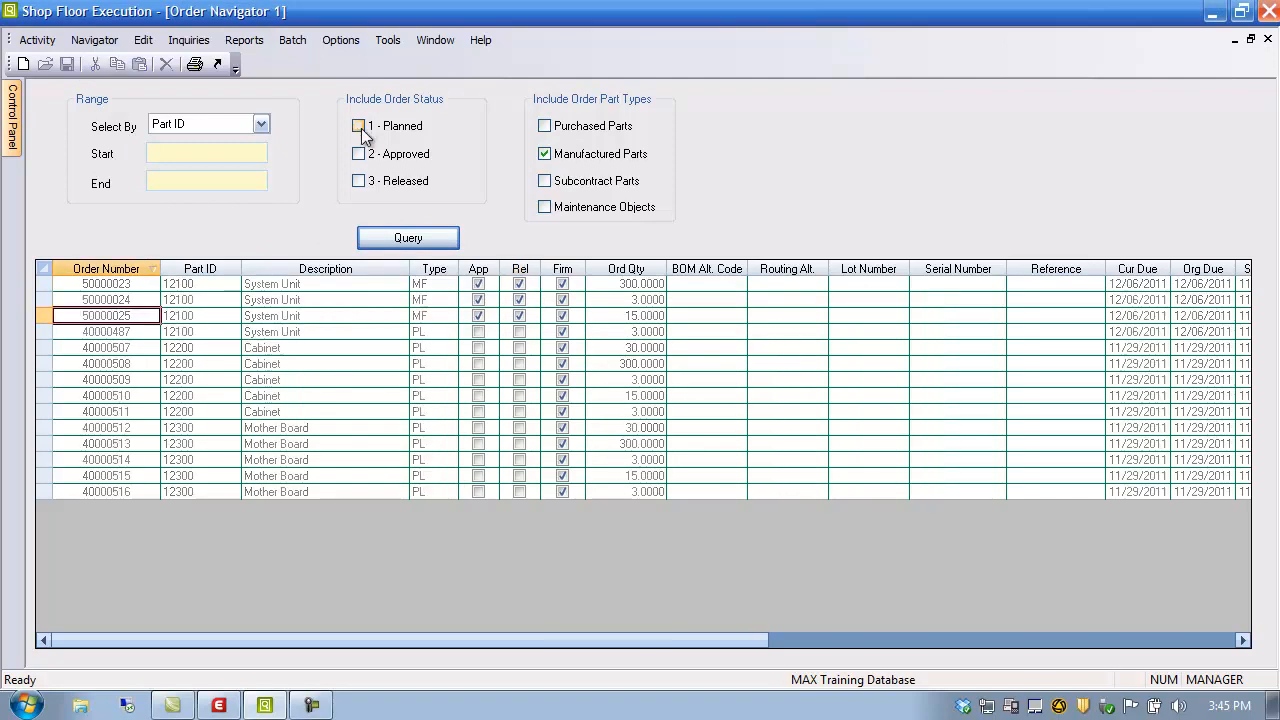
click(358, 181)
click(405, 240)
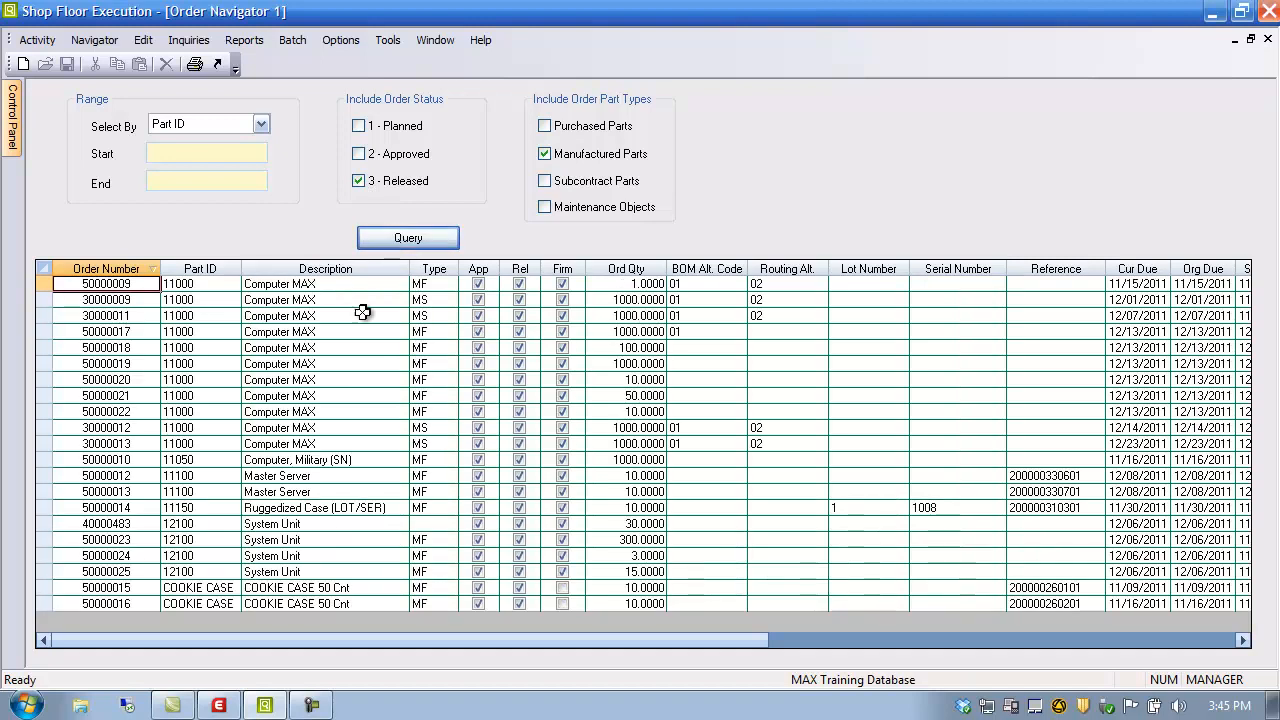
- Filter the released manufactured orders to part ID 11000 and query them
click(211, 154)
text(11000)
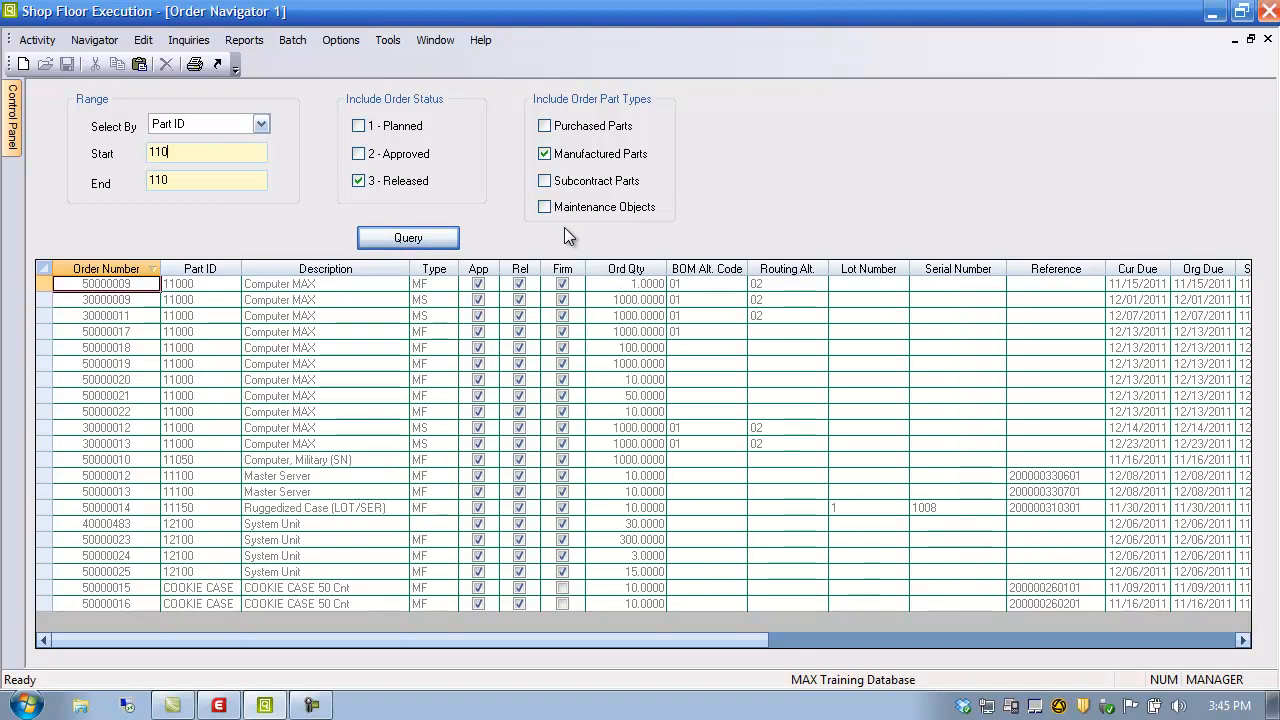
click(425, 245)
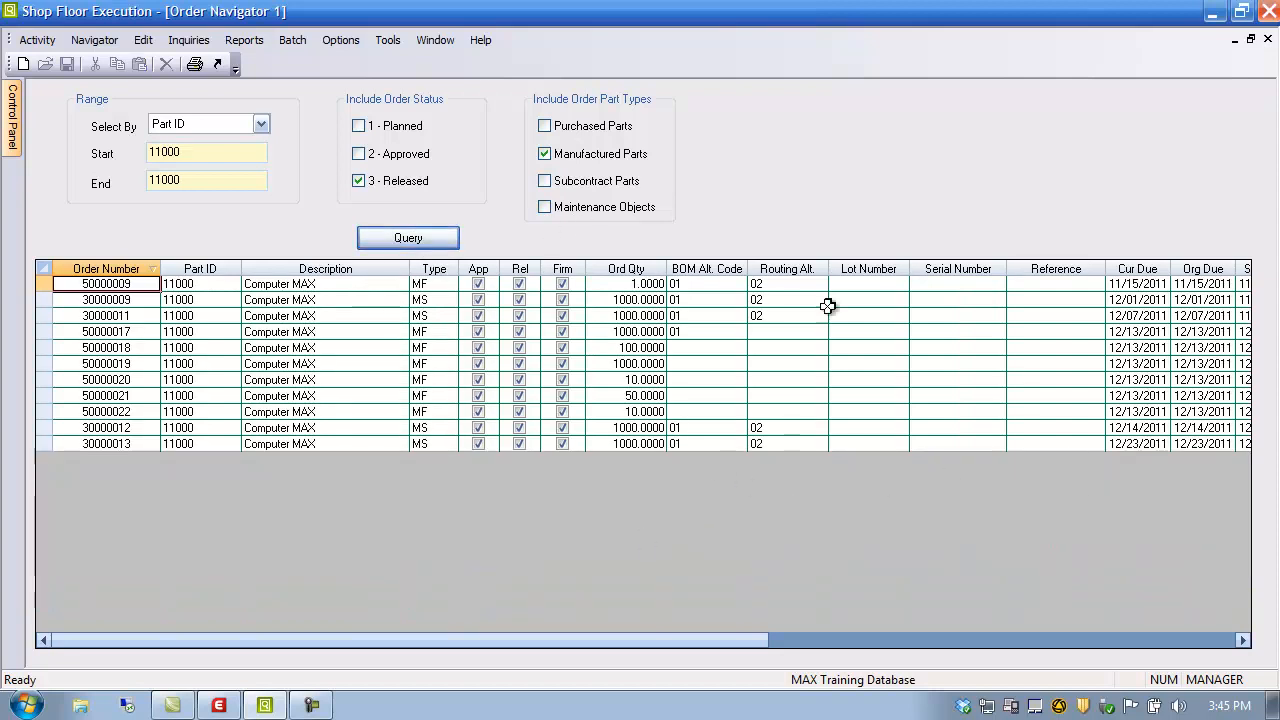
click(261, 124)
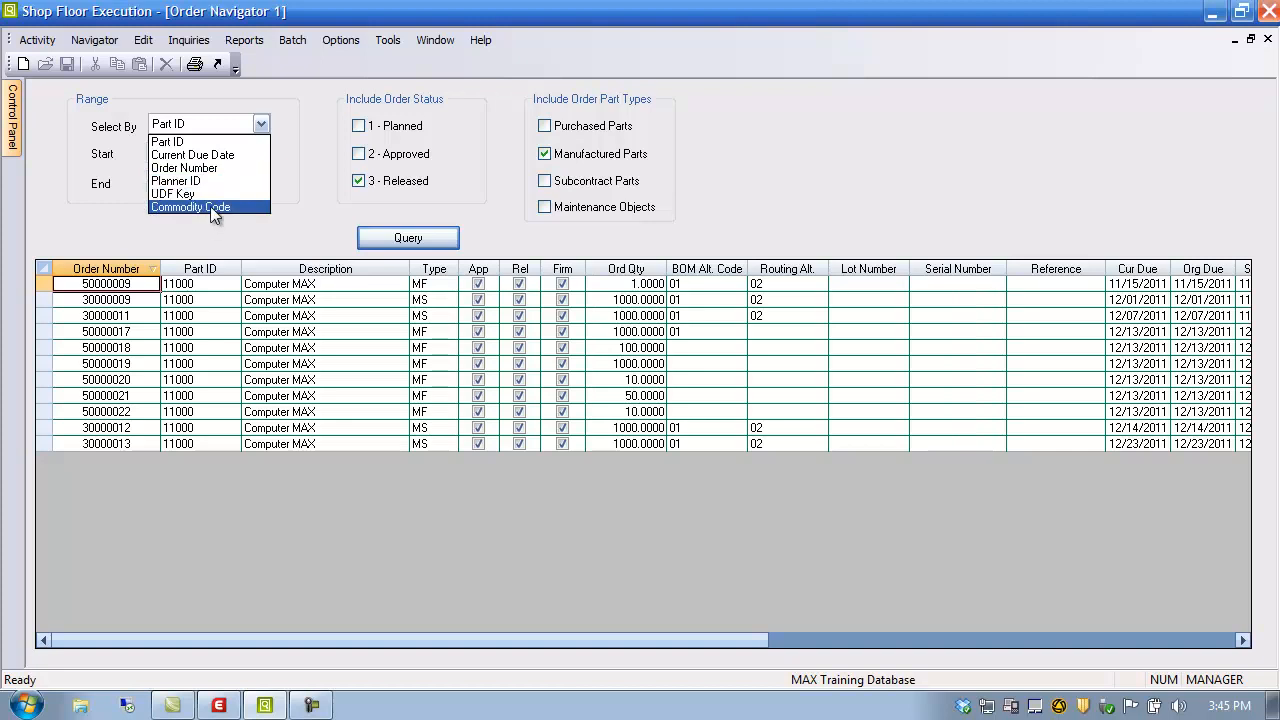
click(327, 202)
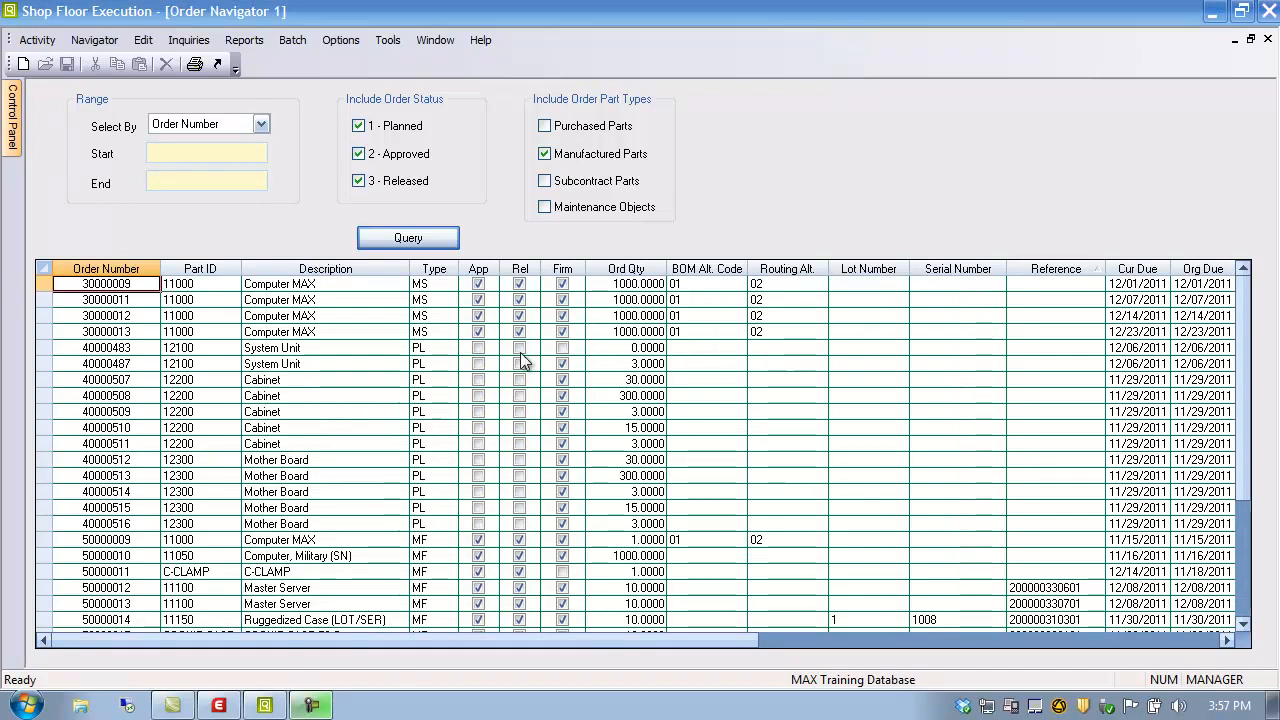
- Look up all BOM alternate codes and the routing alternate for the Computer MAX order due 12/23/2011
click(701, 348)
click(702, 332)
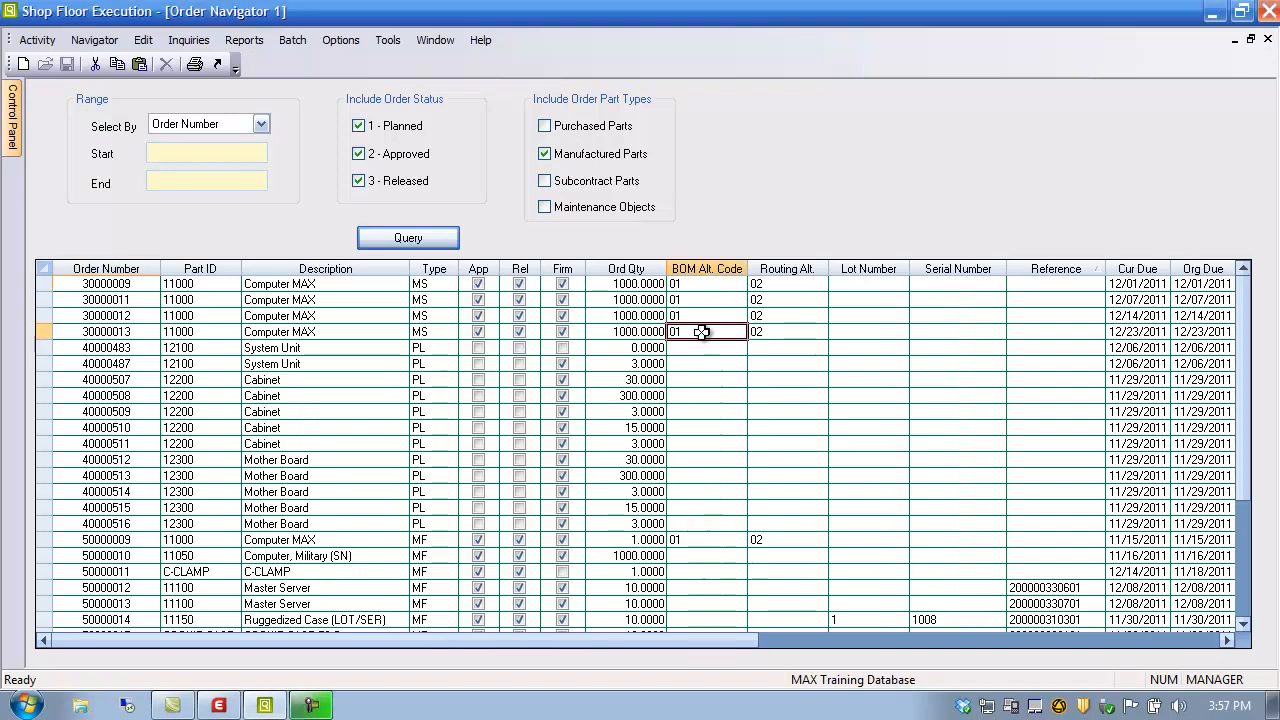
click(780, 332)
click(706, 333)
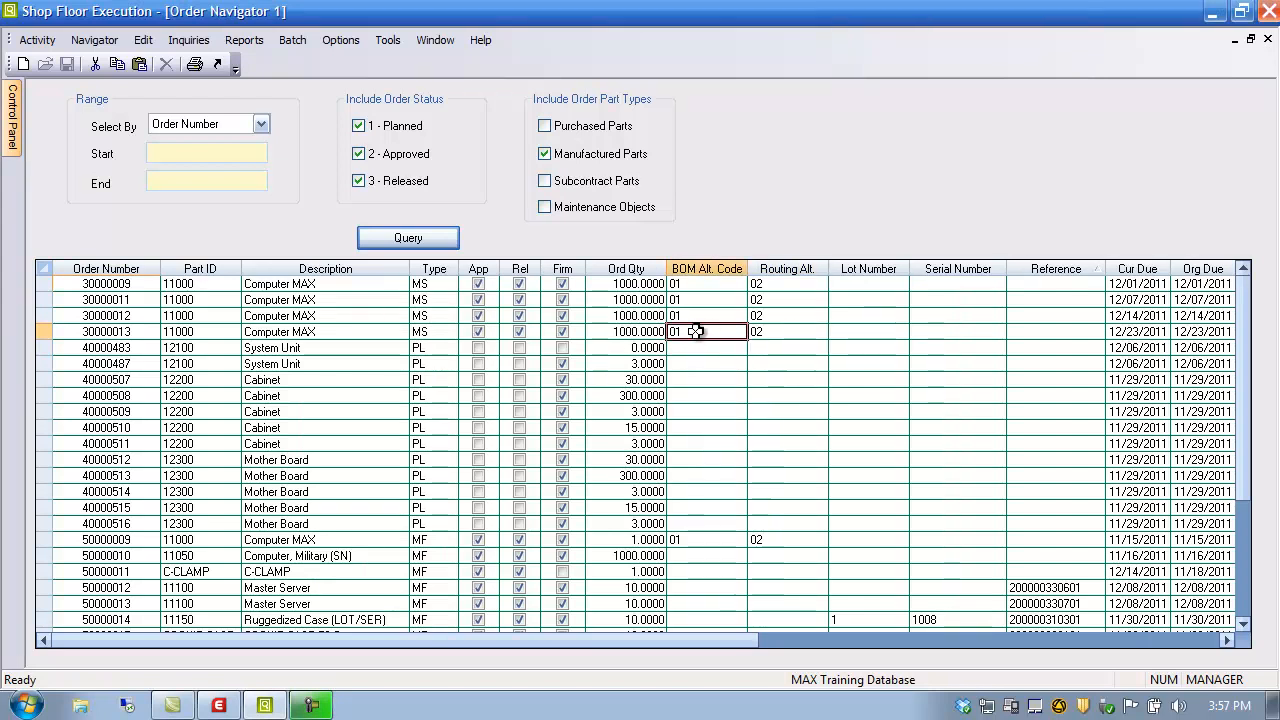
double_click(695, 331)
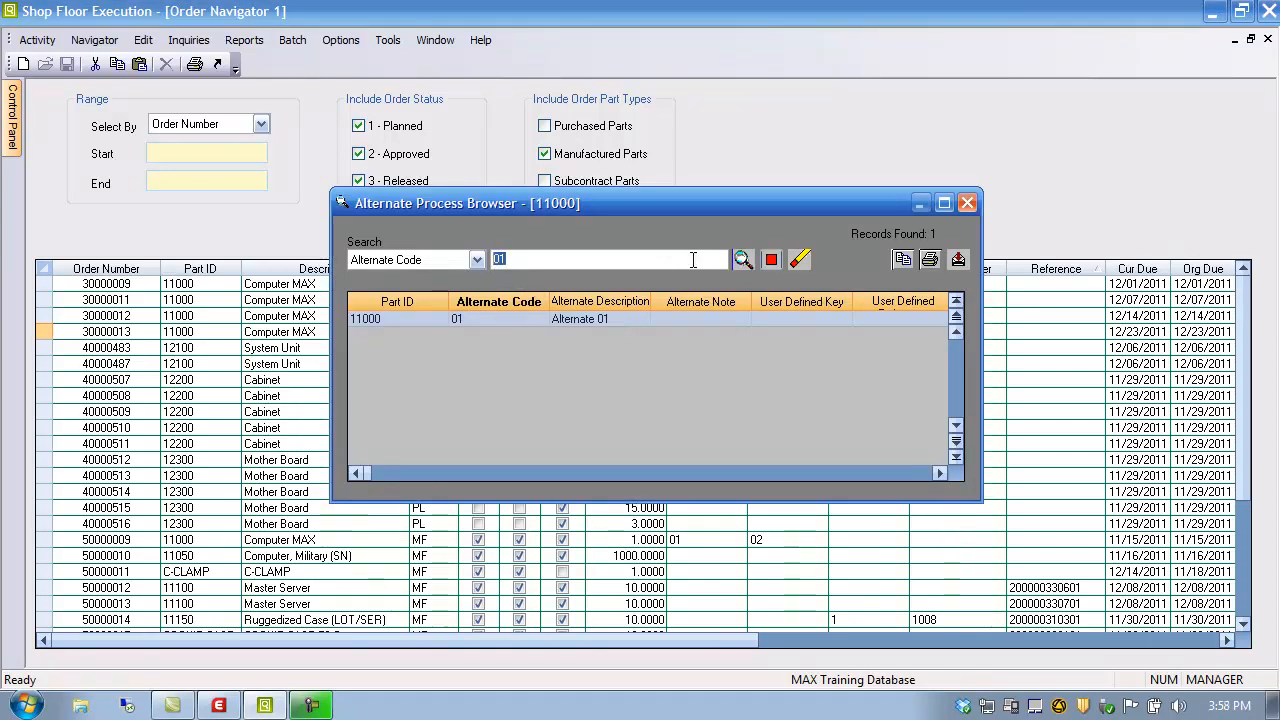
click(743, 260)
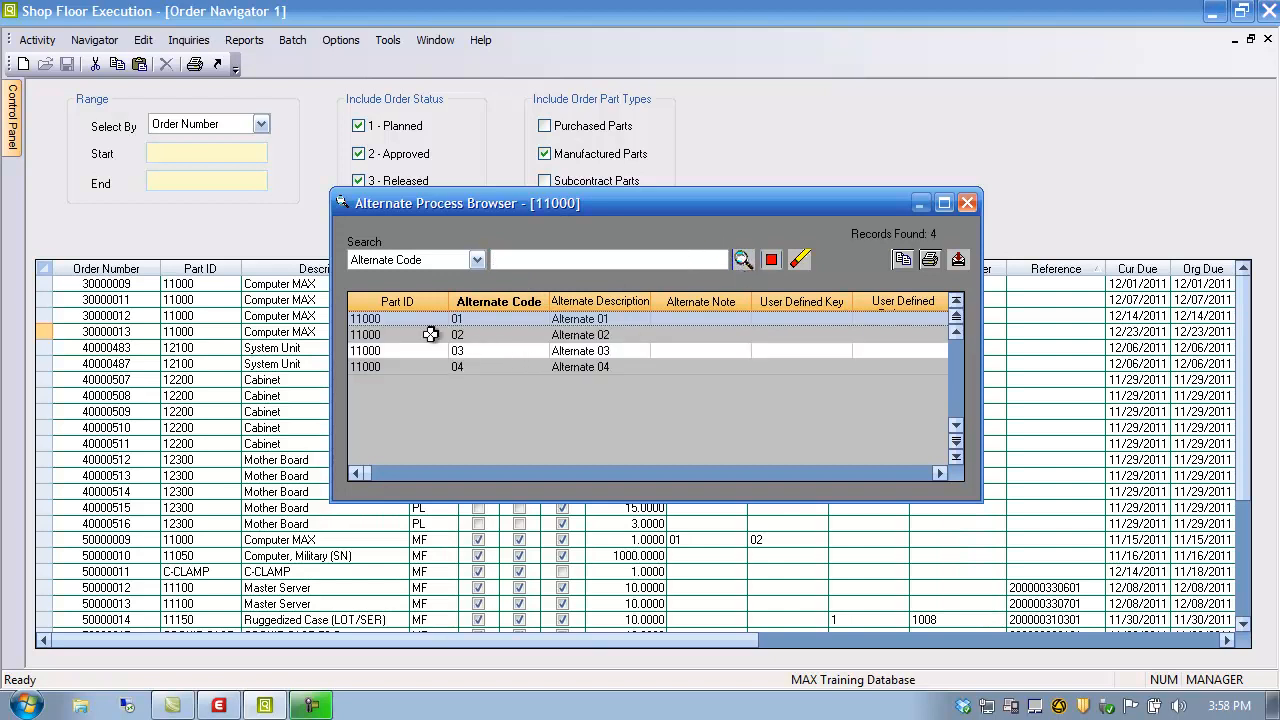
click(967, 203)
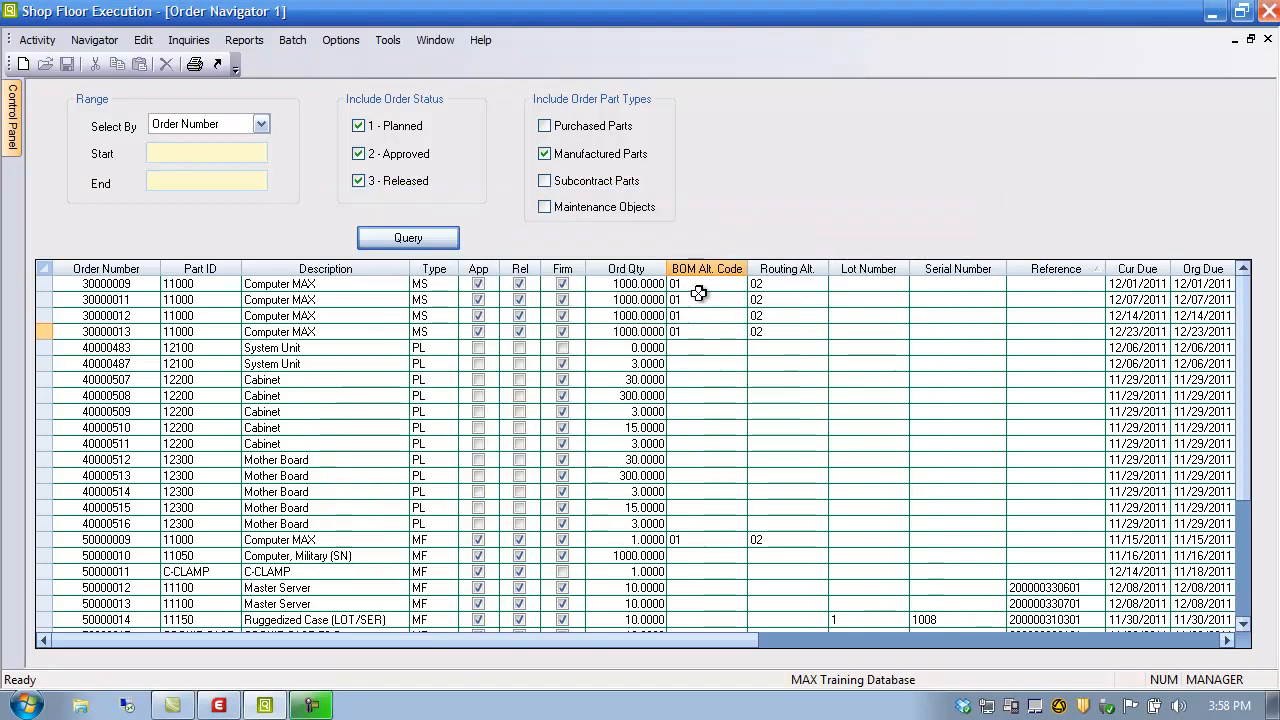
double_click(790, 330)
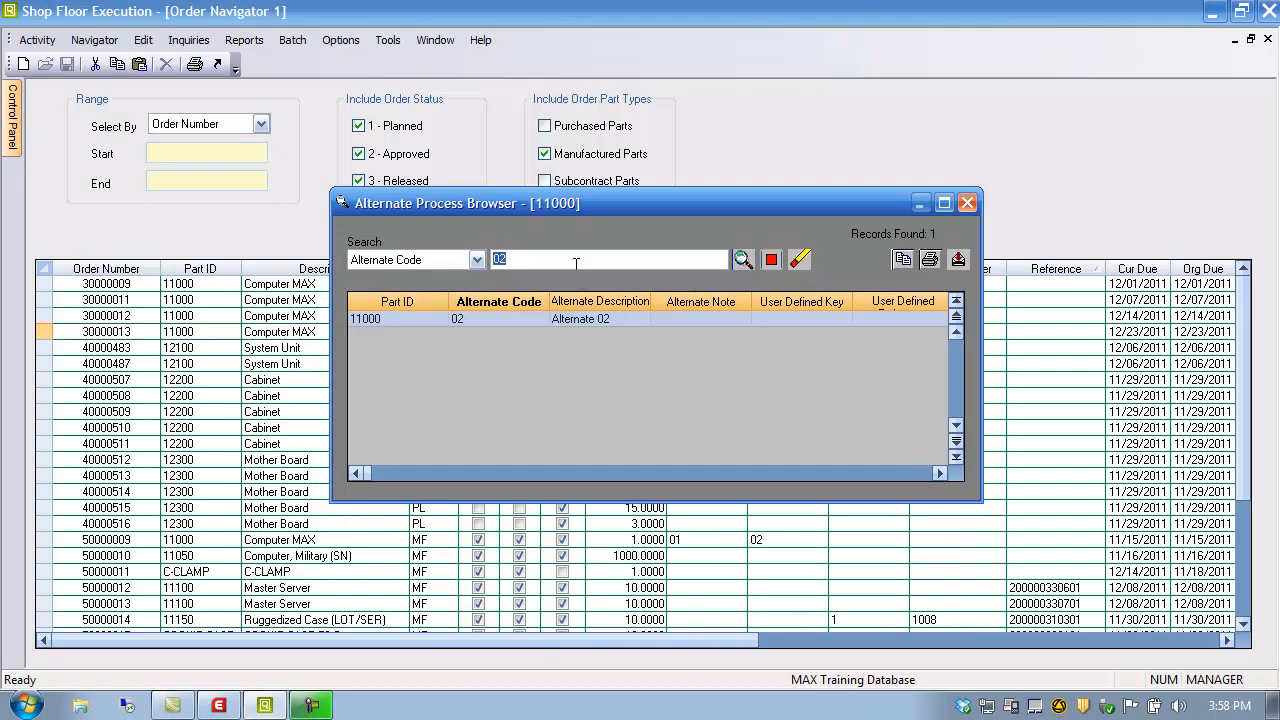
click(967, 203)
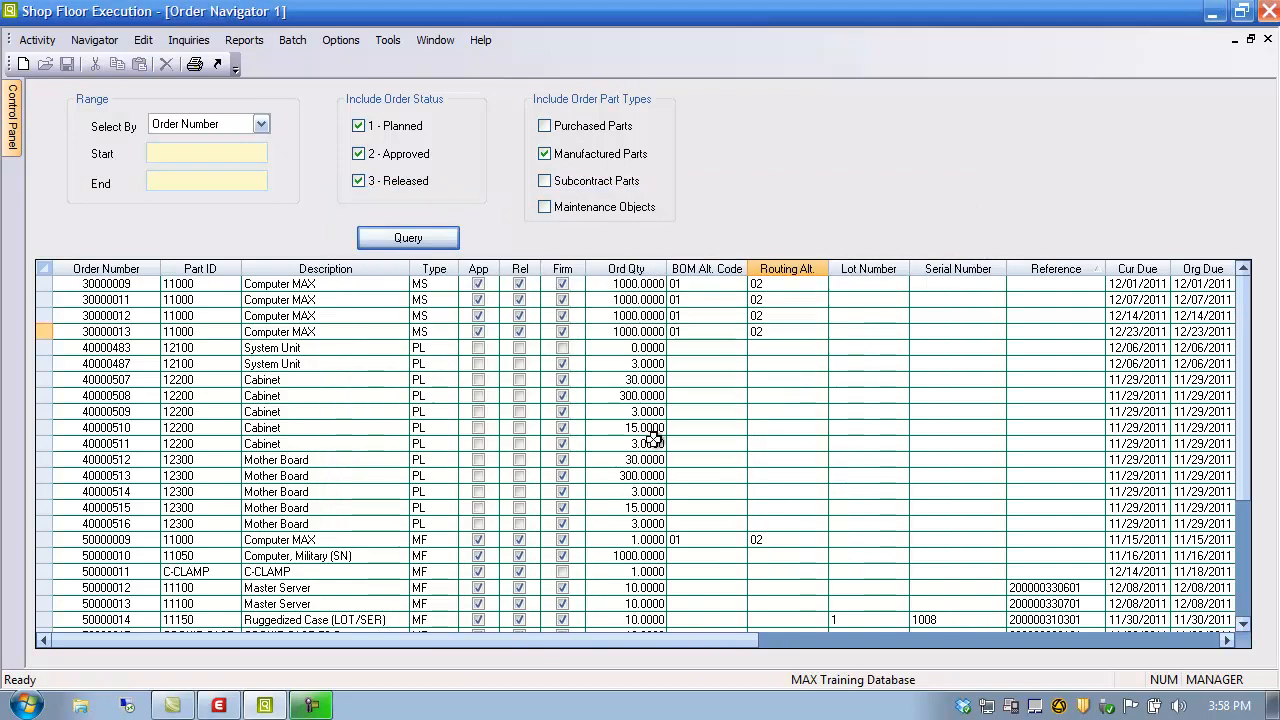
- Close the Order Navigator and open a maximized Shop Order window
click(1250, 39)
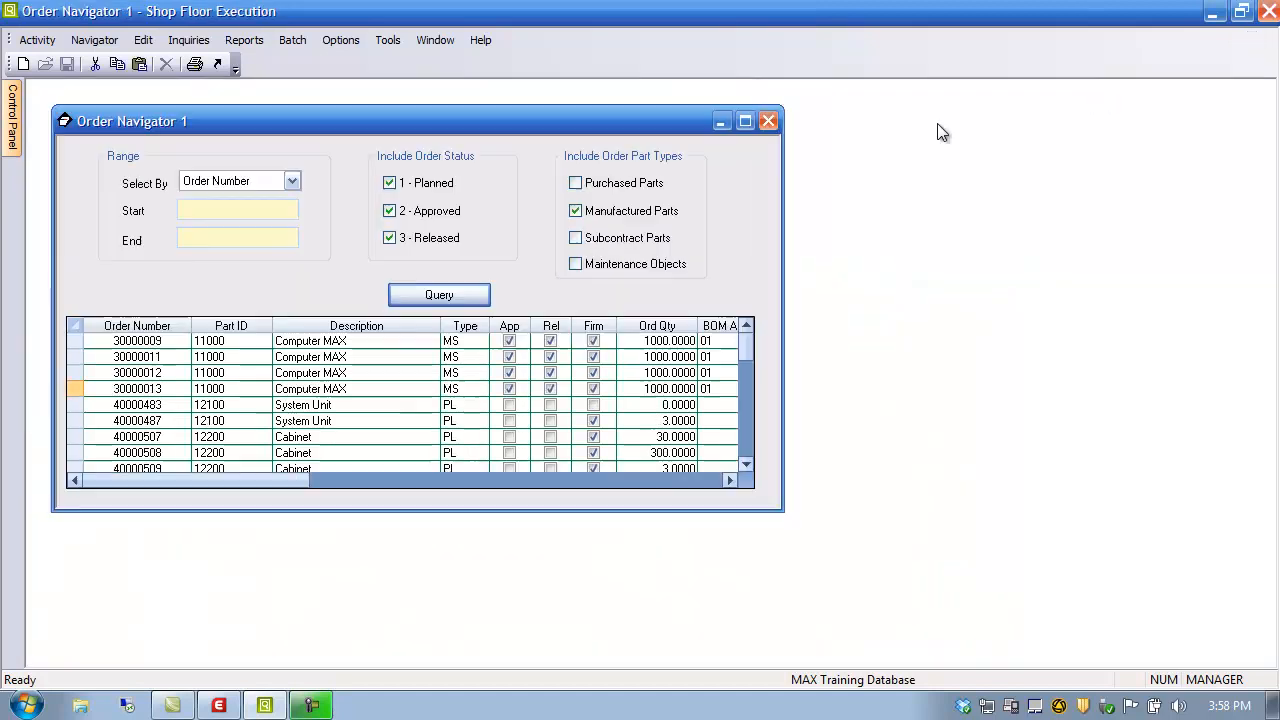
drag(521, 124, 626, 107)
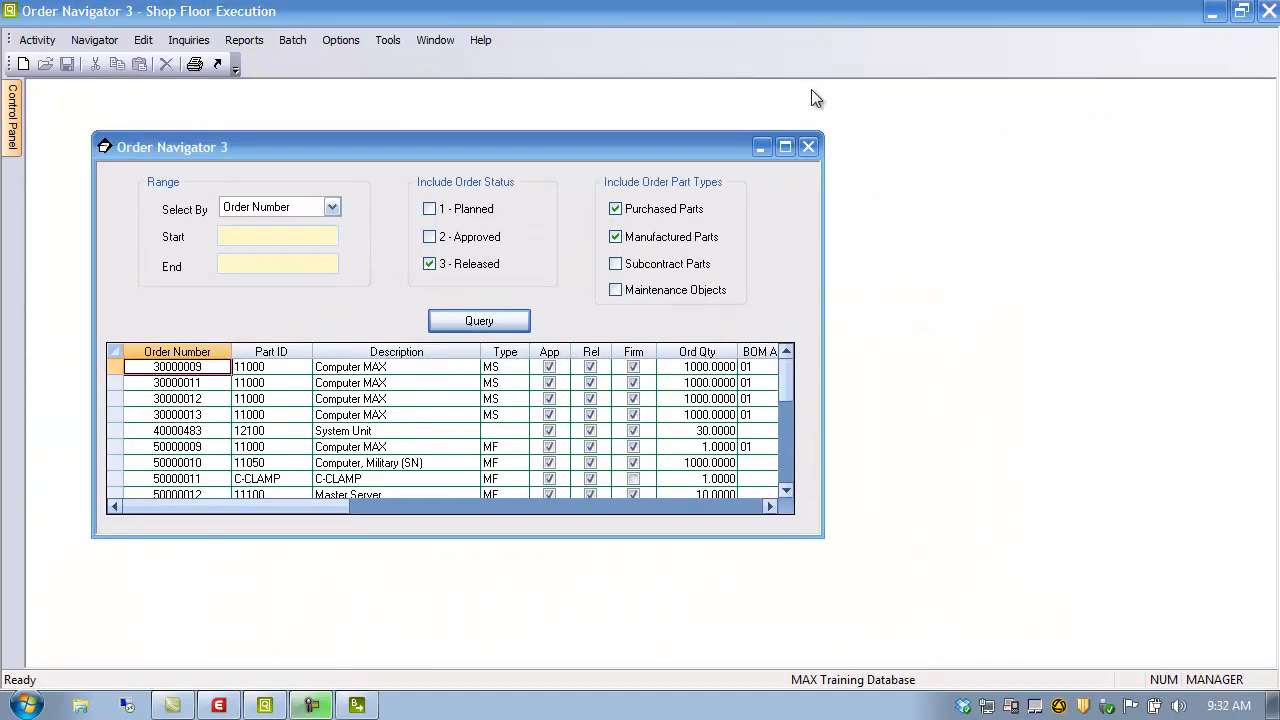
click(808, 146)
click(45, 42)
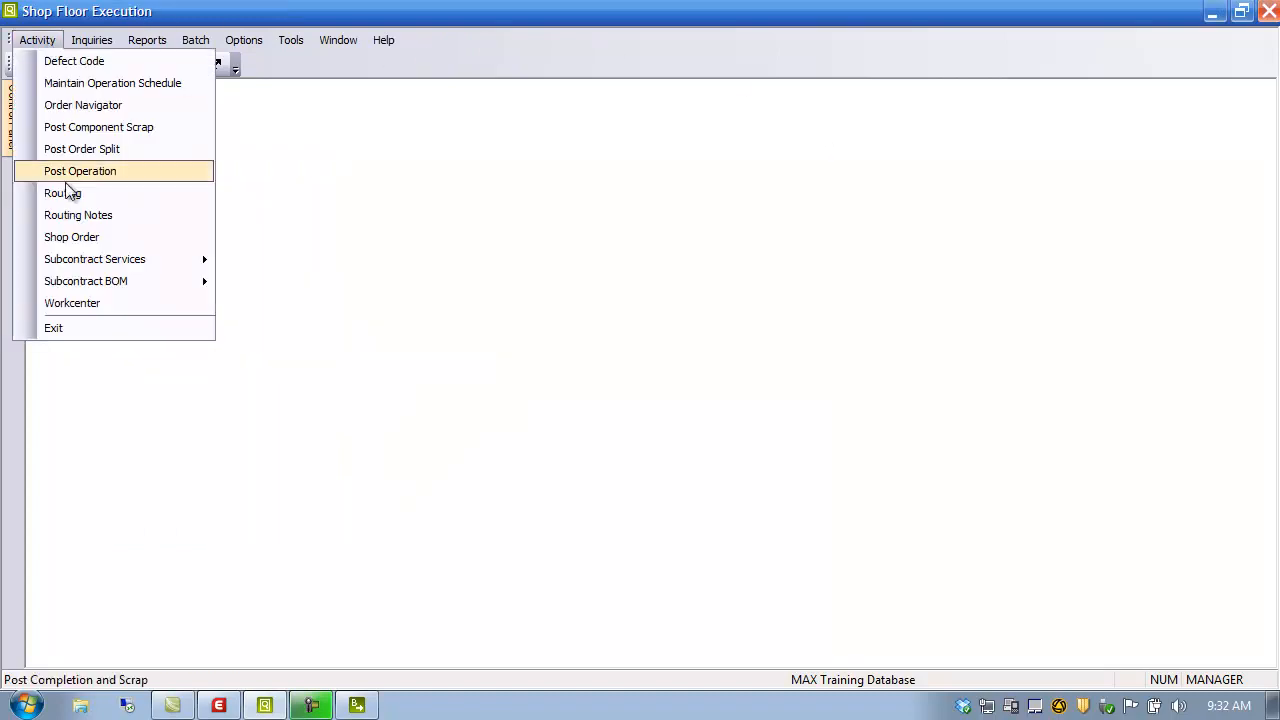
click(88, 238)
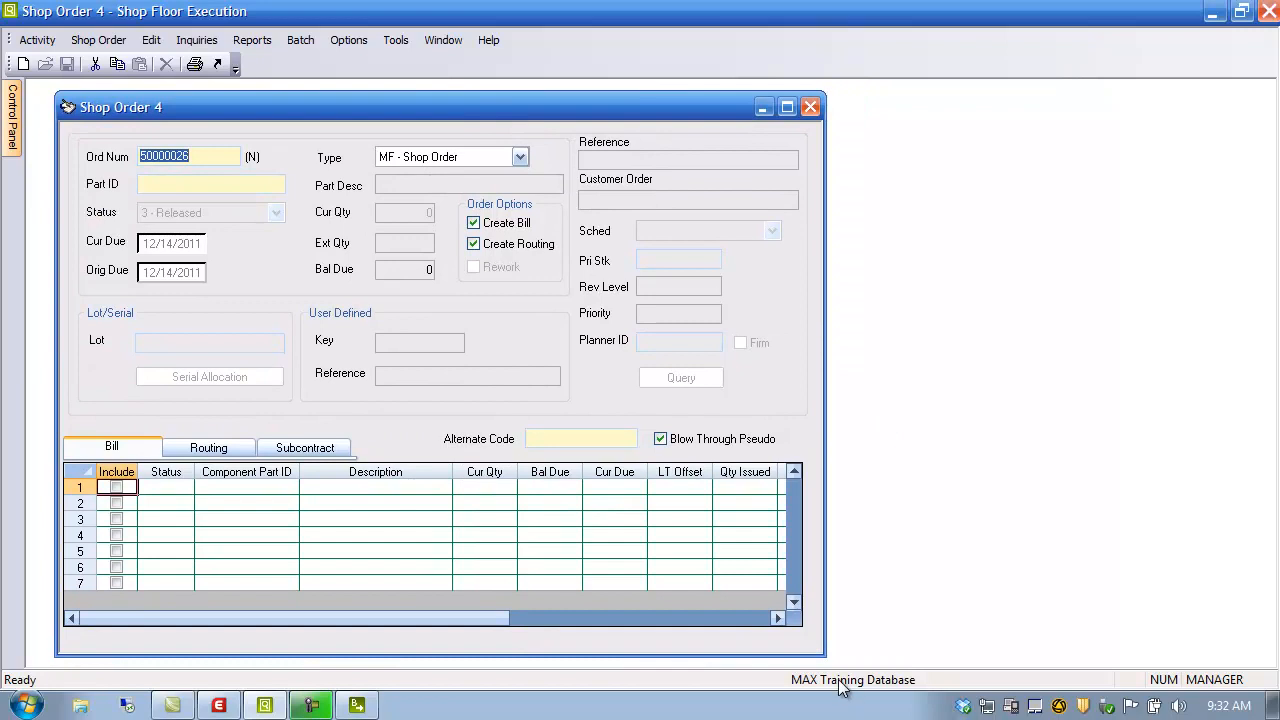
click(787, 107)
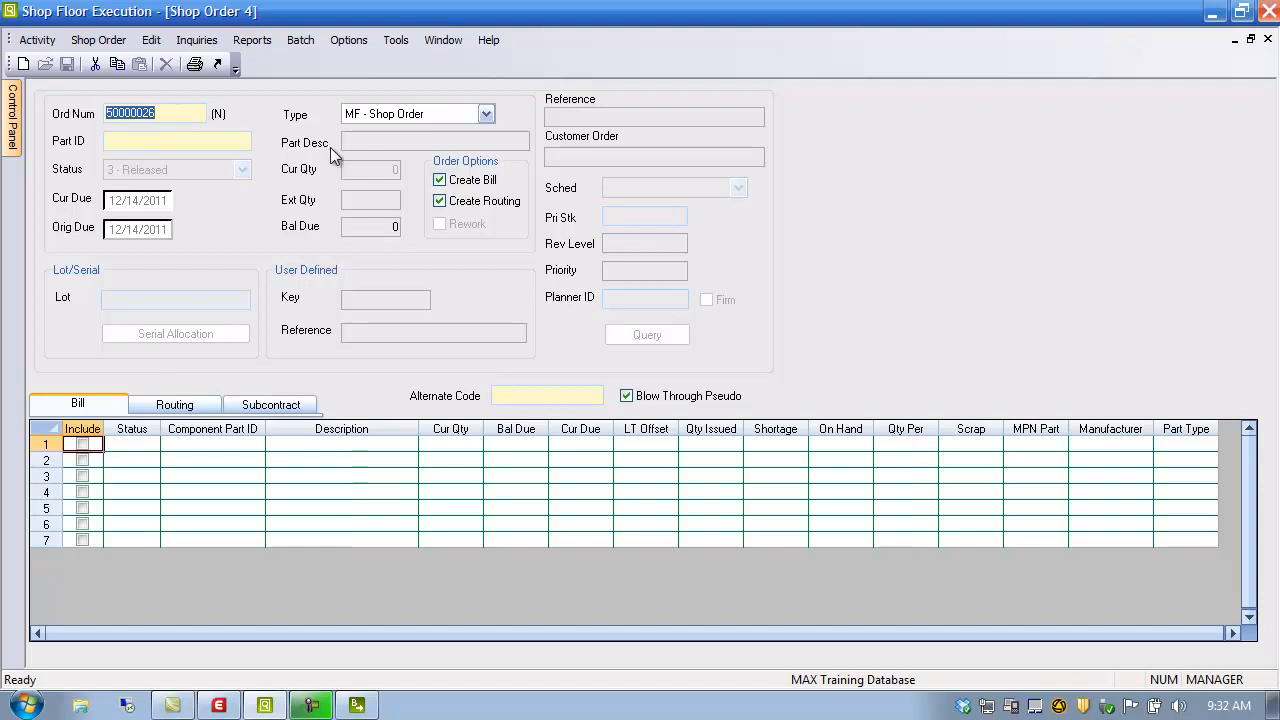
- Choose MF - Shop Order as the order type and enter part ID 11000
click(486, 114)
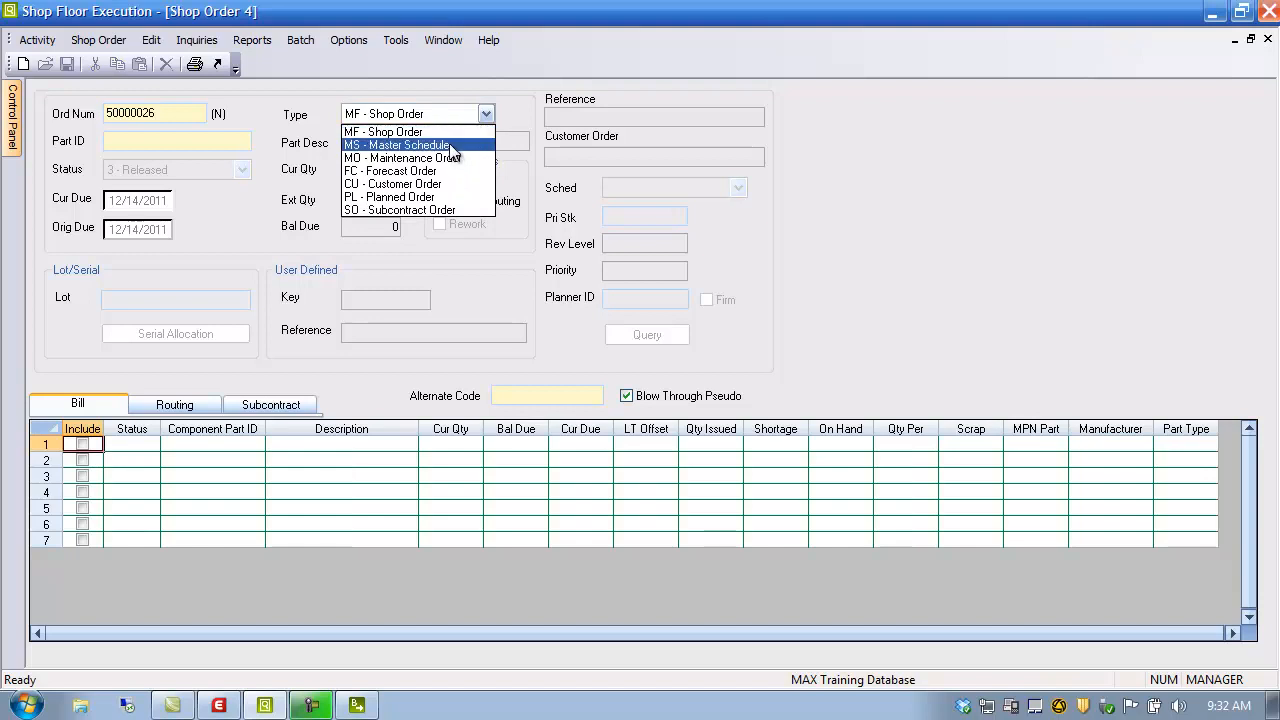
click(484, 130)
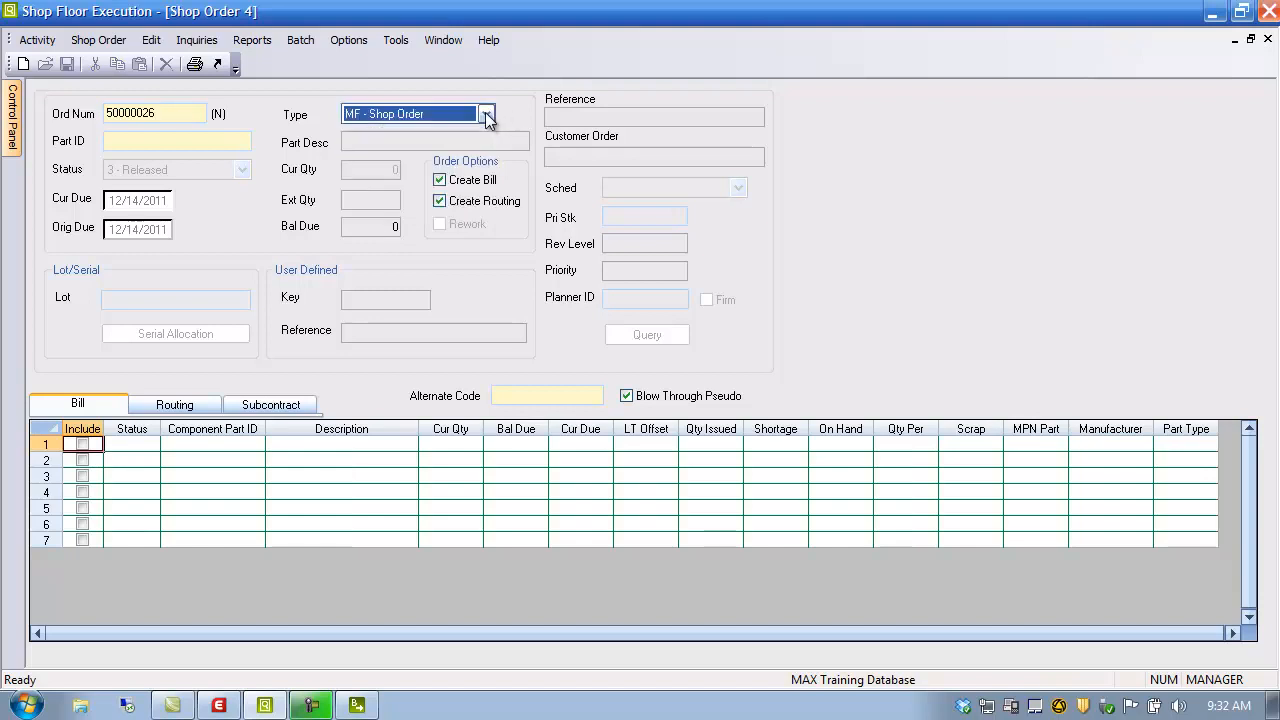
click(174, 142)
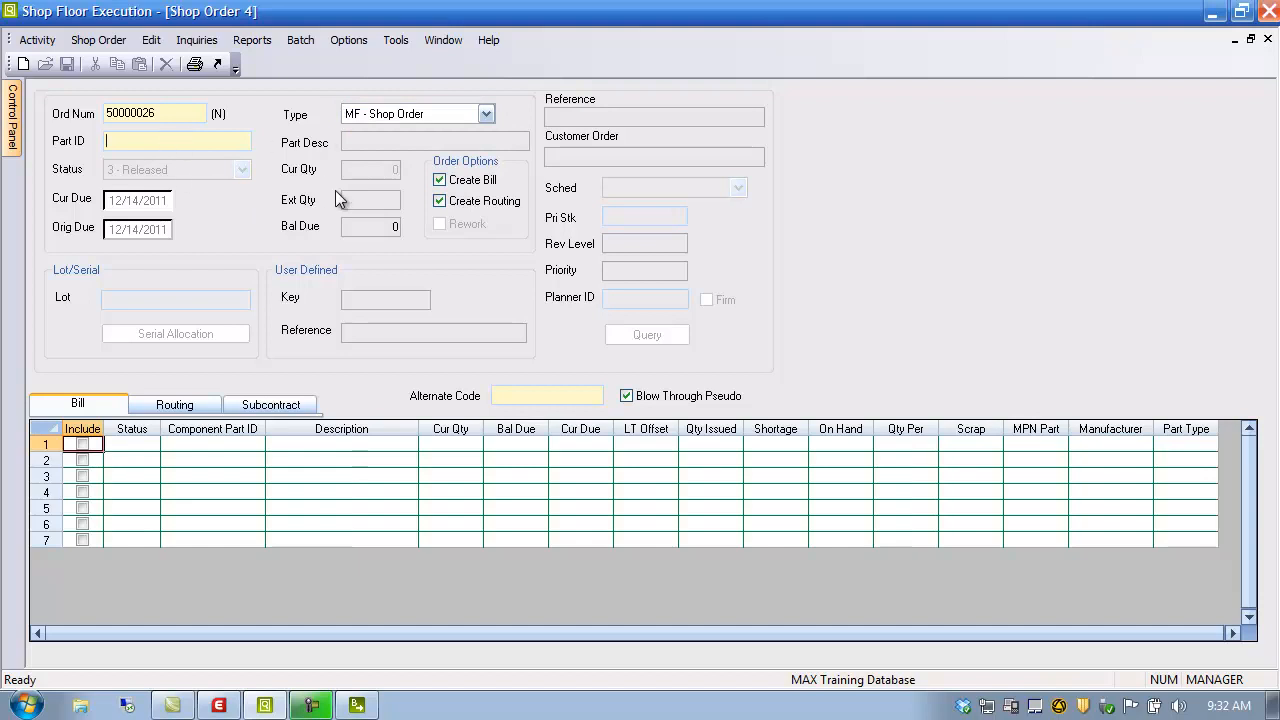
text(11000)
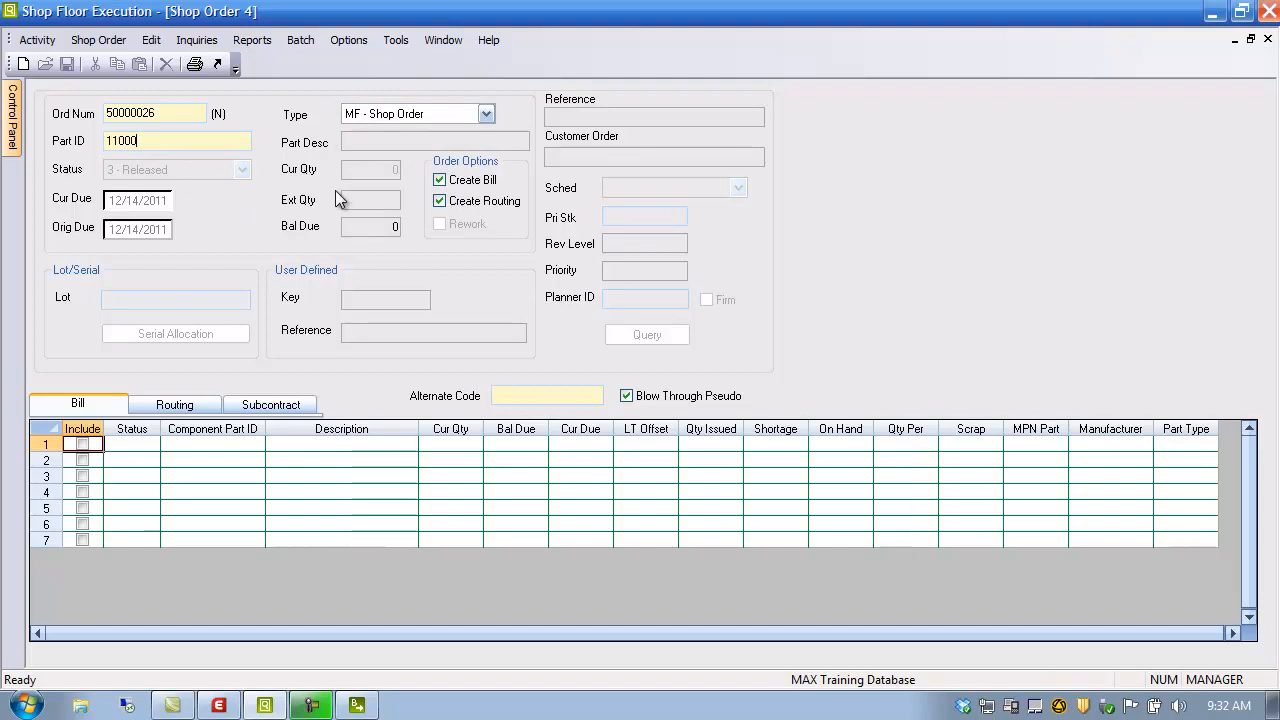
key(Tab)
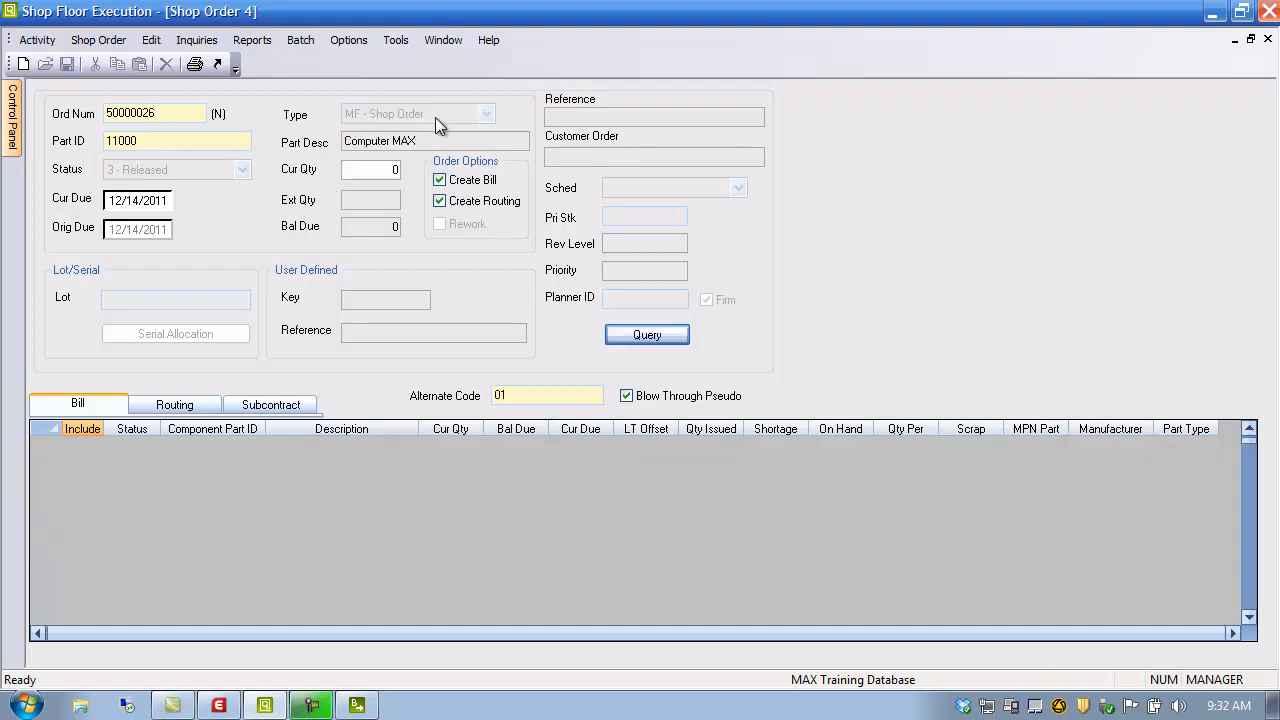
- Try entering a current quantity of 1000 for the new shop order and querying it
click(372, 171)
text(1000)
click(658, 337)
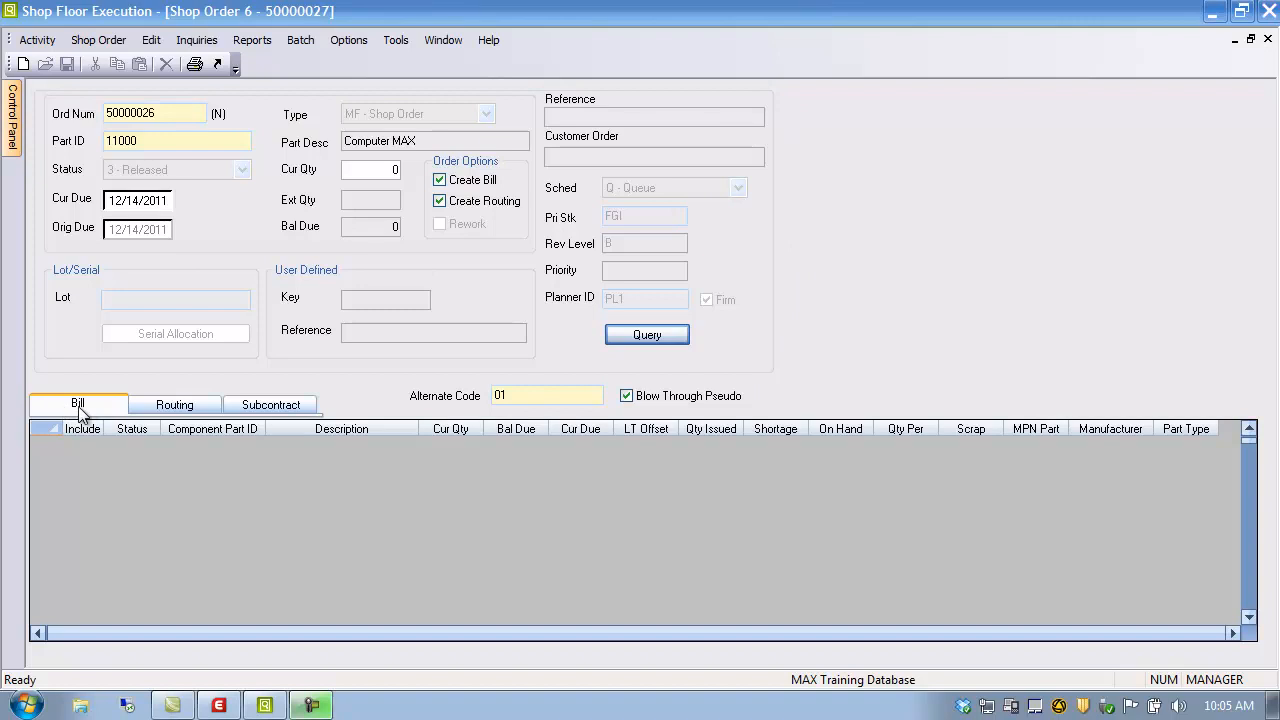
- Compare the alternate codes assigned to the new order's routing and bill
click(174, 405)
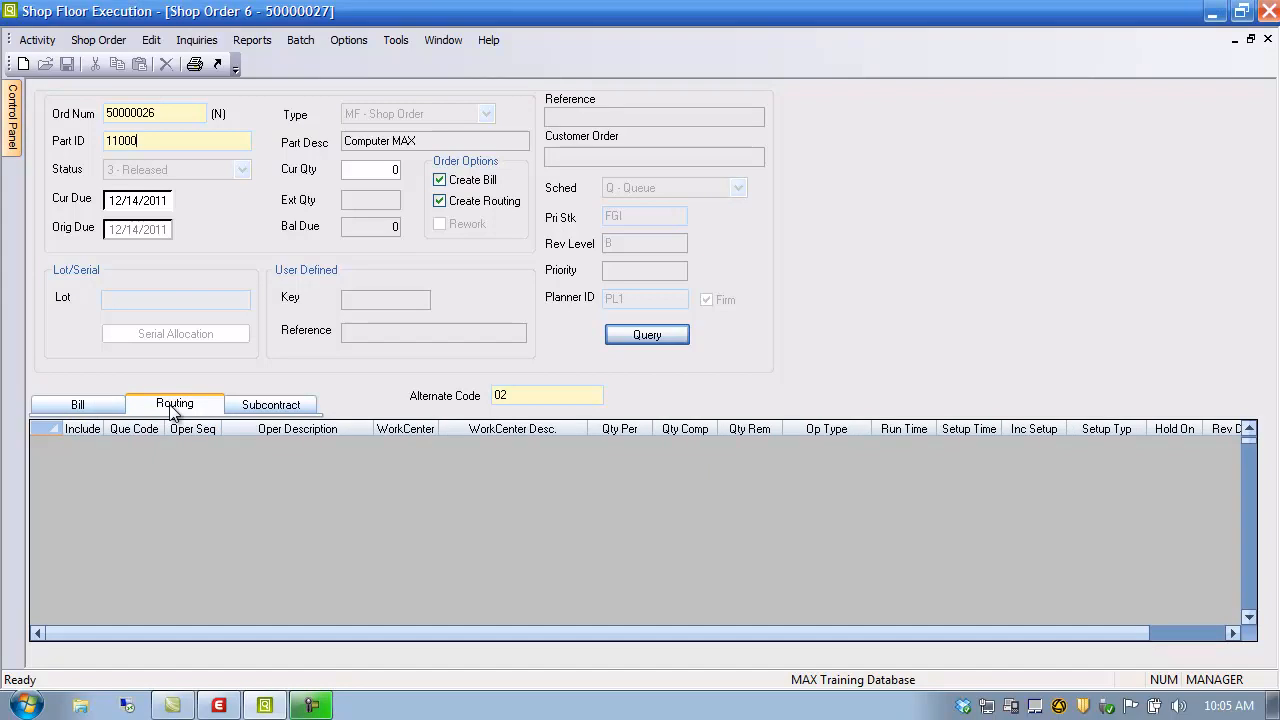
click(108, 406)
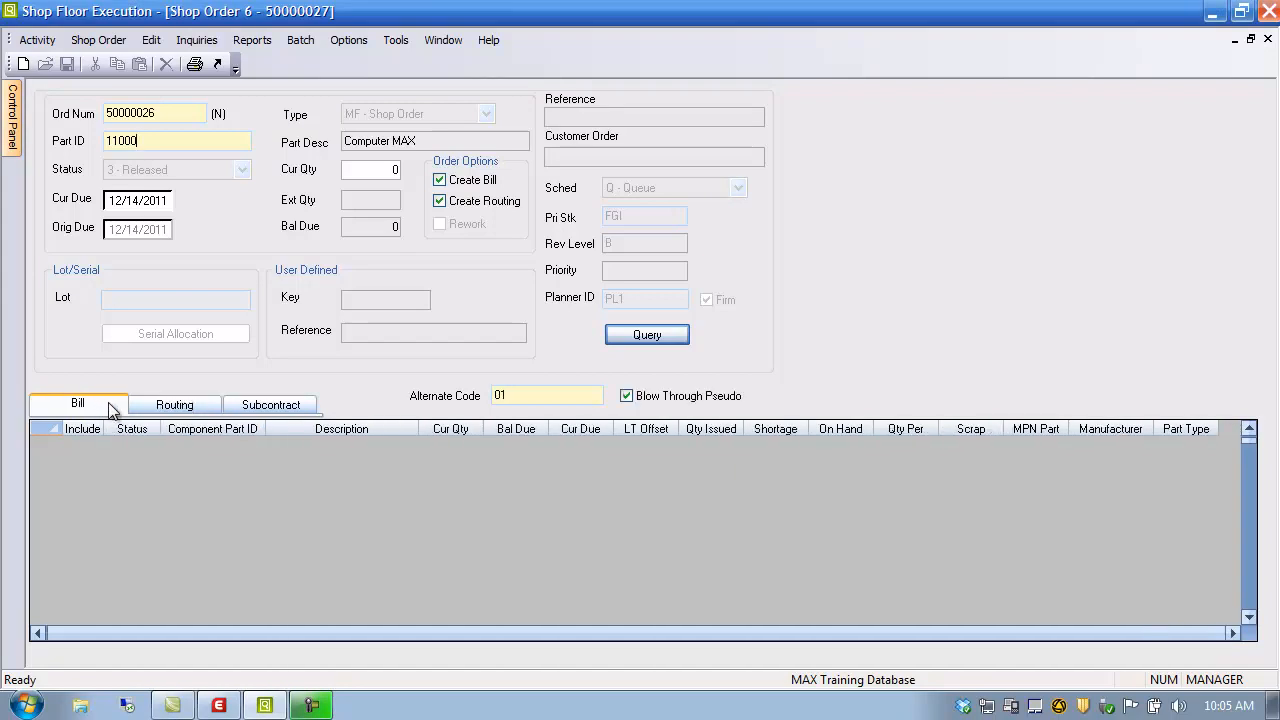
- Go through the past-due date and decimal places settings in the Shop Order Preferences and confirm the dialog
click(351, 37)
click(372, 86)
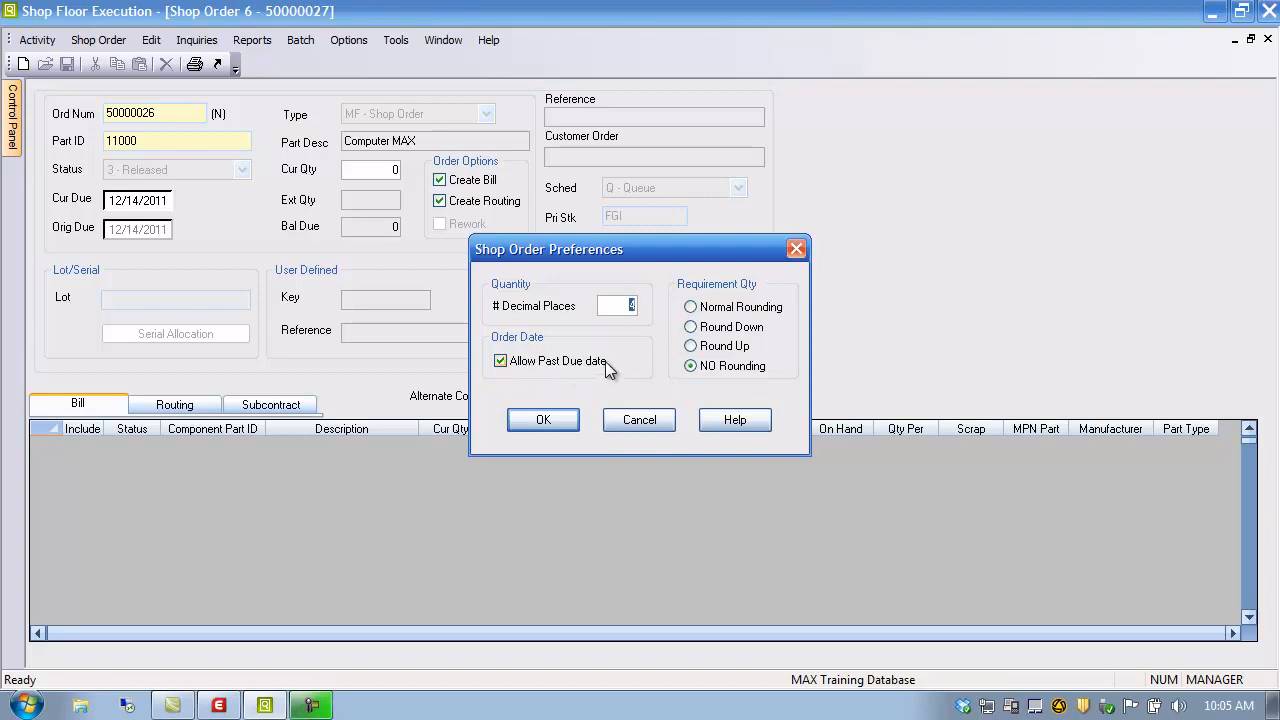
click(503, 362)
double_click(620, 305)
click(563, 421)
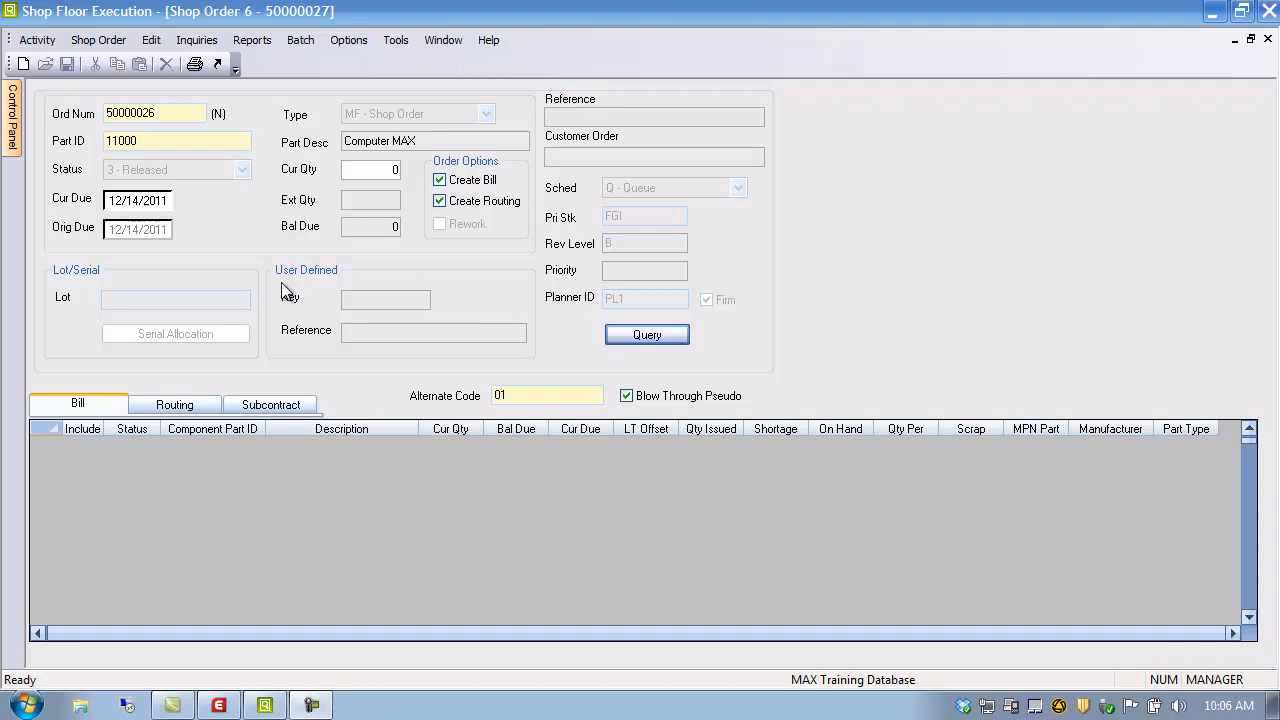
- View the documents associated with part ID 11000 and close the Document Link Browser
right_click(157, 113)
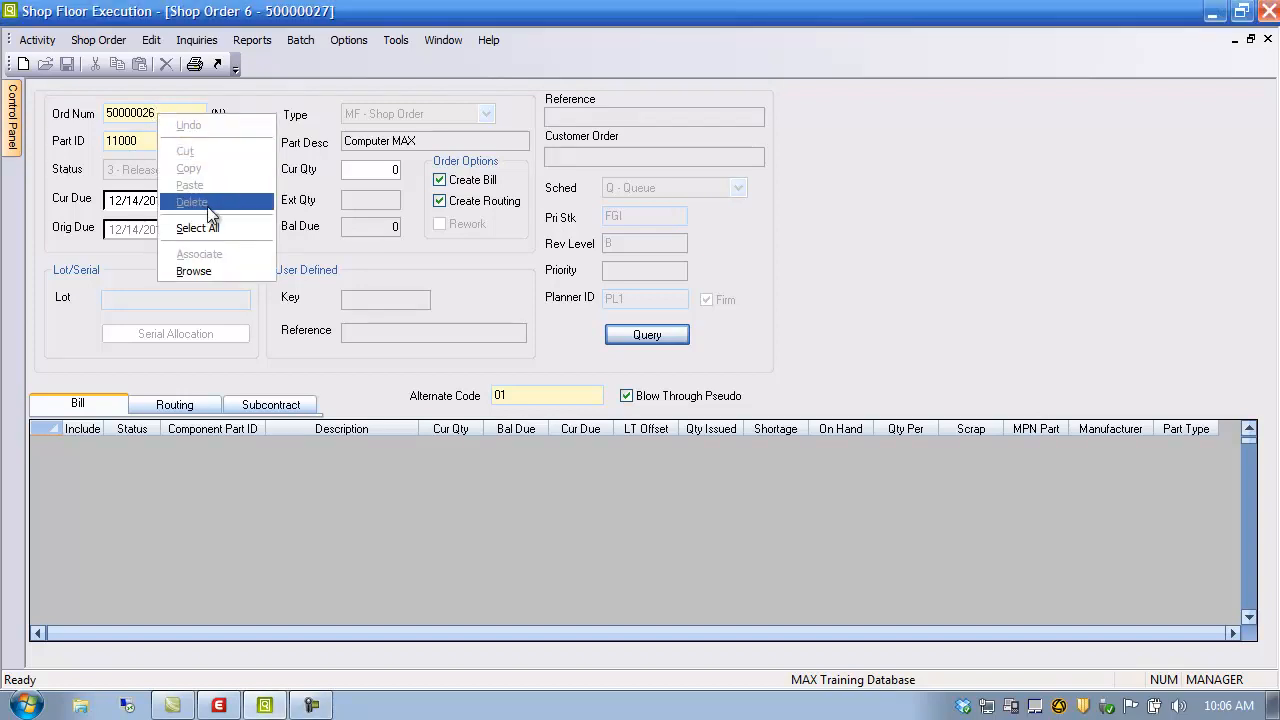
click(143, 140)
right_click(143, 140)
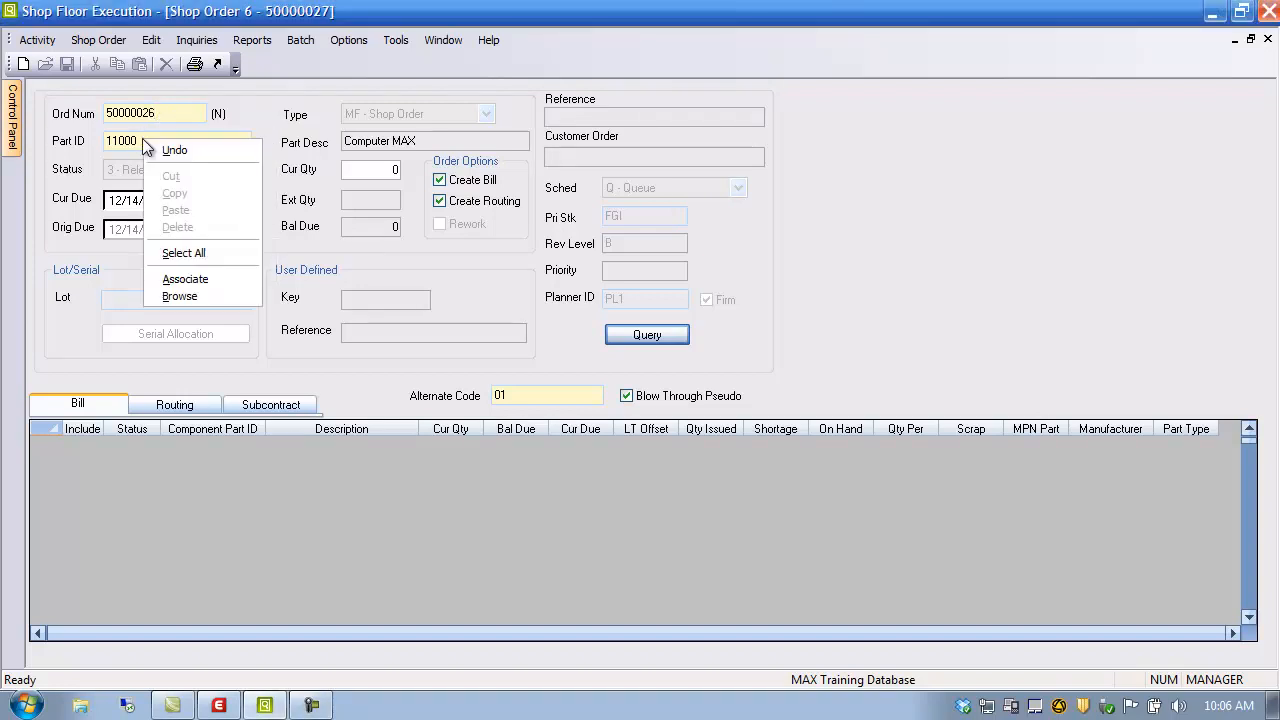
click(208, 286)
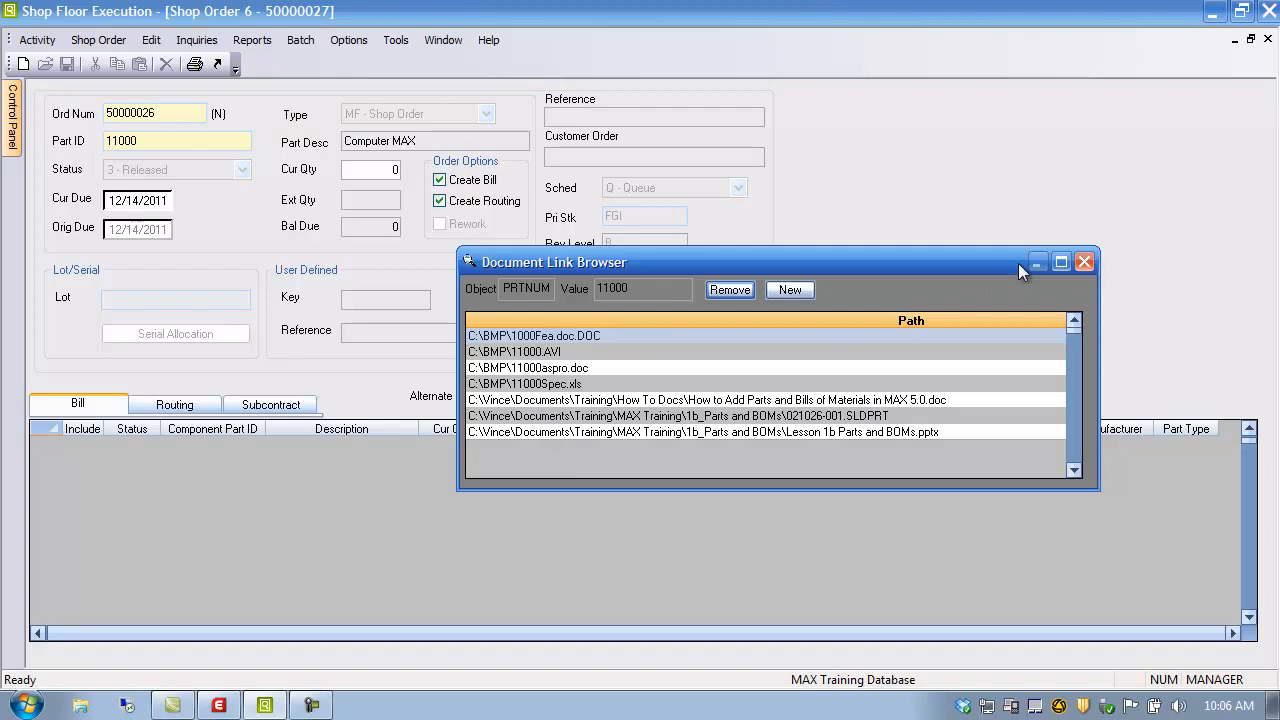
click(1086, 262)
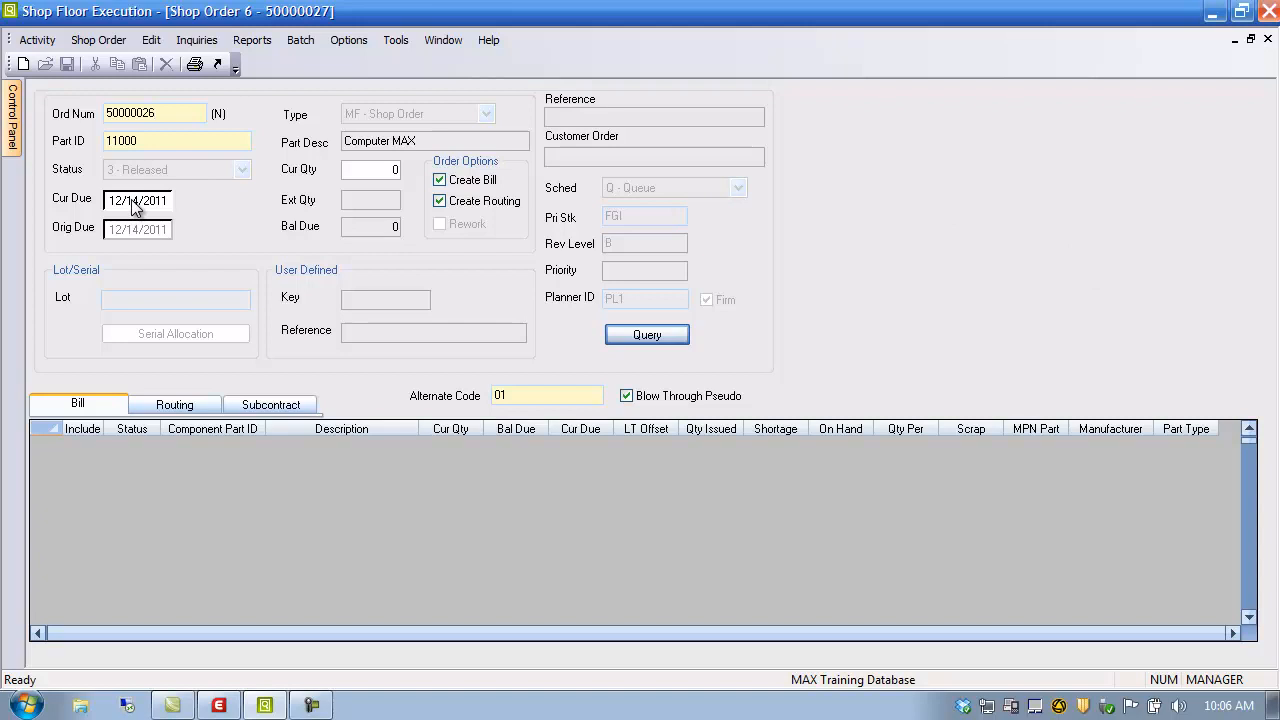
- Set the shop order's current quantity to 1000 and query its bill of components
click(389, 170)
text(1000)
click(378, 221)
click(563, 158)
click(658, 334)
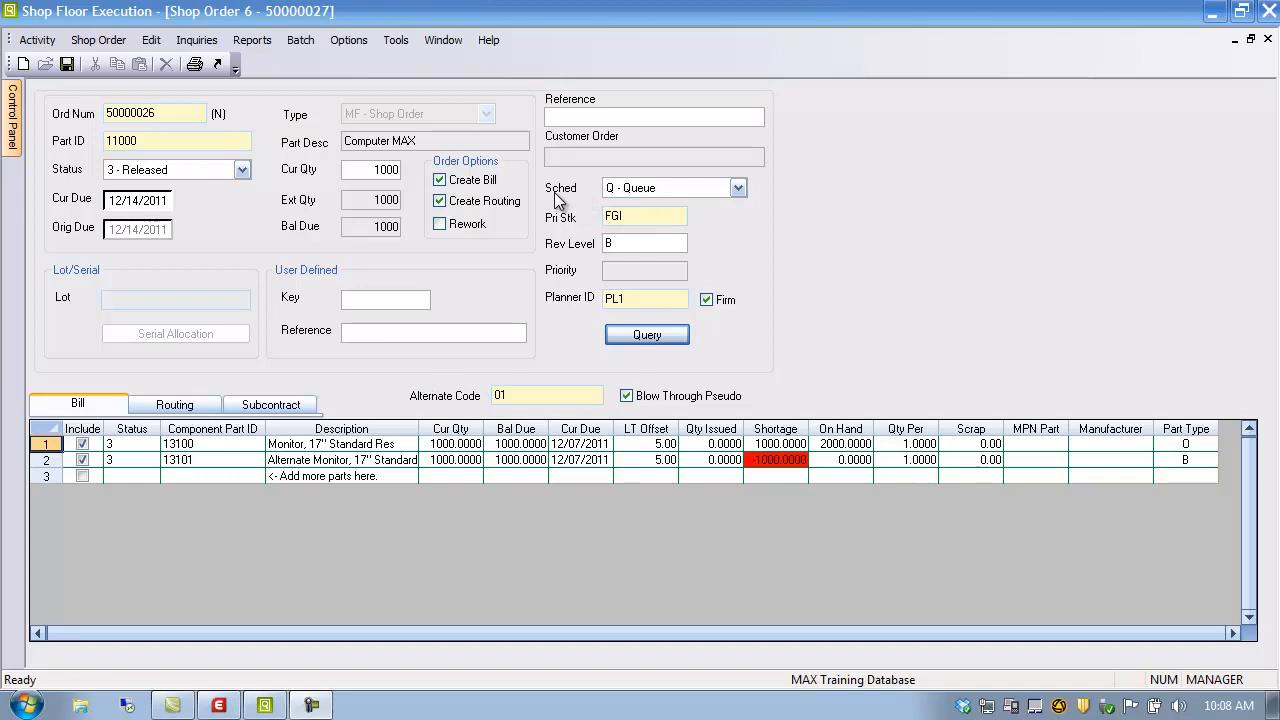
- Switch the order's scheduling method to R - Routing and back to Q - Queue
click(737, 188)
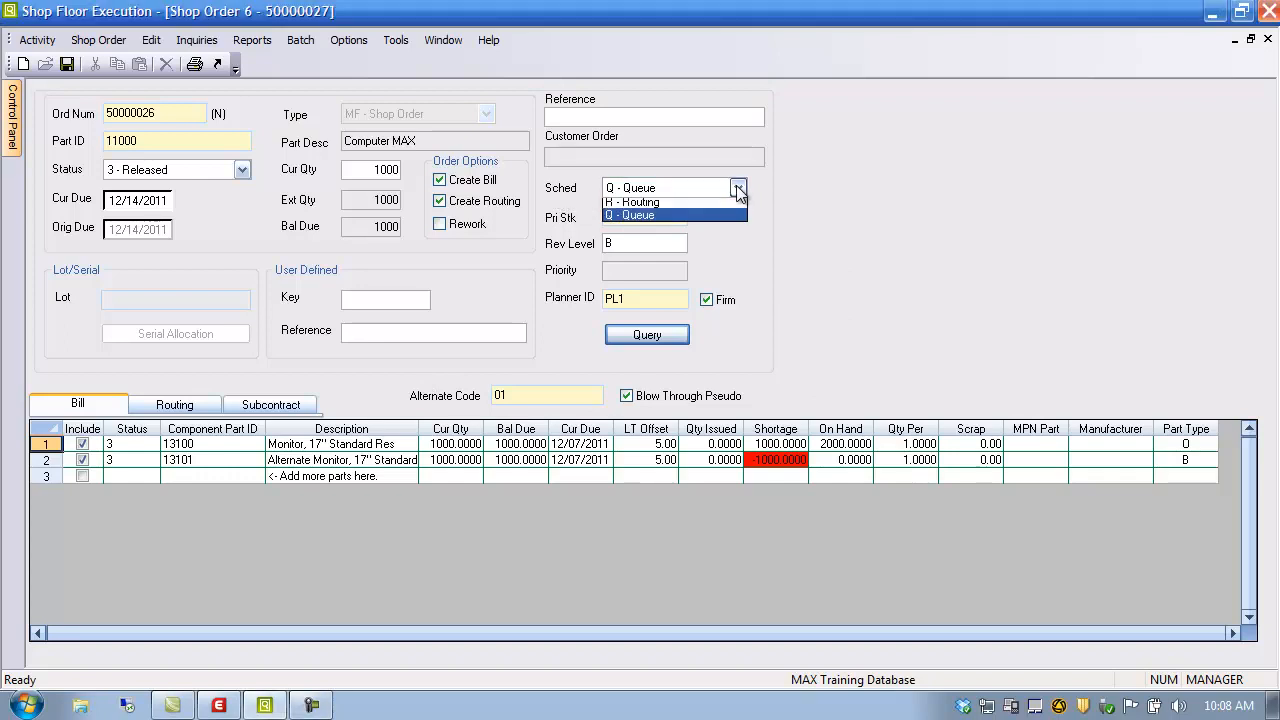
click(659, 204)
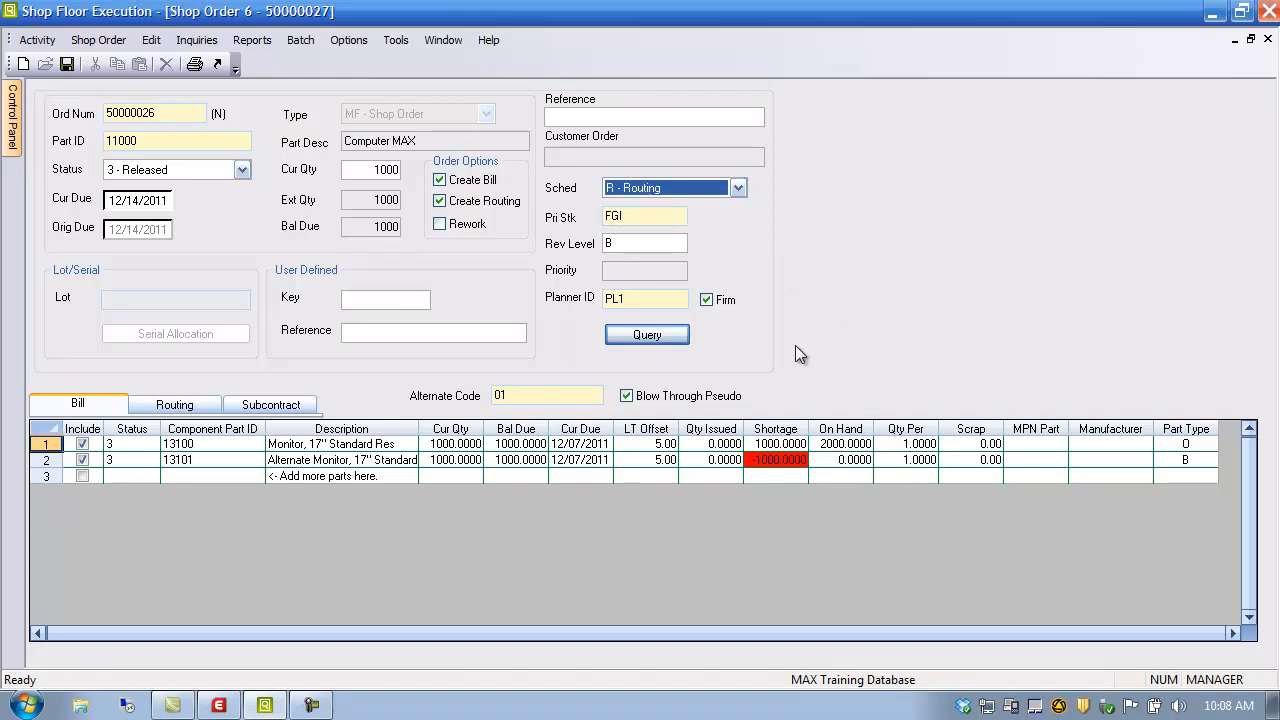
click(737, 188)
click(658, 217)
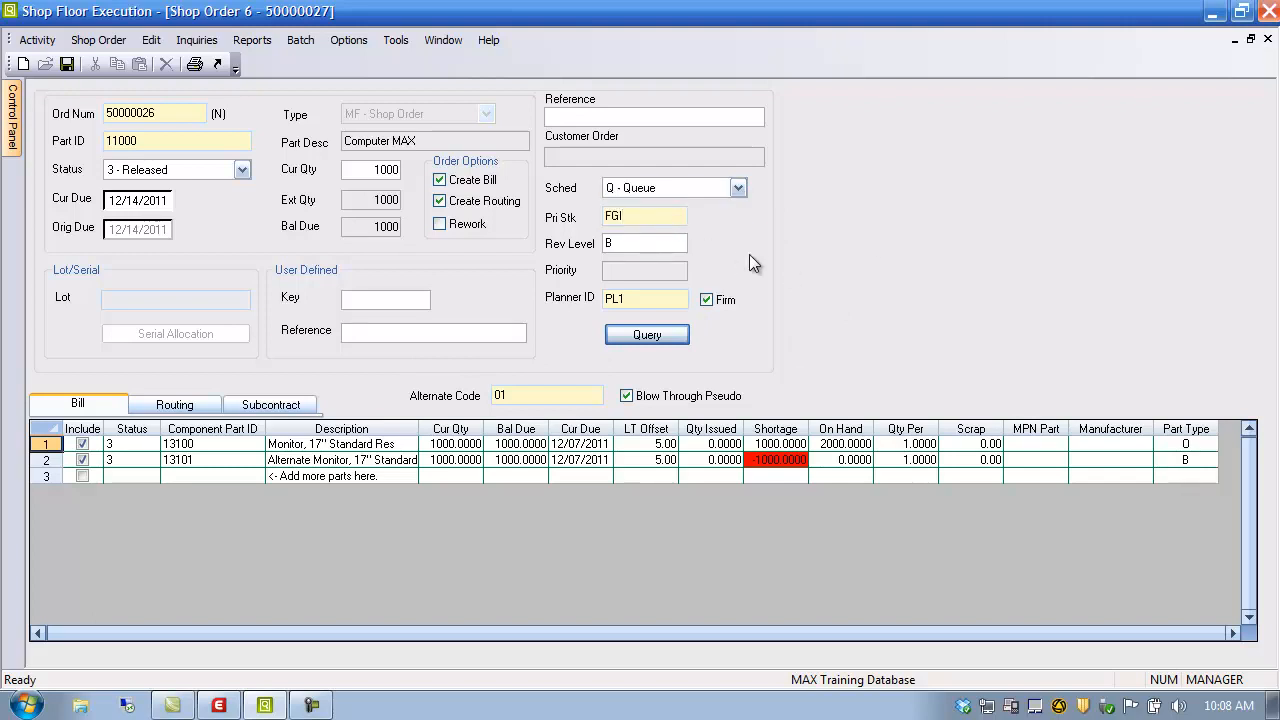
click(641, 297)
click(370, 301)
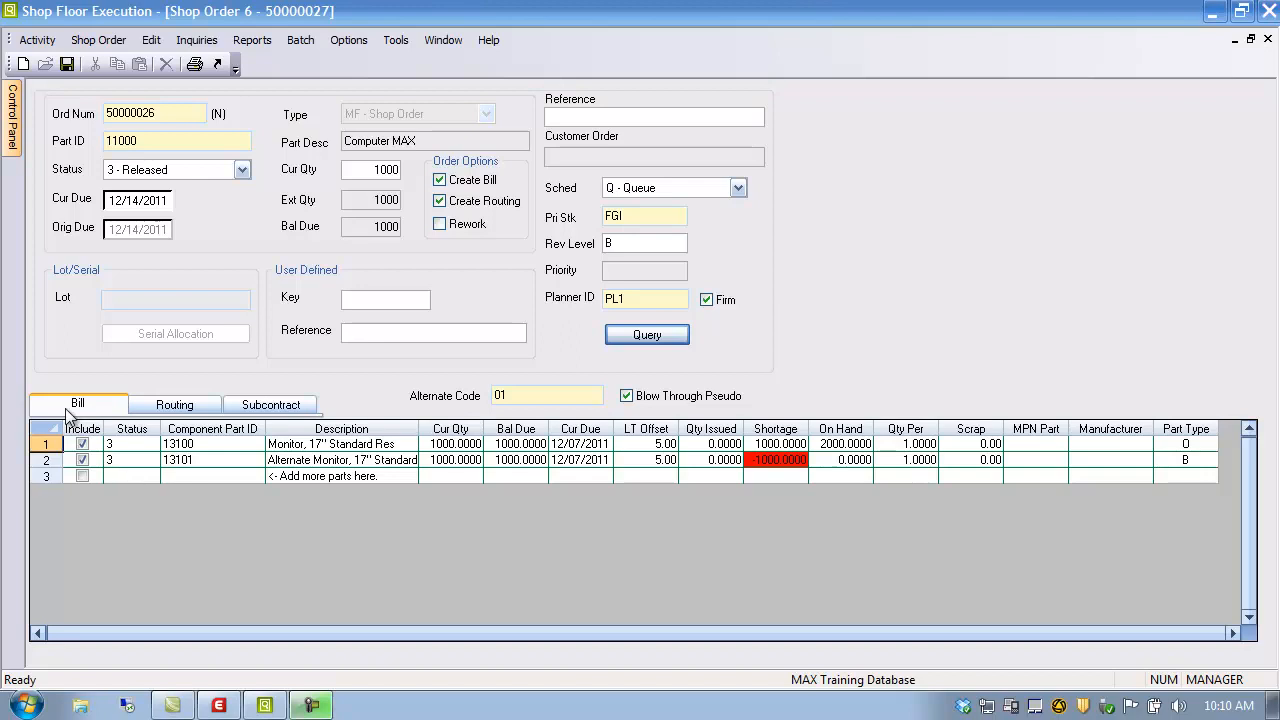
- Look at the order's routing, return to the bill, and list all alternate processes for part 11000 without choosing one
click(162, 406)
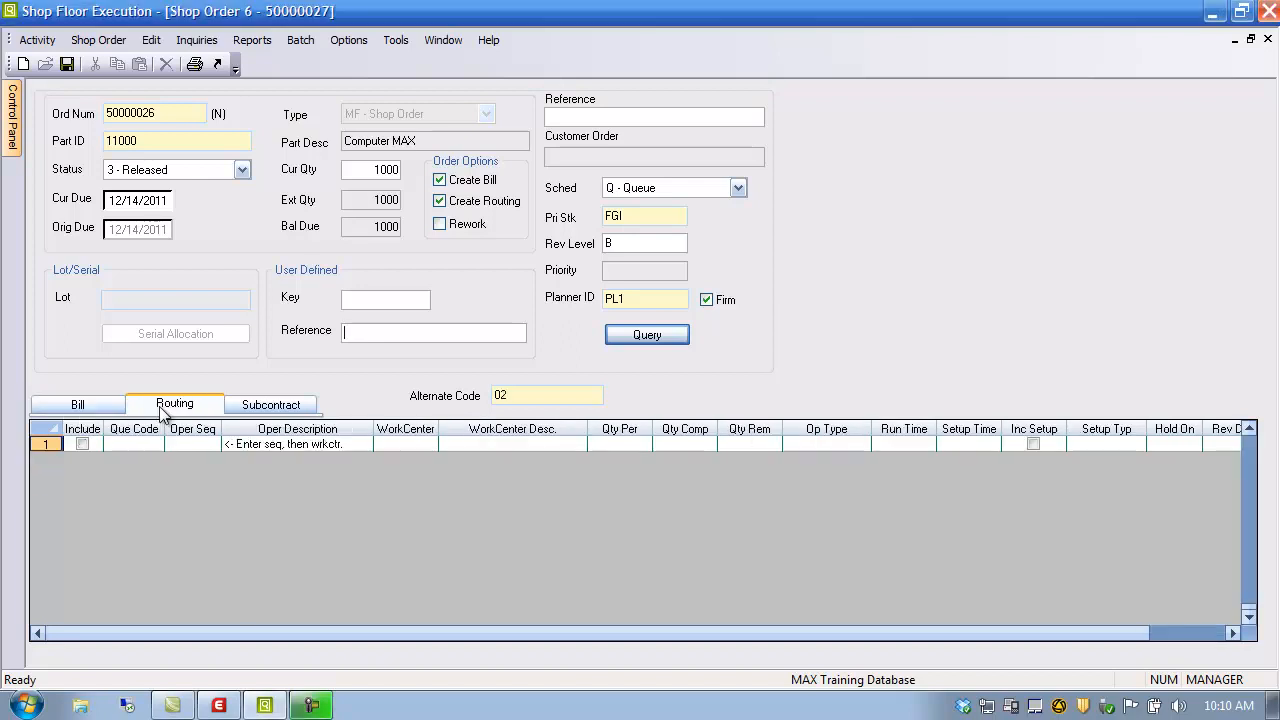
click(78, 404)
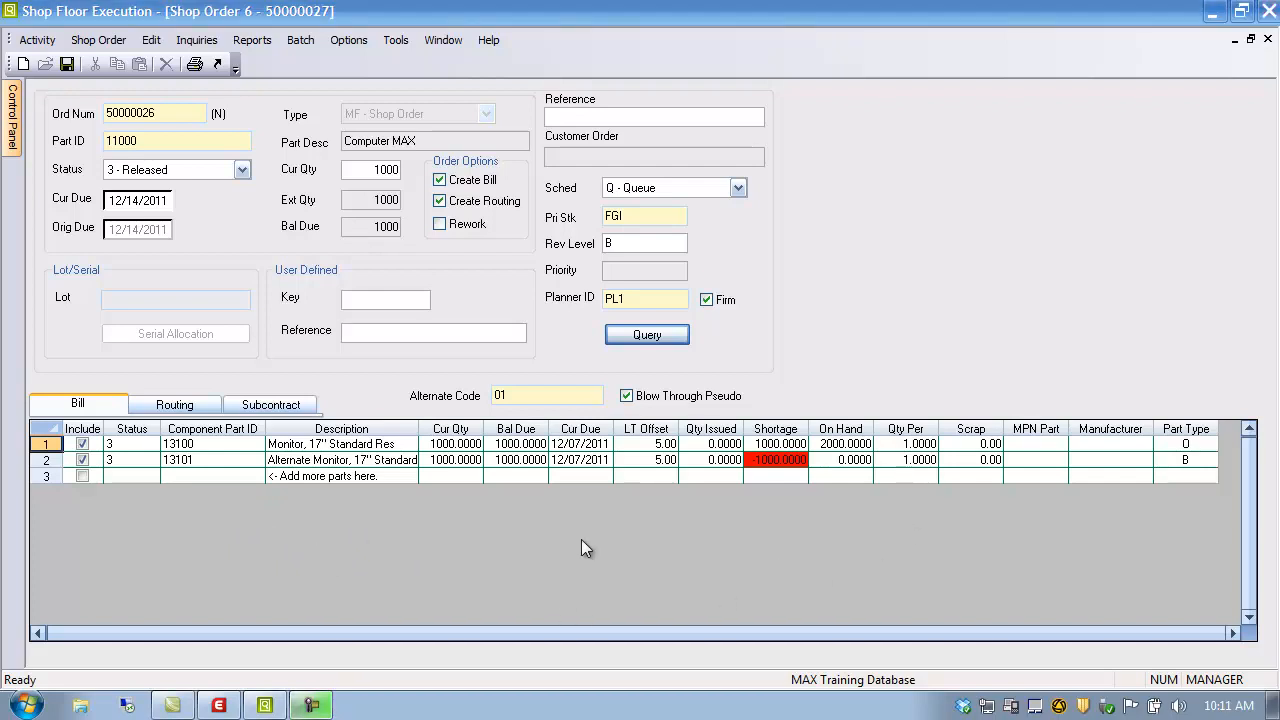
double_click(509, 395)
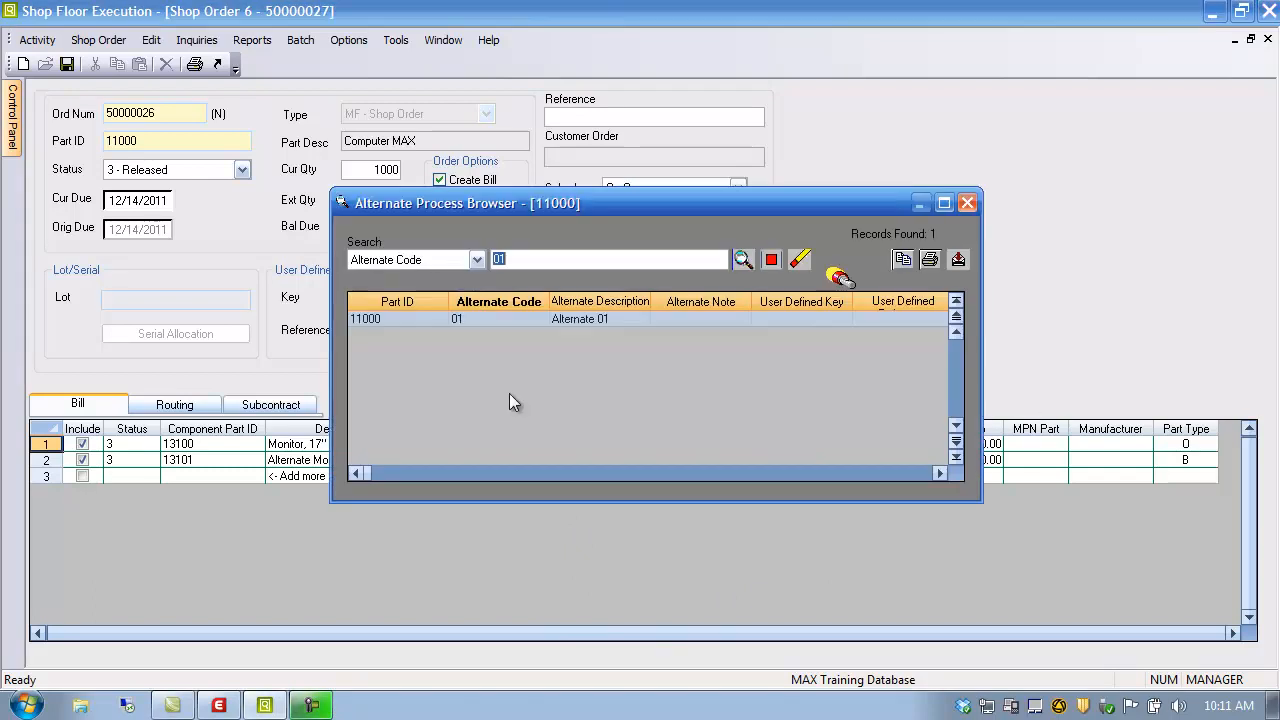
key(BackSpace)
click(741, 262)
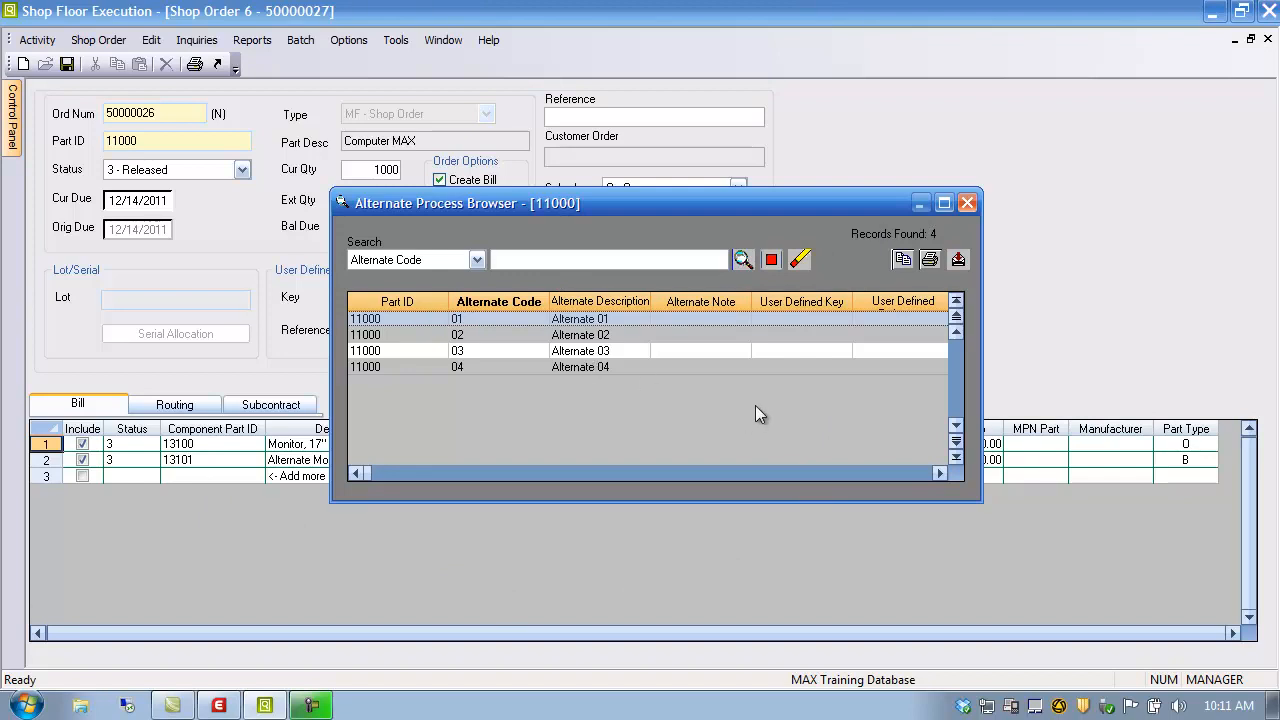
click(967, 203)
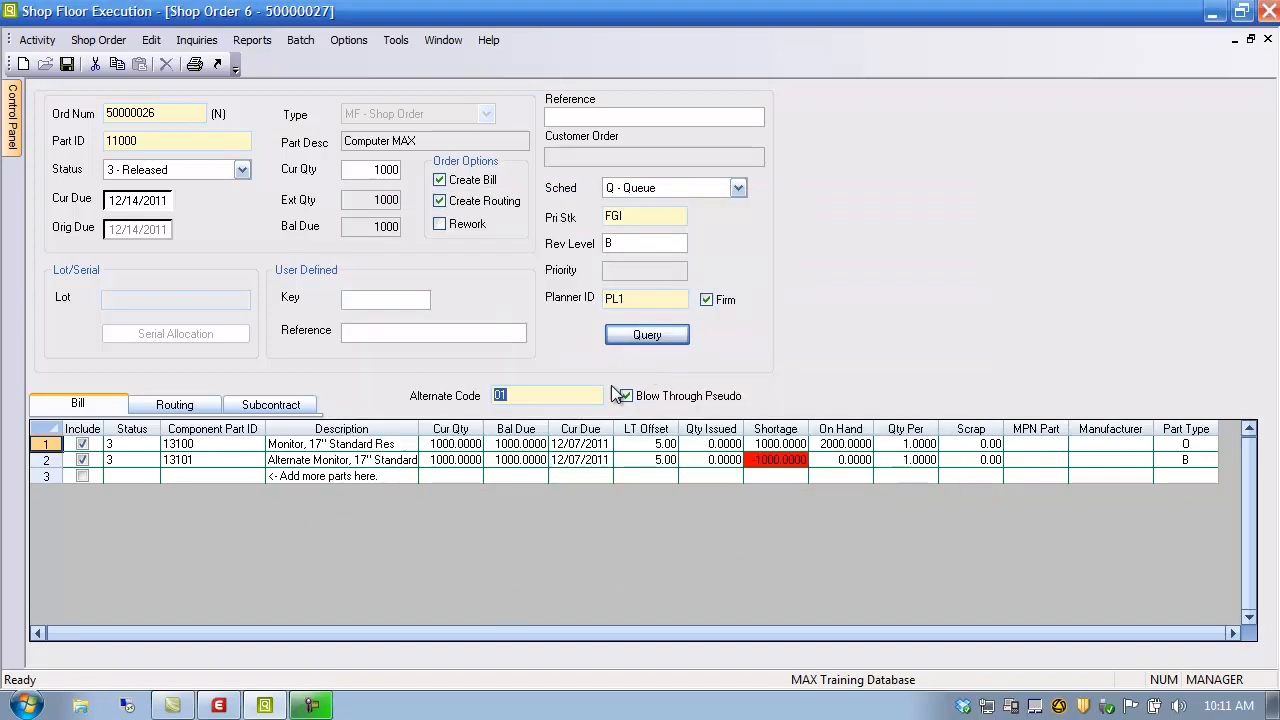
- Clear the alternate code on both the bill and the routing, and query the standard components and operations for each
key(Delete)
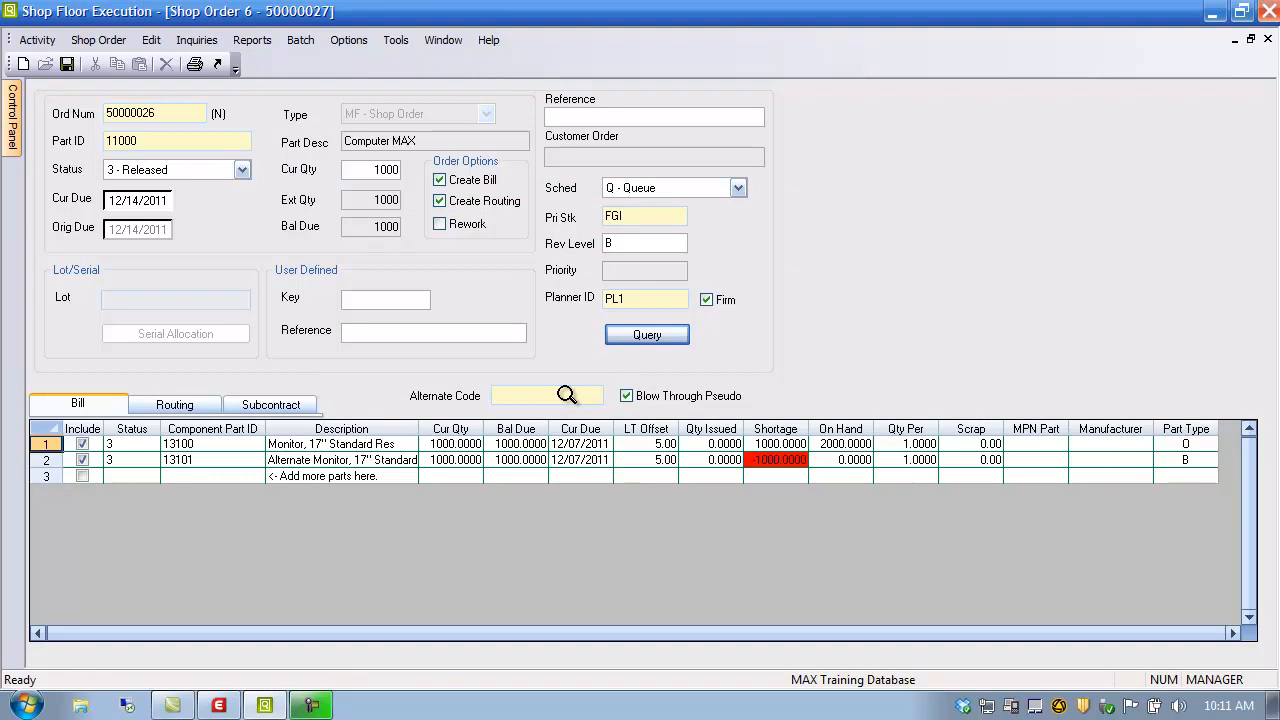
click(647, 335)
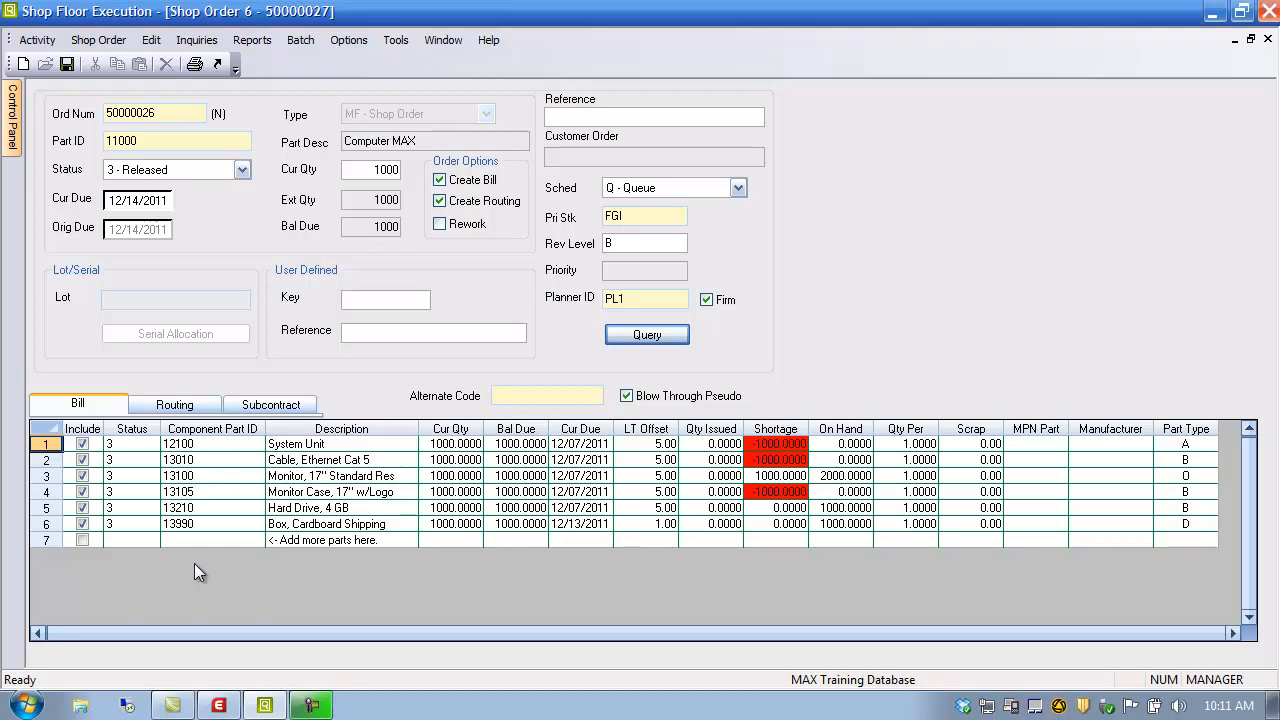
click(163, 410)
double_click(503, 395)
key(Delete)
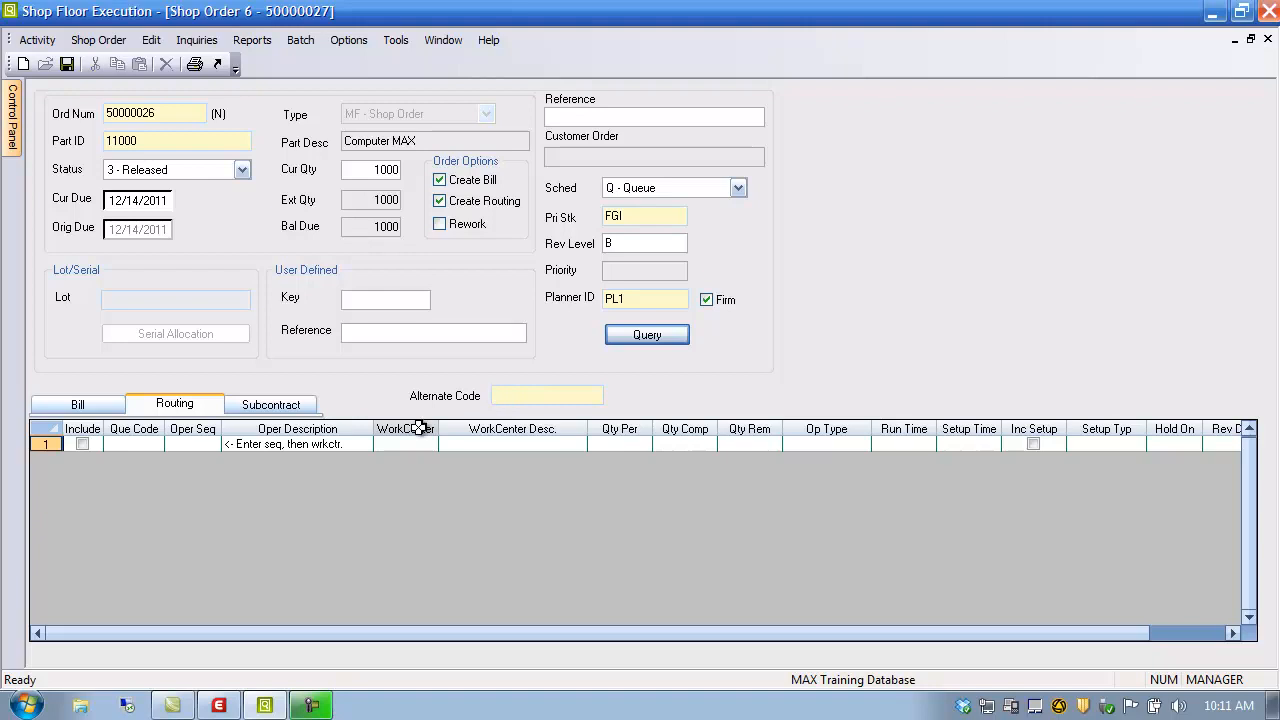
click(640, 334)
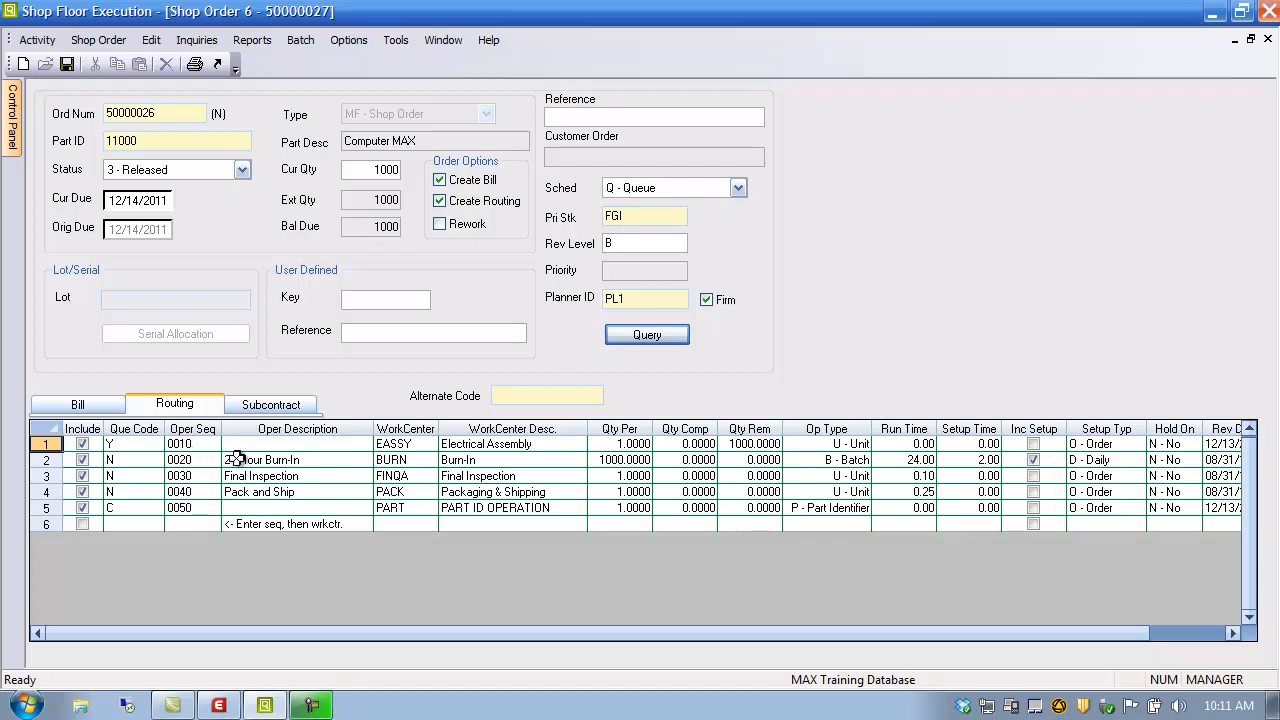
- Exclude components 13990 and 13210 from the order's bill and query the bill again
click(90, 408)
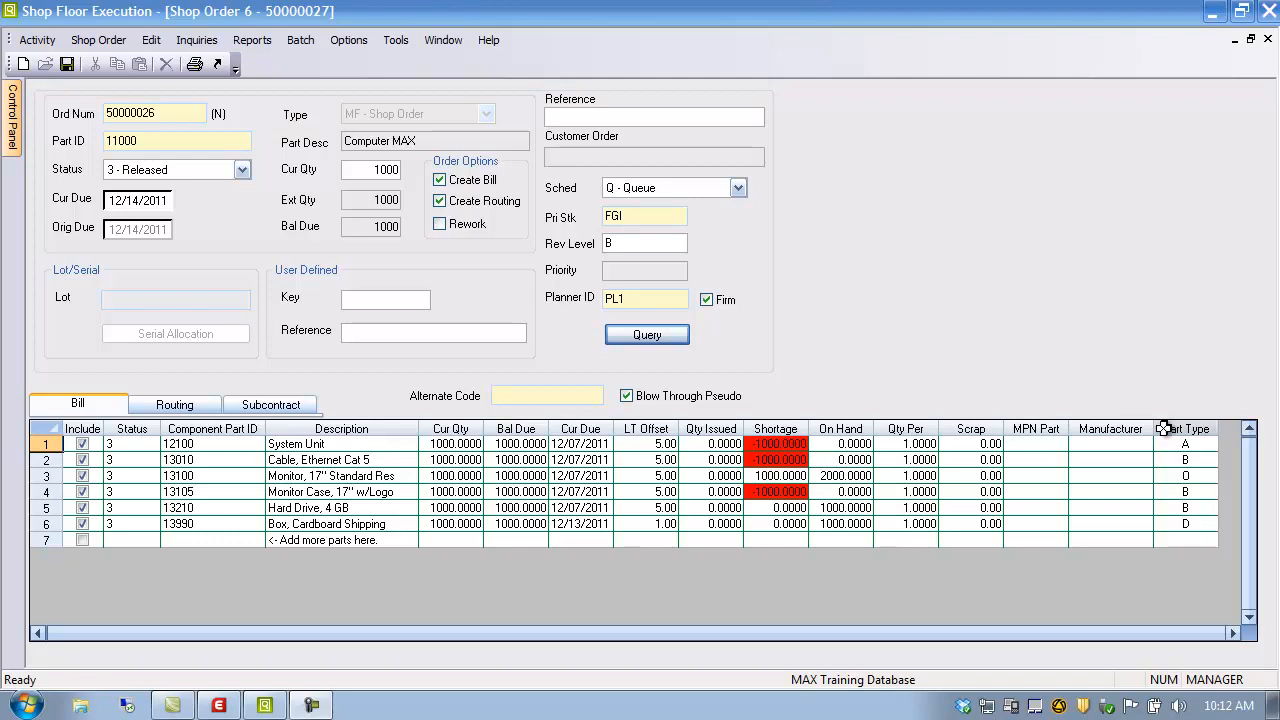
click(82, 524)
click(82, 508)
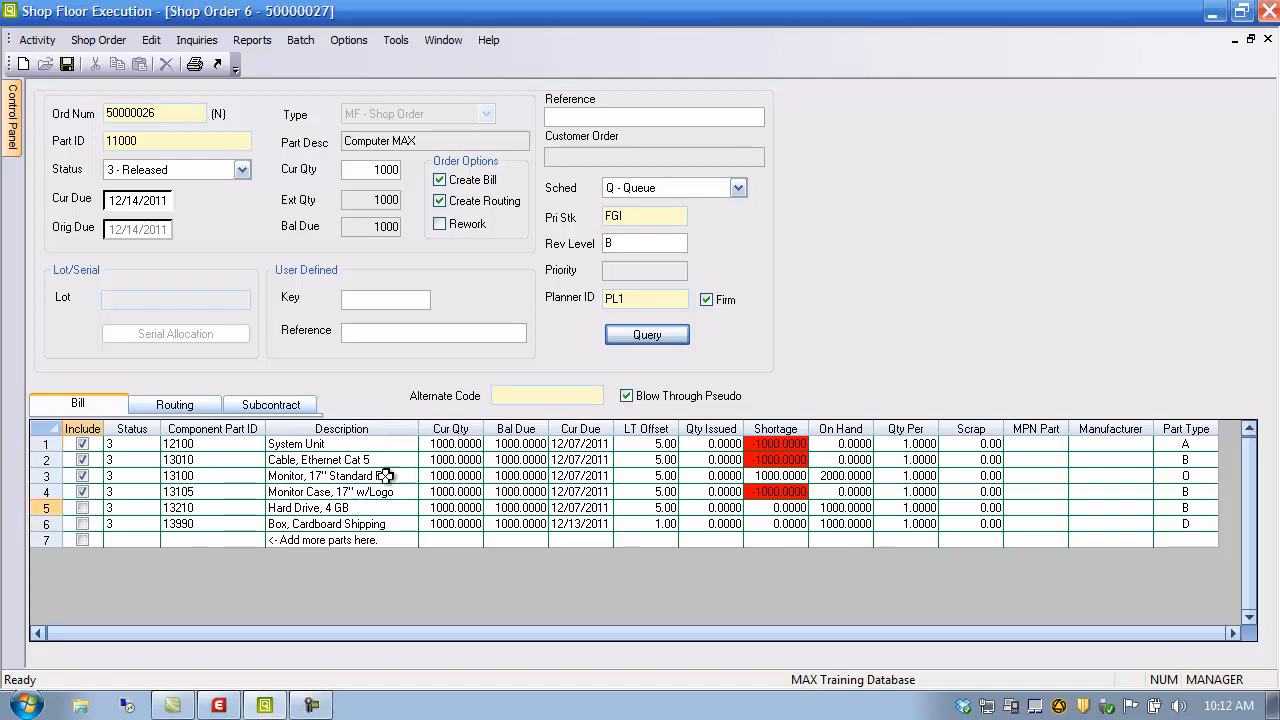
click(668, 341)
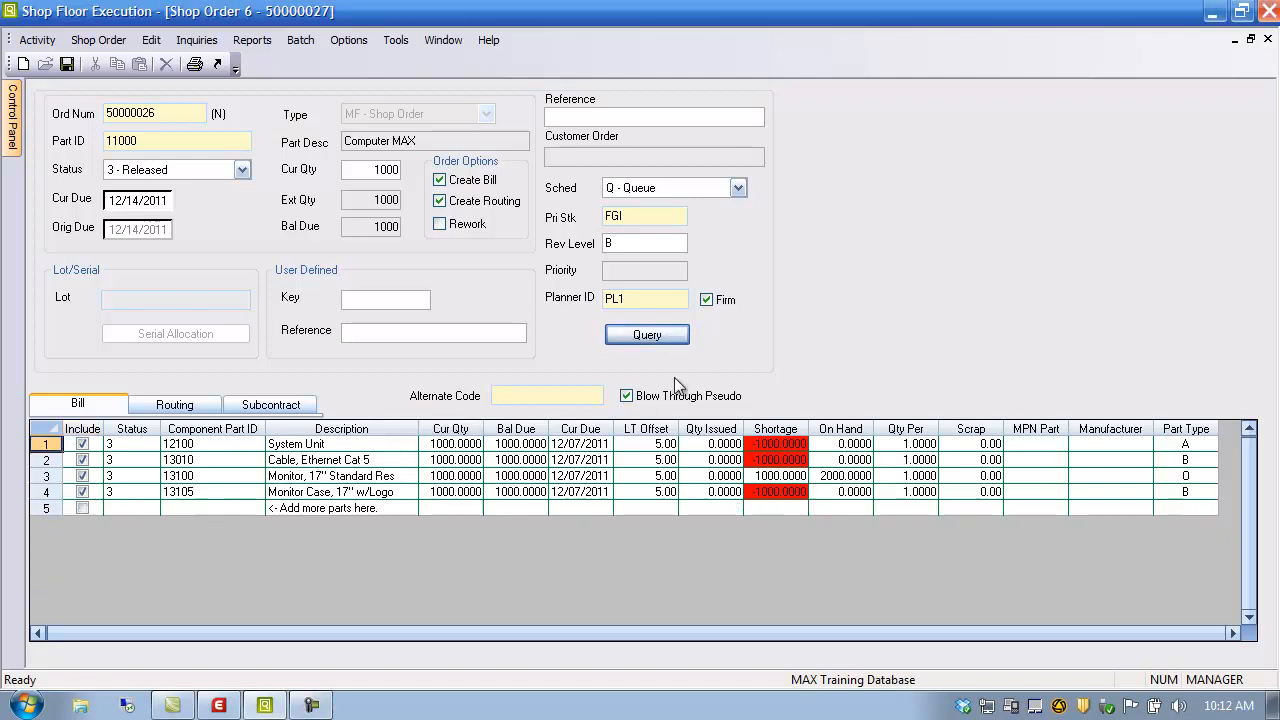
- Add component 11150, Ruggedized Case (LOT/SER), to the order's bill from the part master list
click(82, 510)
click(188, 508)
double_click(189, 508)
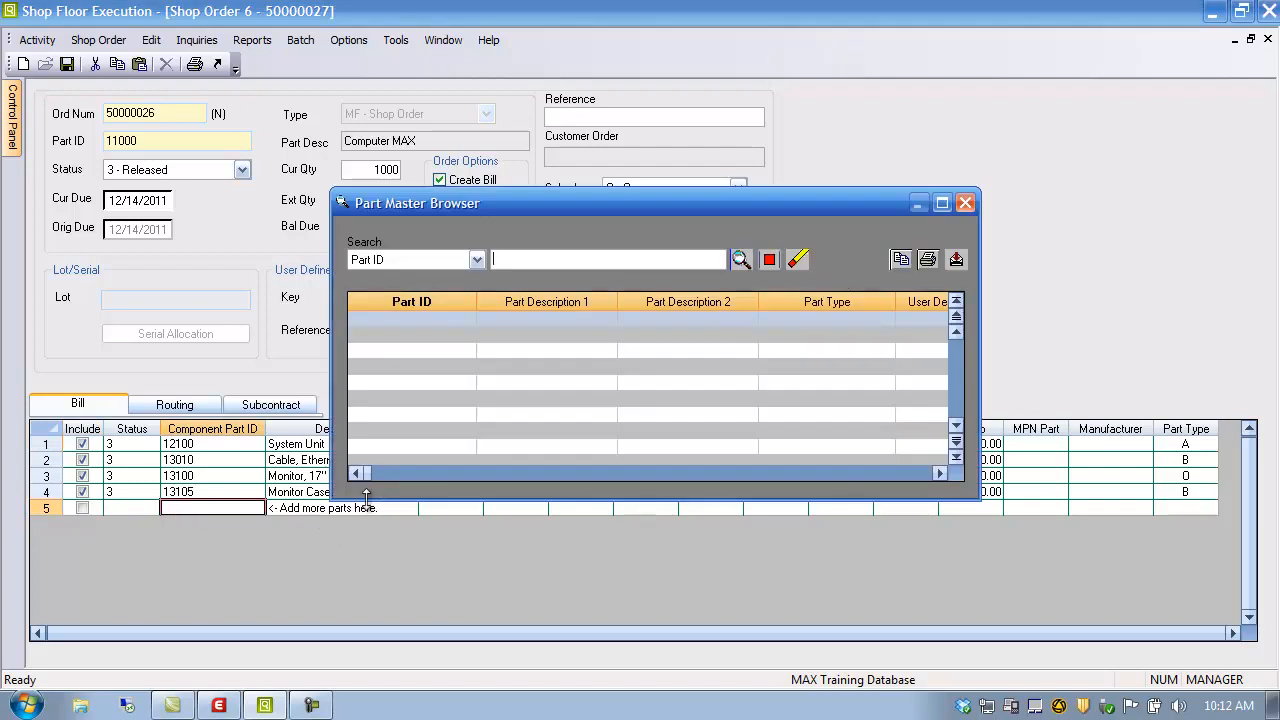
click(741, 262)
double_click(385, 384)
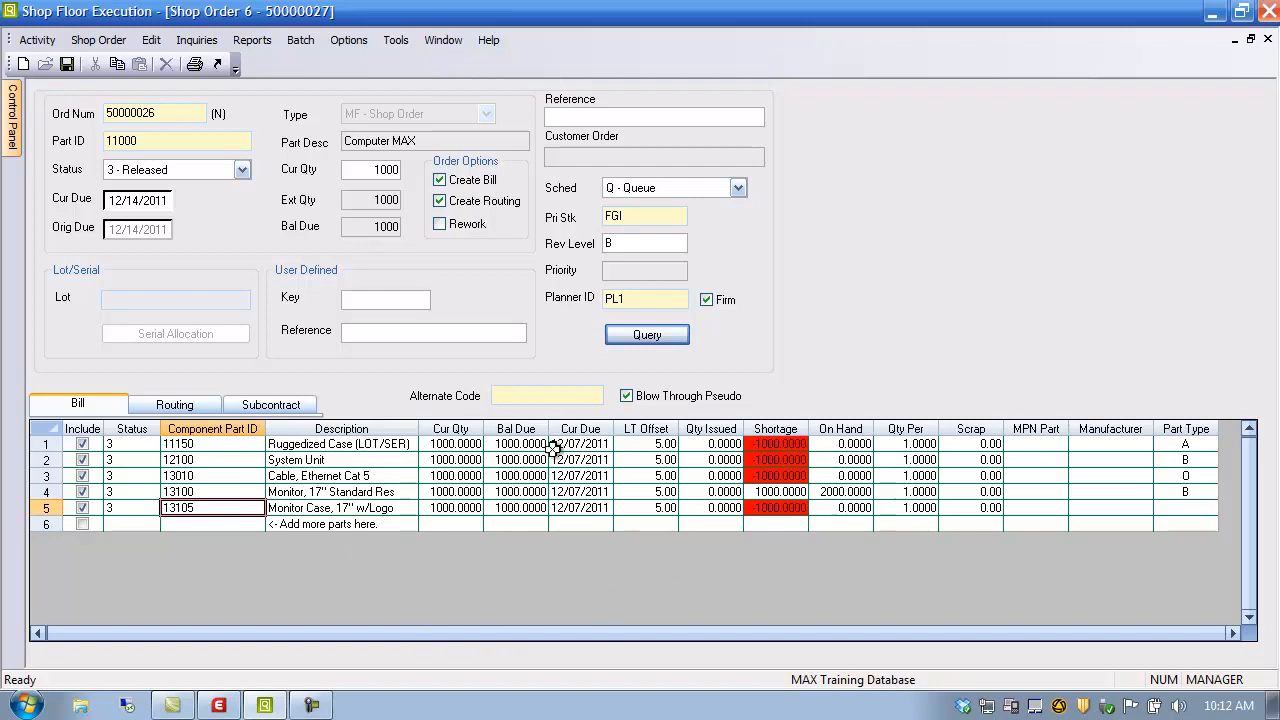
- Go through component 11150's due date calendar, lead-time offset, quantity issued, scrap, MPN part and manufacturer fields without changing them
double_click(584, 446)
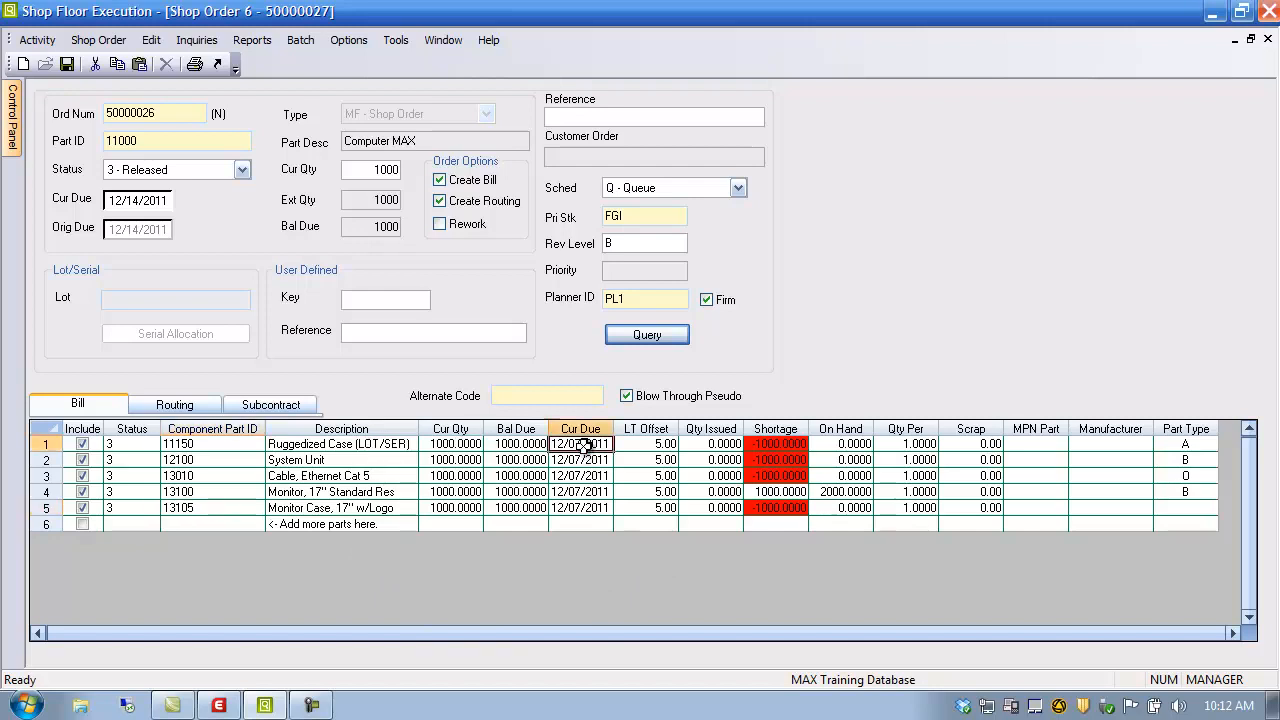
click(655, 476)
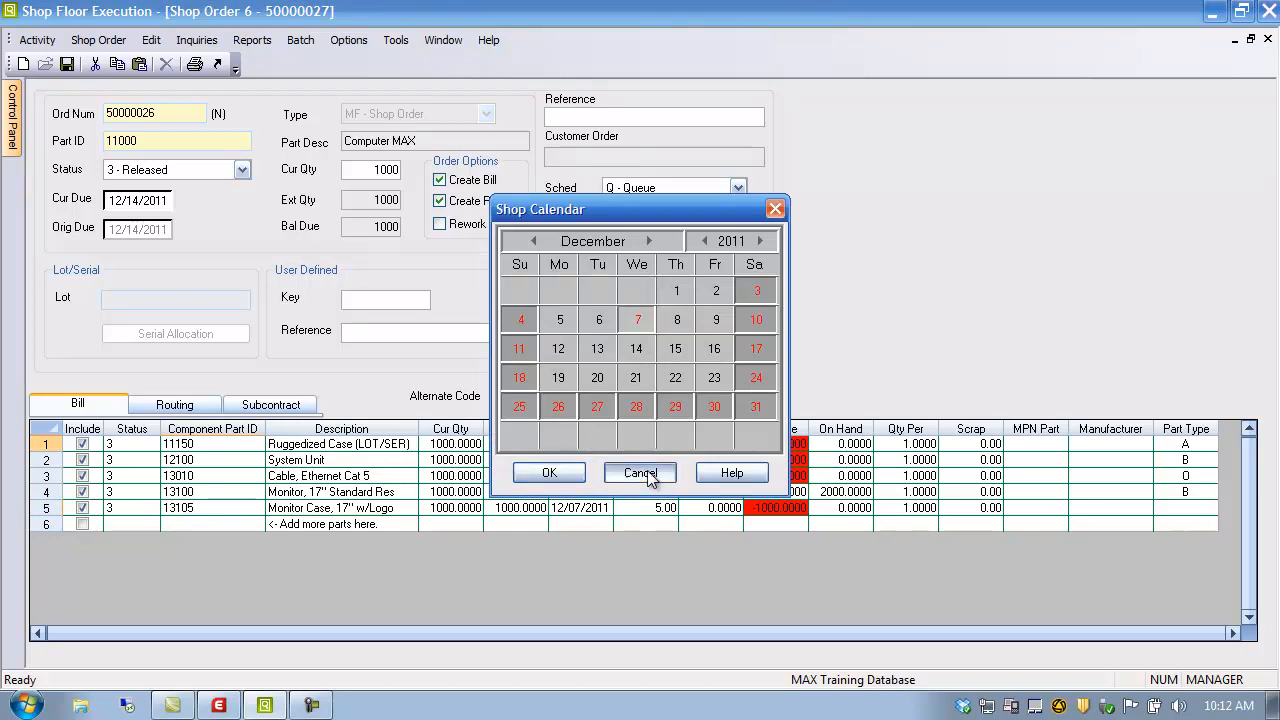
click(658, 446)
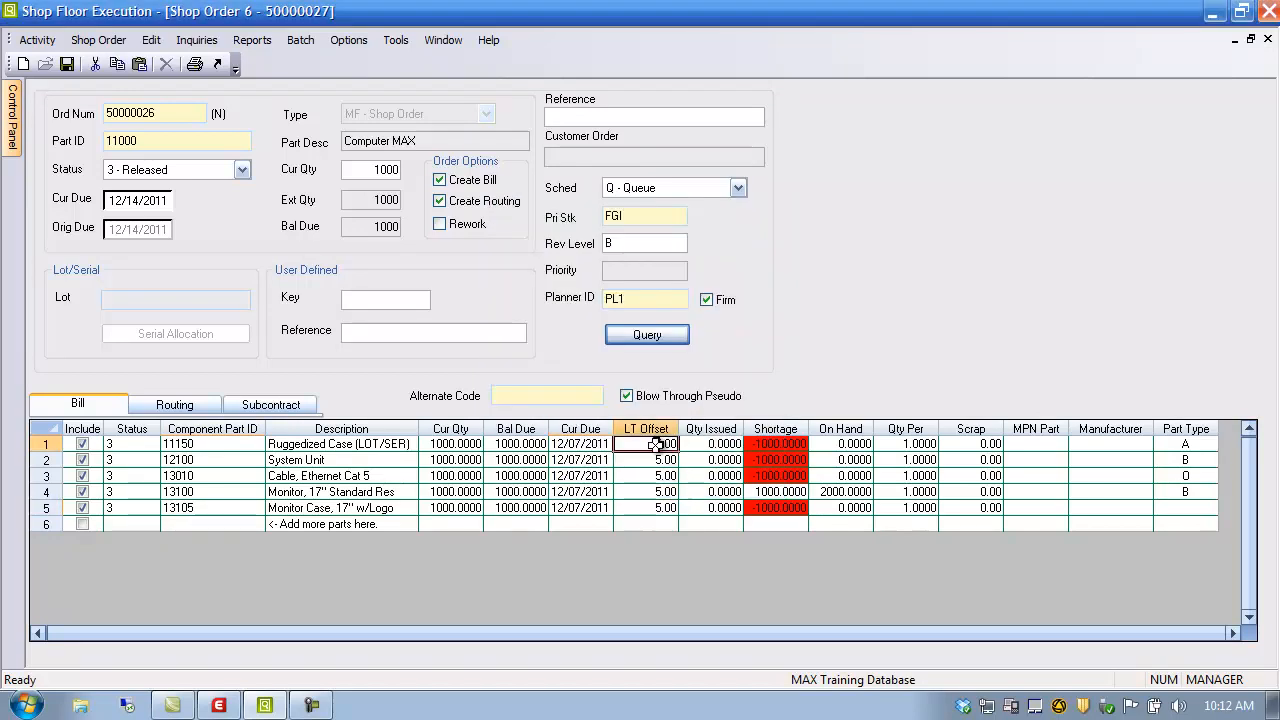
click(701, 446)
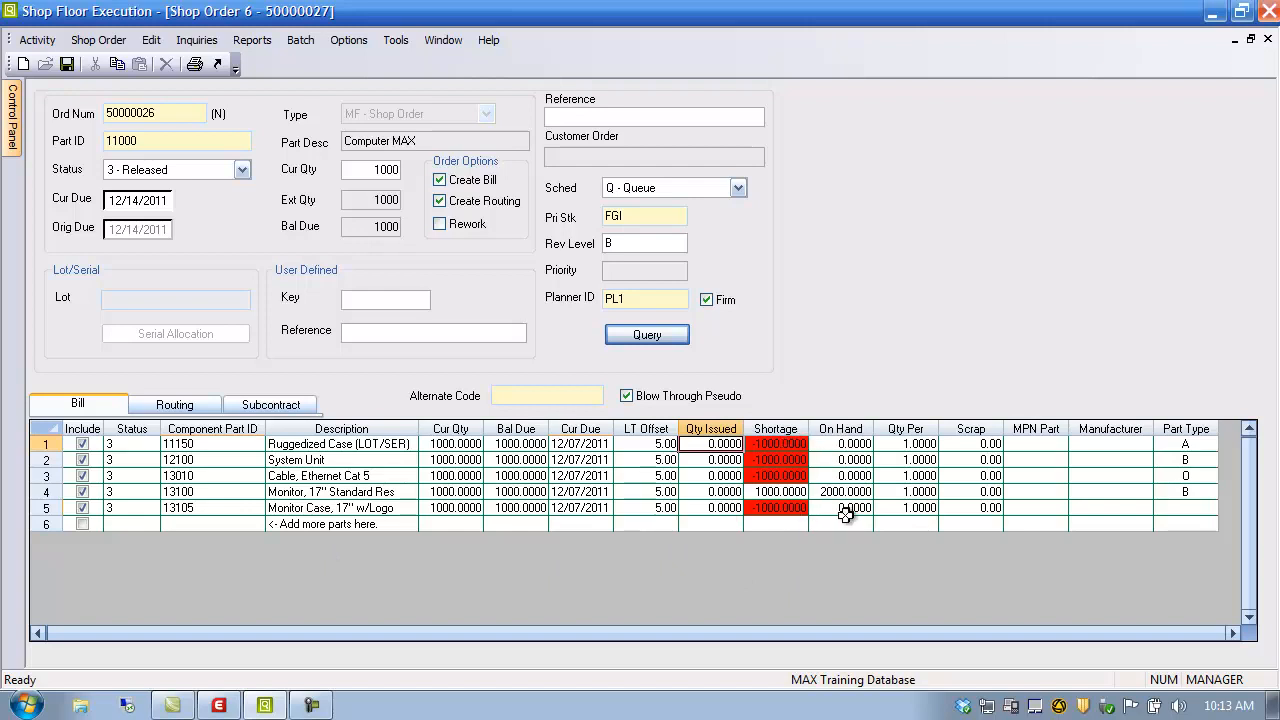
click(994, 444)
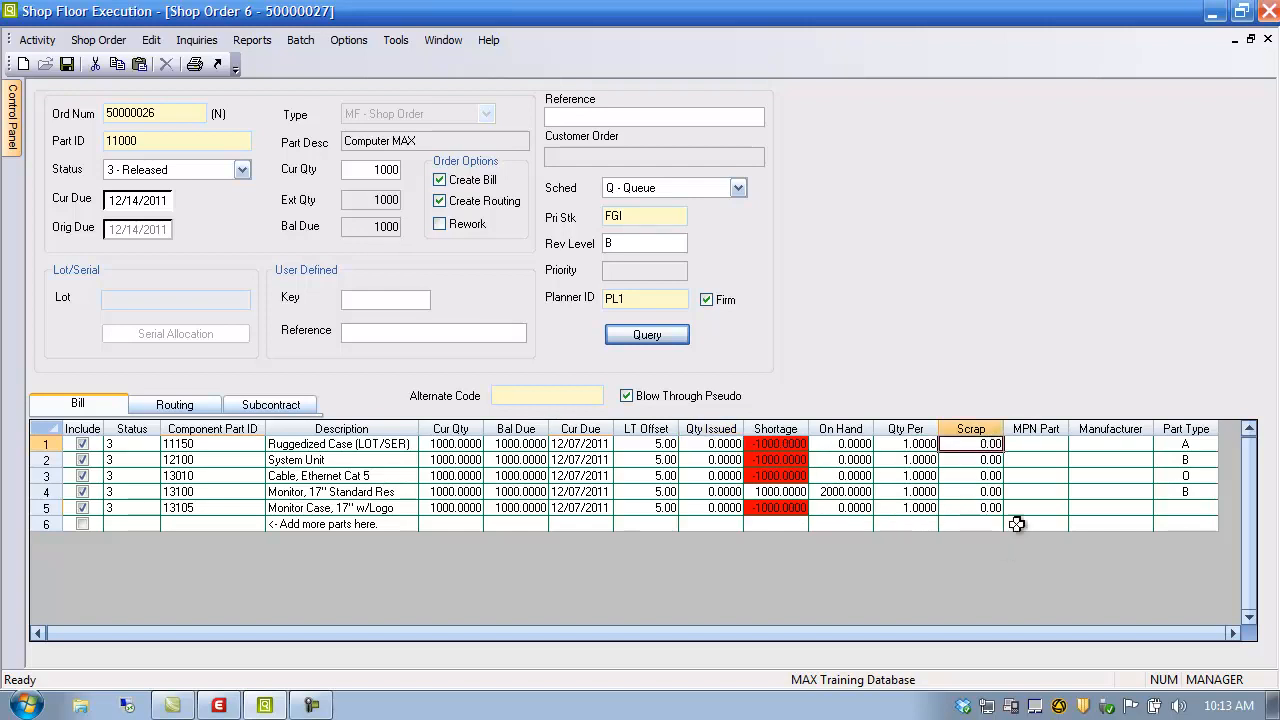
click(1052, 446)
click(1087, 449)
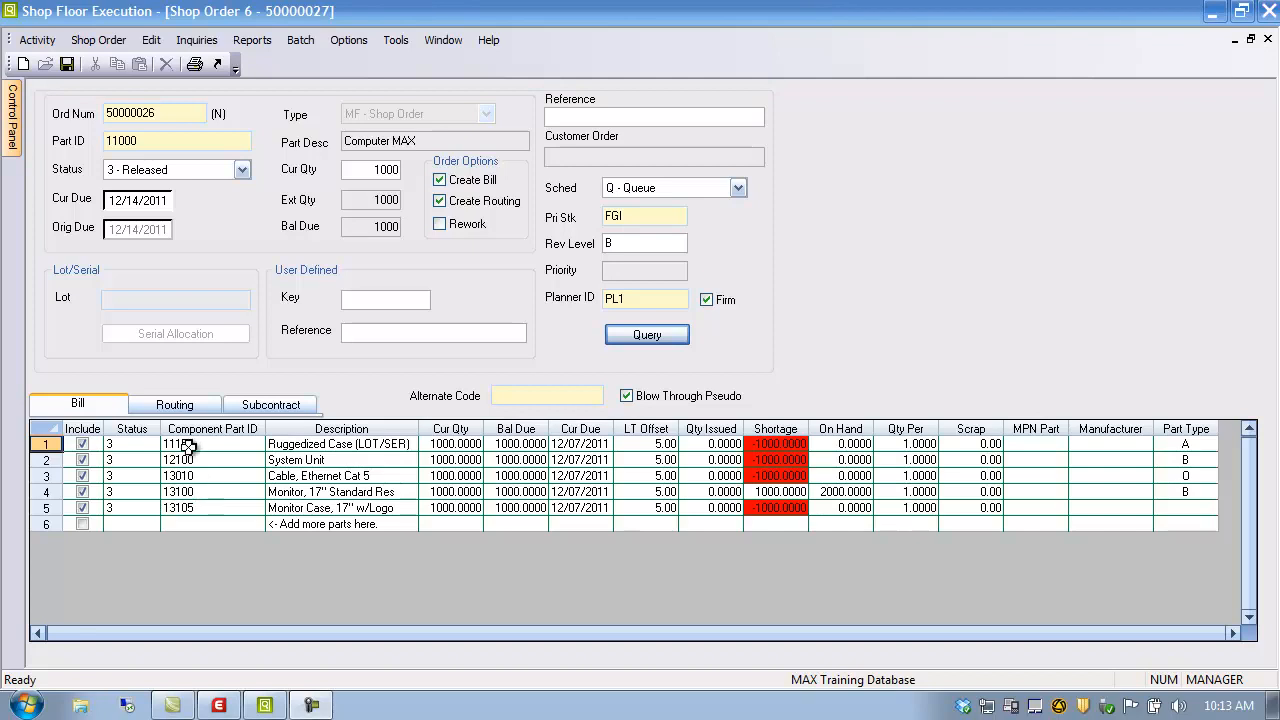
- Review the Order Bill Details of component 11150 and close the dialog
double_click(188, 447)
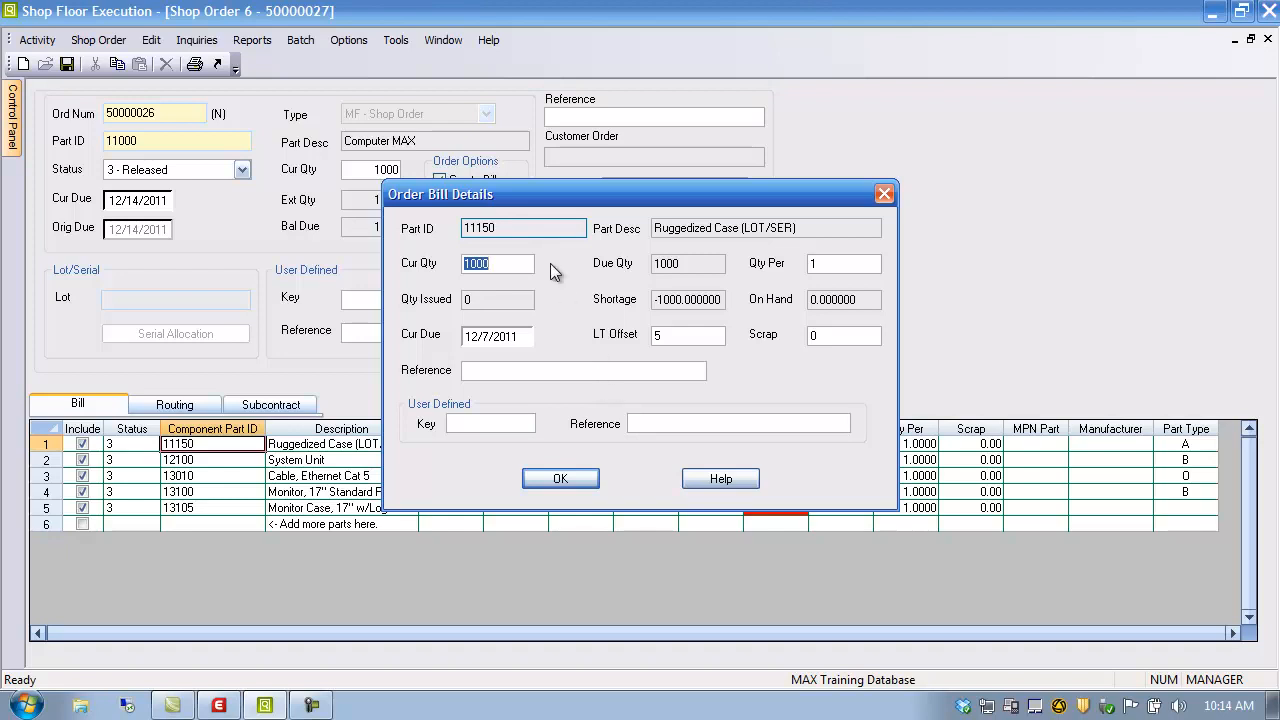
click(504, 263)
click(560, 479)
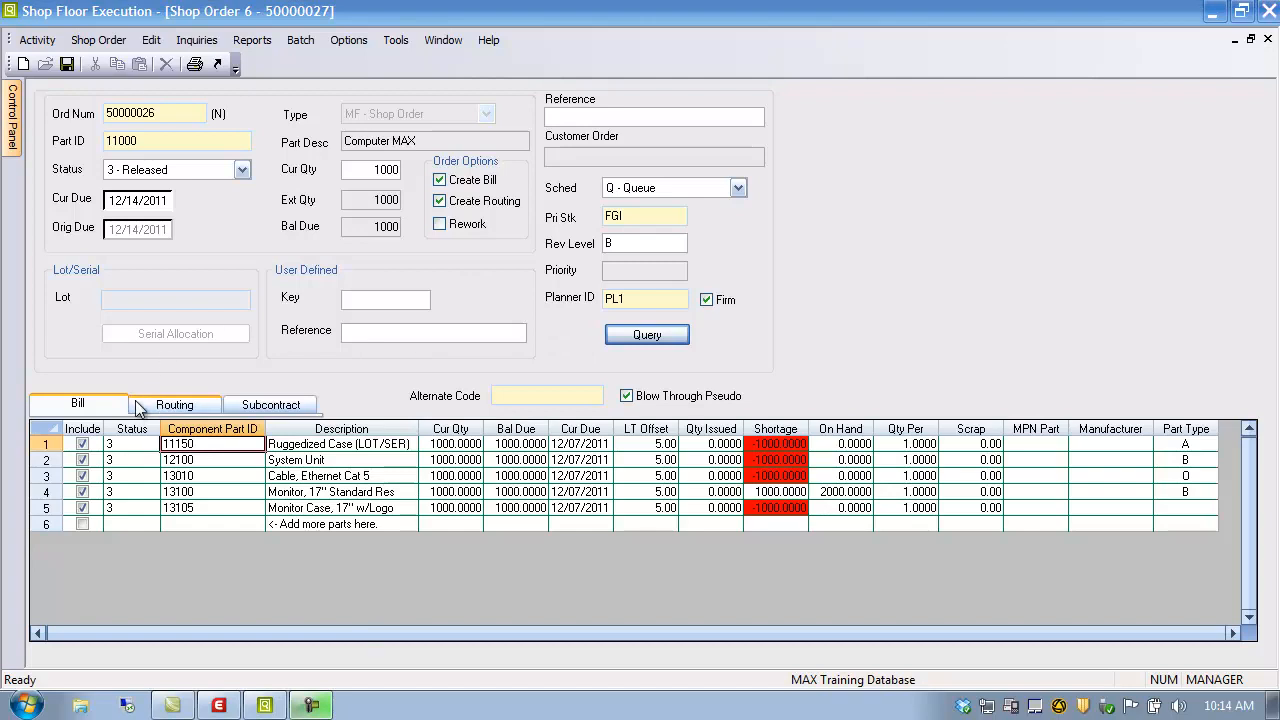
- Review the Order Routing Details of operation 0010 on the routing, and save the shop order
click(174, 407)
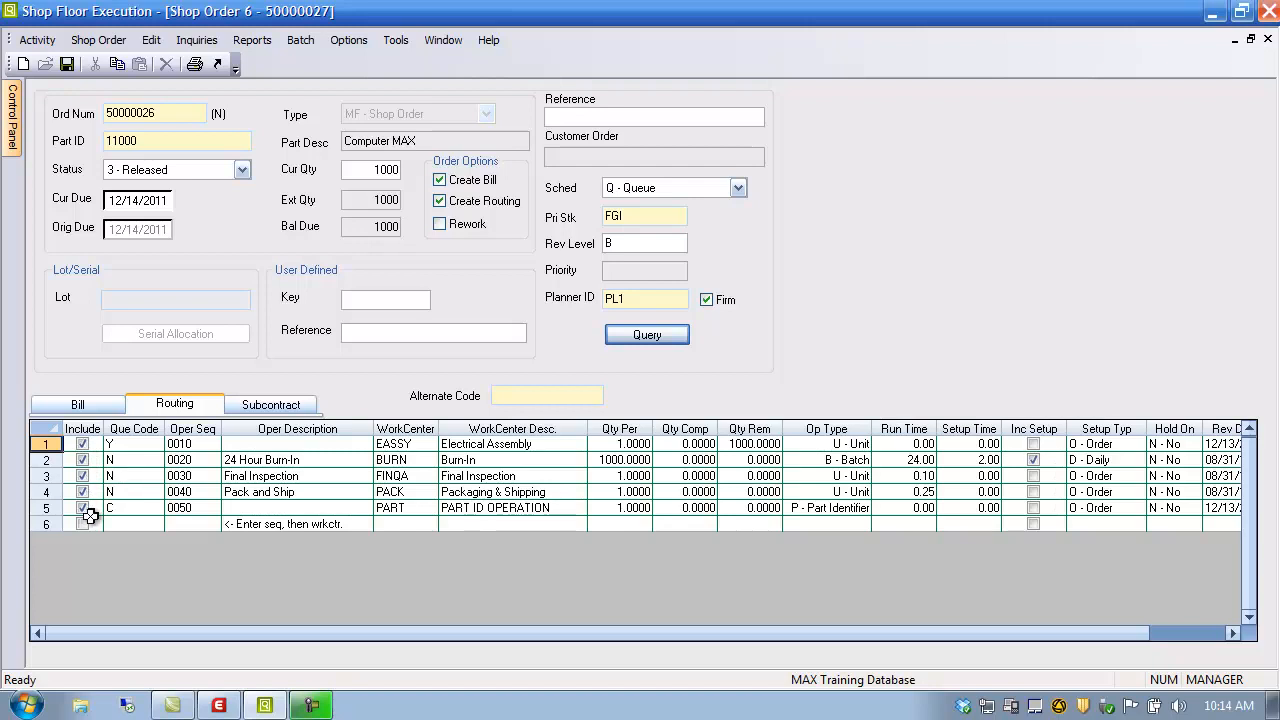
double_click(196, 446)
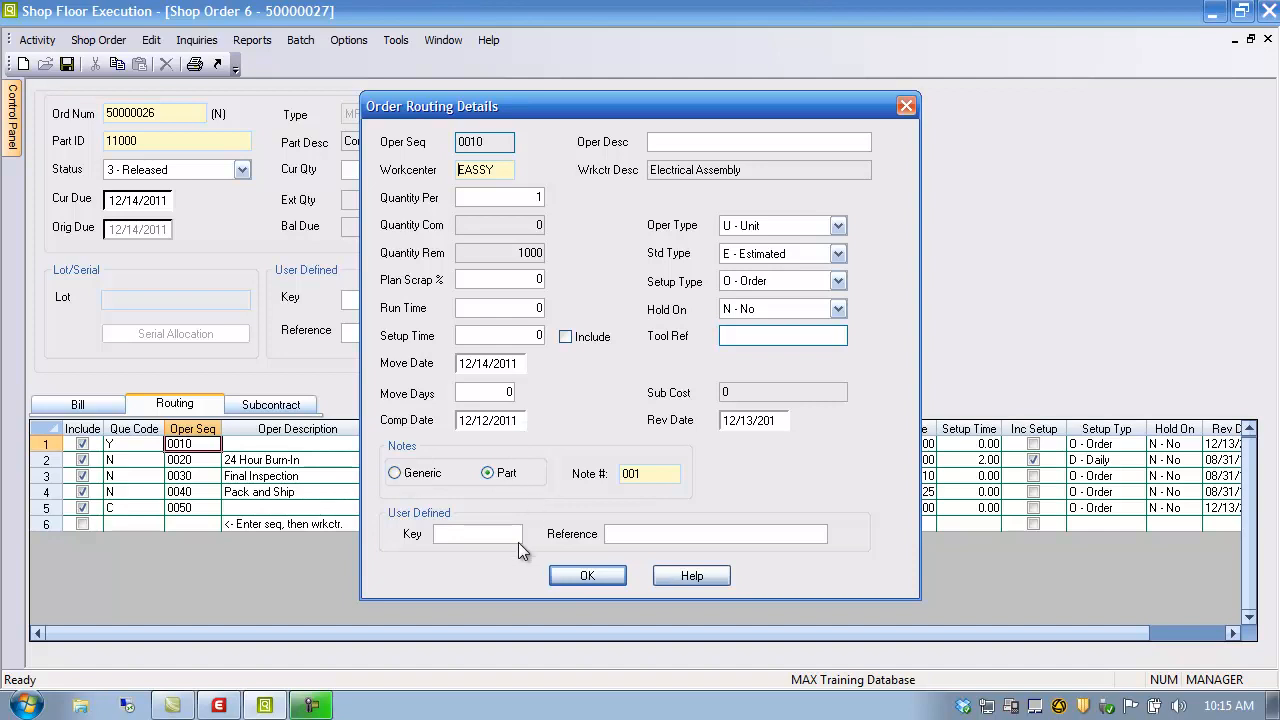
click(634, 534)
click(583, 577)
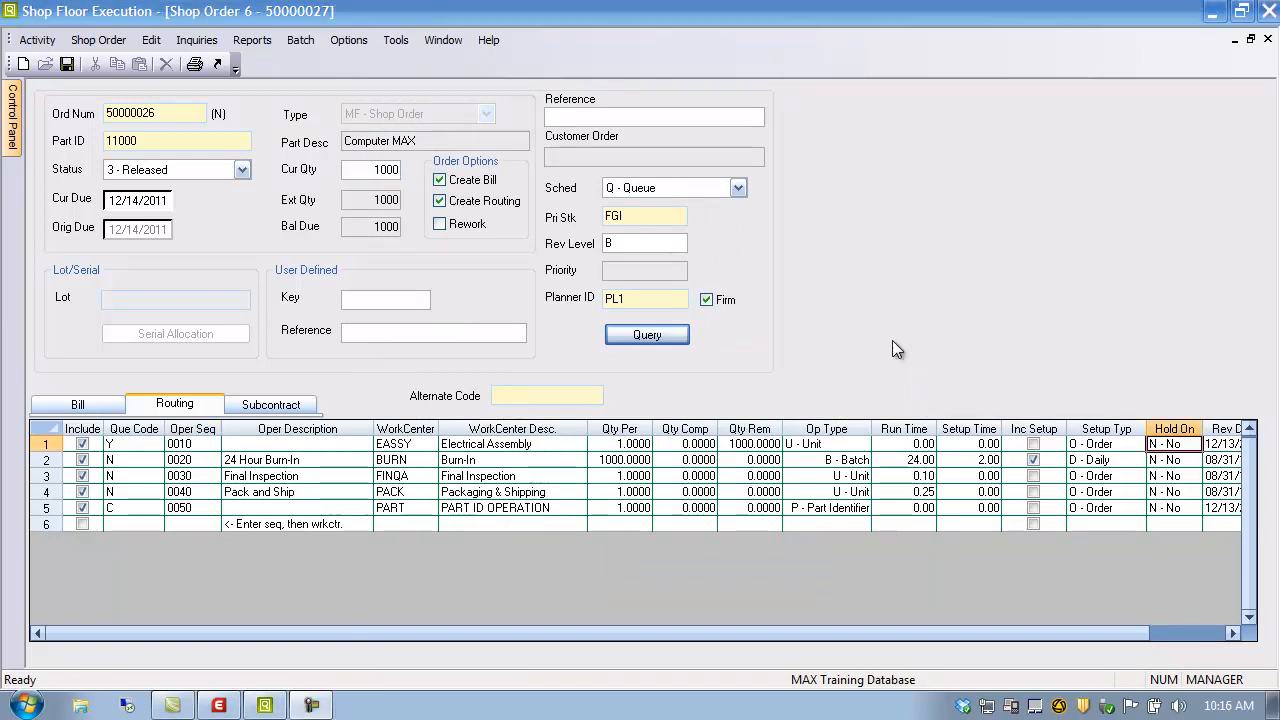
click(68, 65)
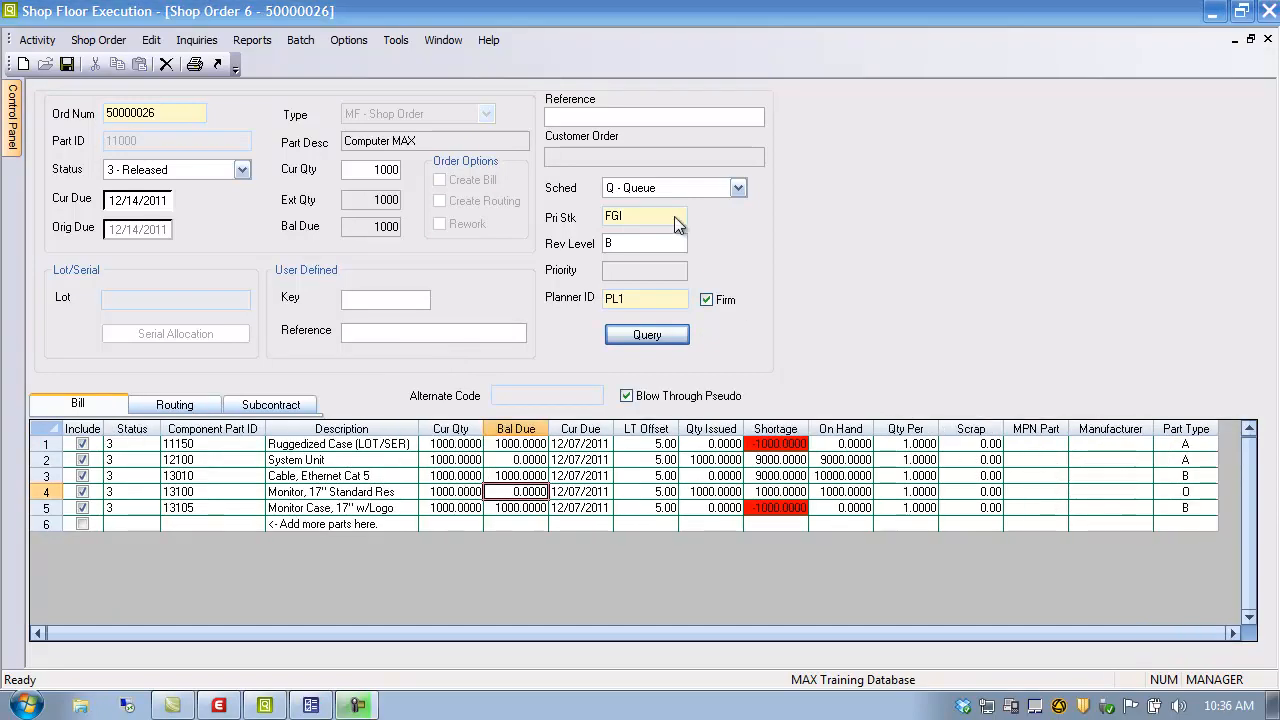
- Set up the Shop Paperwork report with lot and serial numbers printed and add the newest shop order for part 11000
click(252, 40)
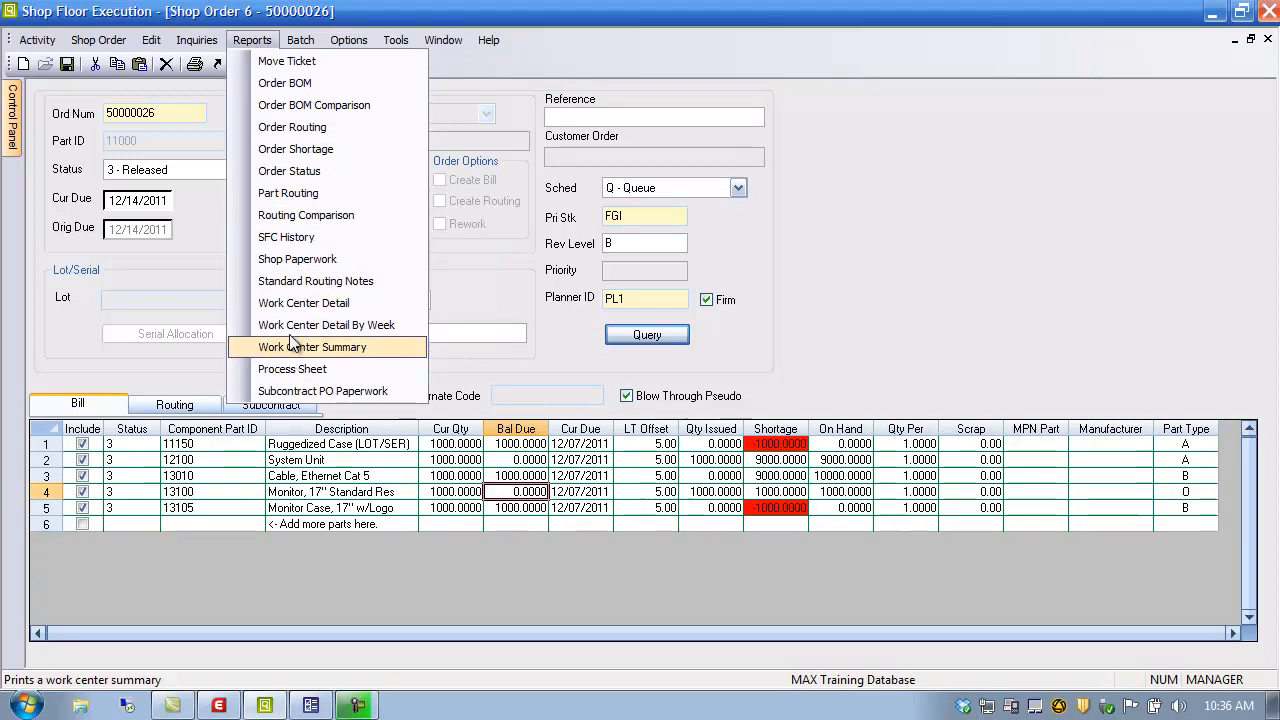
click(297, 259)
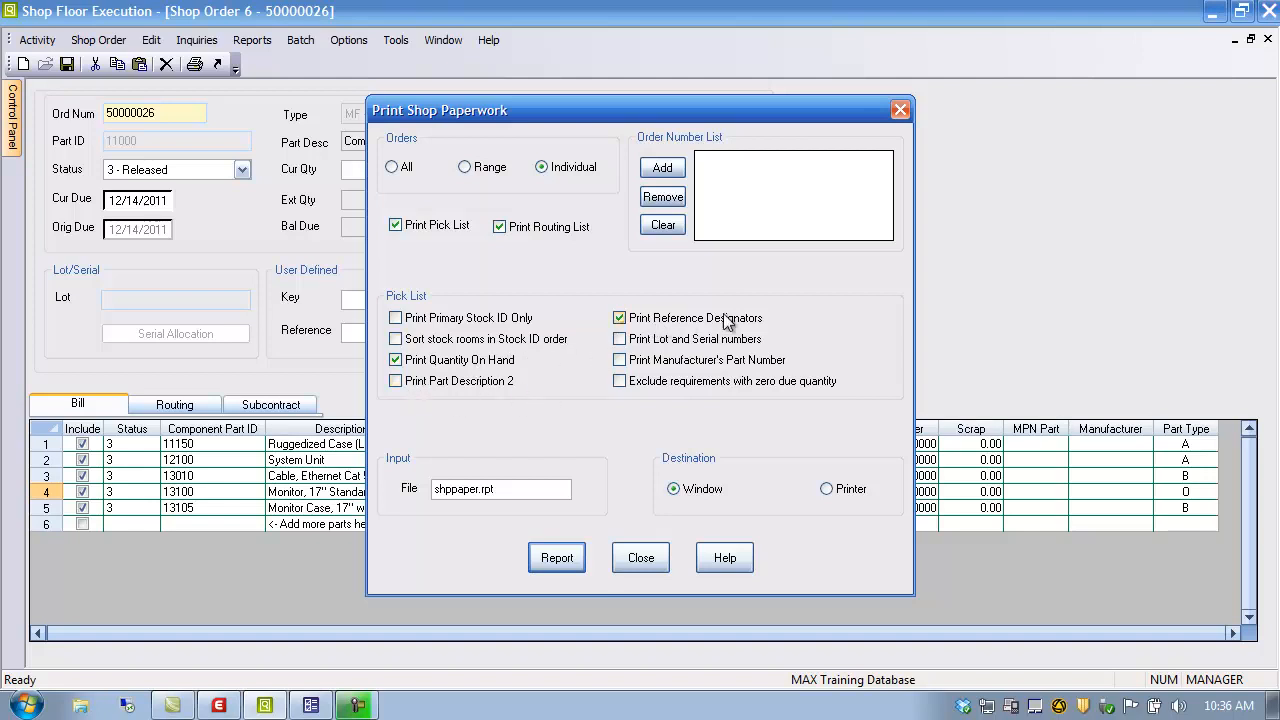
click(772, 339)
click(661, 168)
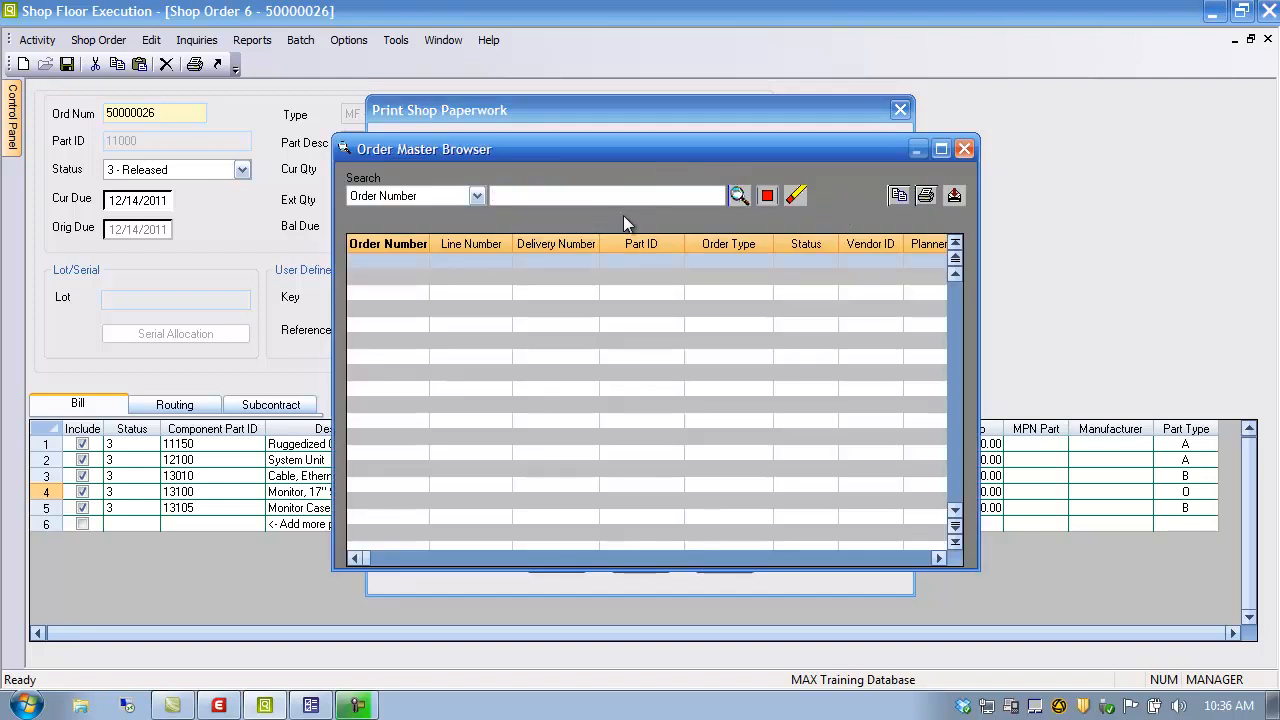
click(738, 195)
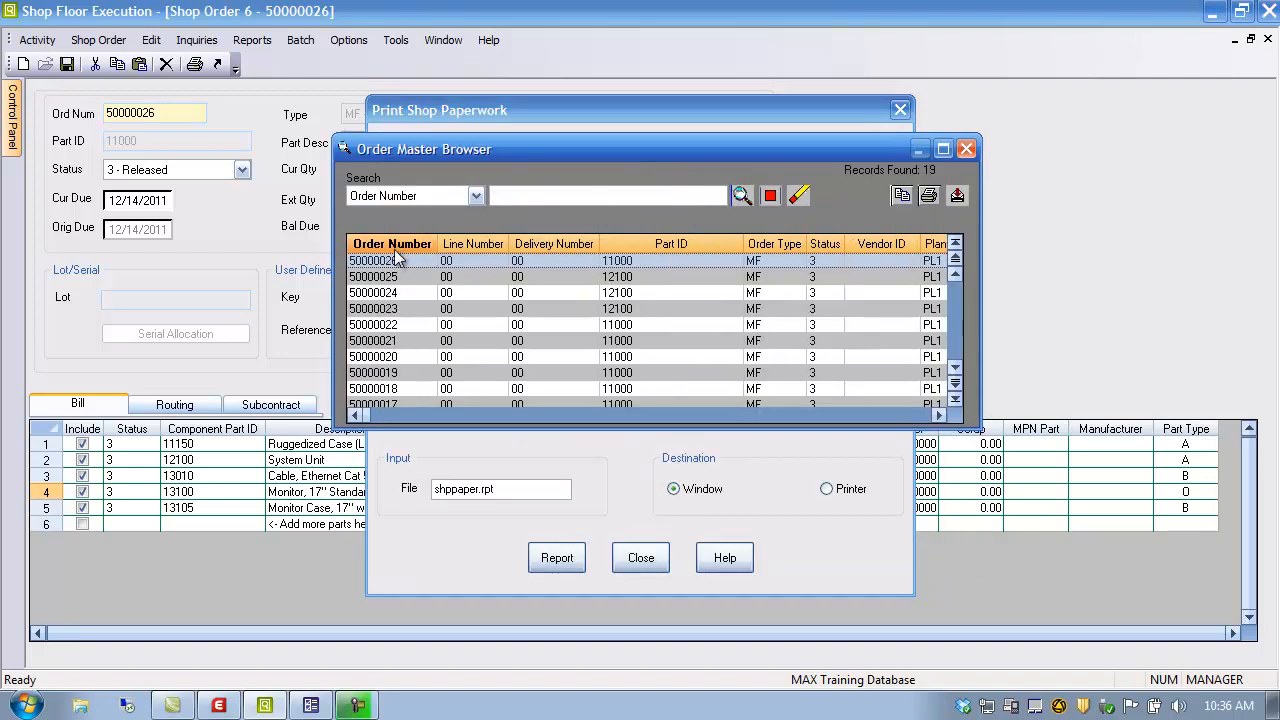
double_click(381, 260)
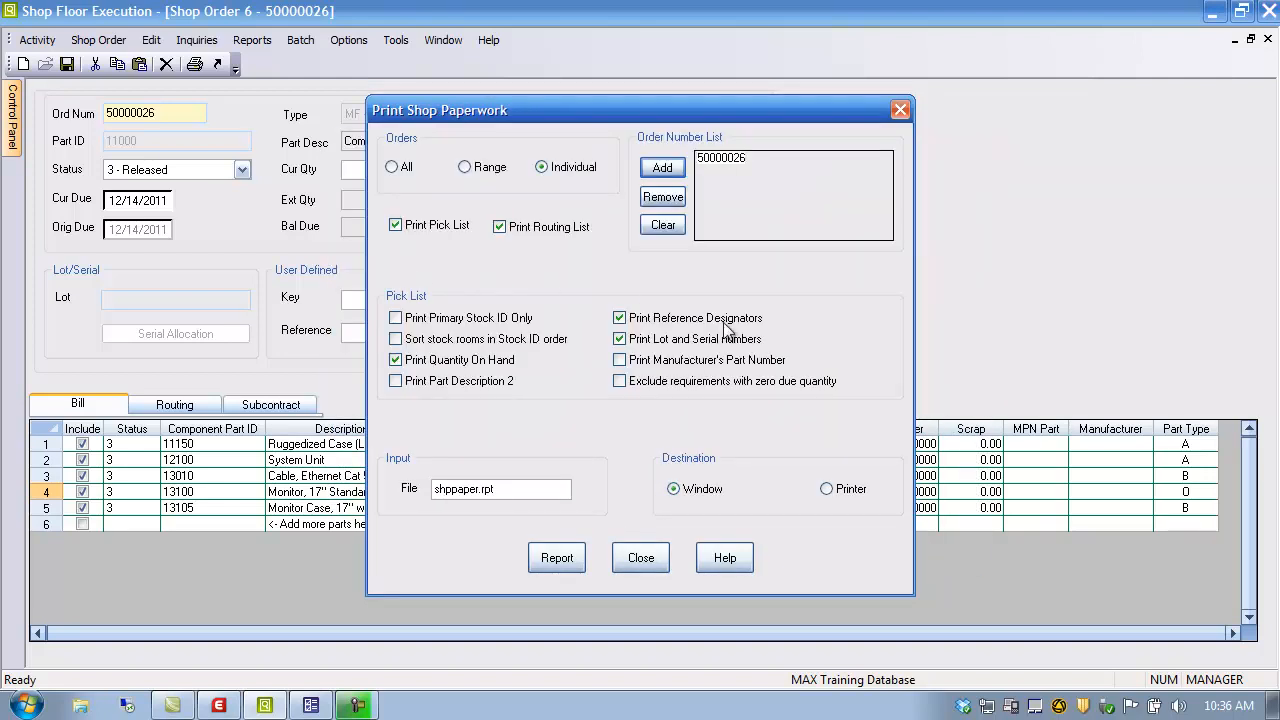
- Generate the shop paperwork in a window and examine the order's pick list at full window size
click(566, 562)
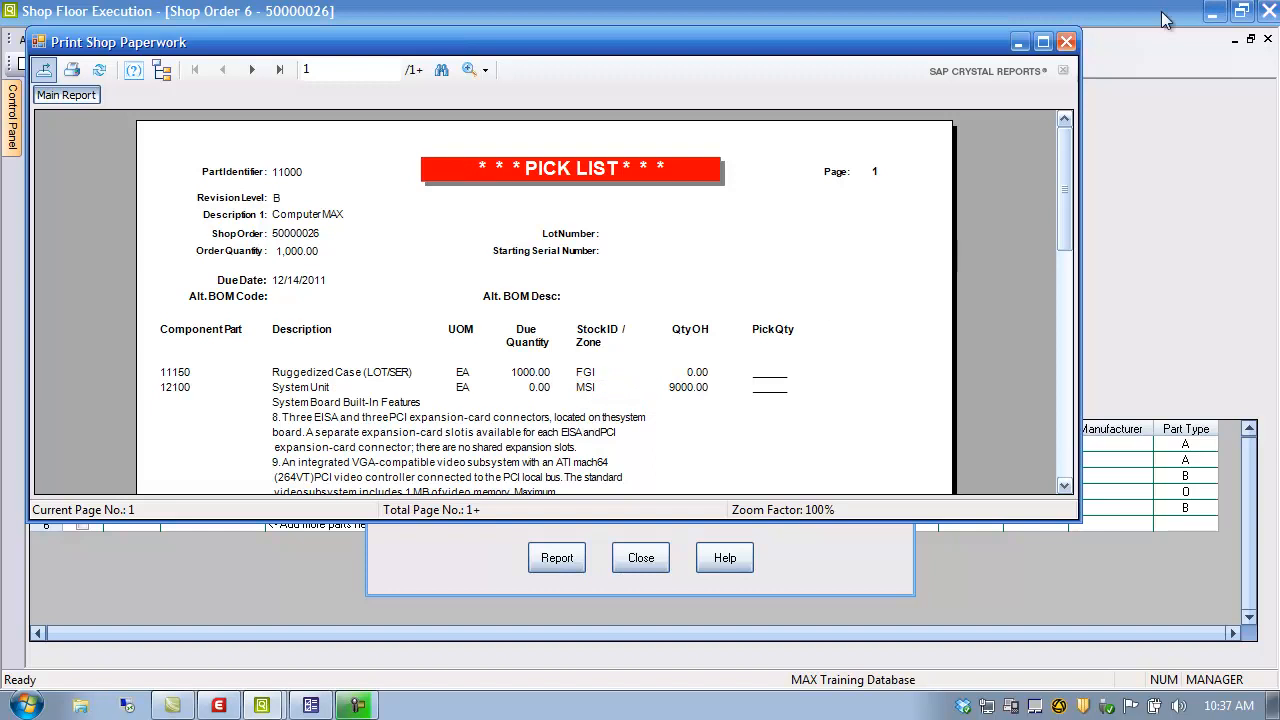
click(1042, 43)
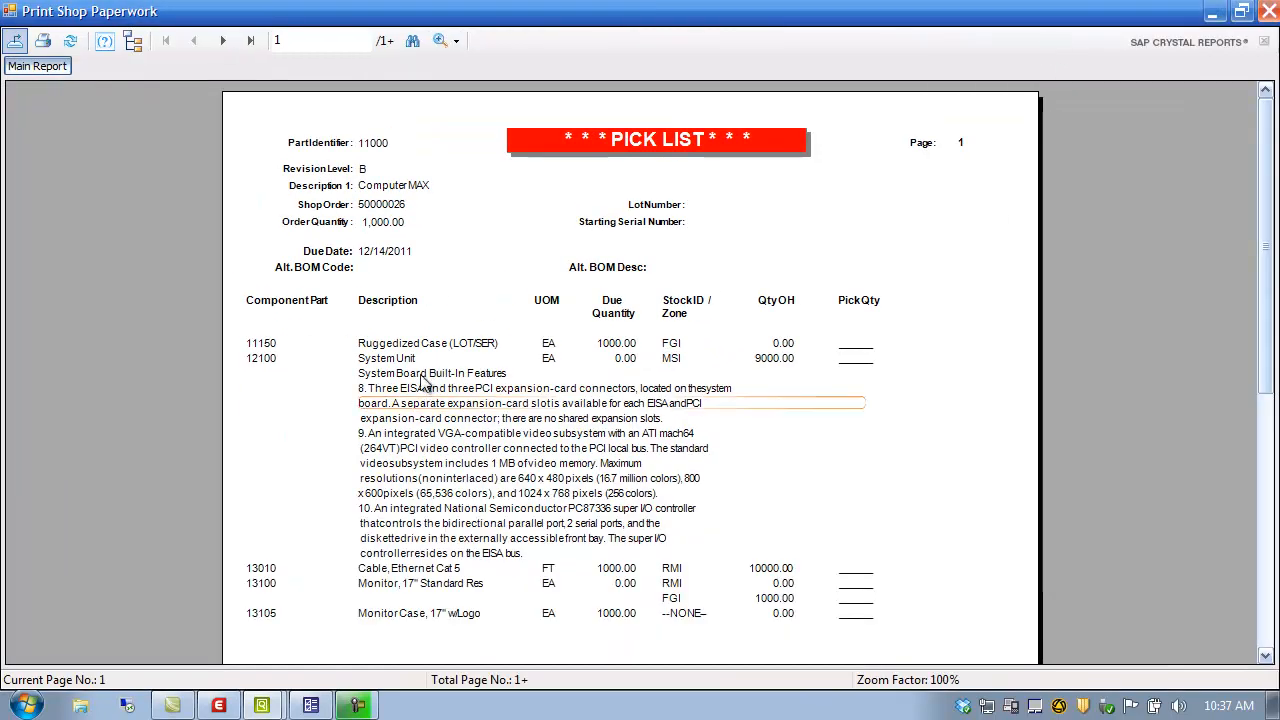
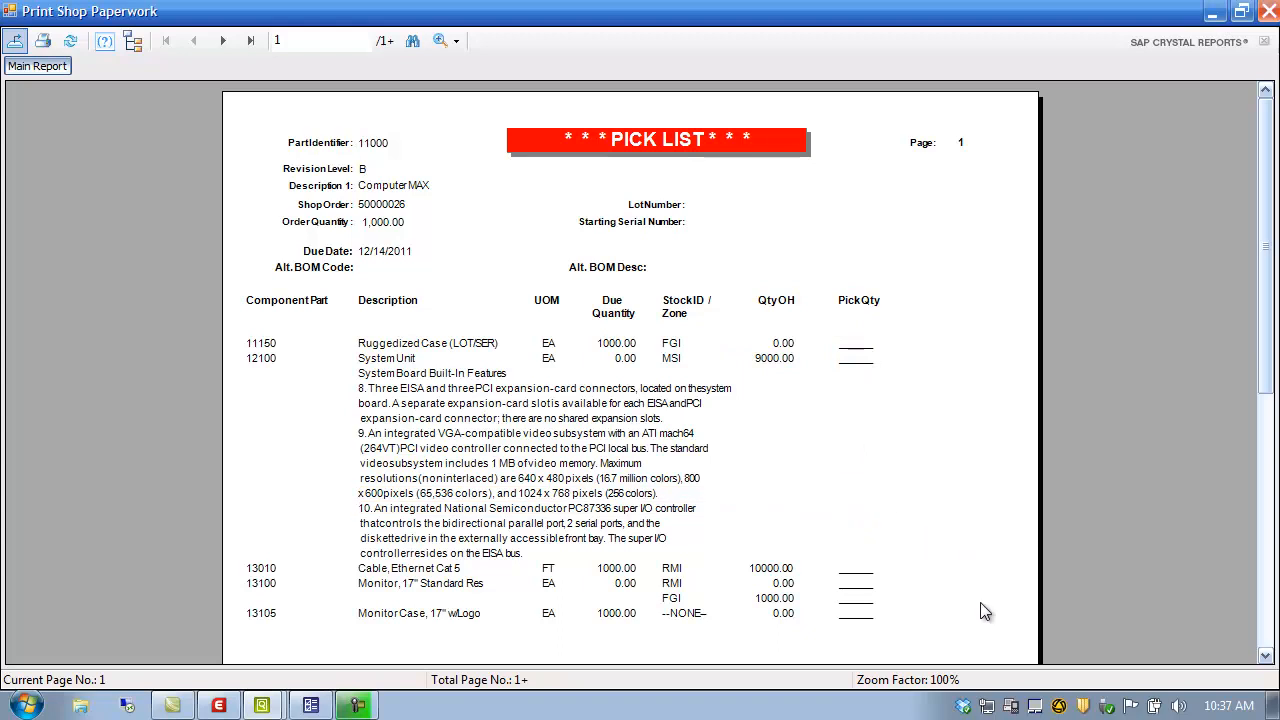
click(1266, 656)
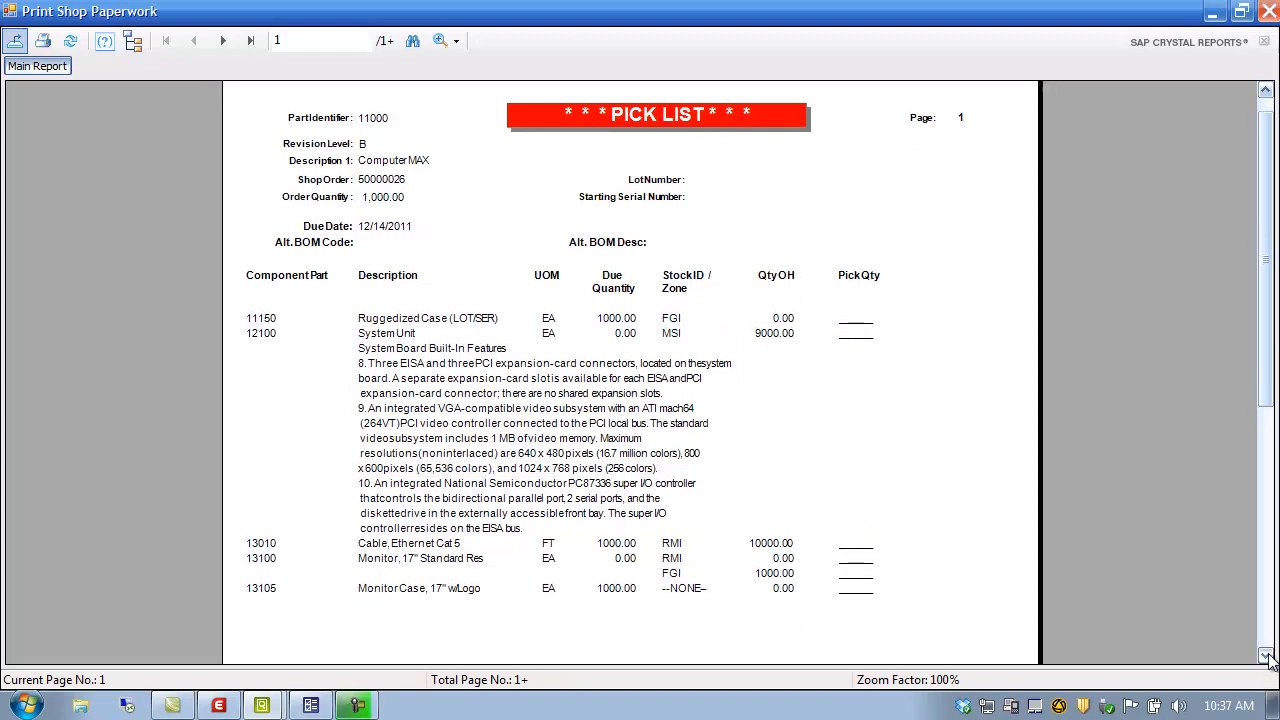
- Examine the rest of the pick list and the routing page, close the shop paperwork, and review the order's routing and bill
click(1266, 656)
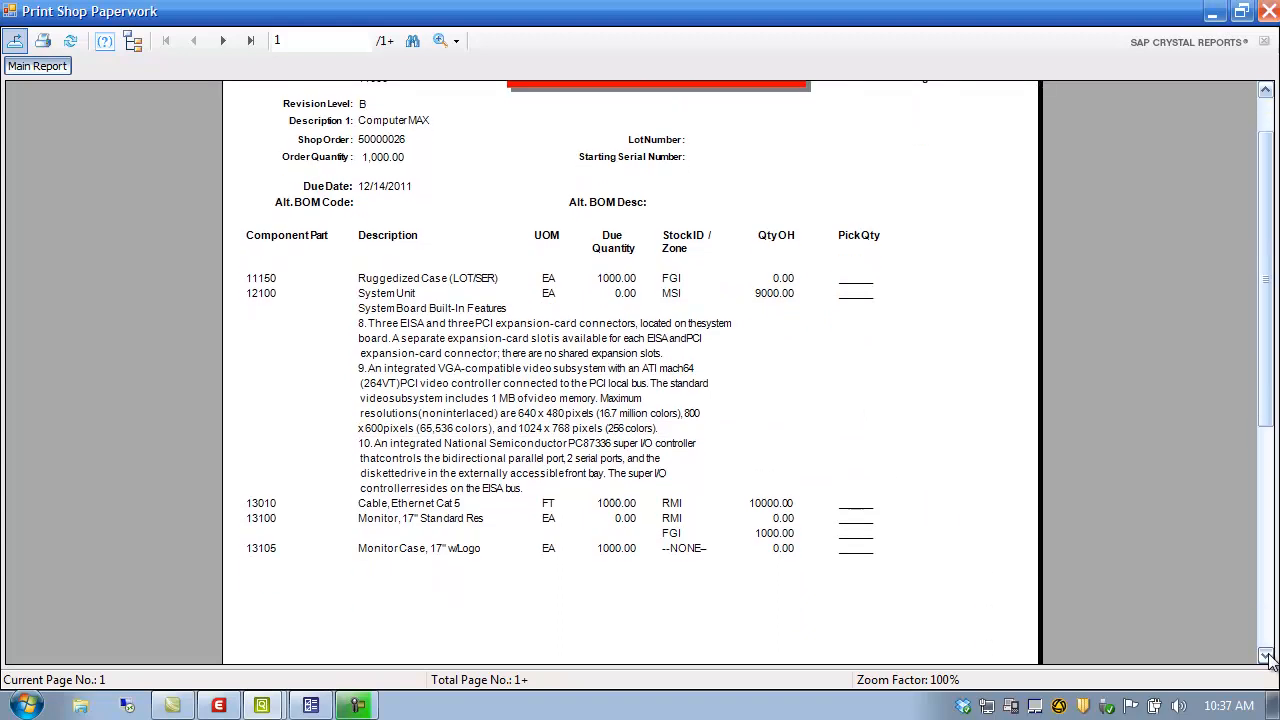
click(224, 41)
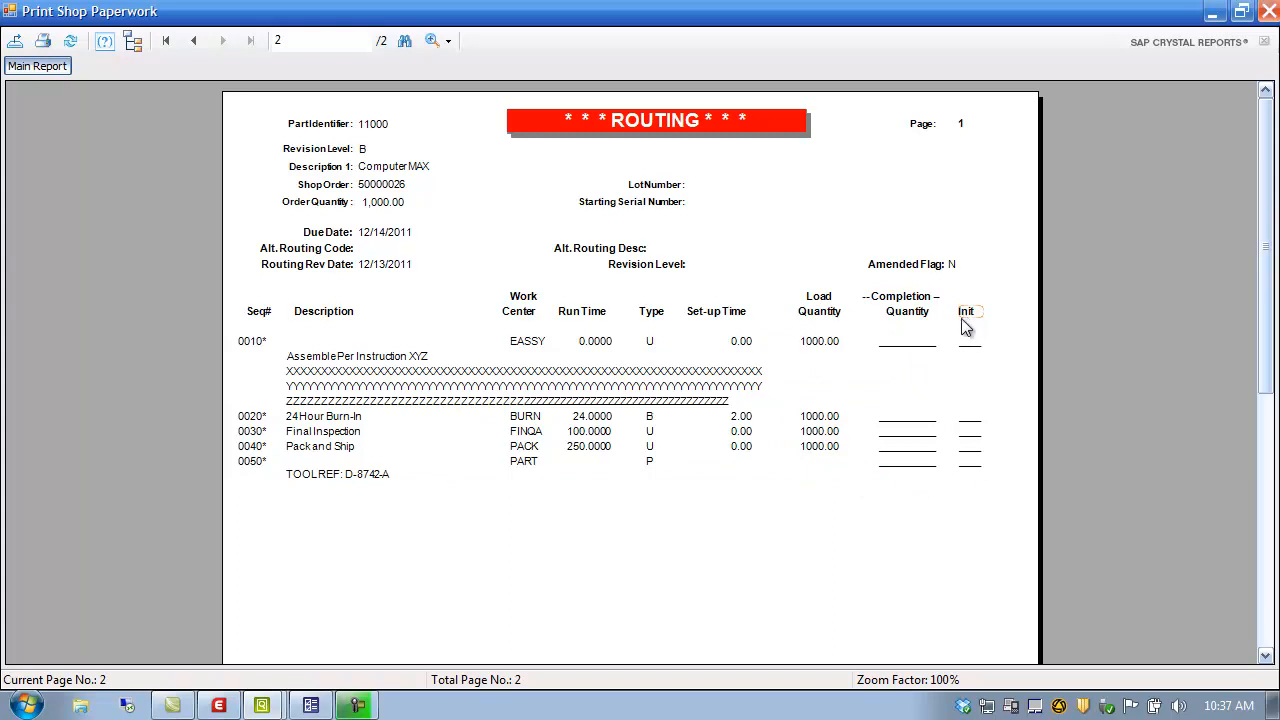
click(1270, 20)
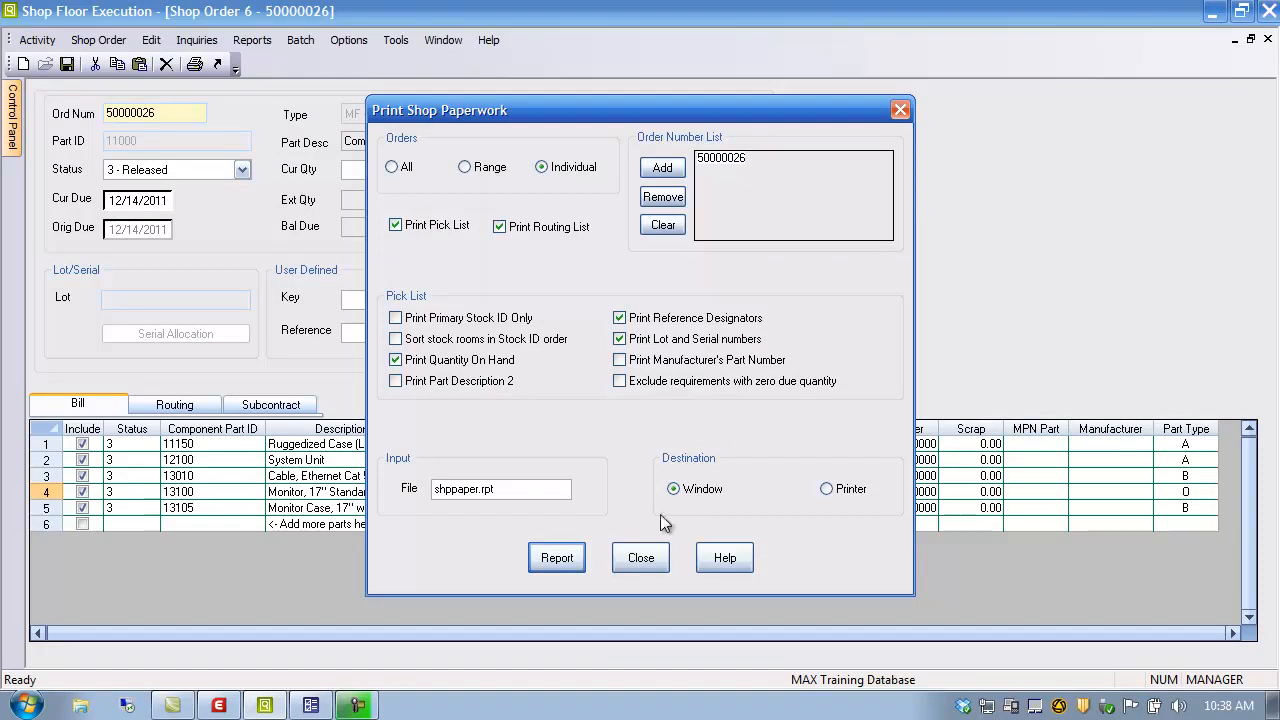
click(642, 558)
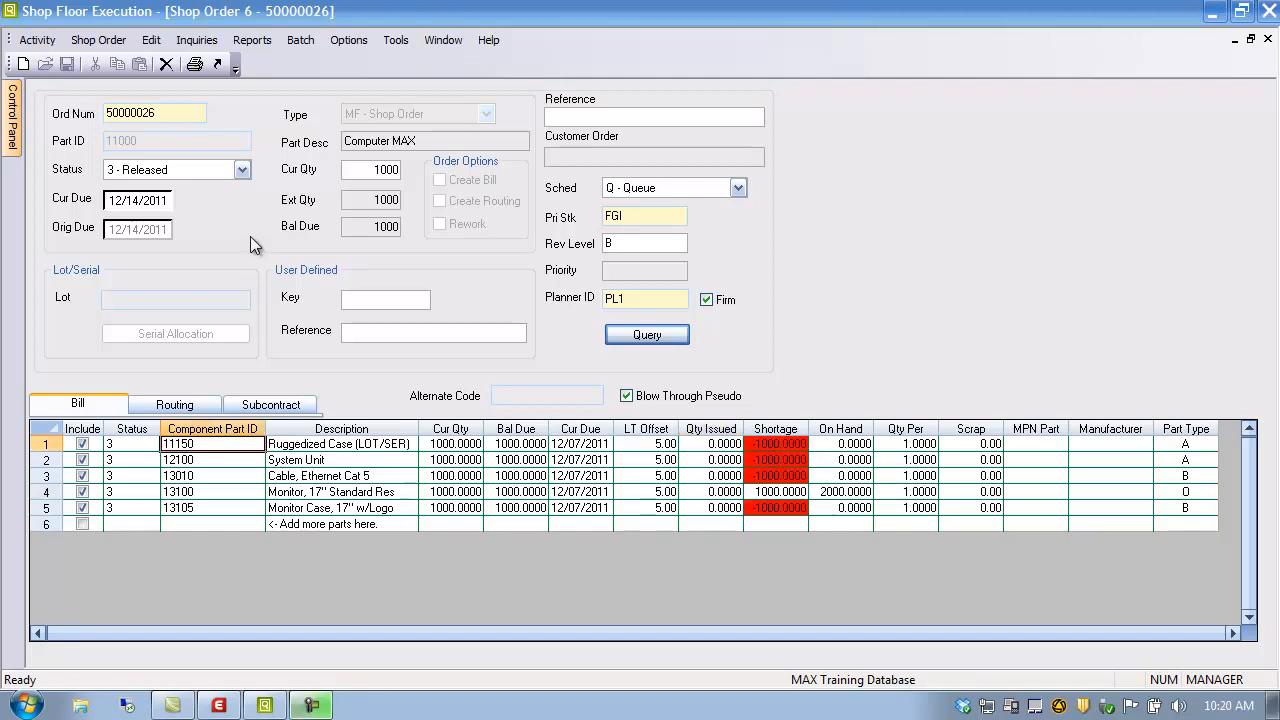
click(186, 408)
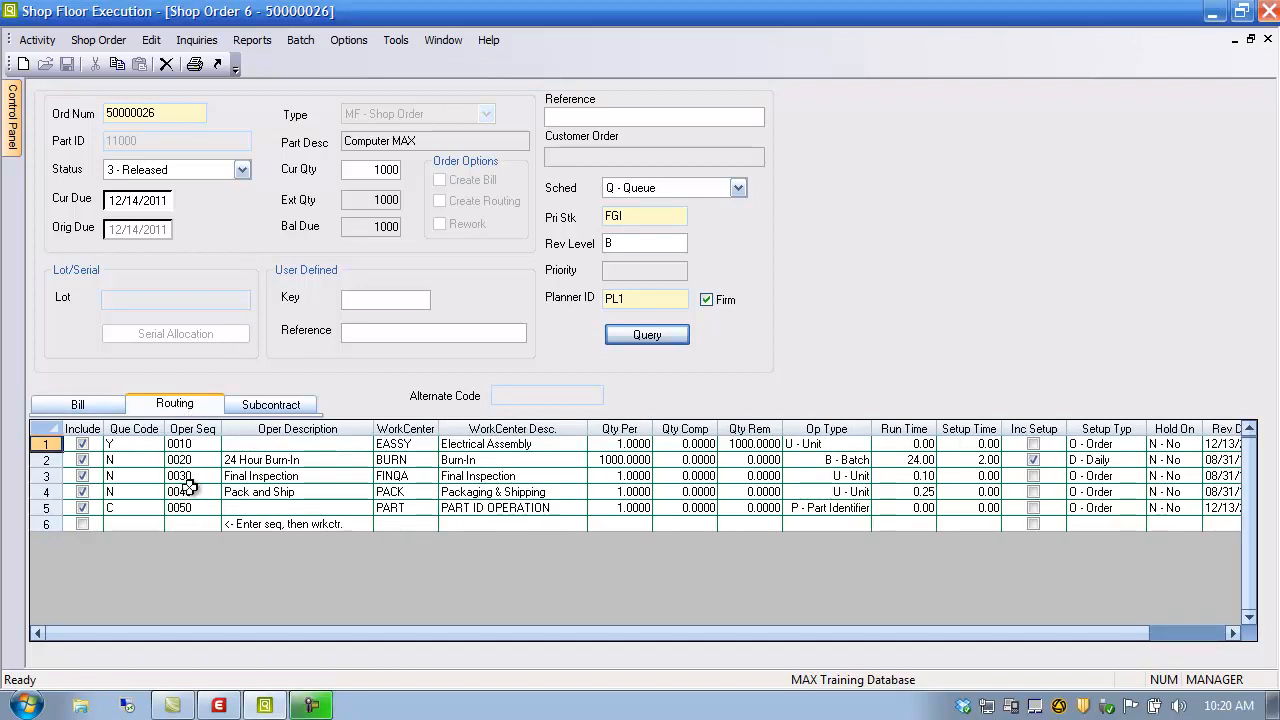
click(94, 407)
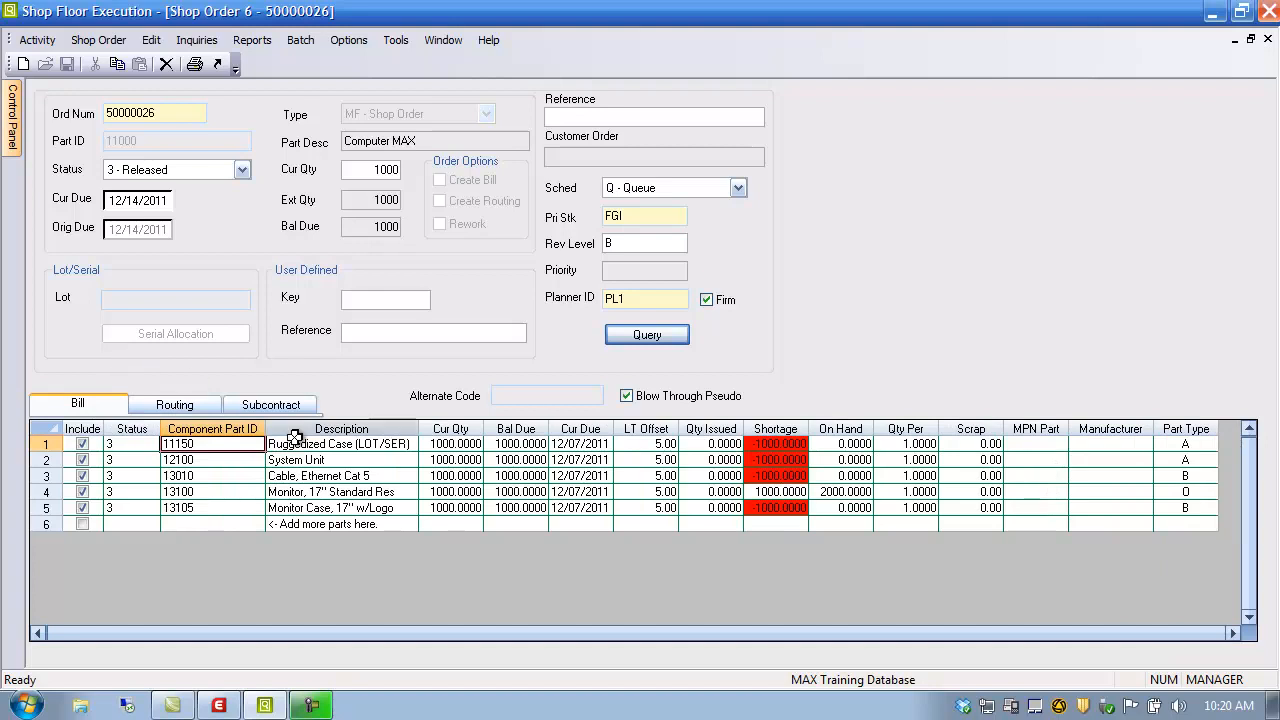
- Switch to System Manager, open Inventory Control's inventory transactions, and set up an issue of type Shop
click(218, 705)
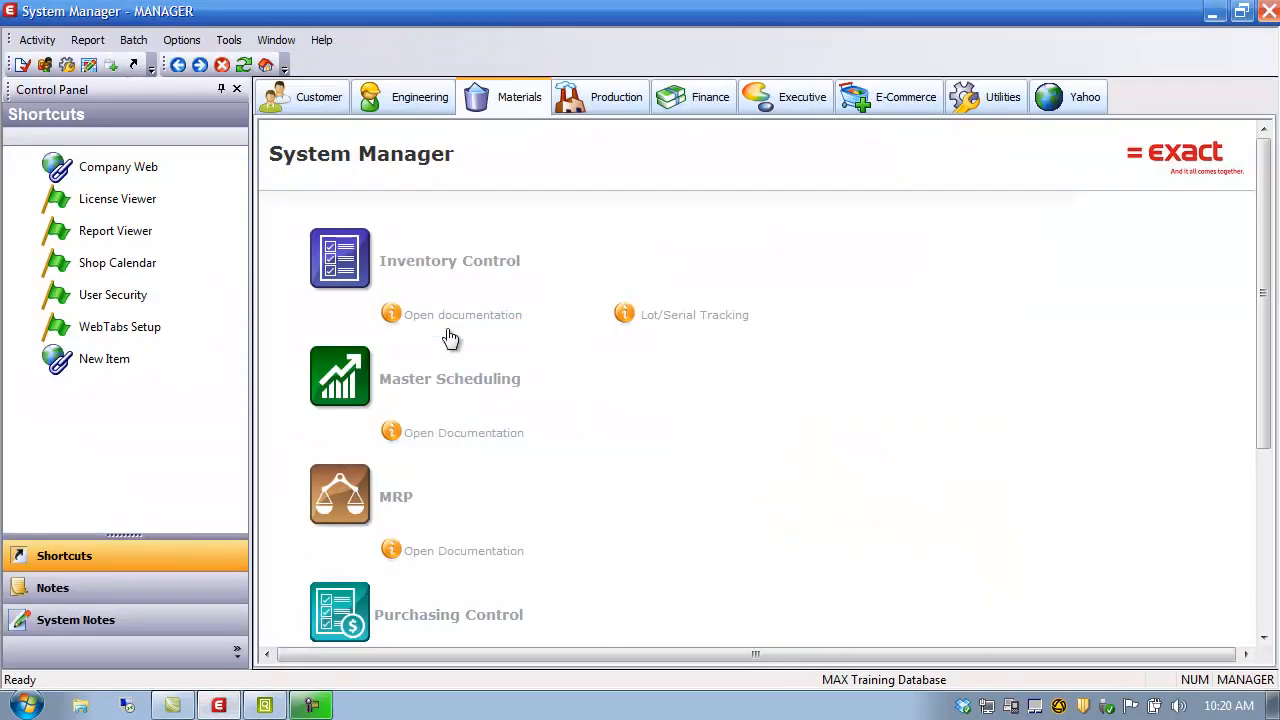
click(453, 262)
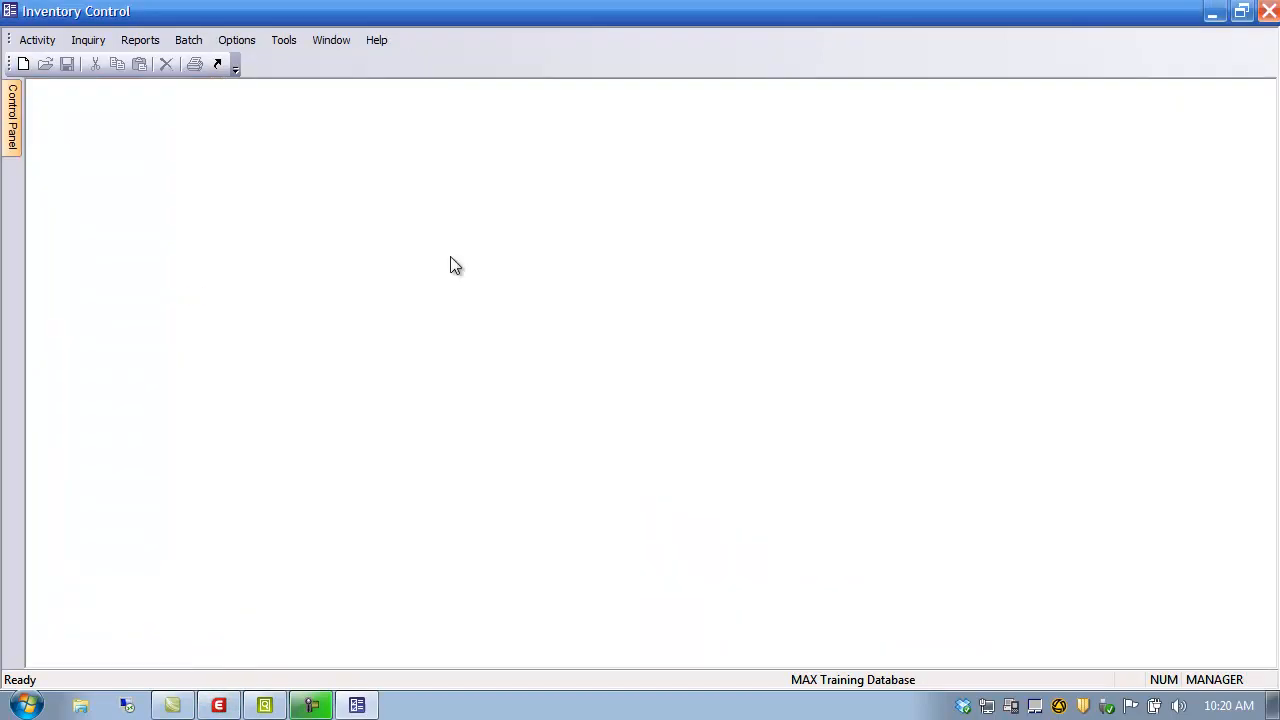
click(48, 44)
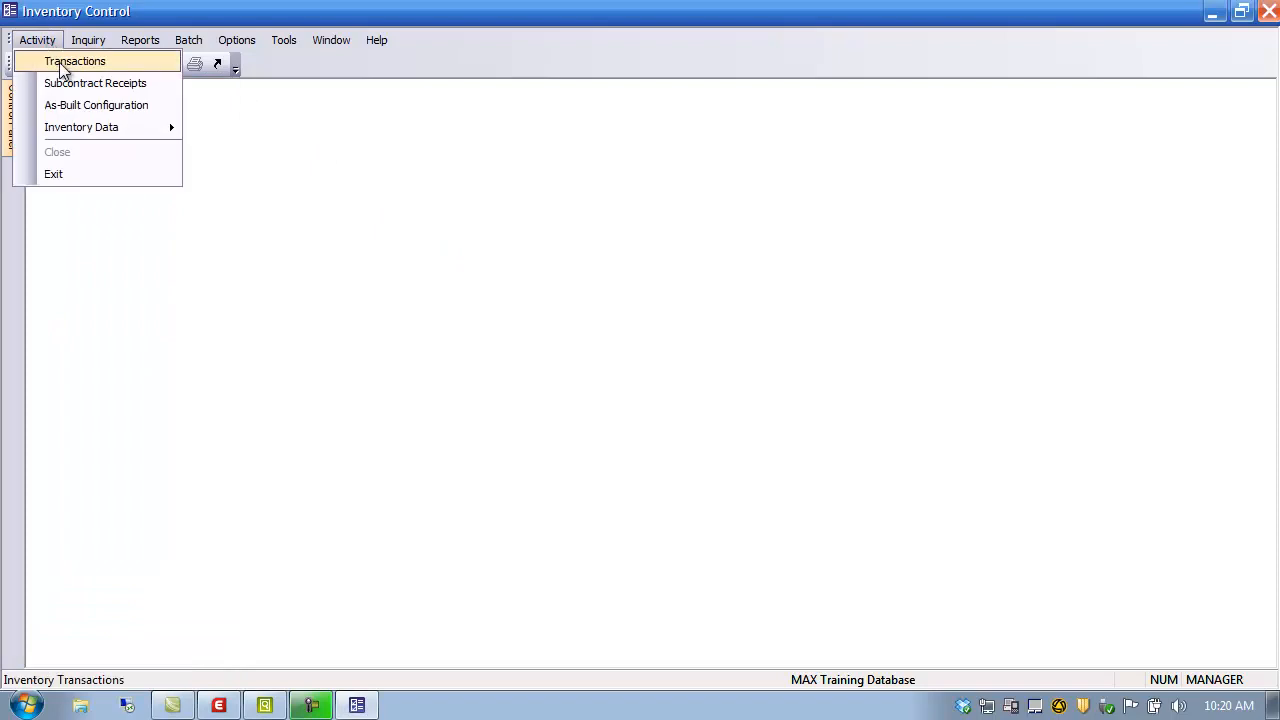
click(60, 62)
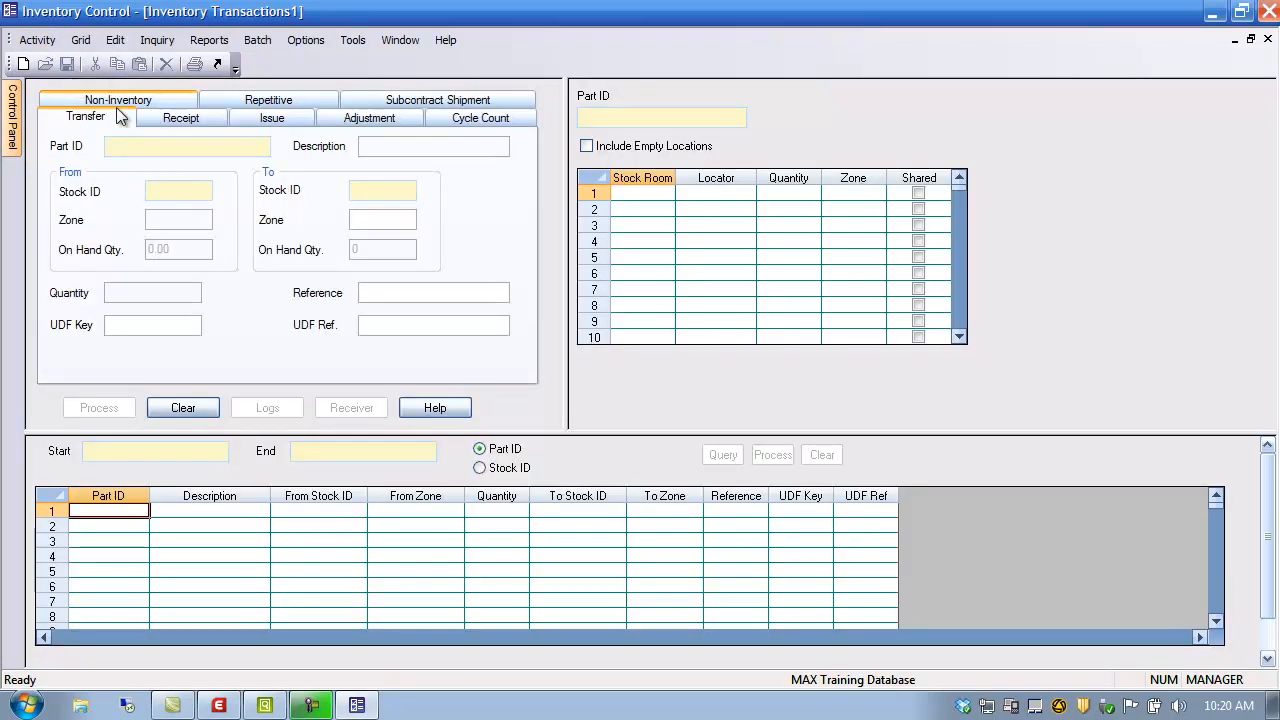
click(272, 120)
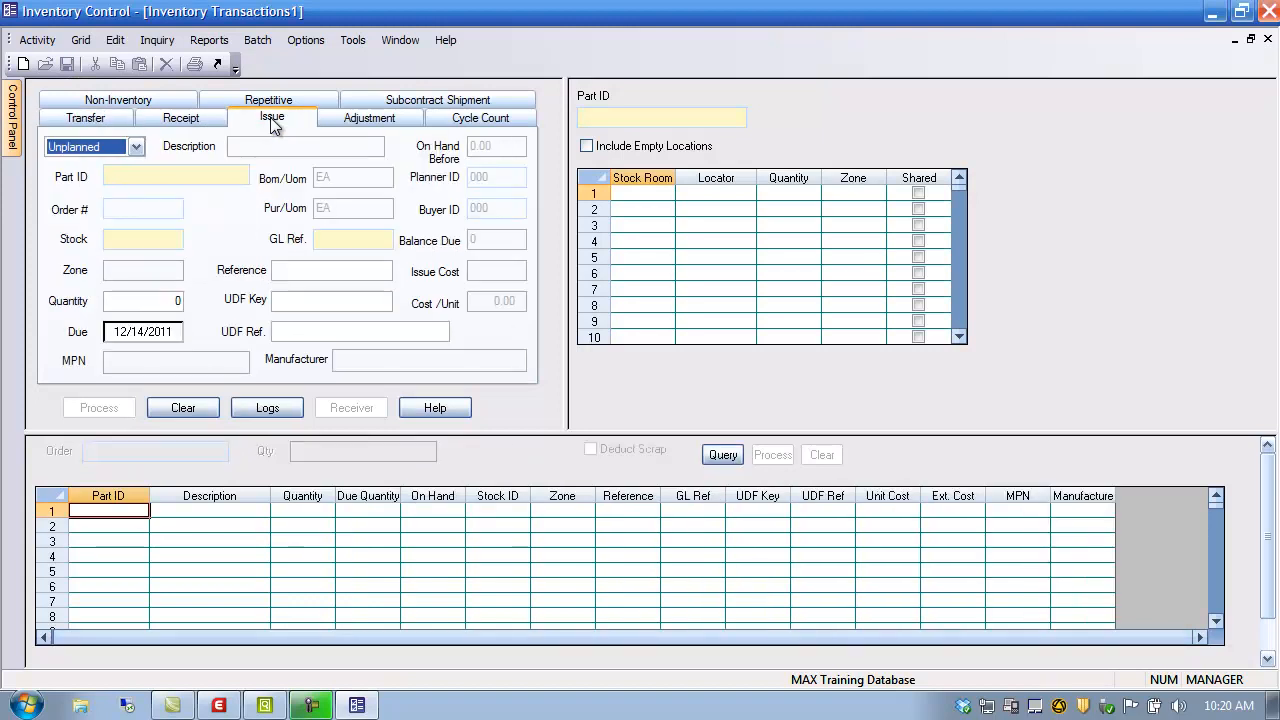
click(137, 148)
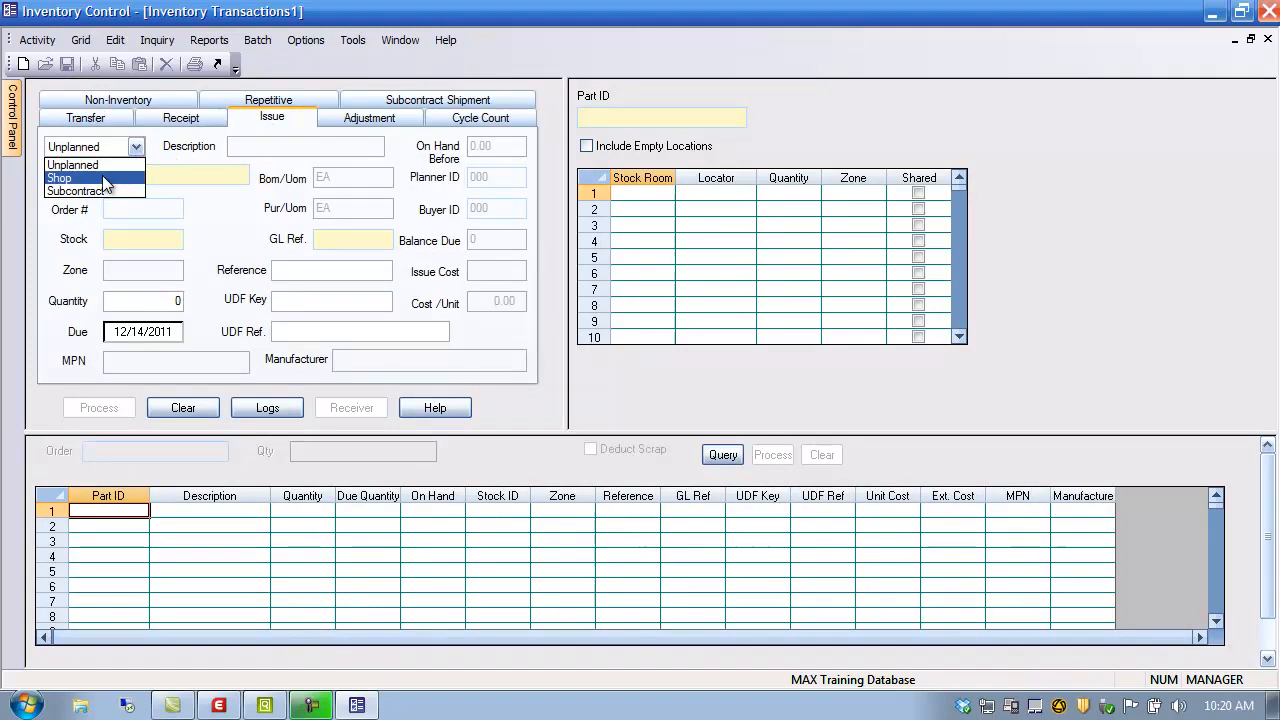
click(125, 178)
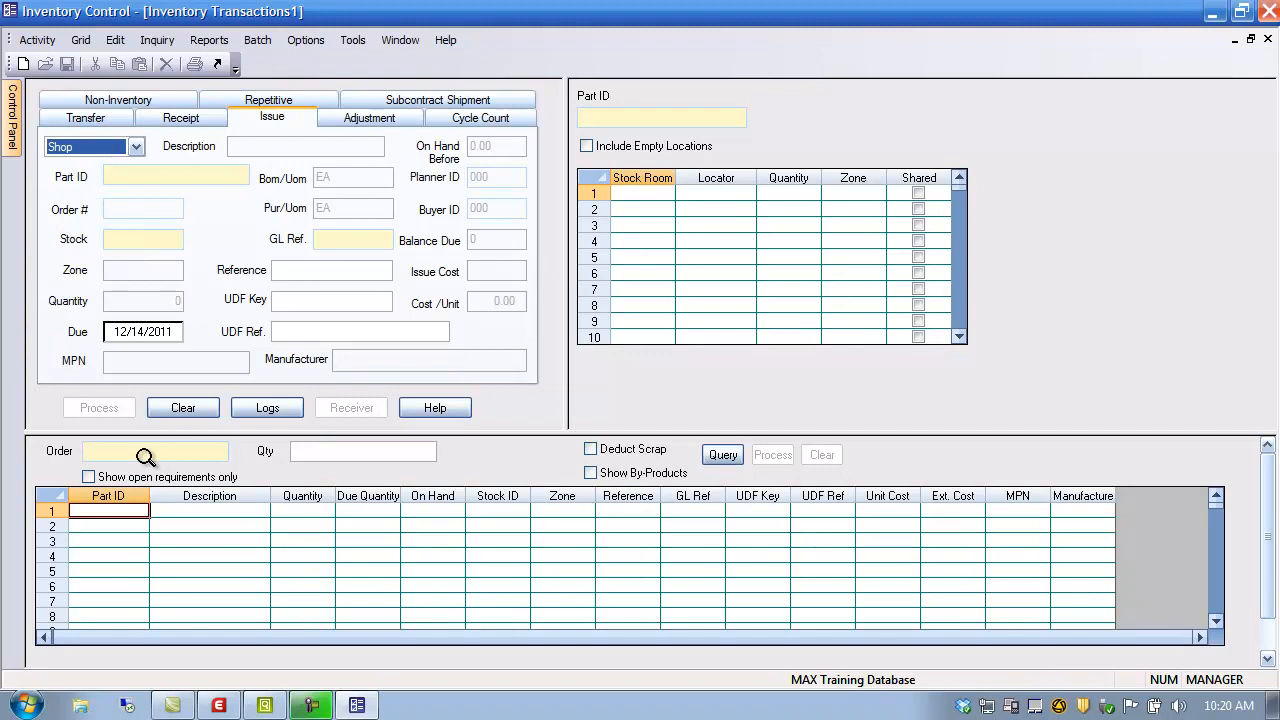
- Query the newest manufactured order for part 11000 for issue and check the on-hand quantity of component 12100
click(145, 456)
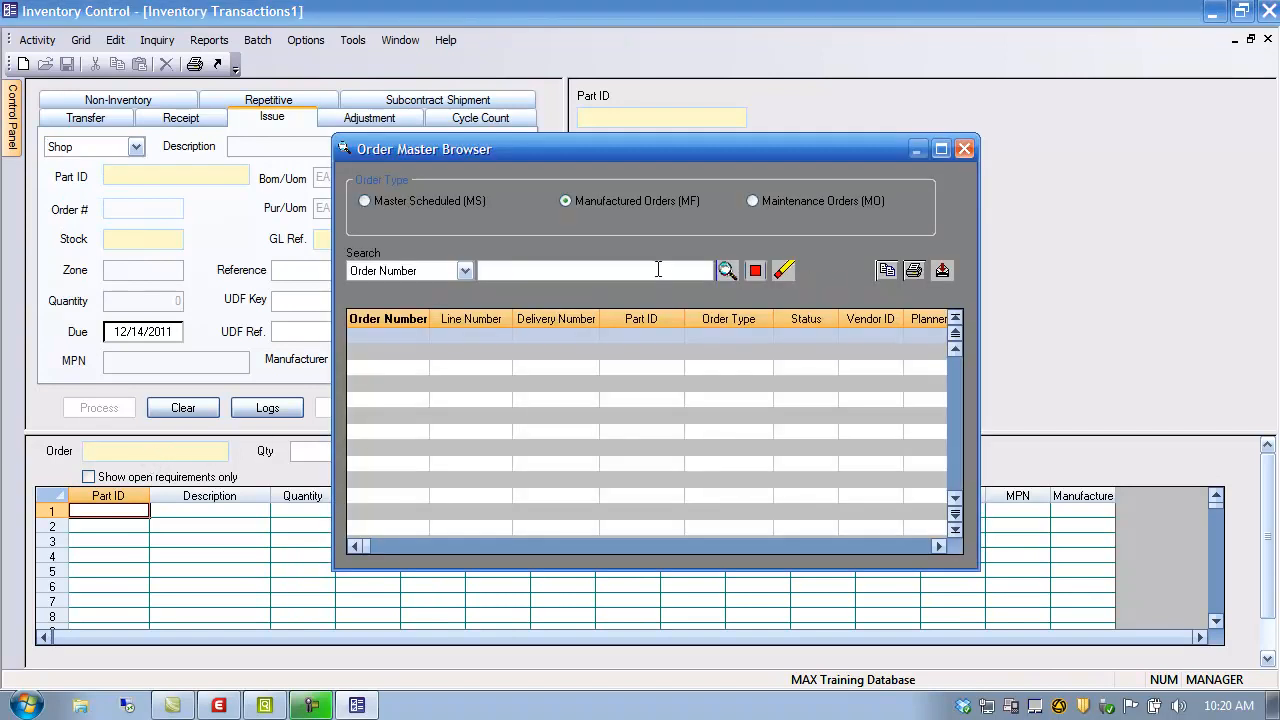
click(727, 270)
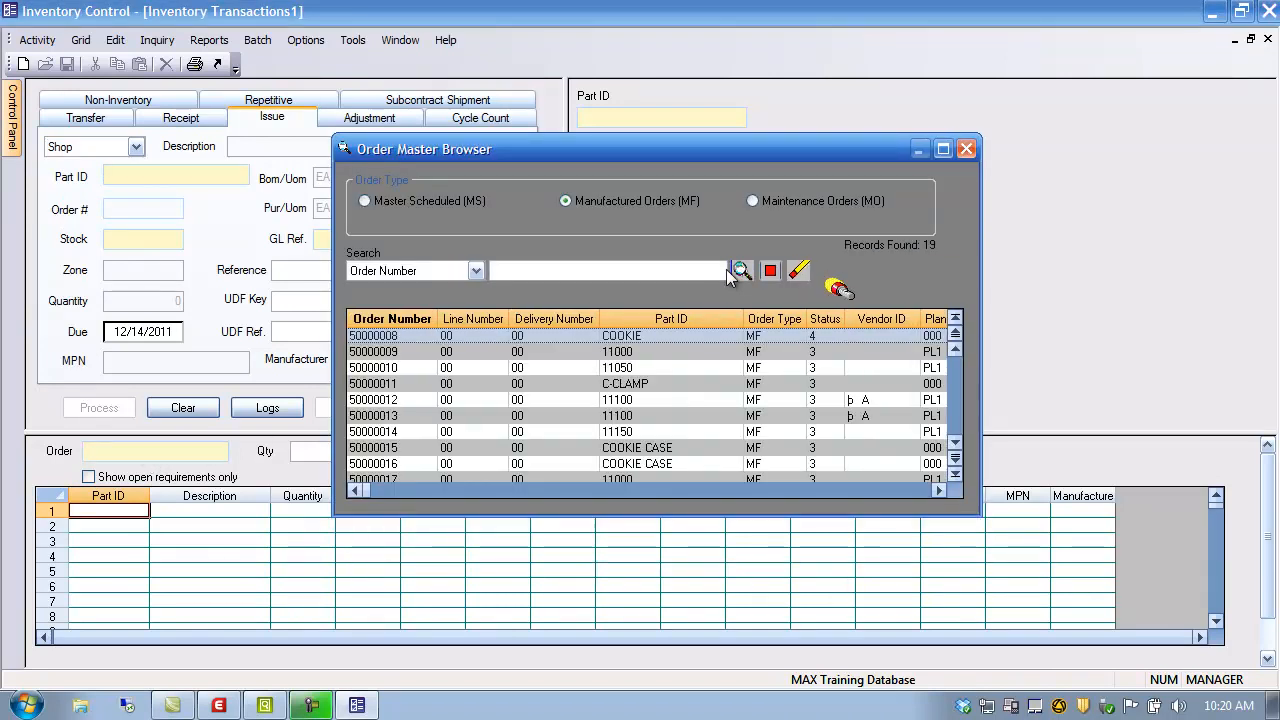
click(387, 320)
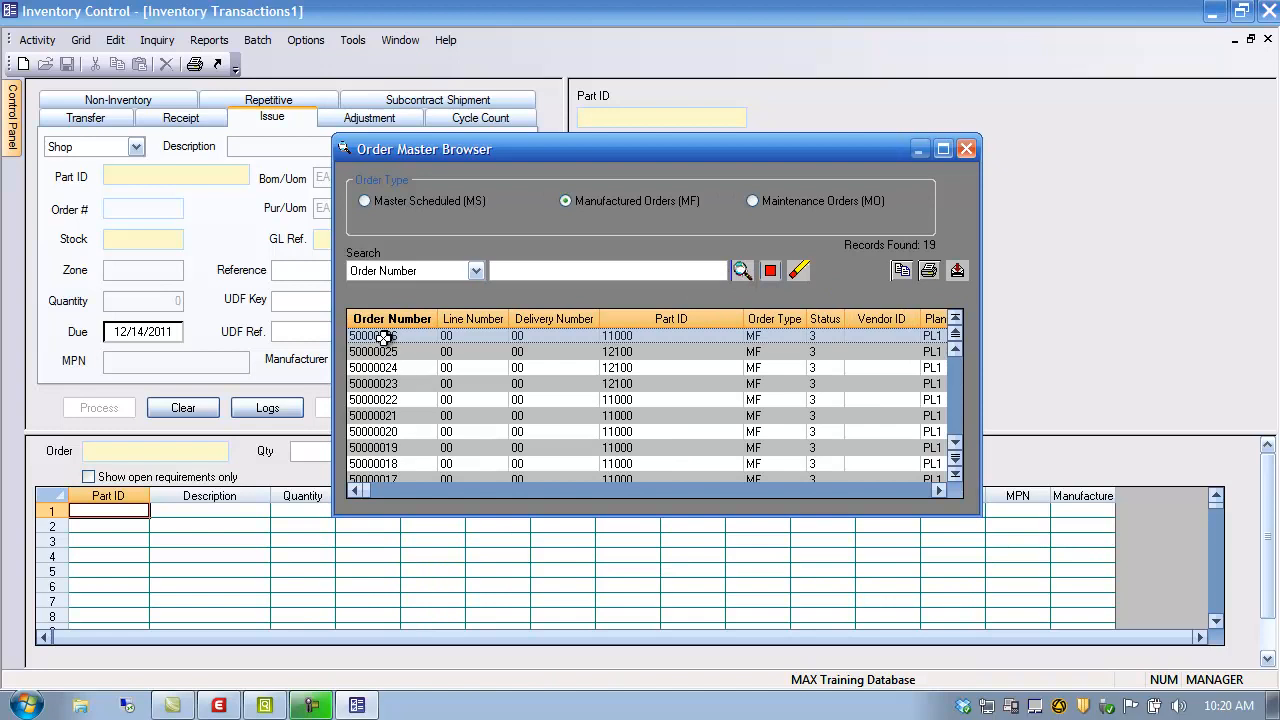
double_click(385, 337)
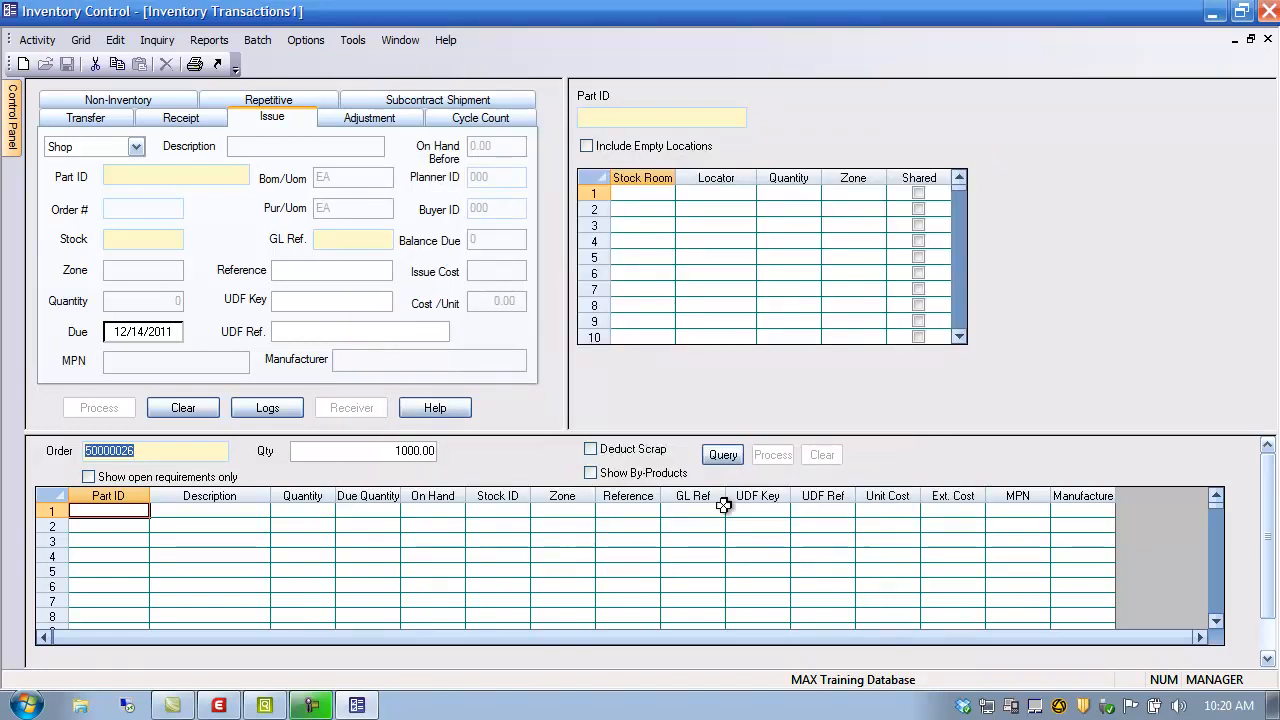
click(730, 456)
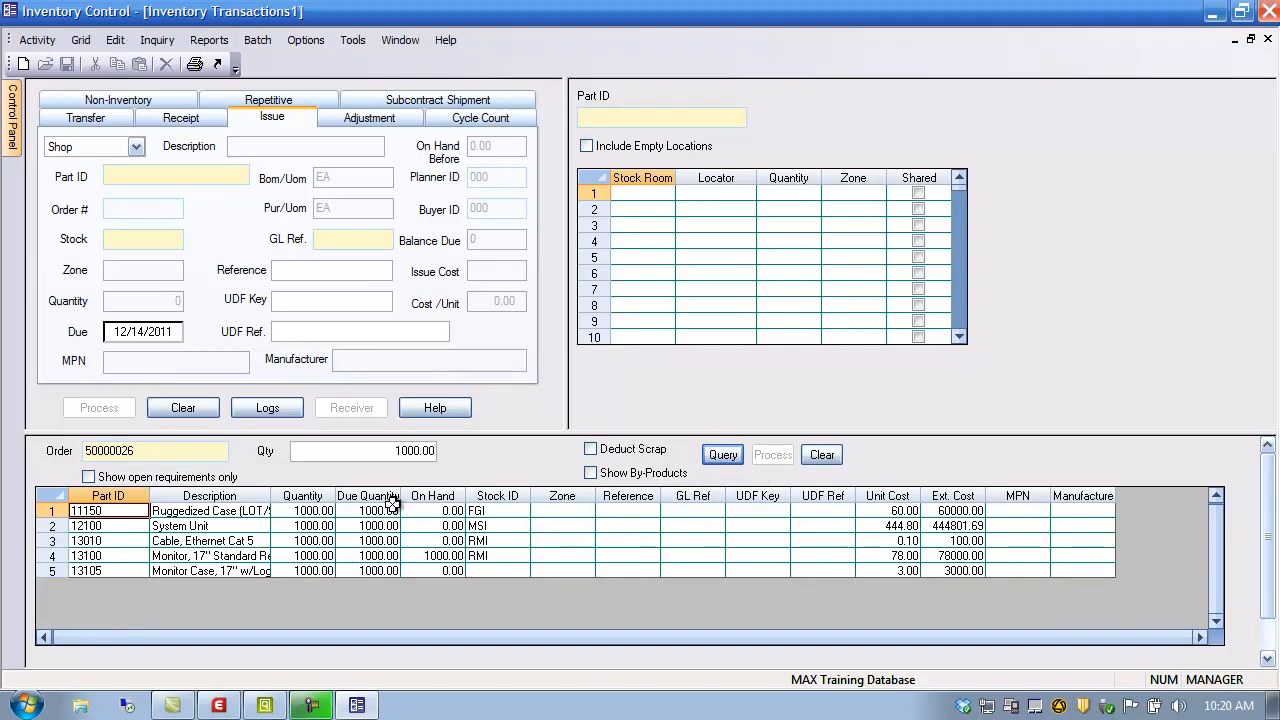
click(452, 525)
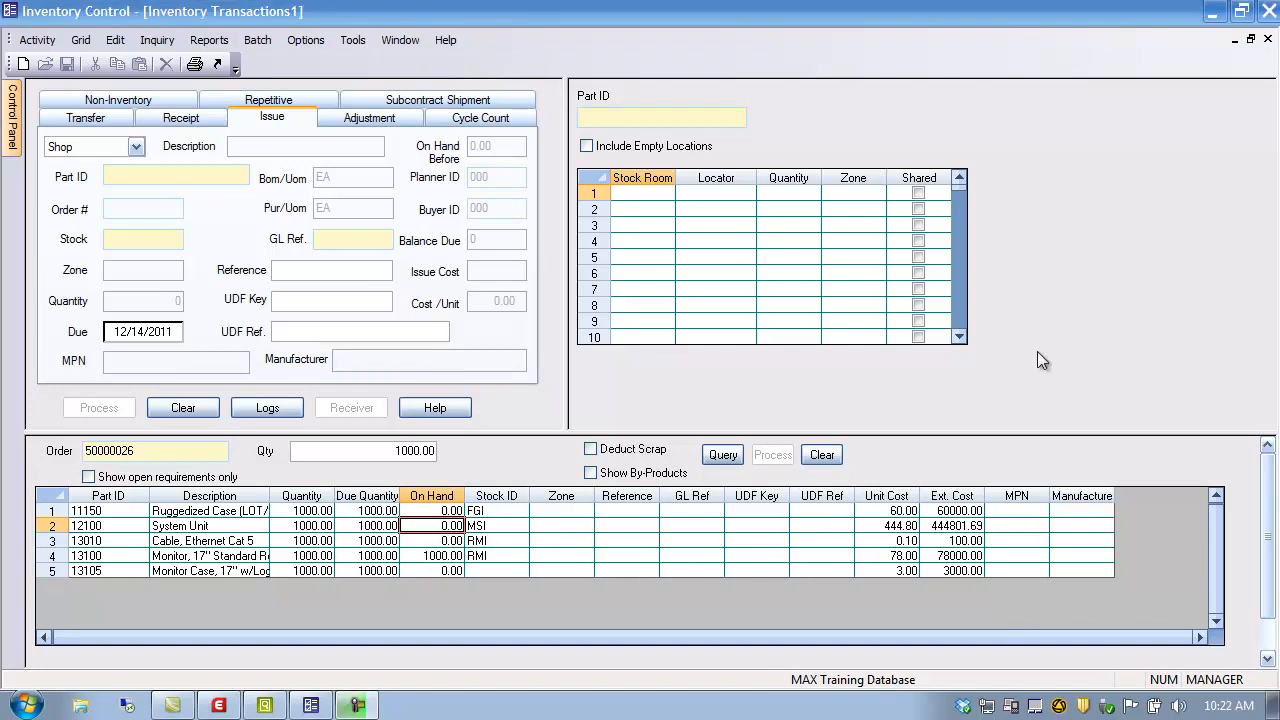
- Process an inventory adjustment of 10000 for part 12100 in stock MSI
click(366, 116)
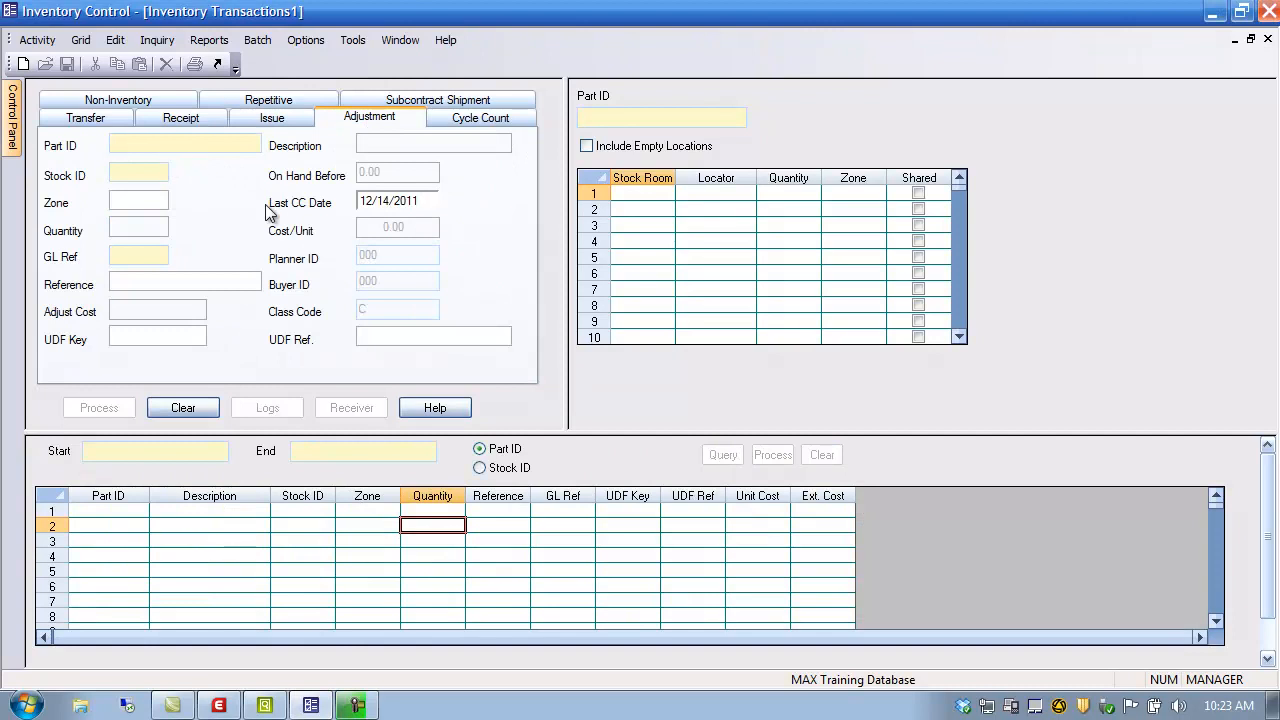
text(12100)
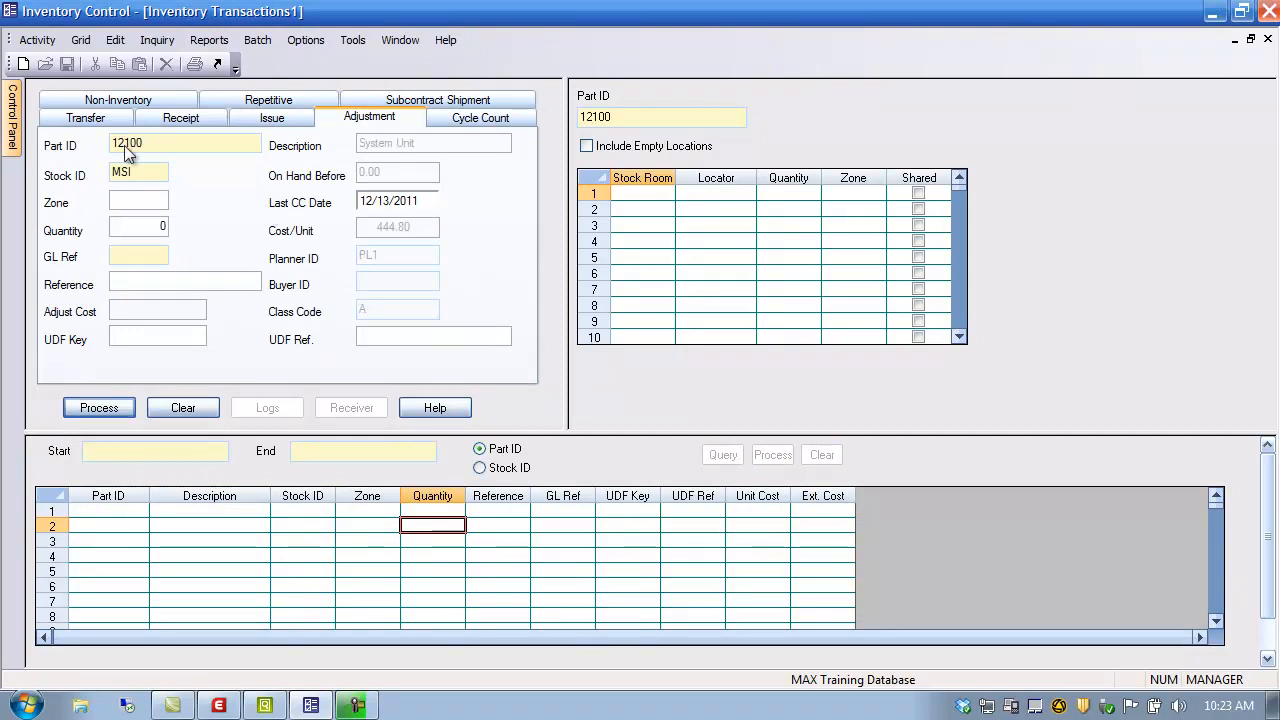
click(166, 231)
text(10000)
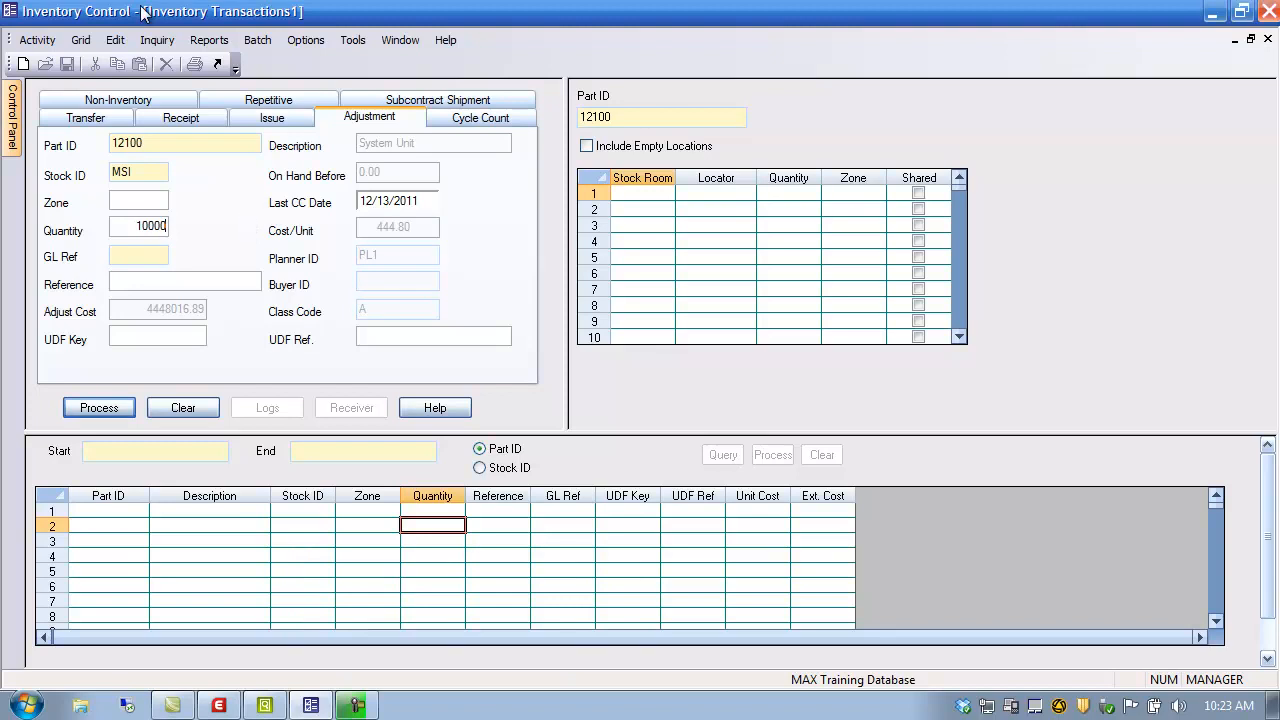
click(116, 415)
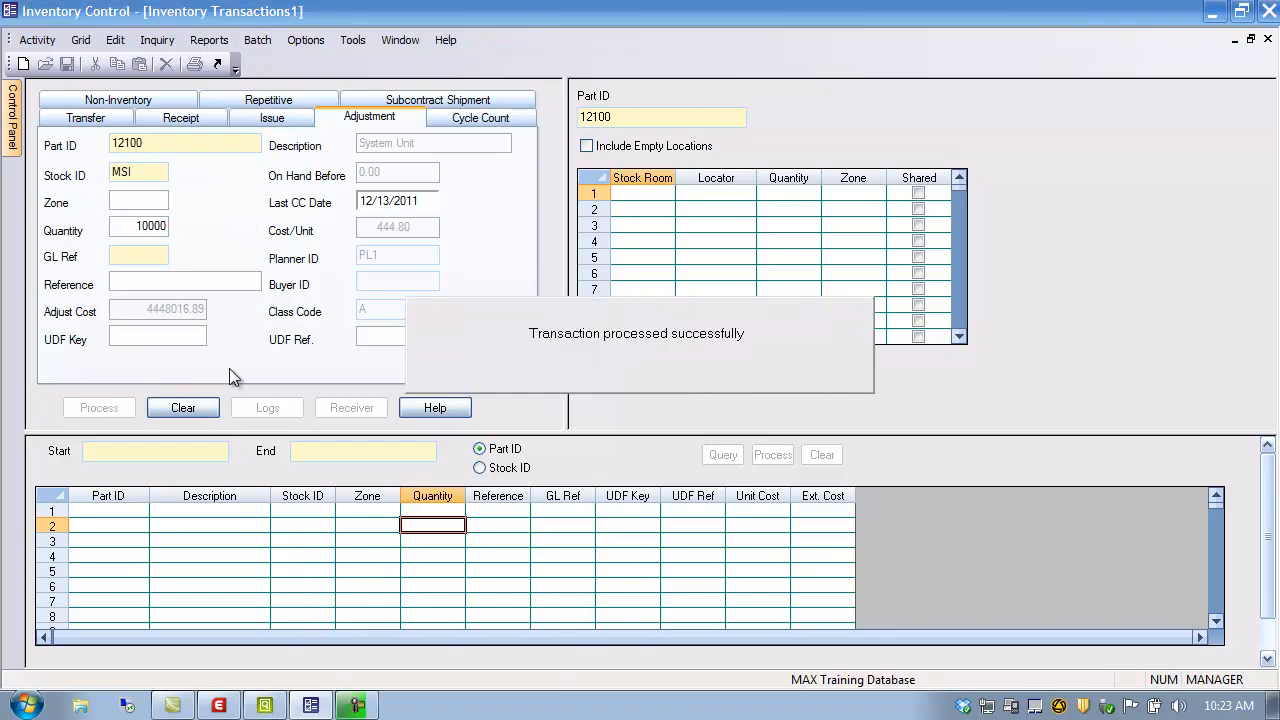
- Reload the newest part 11000 shop order's components for issue and check the entry for component 13010
click(276, 118)
double_click(140, 451)
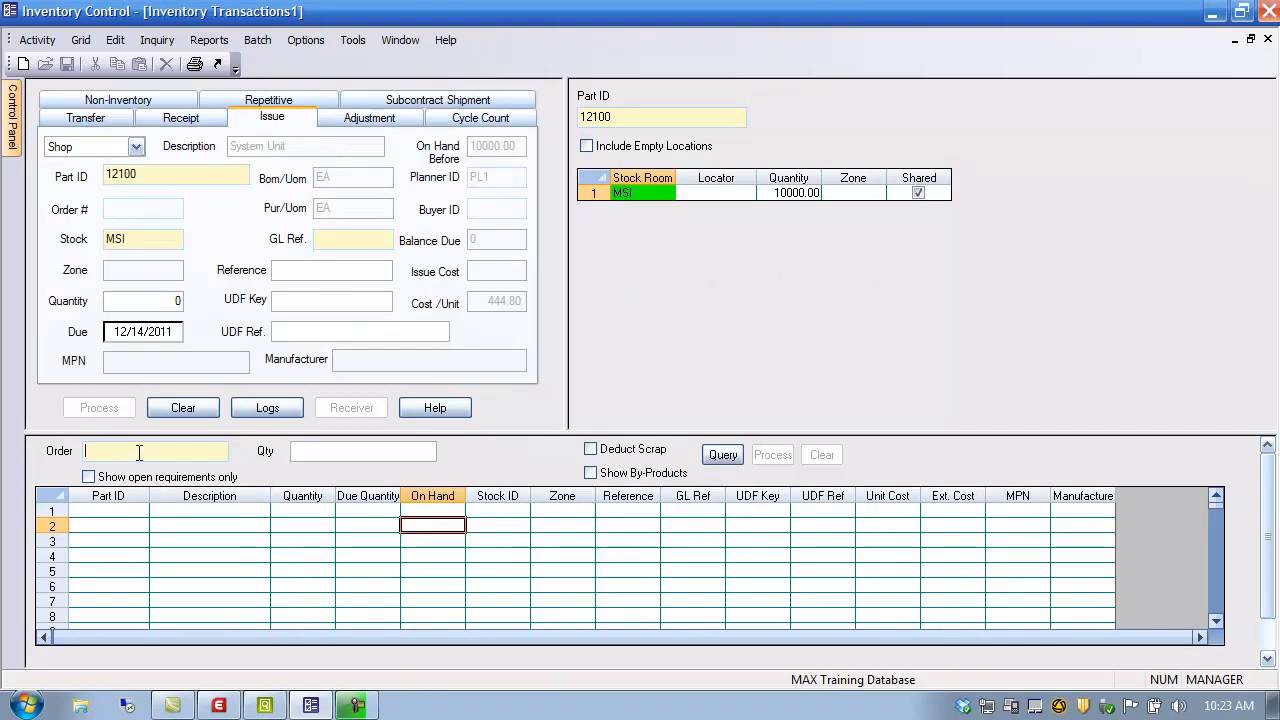
click(727, 270)
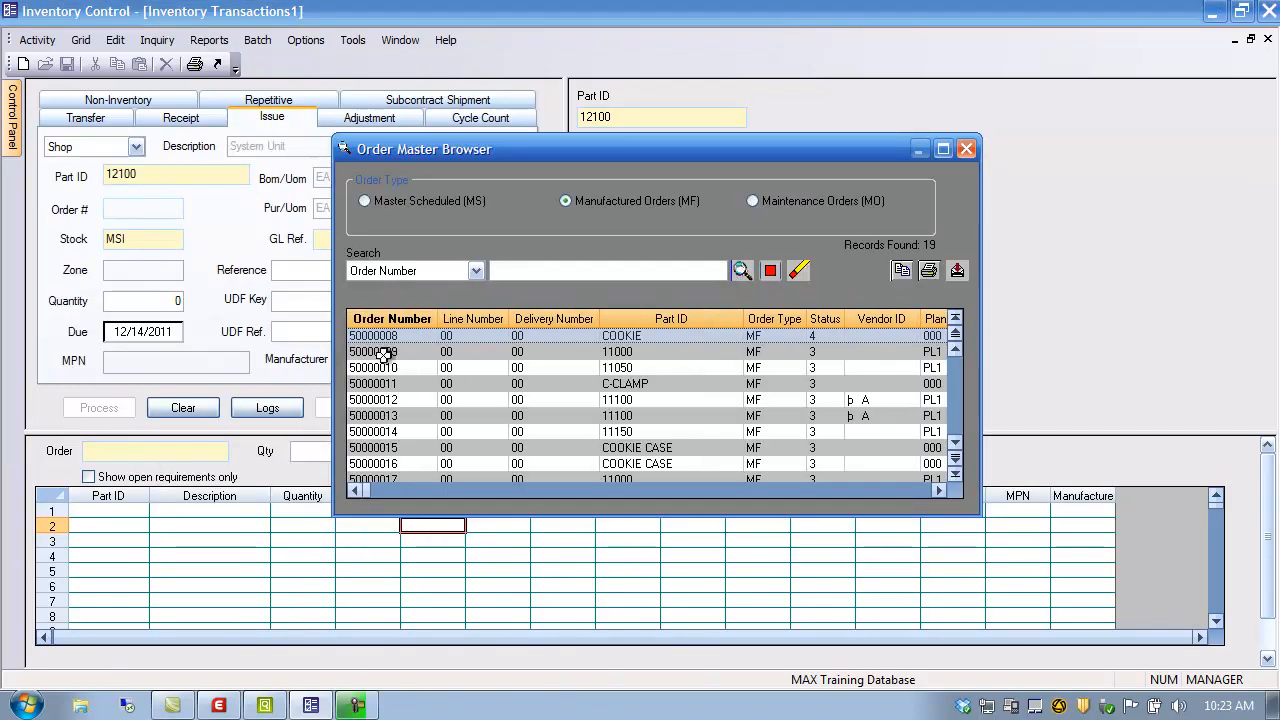
double_click(386, 337)
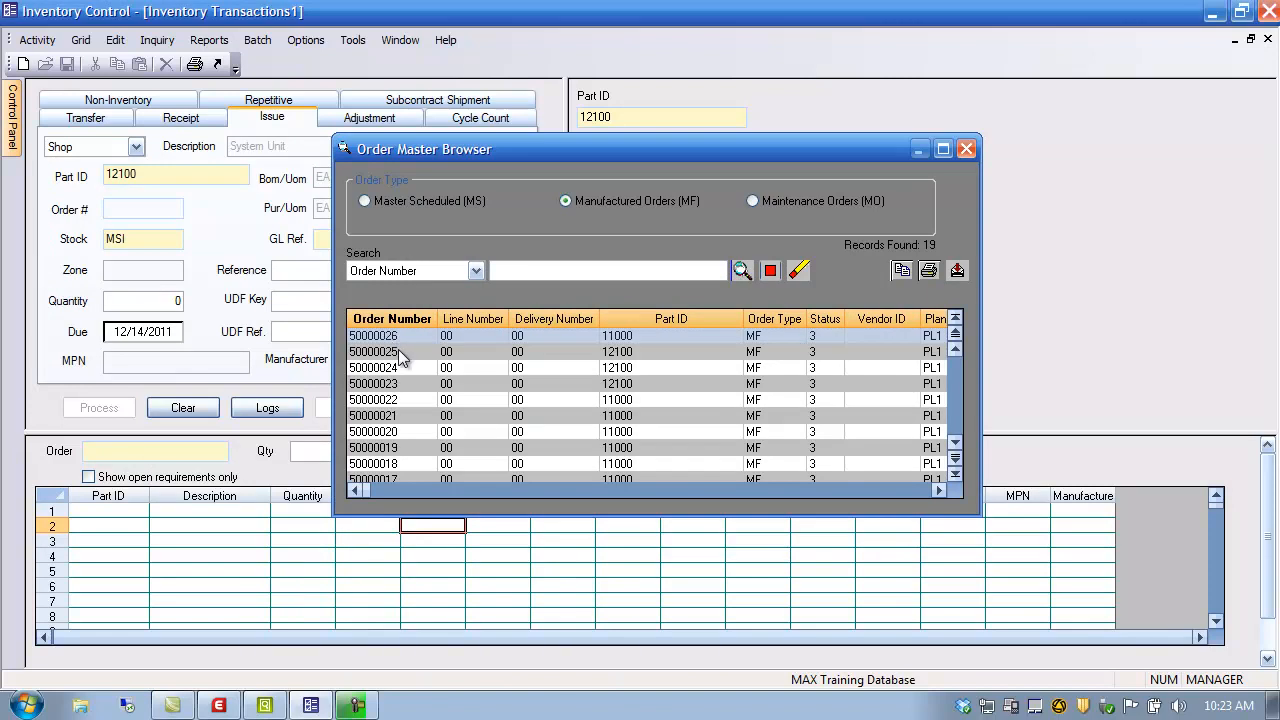
click(723, 455)
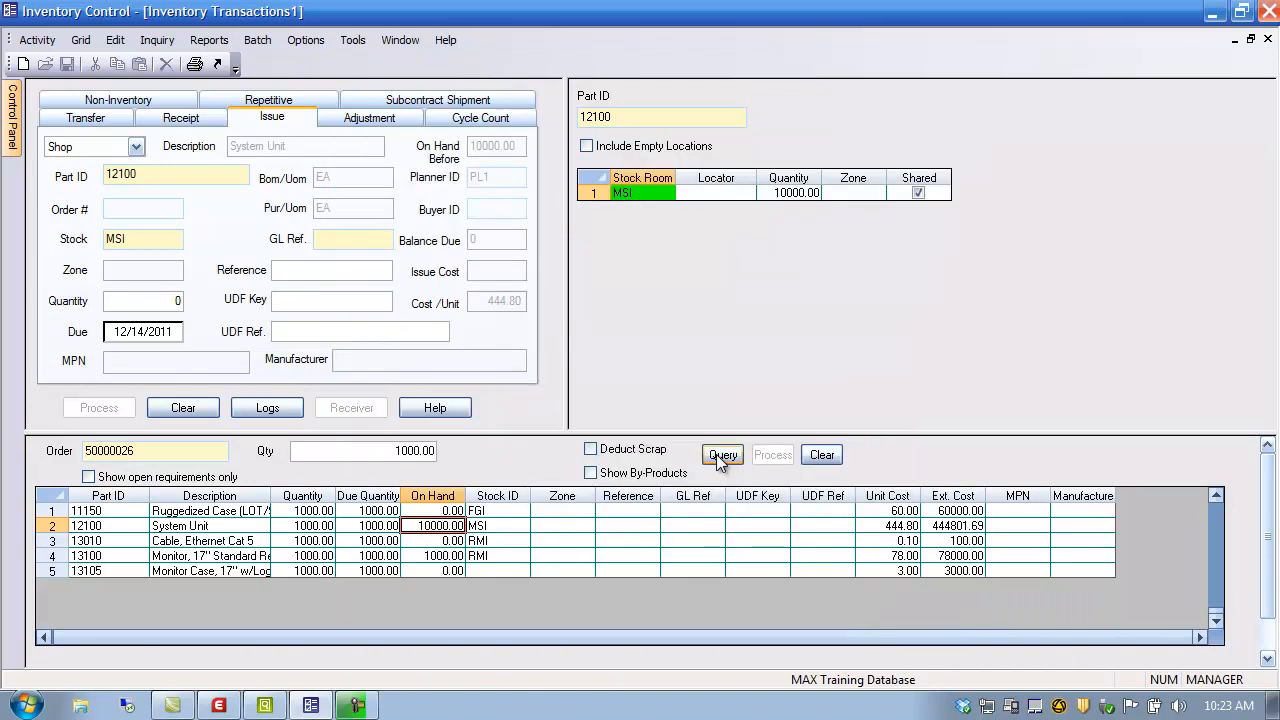
click(112, 540)
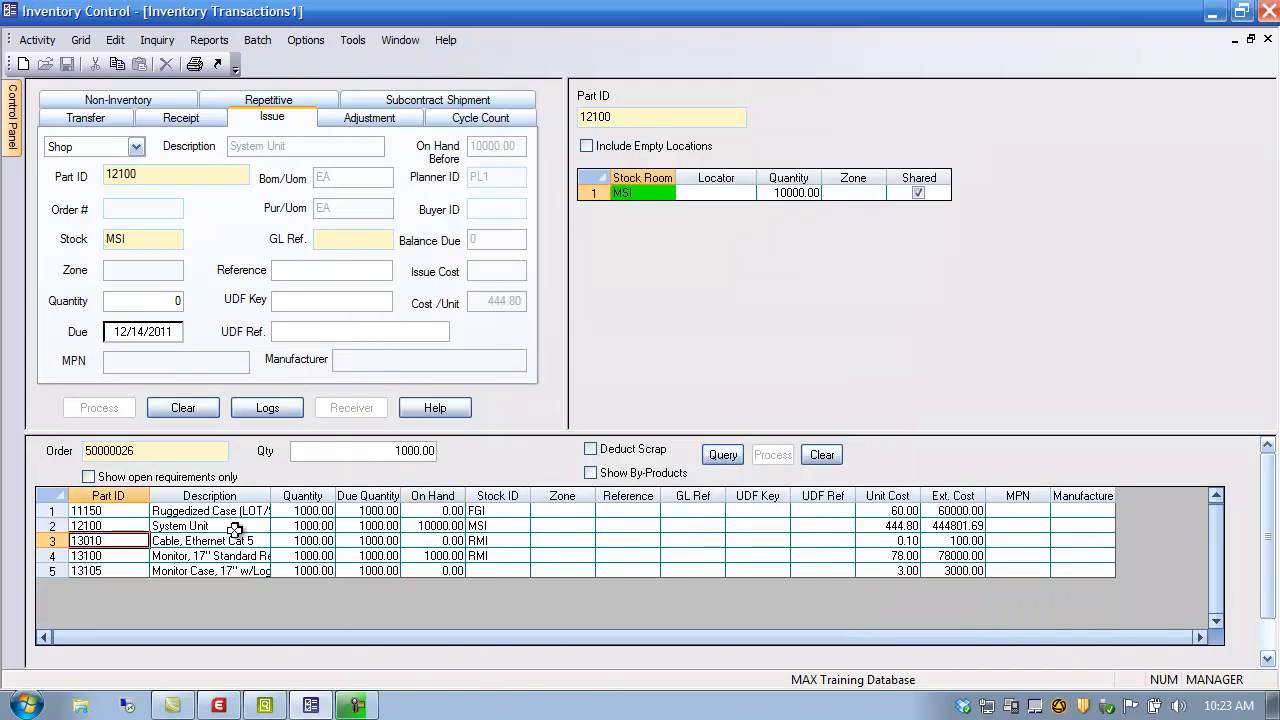
- Process an inventory adjustment of 10000 for part 13010 in stock RMI
click(370, 118)
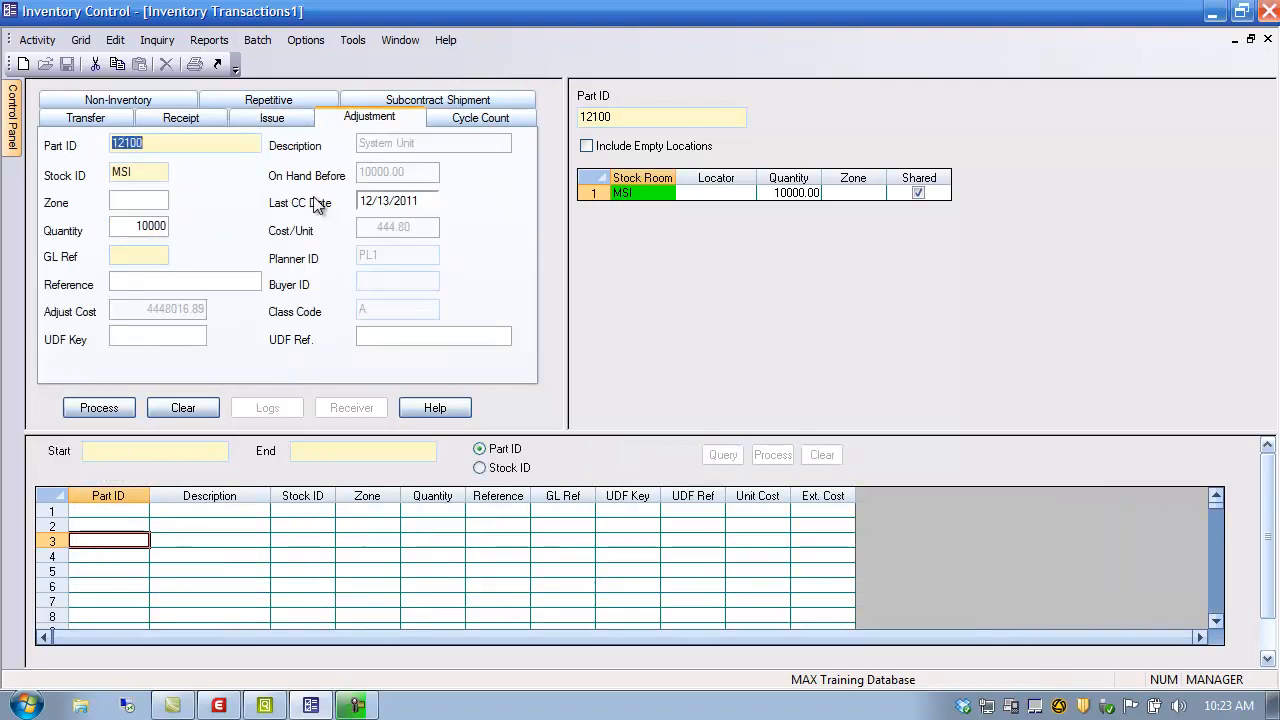
text(13010)
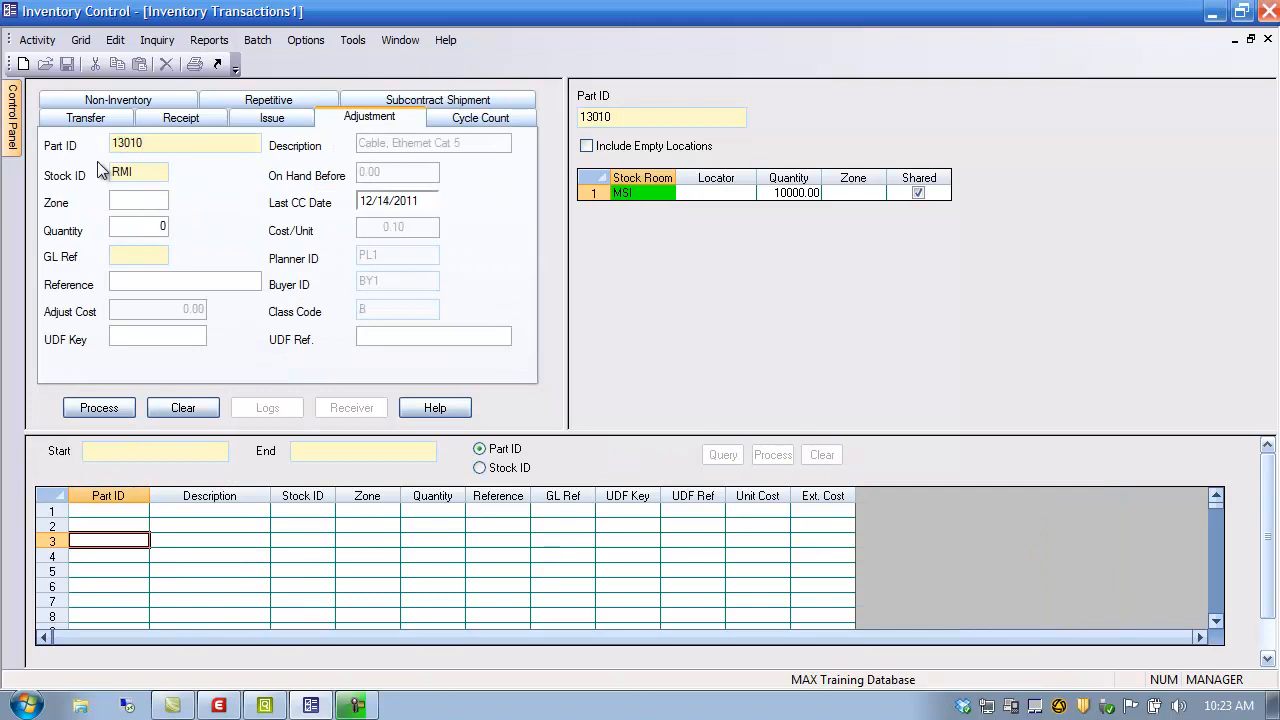
click(156, 228)
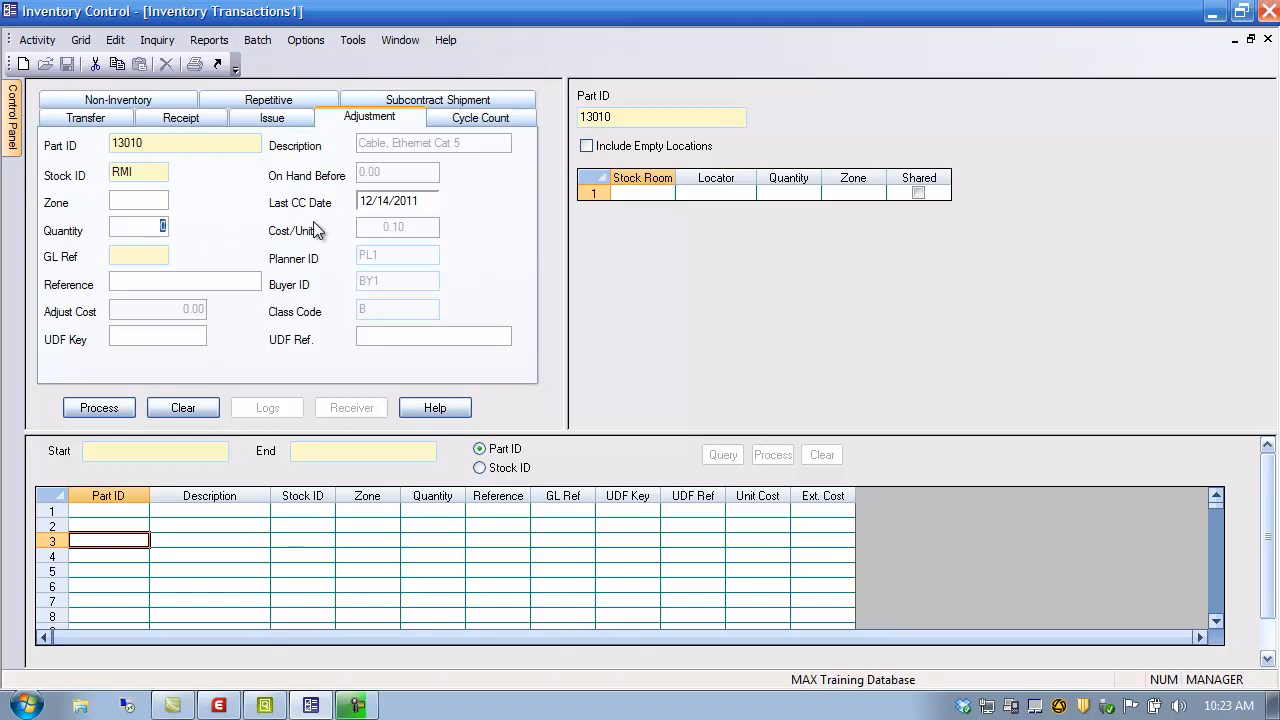
text(10000)
click(100, 408)
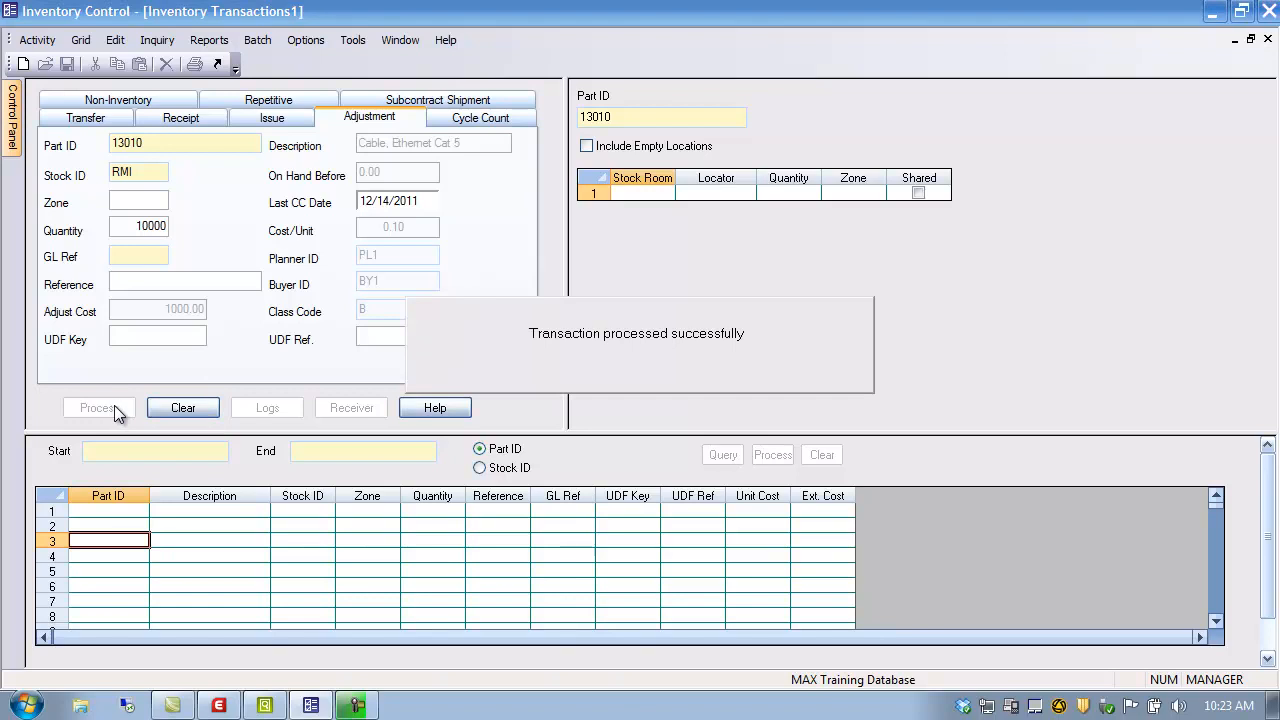
- Query the newest manufactured order for part 11000 to load its components for issue
click(280, 119)
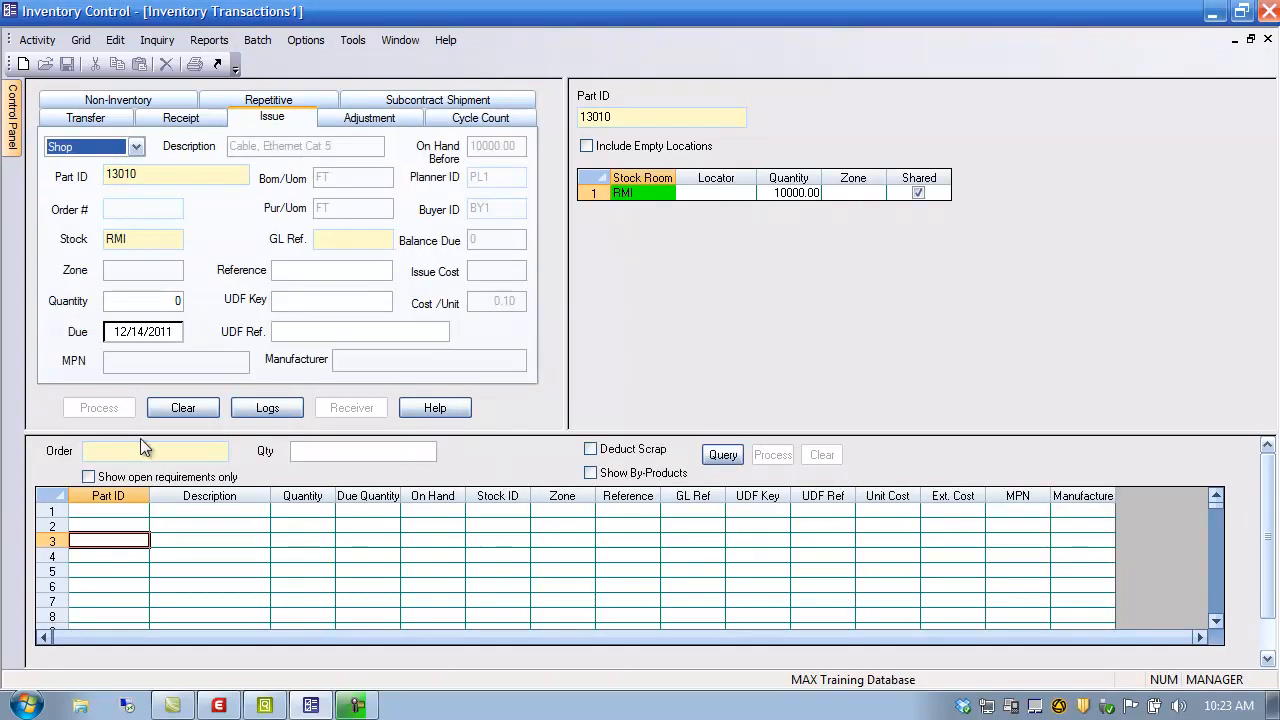
click(136, 452)
double_click(111, 452)
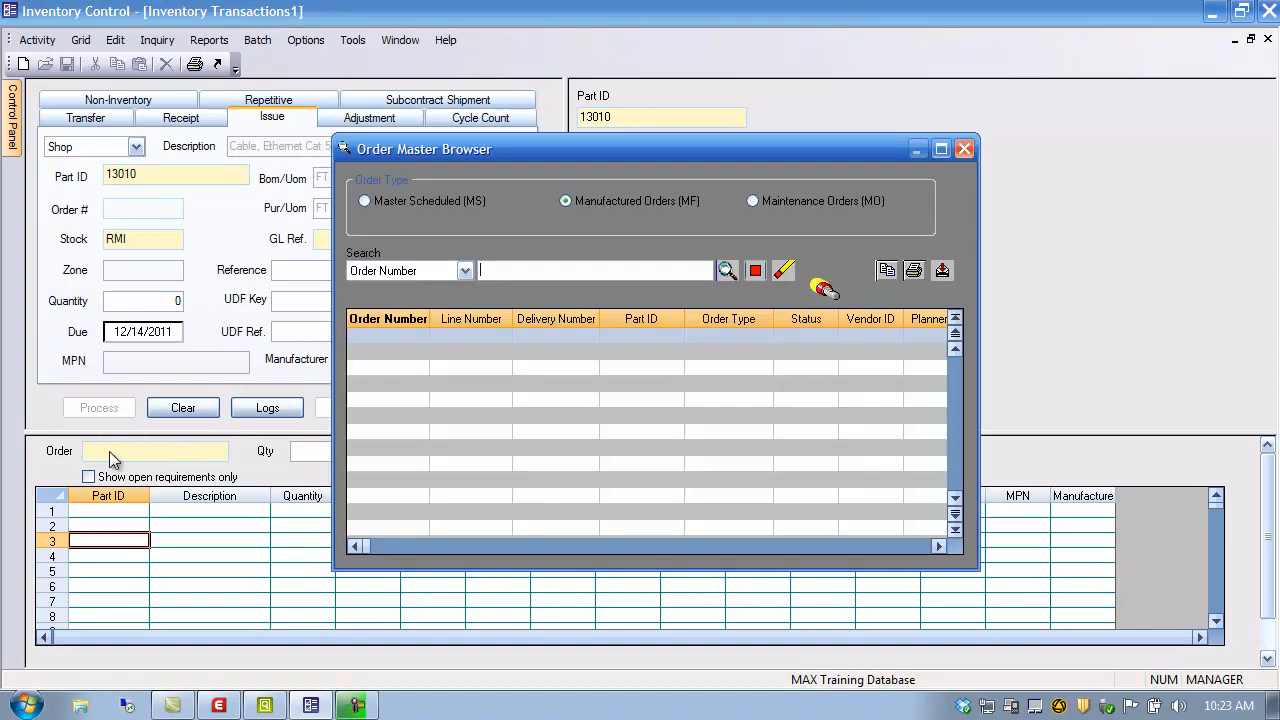
click(410, 320)
double_click(388, 338)
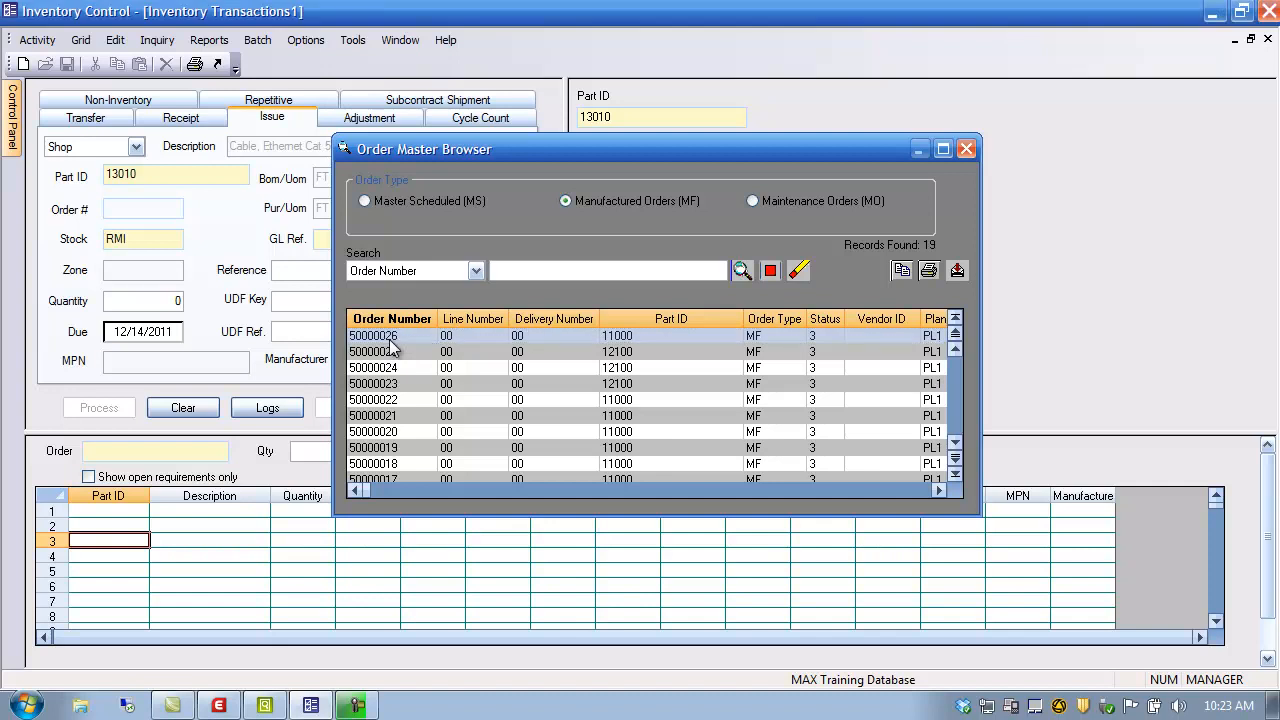
click(728, 454)
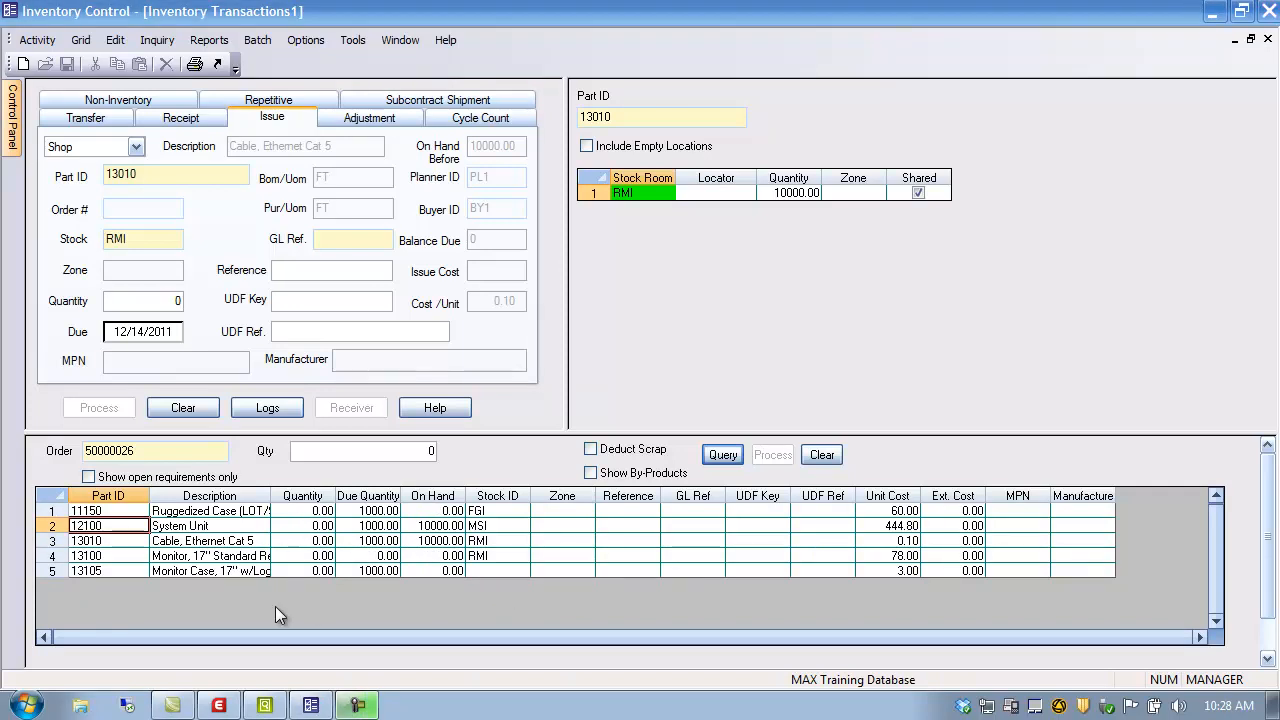
- Issue components 12100 and 13010 together to the part 11000 shop order
click(57, 526)
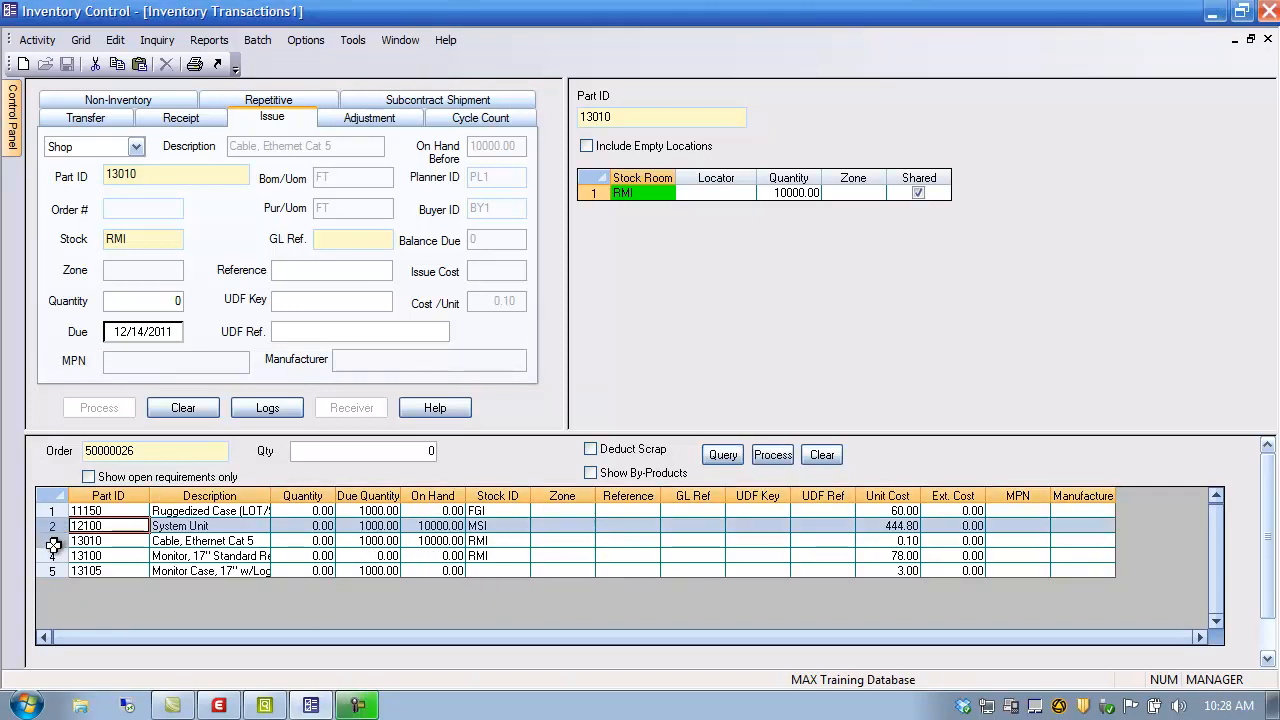
shift+click(54, 541)
click(772, 454)
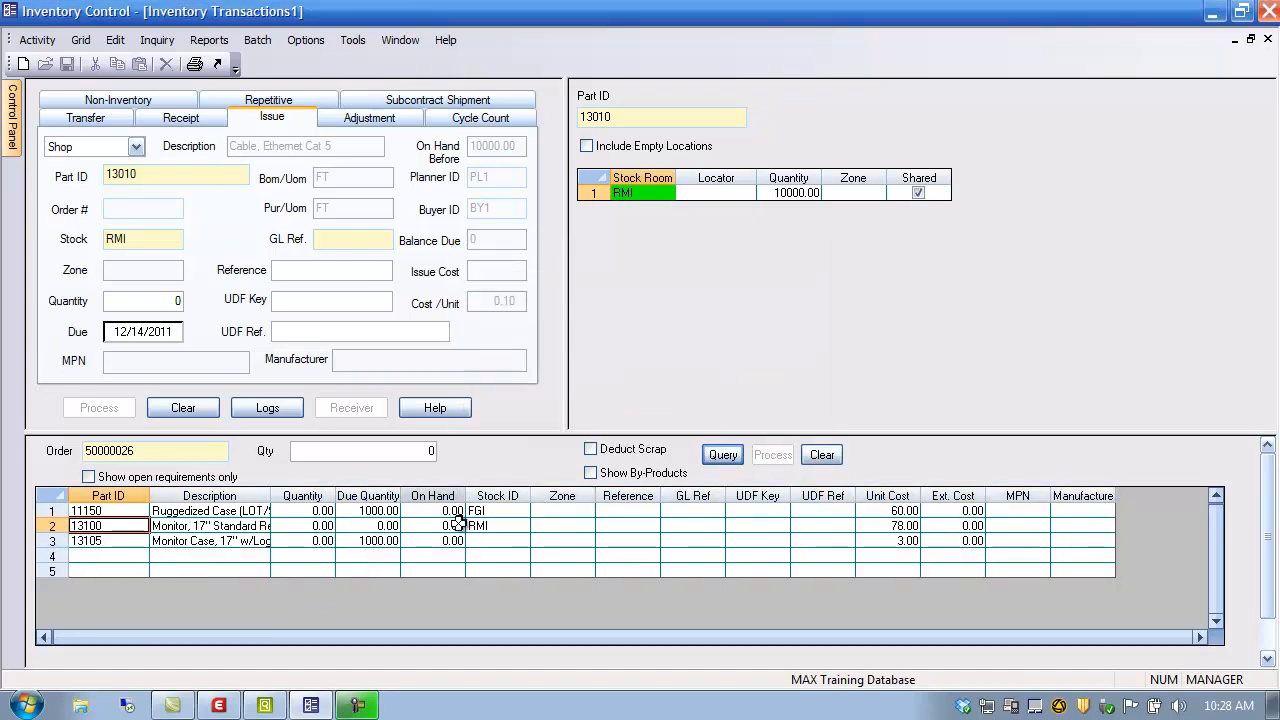
- Switch to Shop Floor Execution and check the order's balances due for 12100 and 13100 and the remaining quantity of routing operation 0010
click(1212, 12)
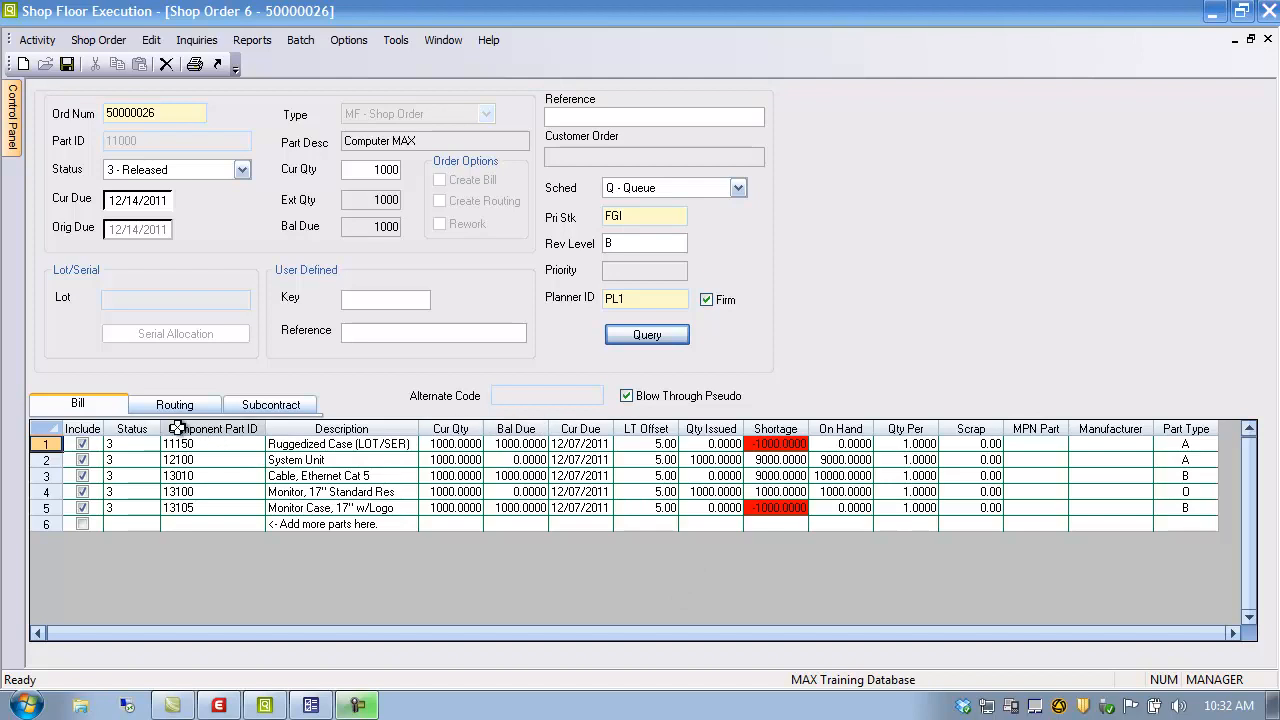
click(521, 460)
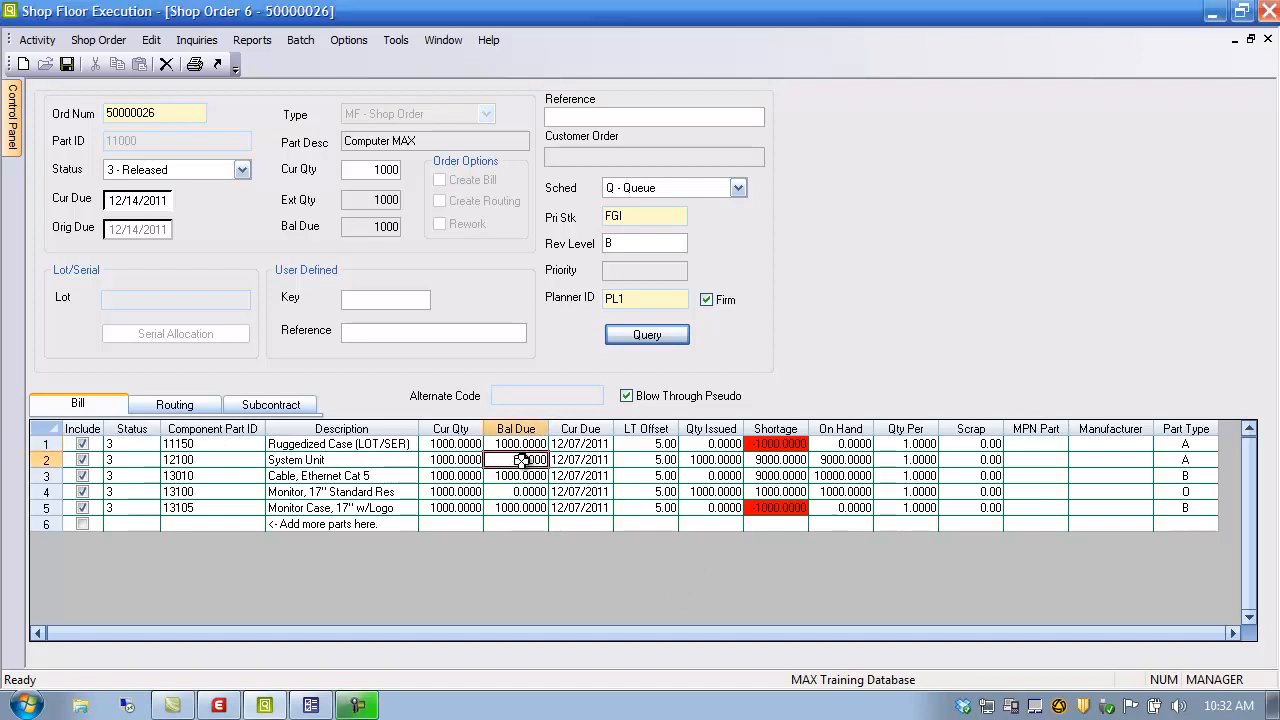
click(520, 492)
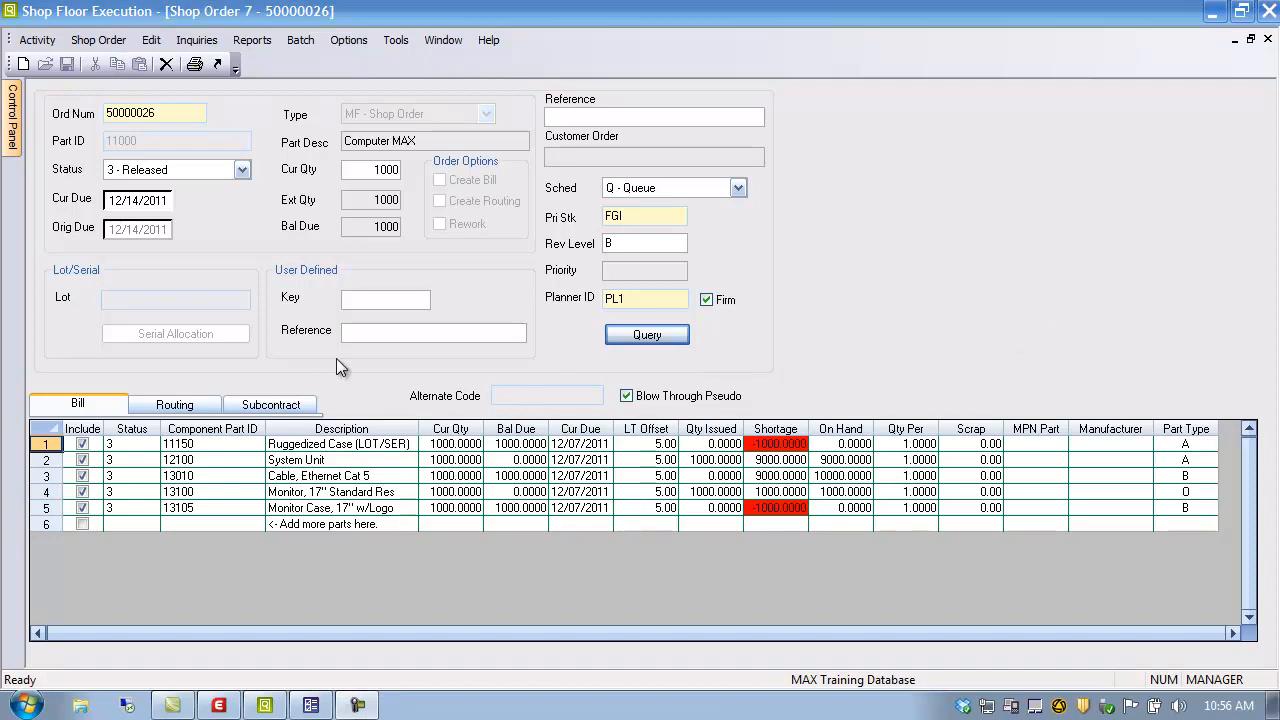
click(174, 405)
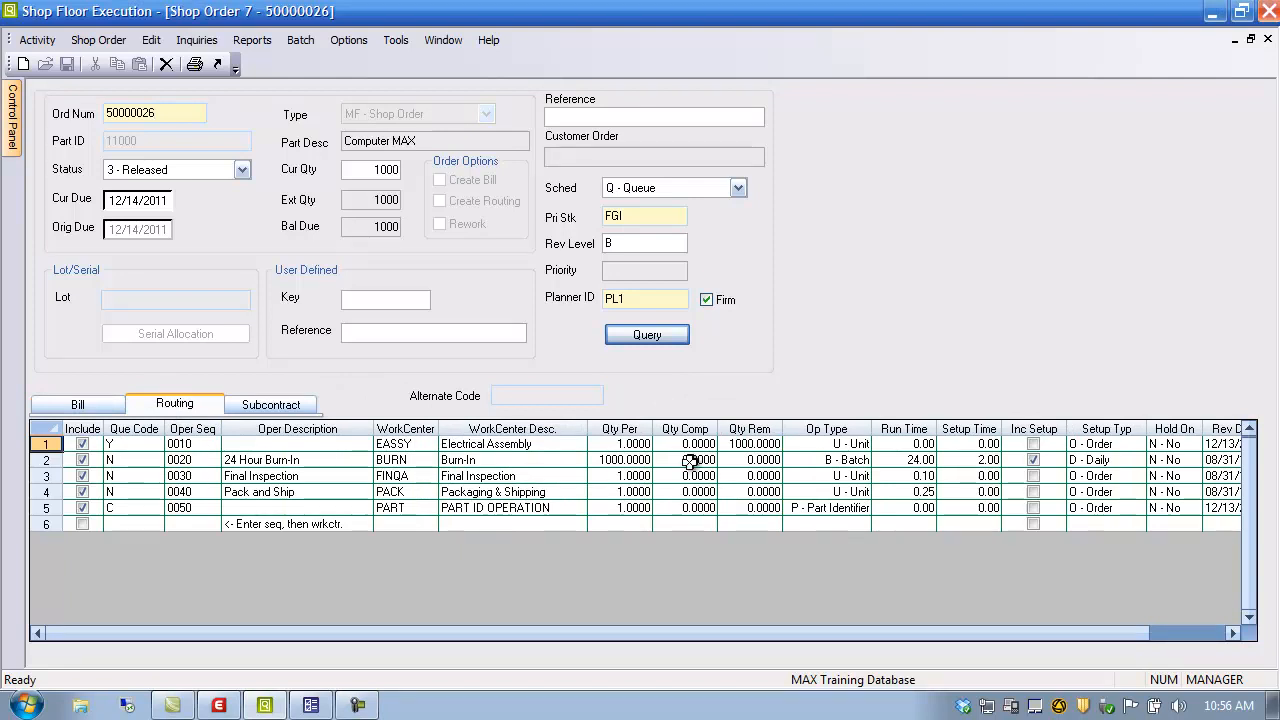
click(762, 444)
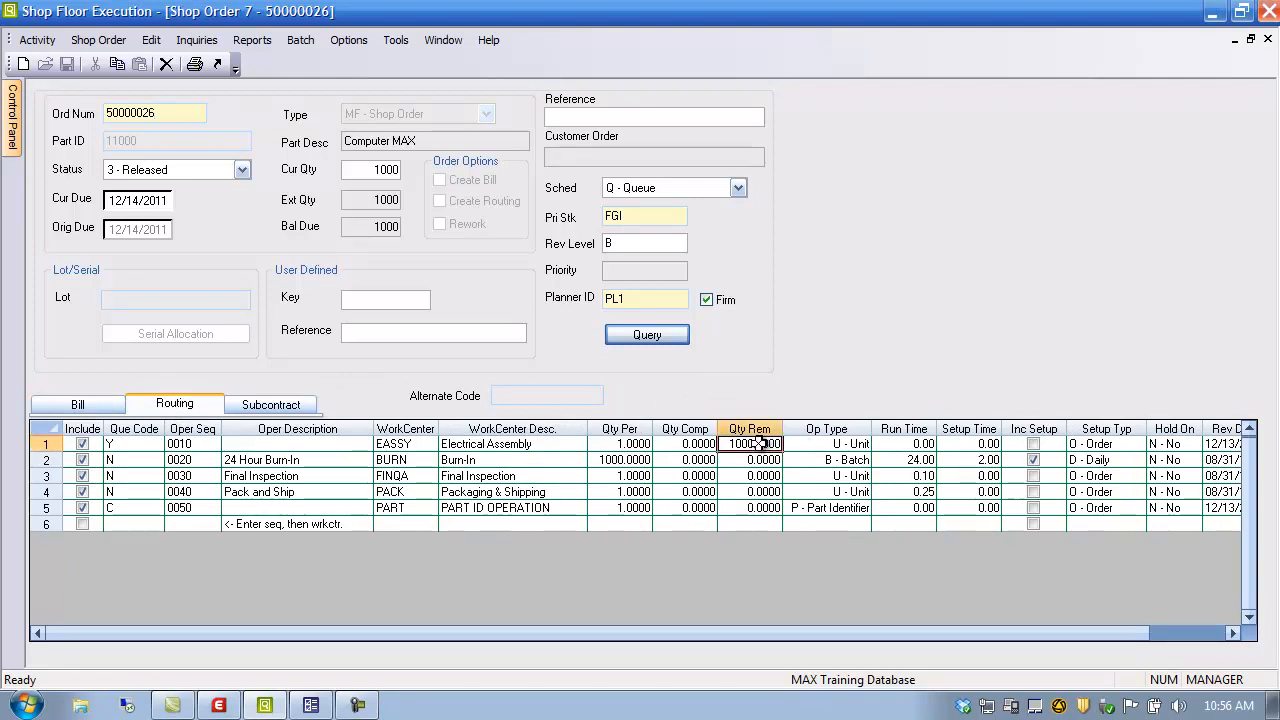
- Start a Post Operation entry and load the newest manufactured order for part 11000
click(38, 40)
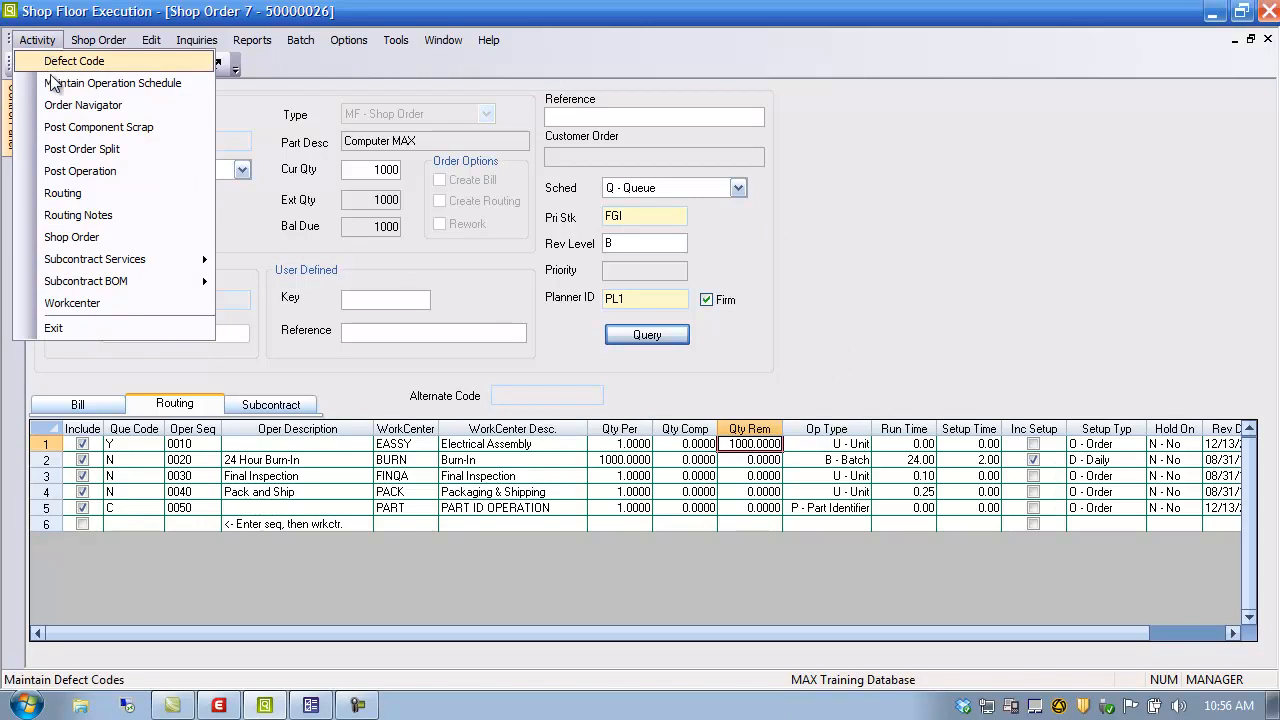
click(72, 172)
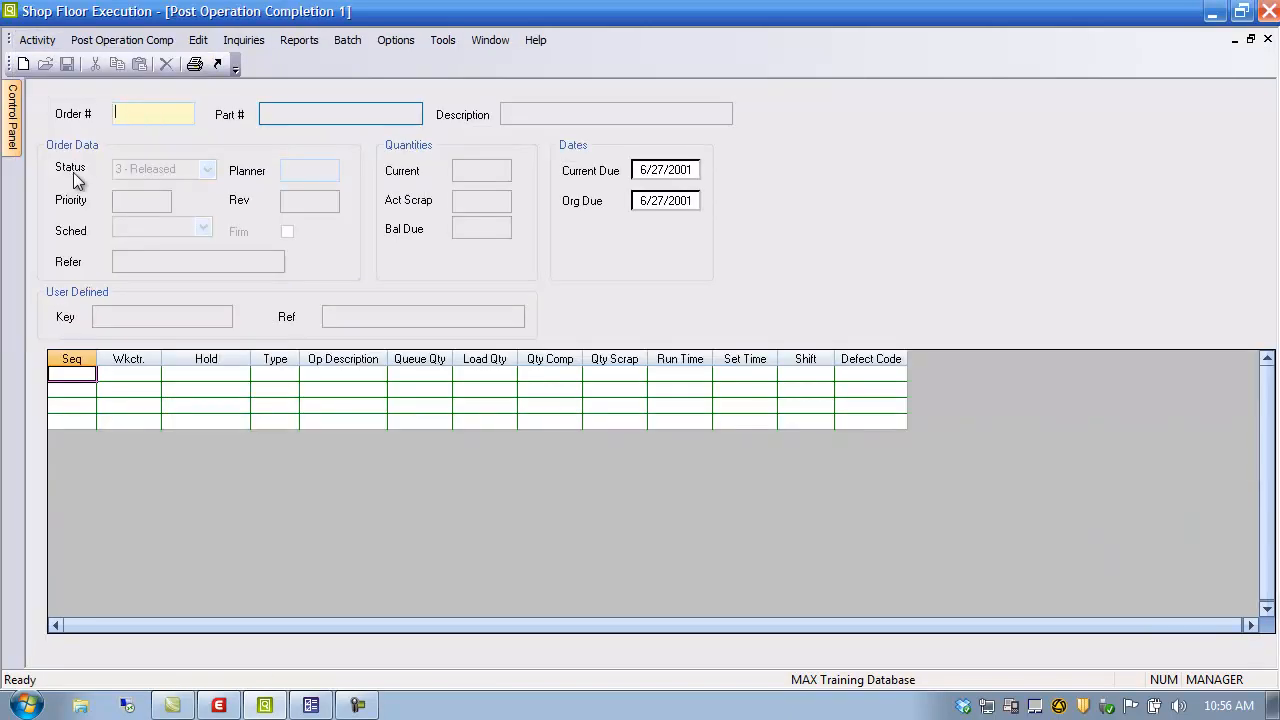
double_click(155, 114)
click(726, 270)
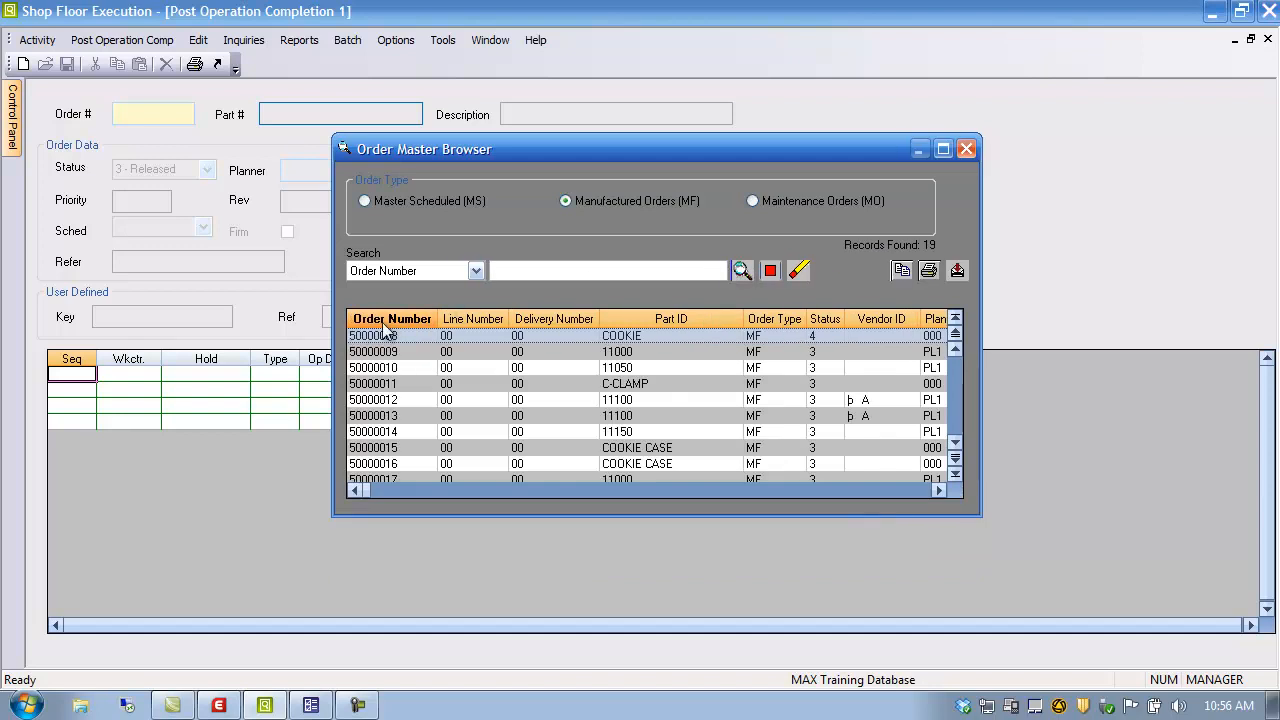
double_click(388, 337)
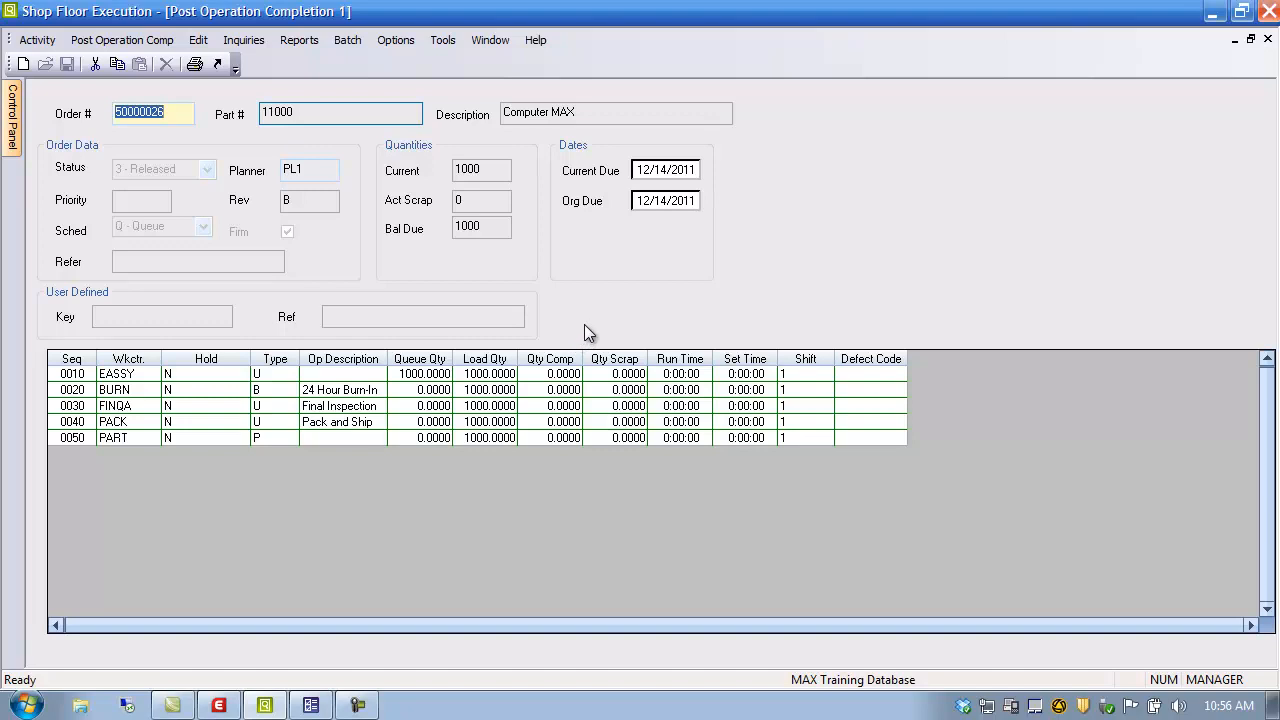
- For sequence 0010, enter 900 completed, 100 scrapped, 5 hours run time and 1 hour set time, and try to post
click(258, 378)
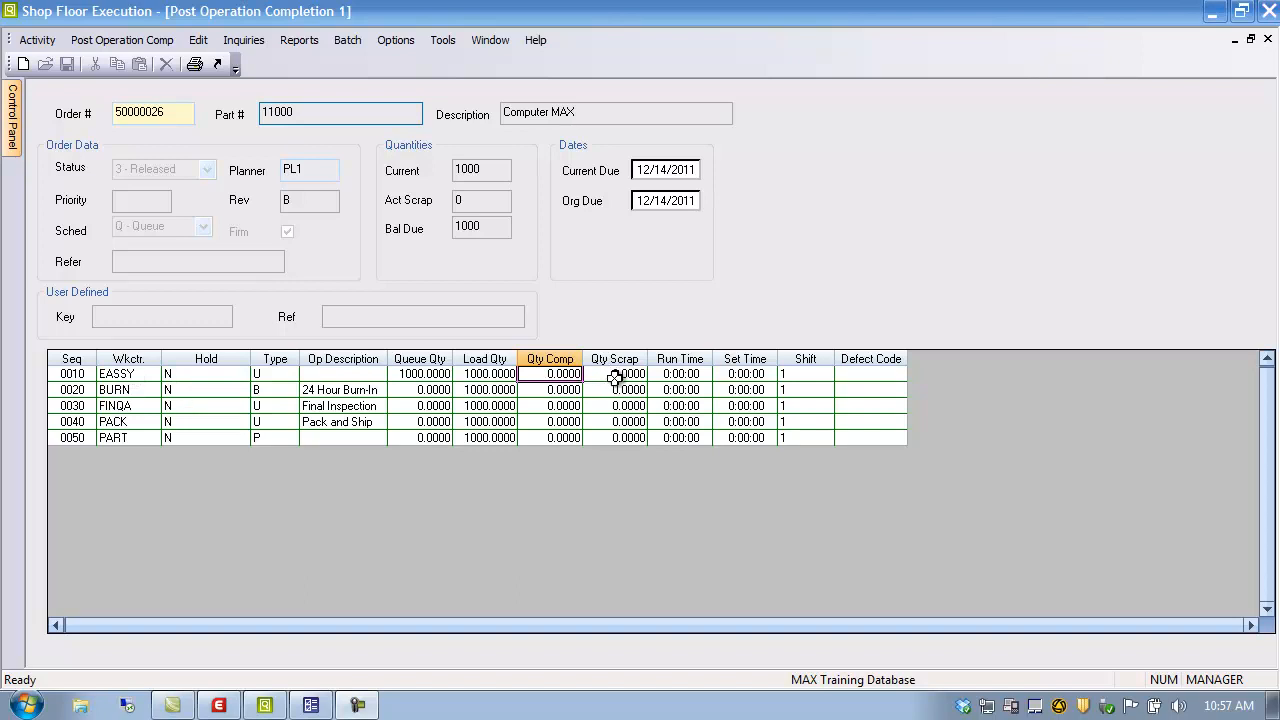
double_click(77, 373)
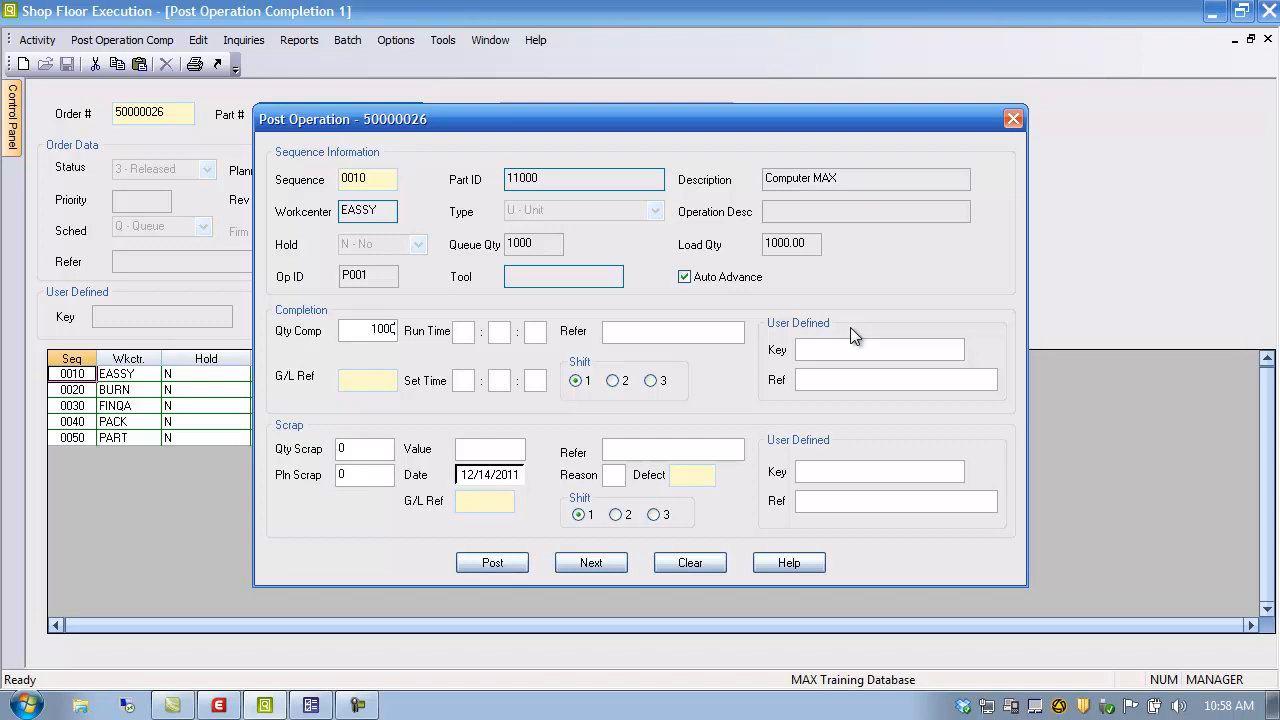
click(471, 339)
text(5)
click(466, 380)
click(682, 332)
drag(370, 330, 508, 330)
text(90)
drag(355, 448, 276, 457)
text(100)
click(511, 568)
click(707, 400)
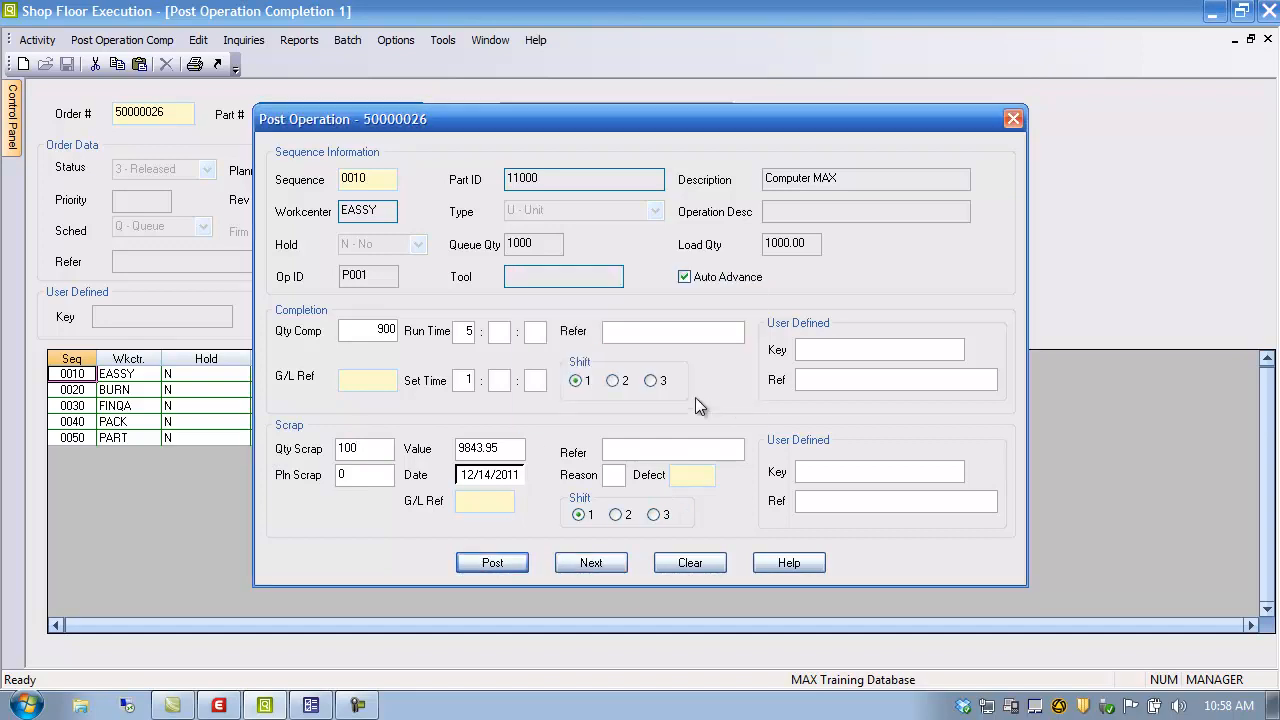
- Assign defect code COS to the scrap on sequence 0010 and post the operation
click(685, 477)
double_click(685, 477)
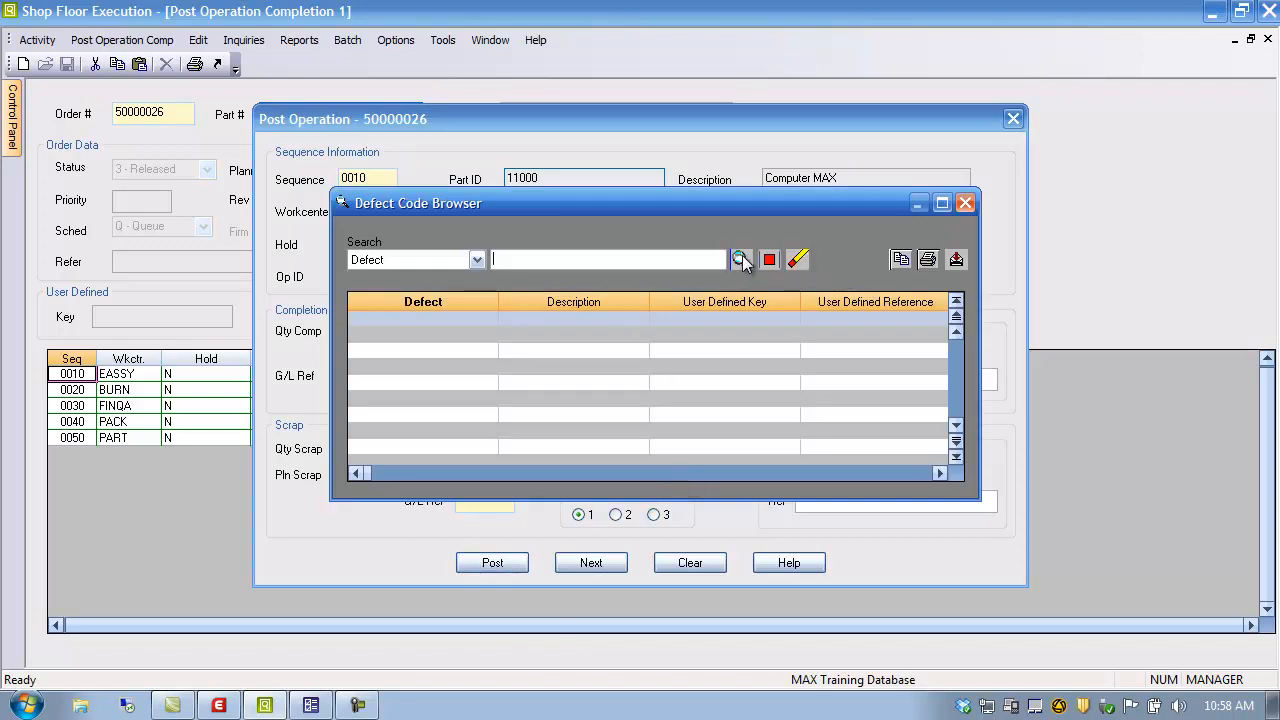
click(741, 259)
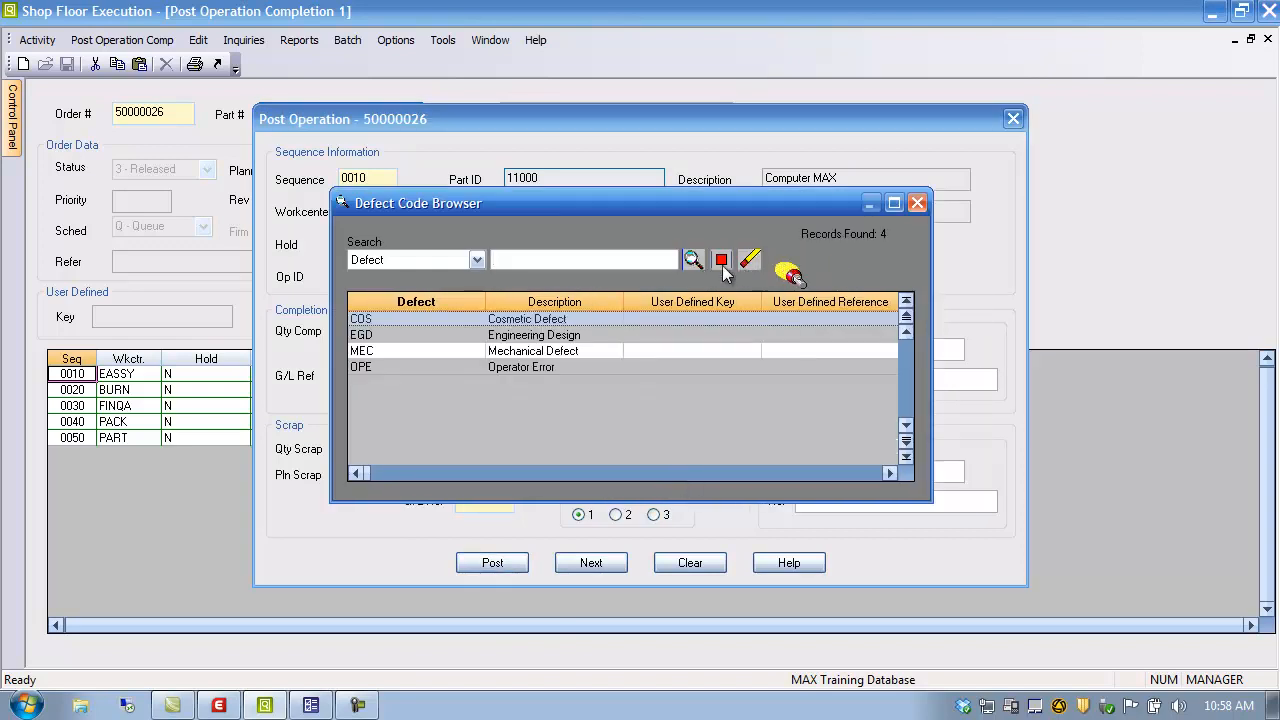
double_click(364, 319)
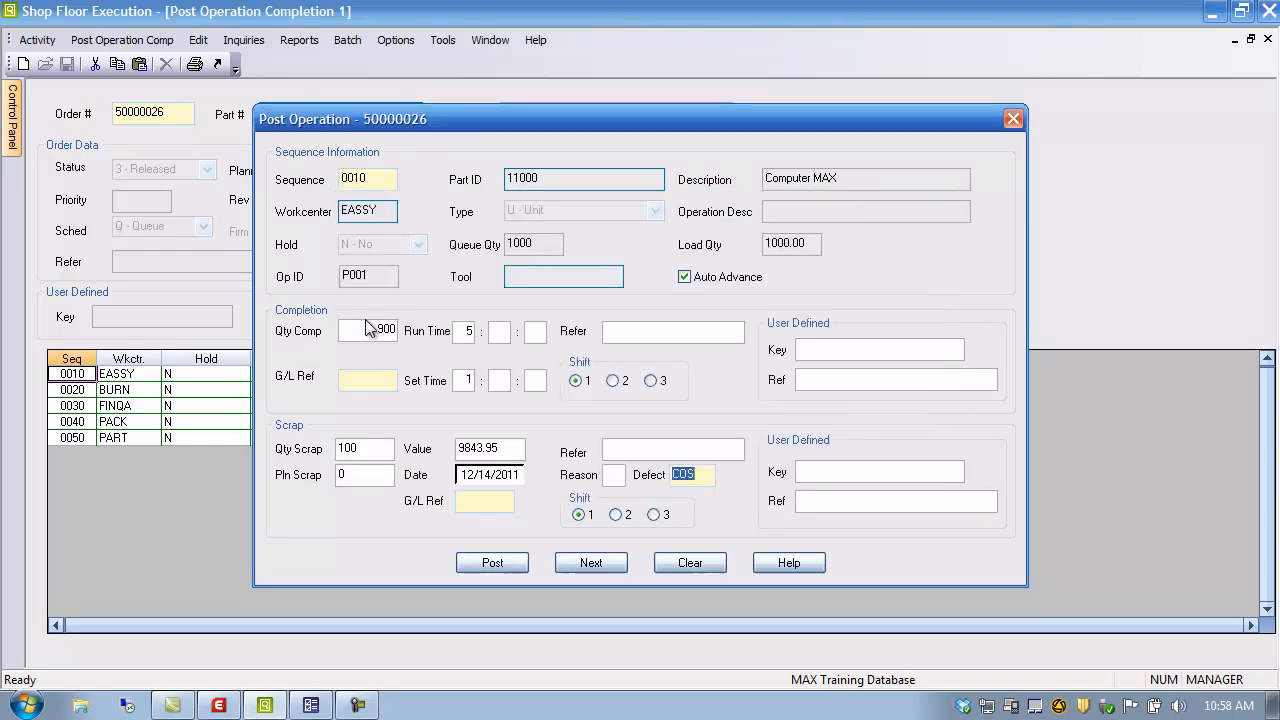
click(491, 564)
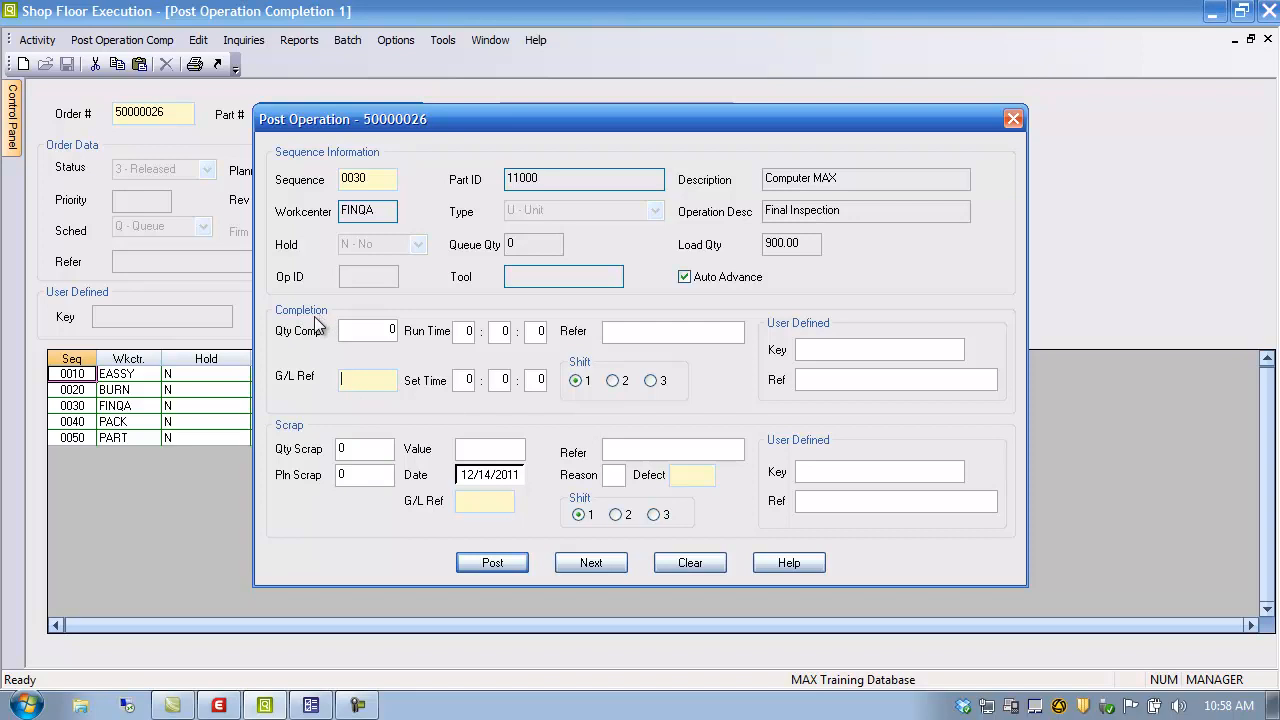
- View the G/L account lookups for completion and scrap on sequence 0030, and close the posting dialog without posting
double_click(358, 378)
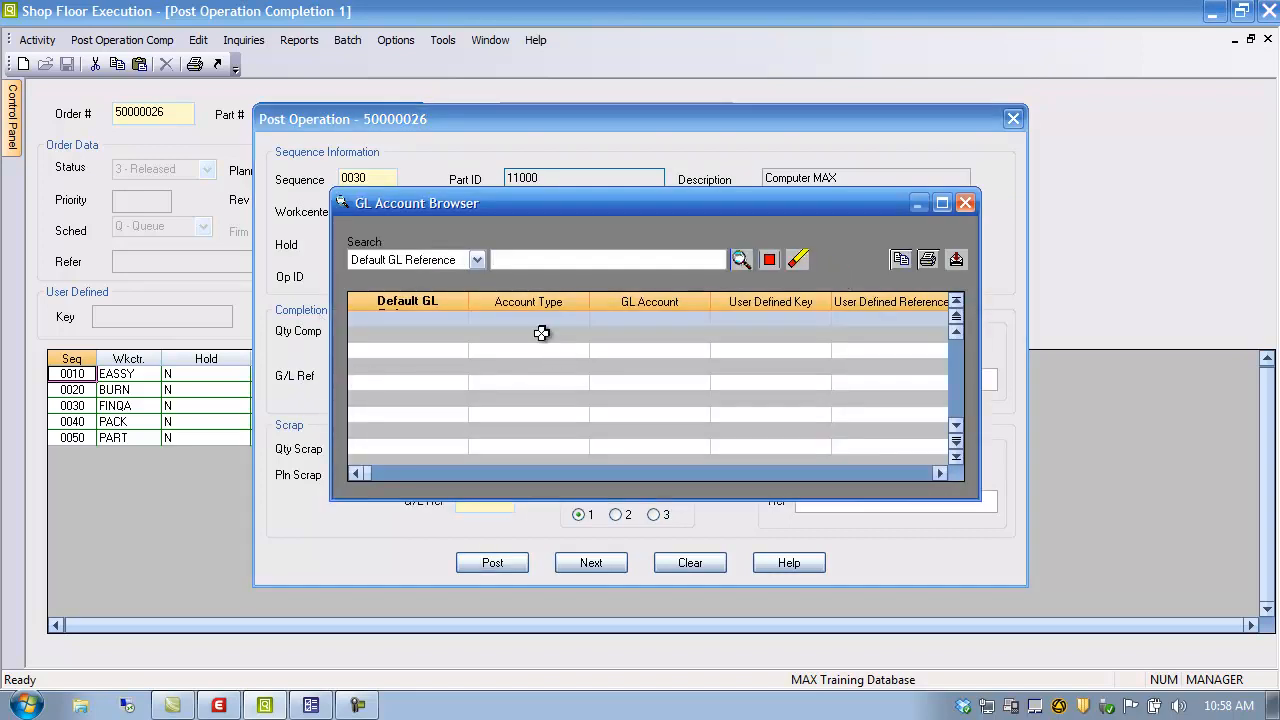
click(966, 203)
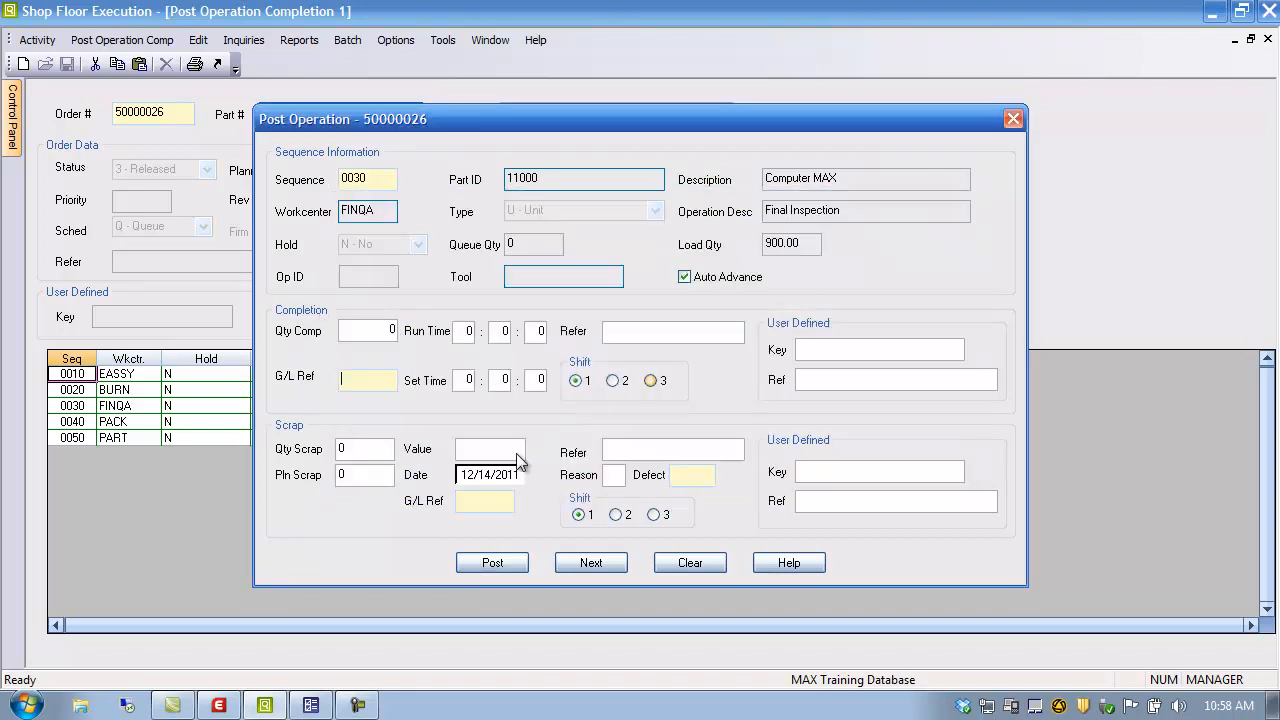
double_click(477, 503)
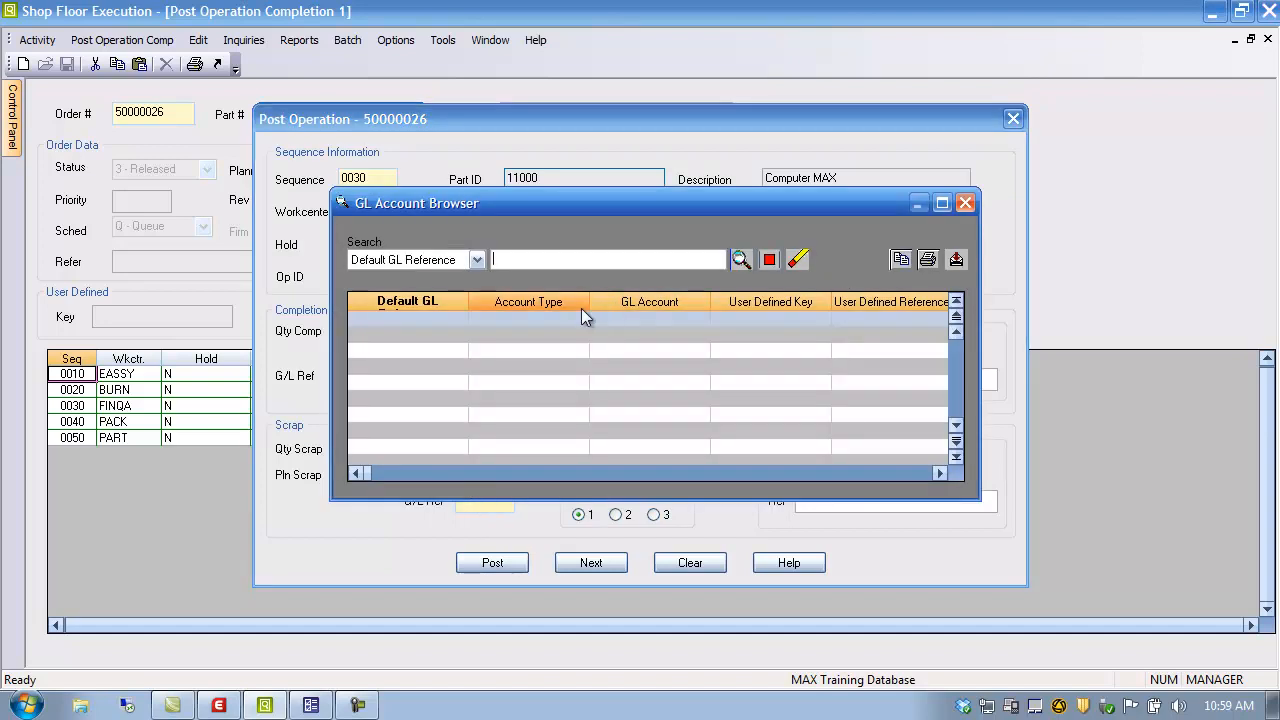
click(966, 204)
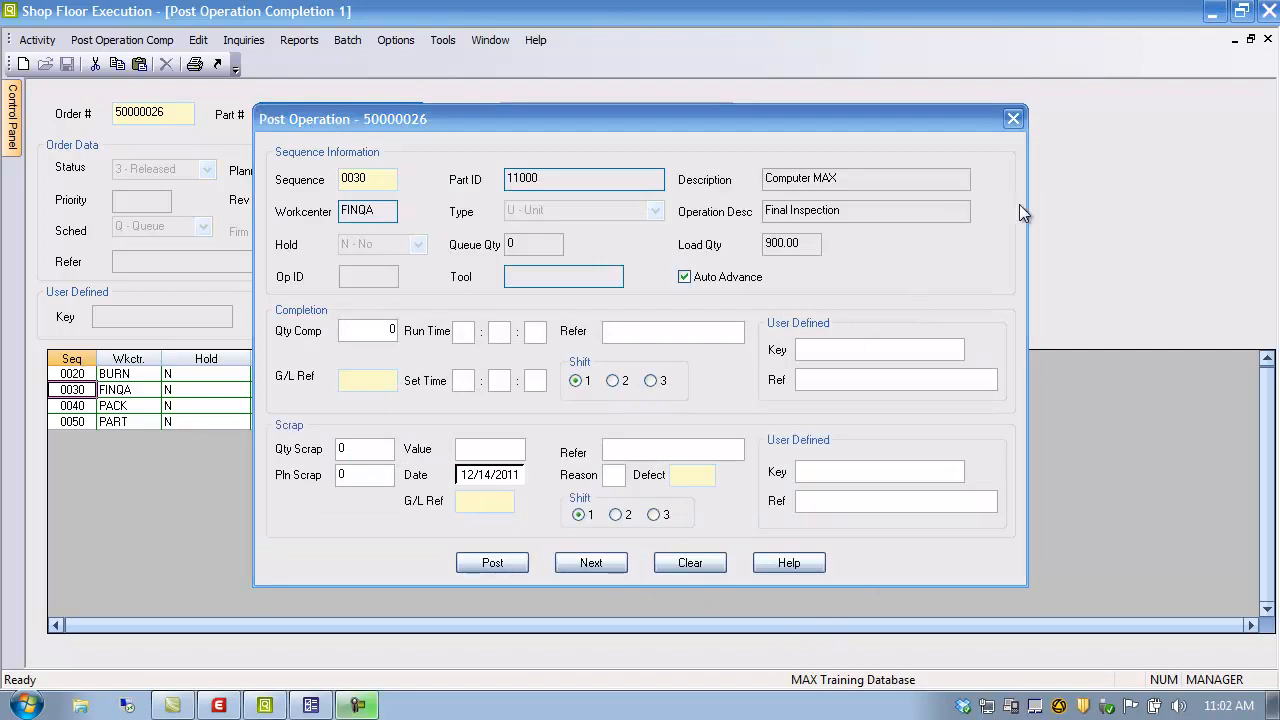
click(1011, 125)
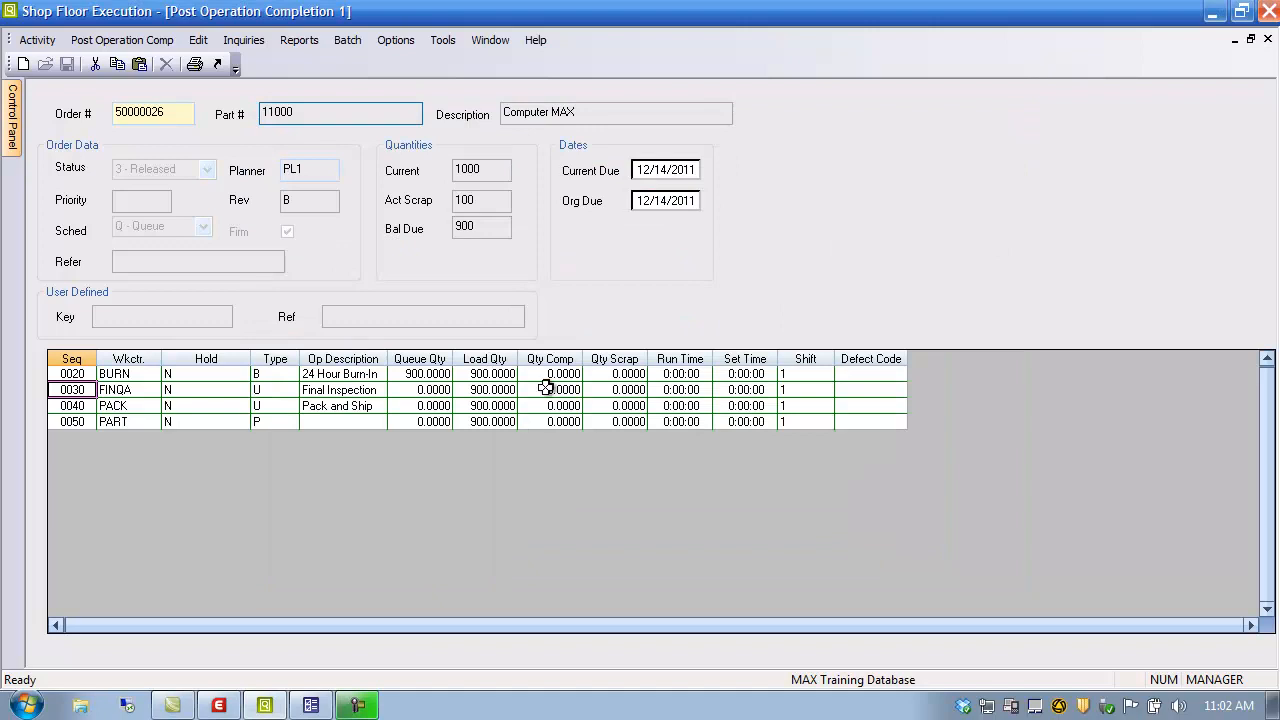
- Post a completed quantity of 900 for sequence 0020, 24 Hour Burn-In, directly in the operations grid
click(554, 375)
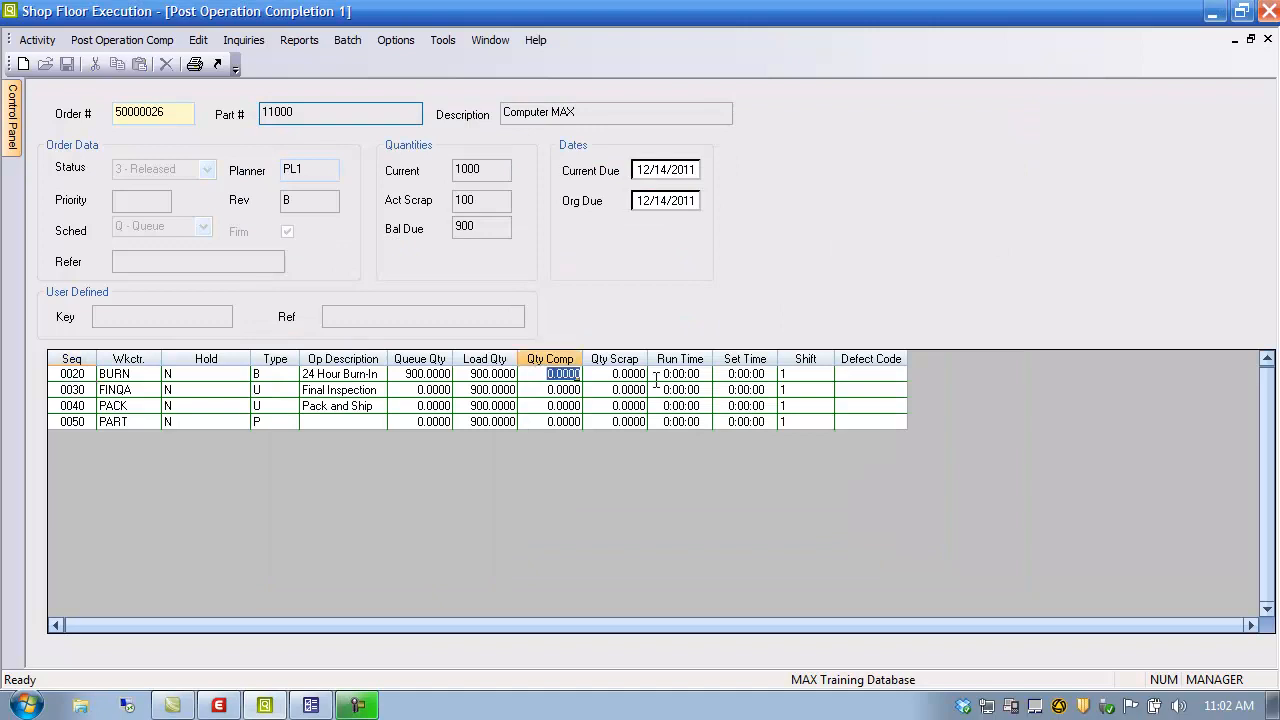
text(900)
click(537, 391)
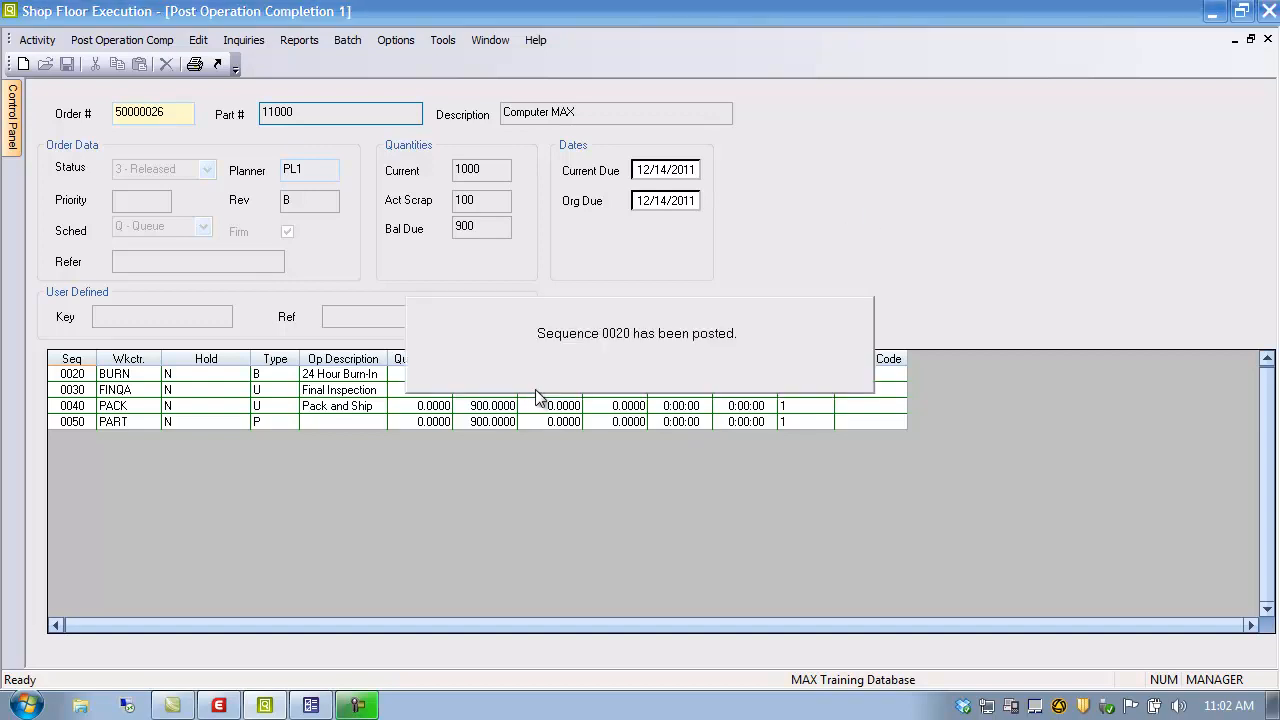
- Post a completed quantity of 900 for sequence 0030, Final Inspection, in the operations grid
click(543, 374)
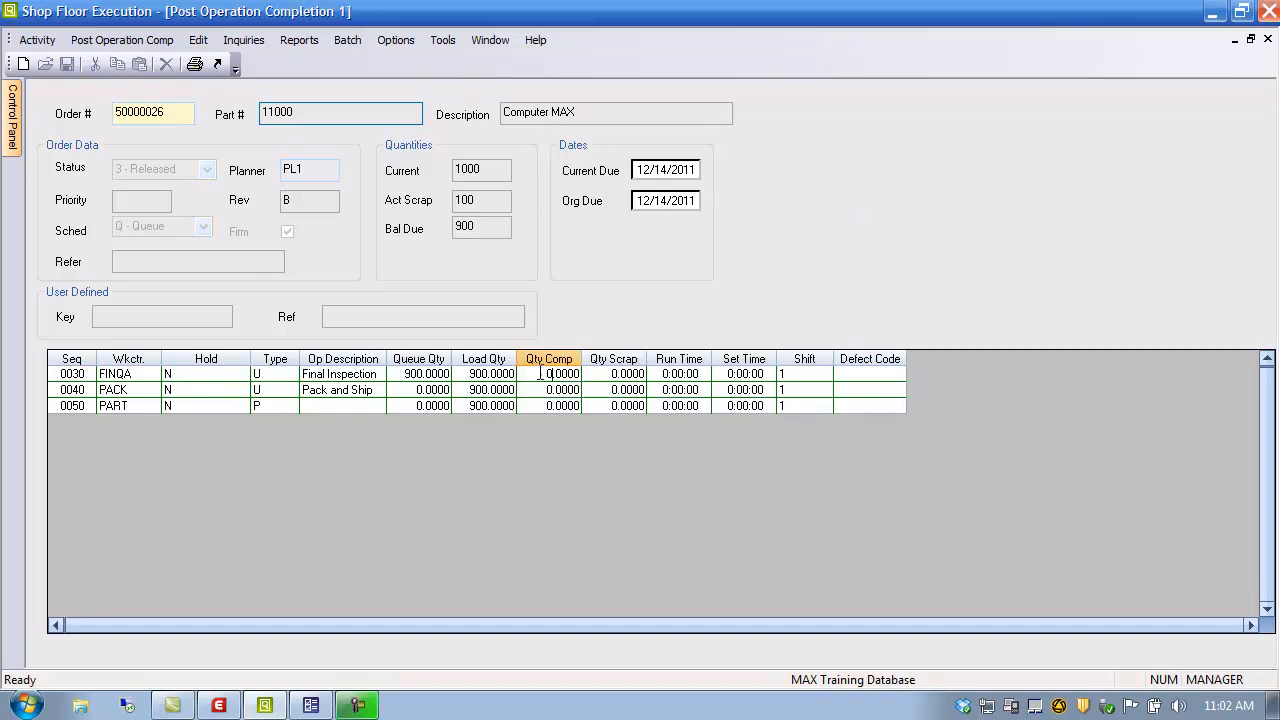
text(90)
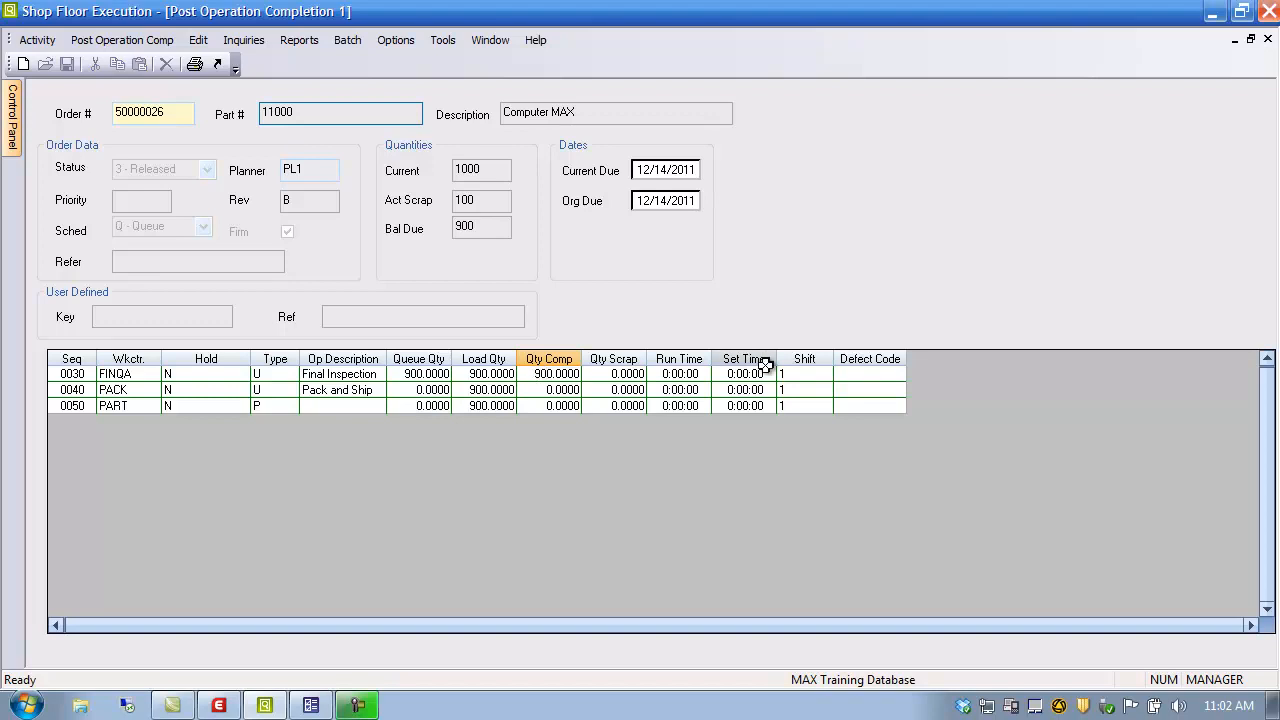
click(536, 390)
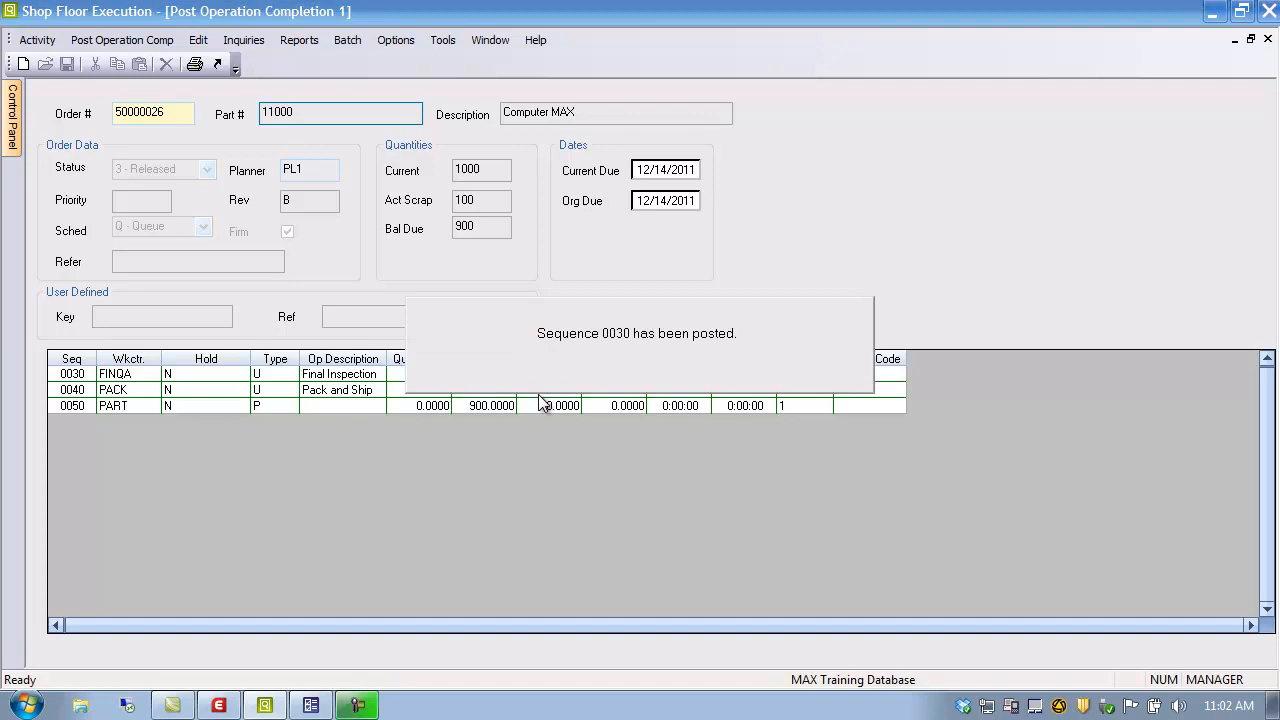
- Post a completed quantity of 900 for sequence 0040, Pack and Ship, and dismiss the resulting notice
click(543, 373)
double_click(540, 374)
text(900.0000)
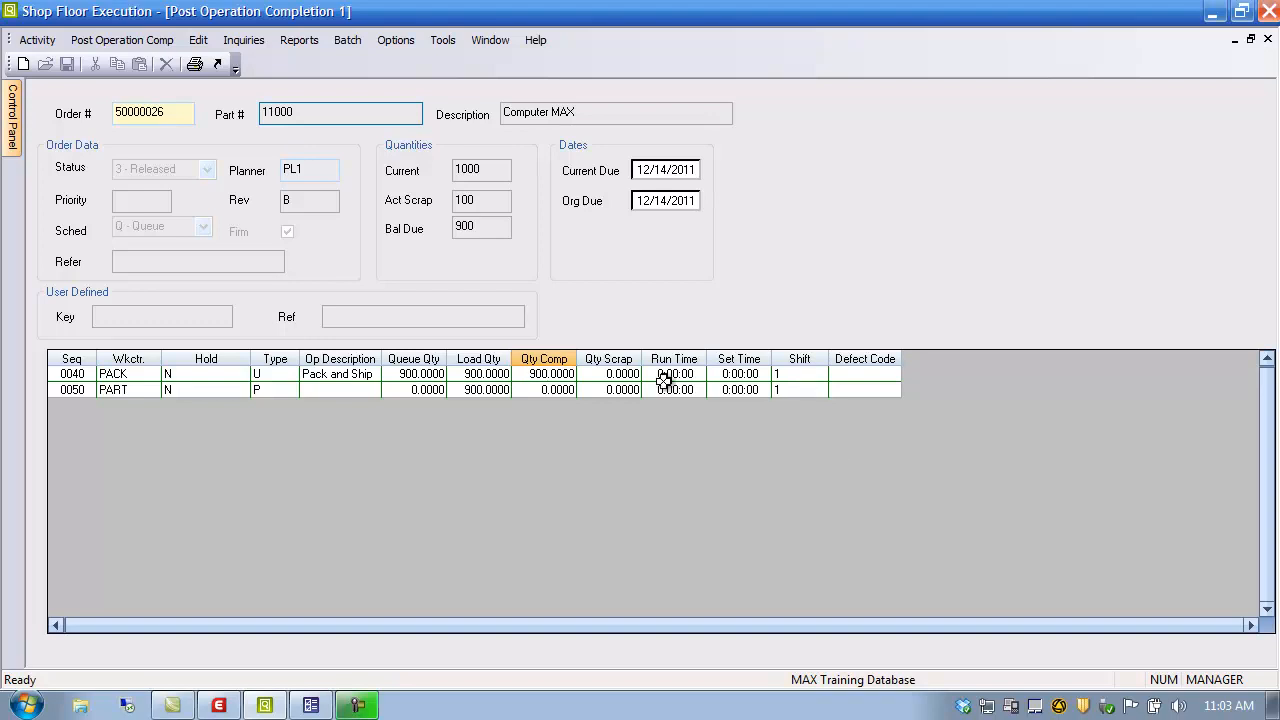
click(542, 389)
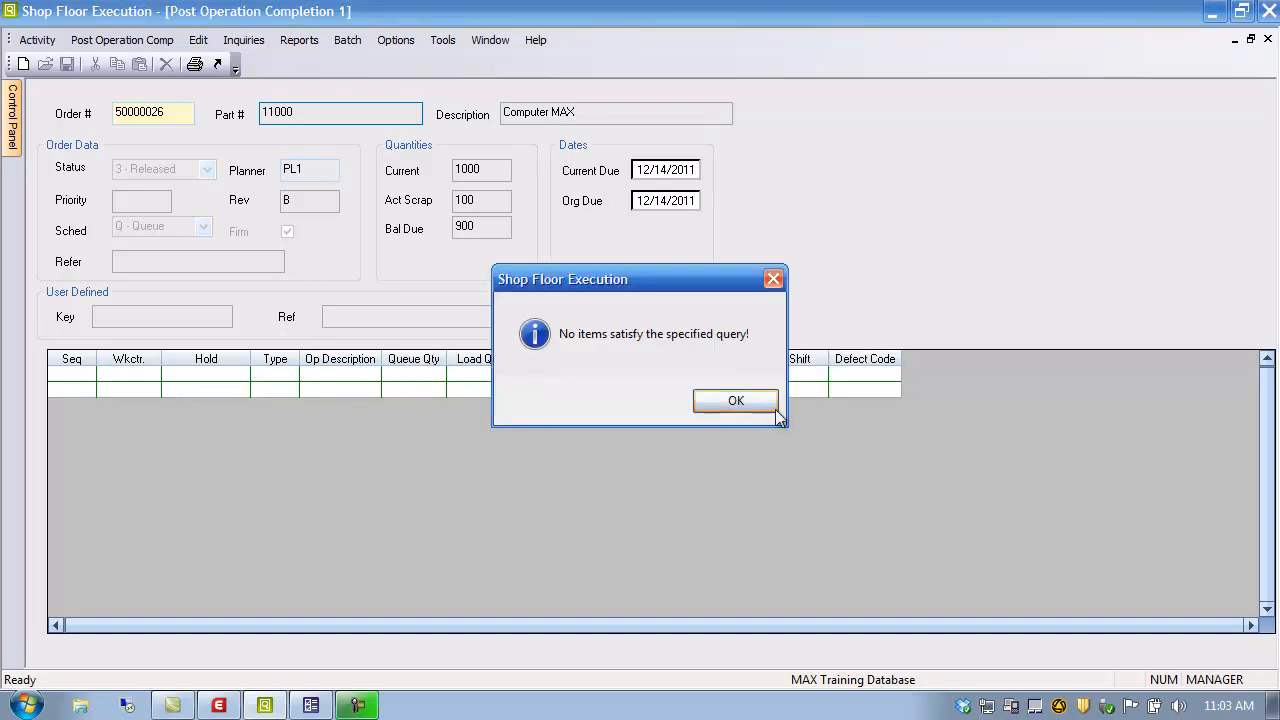
click(759, 398)
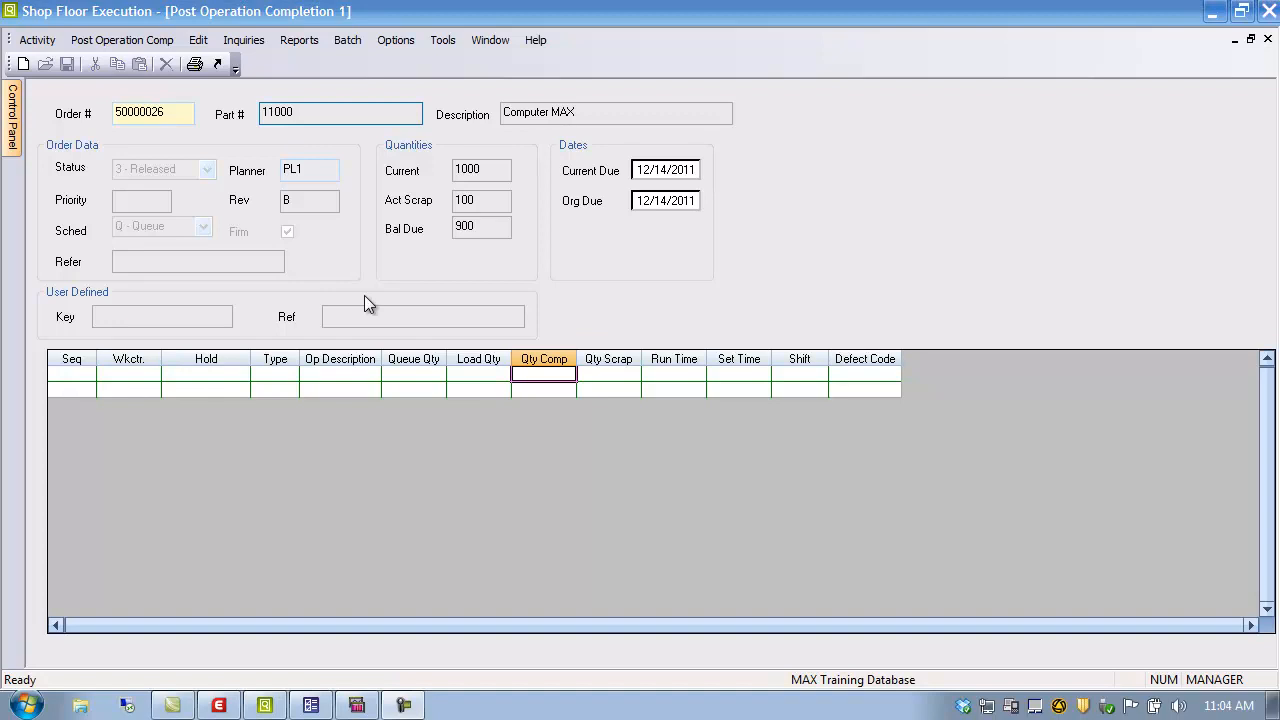
- Open the Backlog inquiry and load work center EASSY, Electrical Assembly, from the work center lookup
click(245, 41)
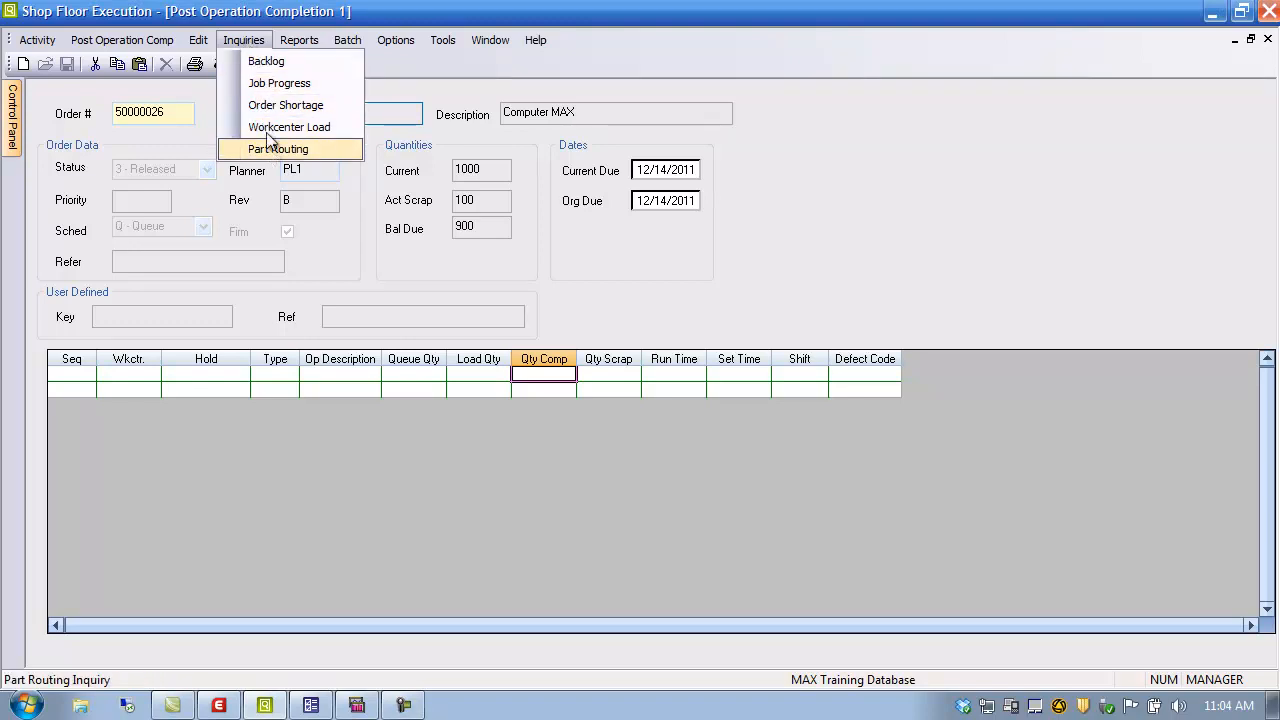
click(267, 61)
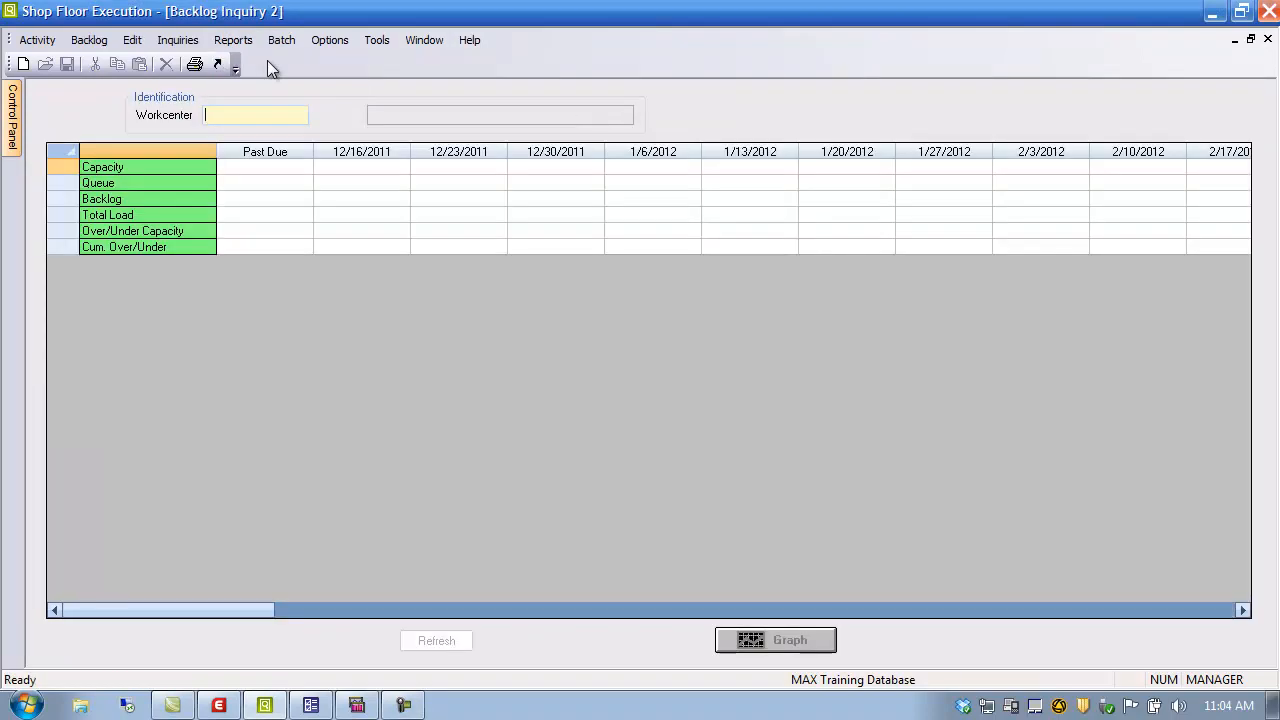
click(232, 114)
click(740, 260)
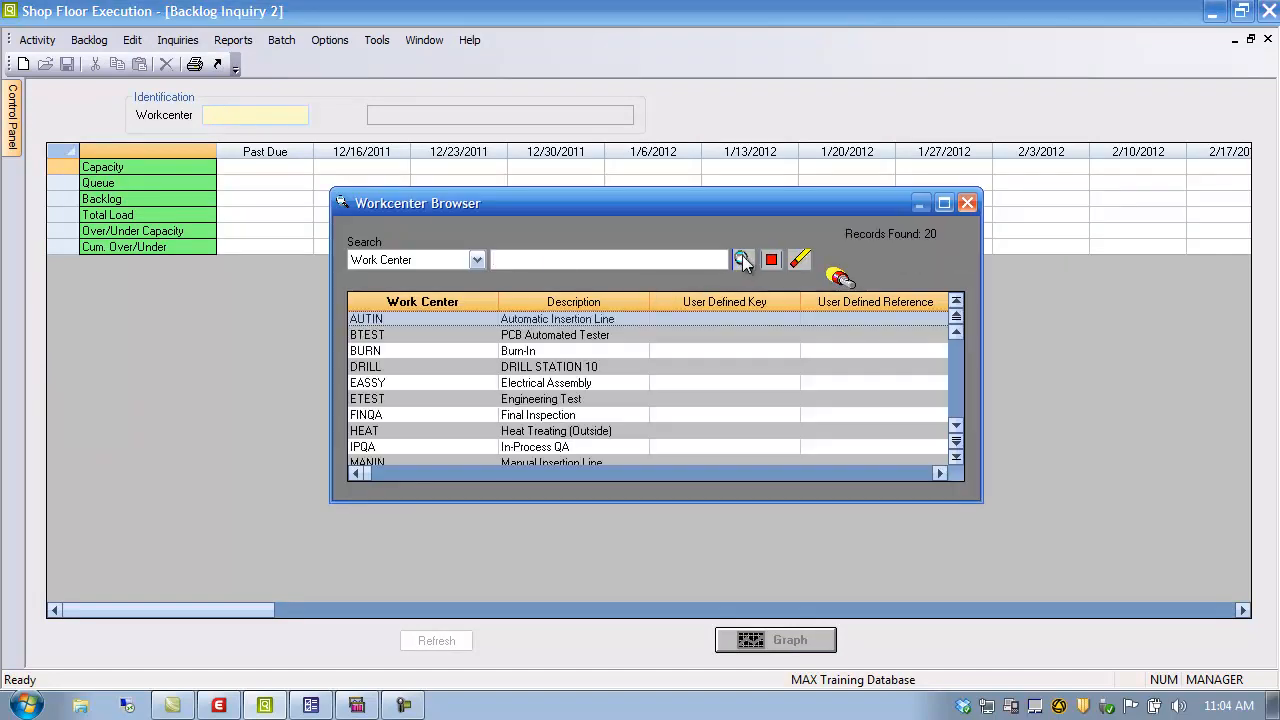
click(368, 385)
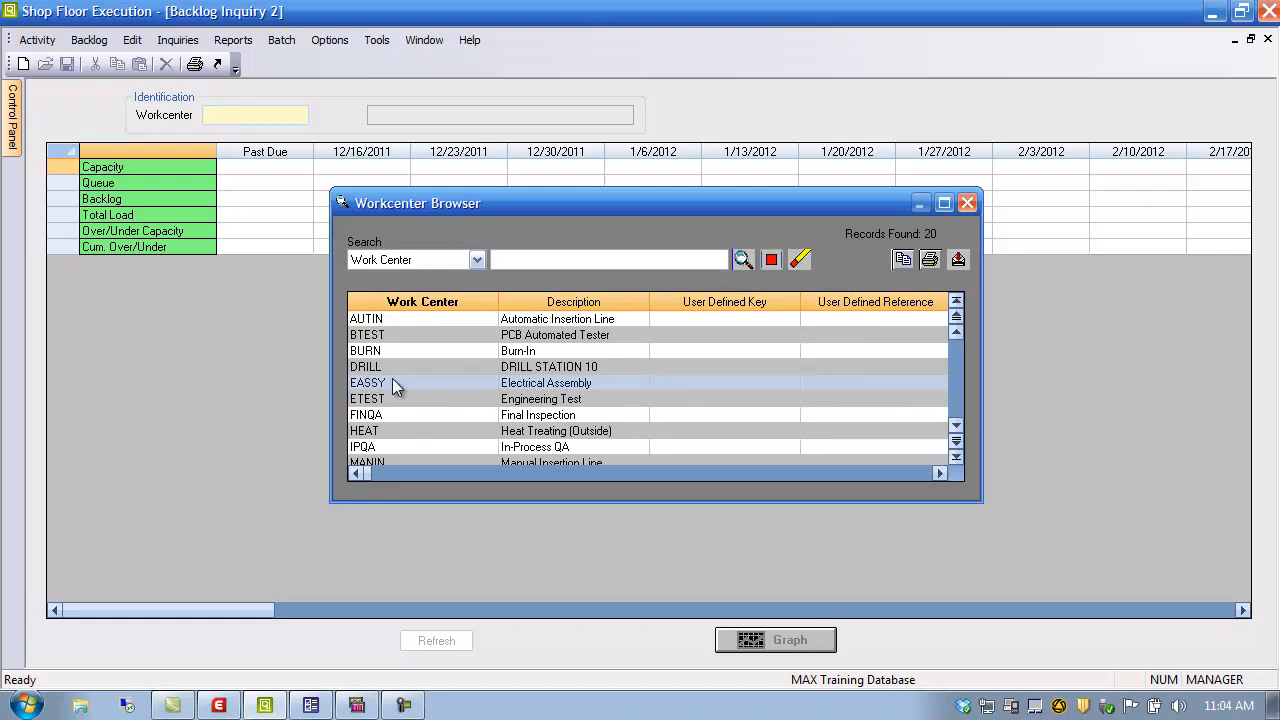
double_click(392, 383)
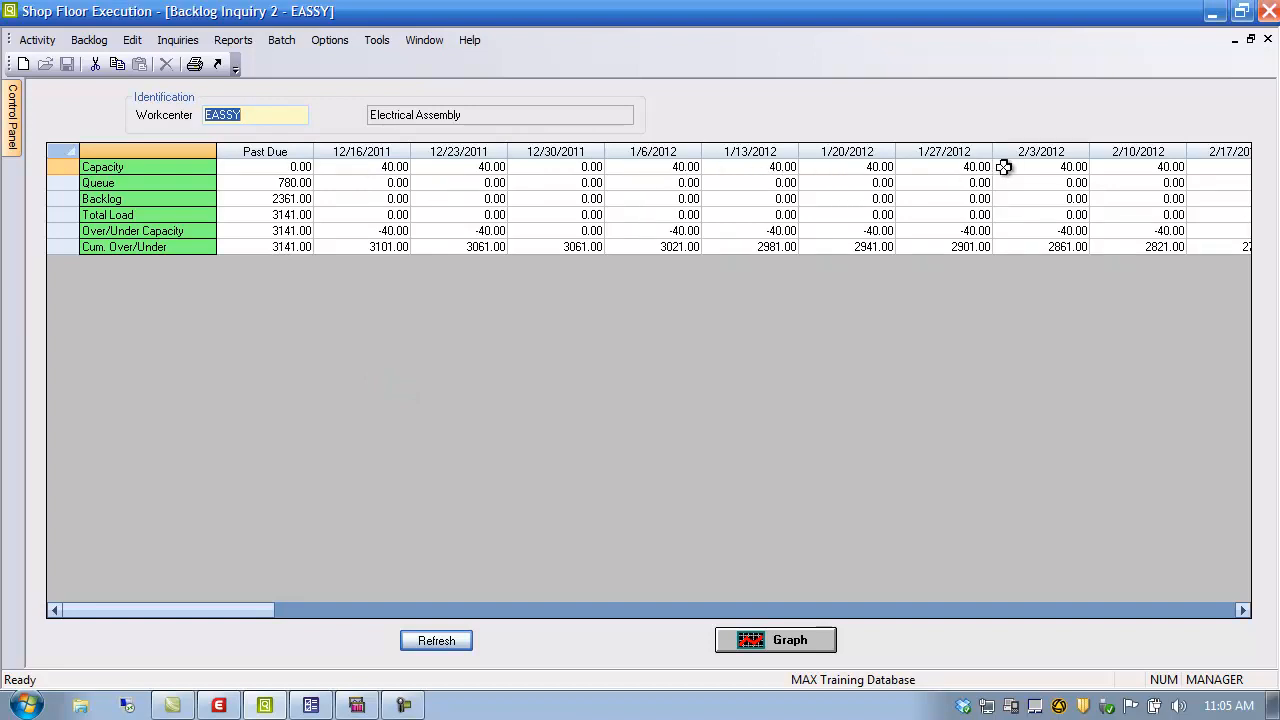
- Examine the EASSY backlog rows from Capacity, Queue and Backlog through Total Load, Over/Under Capacity and Cum. Over/Under
click(146, 170)
click(113, 184)
click(122, 199)
click(130, 215)
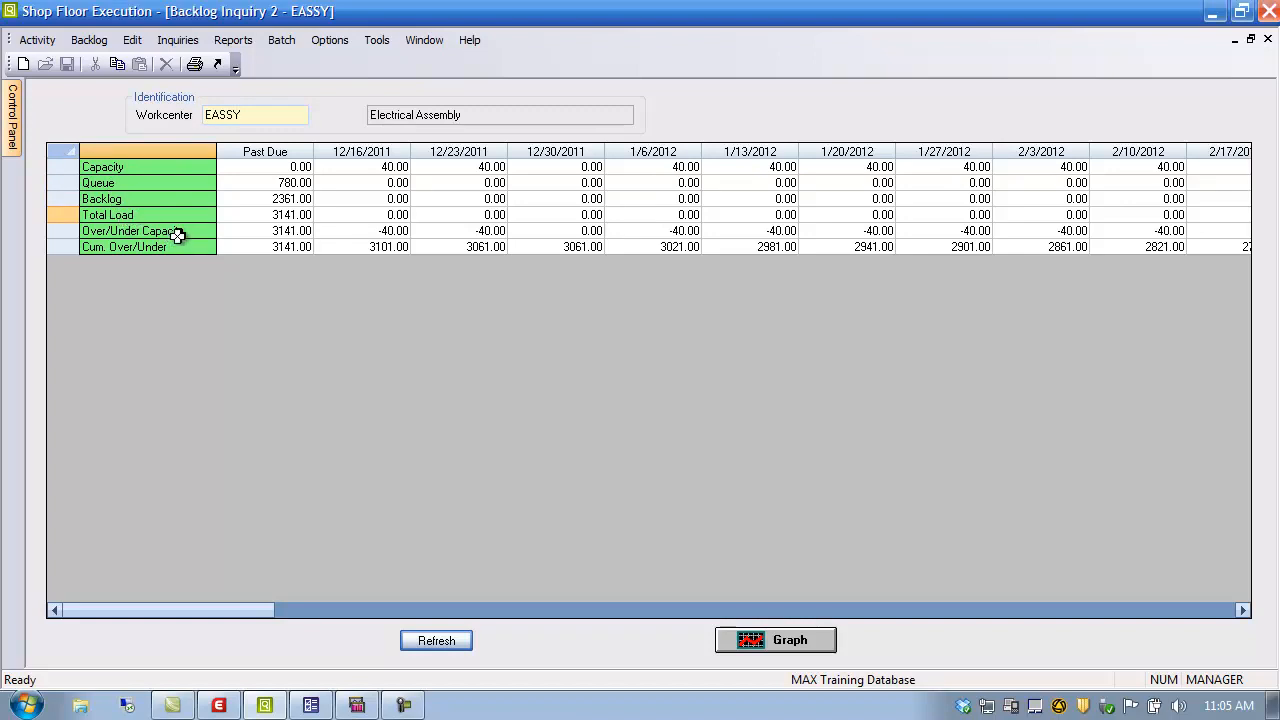
click(128, 231)
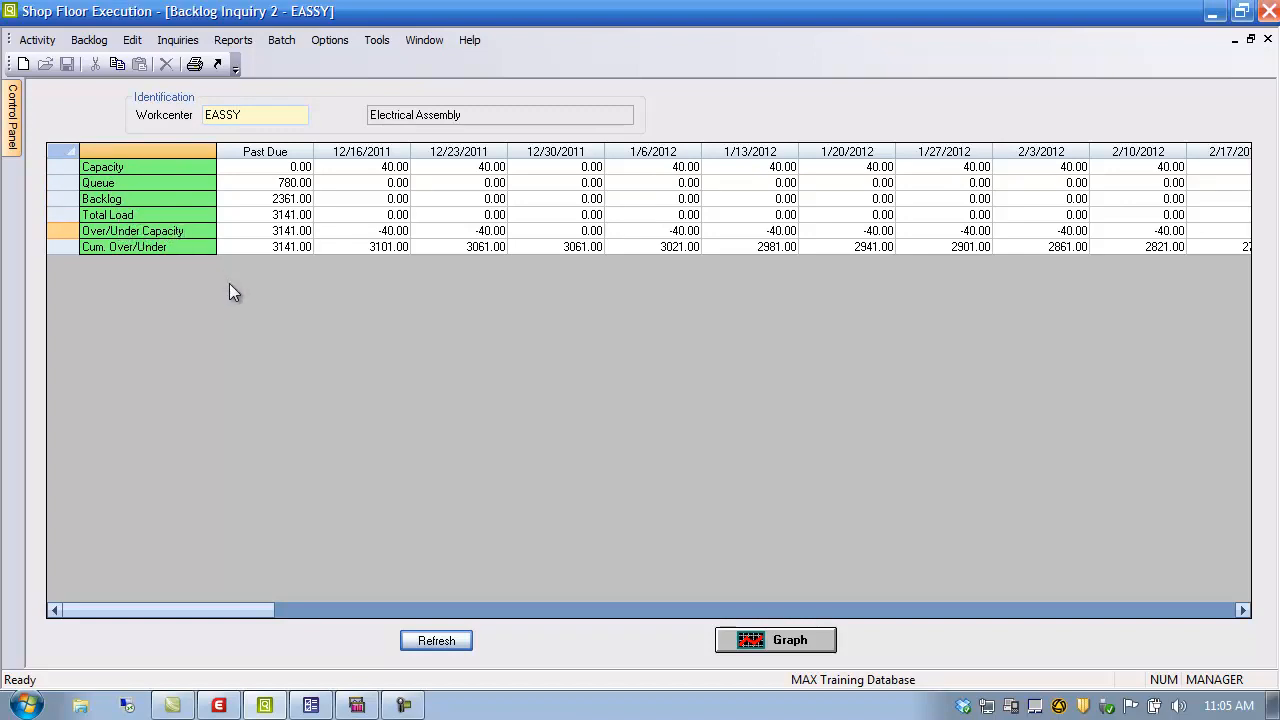
click(115, 250)
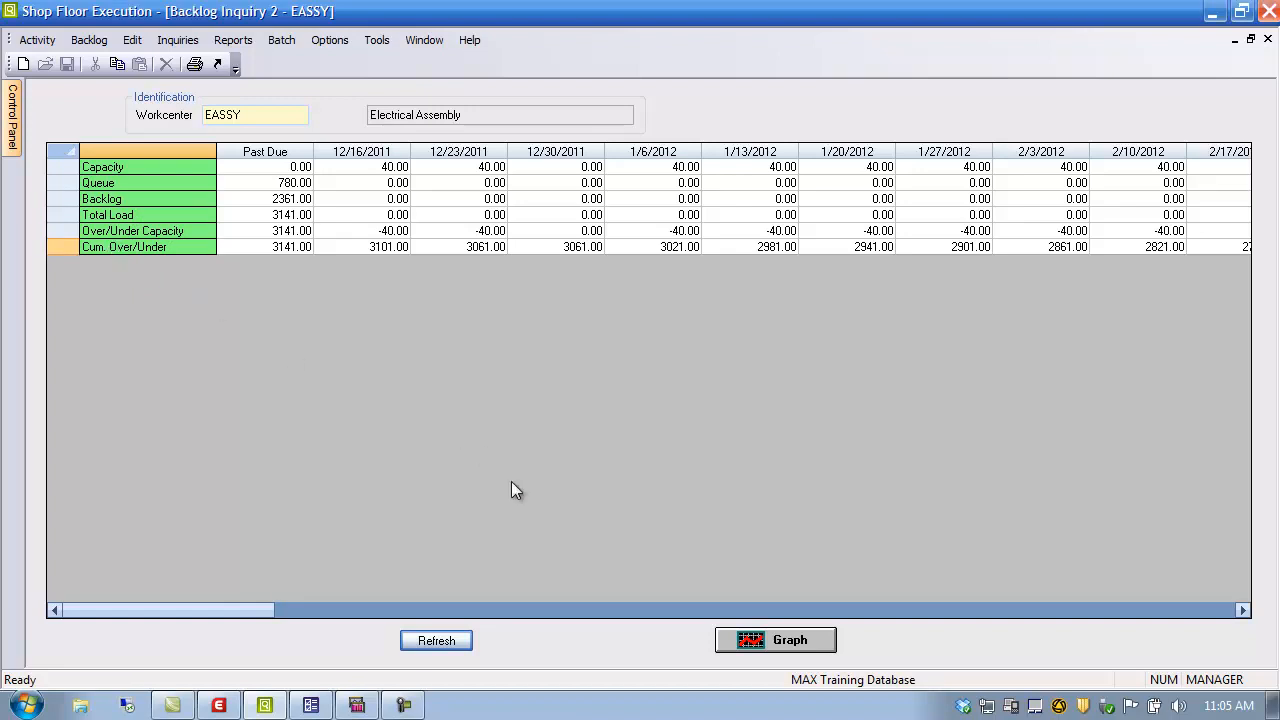
- View the EASSY backlog as a graph, and close both the graph and the Backlog inquiry
click(778, 640)
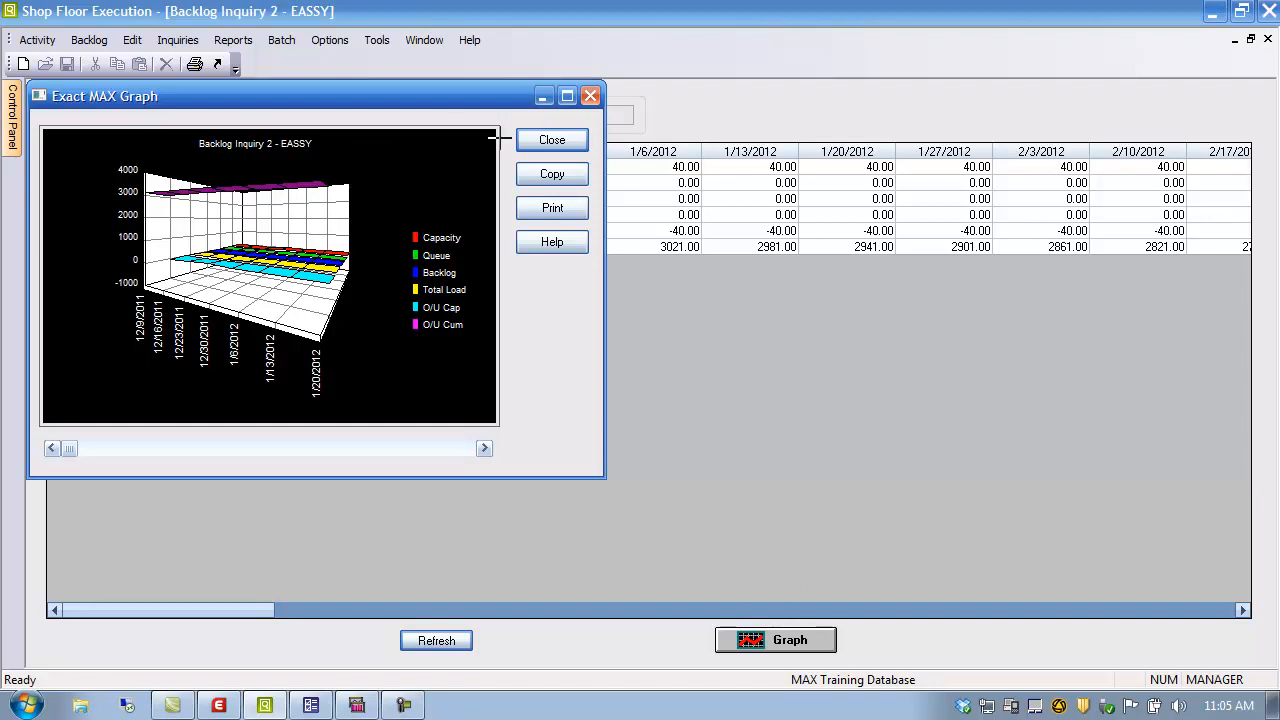
click(568, 139)
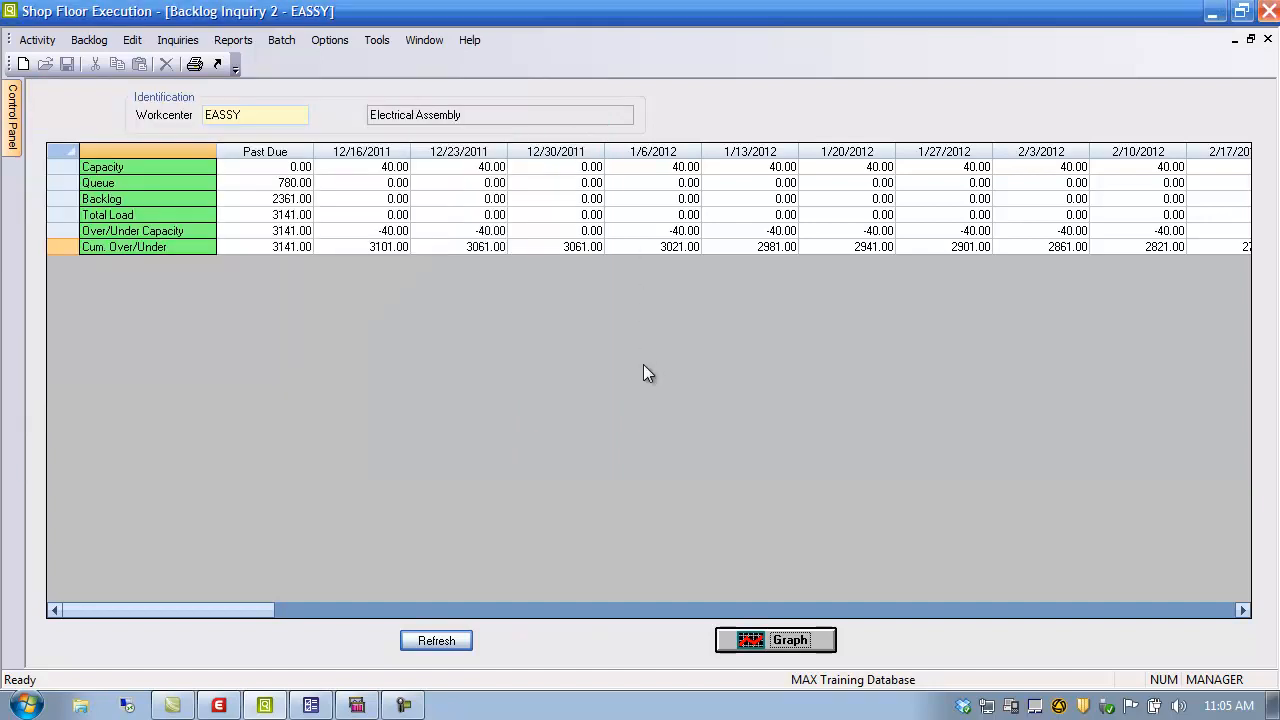
click(1267, 39)
- Check the Job Progress inquiry for the newest manufactured order for part 11000, and close the inquiry
click(246, 40)
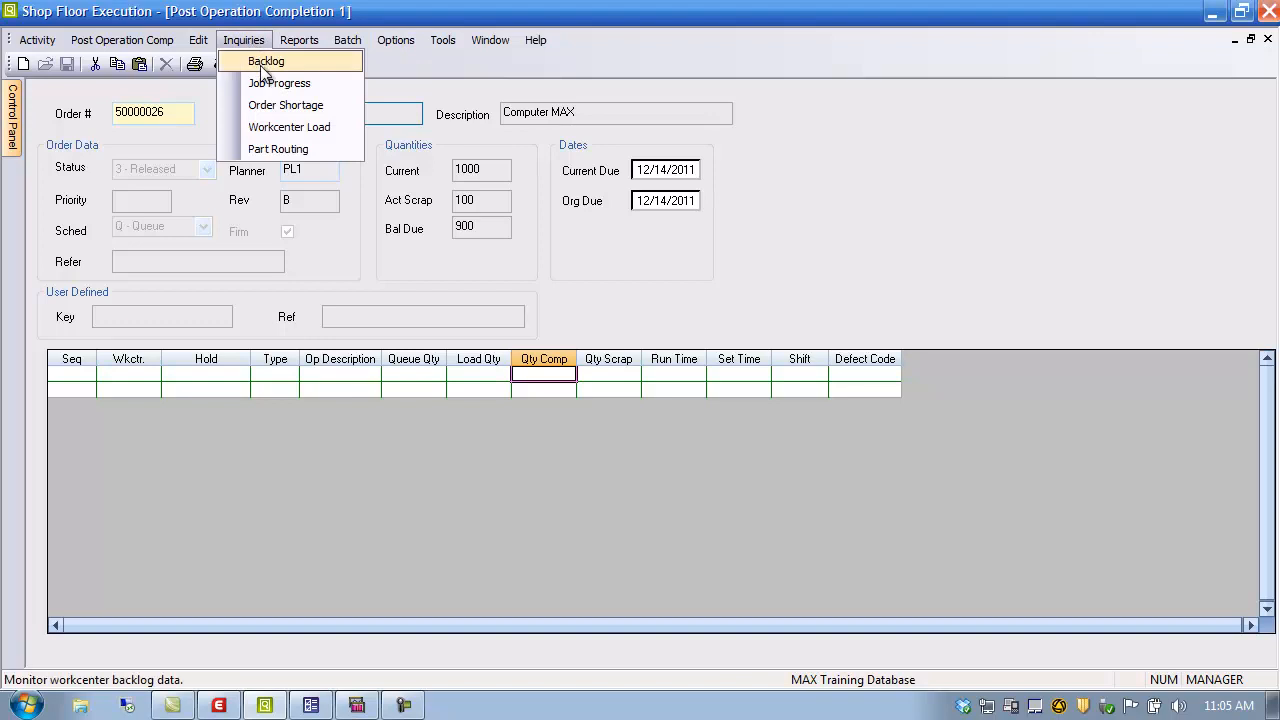
click(270, 84)
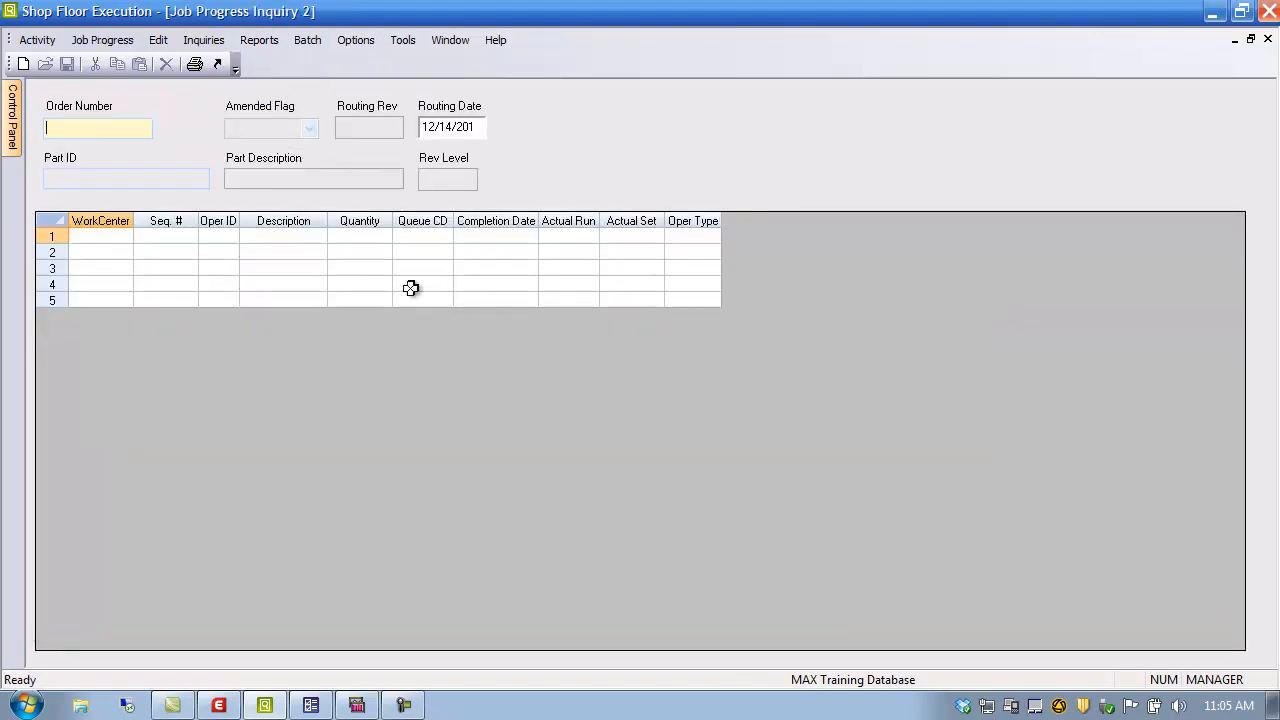
double_click(87, 128)
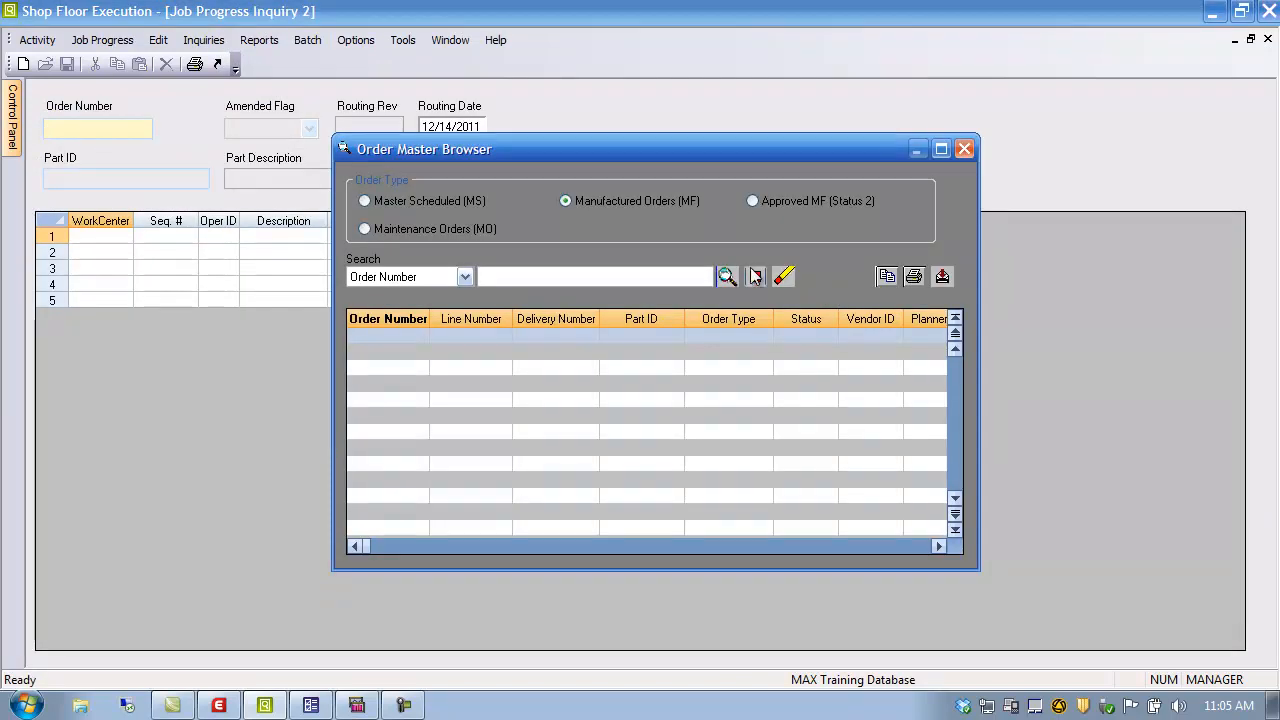
click(727, 277)
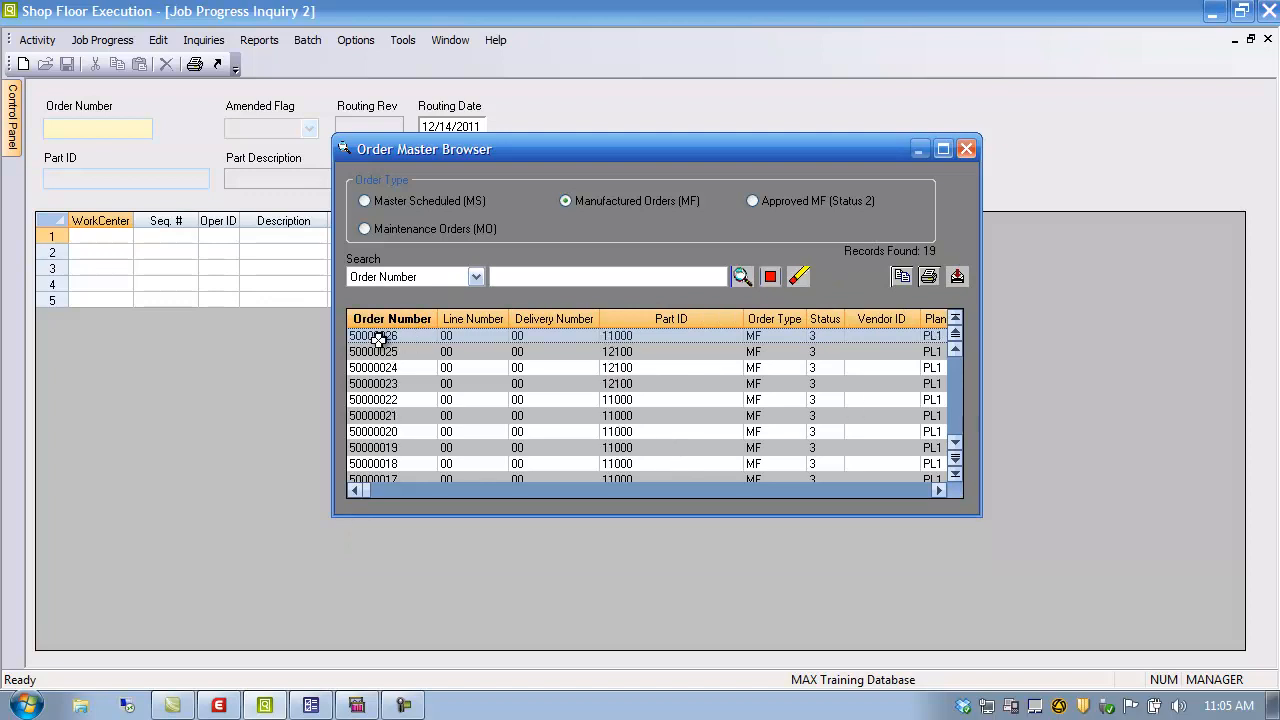
double_click(379, 338)
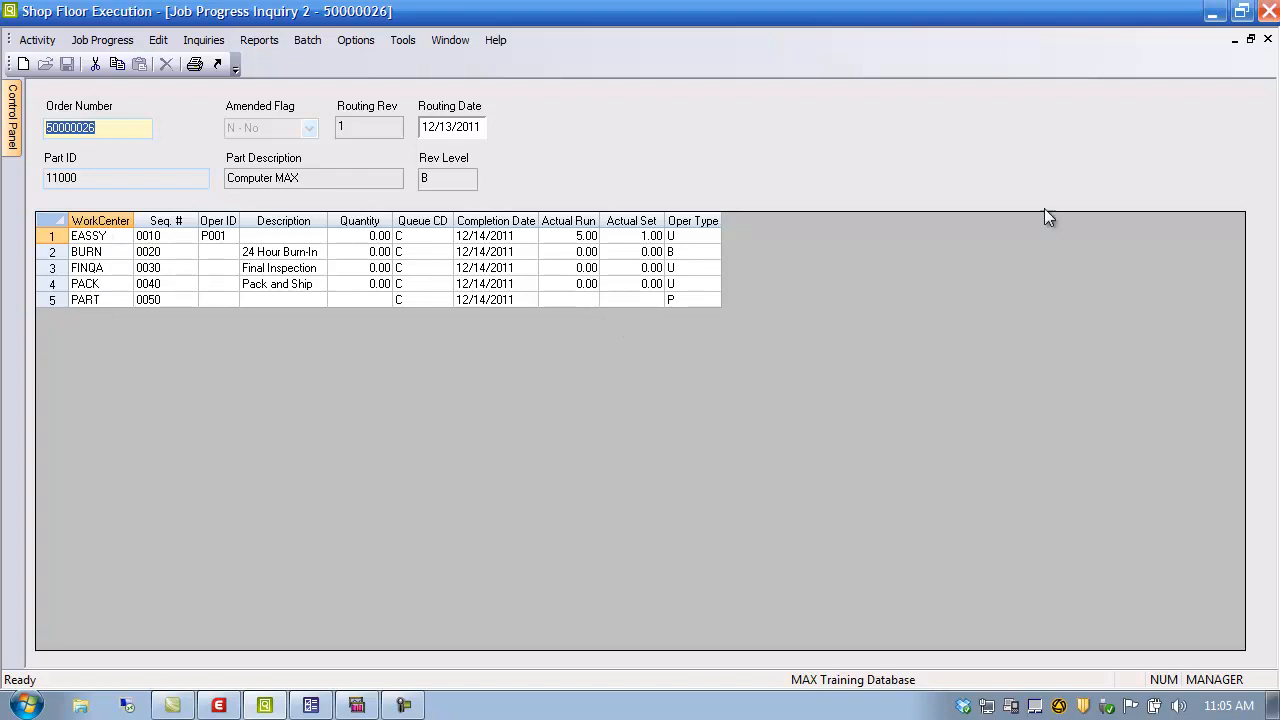
click(1267, 39)
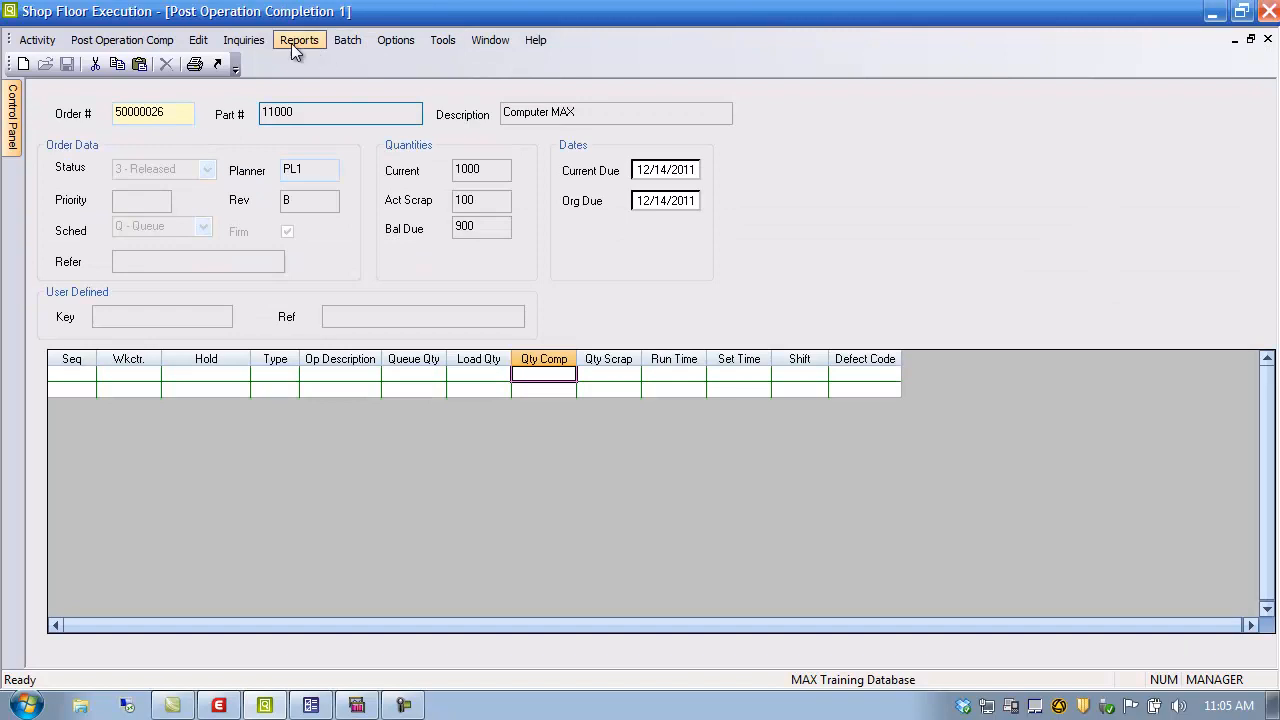
- Check the Order Shortage inquiry for the newest manufactured order for part 11000, and close the inquiry
click(262, 48)
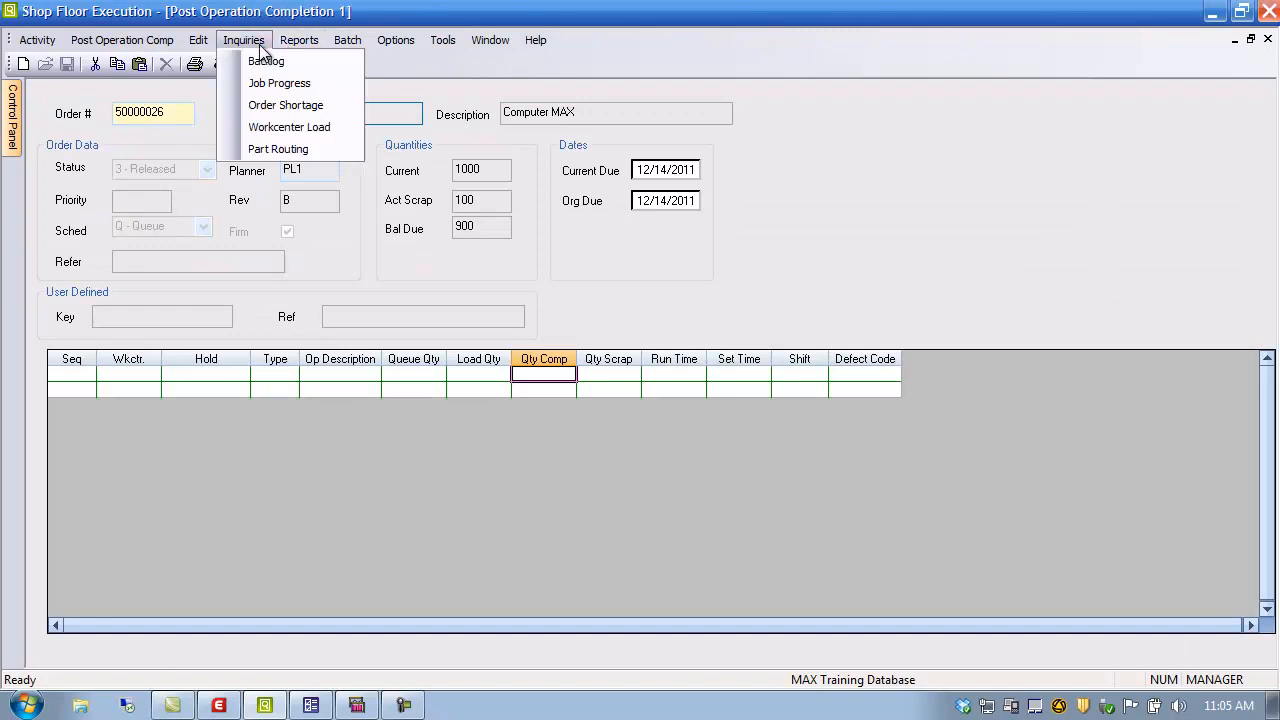
click(264, 107)
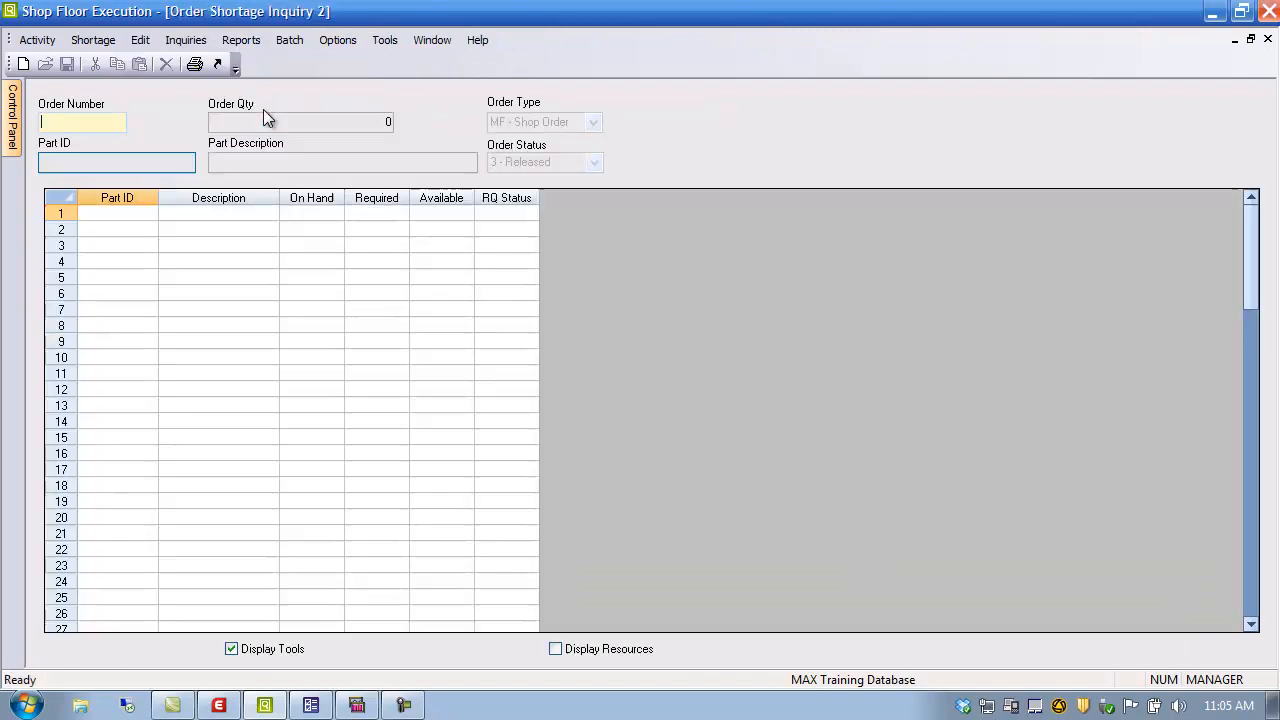
double_click(86, 127)
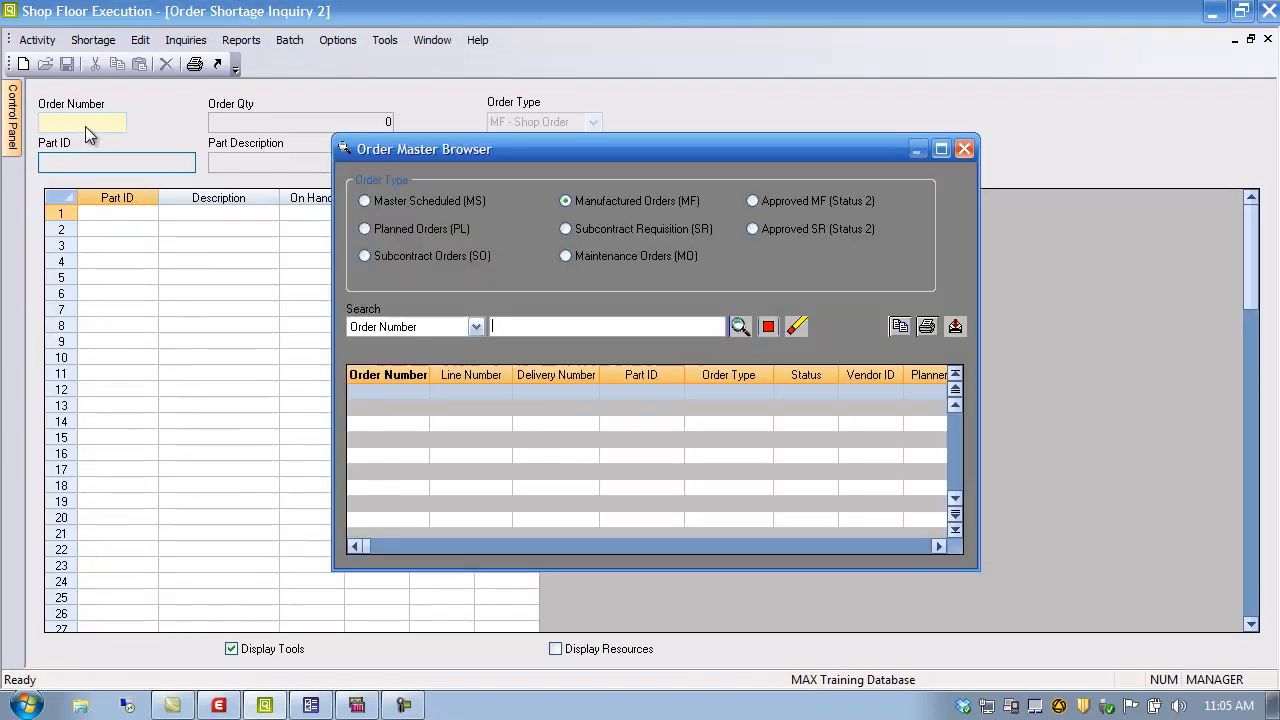
click(749, 330)
click(390, 375)
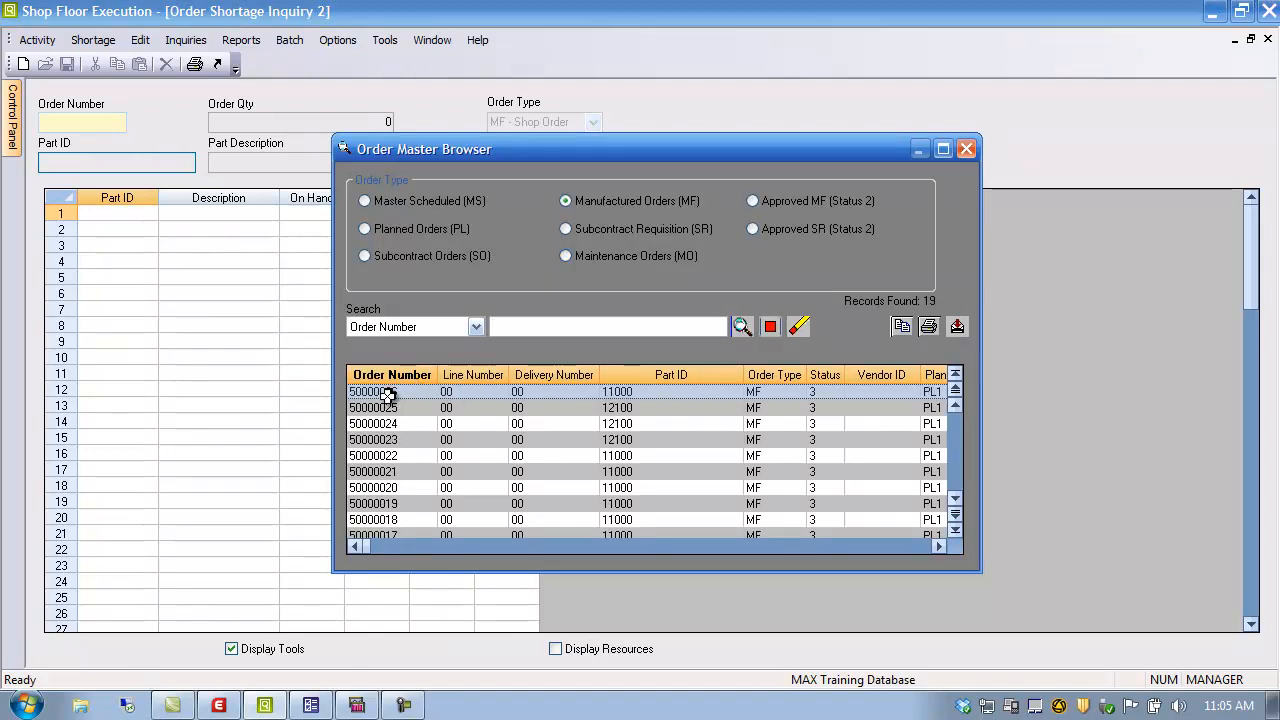
double_click(387, 395)
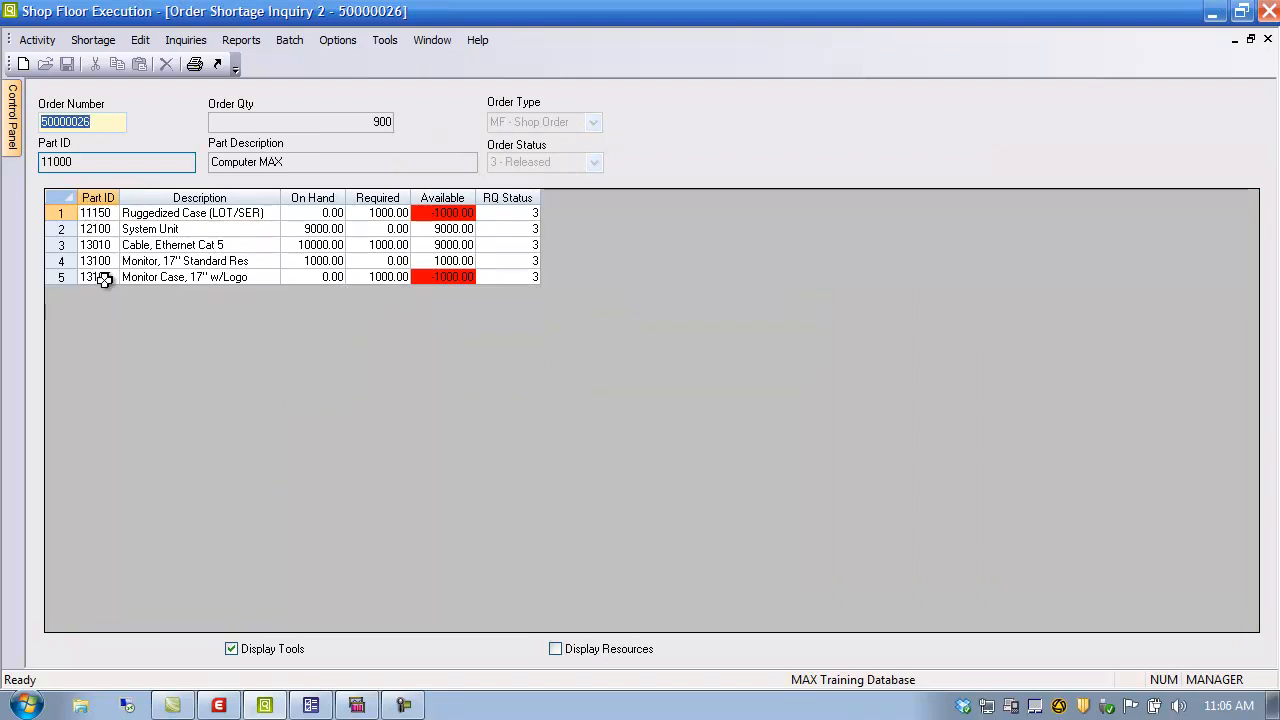
click(1267, 38)
- View the current weekly load statistics of work center EASSY in the Workcenter Load inquiry, and close it
click(243, 40)
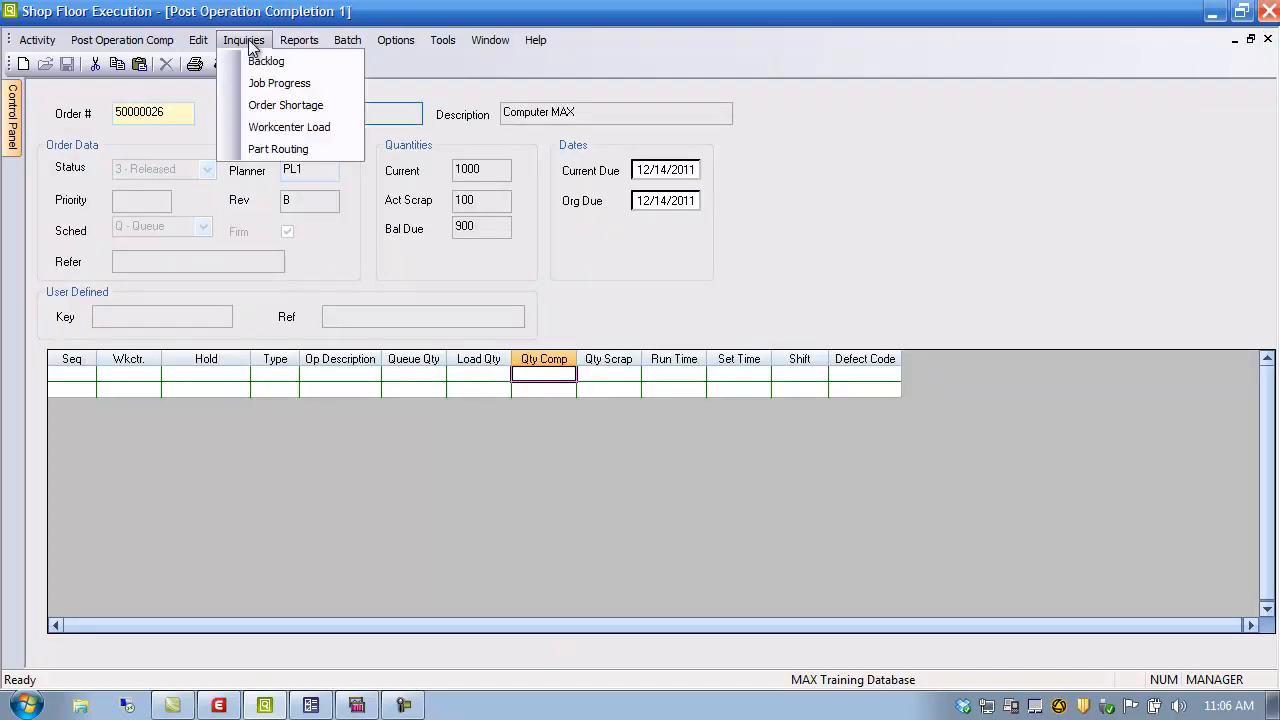
click(280, 130)
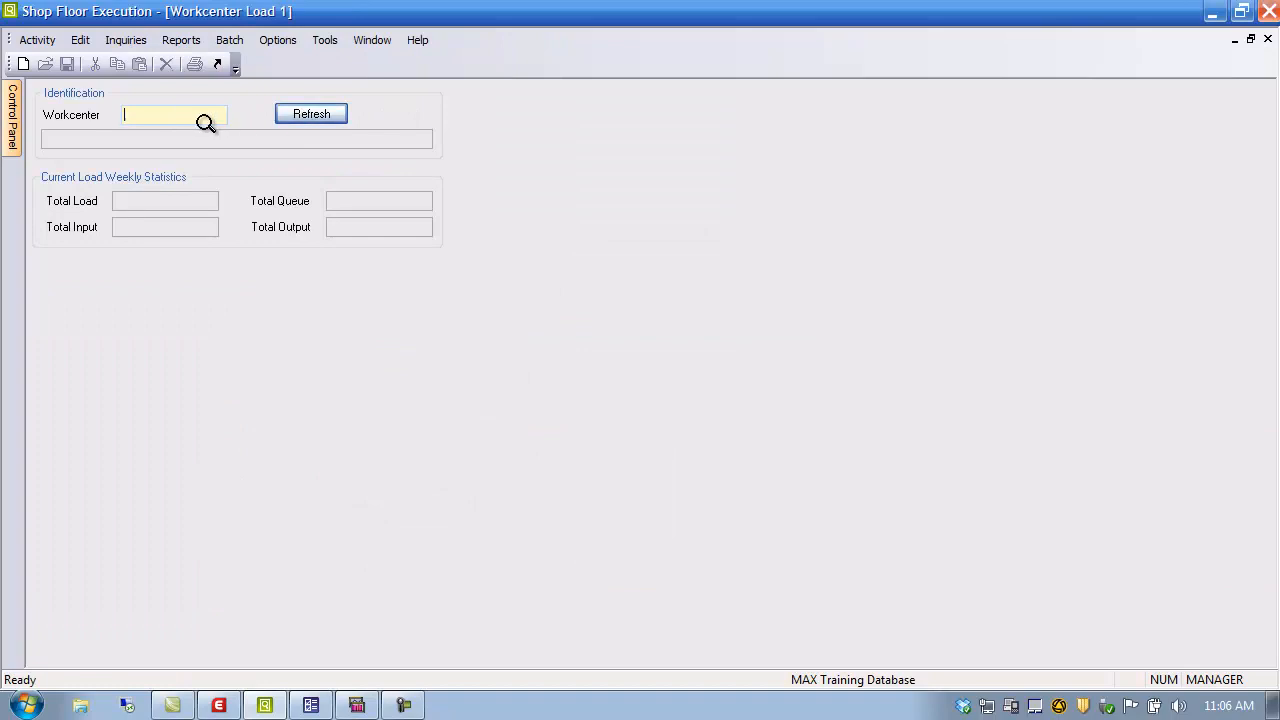
double_click(175, 112)
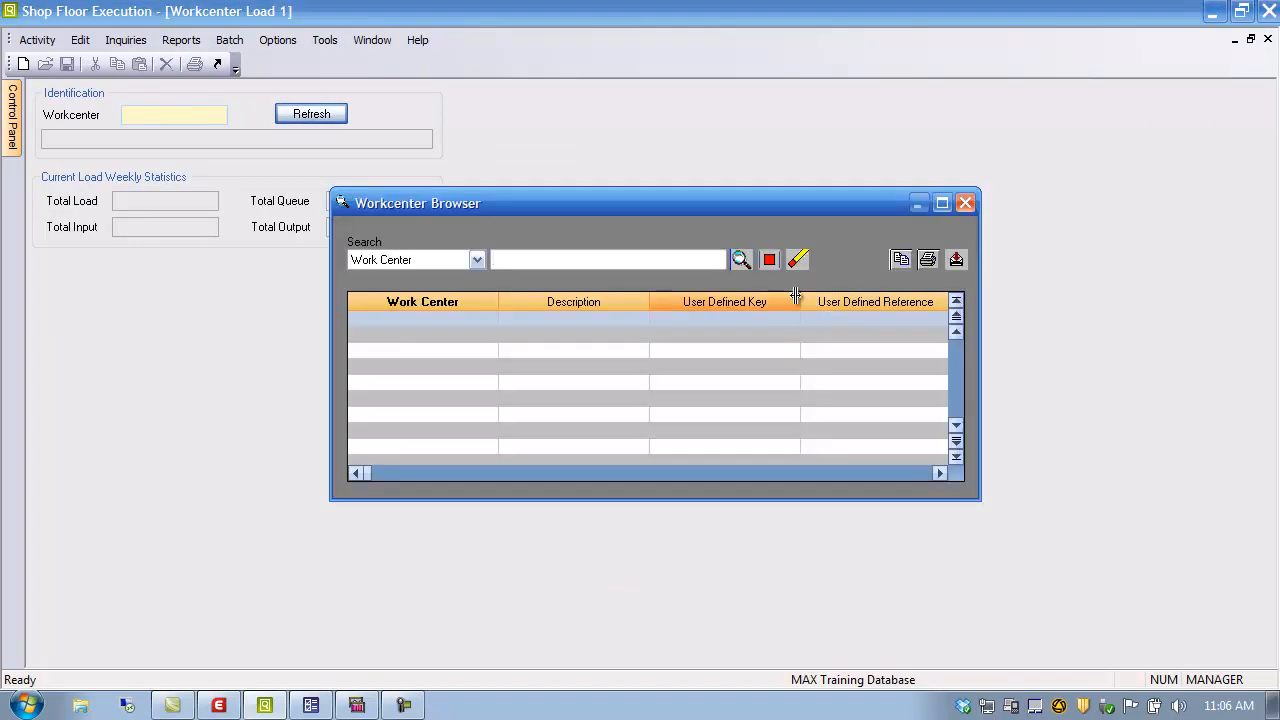
click(742, 259)
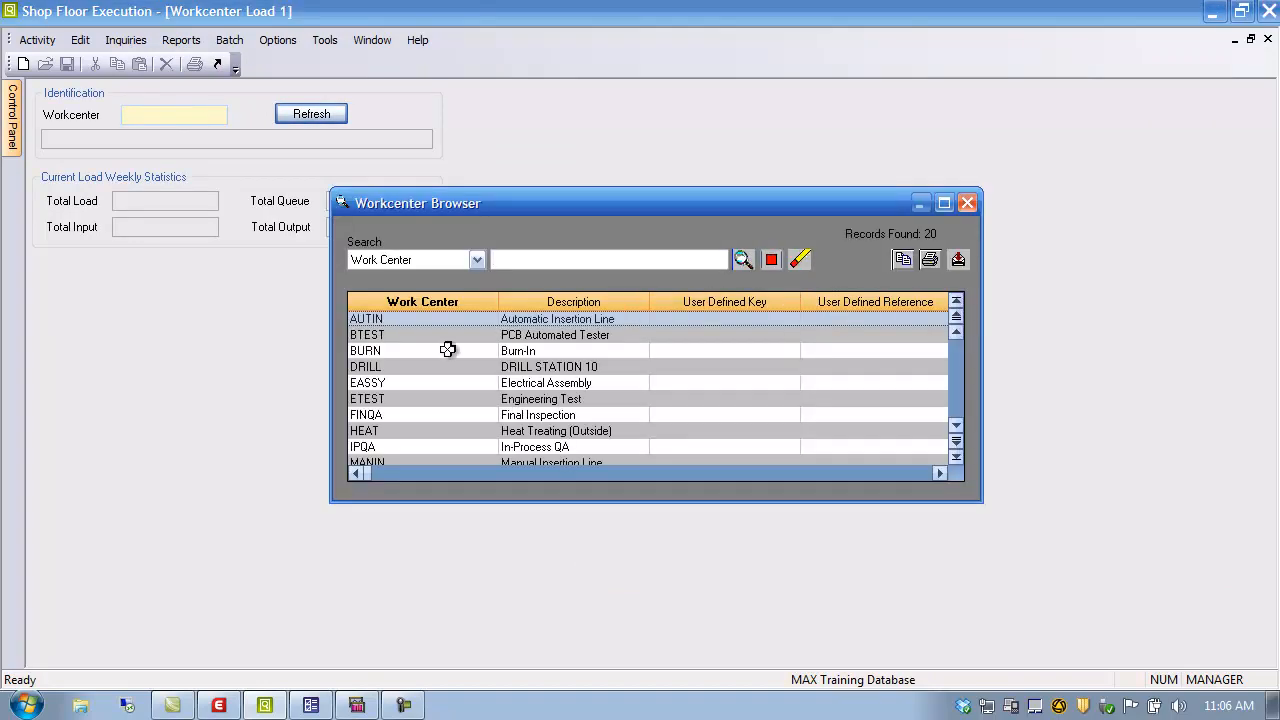
double_click(390, 384)
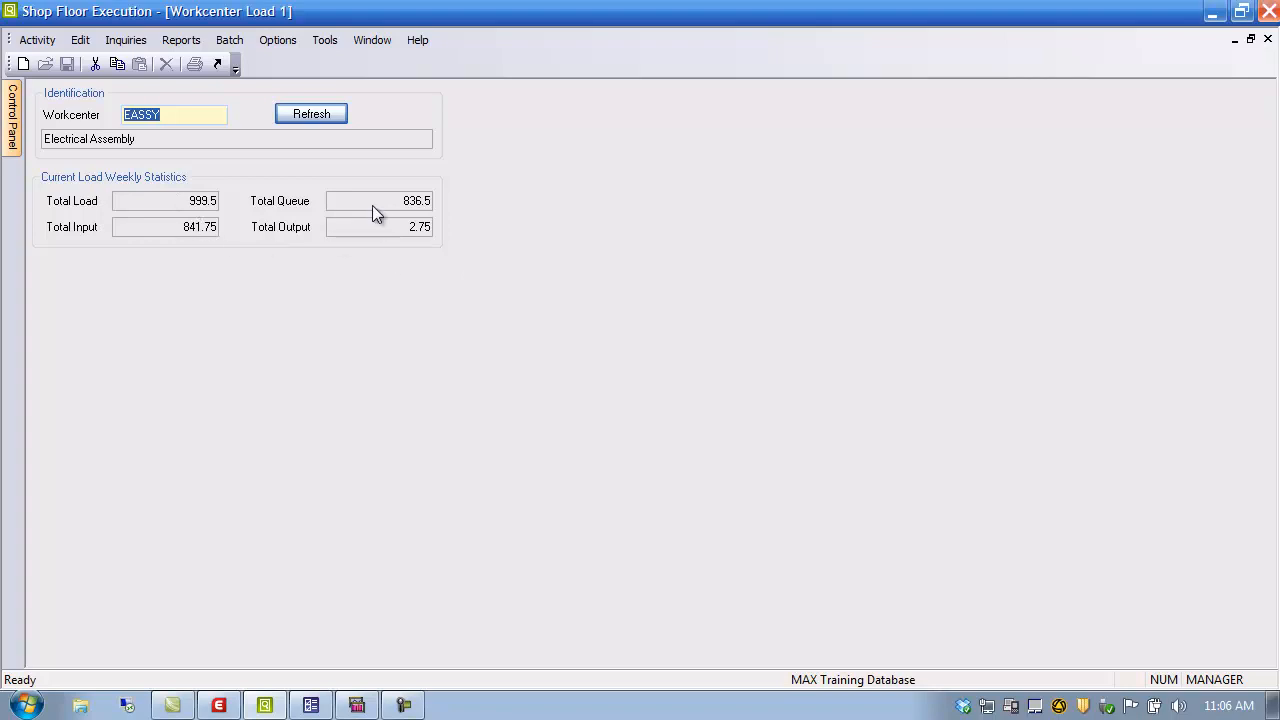
click(1267, 39)
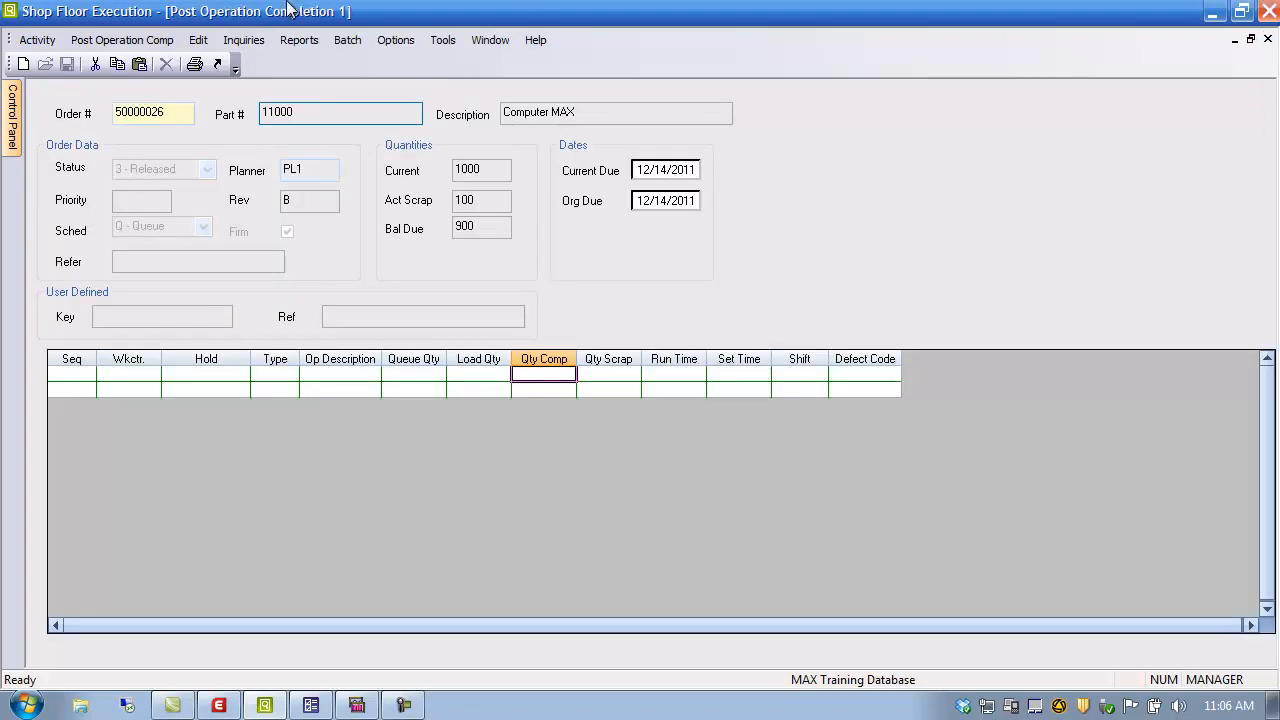
- Open the Part Routing inquiry to view its layout, and close it without loading a part
click(243, 40)
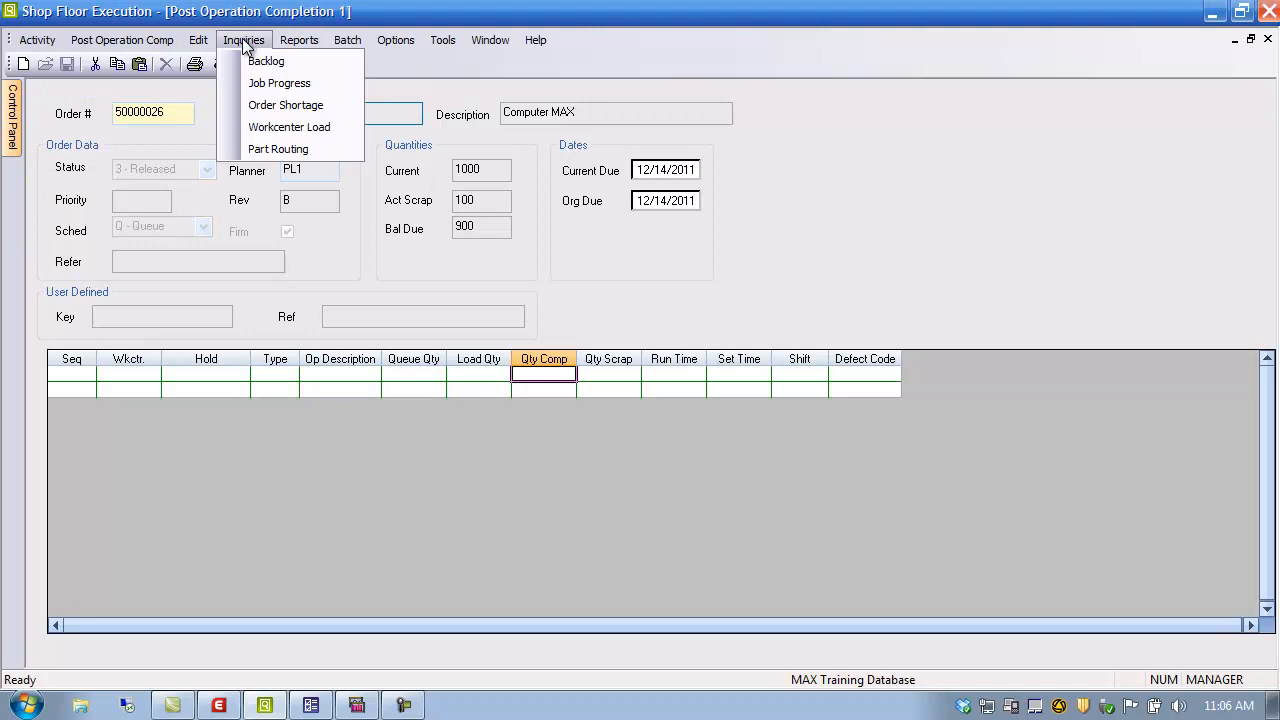
click(280, 149)
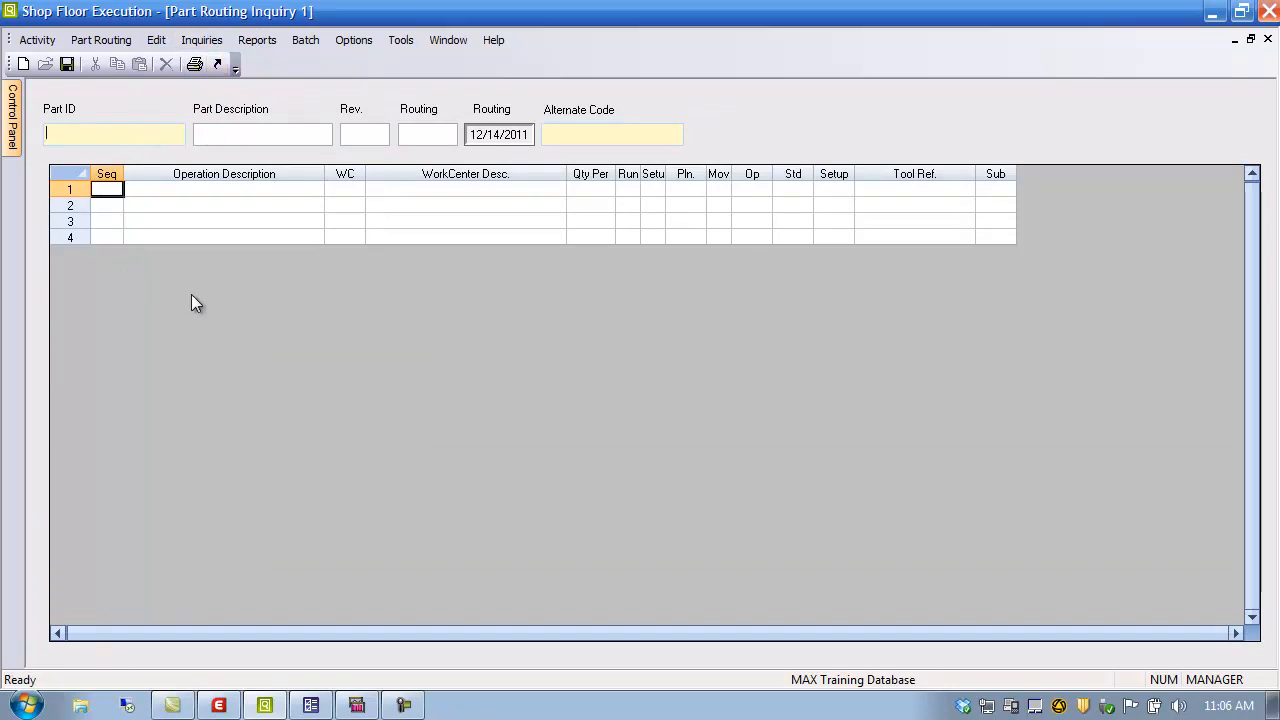
click(1267, 38)
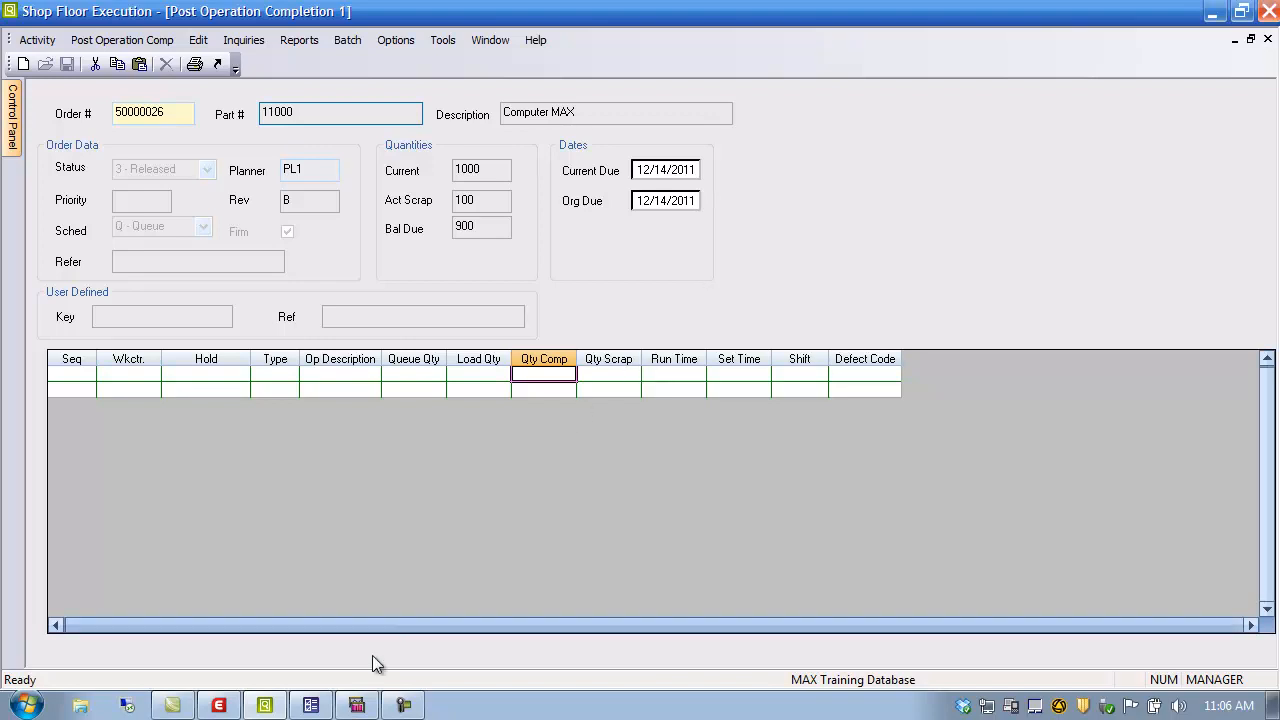
- Switch to Inventory Control and query the newest manufactured order for part 11000 as a Shop receipt
click(310, 706)
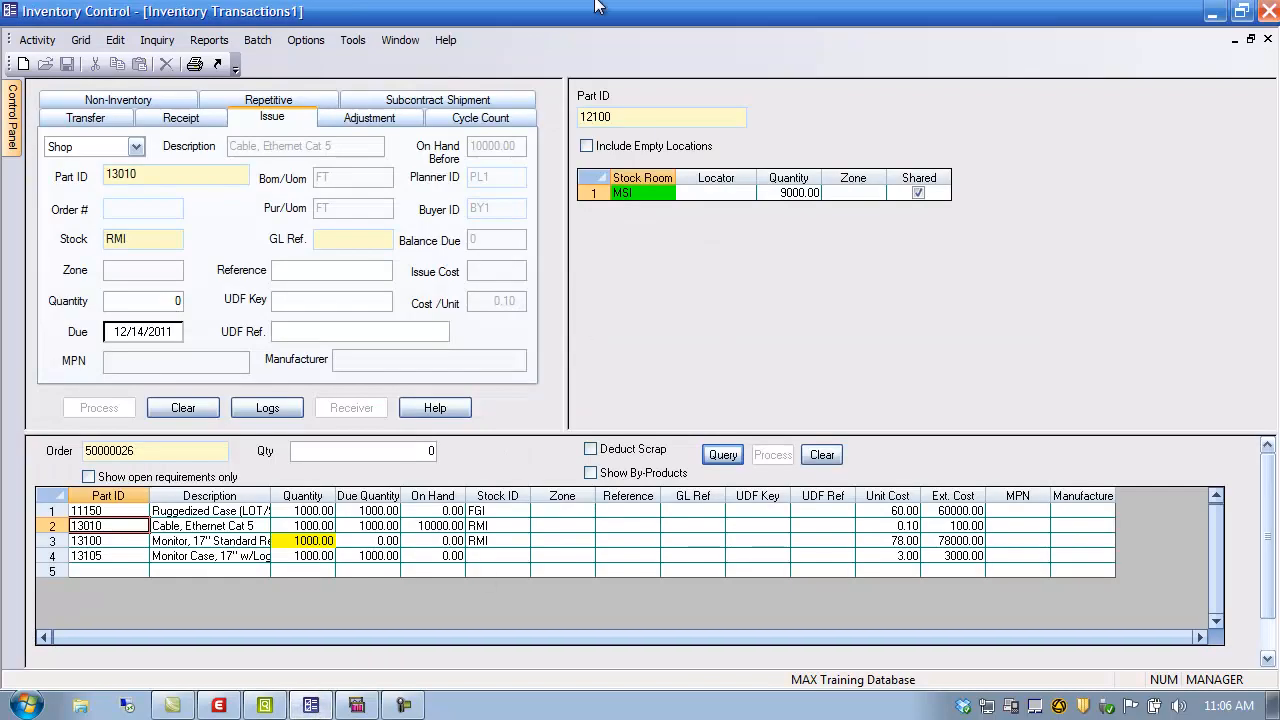
click(173, 121)
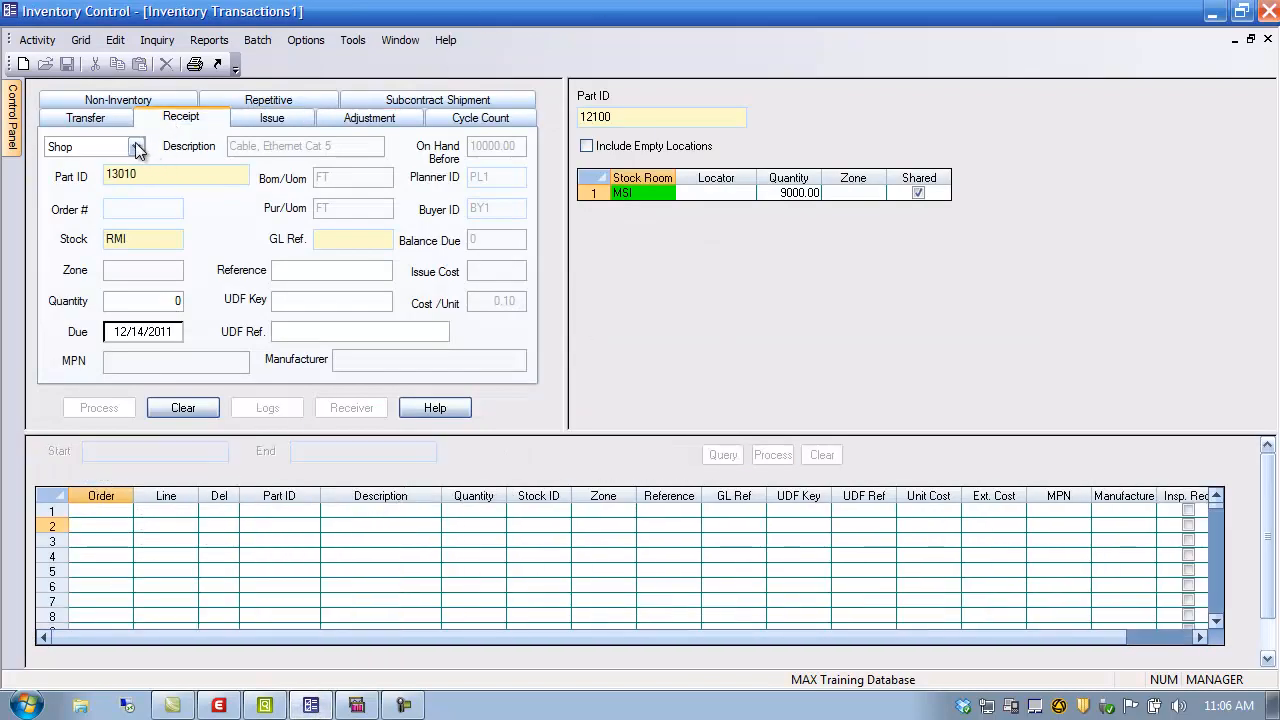
click(151, 147)
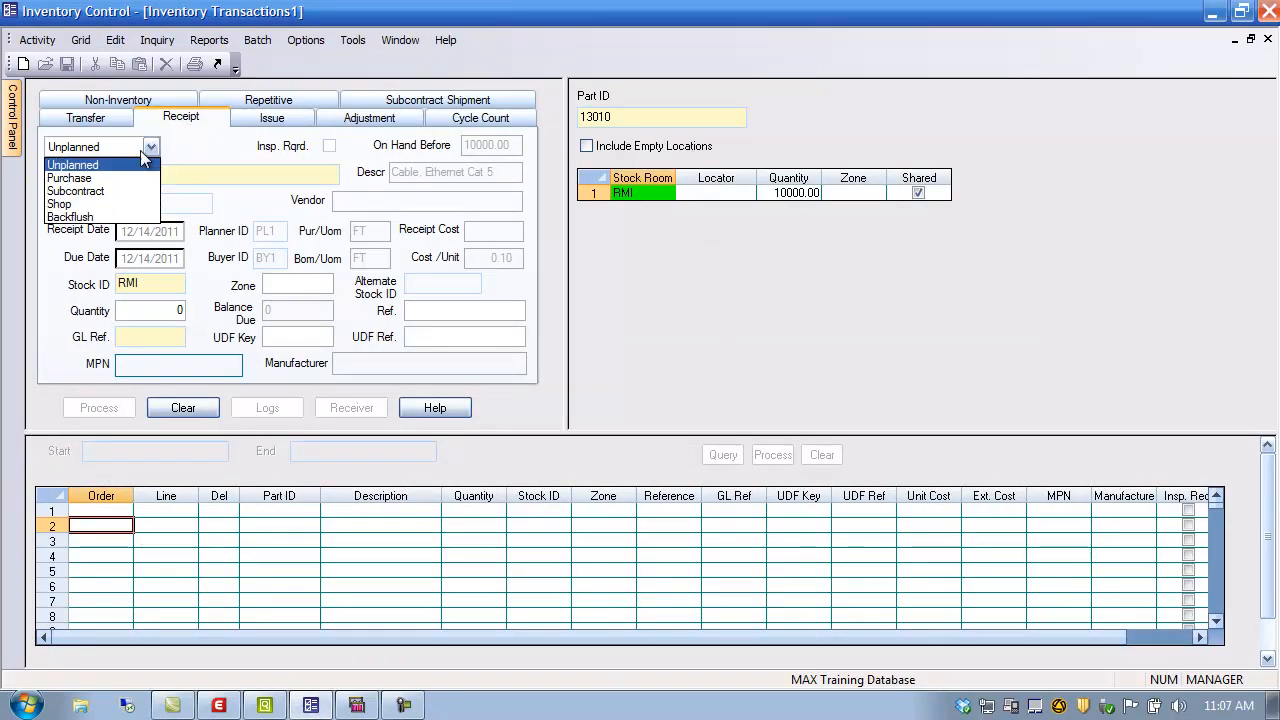
click(100, 204)
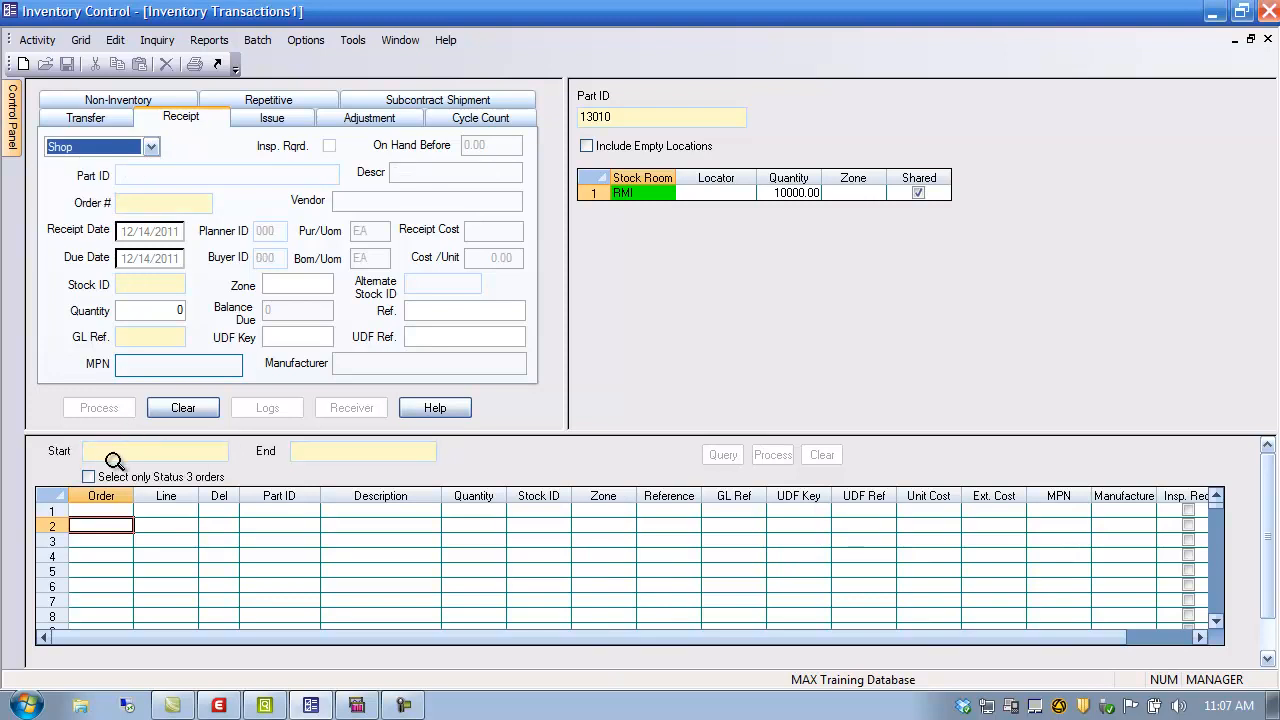
double_click(109, 456)
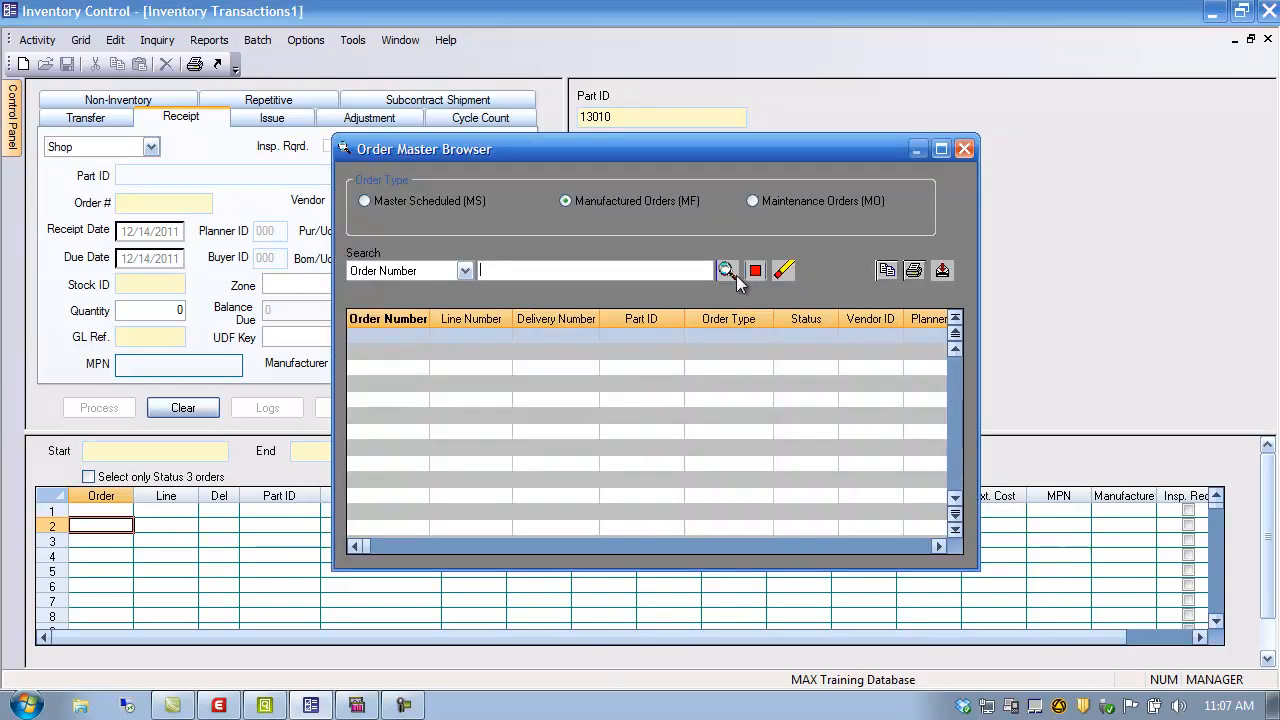
click(398, 319)
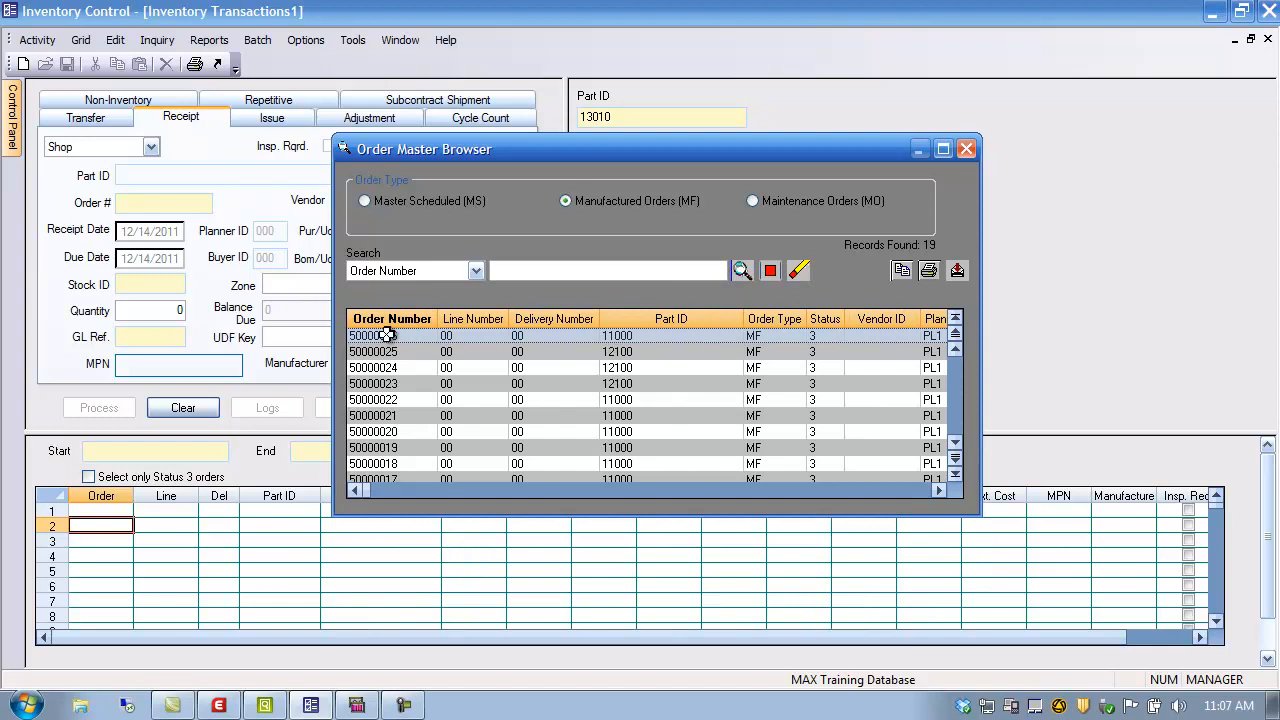
double_click(389, 340)
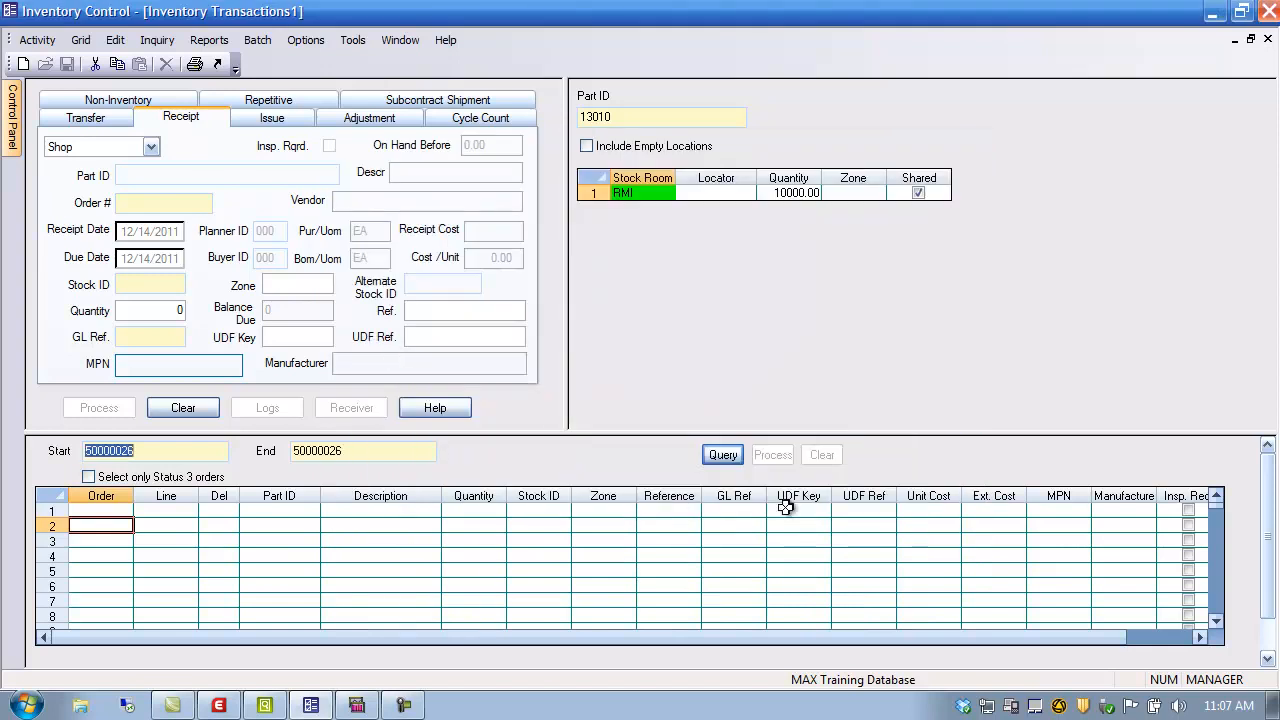
click(722, 455)
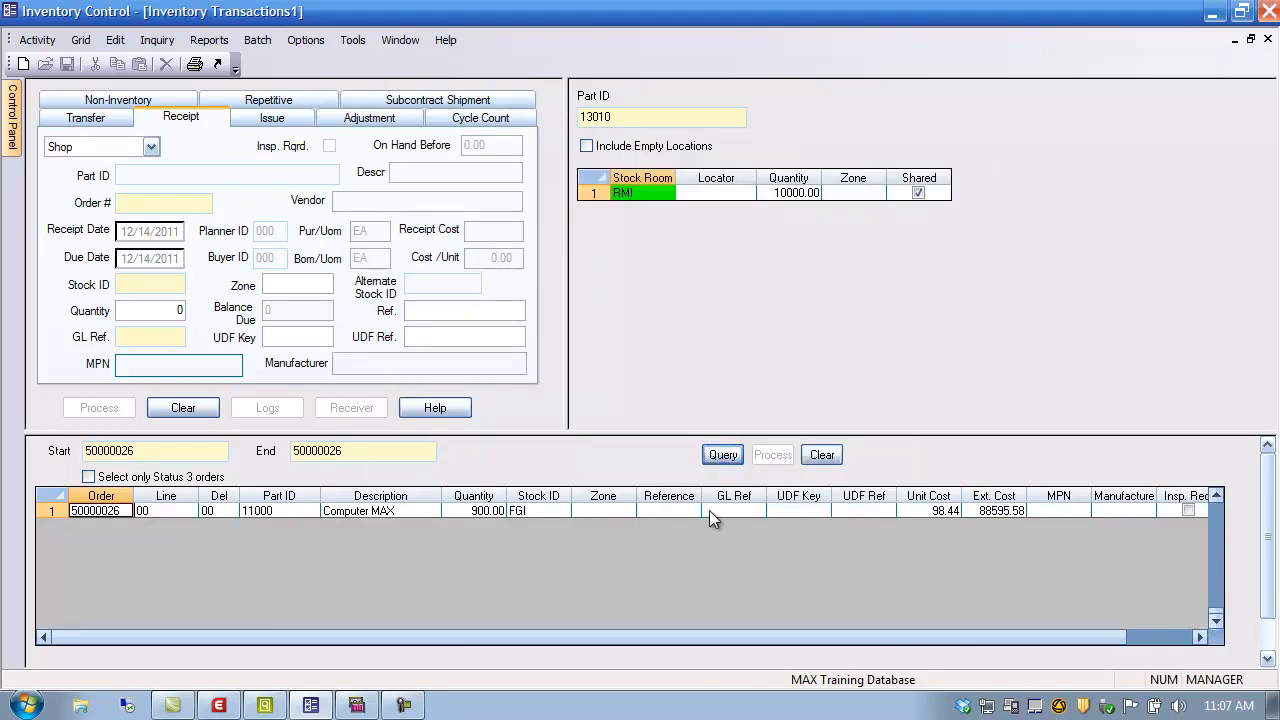
- Process the shop receipt of 900 units of part 11000 into stock FGI, and minimize Inventory Control
click(474, 508)
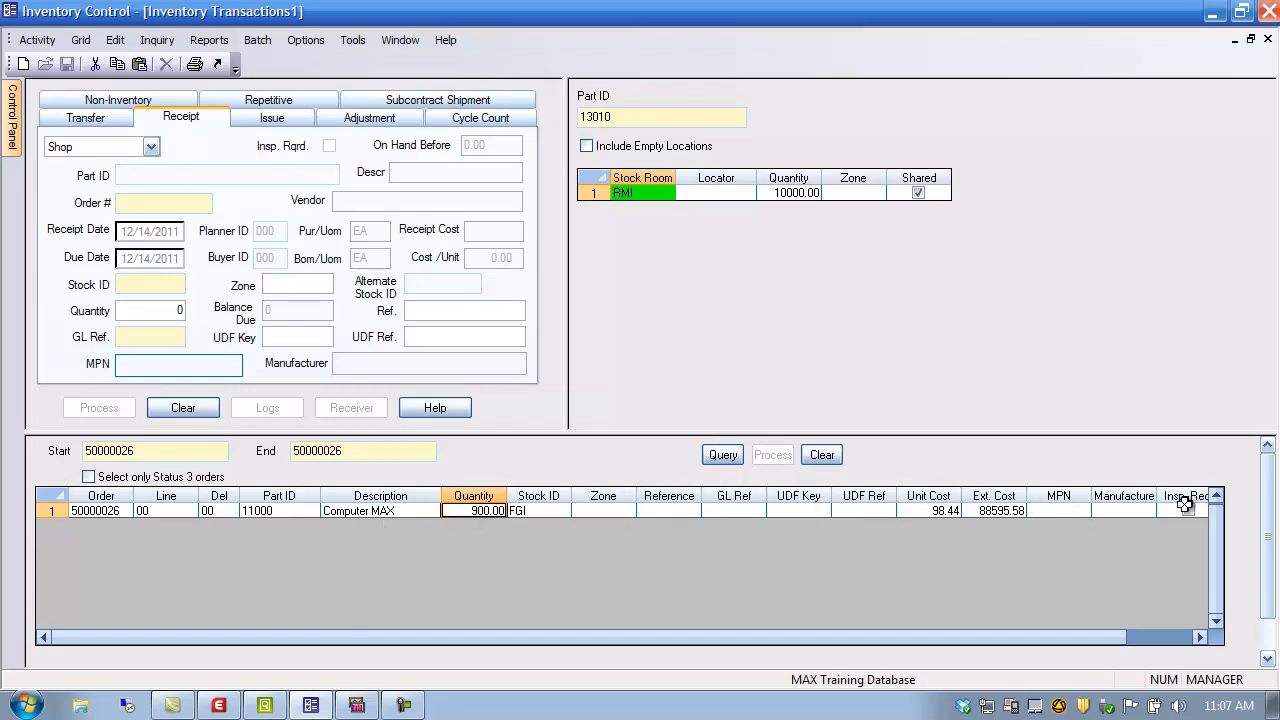
click(49, 510)
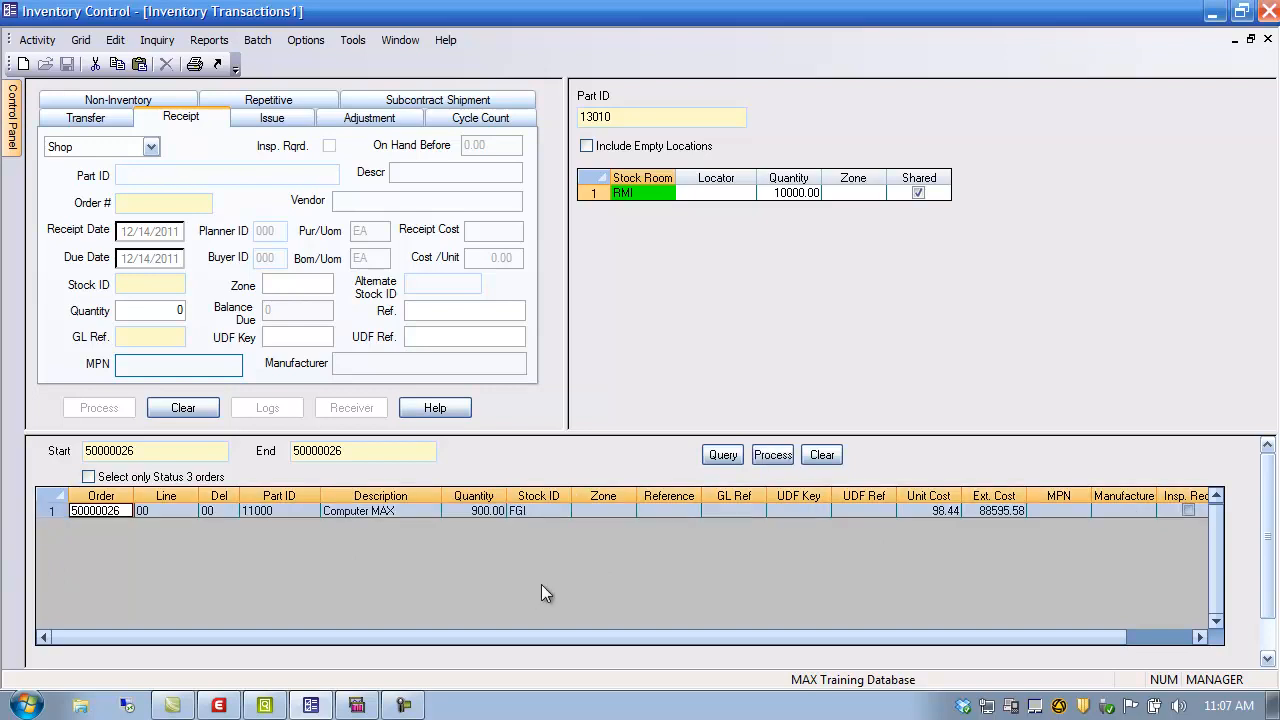
click(776, 458)
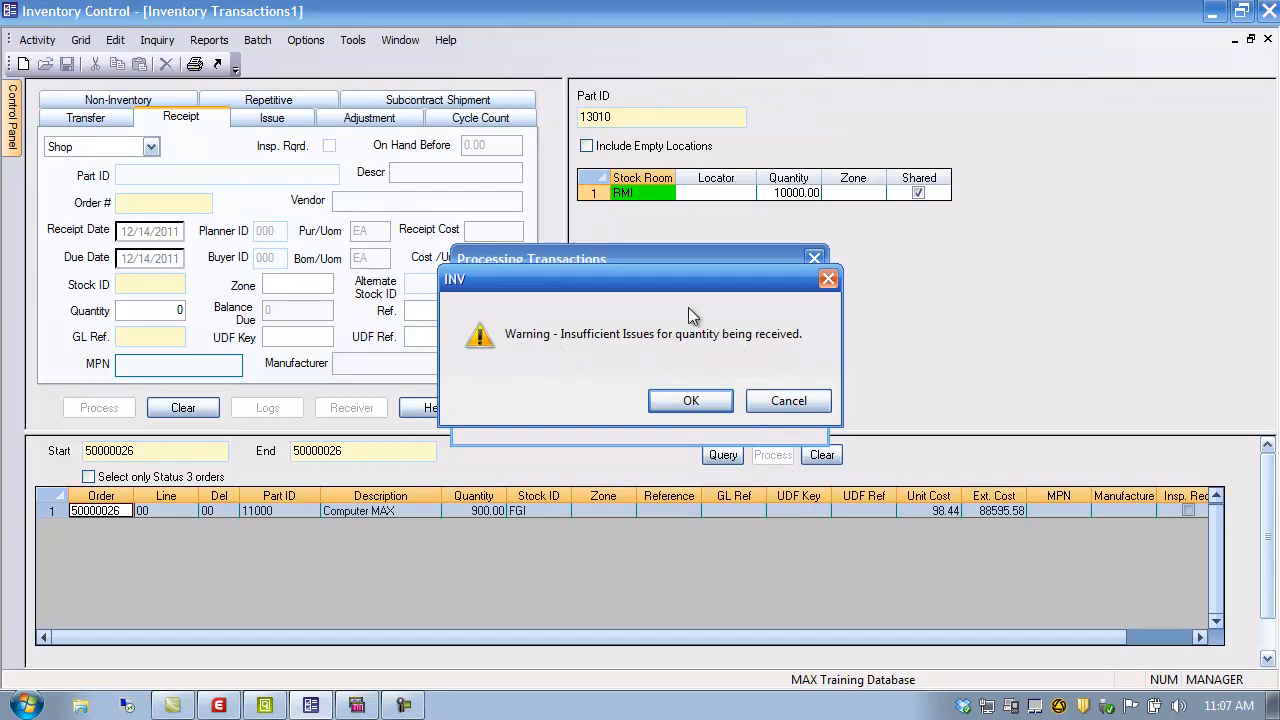
click(691, 402)
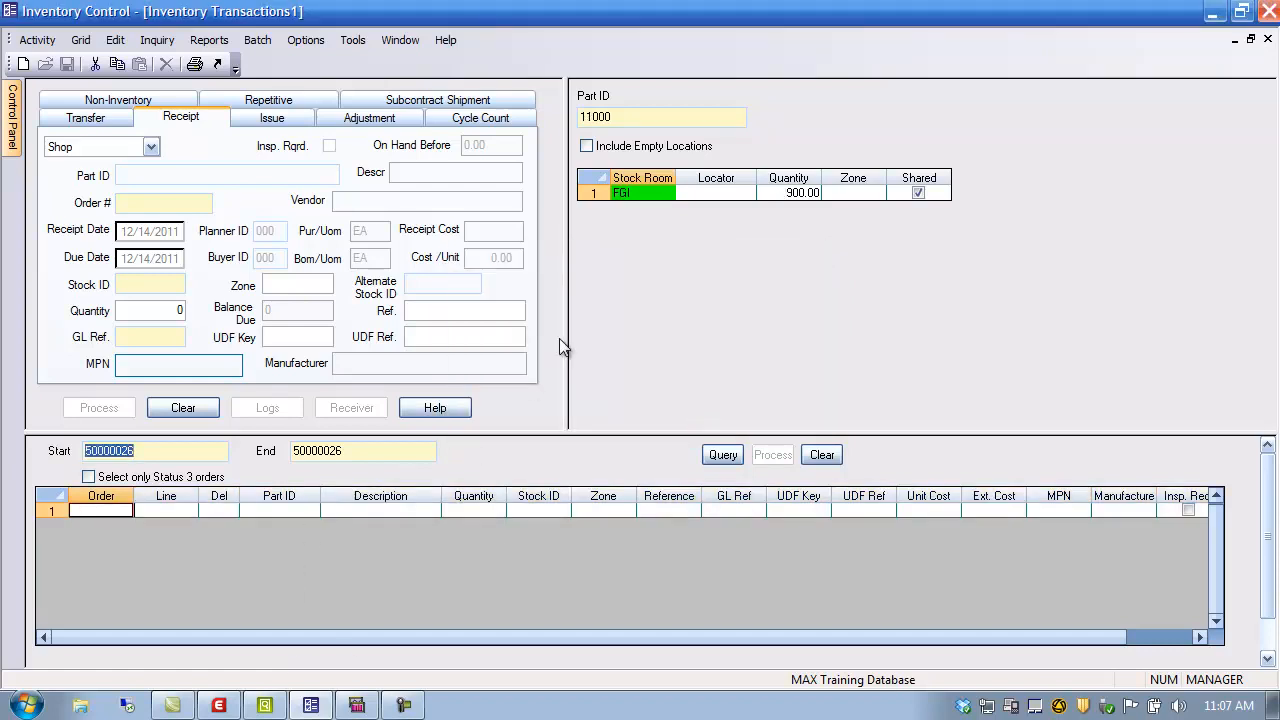
click(797, 192)
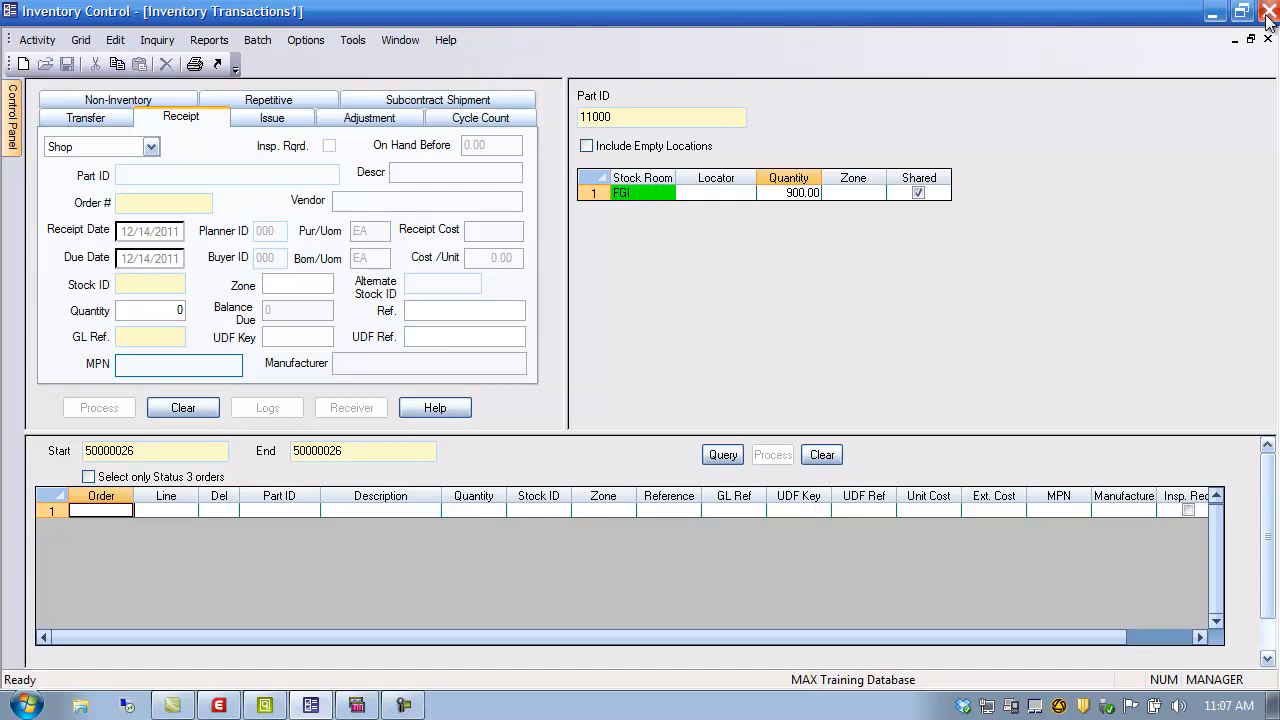
click(1212, 12)
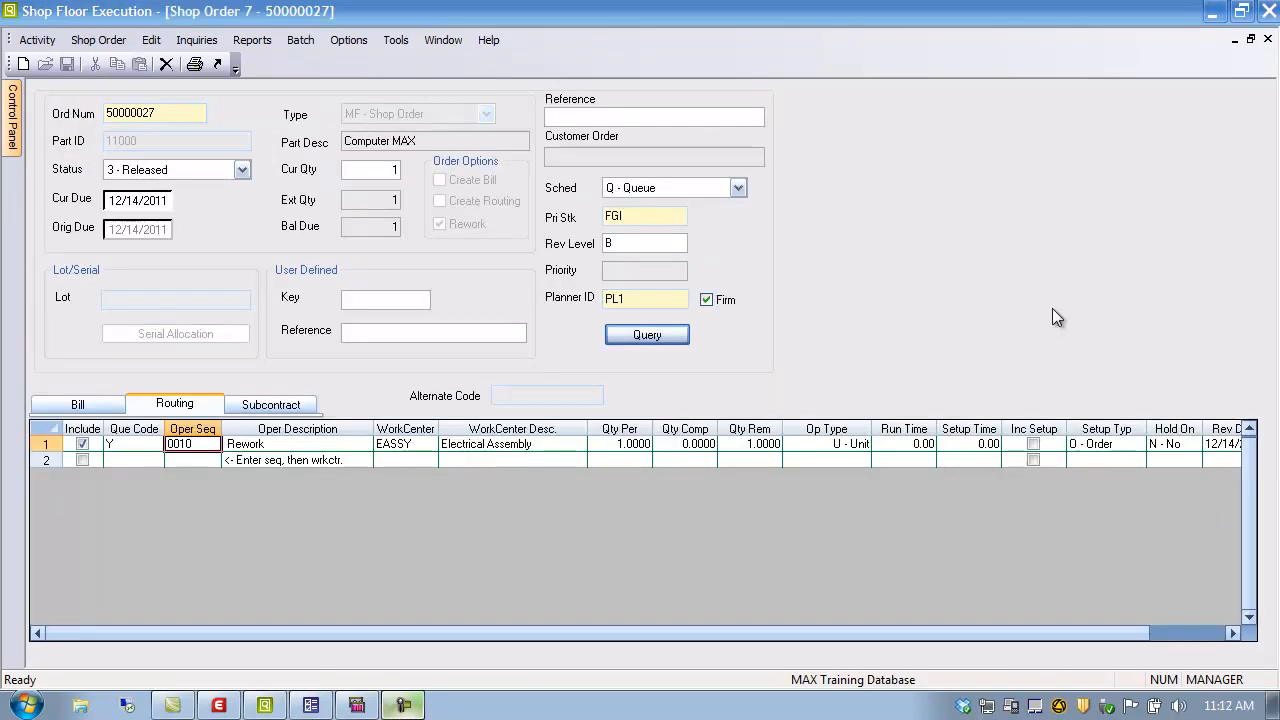
- Close the operation completion form and start a new shop order for part 11000 with quantity 1, querying its order data
click(1267, 40)
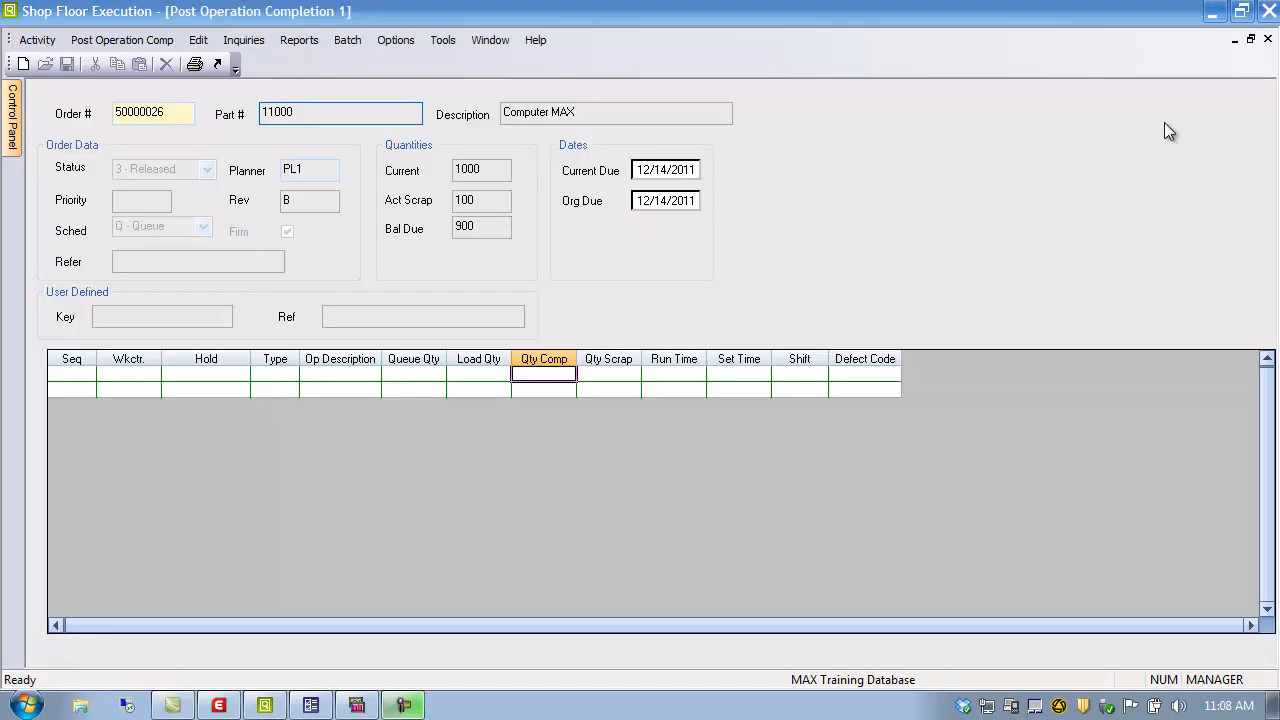
click(1267, 38)
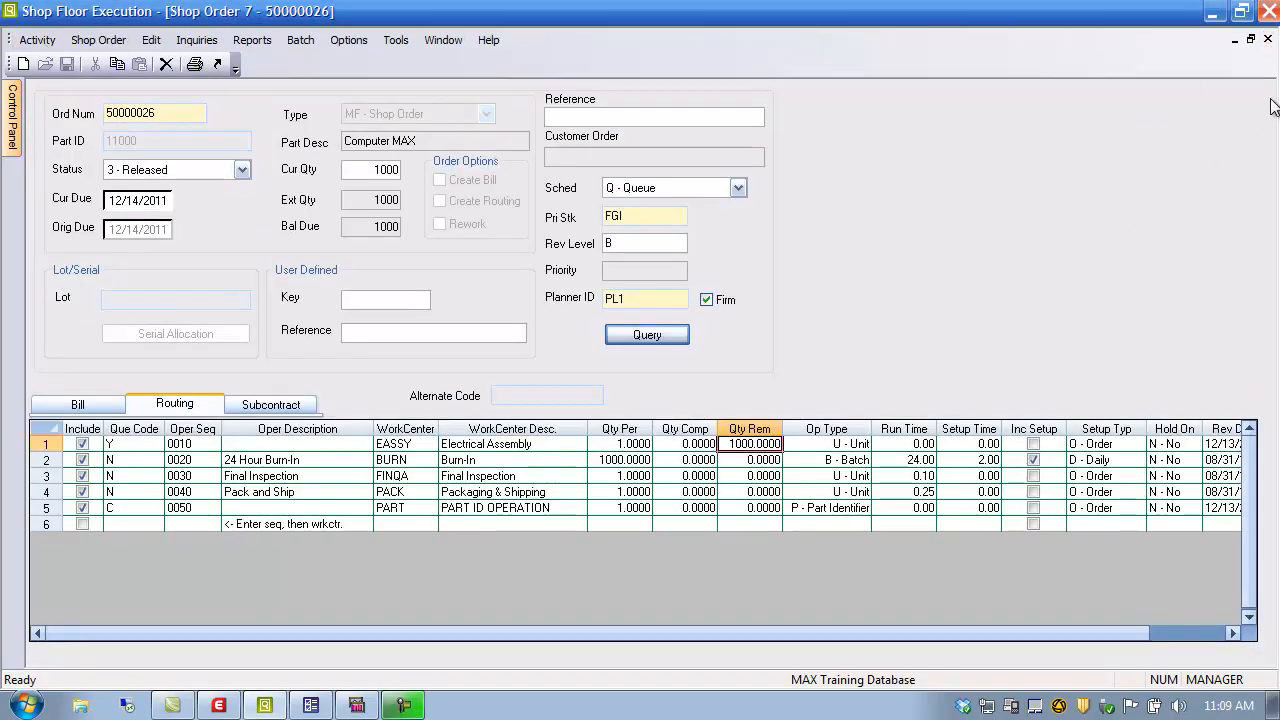
click(126, 46)
click(124, 60)
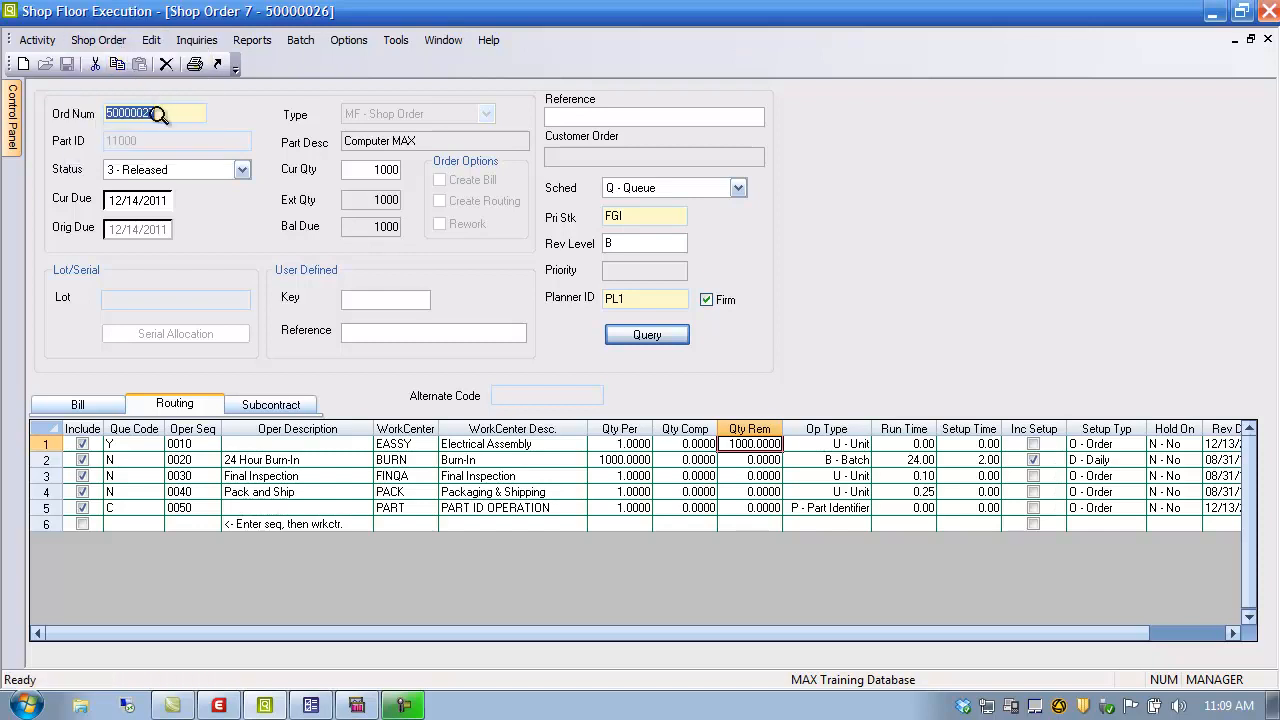
click(164, 141)
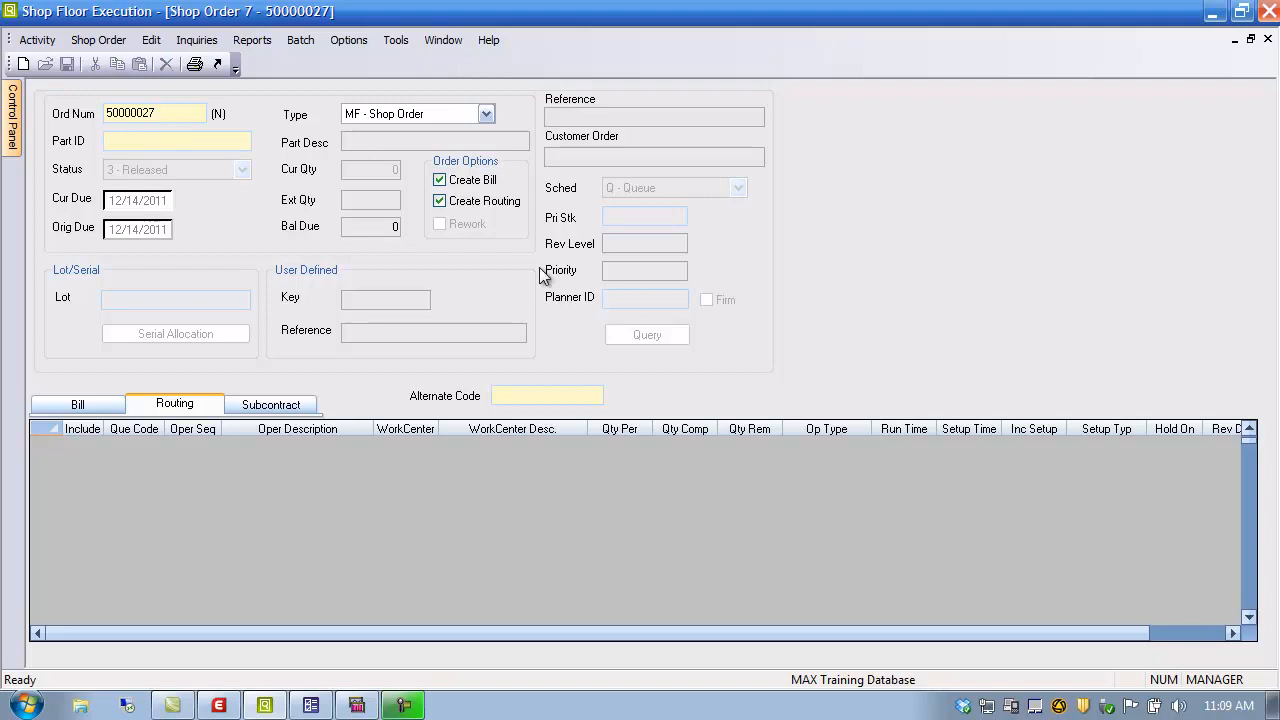
key(Tab)
click(361, 170)
text(1)
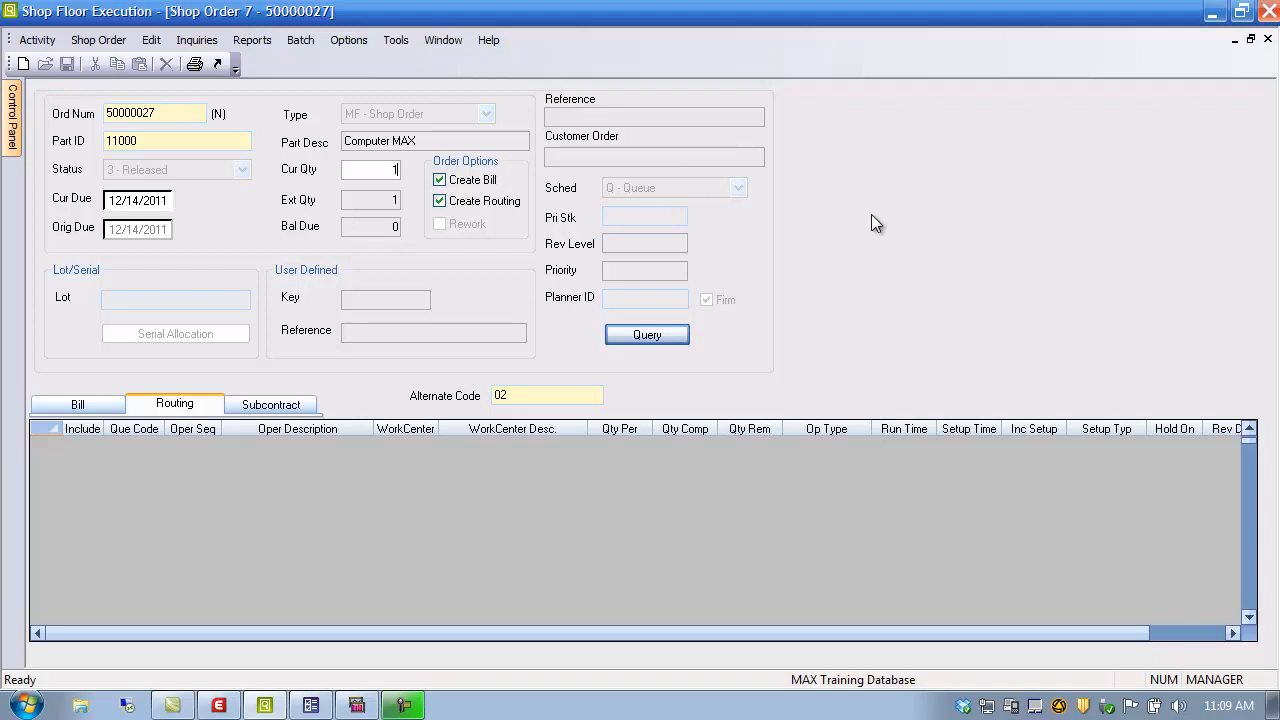
click(673, 337)
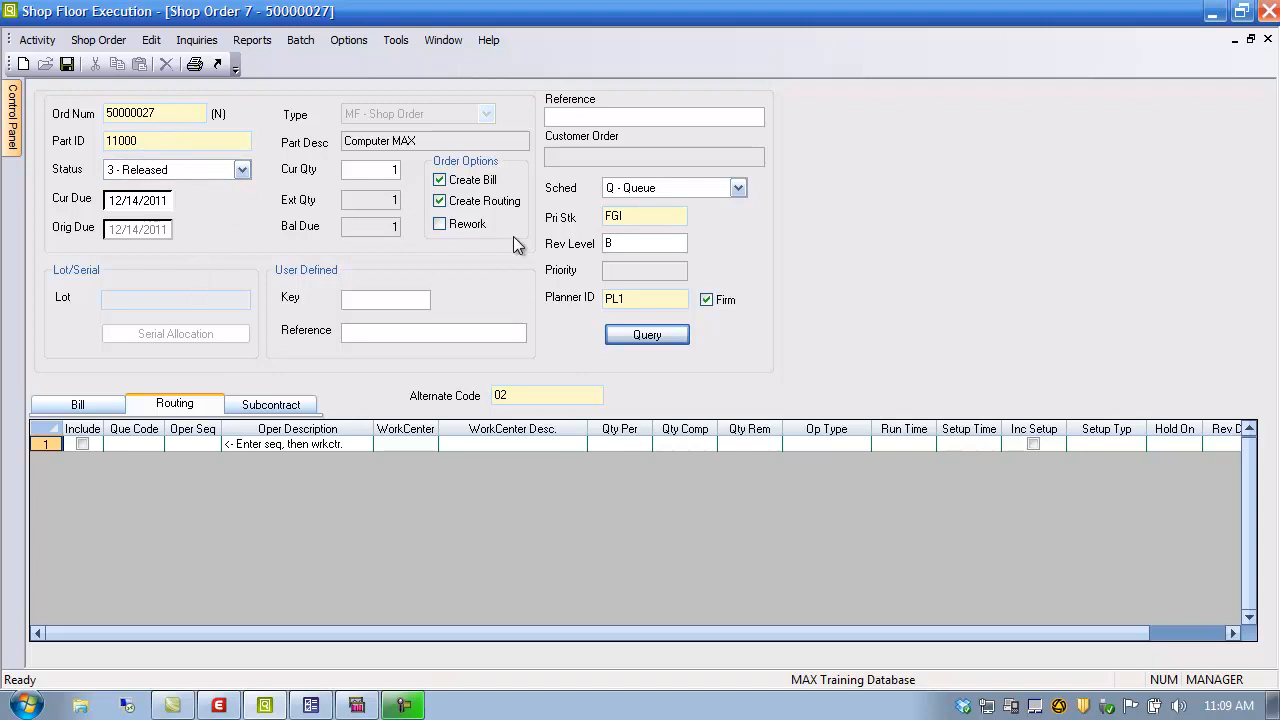
- Turn off Create Bill and Create Routing for the new shop order, and mark it as Rework
click(441, 180)
click(441, 201)
click(440, 225)
click(657, 335)
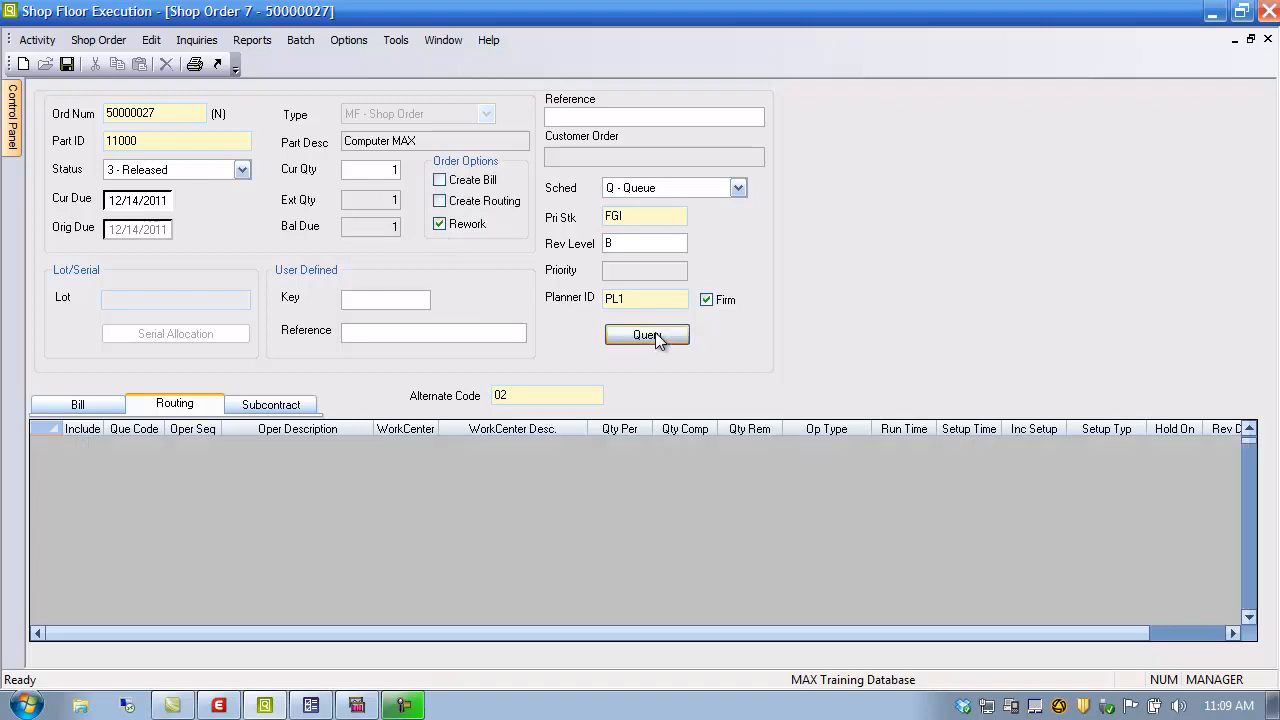
- Clear the alternate codes of the rework order's bill and routing, and save the order
click(92, 405)
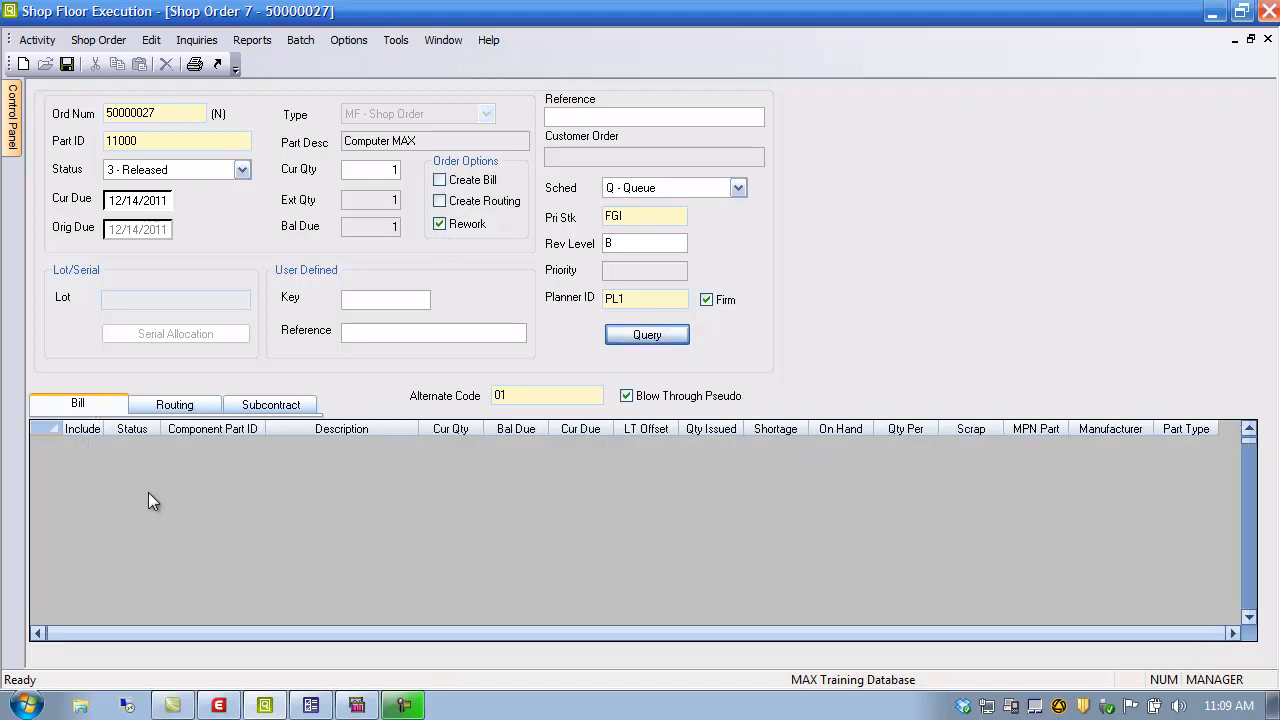
double_click(500, 395)
click(176, 404)
drag(525, 397, 416, 394)
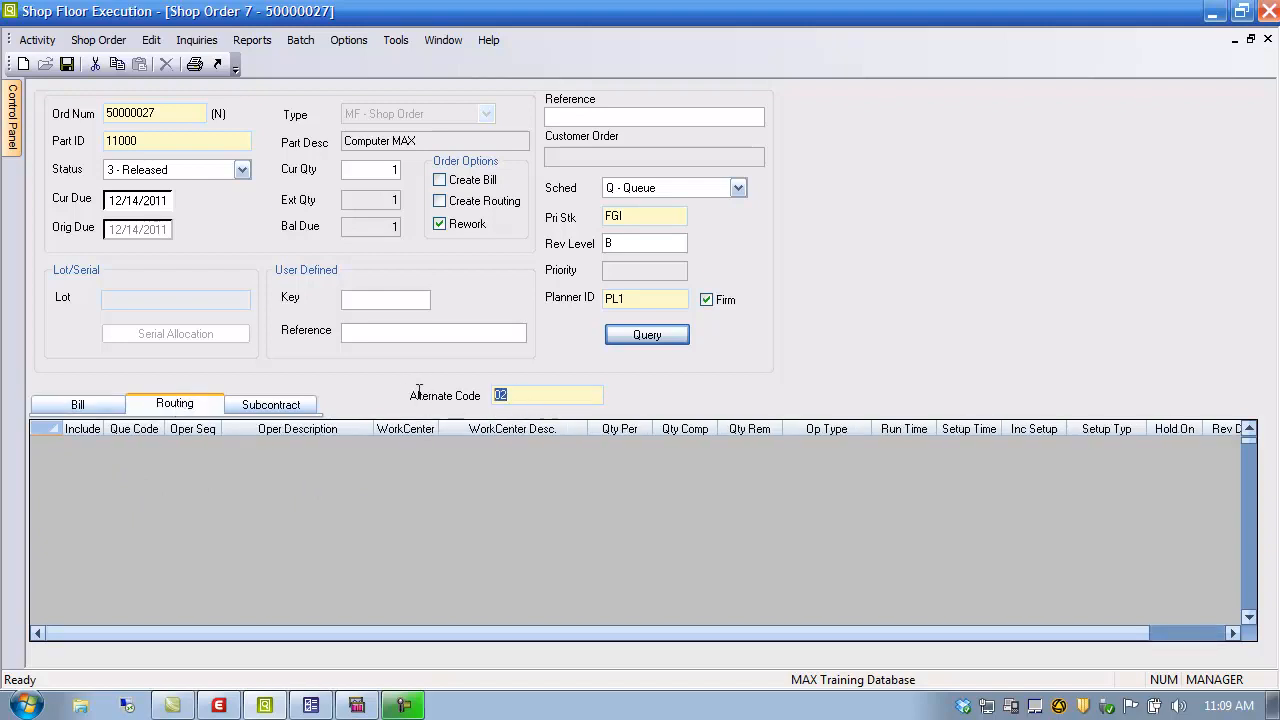
key(Delete)
click(84, 405)
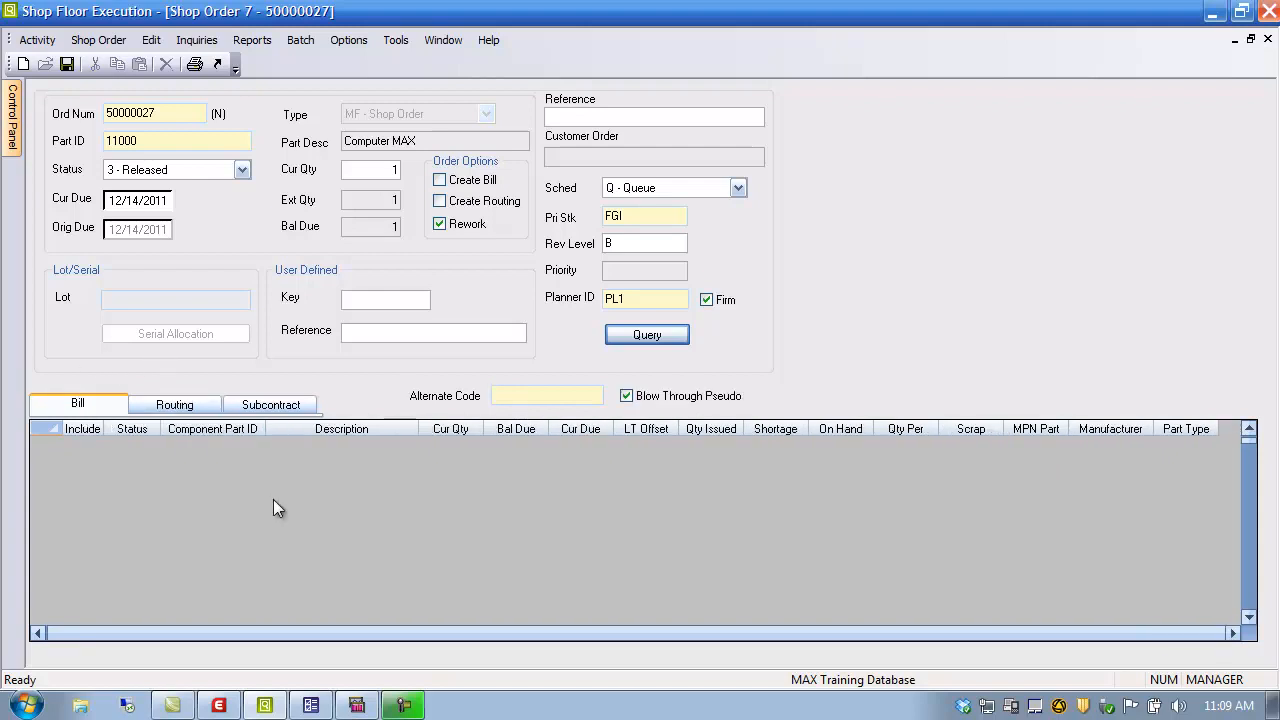
click(67, 64)
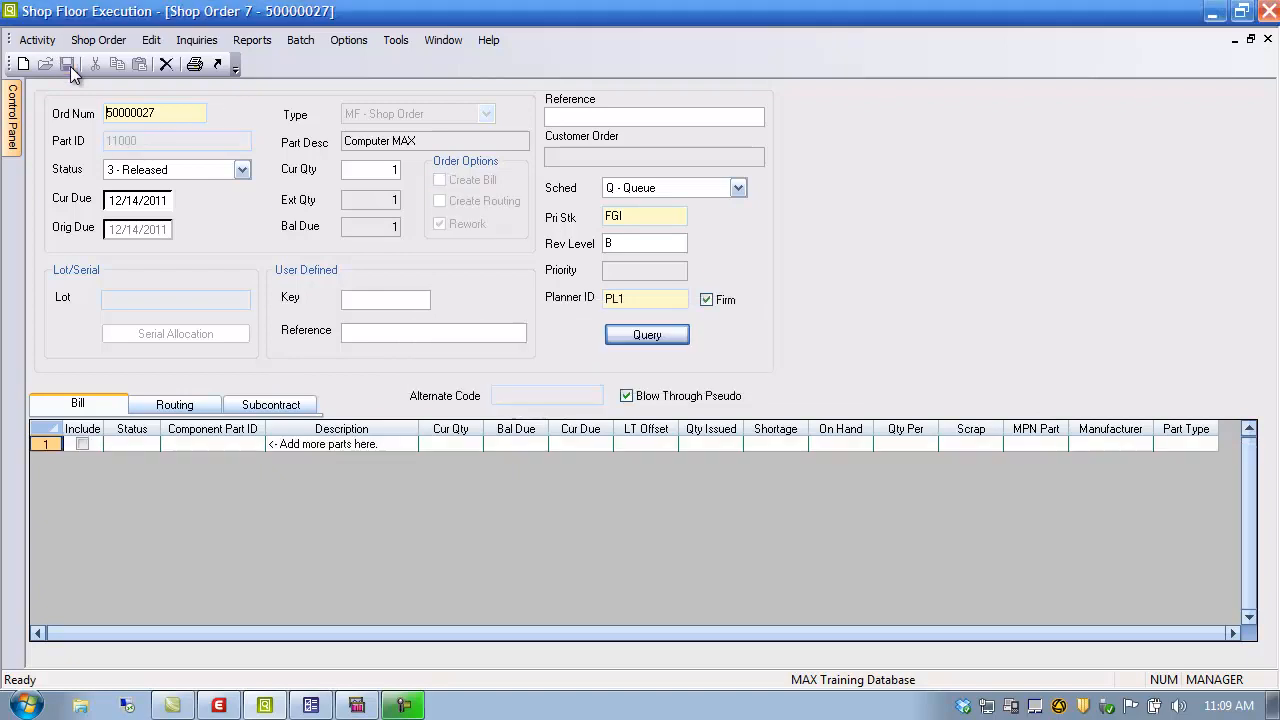
- Add part 11000 as the first component on the rework order's bill
click(244, 443)
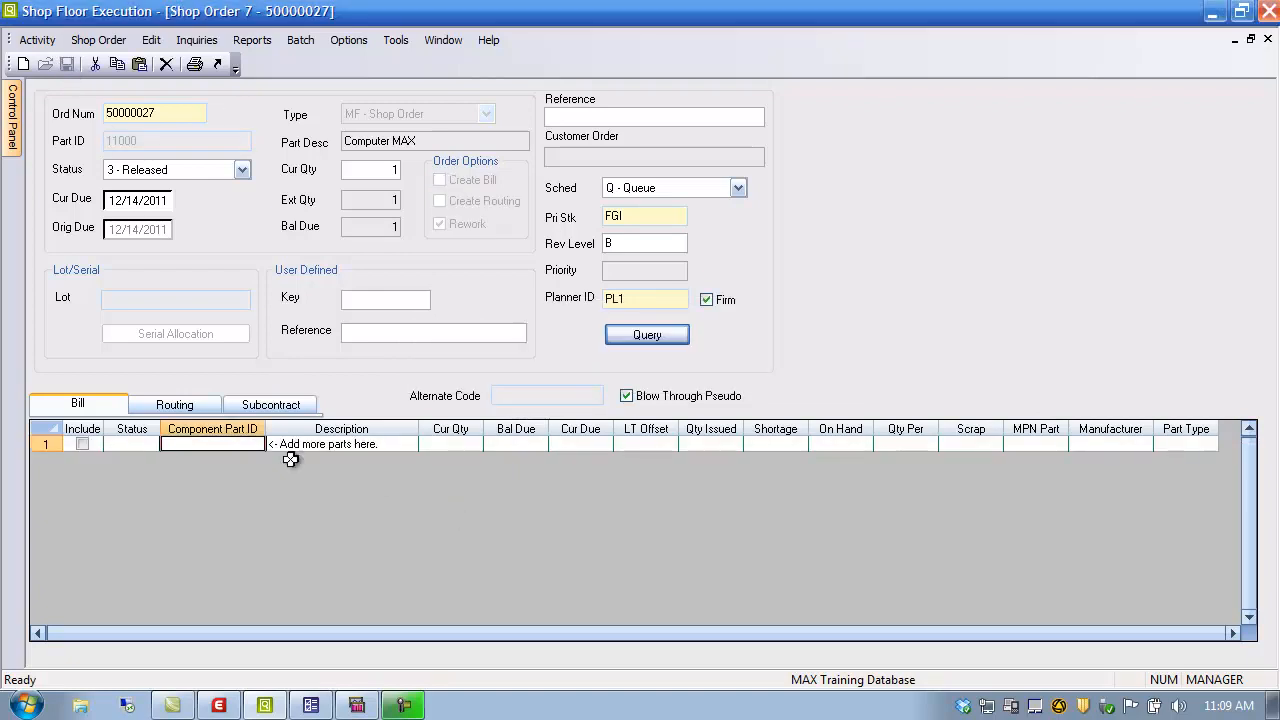
text(11000)
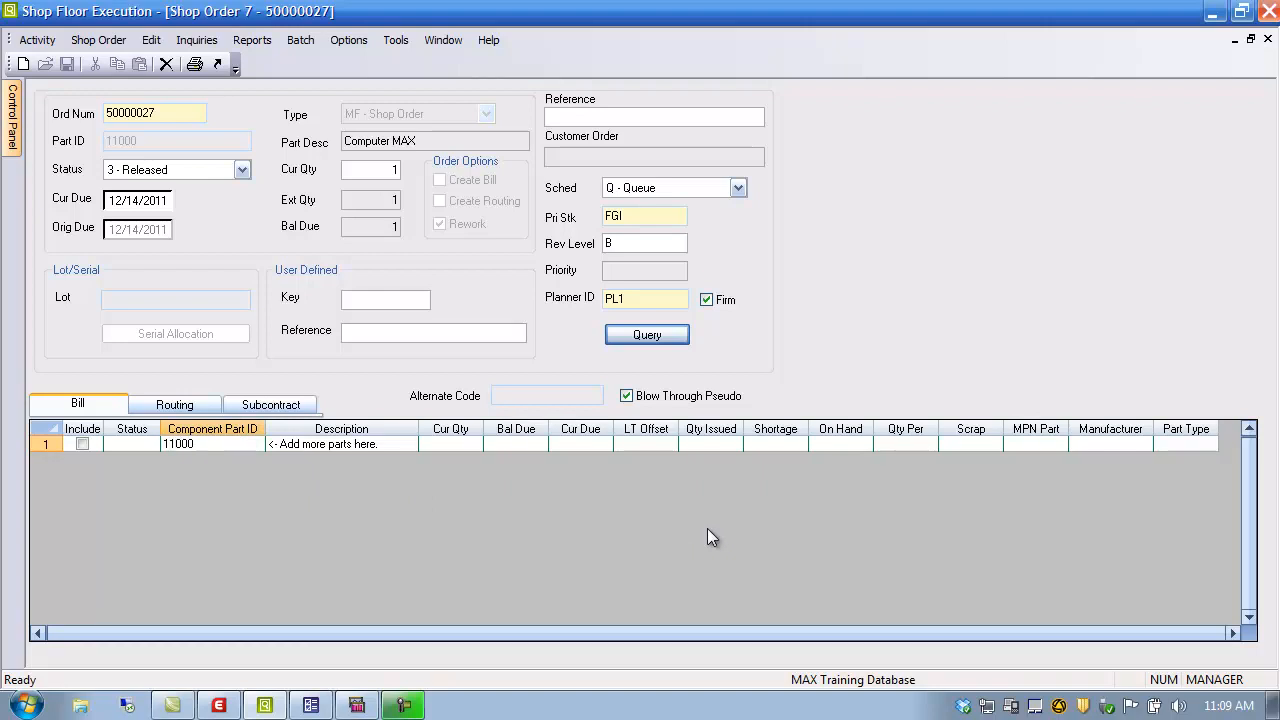
click(410, 449)
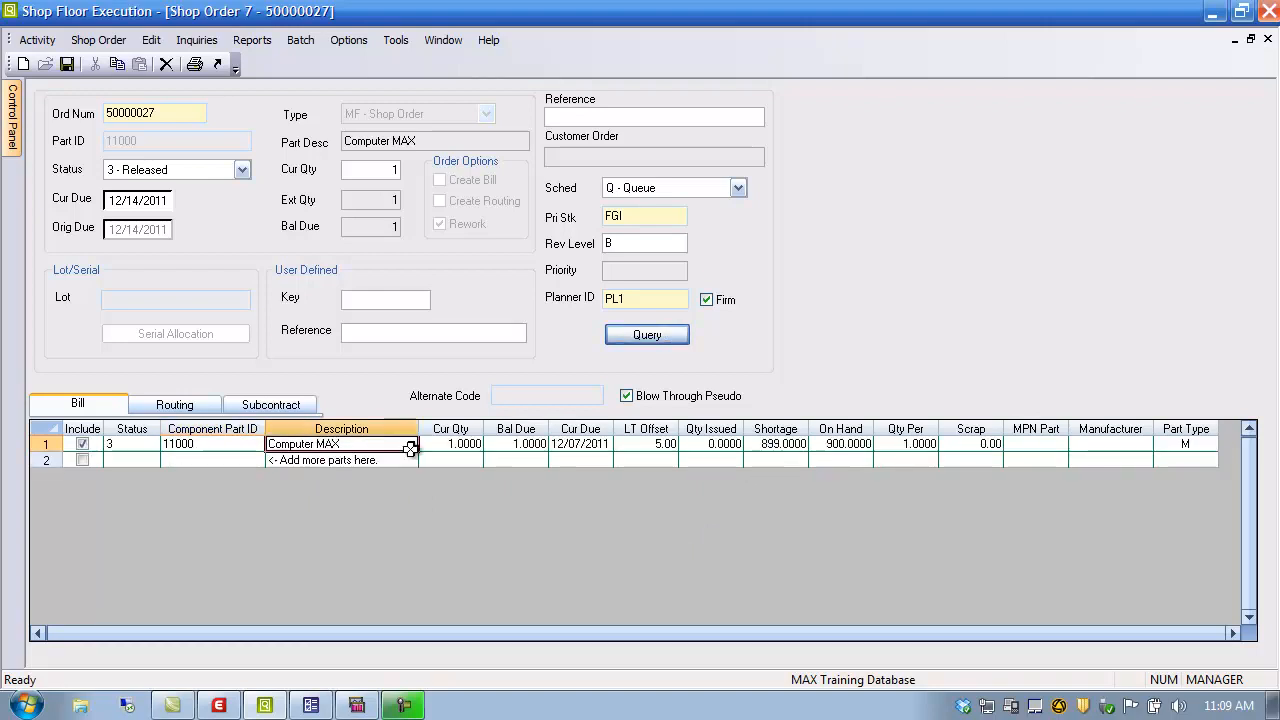
click(522, 461)
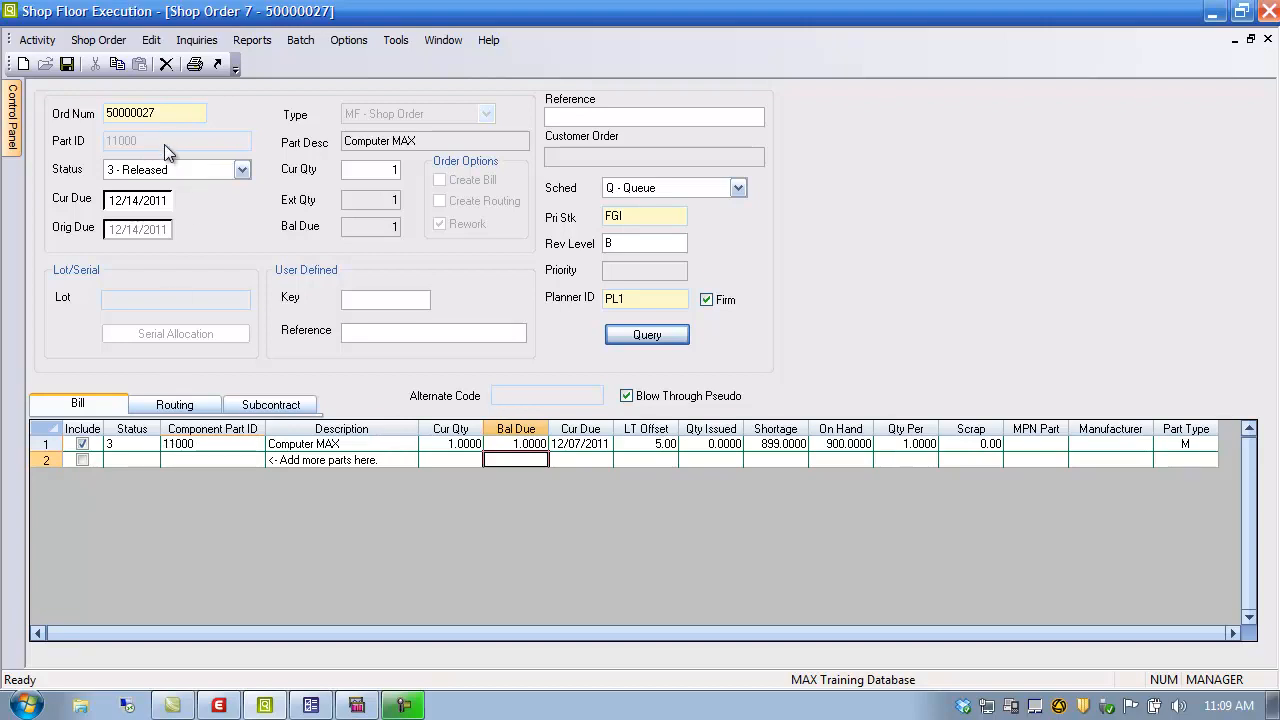
click(205, 444)
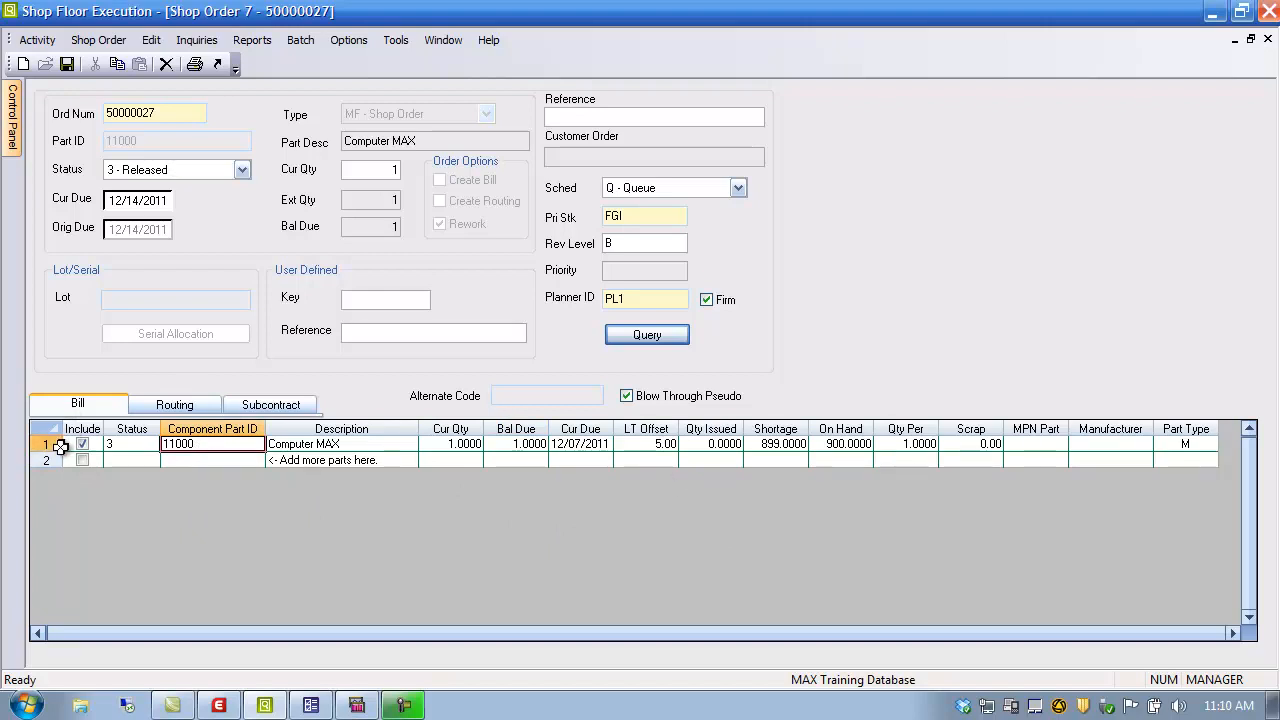
- Add part 13002, Sunset Red Keyboard, as the second component on the rework order's bill
click(216, 460)
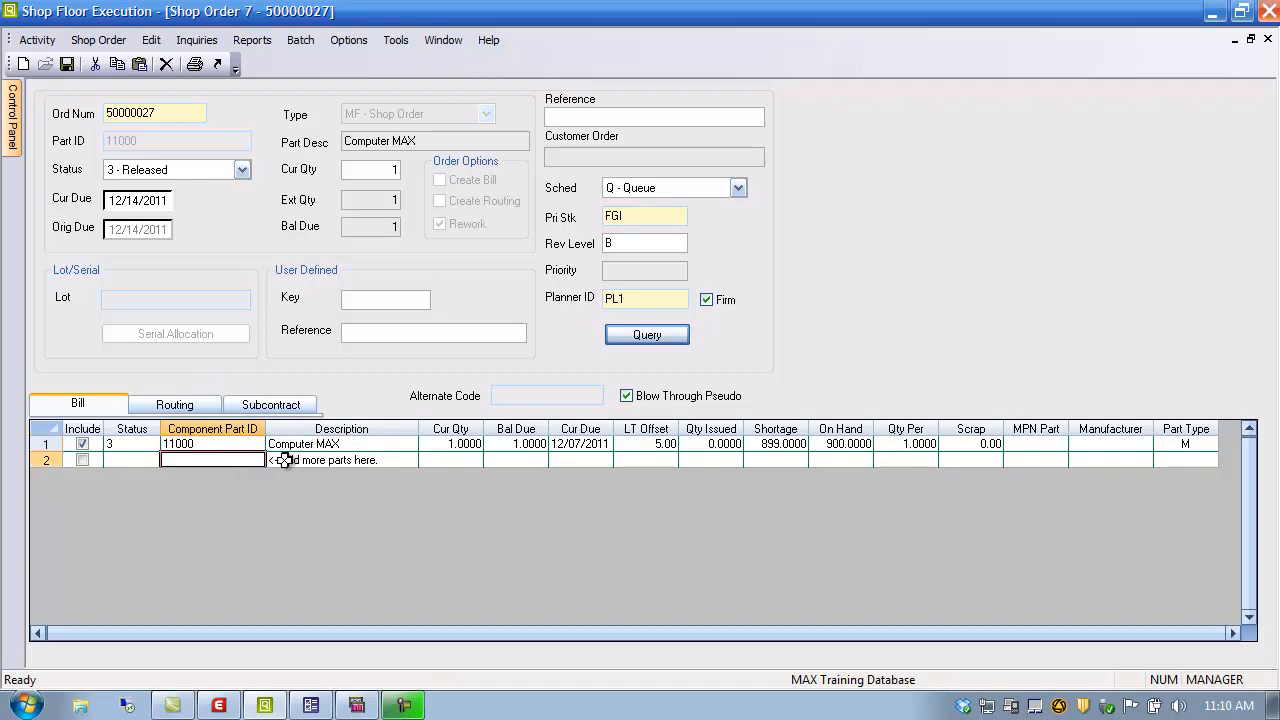
double_click(216, 459)
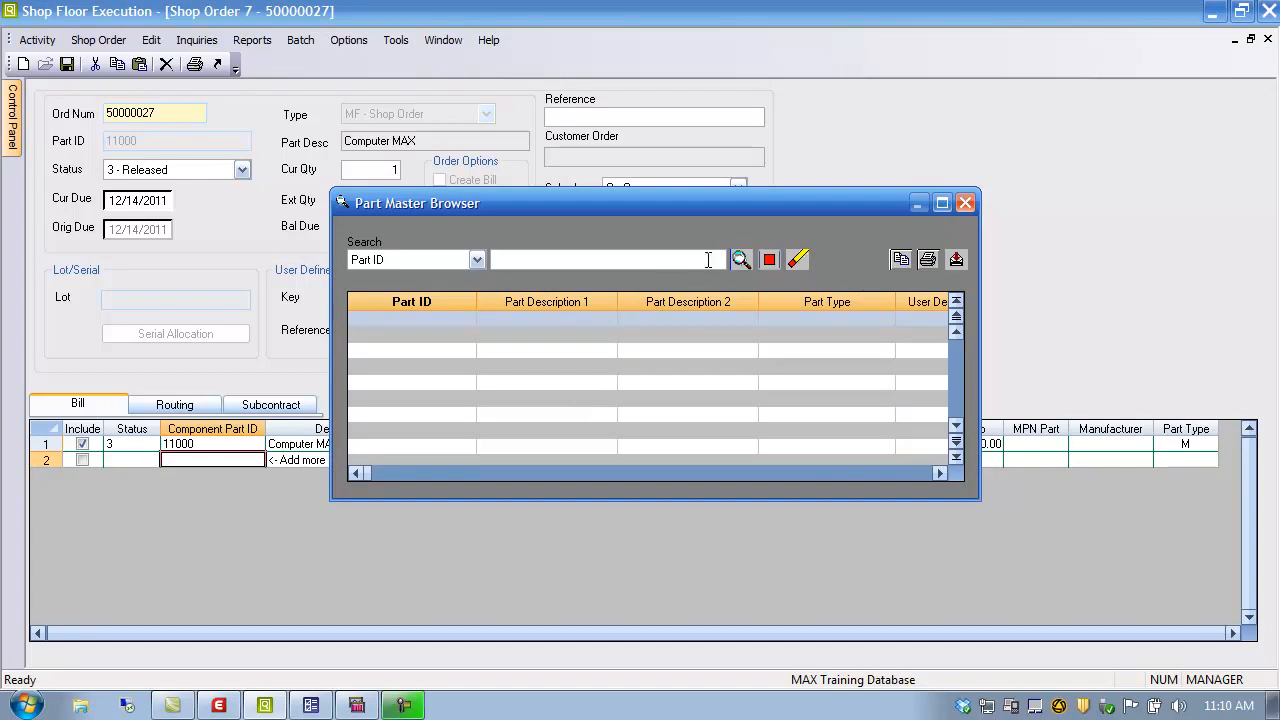
click(743, 259)
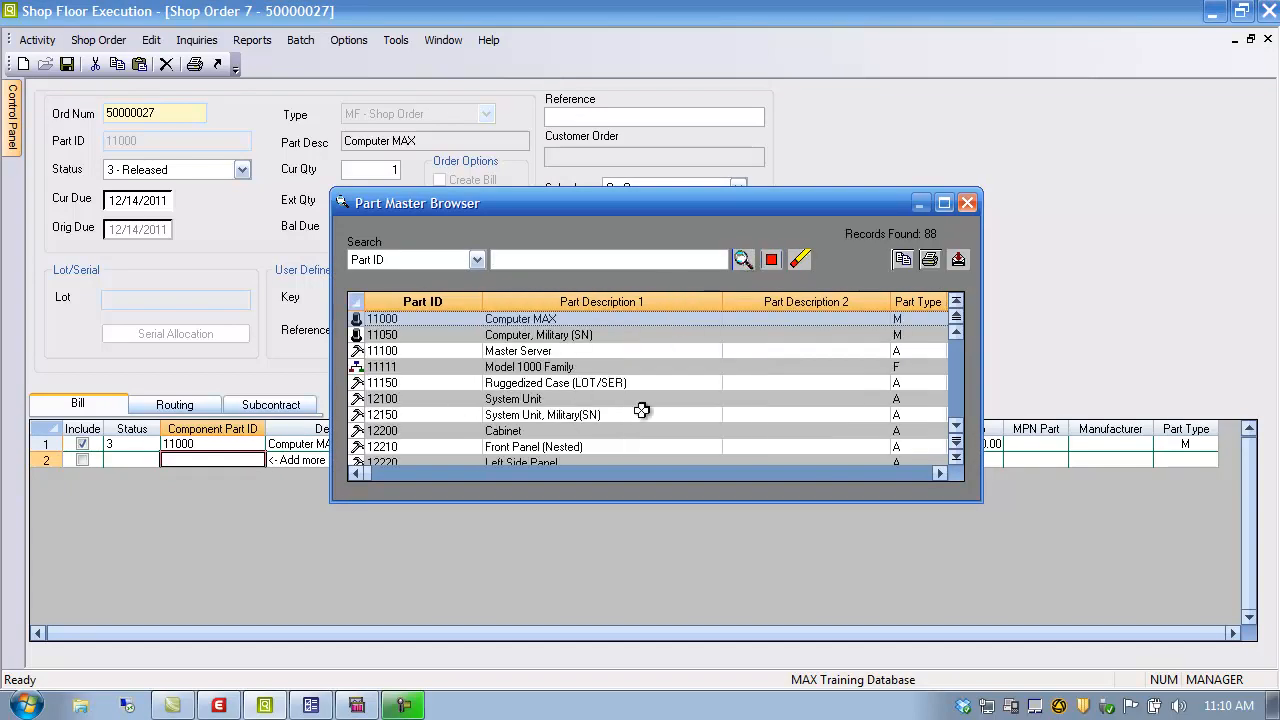
click(956, 426)
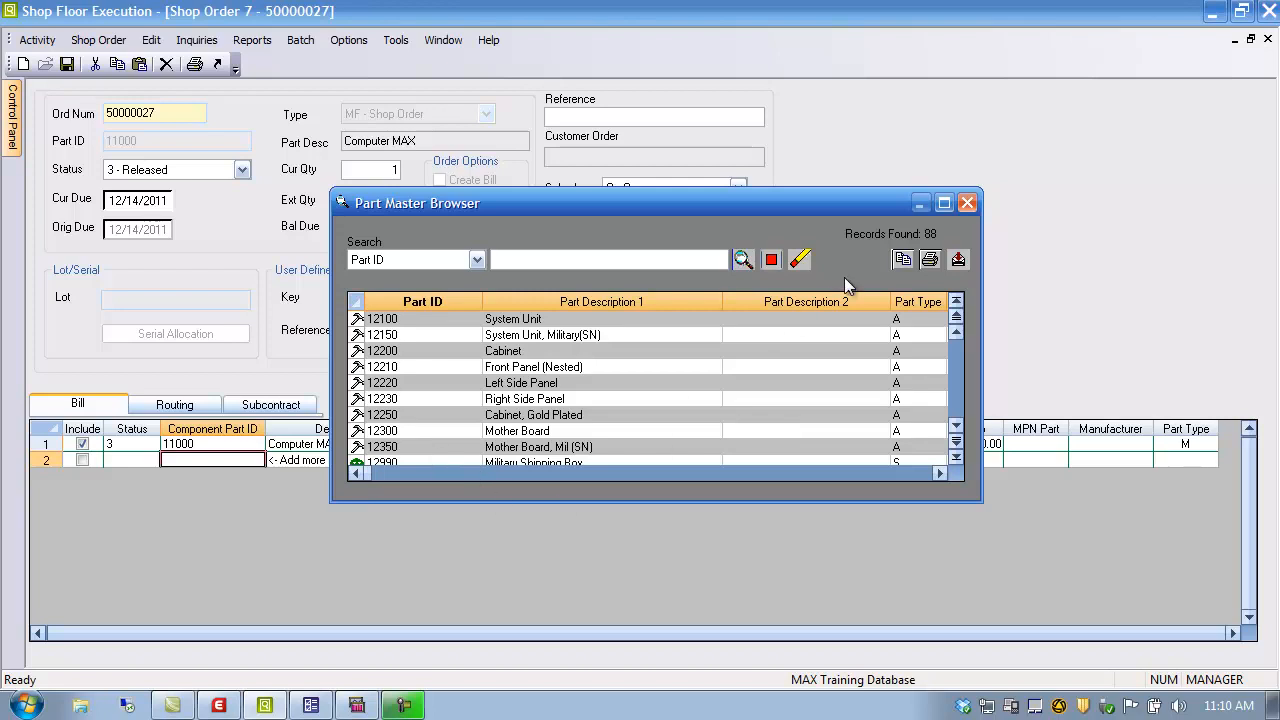
click(957, 425)
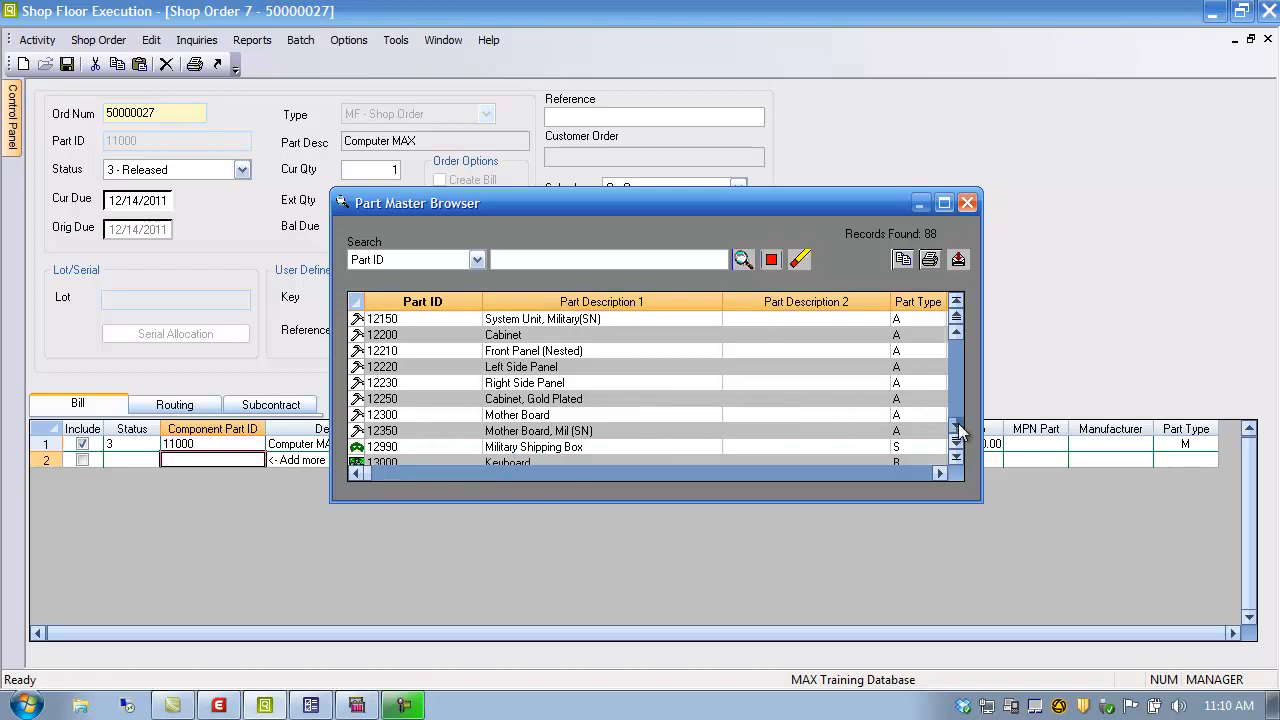
click(957, 428)
click(957, 426)
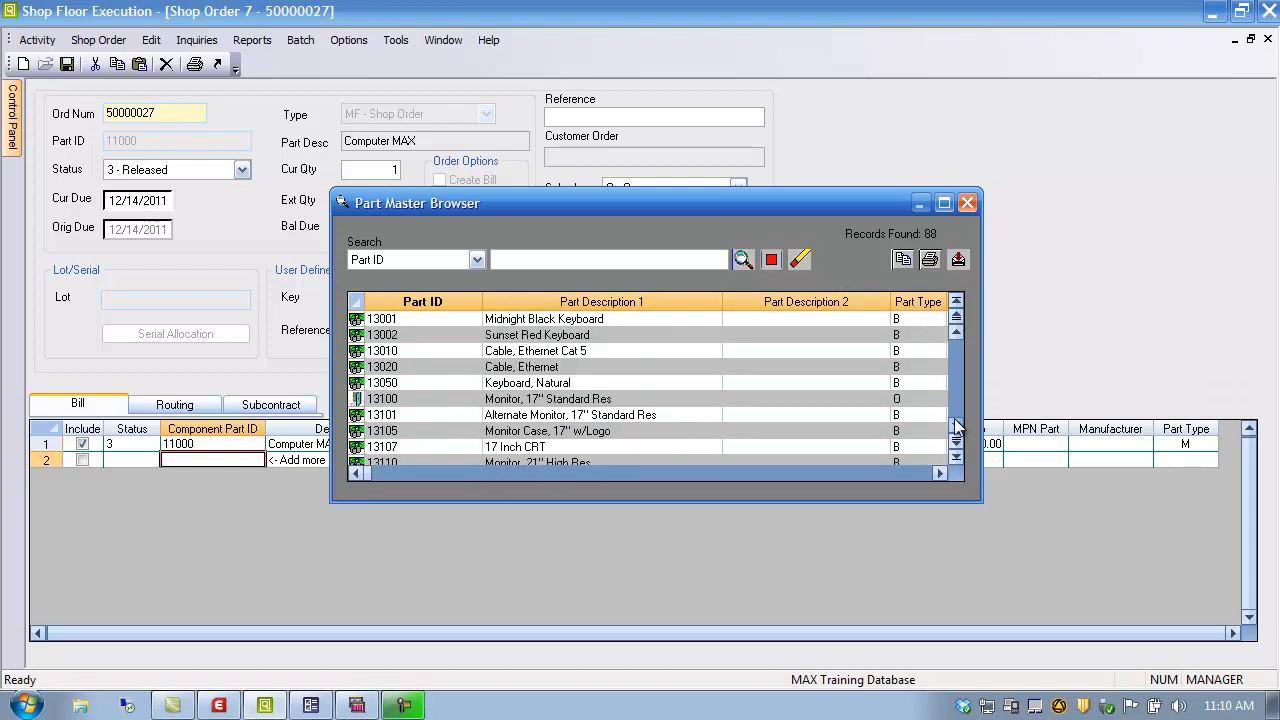
double_click(378, 335)
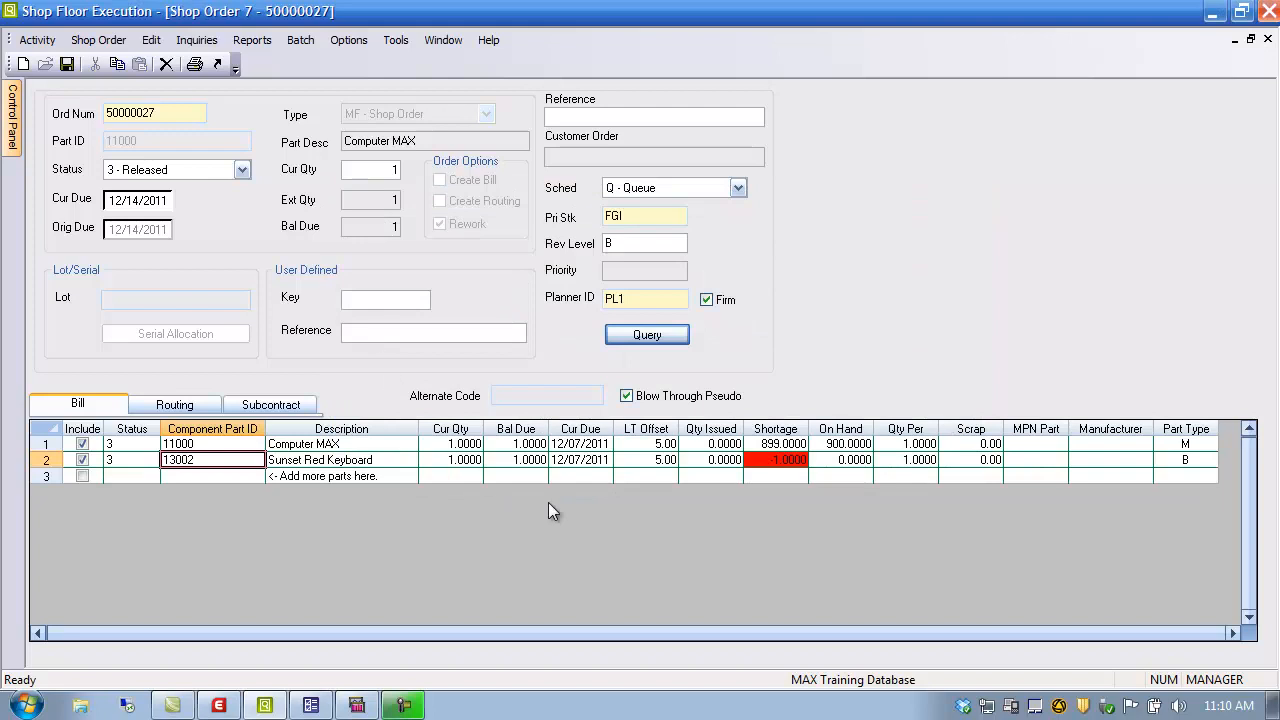
- Review the keyboard component's issued quantity and shortage on the bill, and save the rework order
click(718, 459)
click(792, 460)
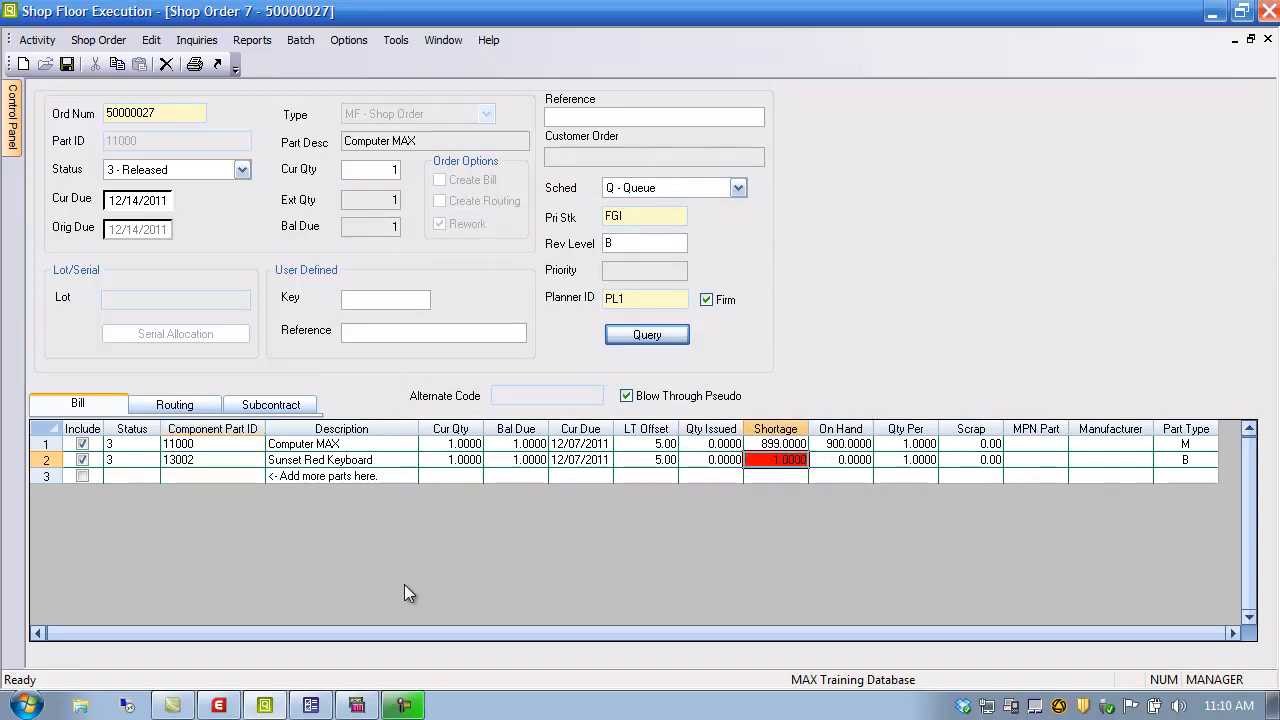
click(131, 462)
click(212, 462)
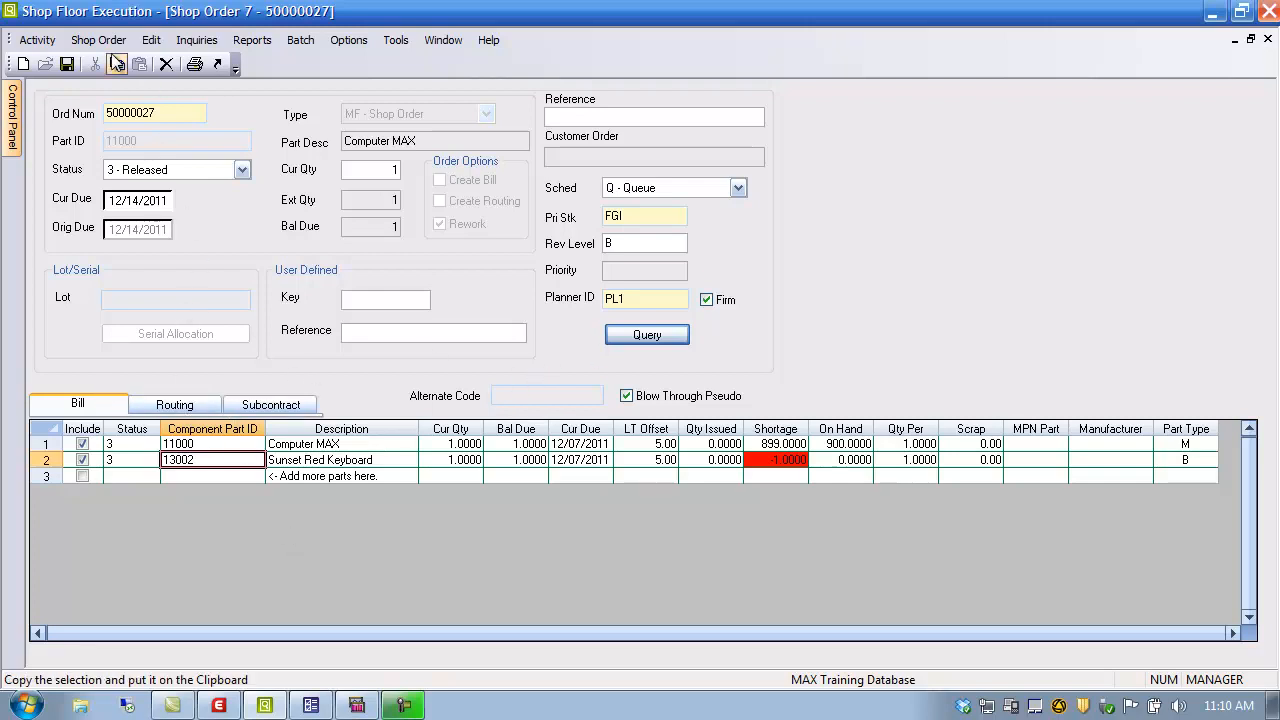
click(67, 63)
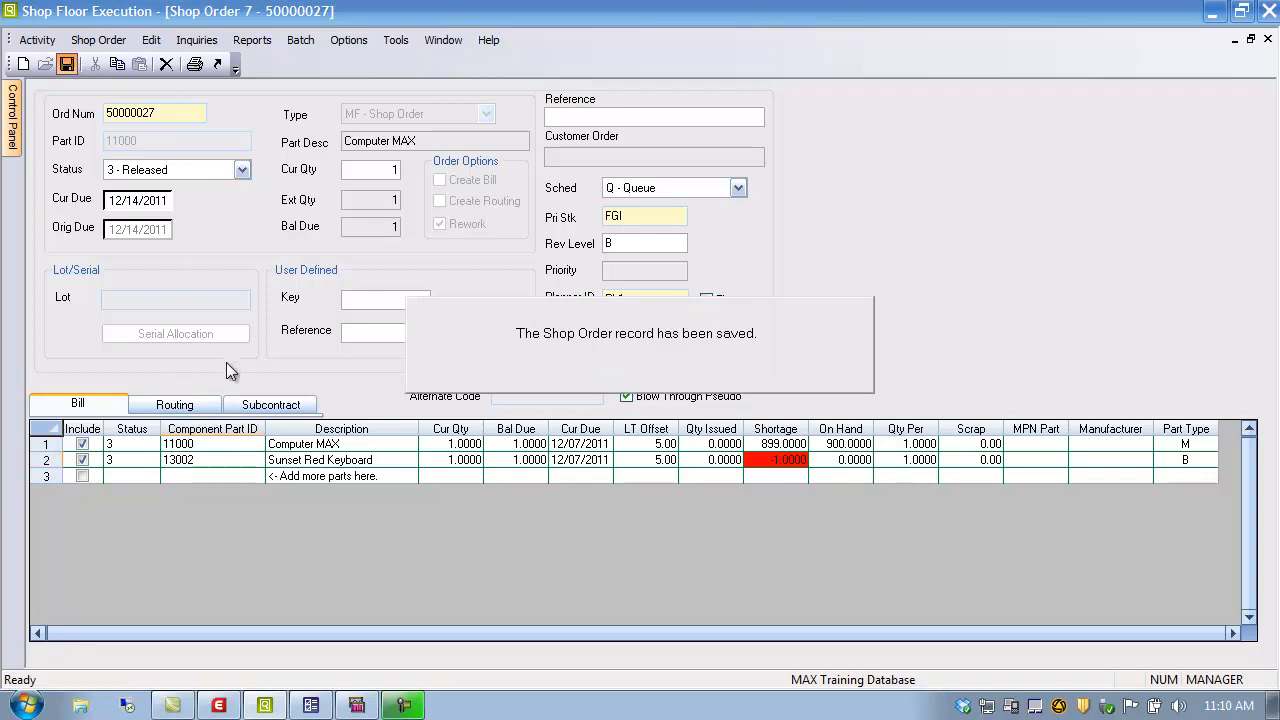
- Add operation sequence 0010 at work center EASSY, Electrical Assembly, to the rework order's routing
click(176, 405)
click(204, 446)
click(208, 444)
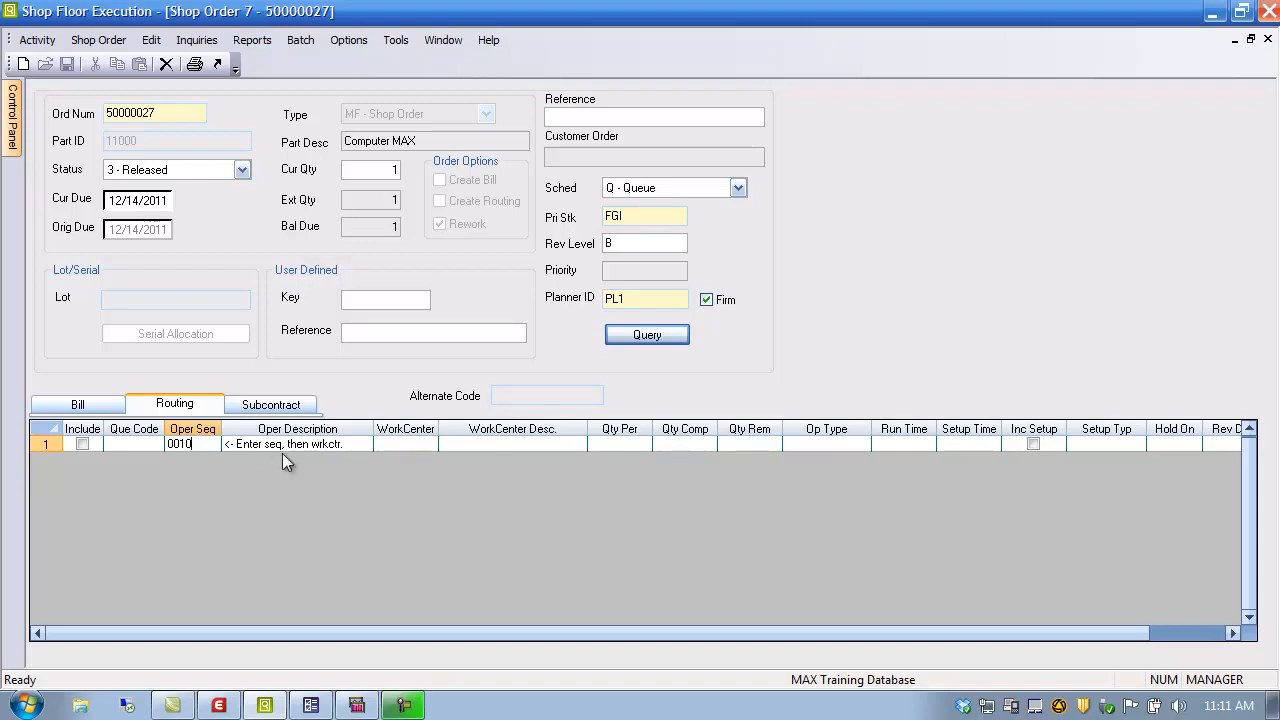
click(284, 447)
double_click(412, 441)
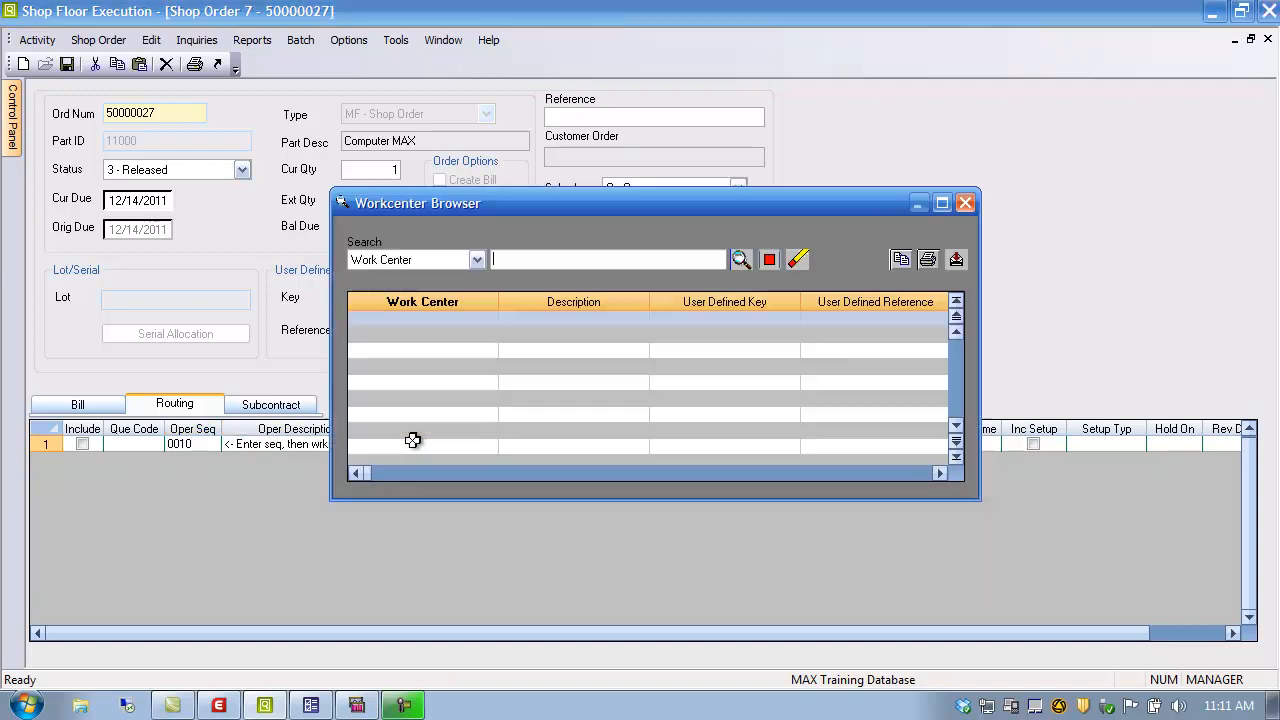
click(741, 259)
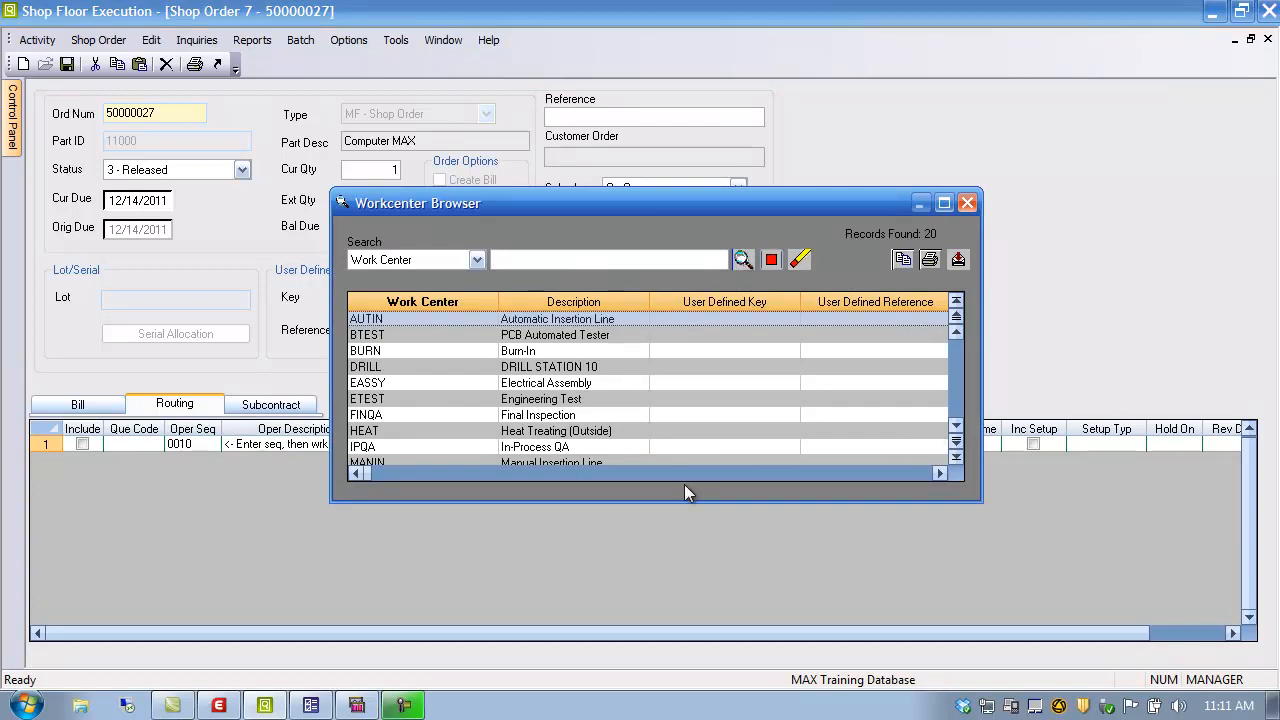
click(956, 425)
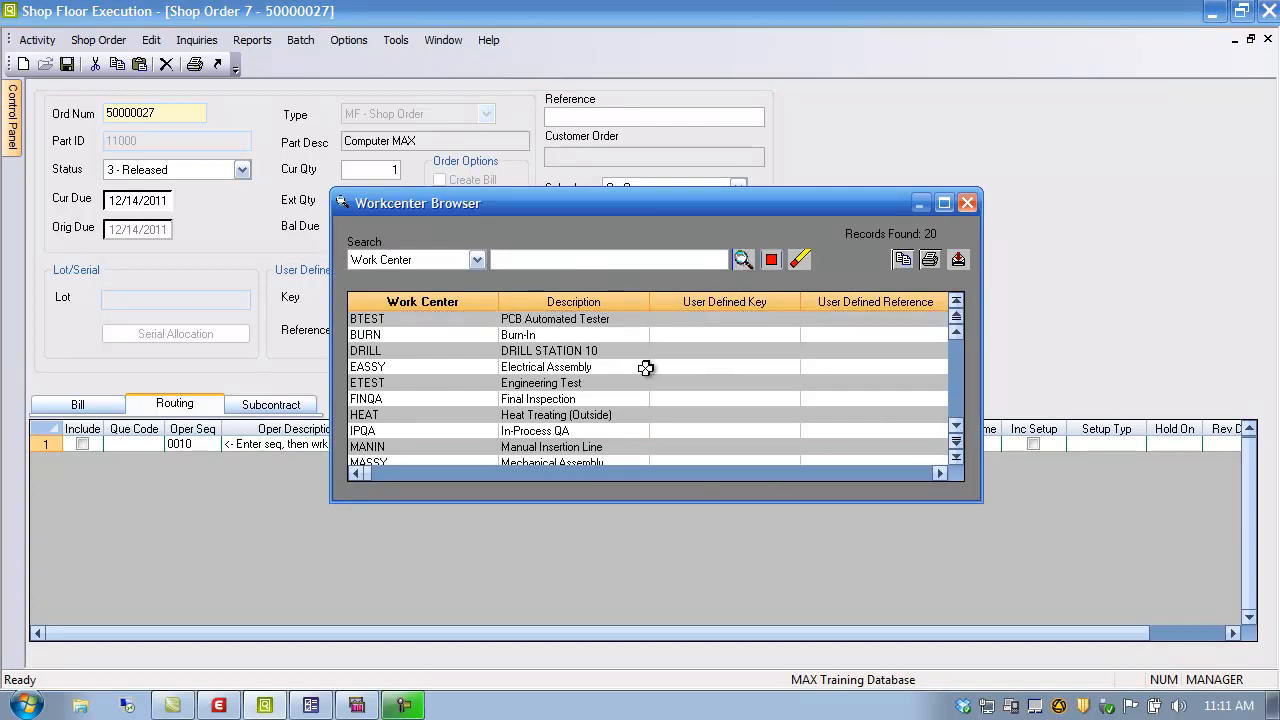
double_click(363, 366)
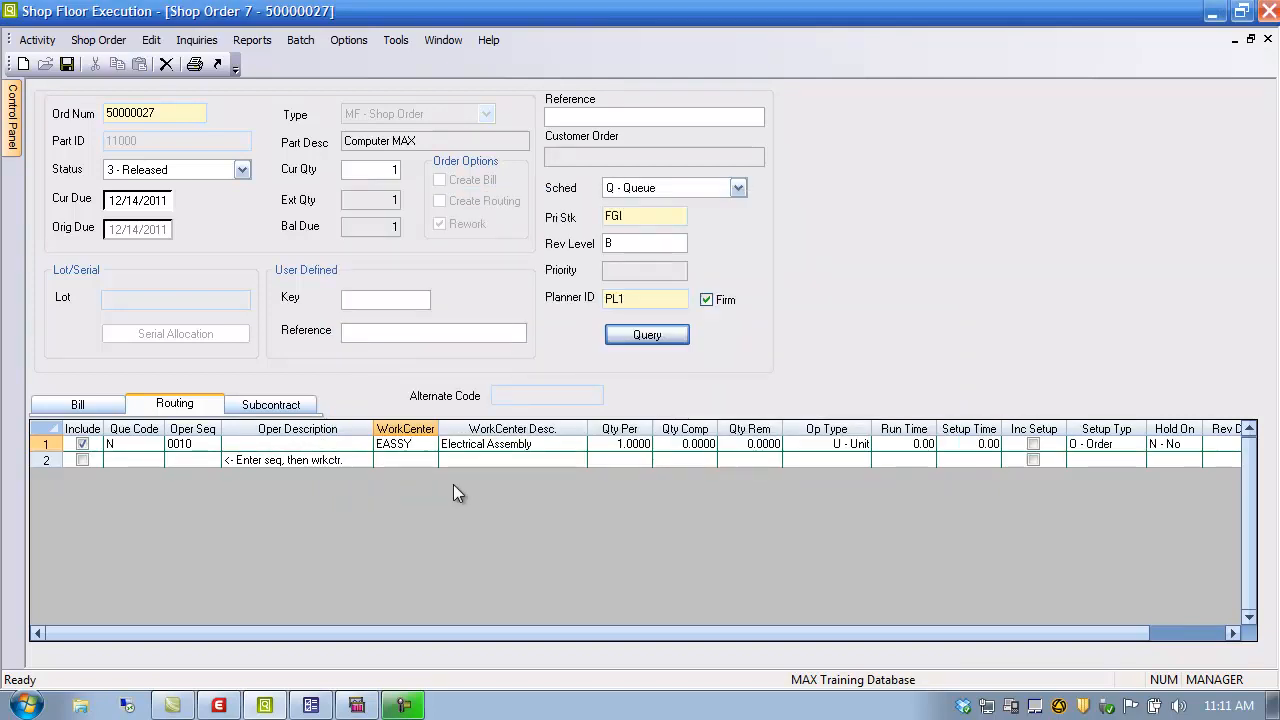
- Describe routing operation 0010 as "Rework" and save the shop order
click(308, 442)
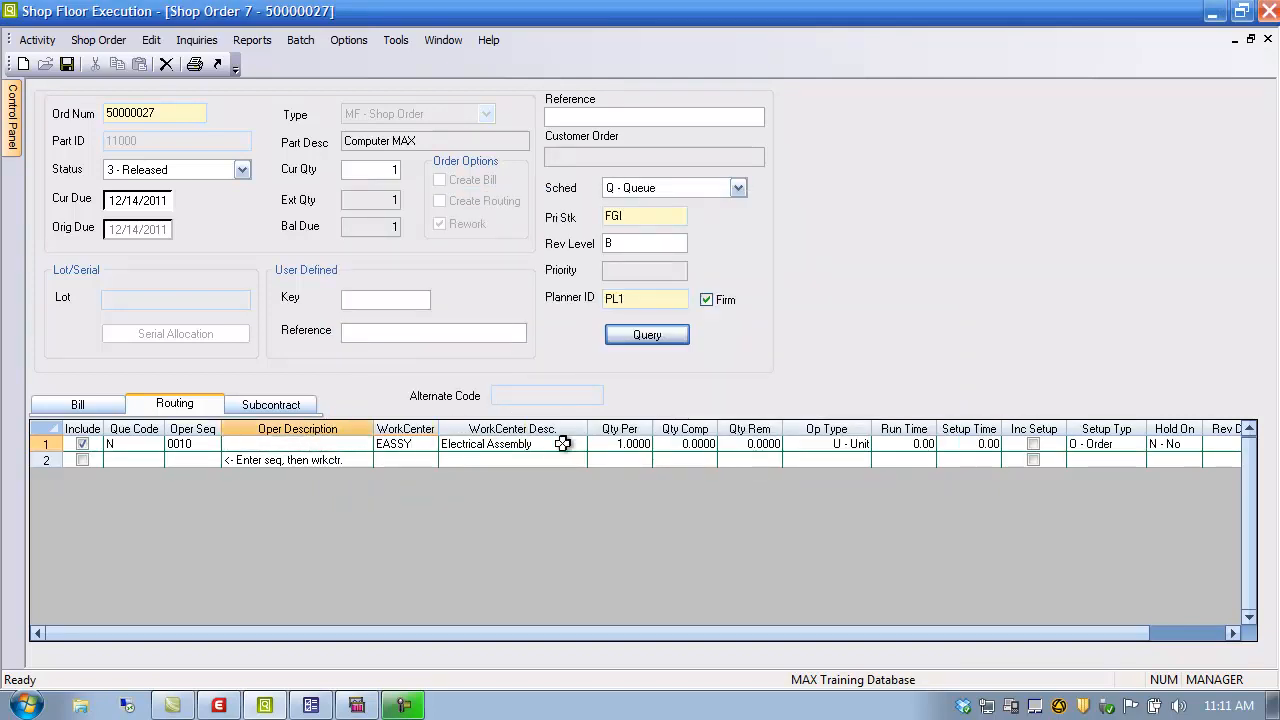
text(Rework)
click(44, 444)
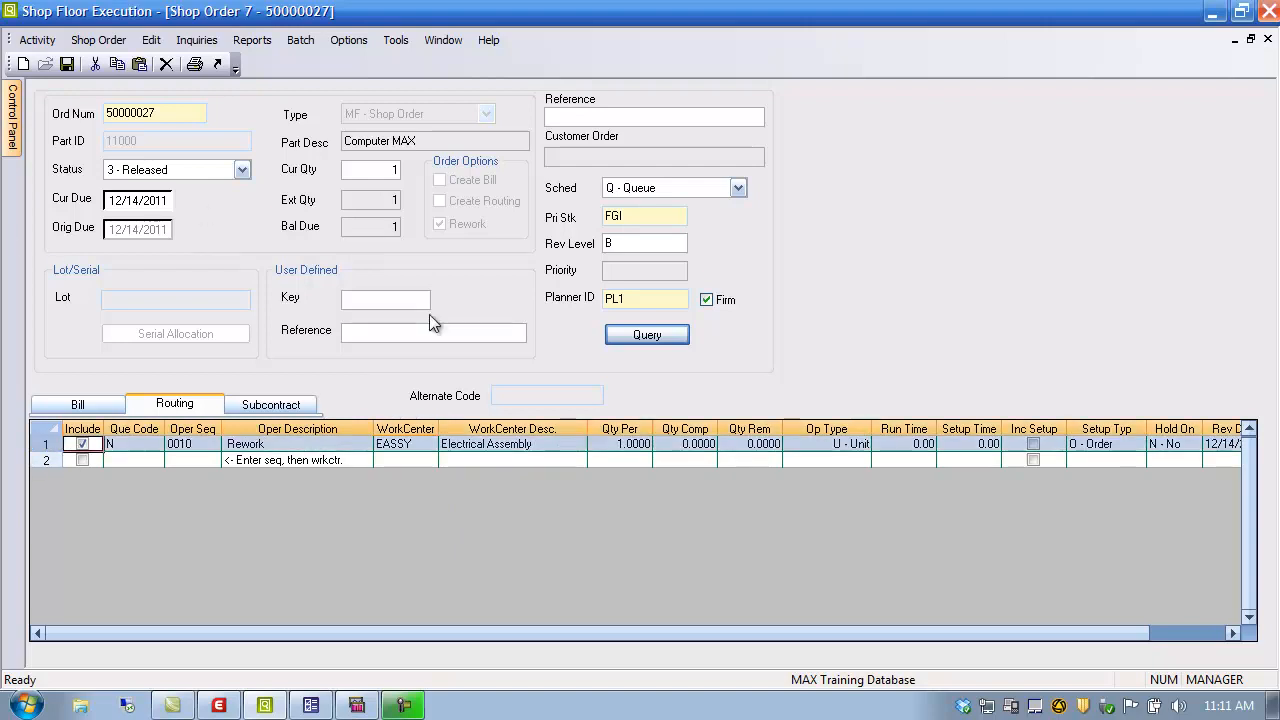
click(67, 64)
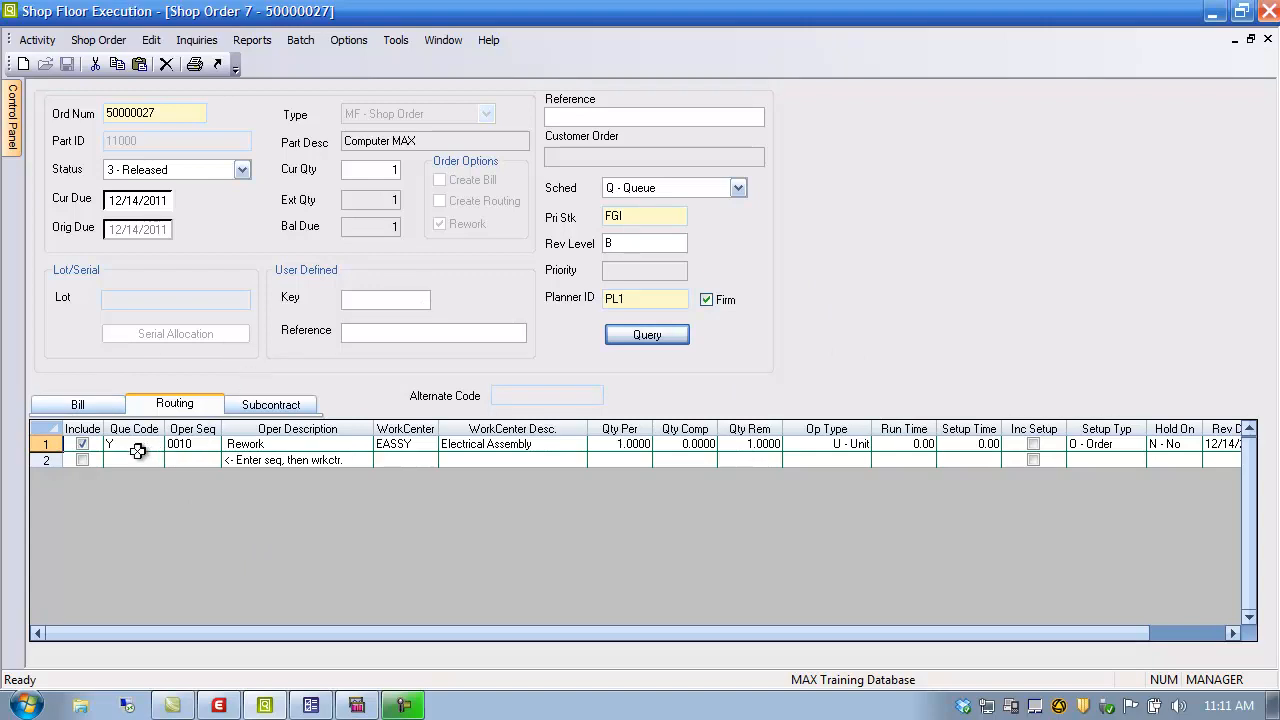
click(200, 447)
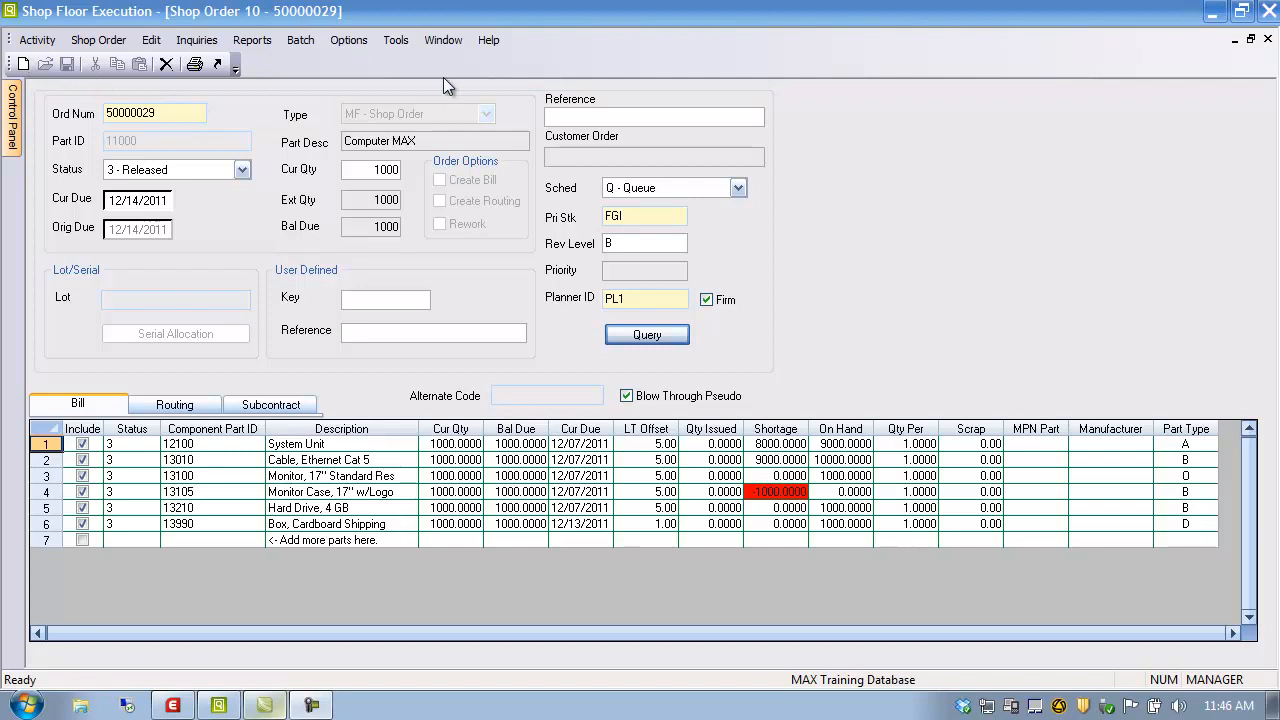
- Open Maintain Operation Schedule and load the highest-numbered manufactured order for part 11000
click(38, 42)
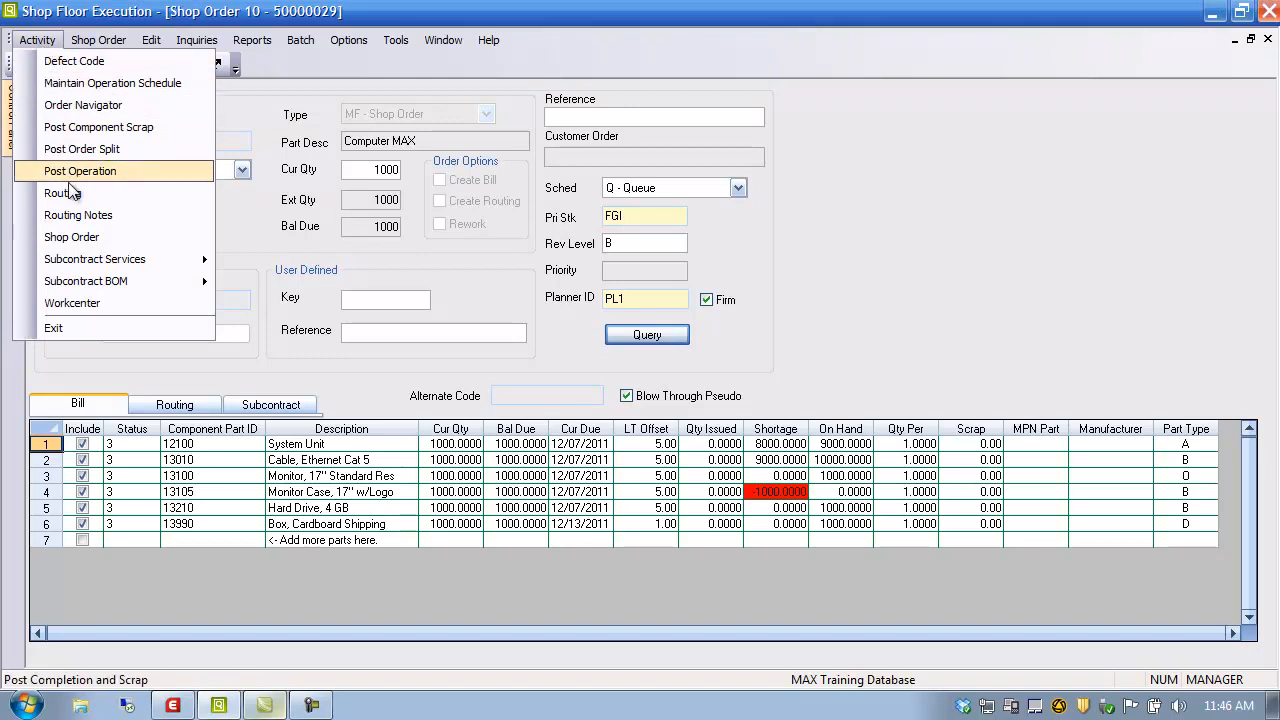
click(87, 88)
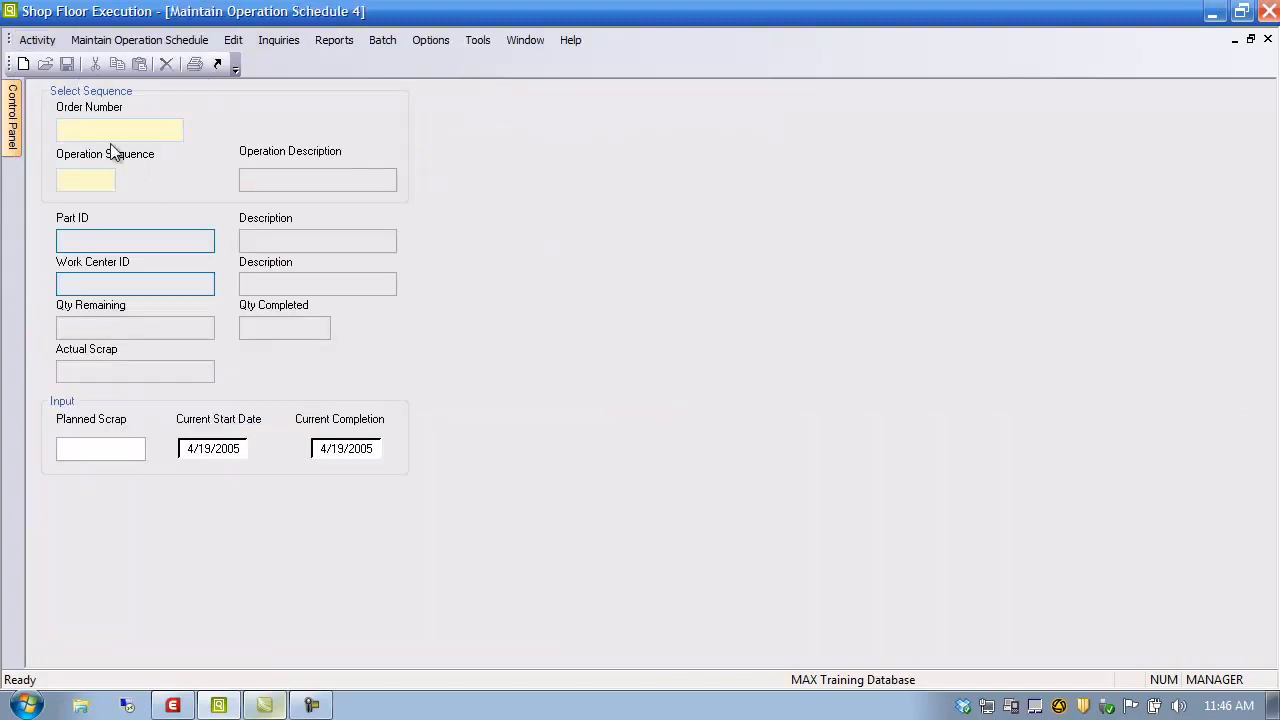
double_click(80, 127)
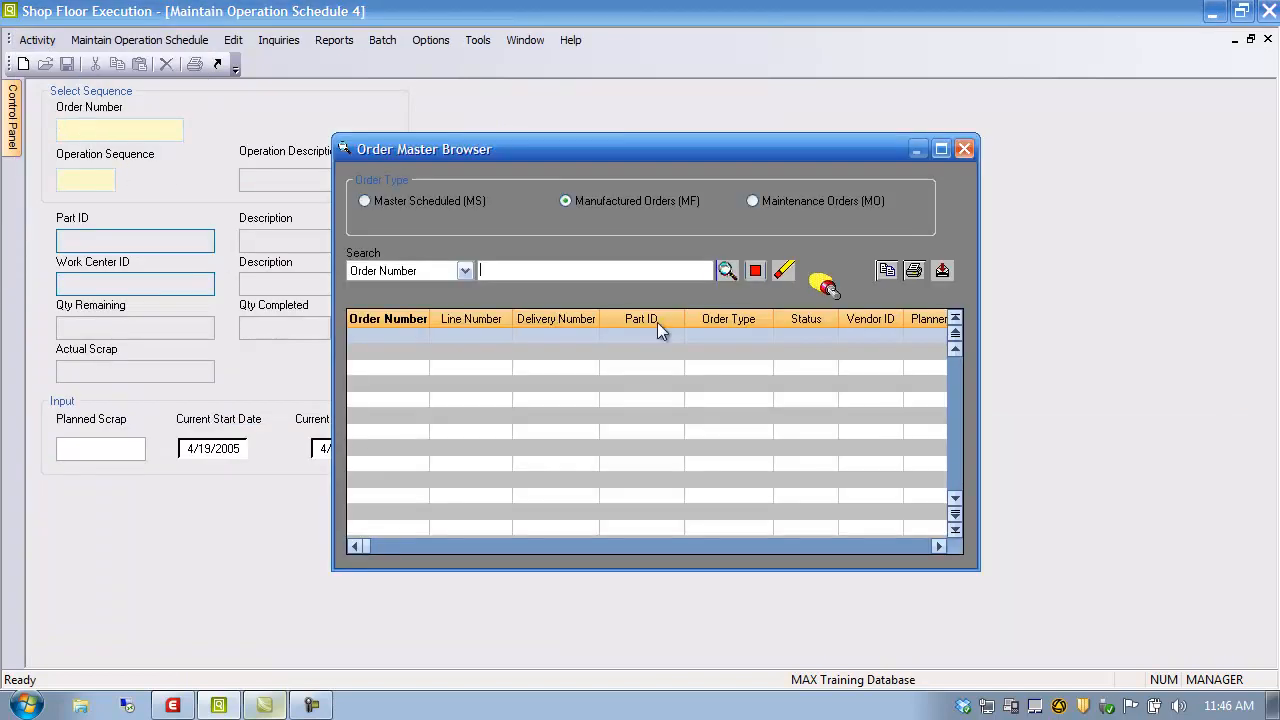
click(727, 272)
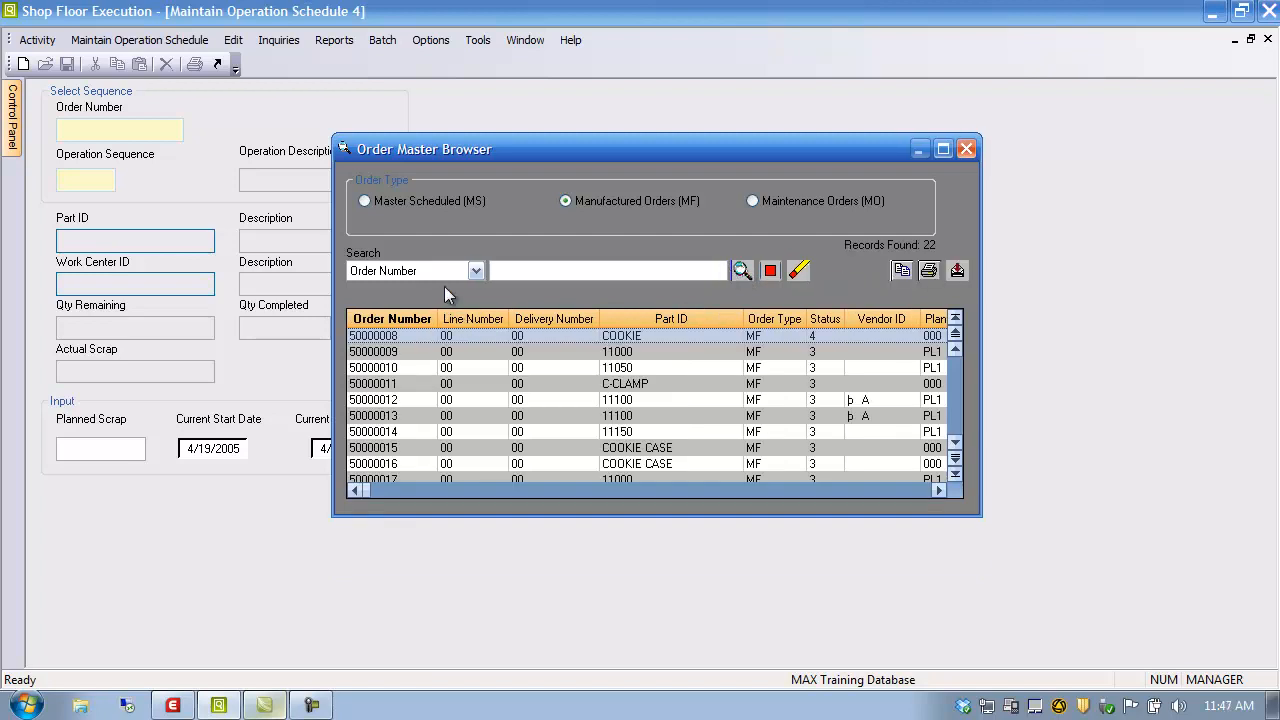
click(393, 323)
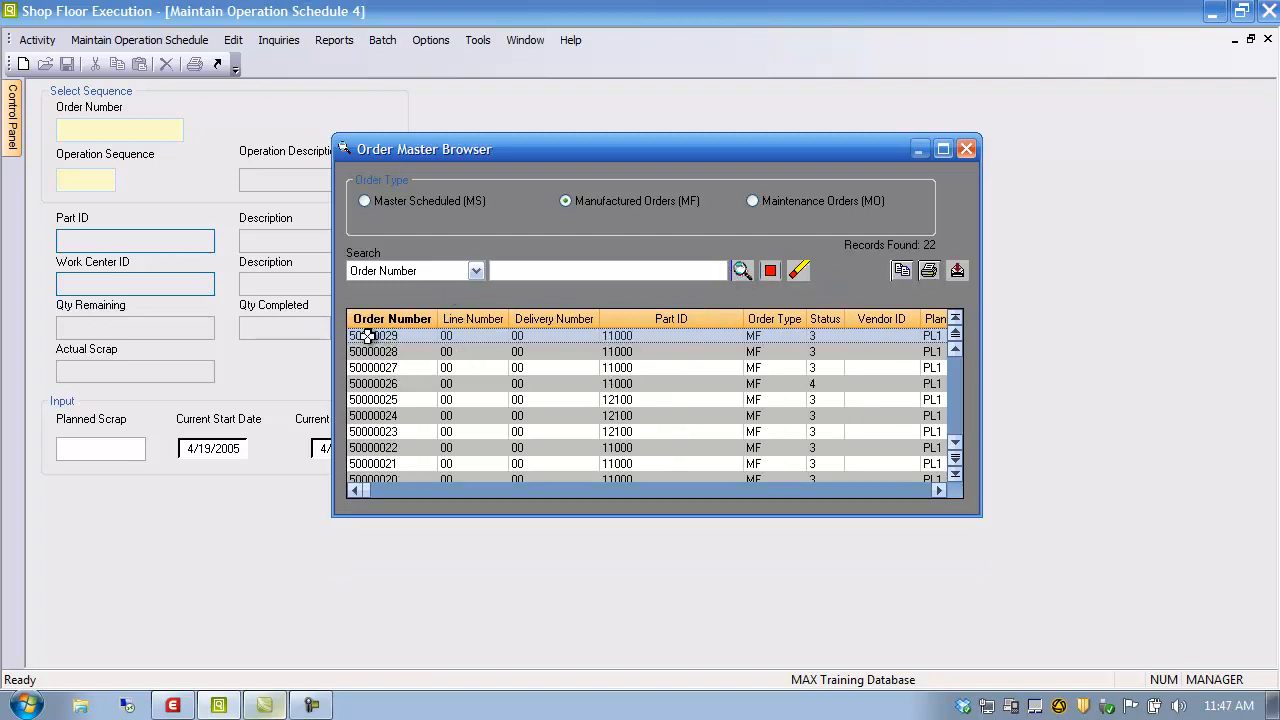
double_click(367, 336)
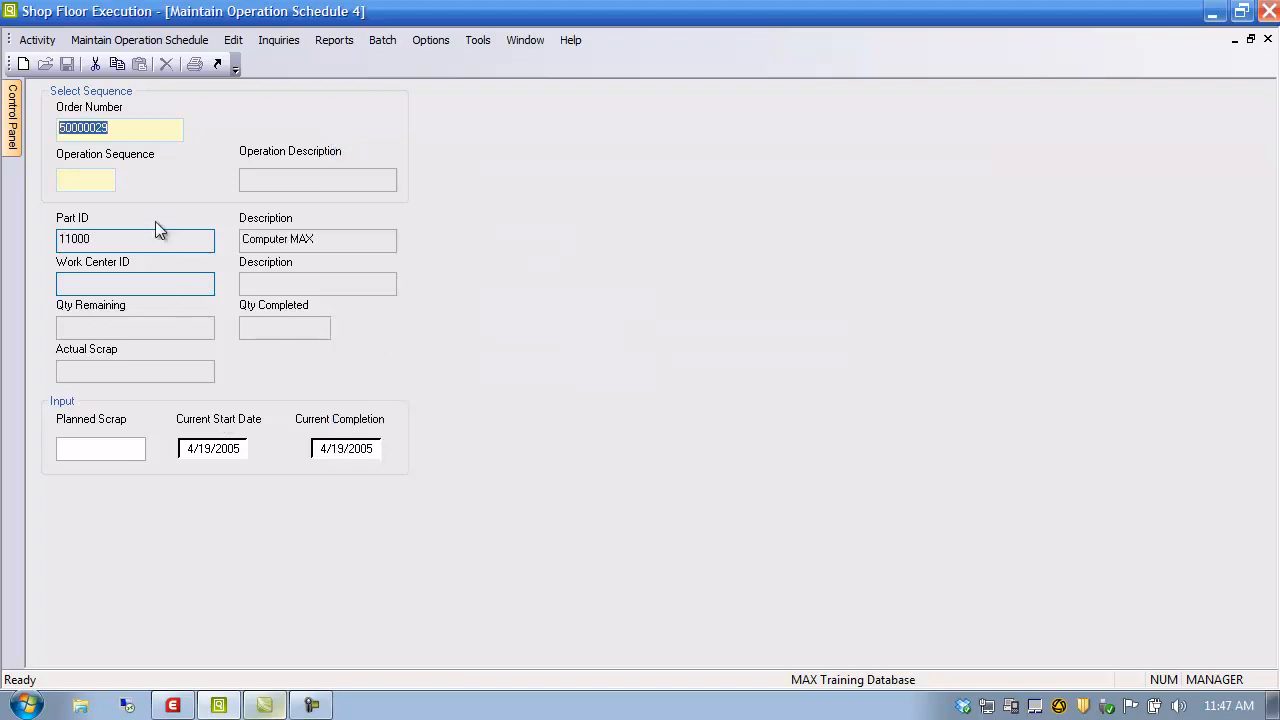
- View the schedule of operation sequence 0010 at work center EASSY, and close the schedule form
click(81, 180)
double_click(81, 180)
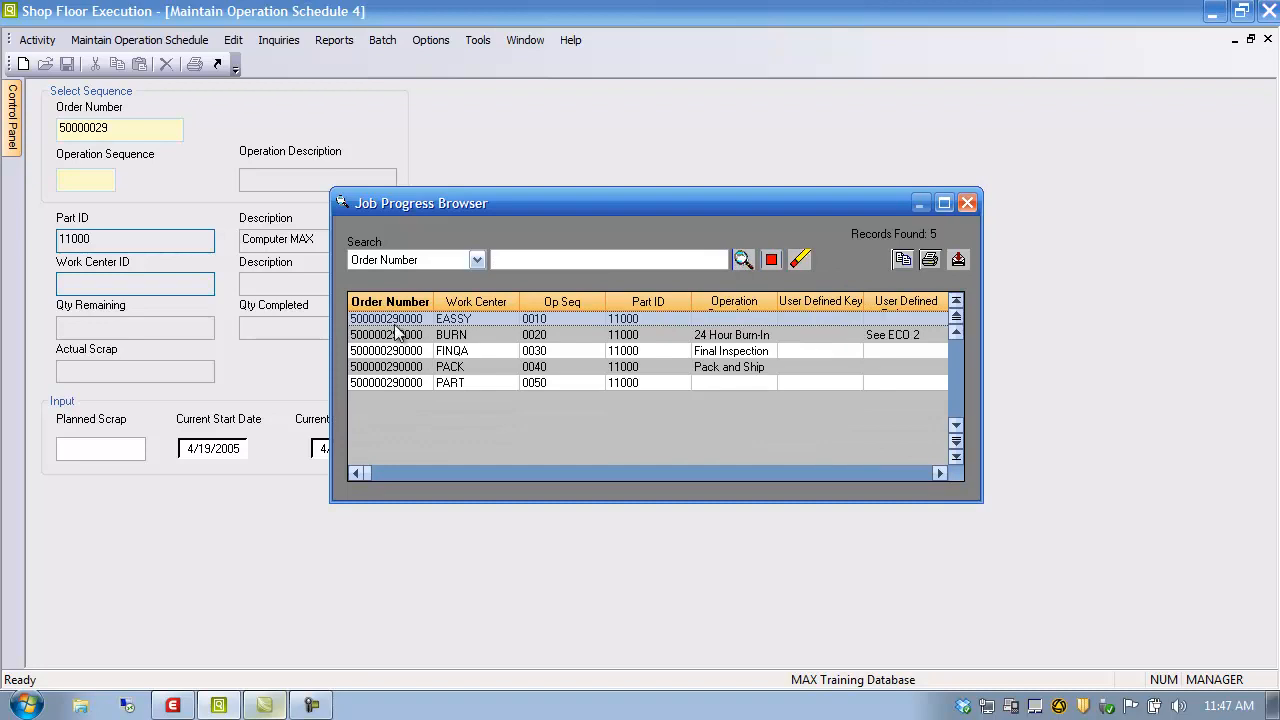
double_click(393, 321)
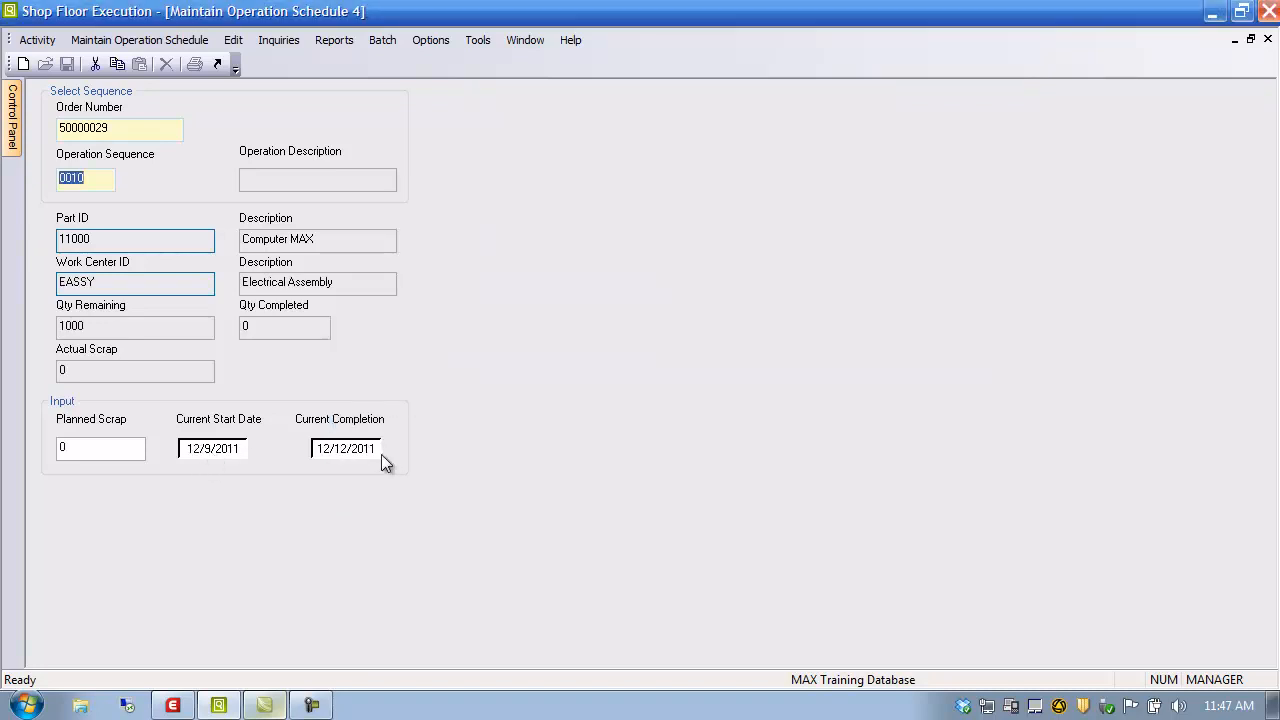
click(128, 453)
click(1250, 38)
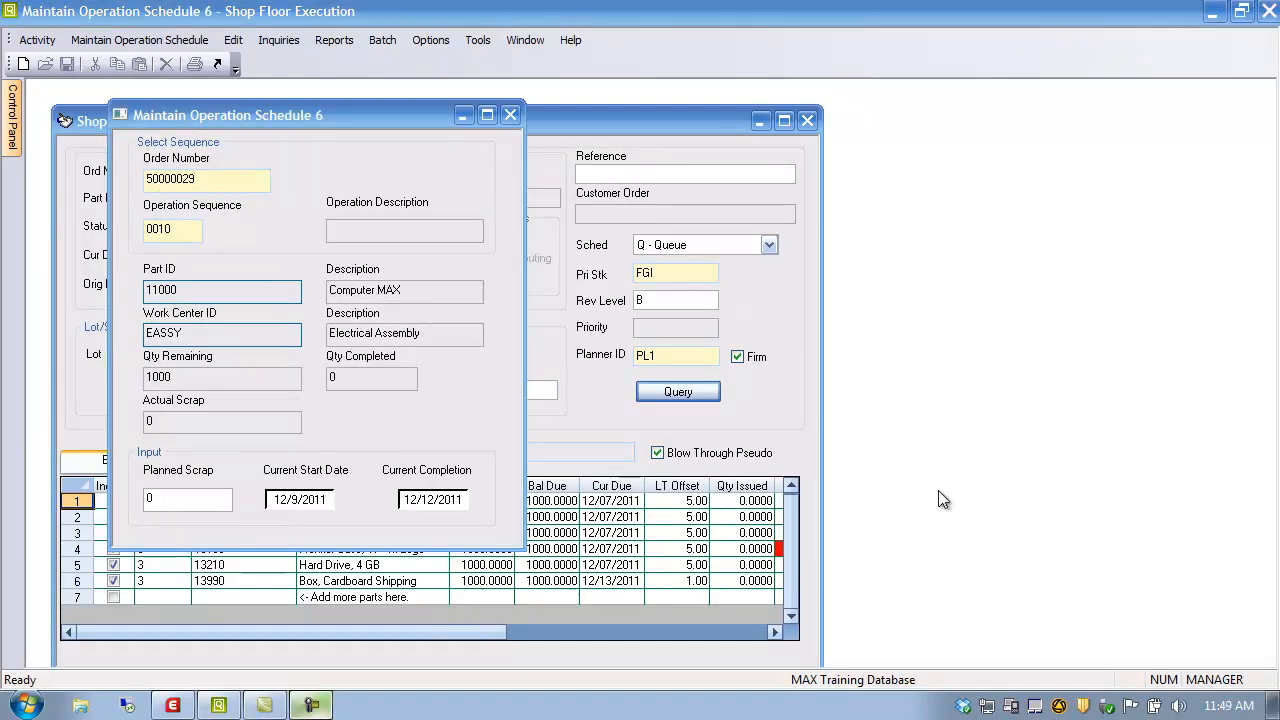
click(511, 116)
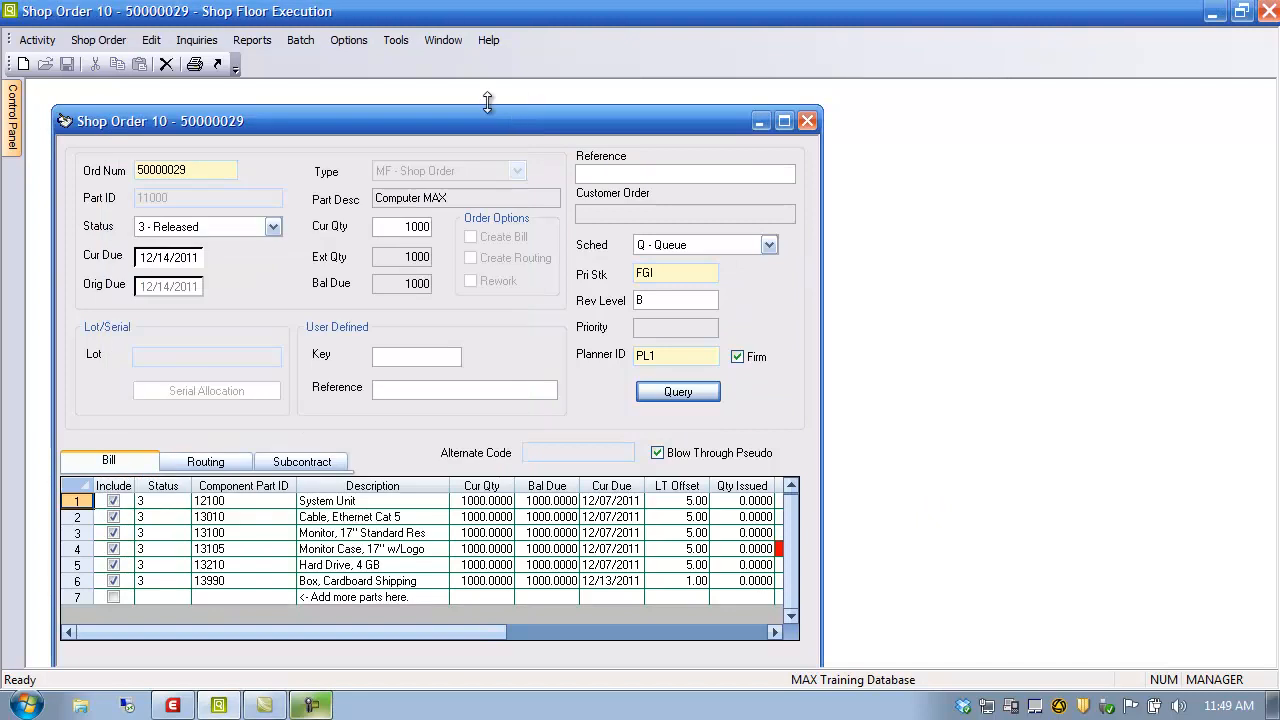
- Open Post Component Scrap and select the highest-numbered manufactured order for part 11000
click(37, 40)
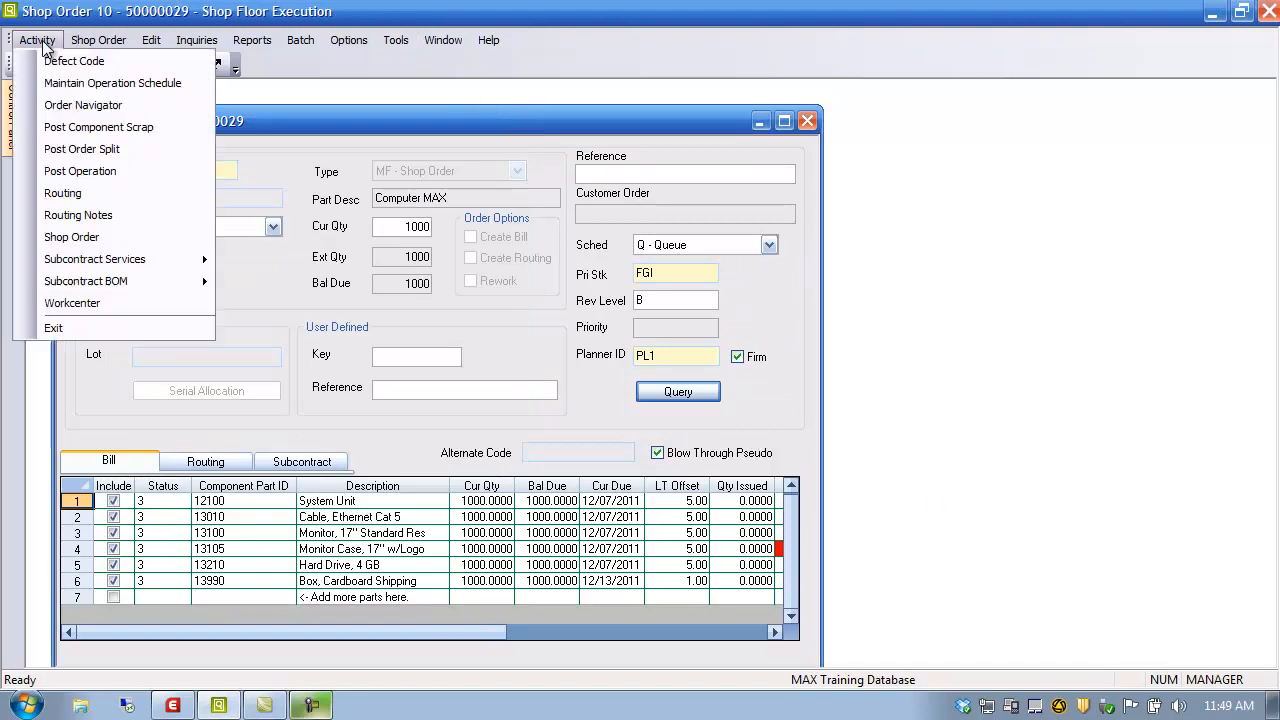
click(80, 131)
drag(380, 285, 330, 145)
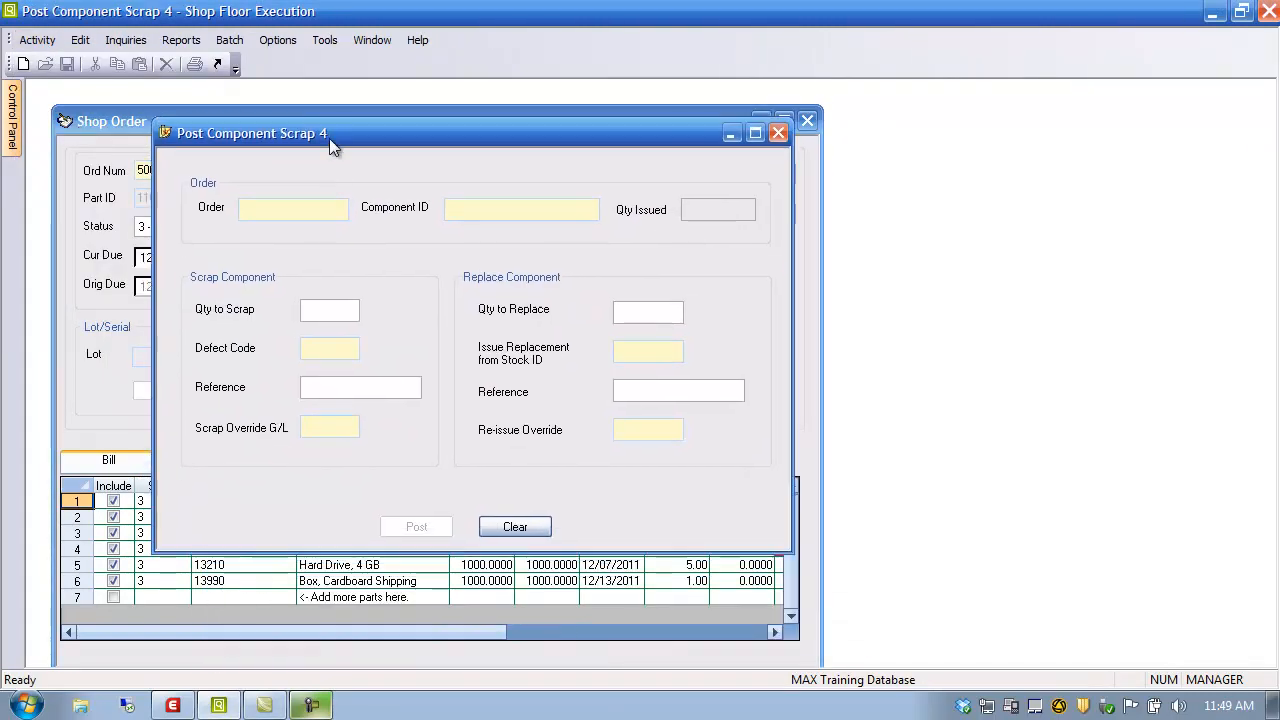
double_click(257, 209)
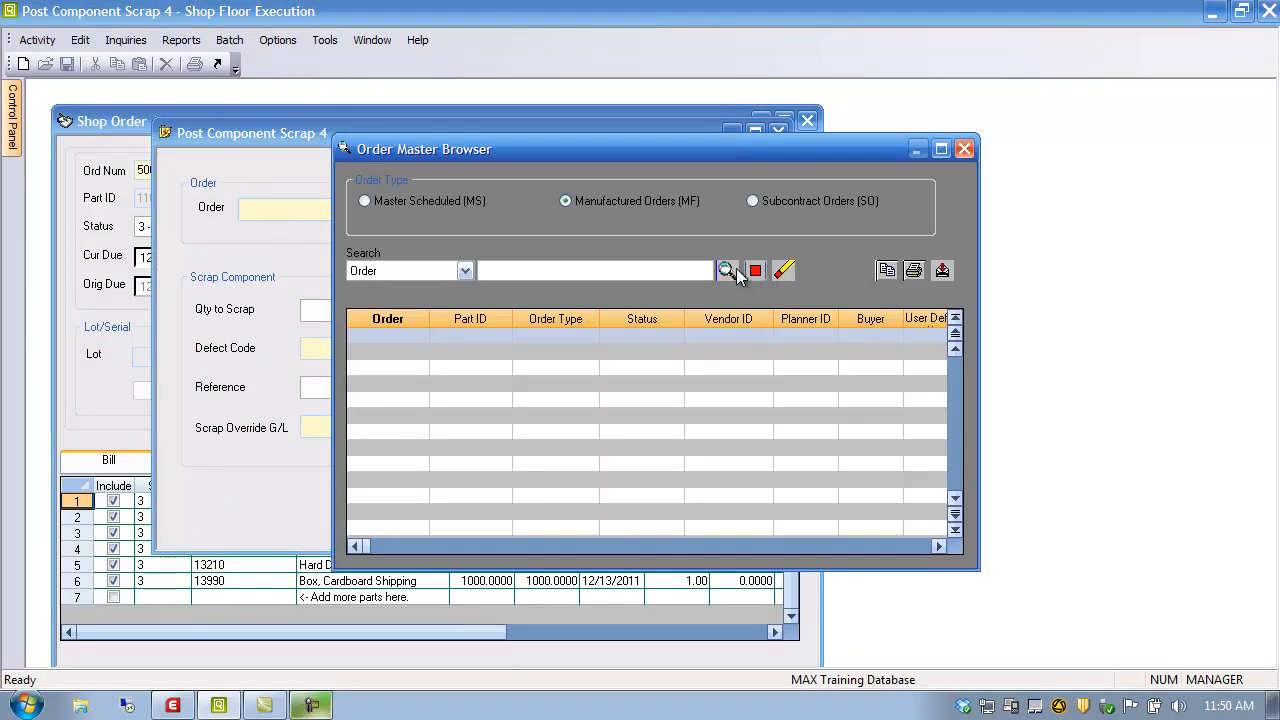
click(727, 270)
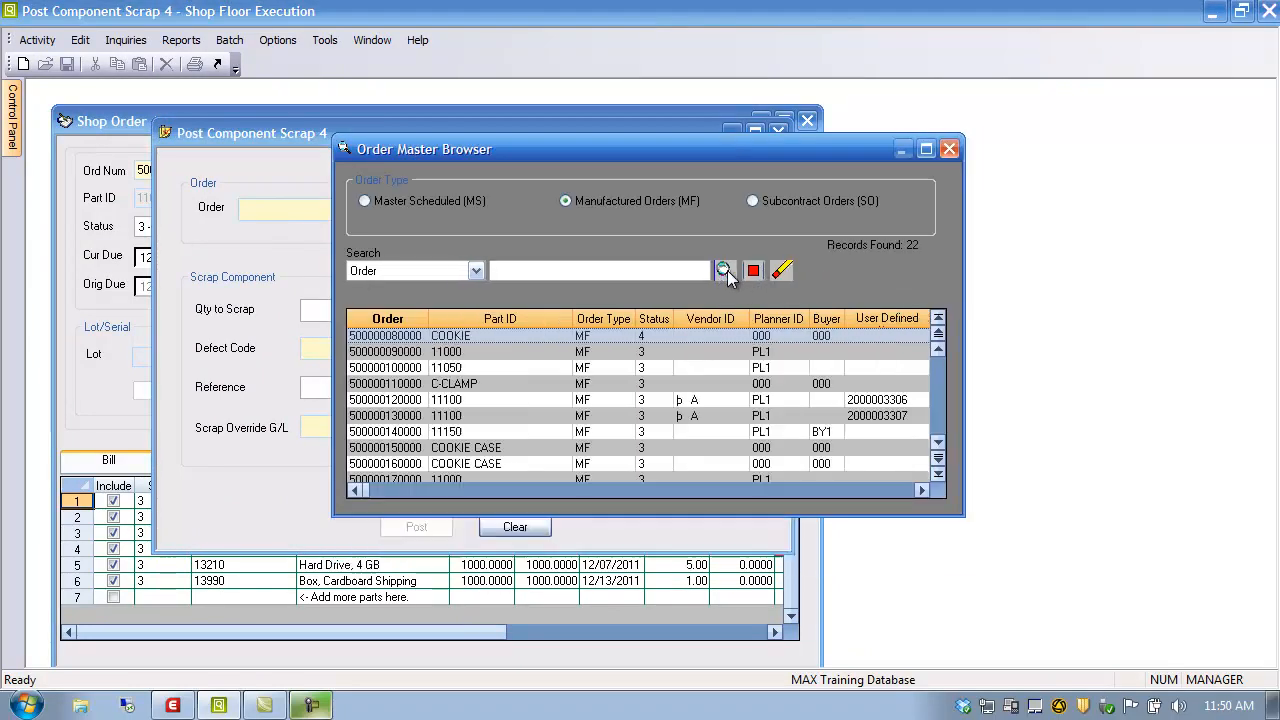
click(395, 319)
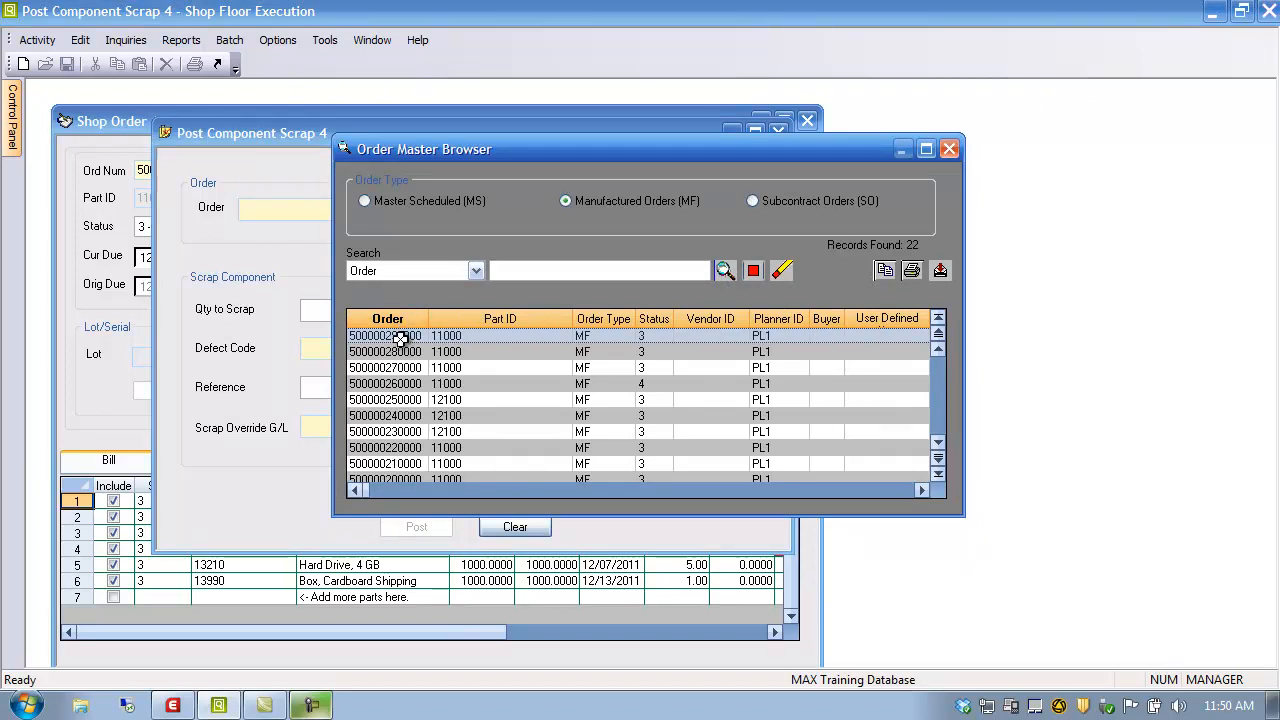
double_click(400, 337)
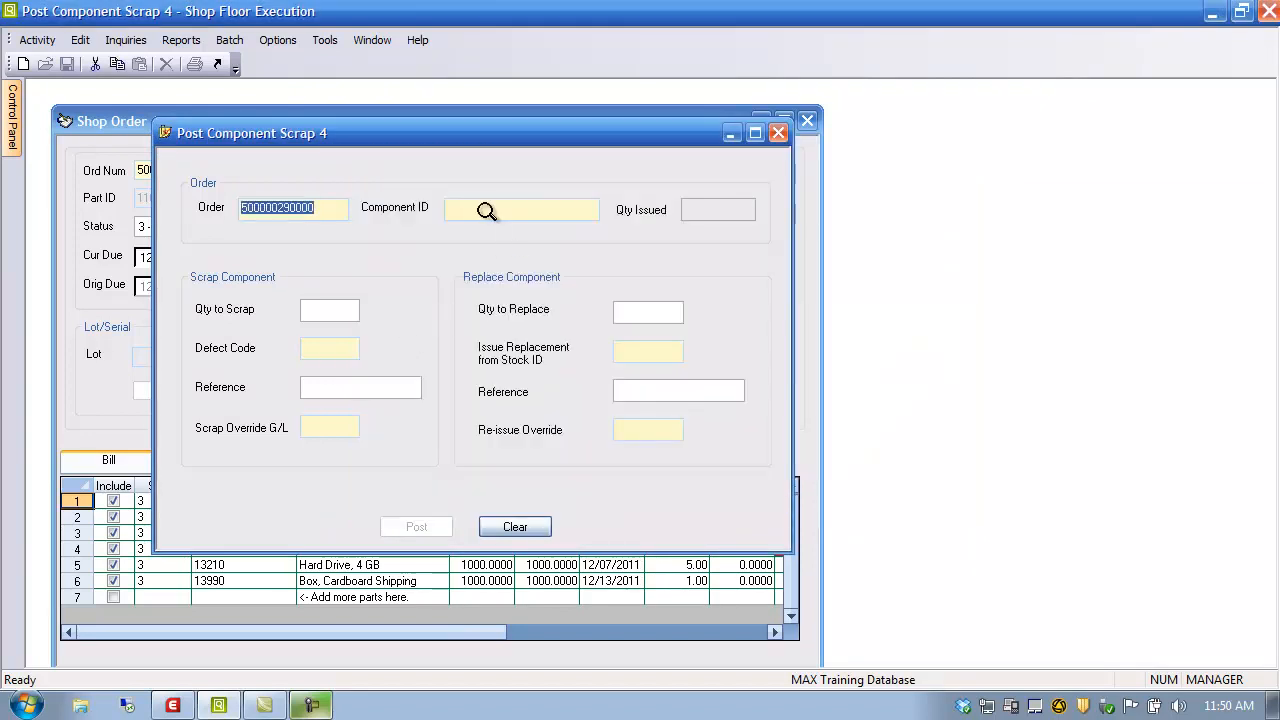
- Select component 12100 from the order's requirements for the scrap posting
double_click(486, 206)
click(741, 259)
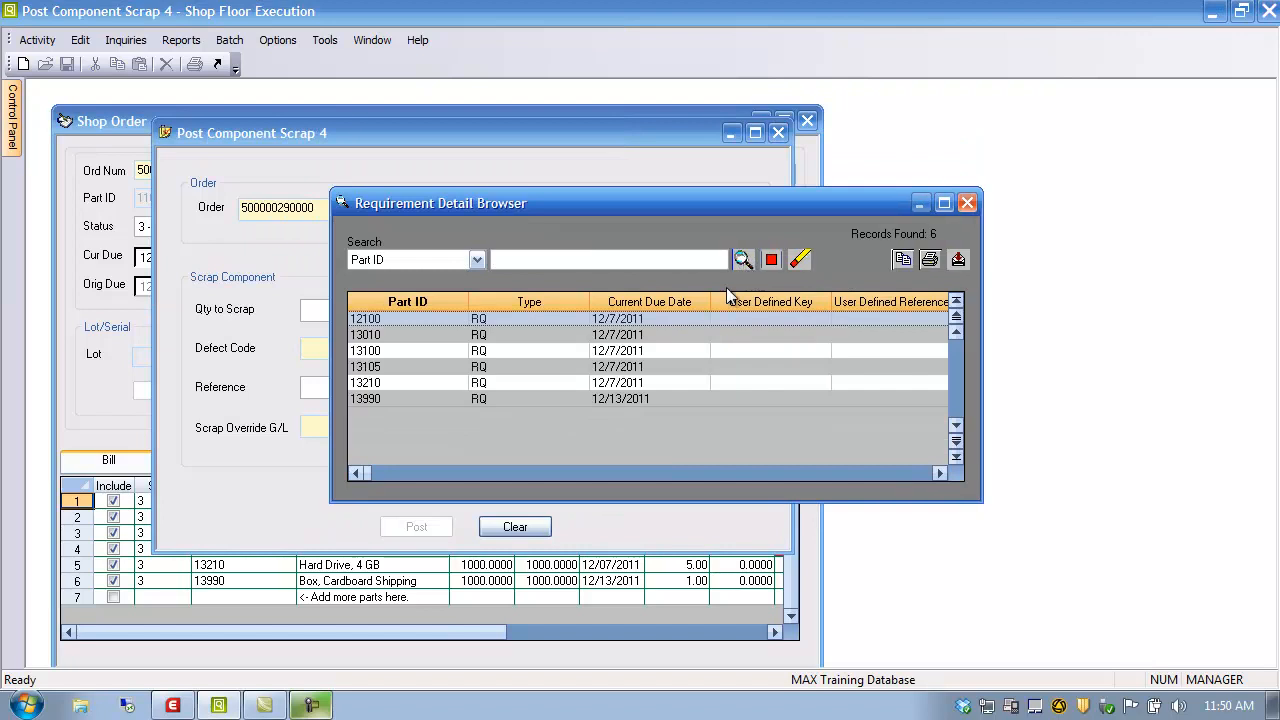
double_click(383, 320)
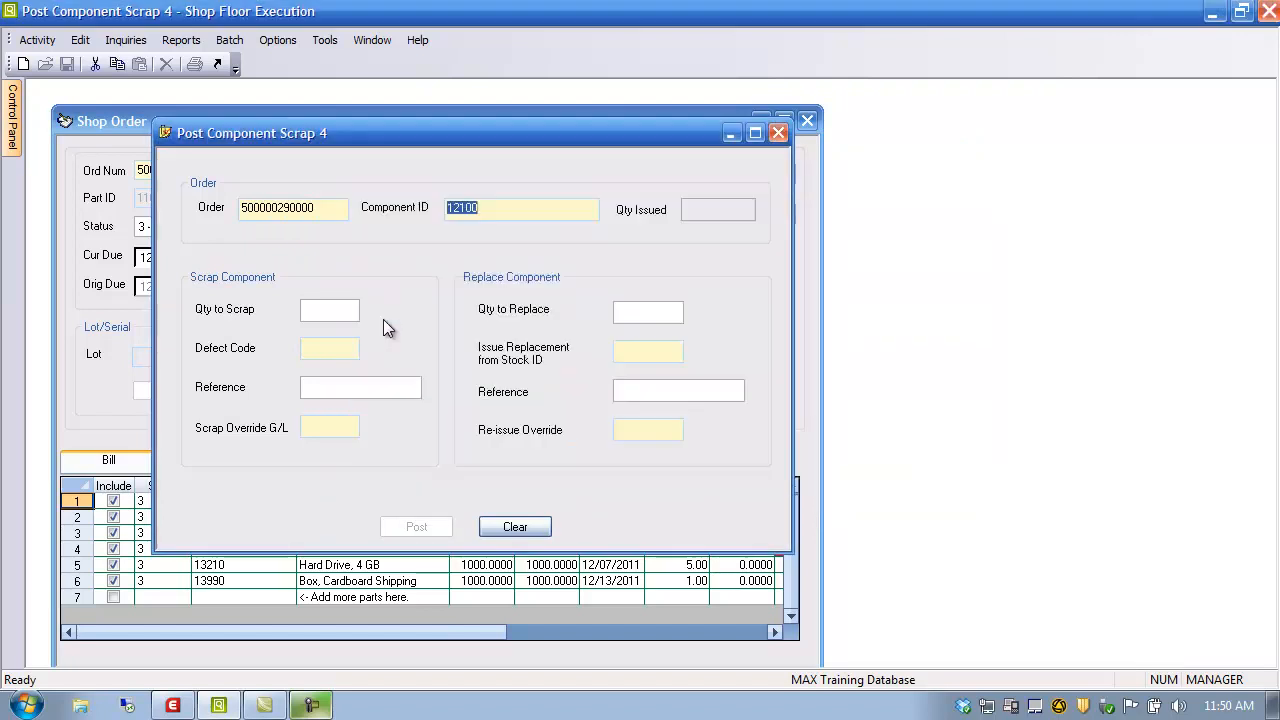
- Assign defect code COS (Cosmetic Defect) to the scrapped component and issue the replacement from stock MSI
double_click(325, 311)
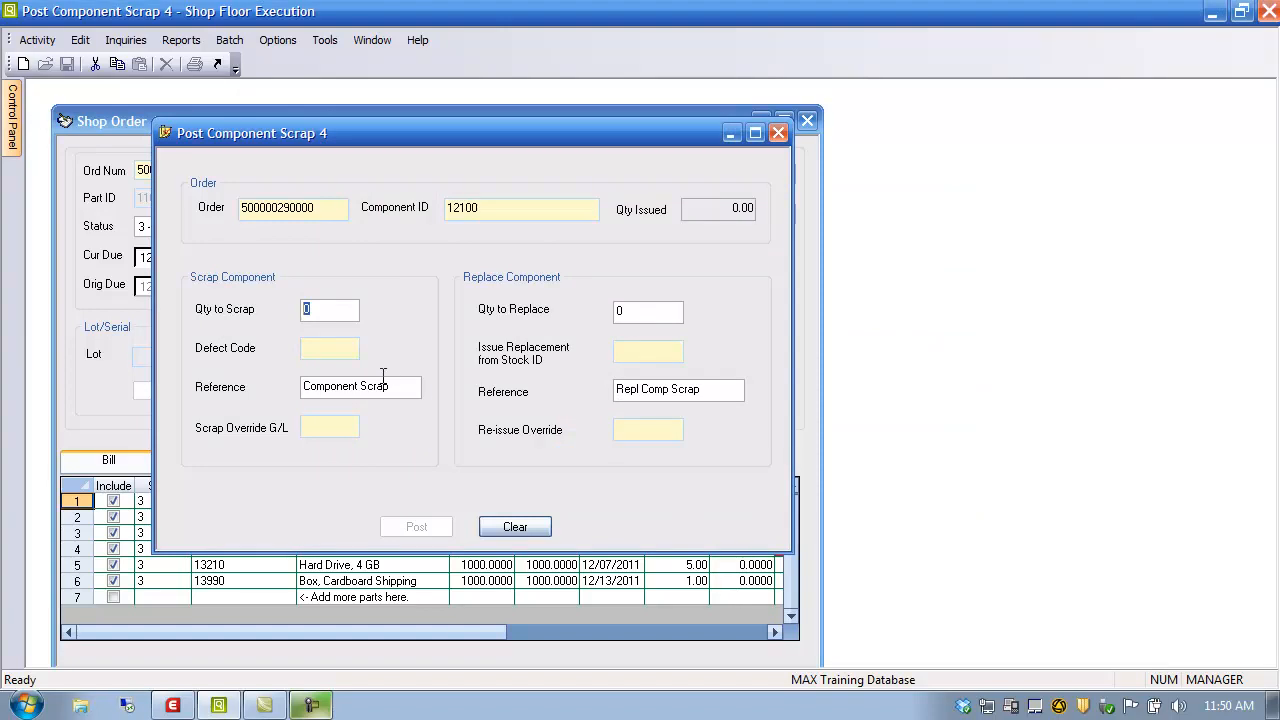
click(336, 350)
double_click(334, 348)
click(740, 259)
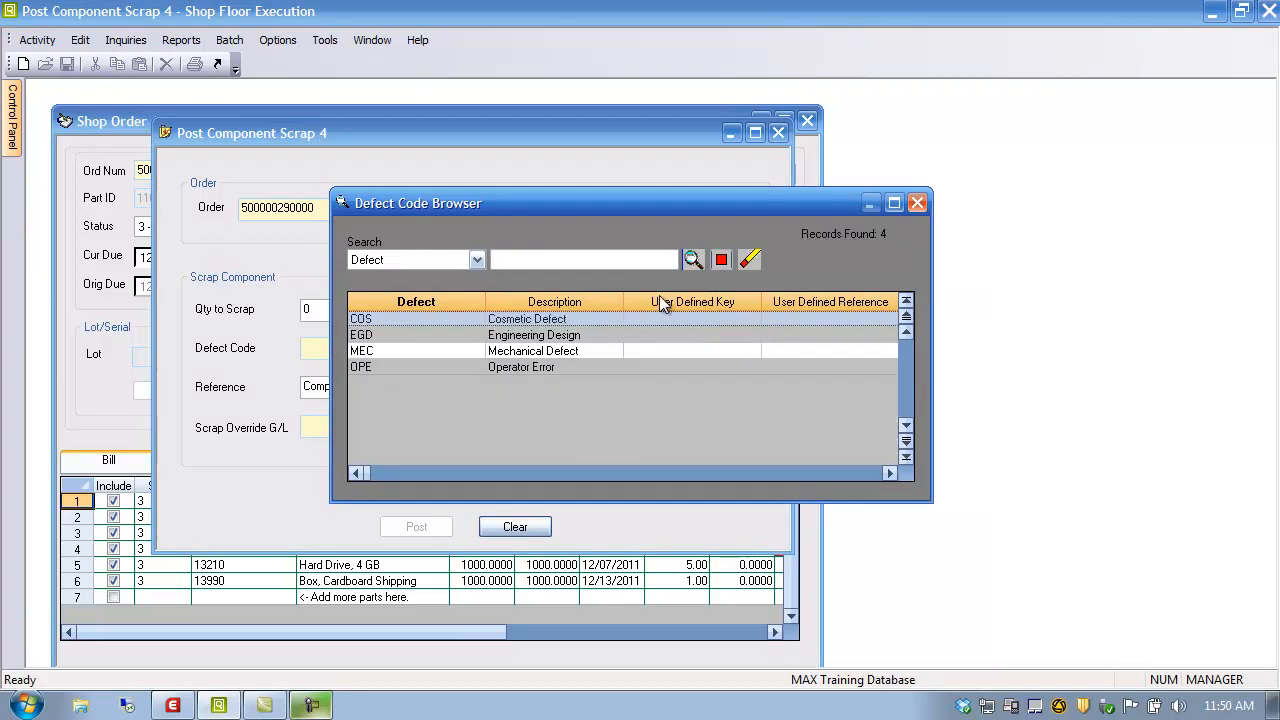
double_click(418, 317)
double_click(650, 353)
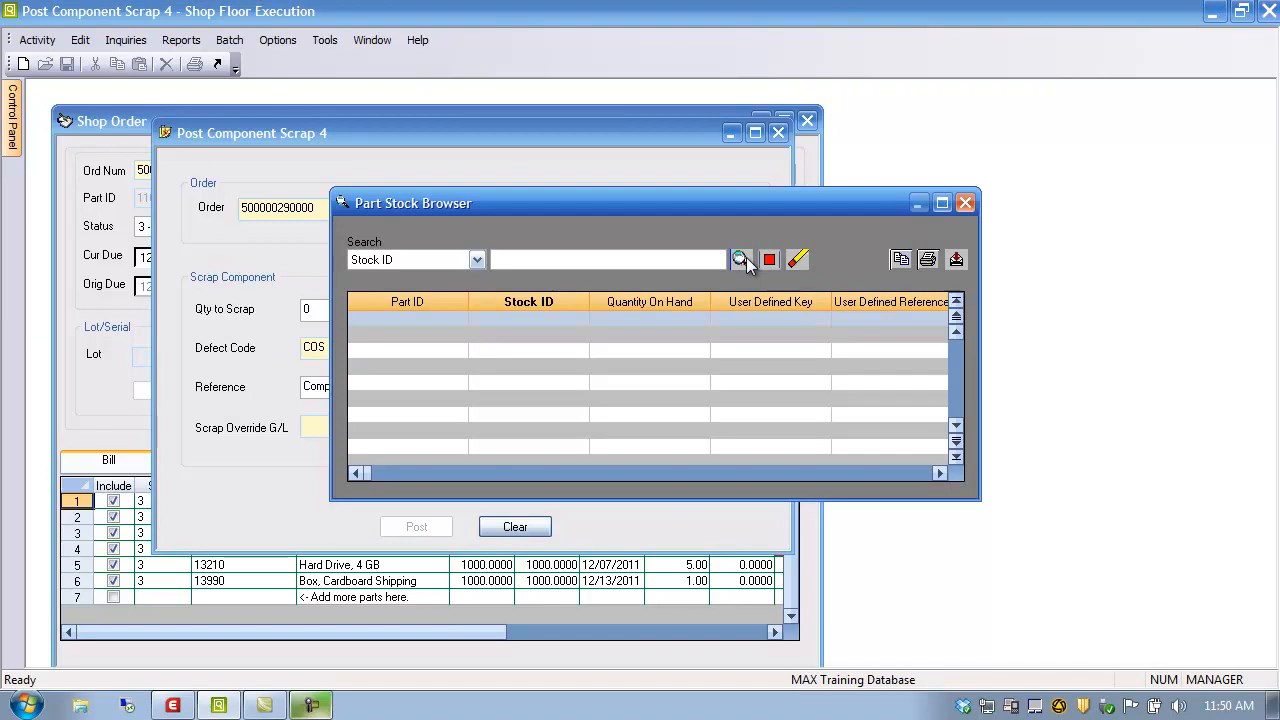
click(742, 259)
double_click(451, 317)
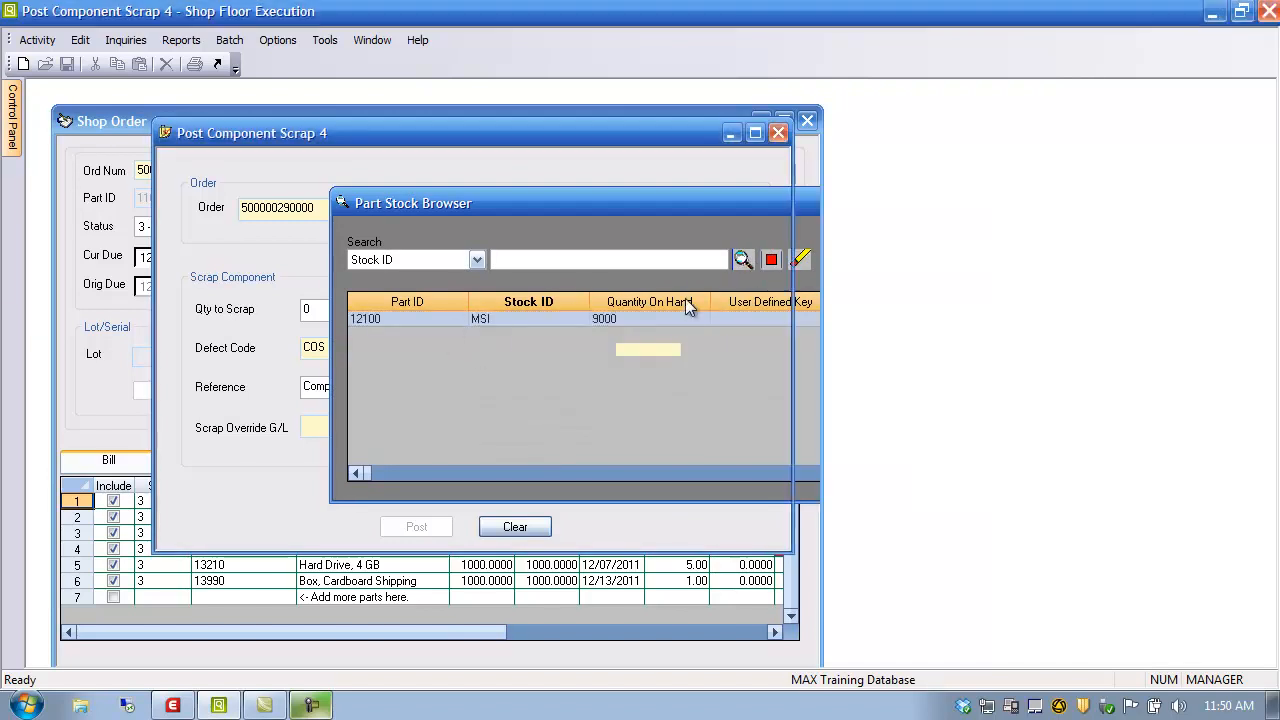
- Set both the scrap quantity and the replacement quantity to 1, and close the component scrap form without saving
click(318, 313)
text(12100)
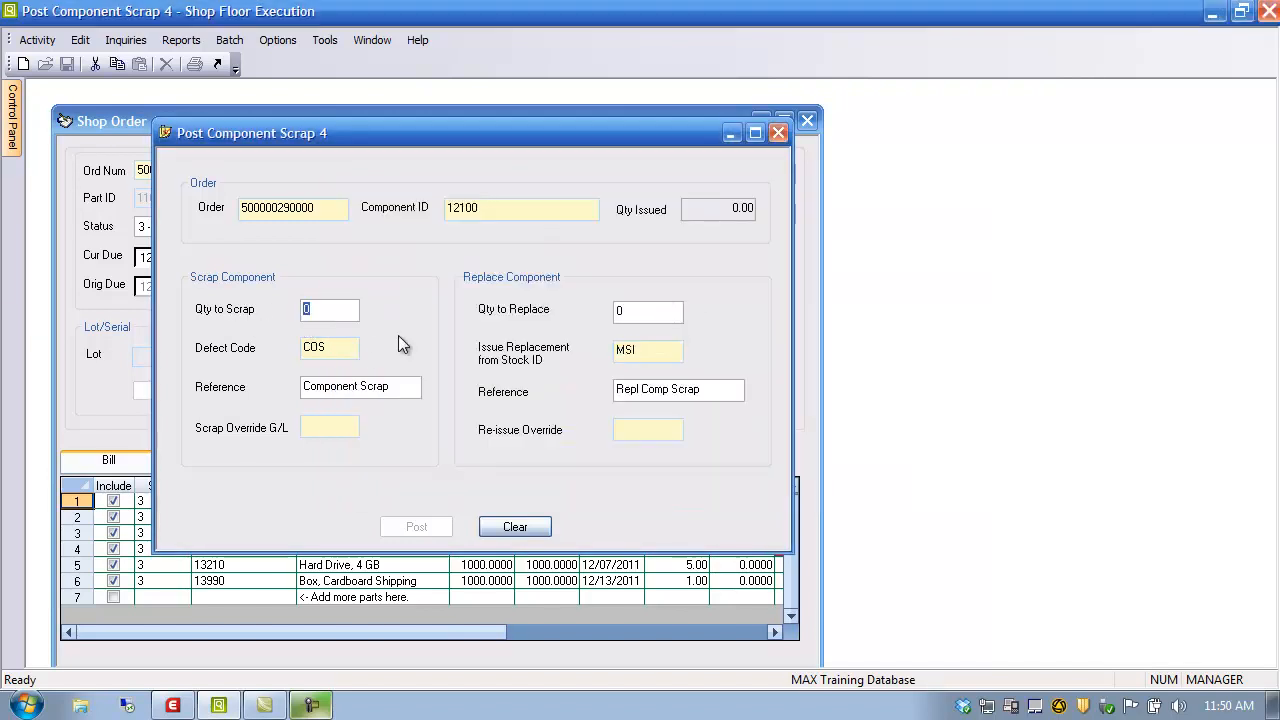
click(637, 312)
text(1)
click(328, 427)
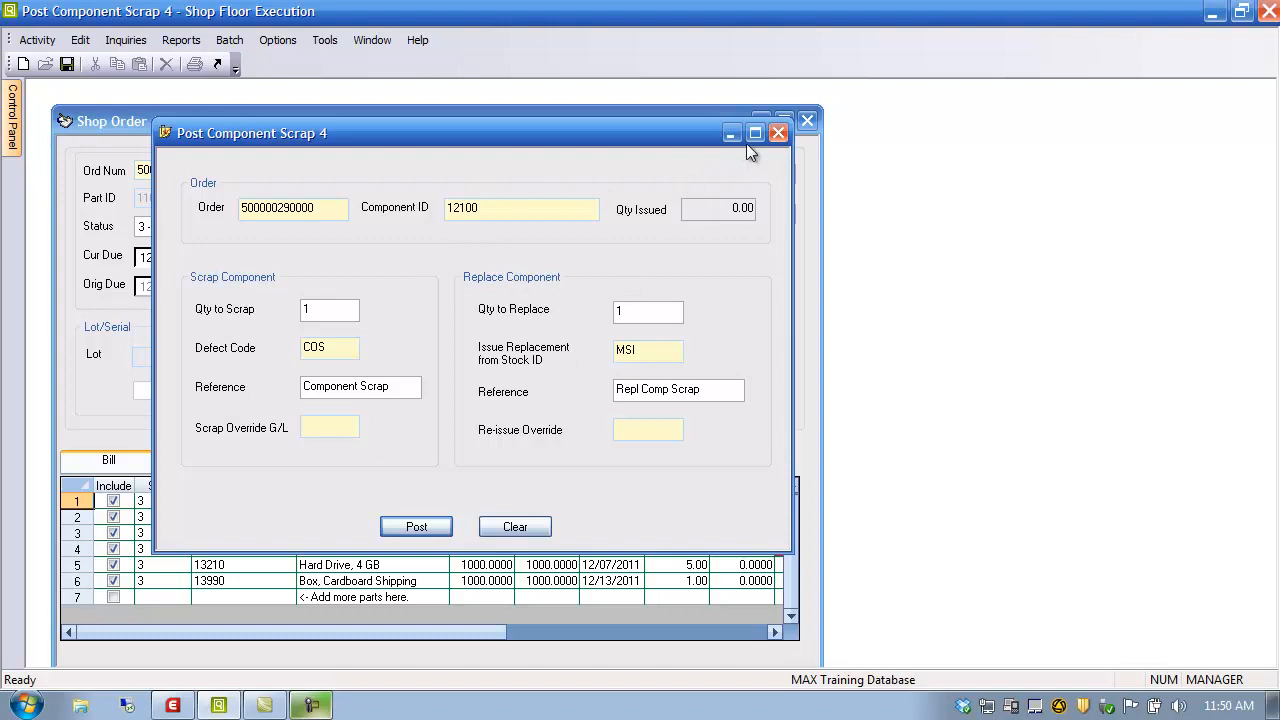
click(778, 133)
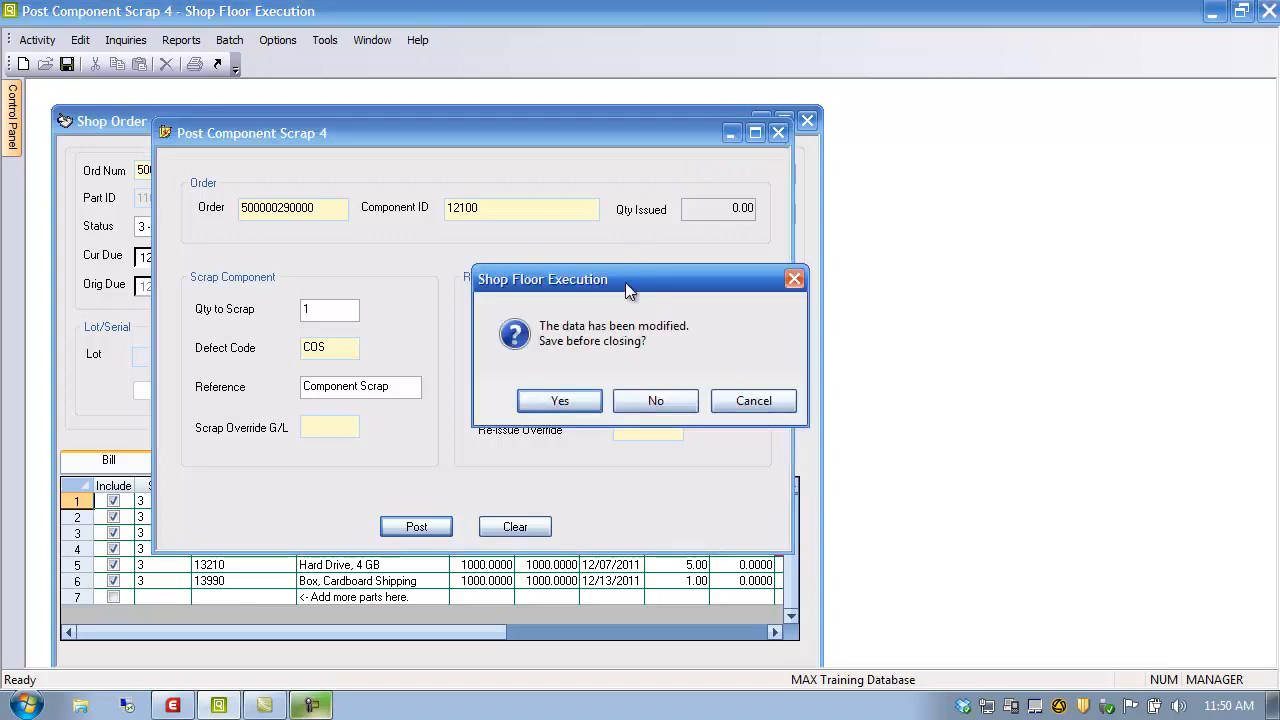
click(655, 401)
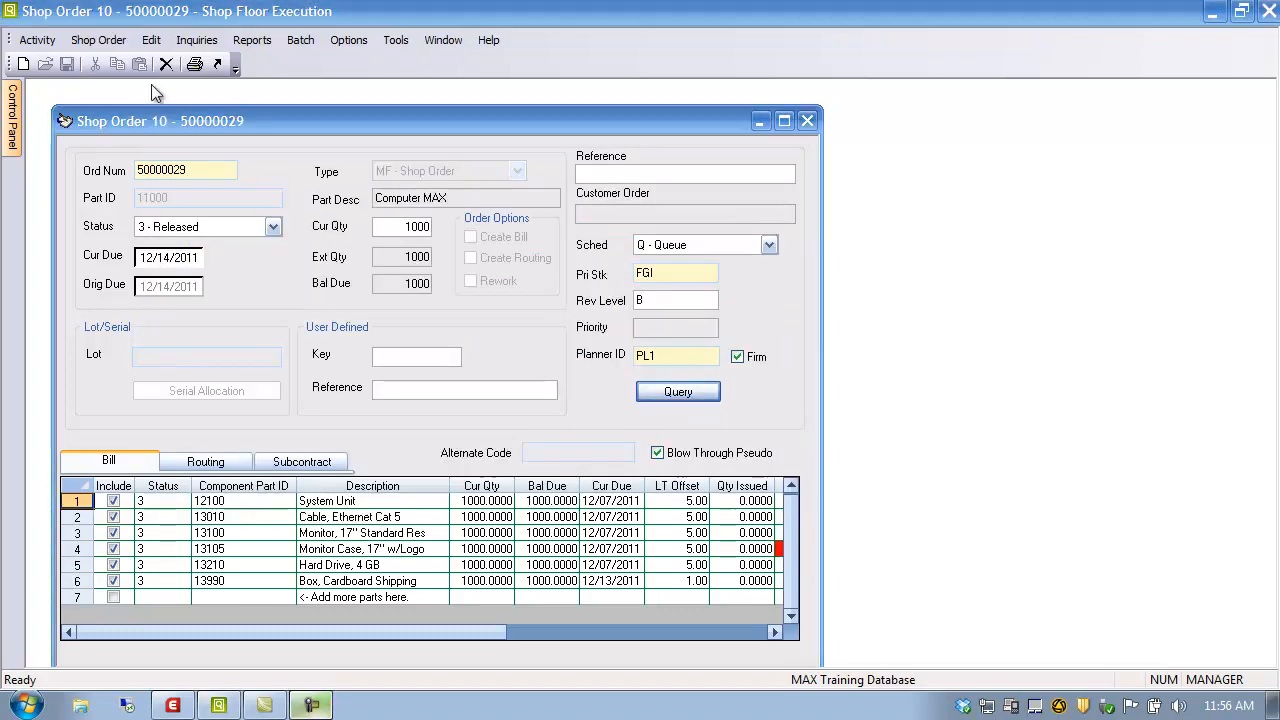
- Open Post Order Split and select the highest-numbered manufactured order for part 11000 as the source order
click(37, 40)
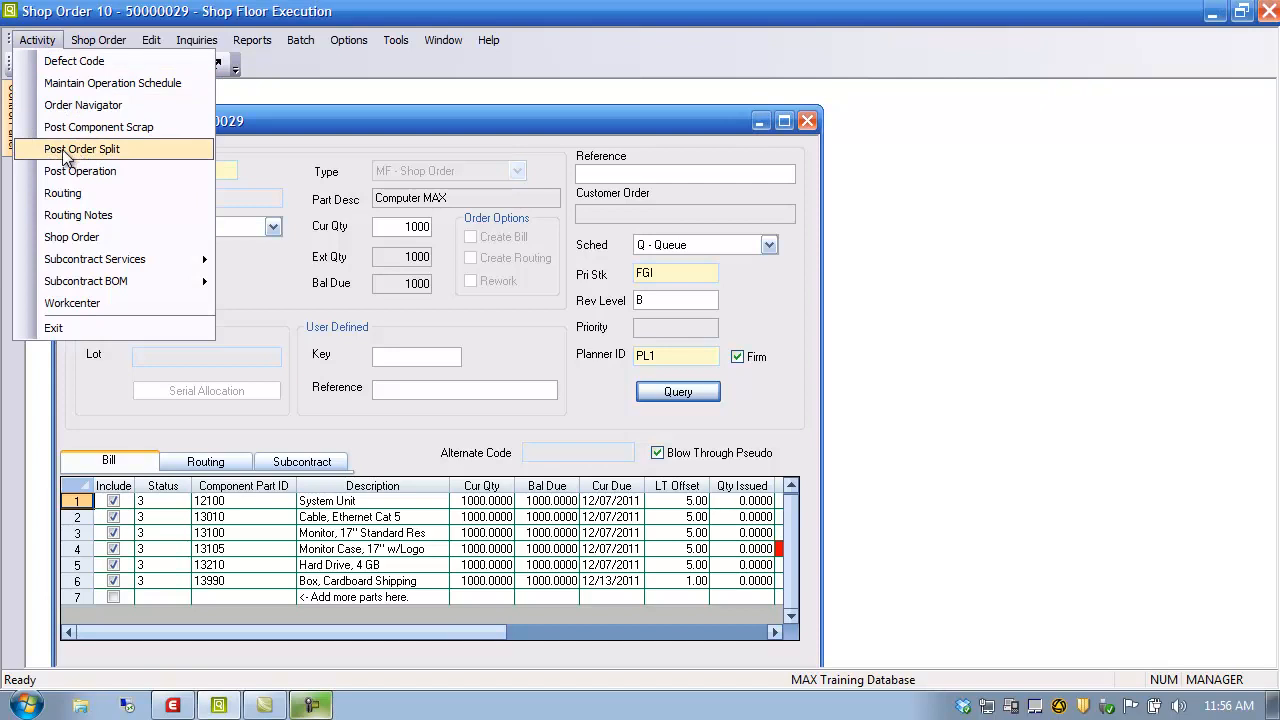
click(97, 153)
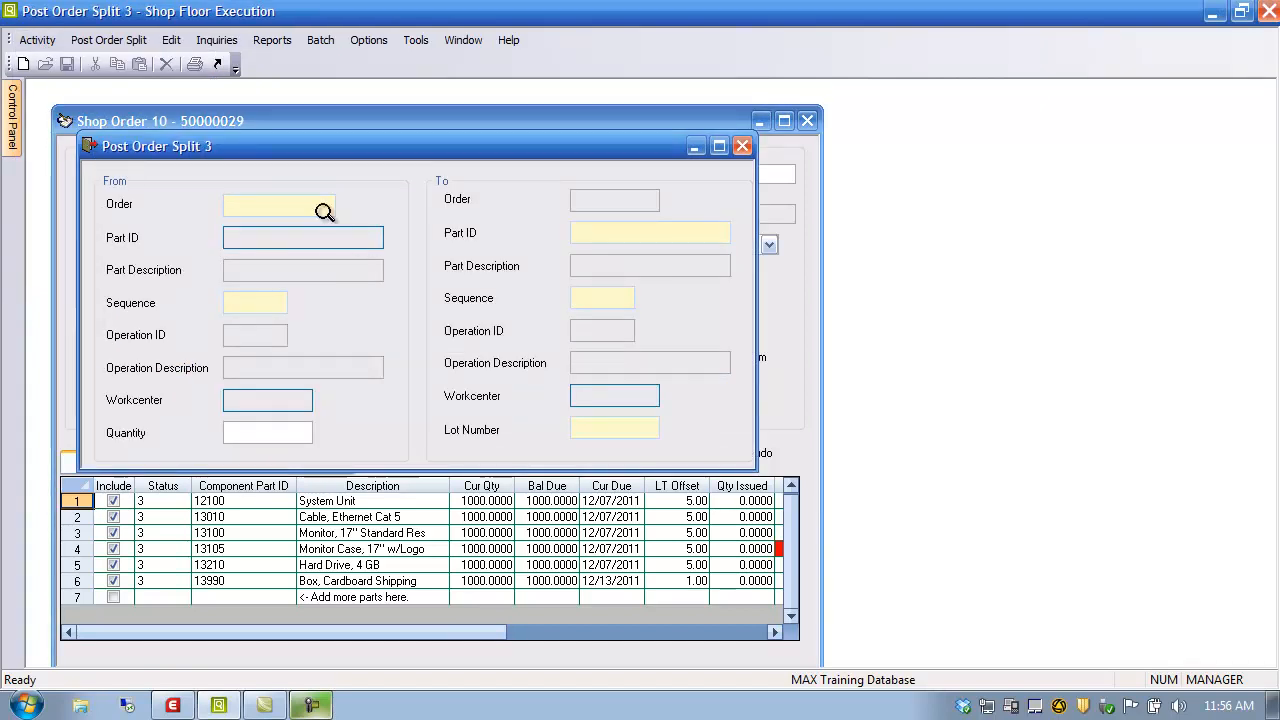
double_click(252, 210)
click(741, 270)
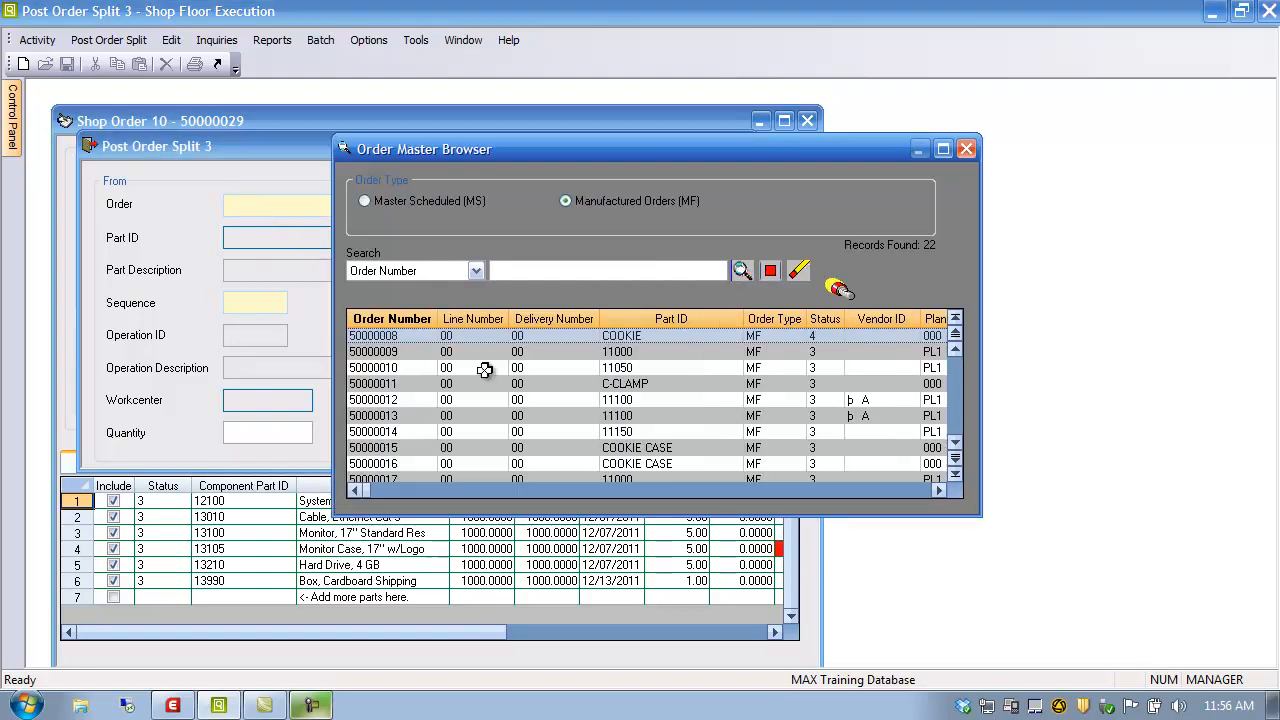
click(420, 328)
double_click(376, 336)
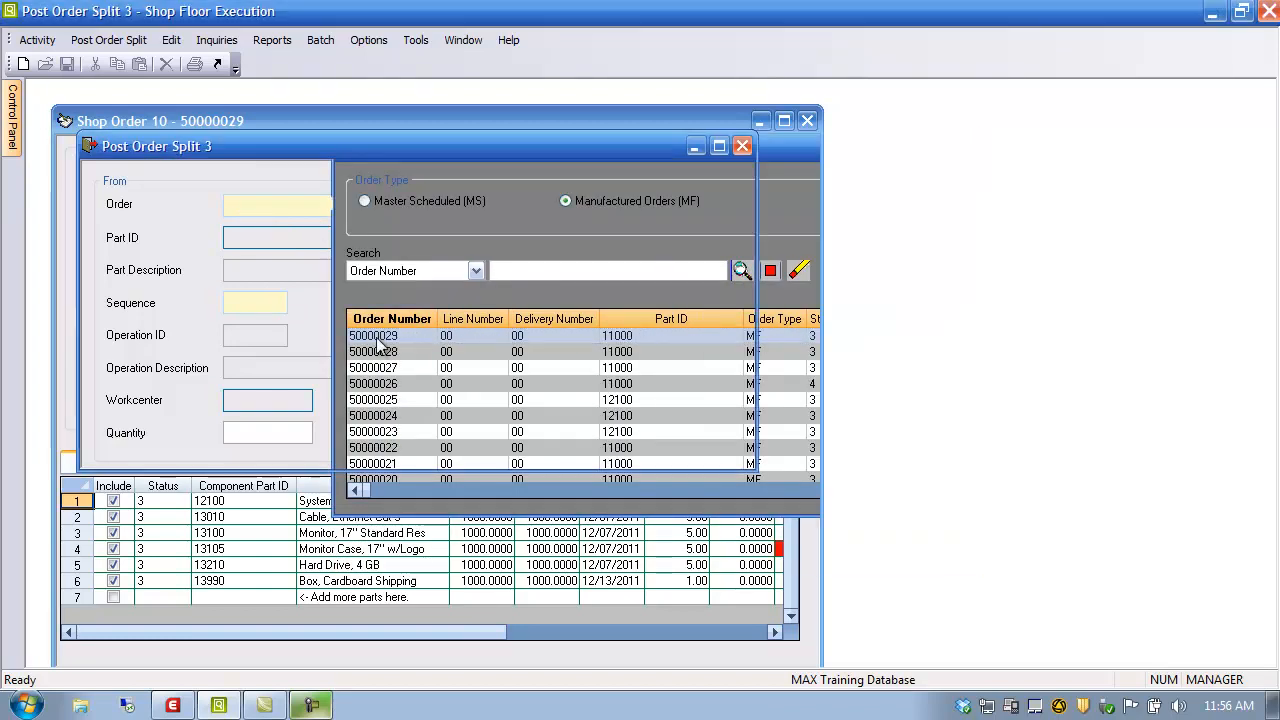
- Select source operation sequence 0010 at work center EASSY and set the split quantity to 500
double_click(246, 305)
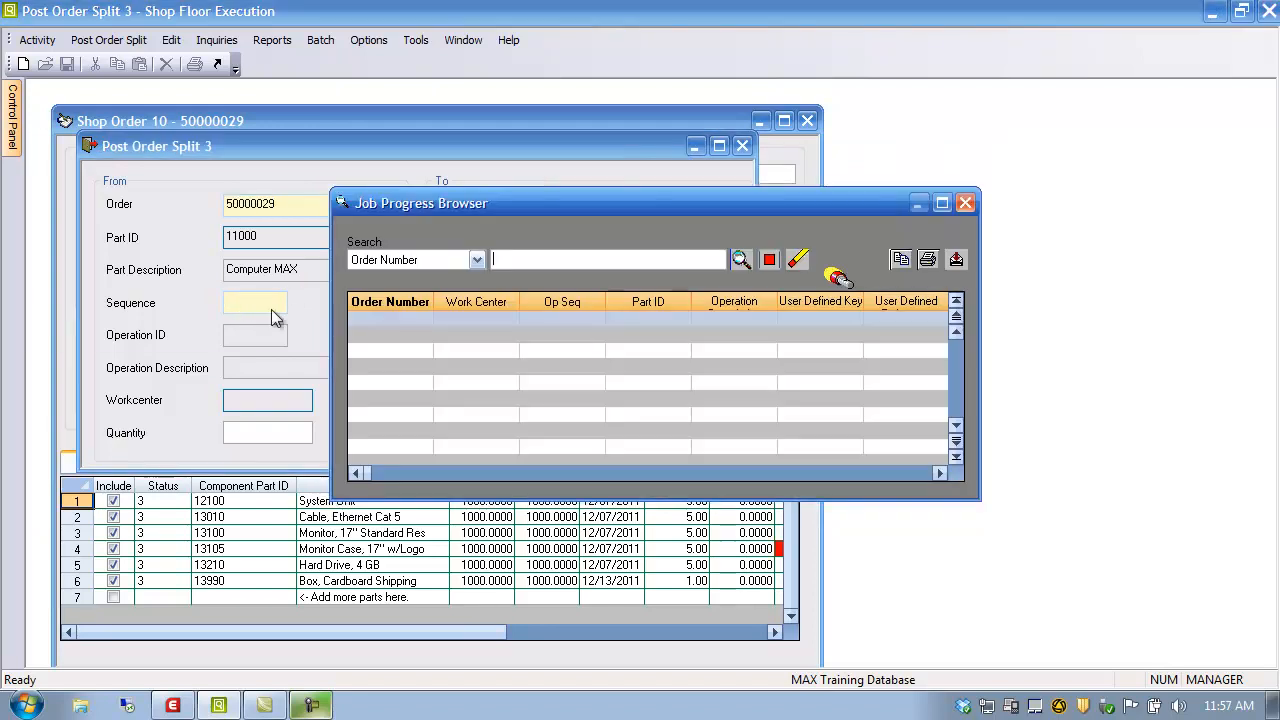
click(741, 260)
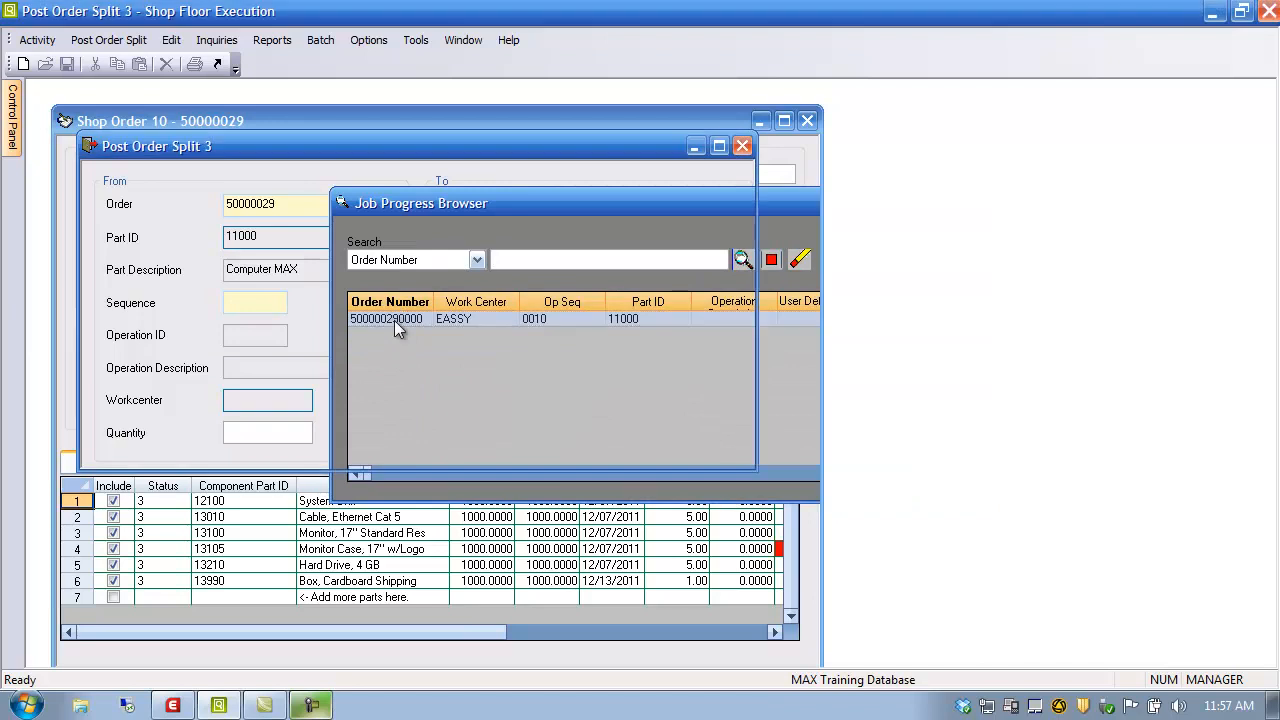
double_click(394, 320)
click(270, 433)
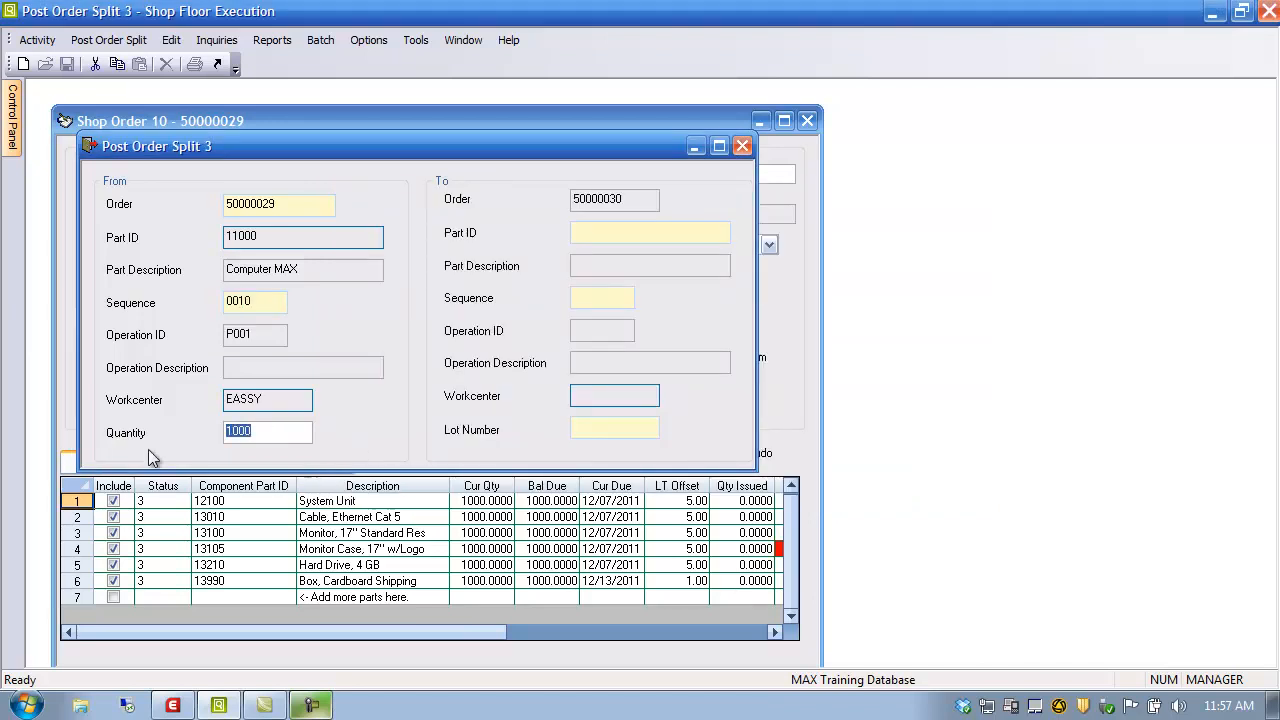
text(500)
- Assign part 11000 to the destination order and select its operation sequence 0010 at work center EASSY
click(605, 233)
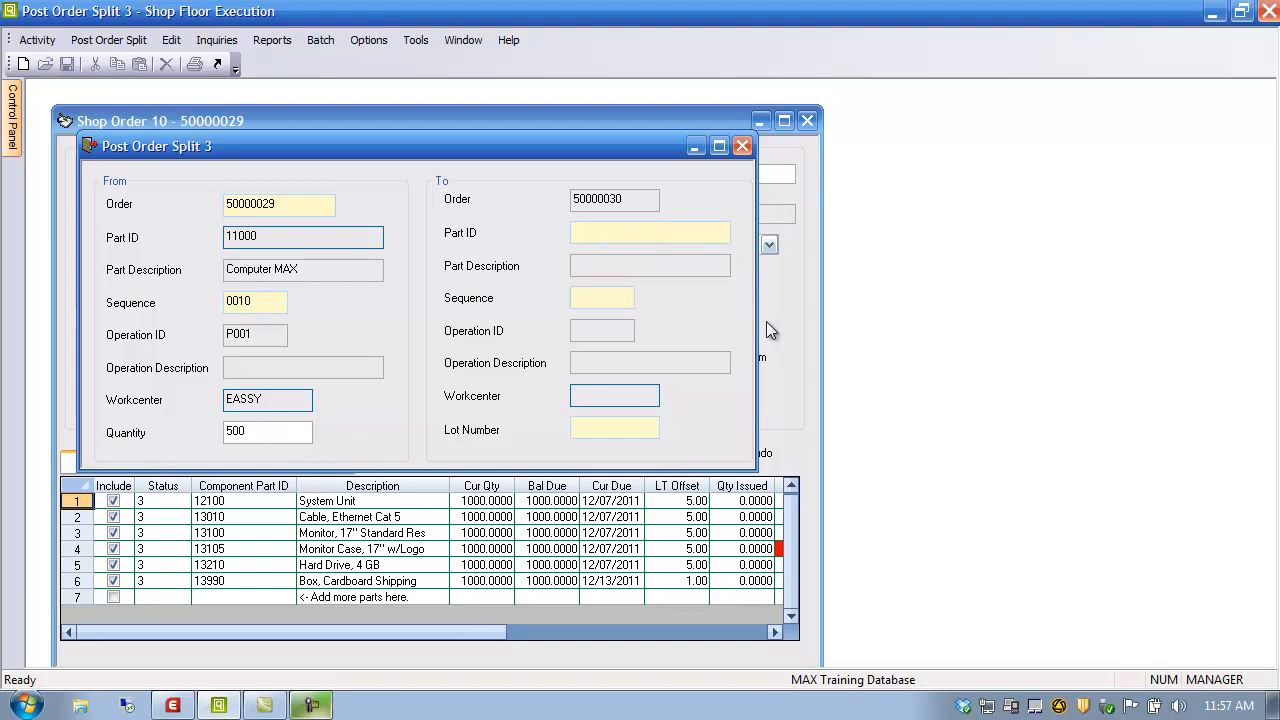
text(11000)
key(Tab)
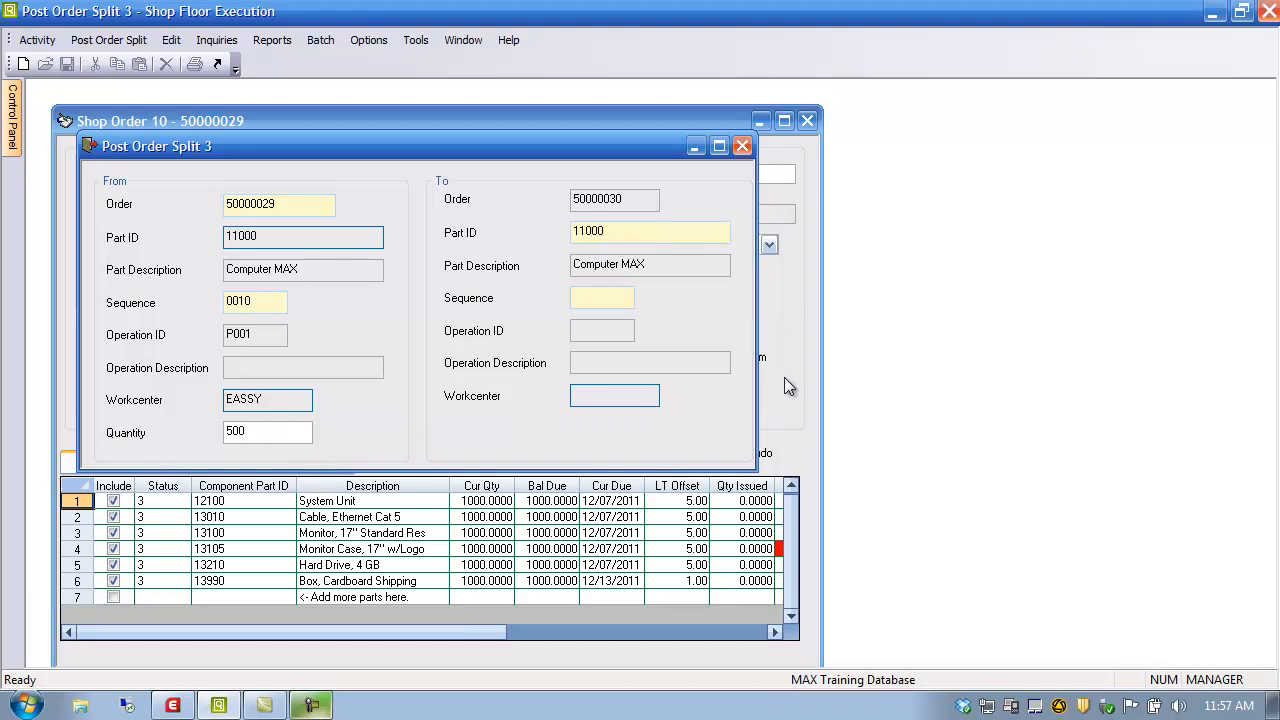
click(598, 298)
double_click(584, 297)
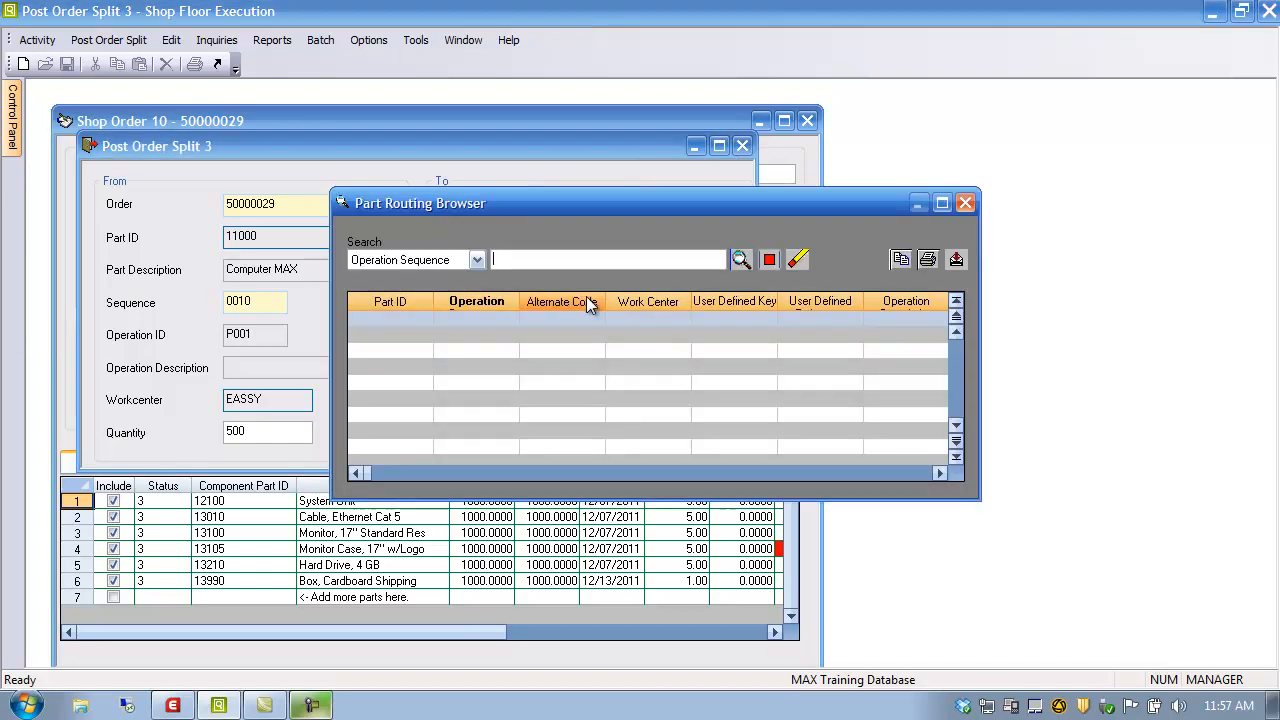
click(741, 261)
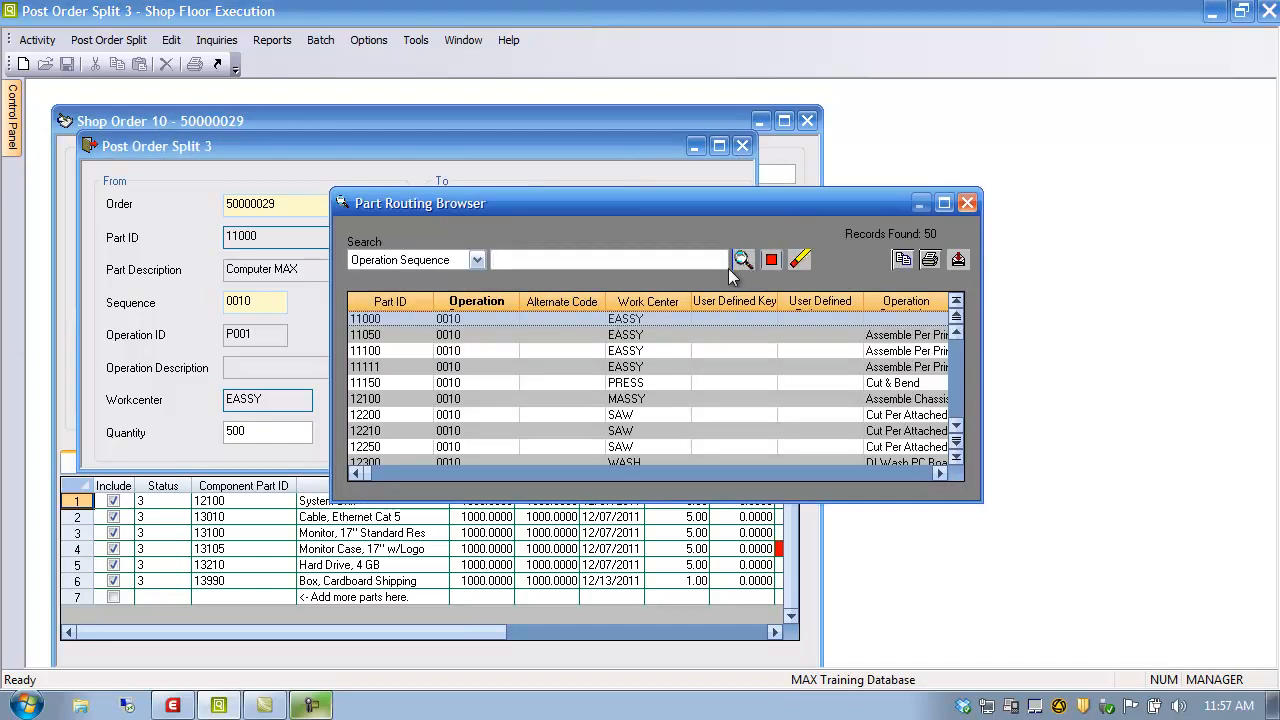
double_click(391, 320)
- Change the destination order's operation sequence to 0020, and close the order split form
click(669, 294)
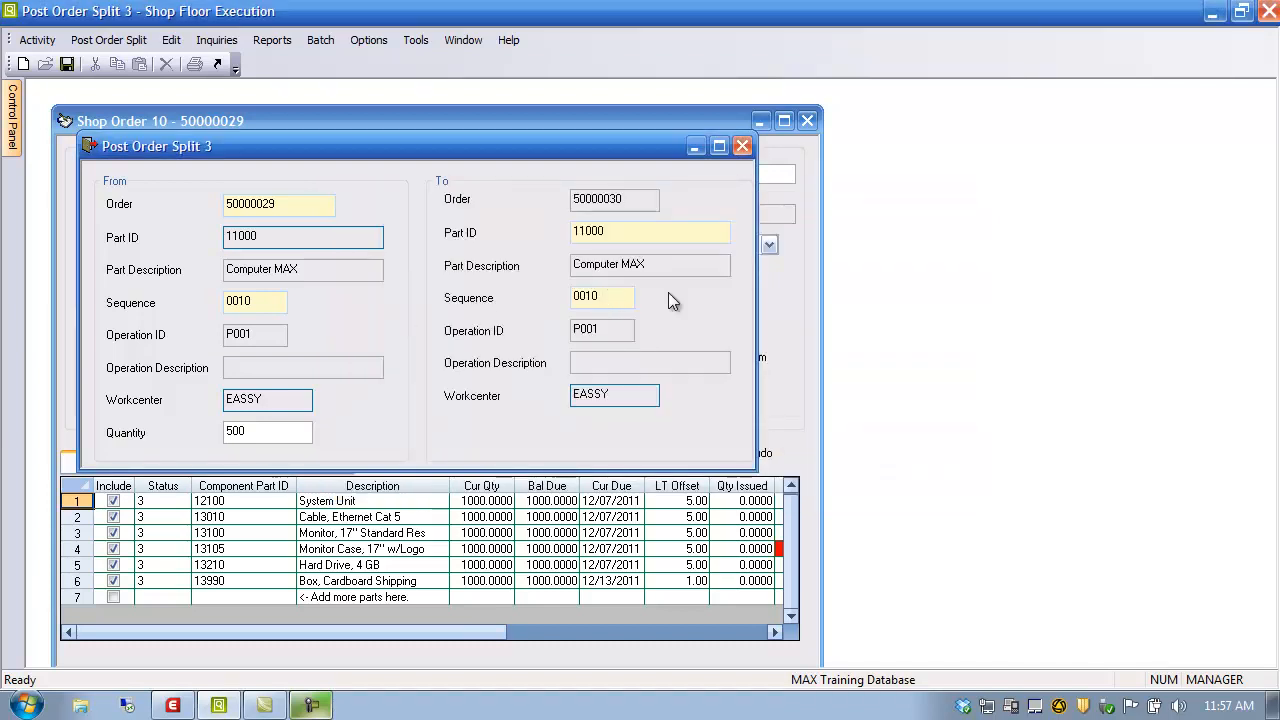
key(BackSpace)
text(20)
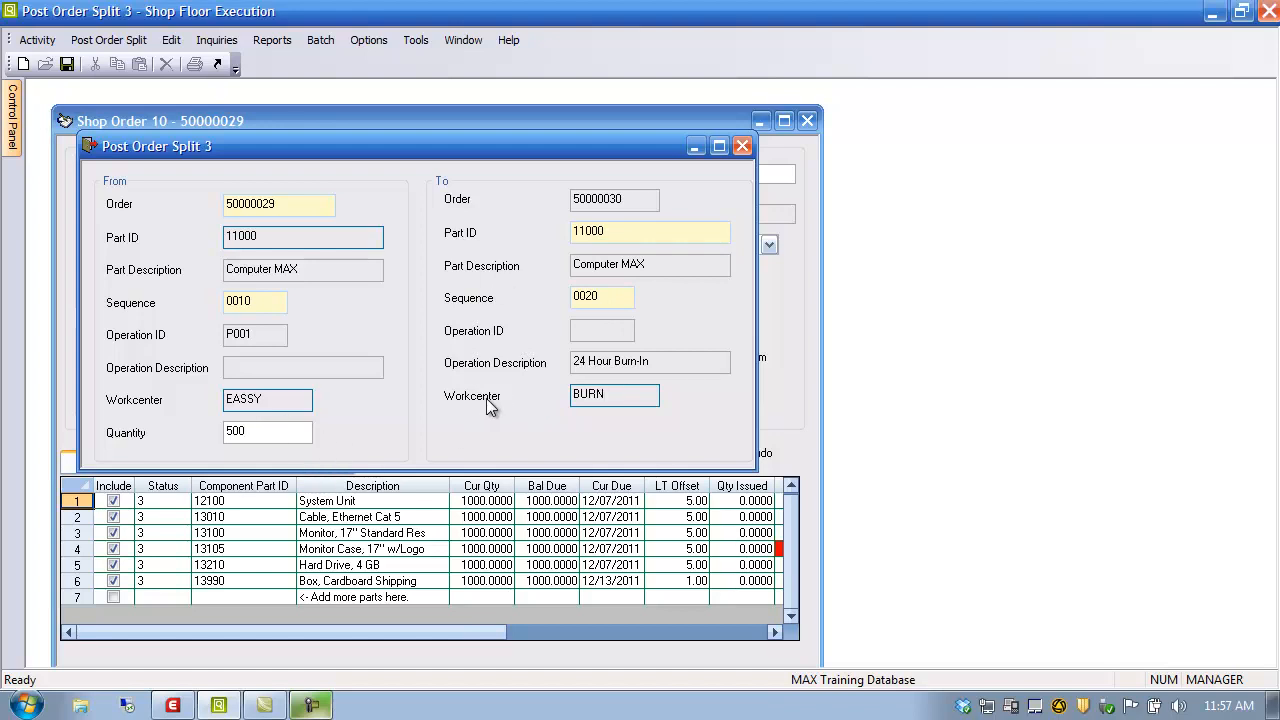
click(742, 146)
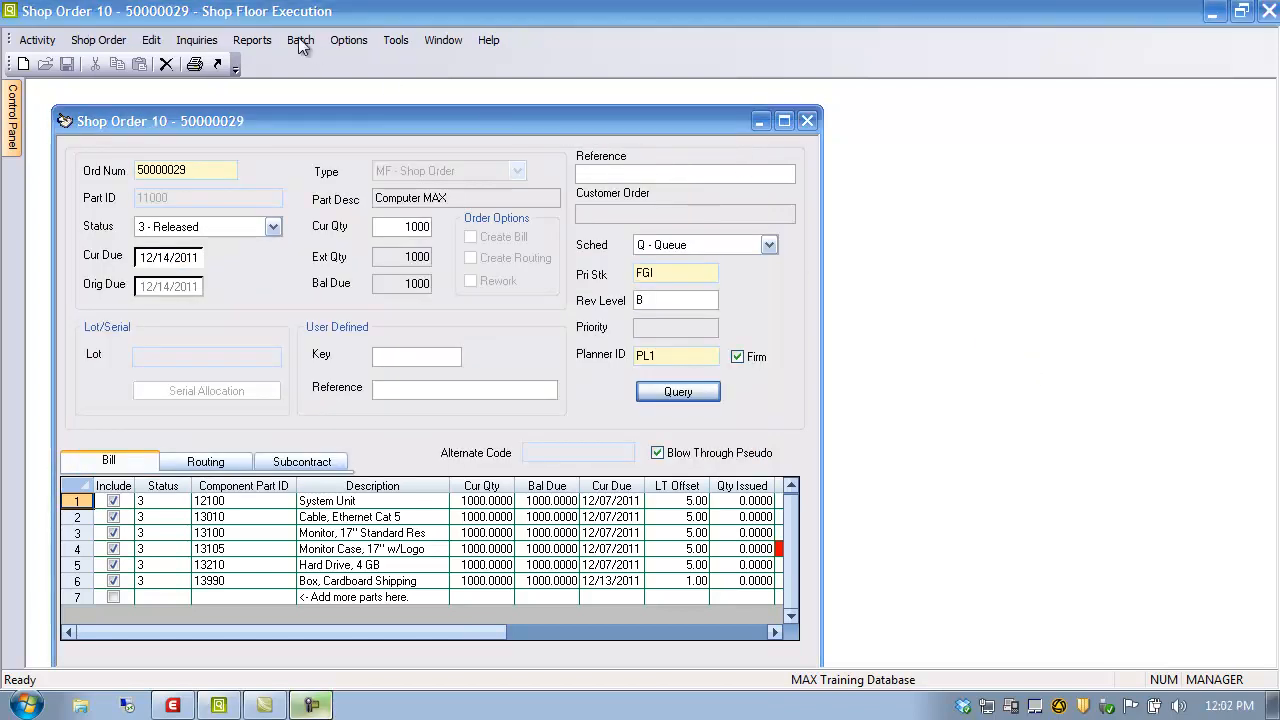
click(195, 40)
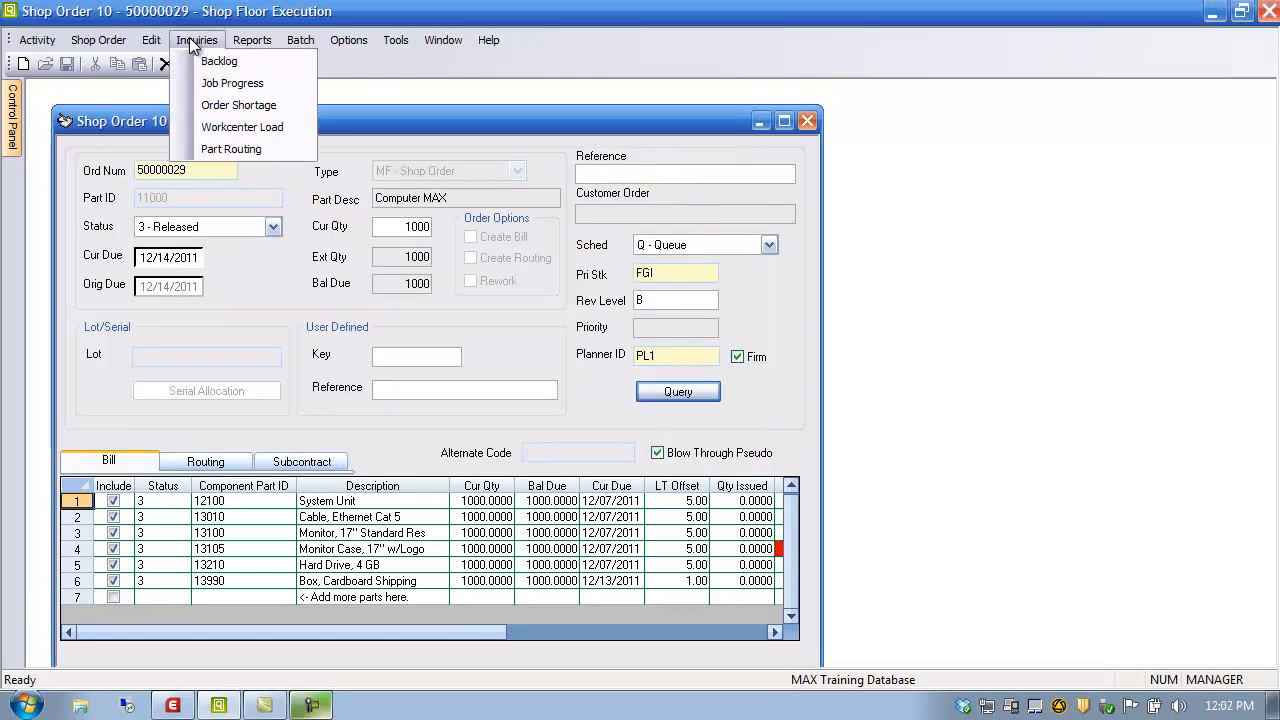
mouse_move(252, 41)
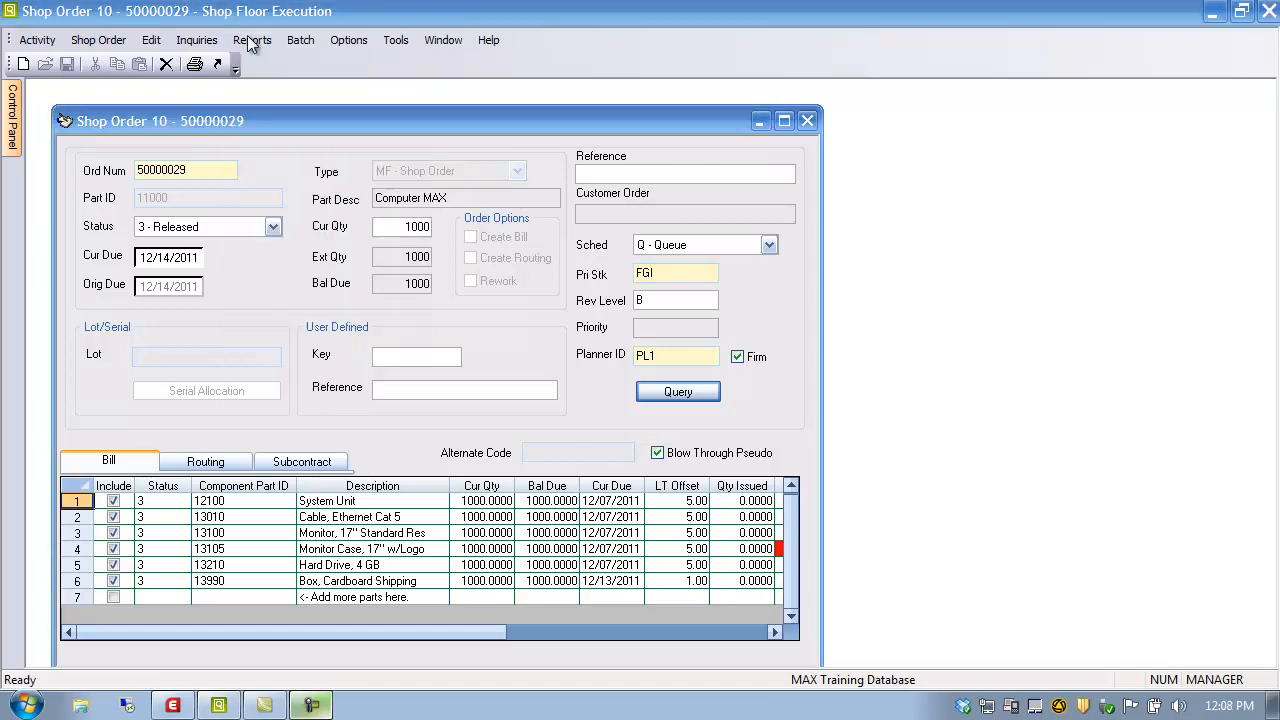
click(251, 41)
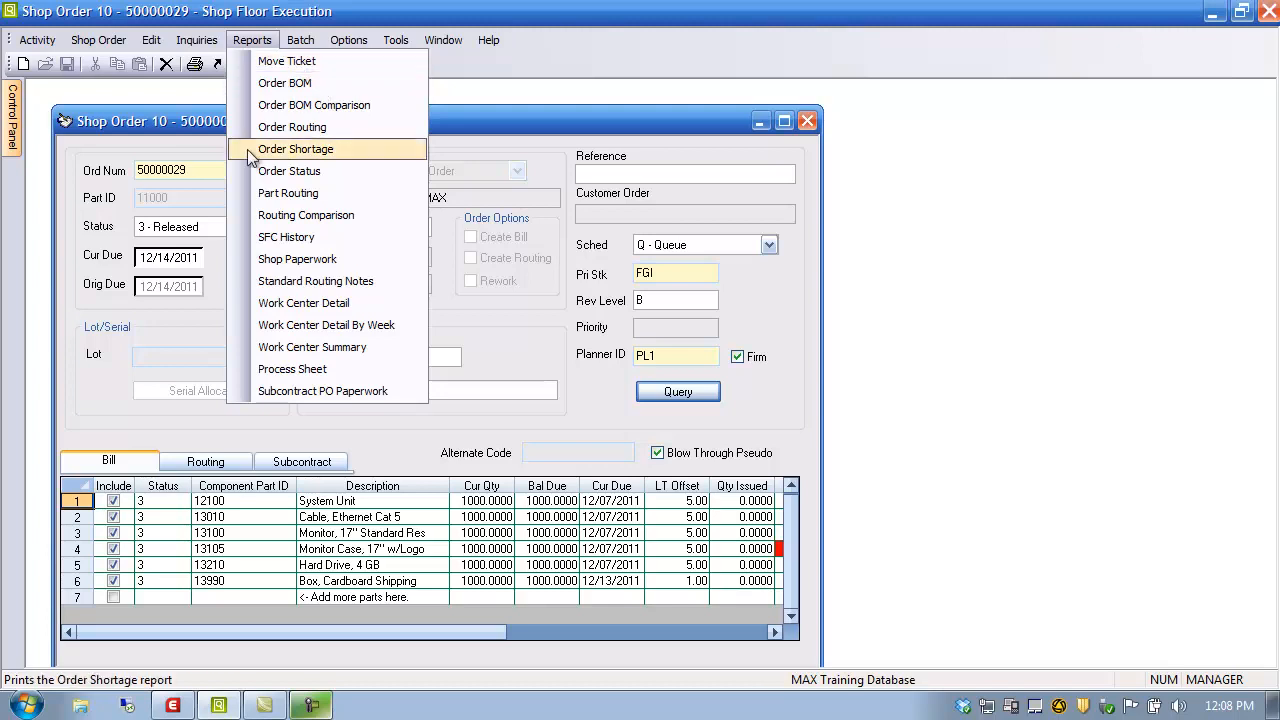
click(117, 410)
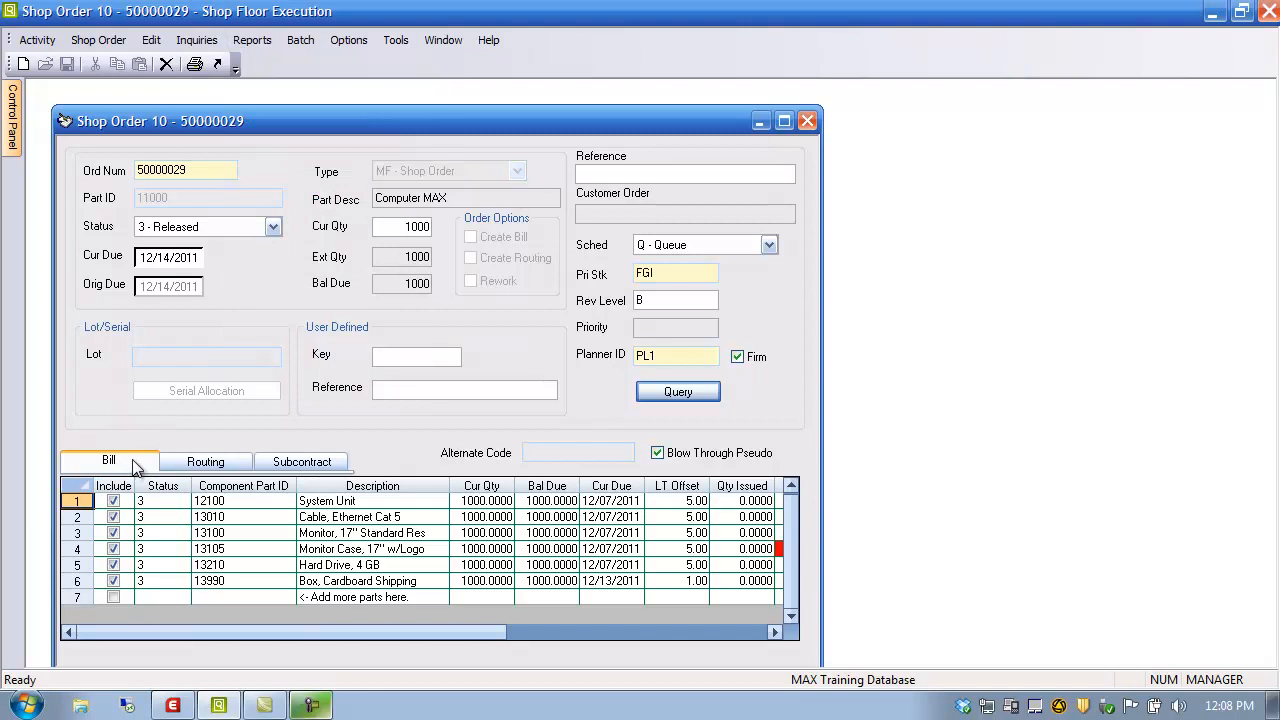
- View the selection options of the Order BOM report and close it without running
click(252, 40)
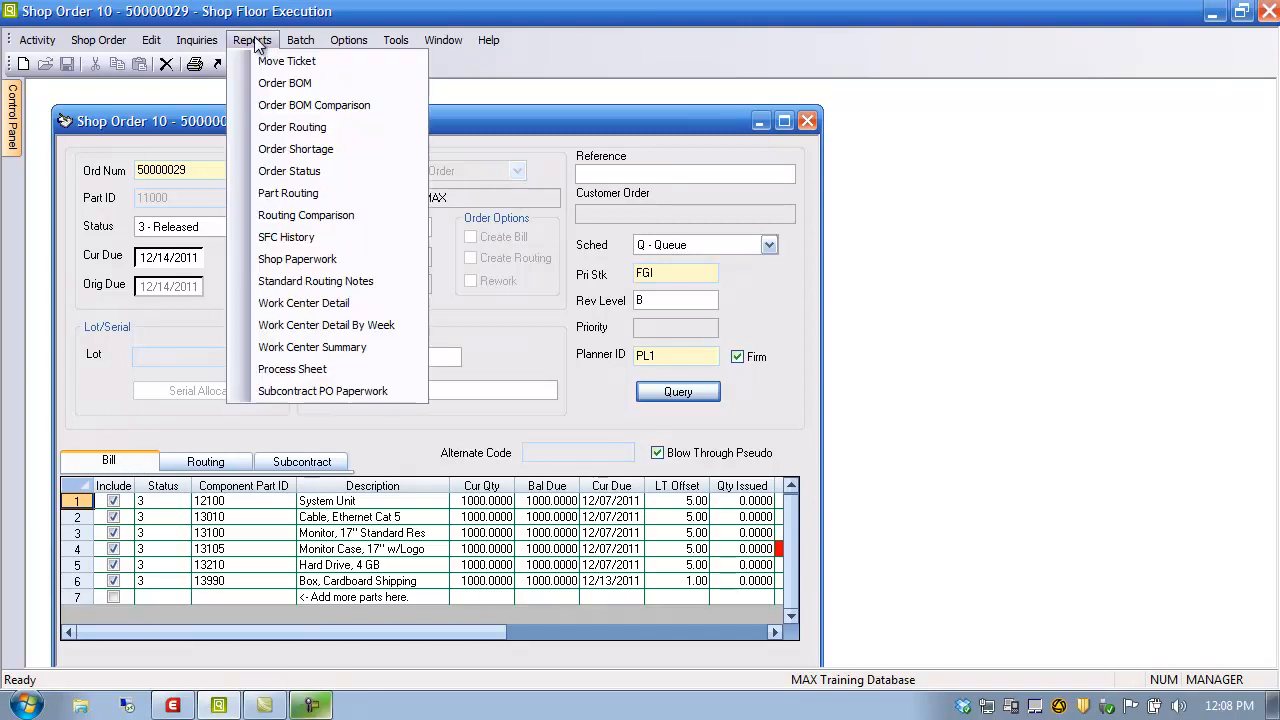
click(276, 83)
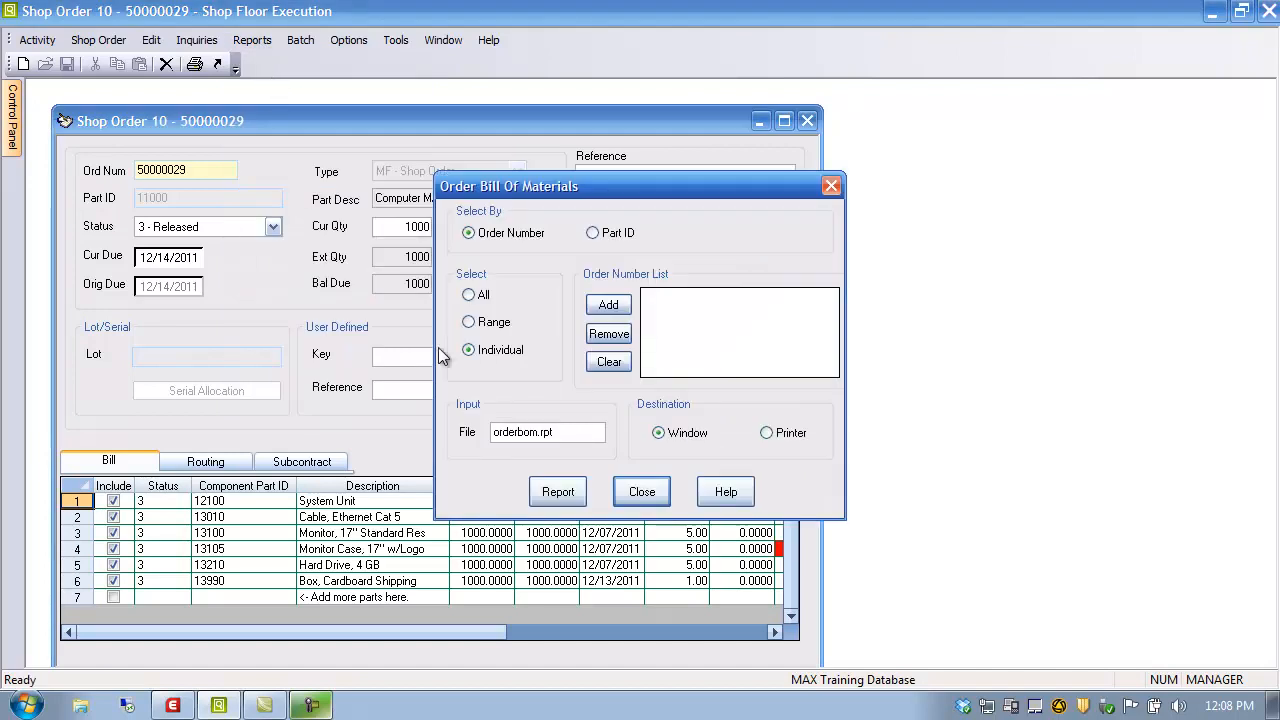
click(640, 491)
- View the Order BOM Comparison report's options and close it without running
click(259, 42)
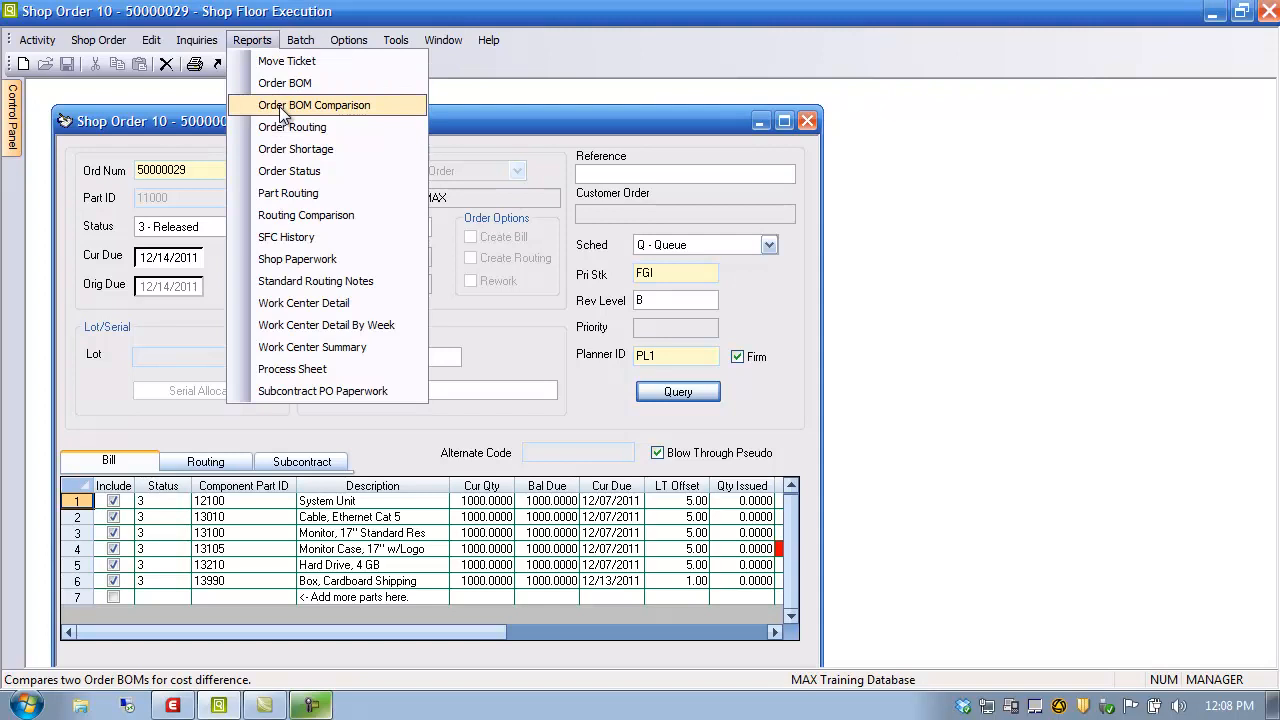
click(279, 106)
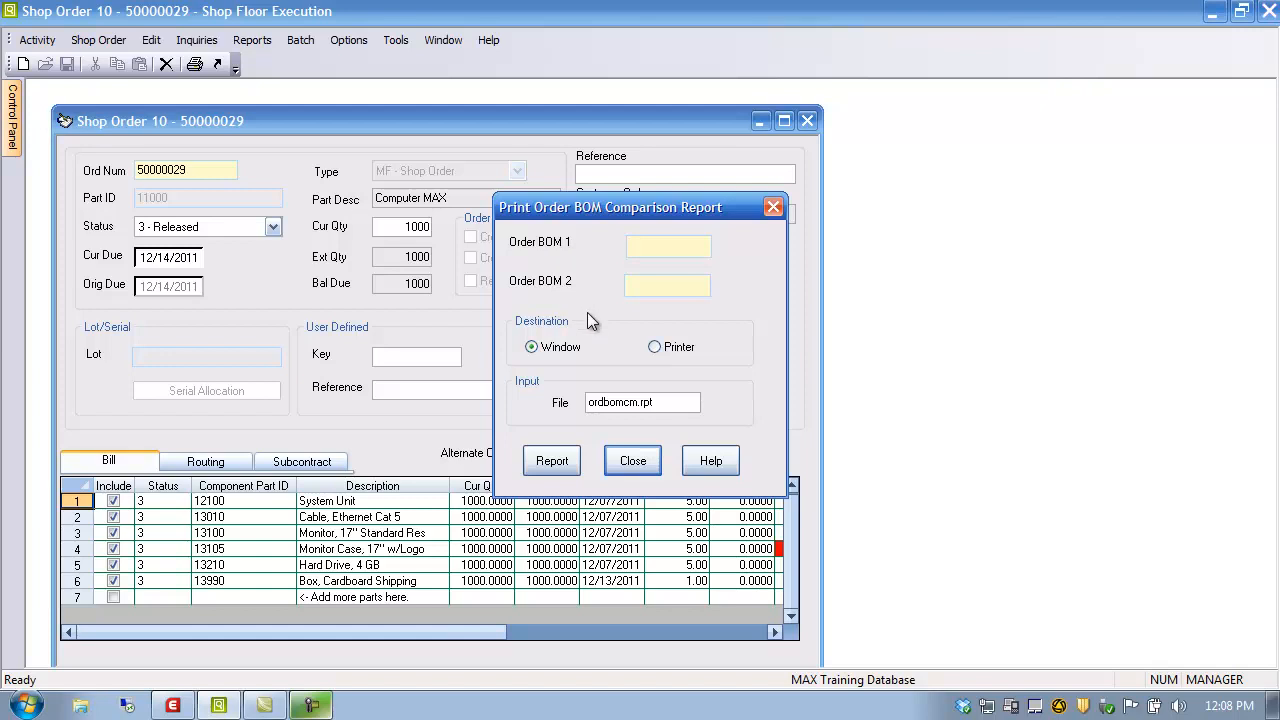
click(632, 460)
- View the Order Routing report's selection and print options and close it without running
click(265, 42)
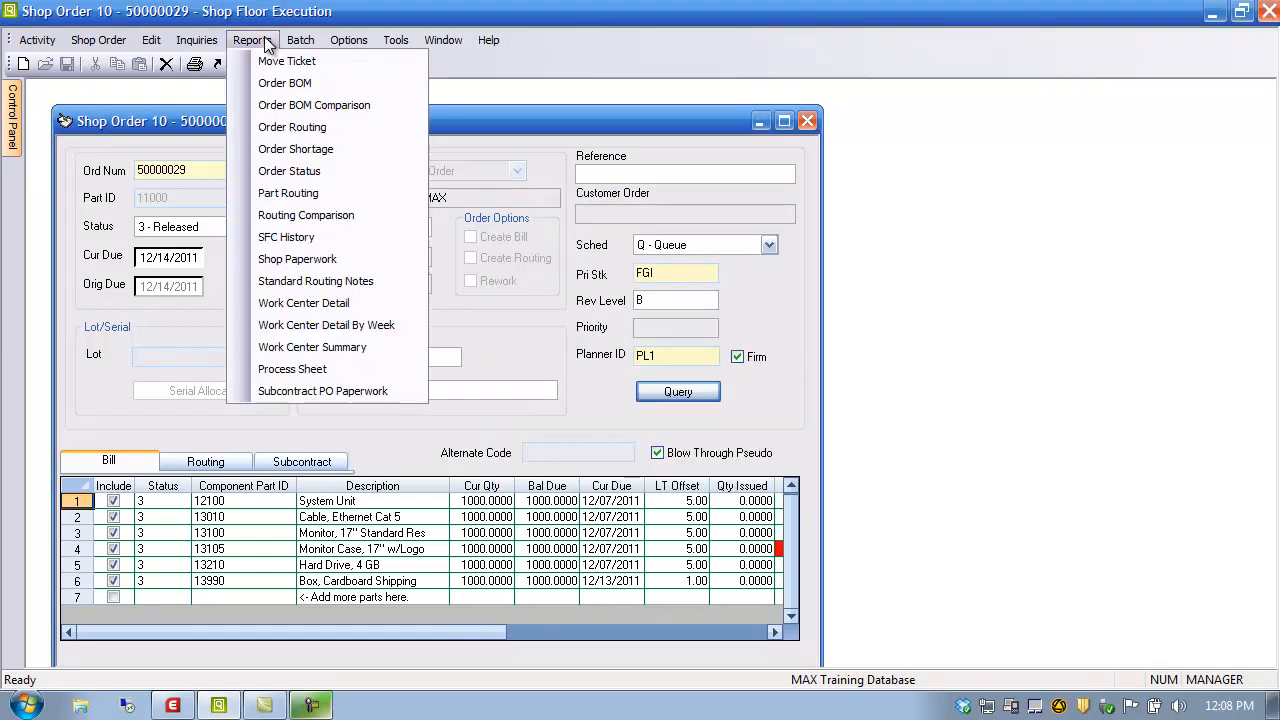
click(288, 127)
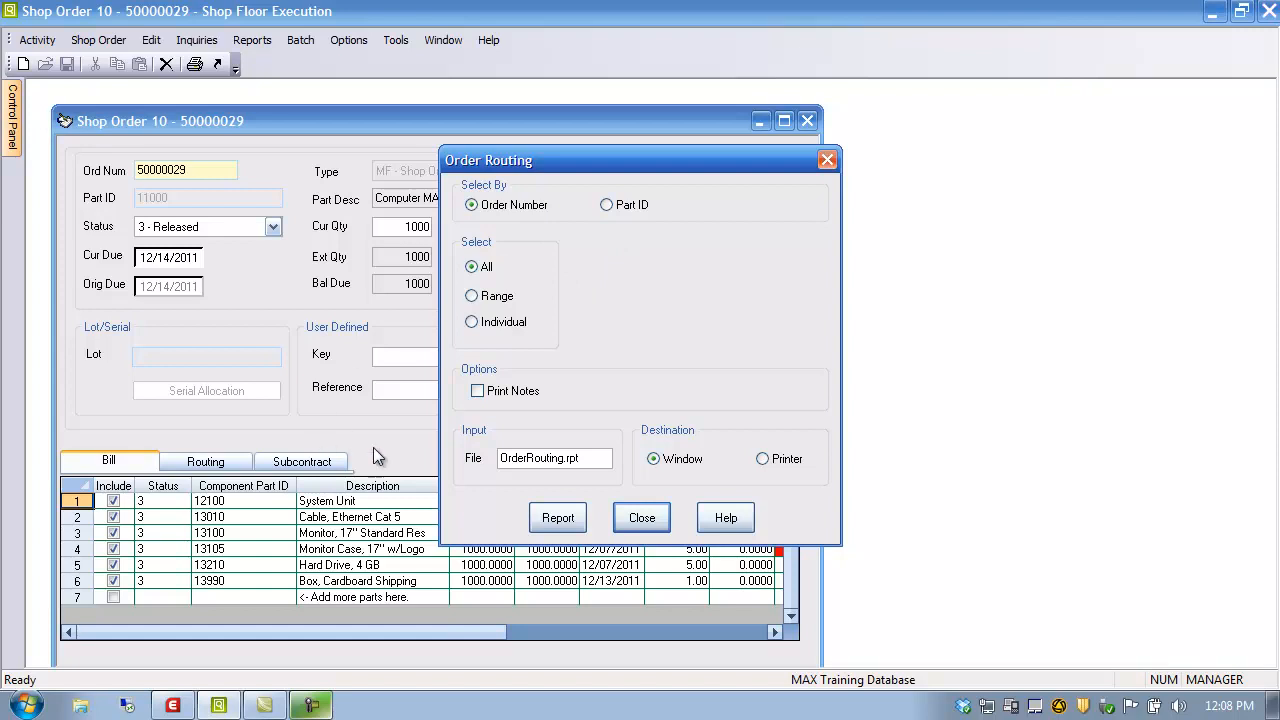
click(642, 518)
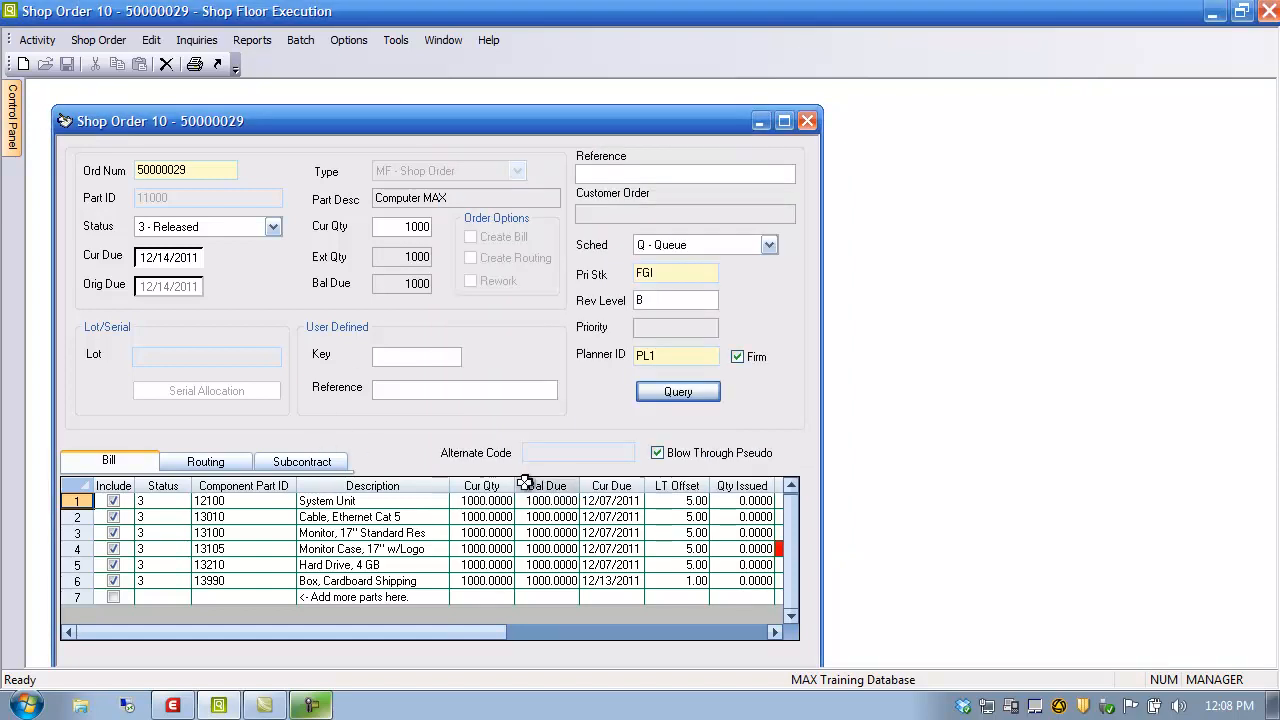
- Display the order's routing operations and limit the Order Status report to the individual open shop order for part 11000
click(226, 466)
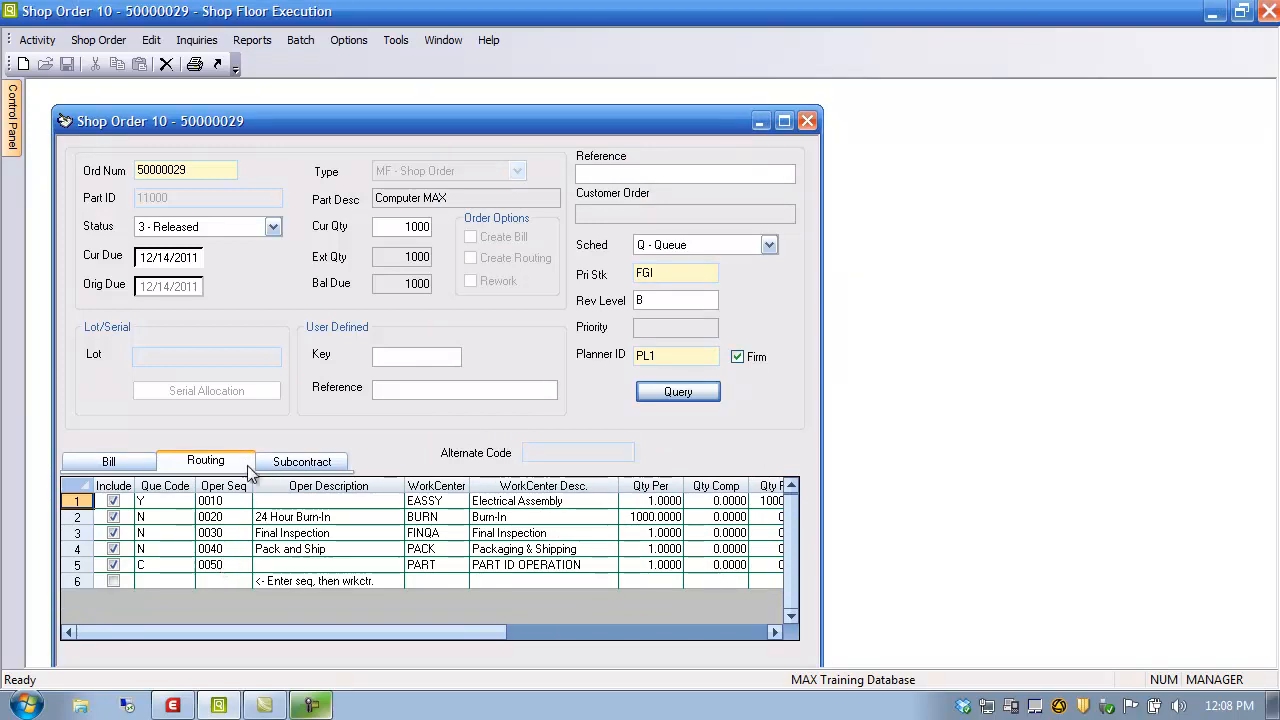
click(252, 44)
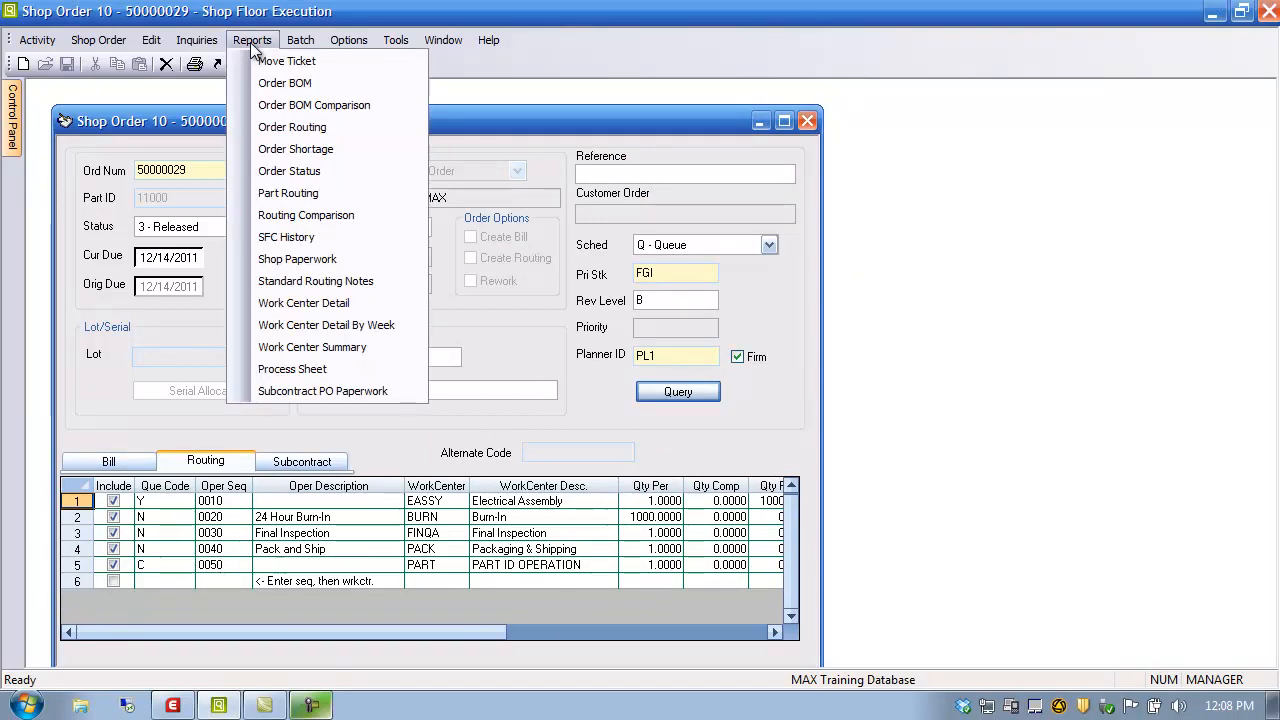
click(295, 171)
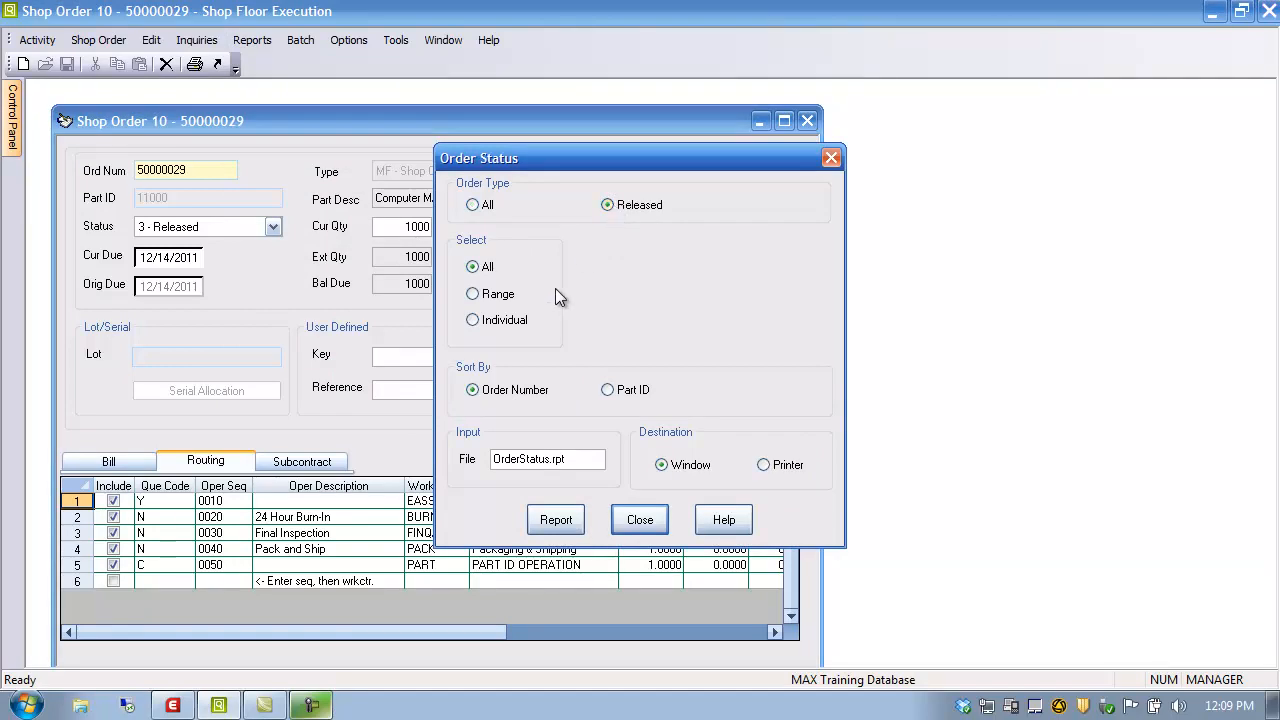
click(504, 322)
click(606, 272)
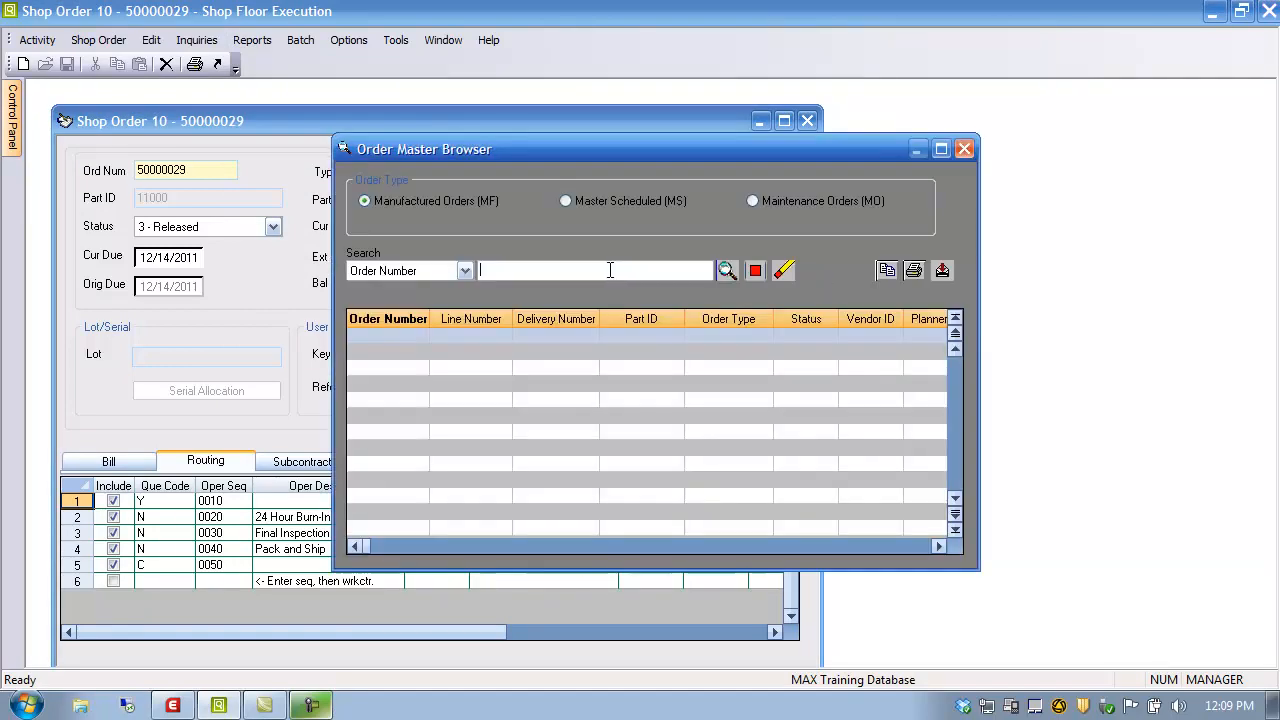
click(727, 272)
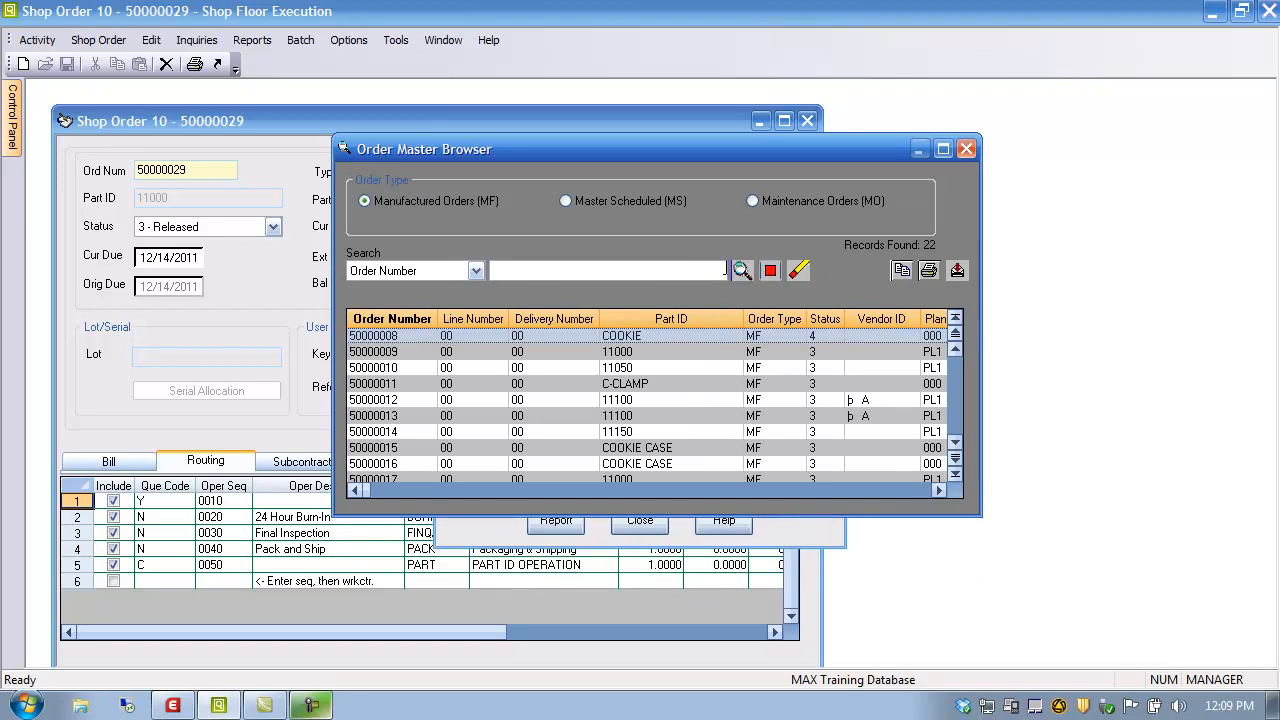
double_click(381, 336)
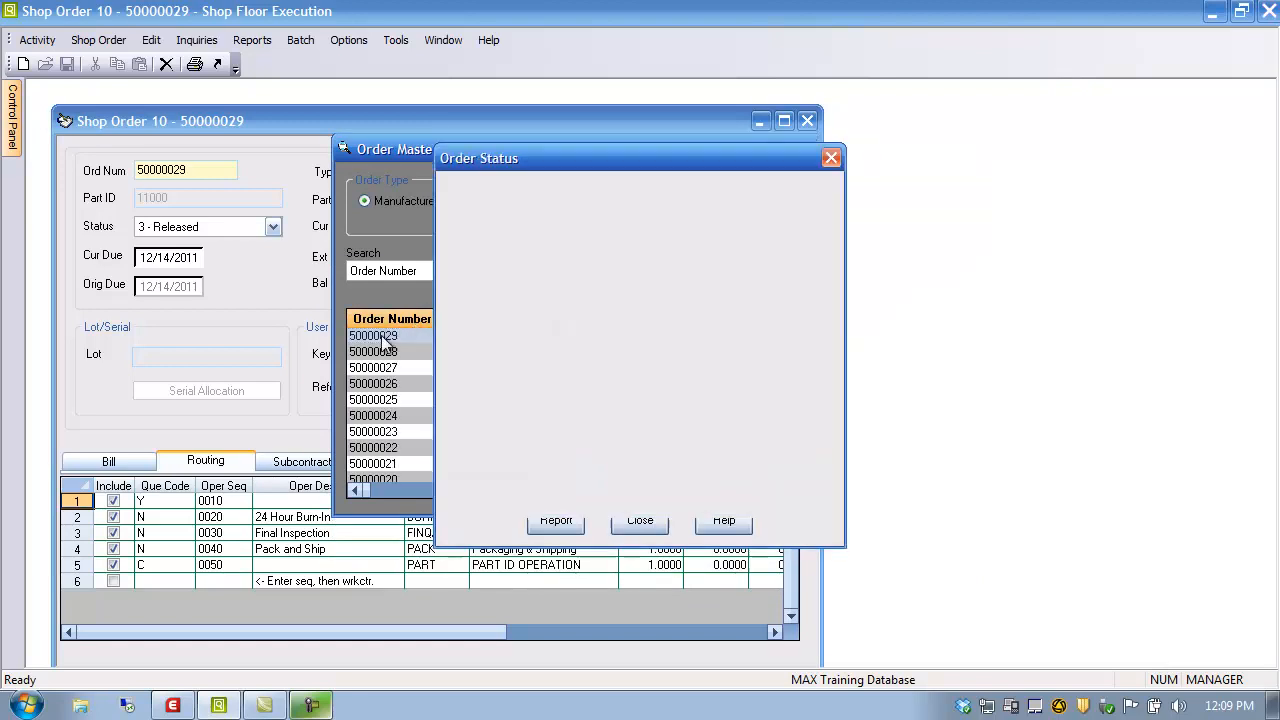
- Run the Order Status report to a window, review it, and close both the report and its options
click(557, 520)
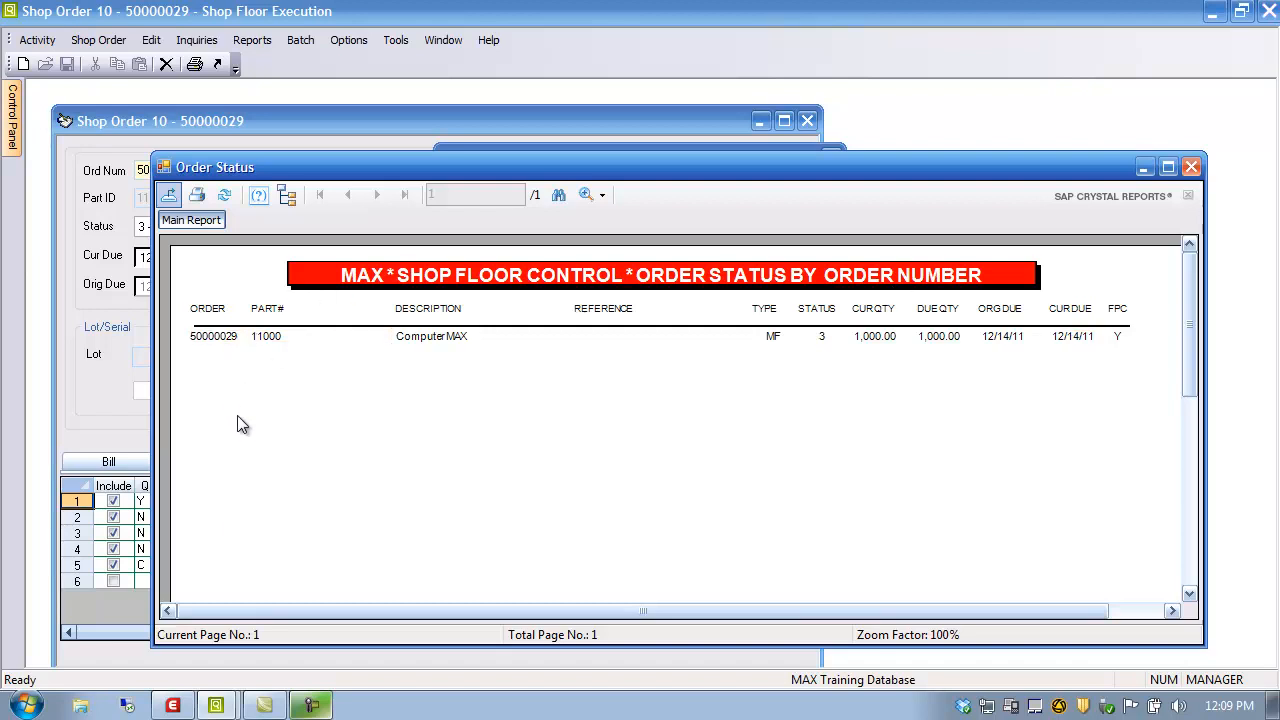
click(1191, 167)
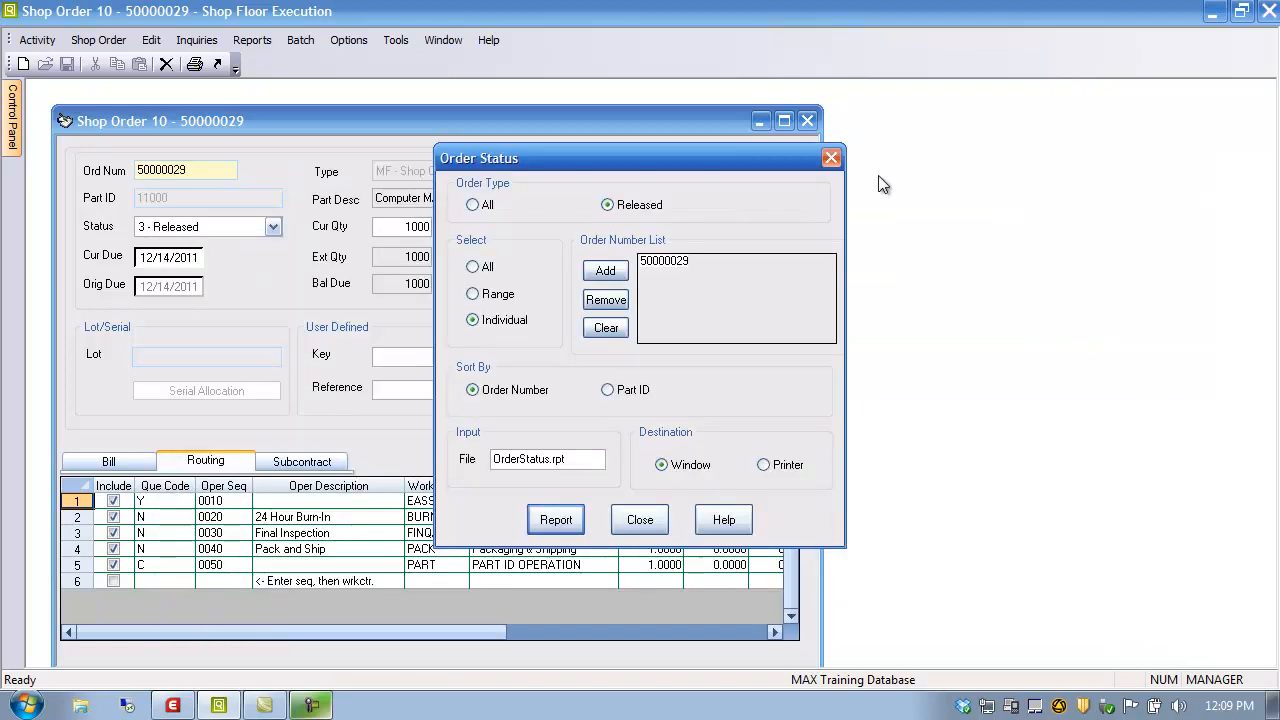
click(640, 519)
- View the SFC History report's options and the transaction history lookup for its starting order, and close both without running
click(252, 40)
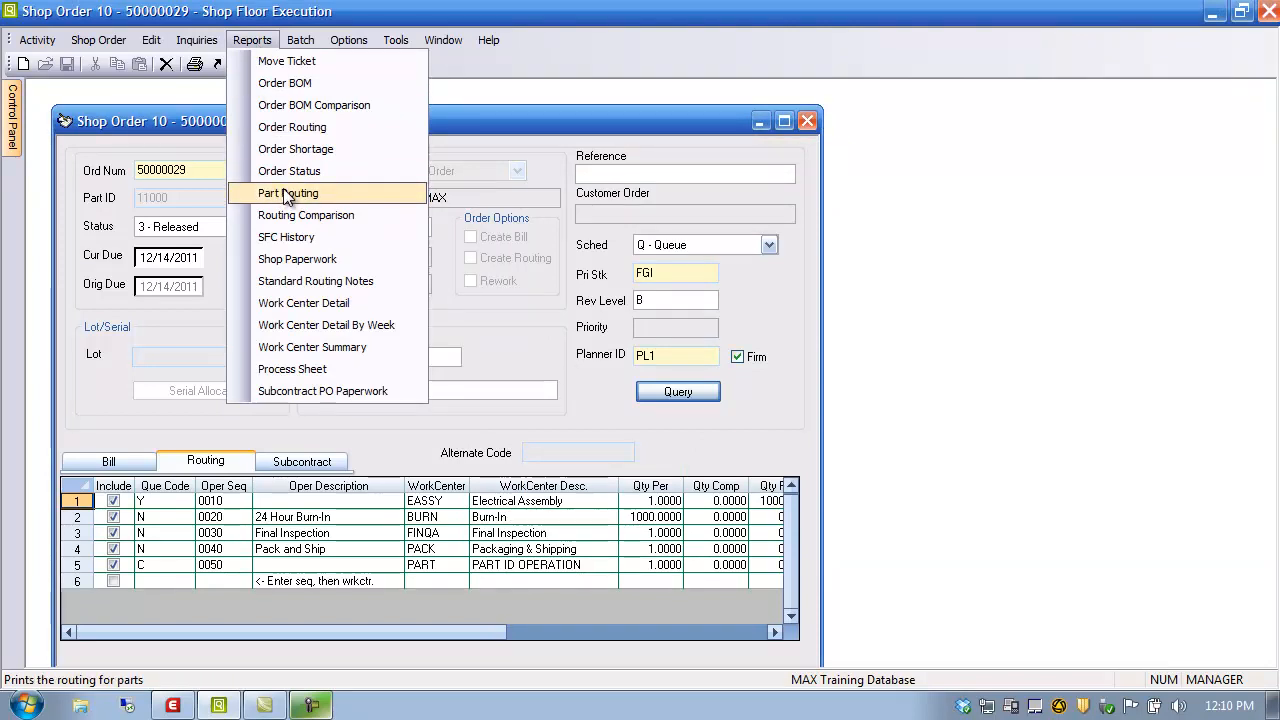
click(296, 237)
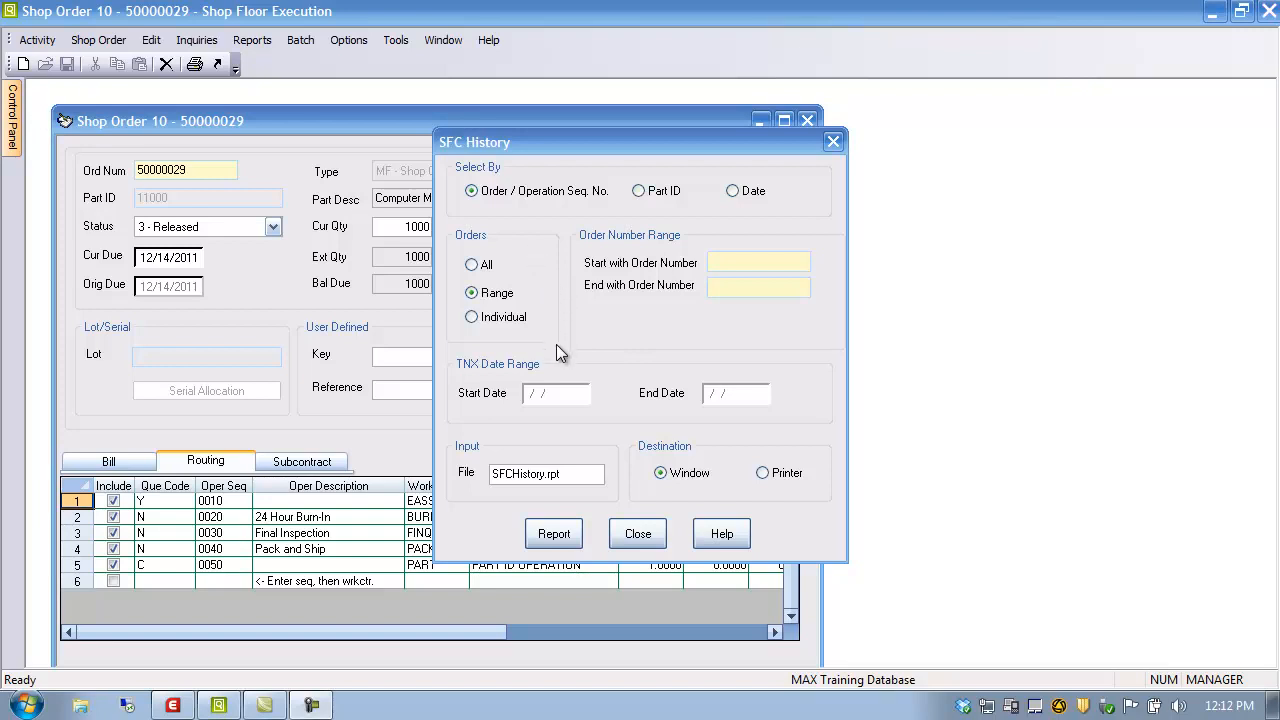
click(730, 263)
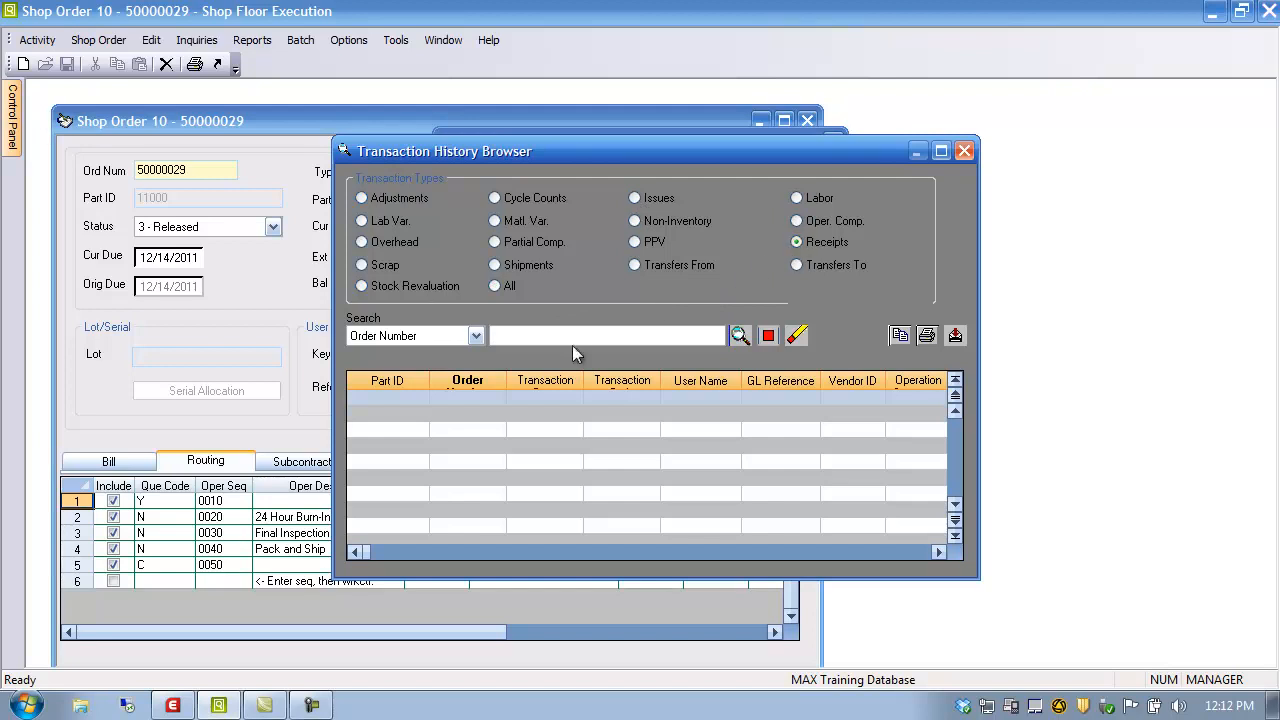
click(964, 151)
click(640, 452)
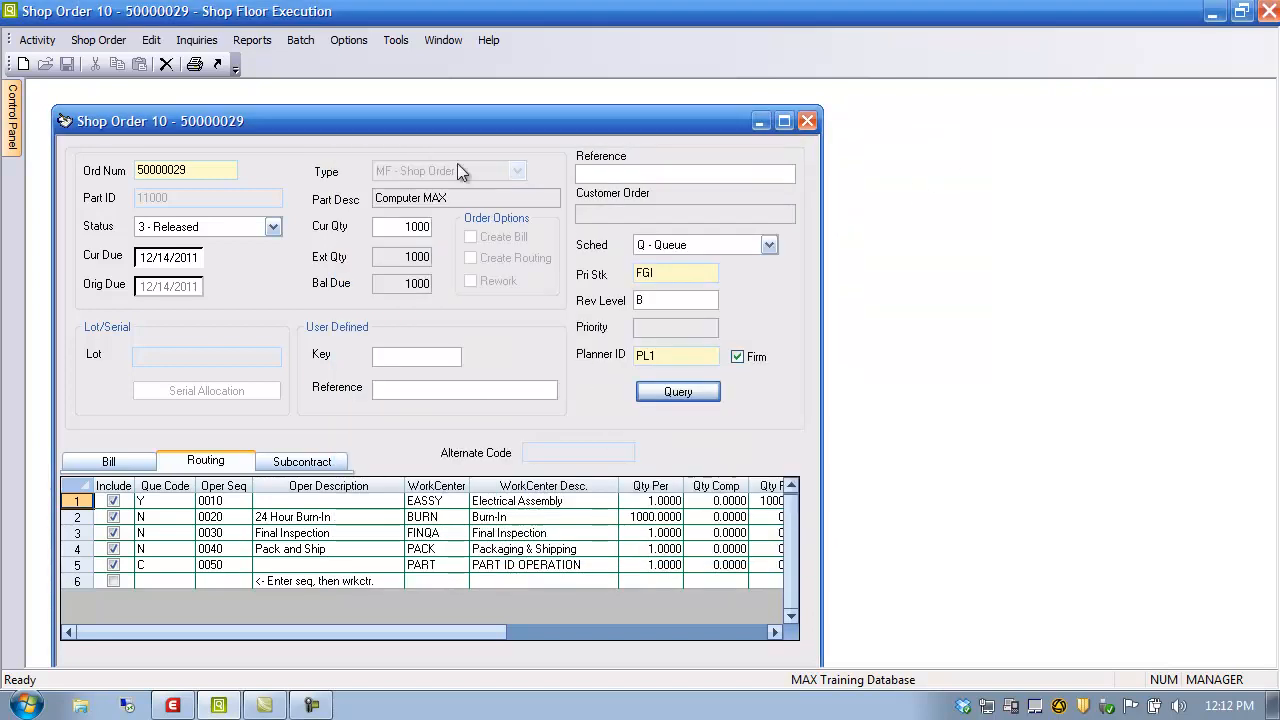
click(251, 40)
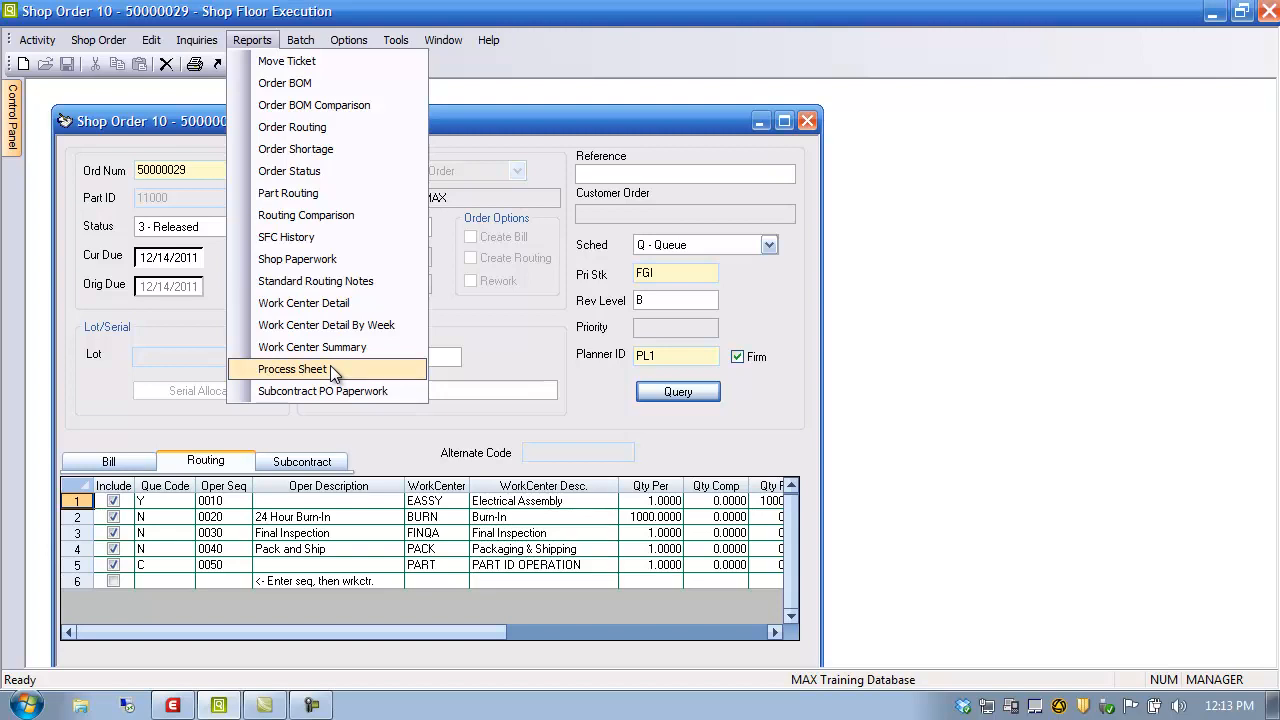
click(518, 347)
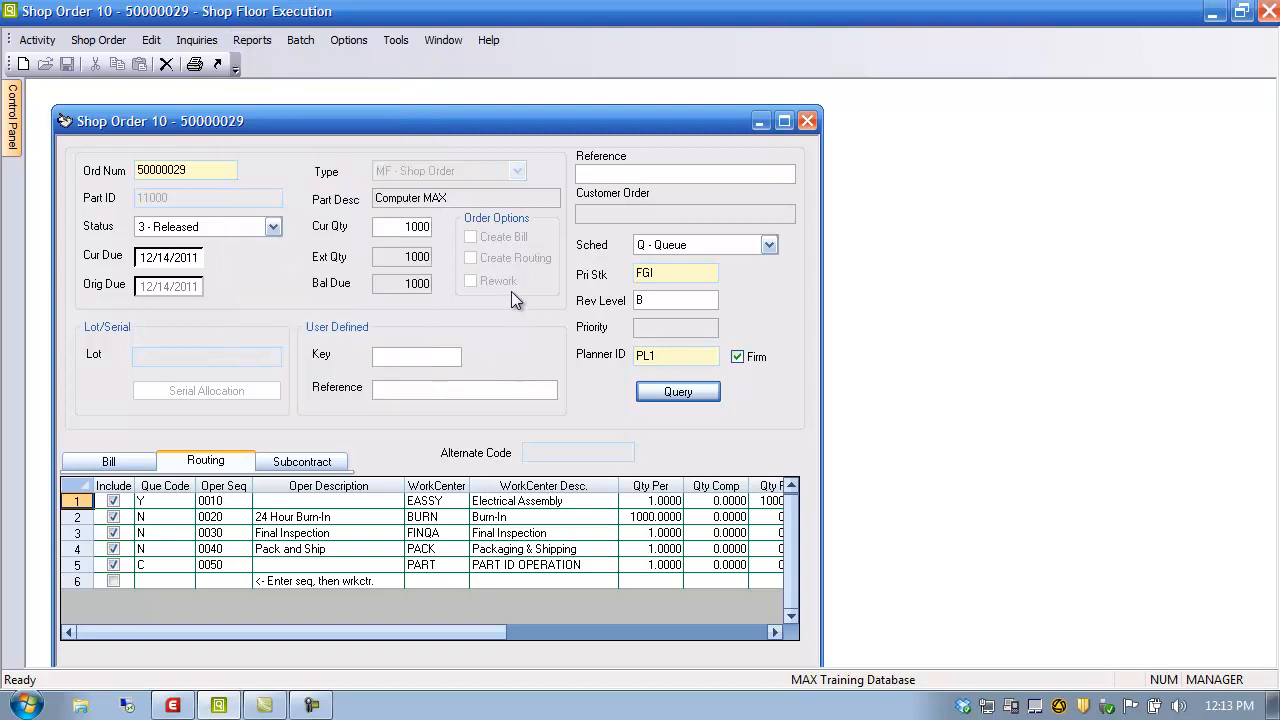
- View the order selection options for rescheduling order routings in batch and close the form without processing
click(303, 46)
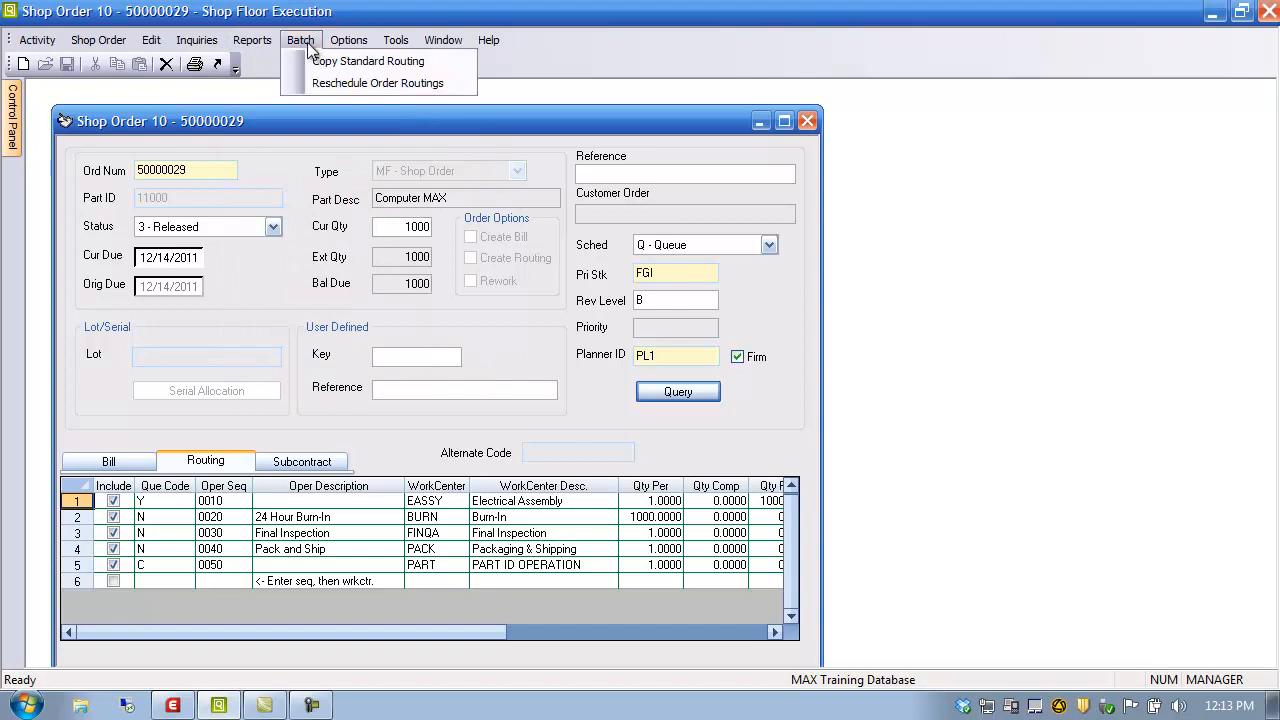
click(345, 84)
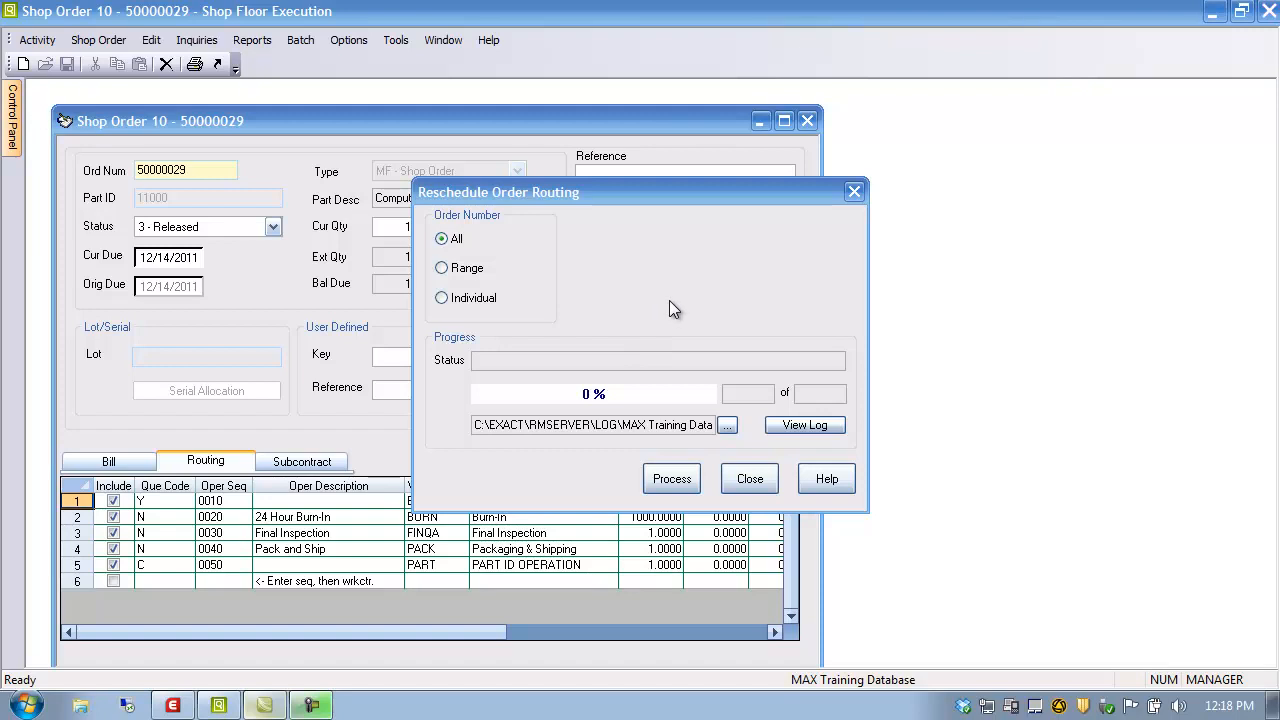
click(750, 479)
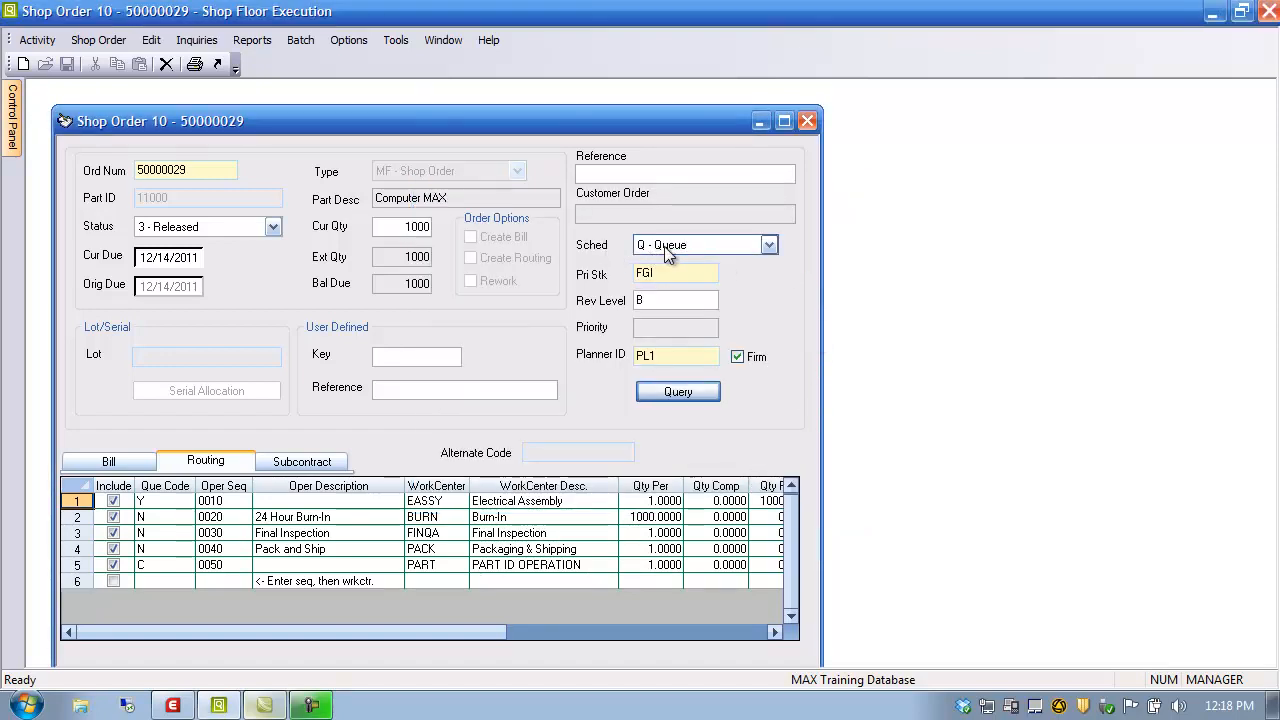
- Switch the shop order's scheduling method to R - Routing and set it back to Q - Queue
click(769, 247)
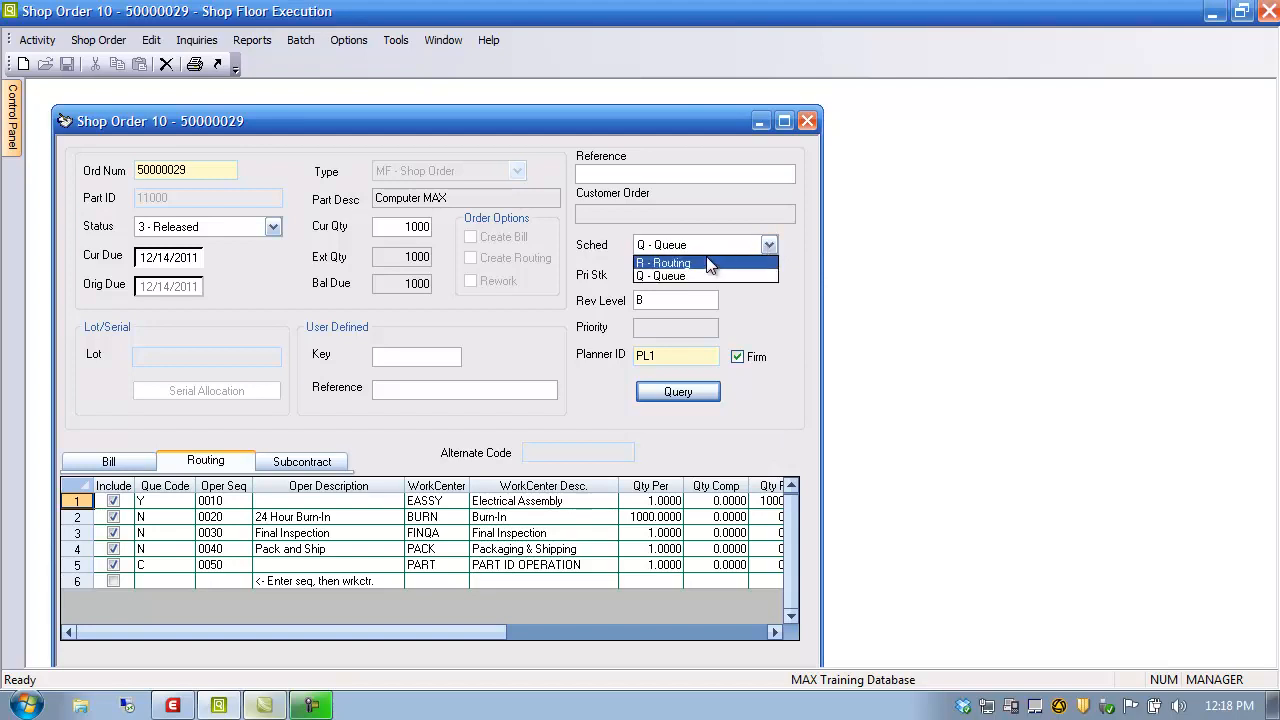
click(704, 258)
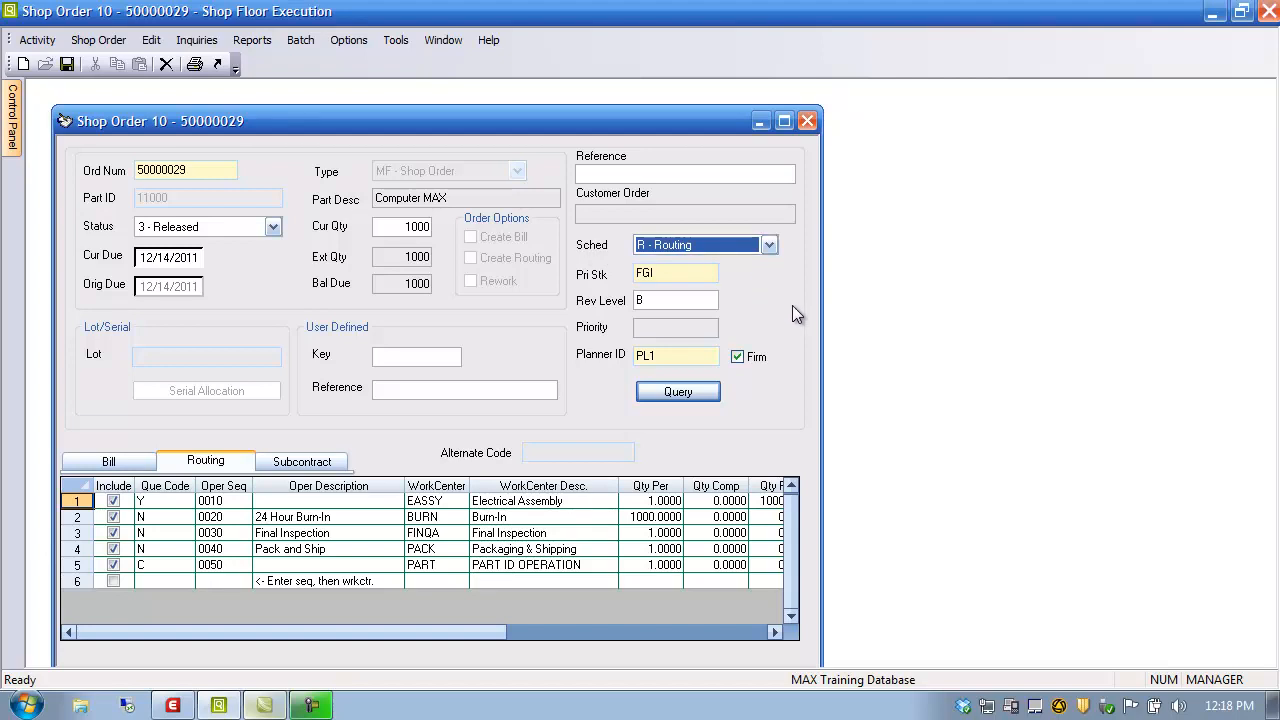
click(769, 245)
click(662, 271)
click(300, 40)
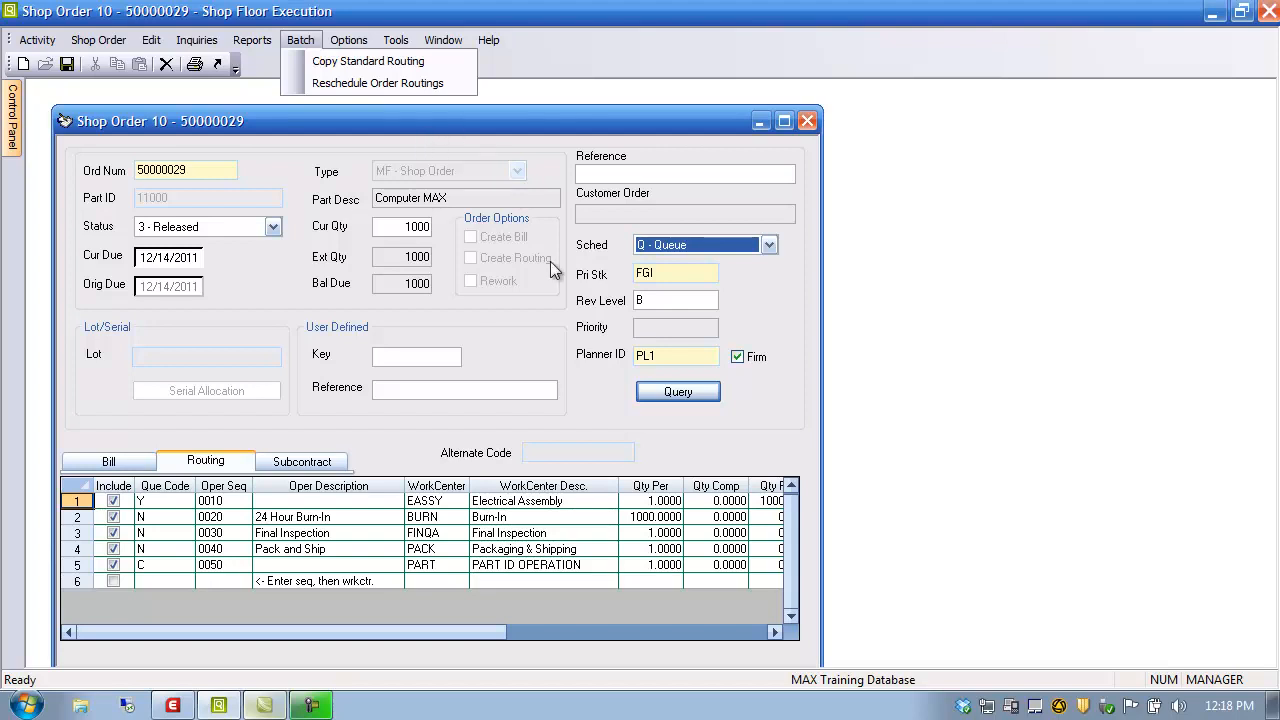
click(553, 116)
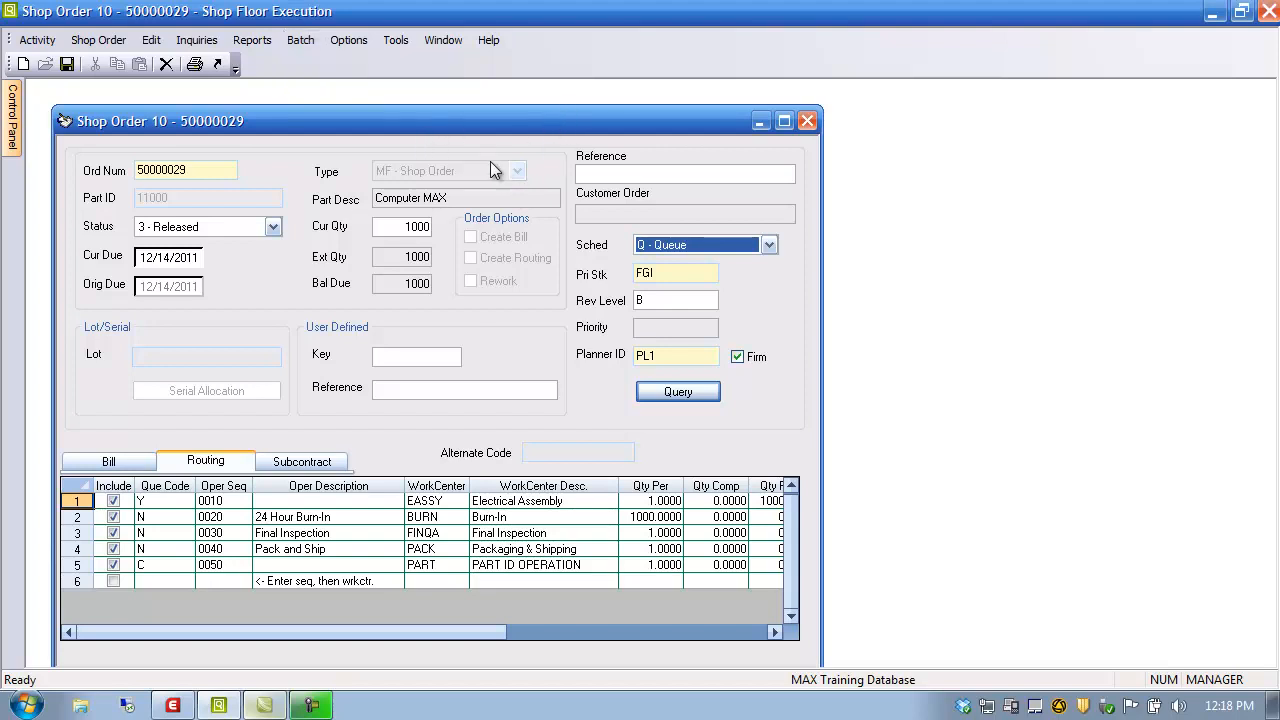
drag(229, 119, 227, 110)
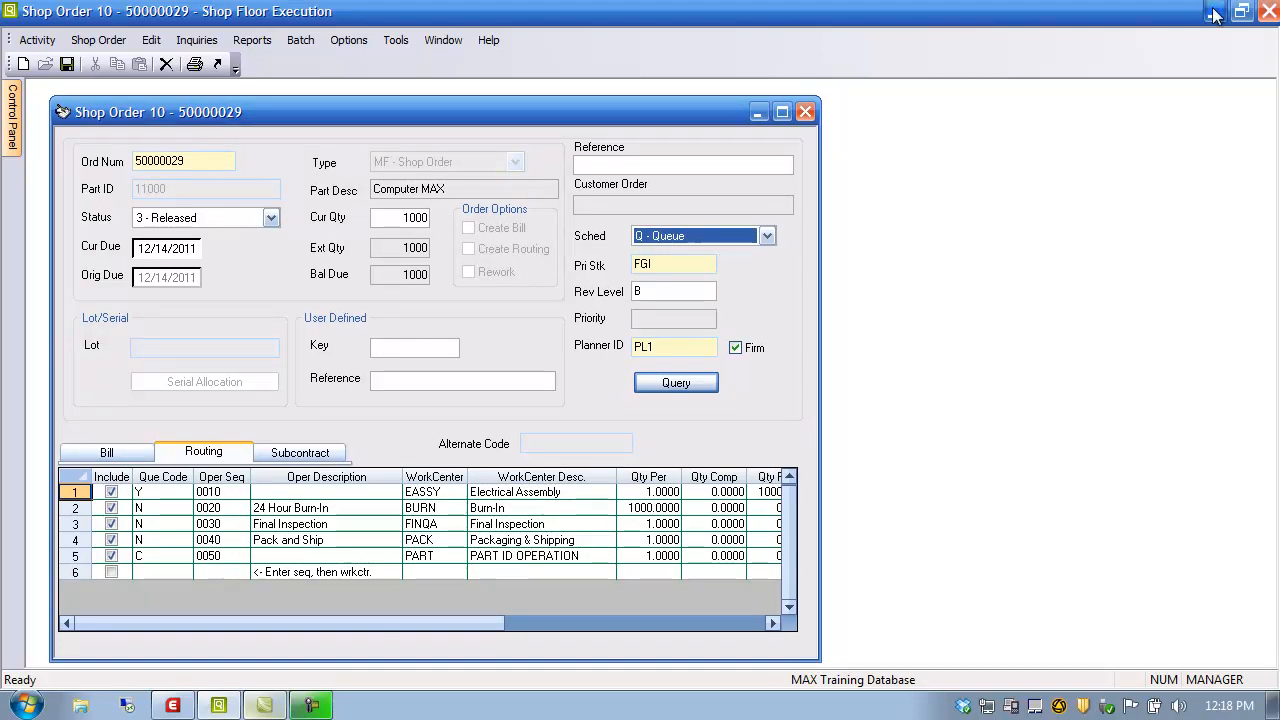